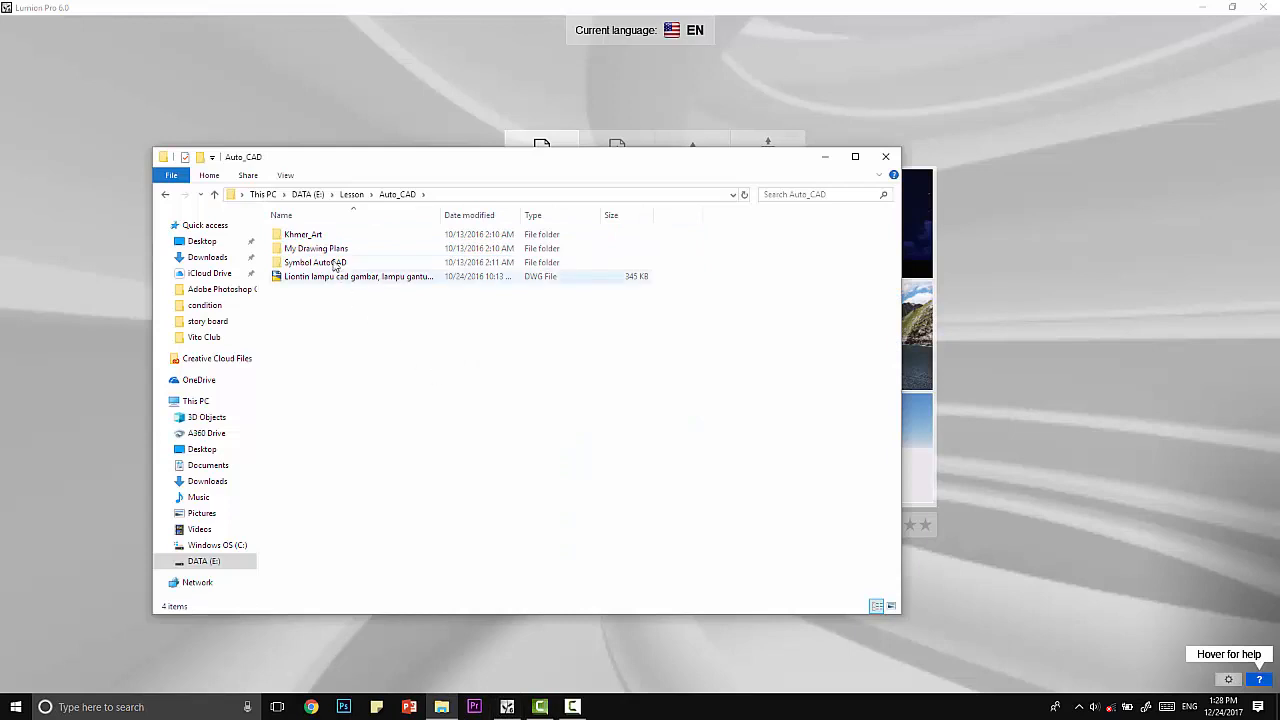
- Browse from Auto_CAD through My Drawing Plans and House Plan for DCD work to the client's project folder, and return to Lumion
left_click(337, 263)
double_click(345, 250)
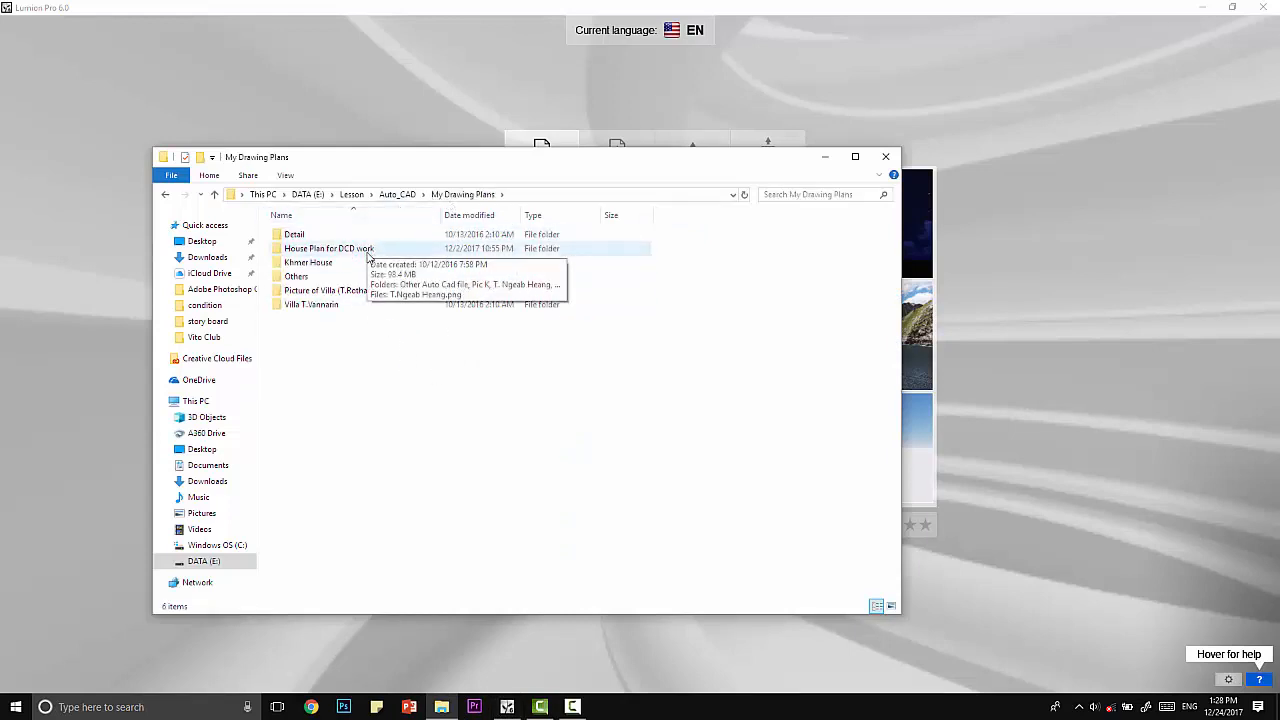
double_click(368, 249)
double_click(318, 262)
left_click_drag(488, 173, 391, 392)
left_click(714, 114)
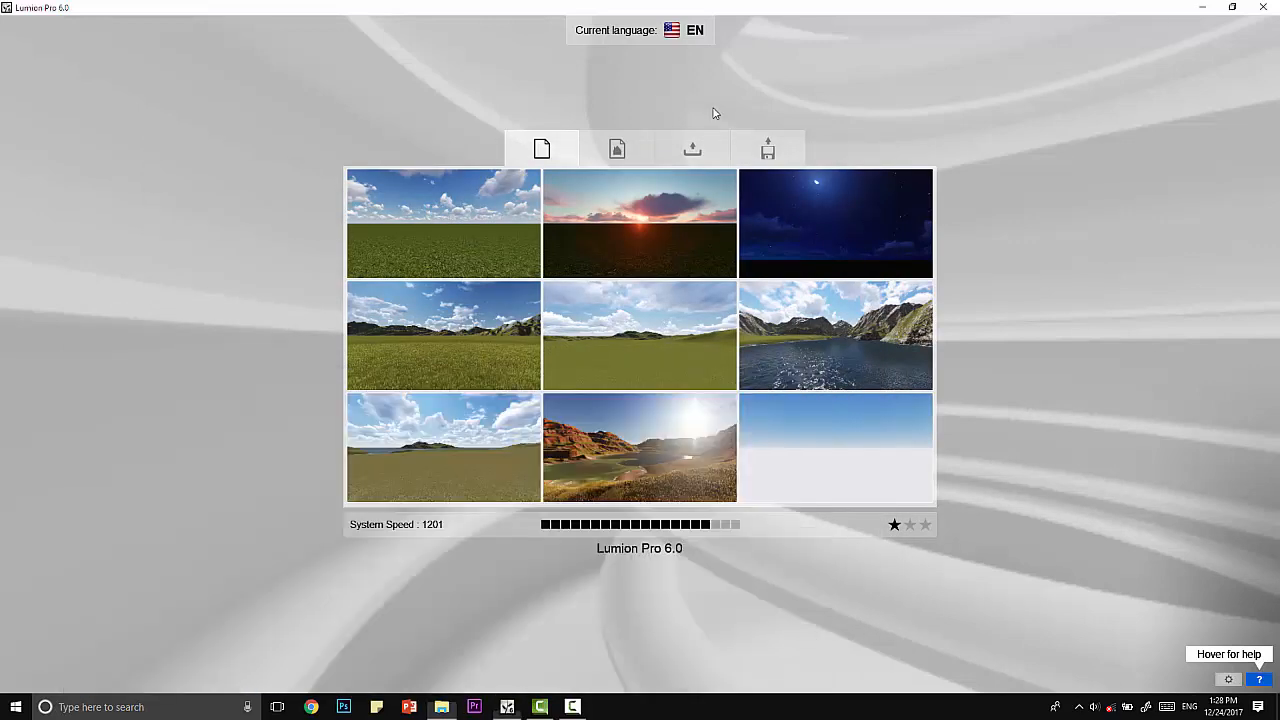
- Start a new scene from the flat green grass preset with the blue, cloudy daytime sky
left_click(414, 226)
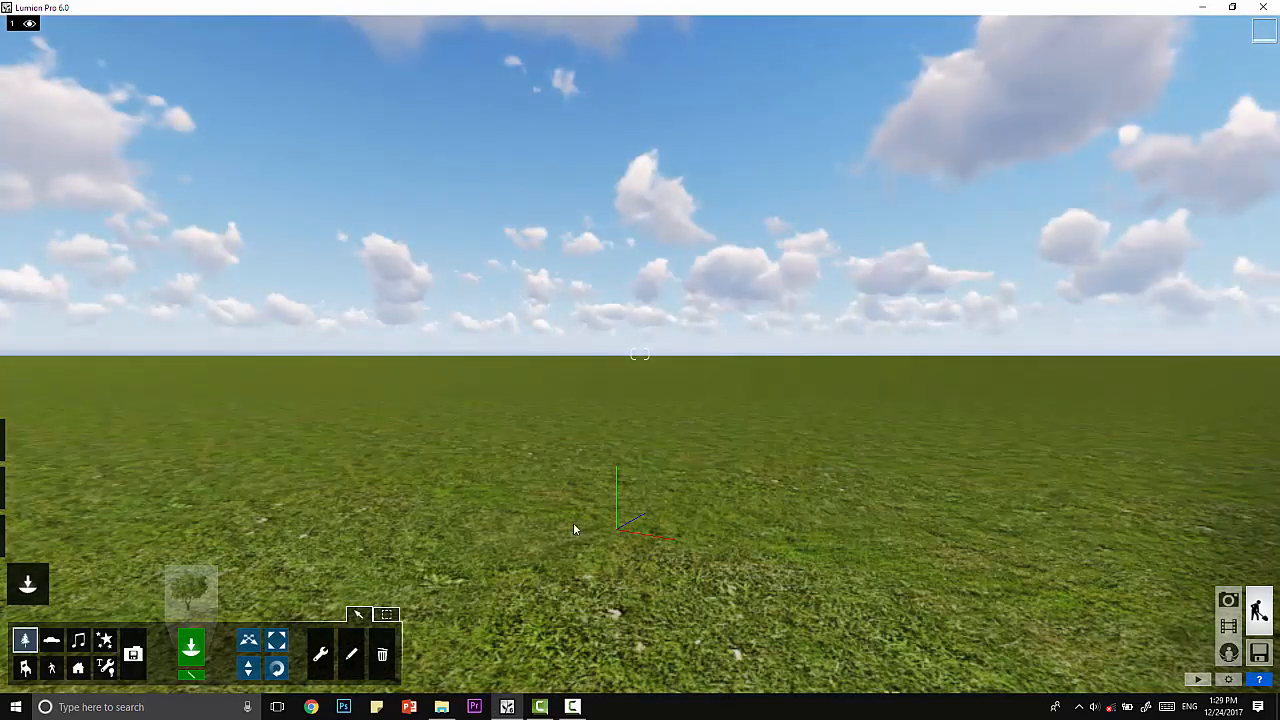
right_click_drag(727, 438, 664, 448)
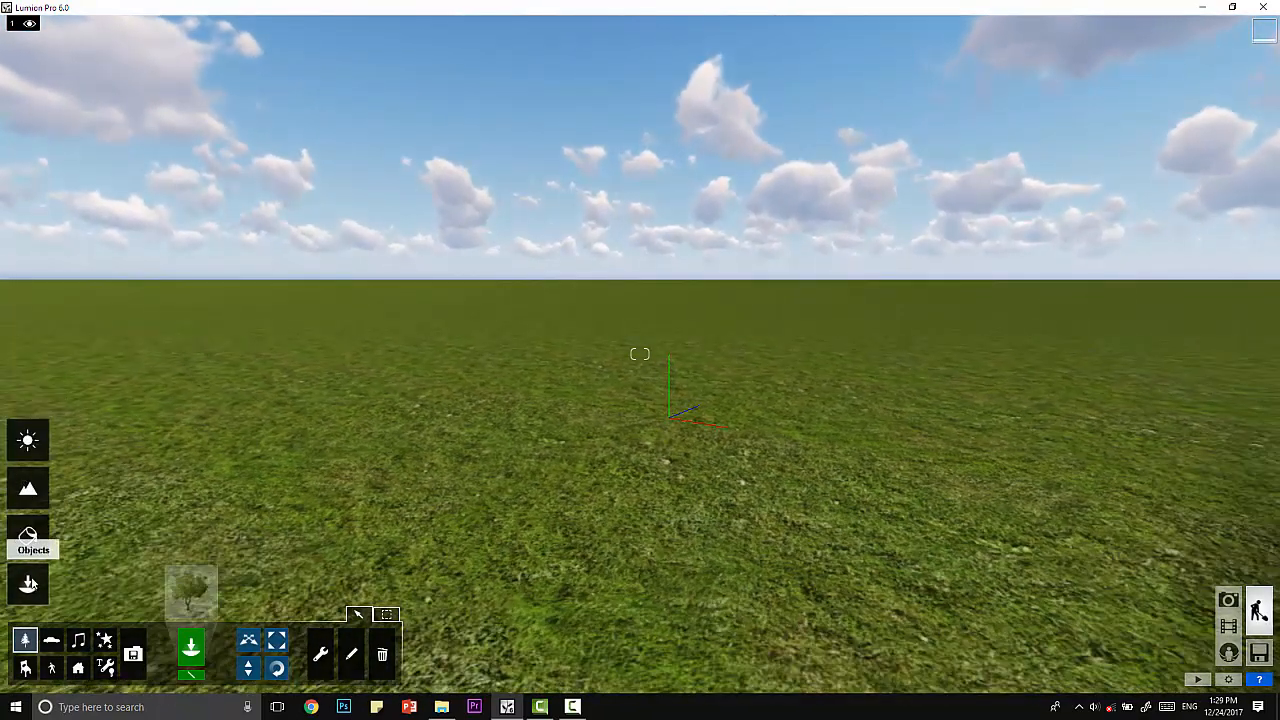
- Start importing a new model and view the list of supported 3D file formats
left_click(133, 652)
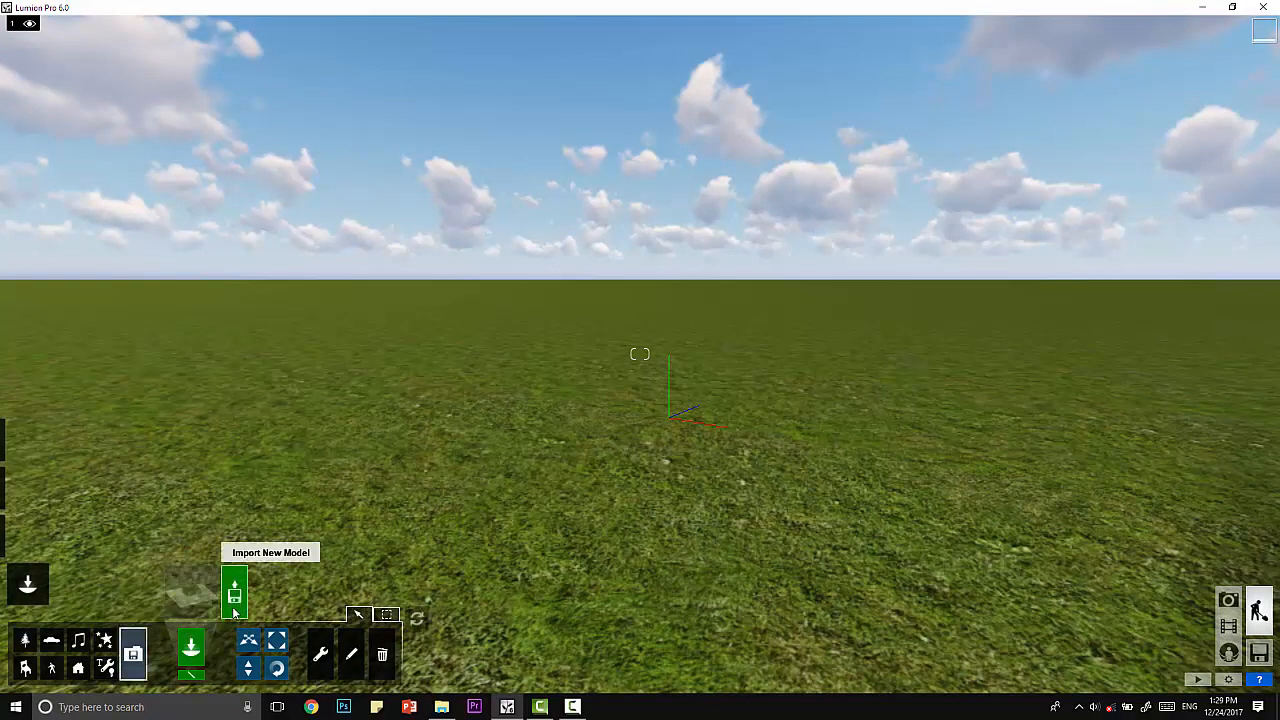
left_click(234, 597)
left_click(593, 332)
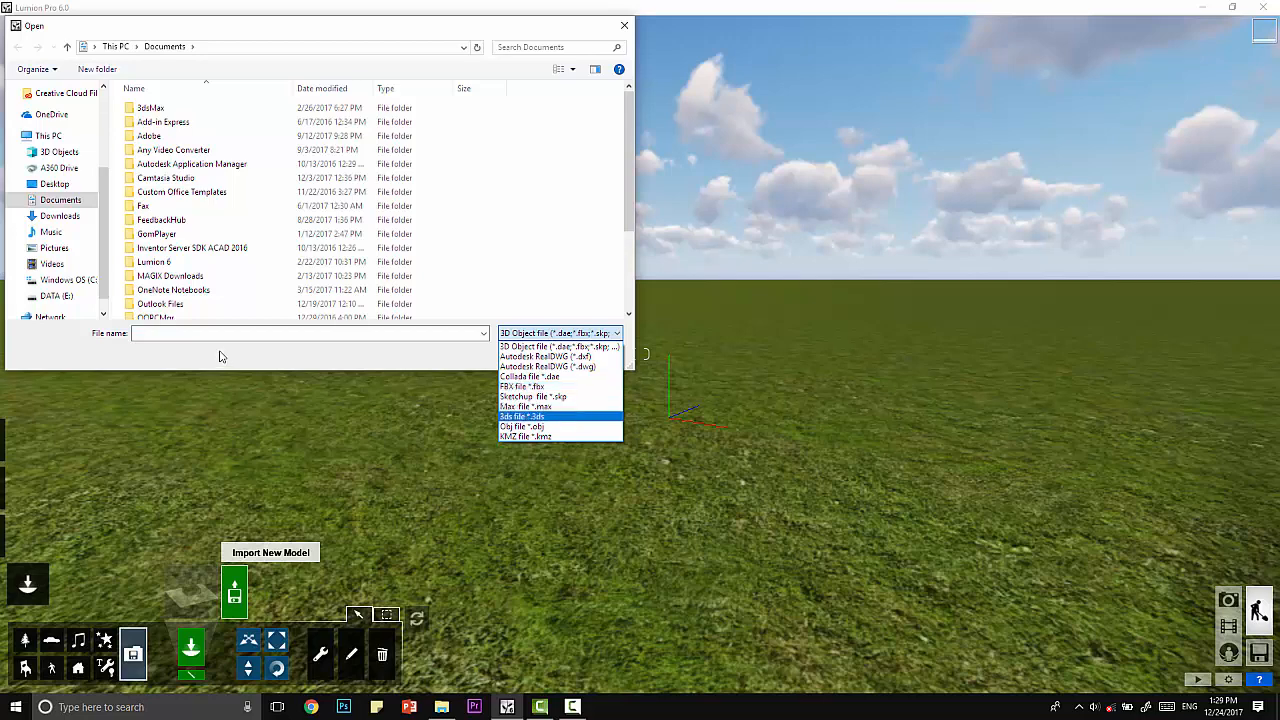
- Choose 1 Froggy ready - 3D _03 Dec 2017.dwg from the project folder on DATA (E:) as the model to import
left_click(104, 217)
scroll(95, 220, "up", 3)
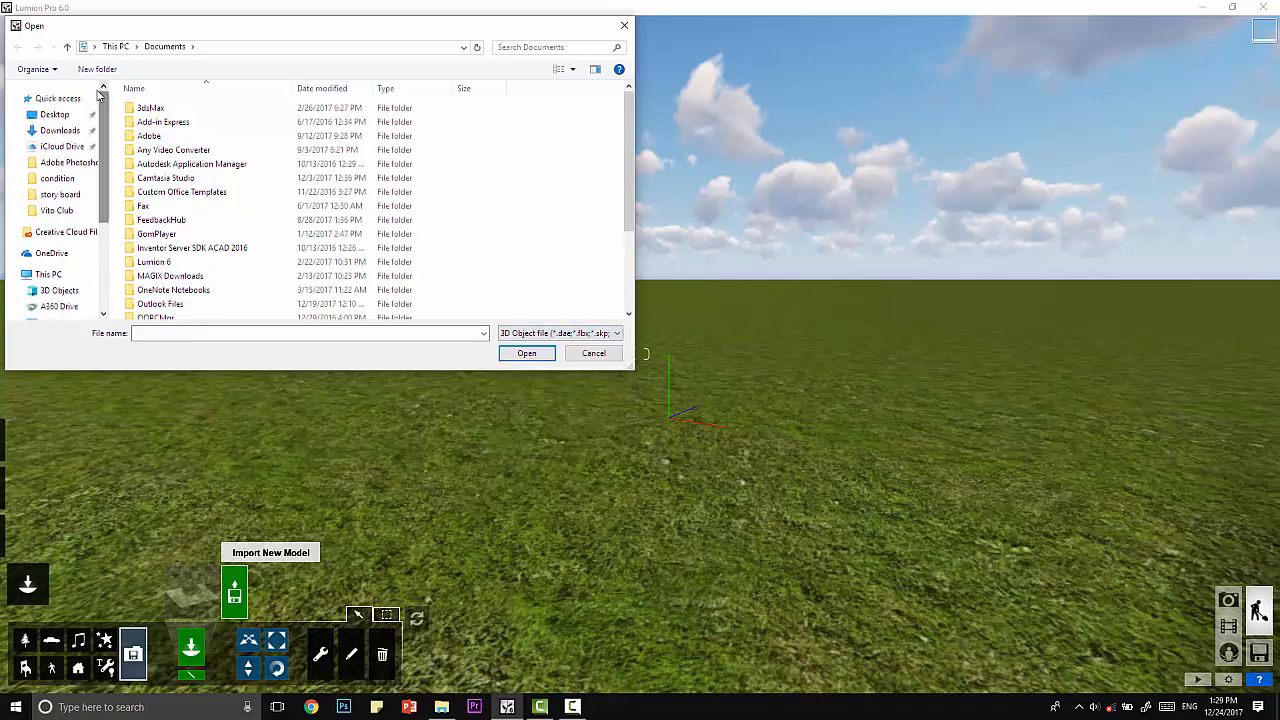
scroll(78, 258, "down", 3)
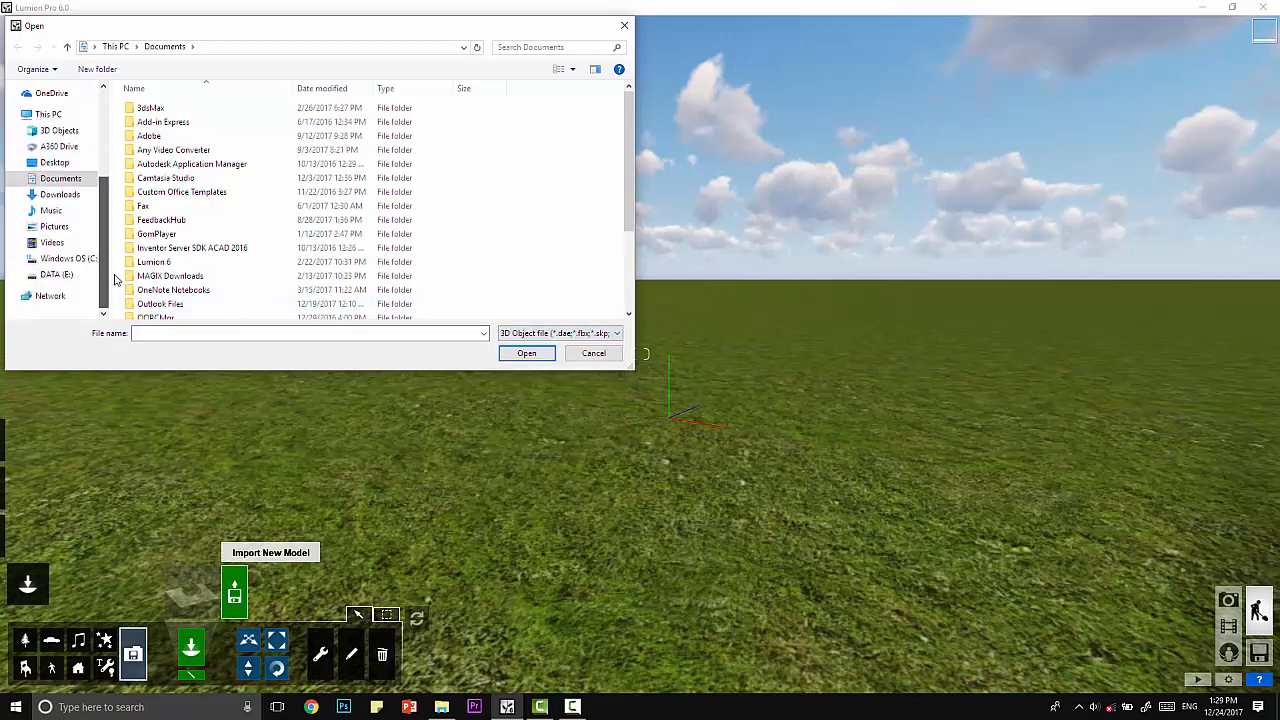
left_click(64, 274)
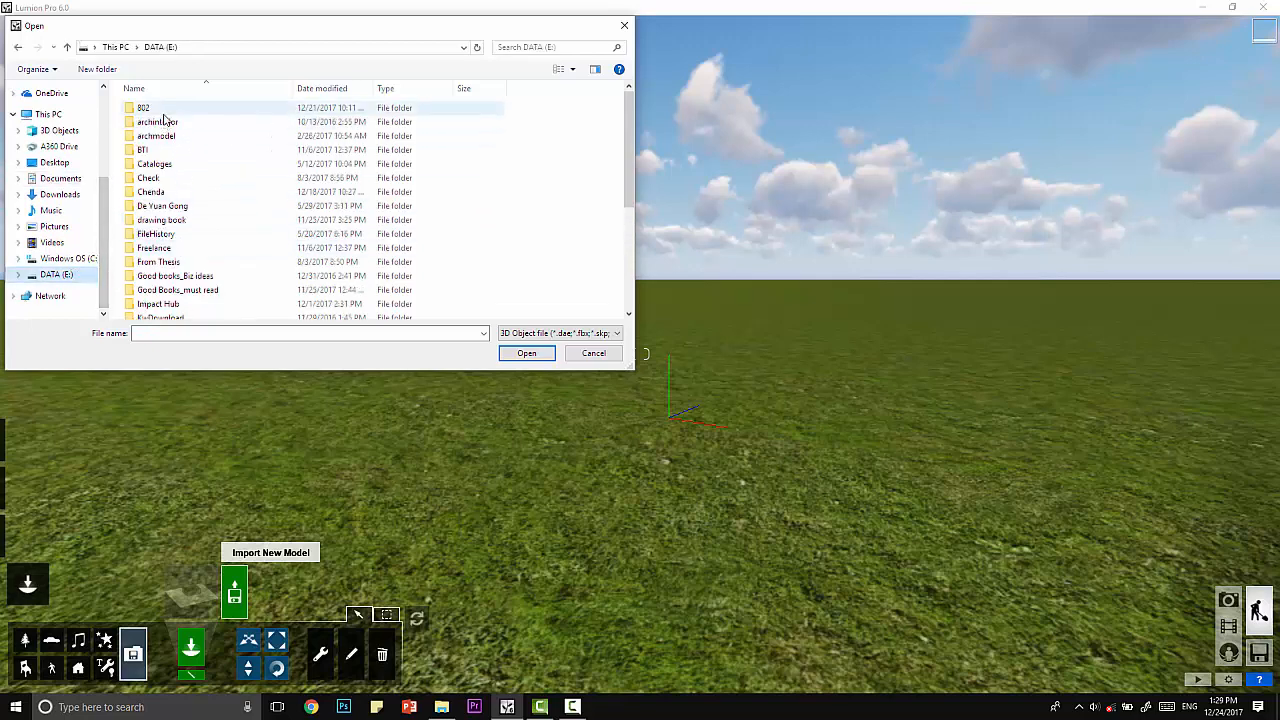
left_click(200, 276)
scroll(208, 292, "down", 3)
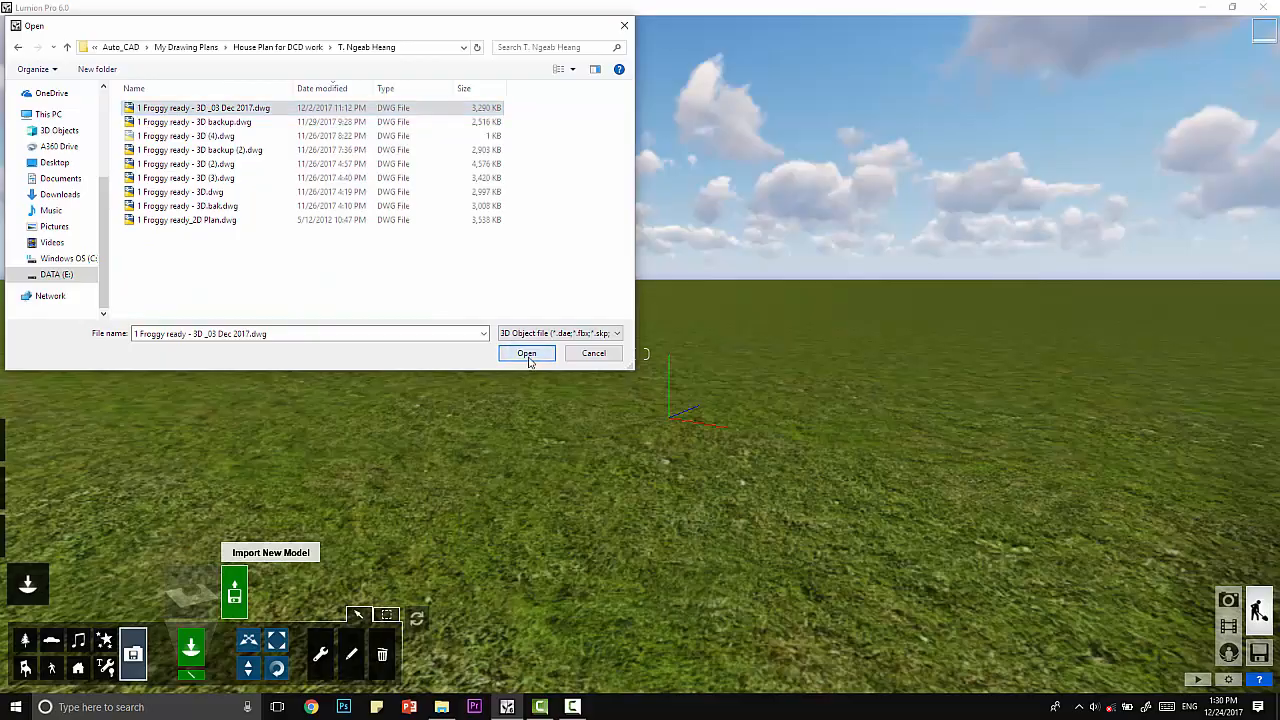
left_click(527, 353)
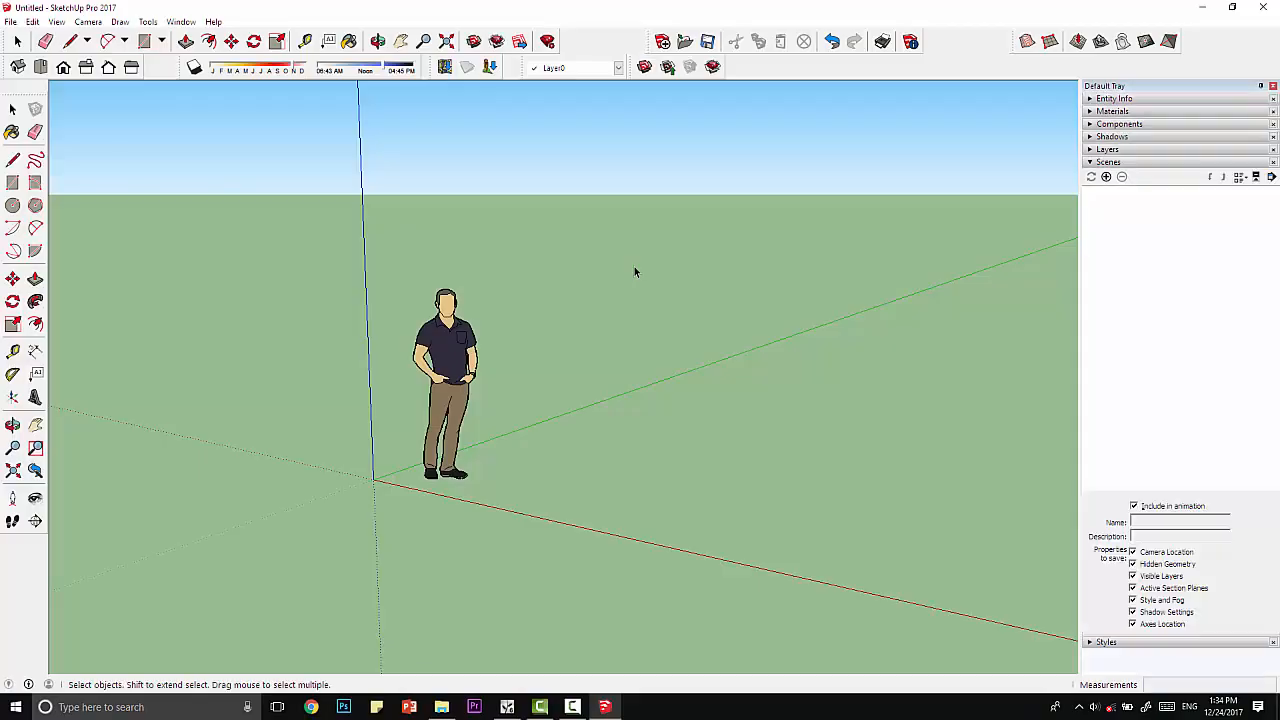
- In SketchUp, delete the default person figure and close the Default Tray
left_click_drag(634, 266, 235, 567)
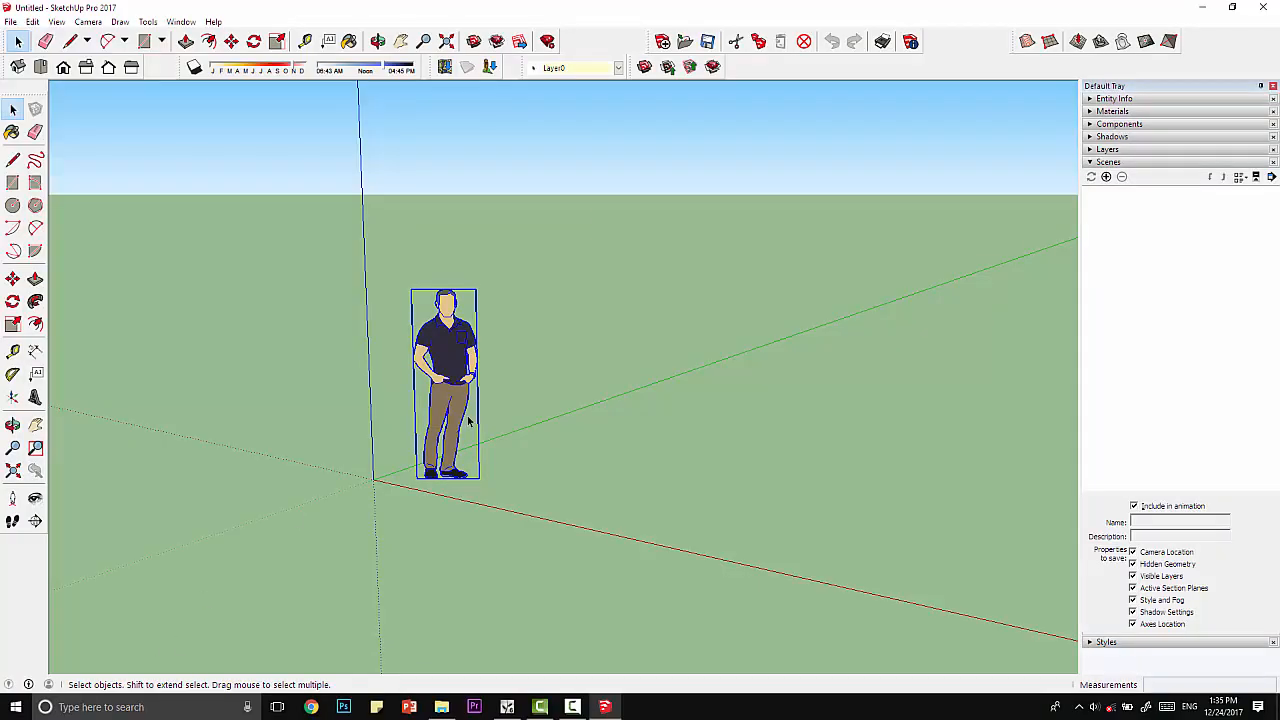
key("Delete")
left_click(1273, 86)
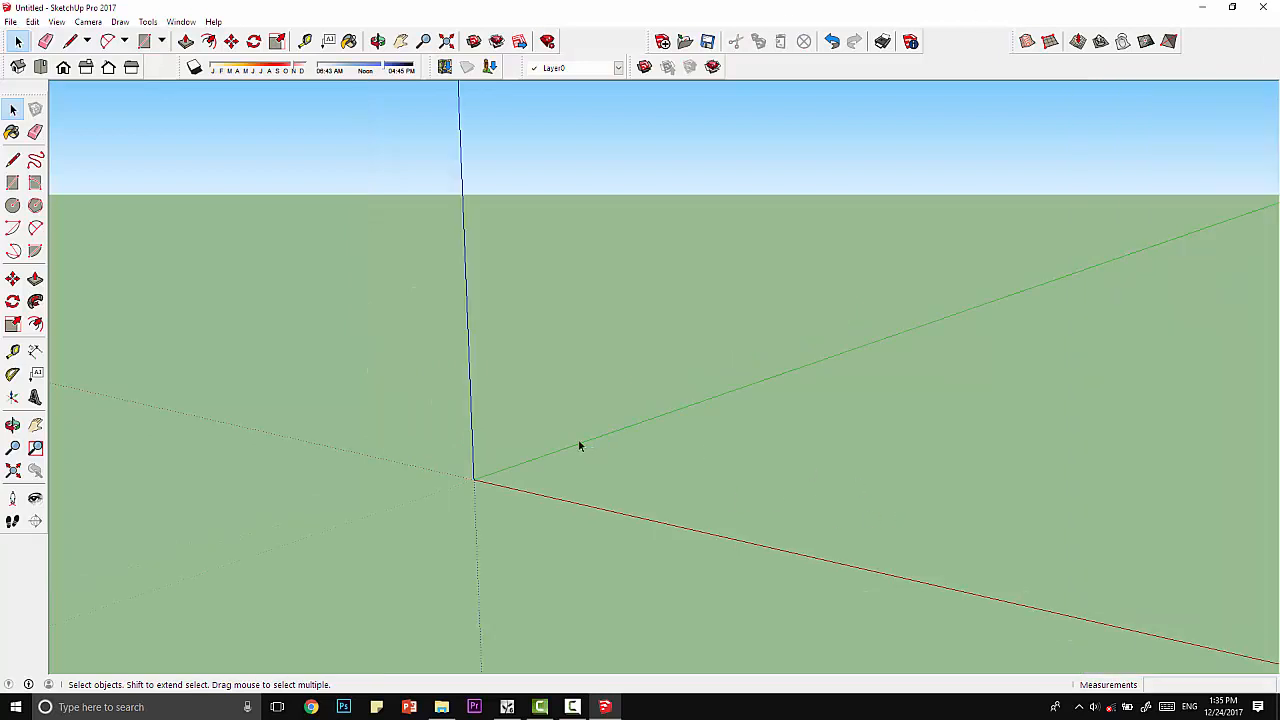
scroll(578, 445, "down", 2)
scroll(277, 229, "down", 3)
key("alt+space")
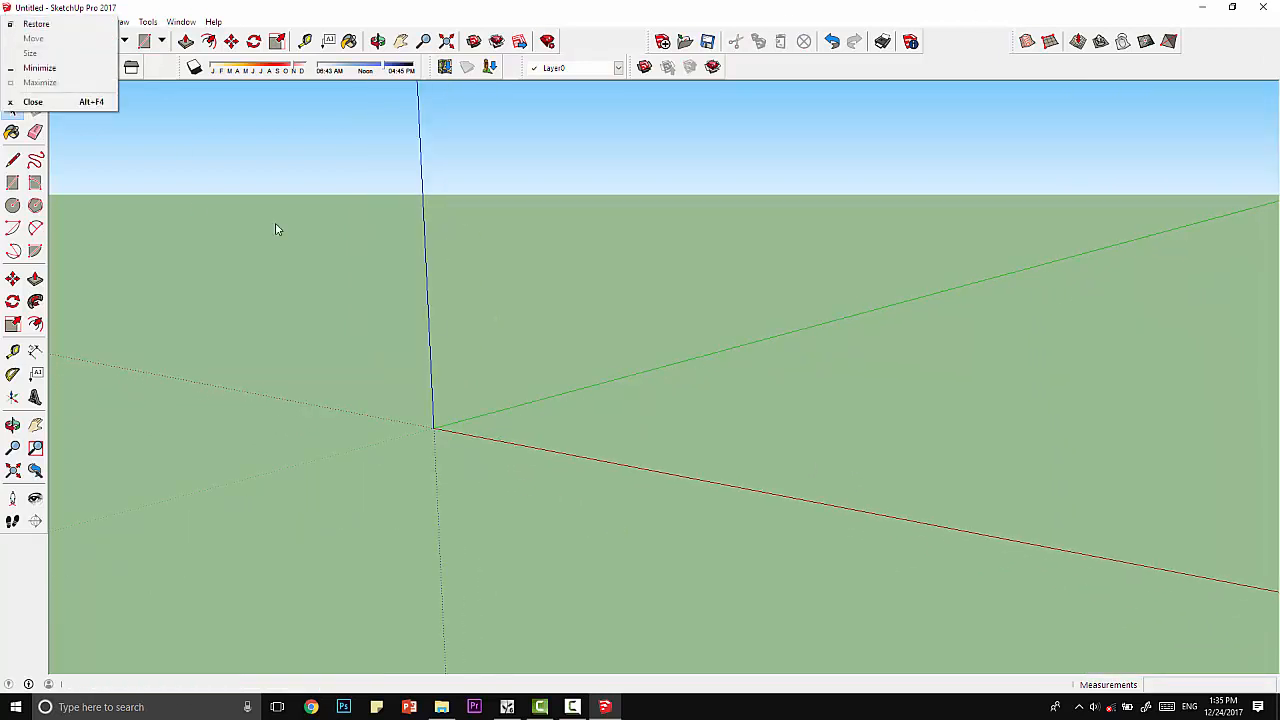
- Import the AutoCAD file 1 Froggy ready - 3D _03 Dec 2017.dwg from the project folder and dismiss the import results
left_click(10, 21)
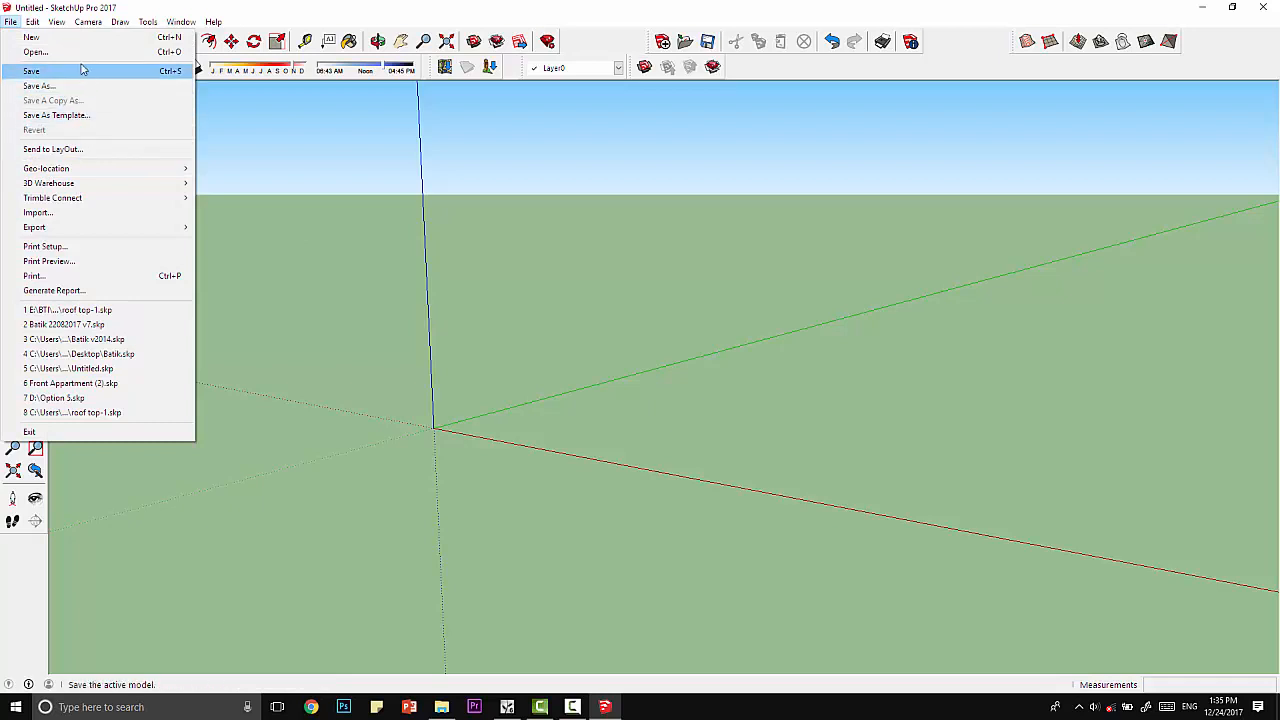
left_click(72, 212)
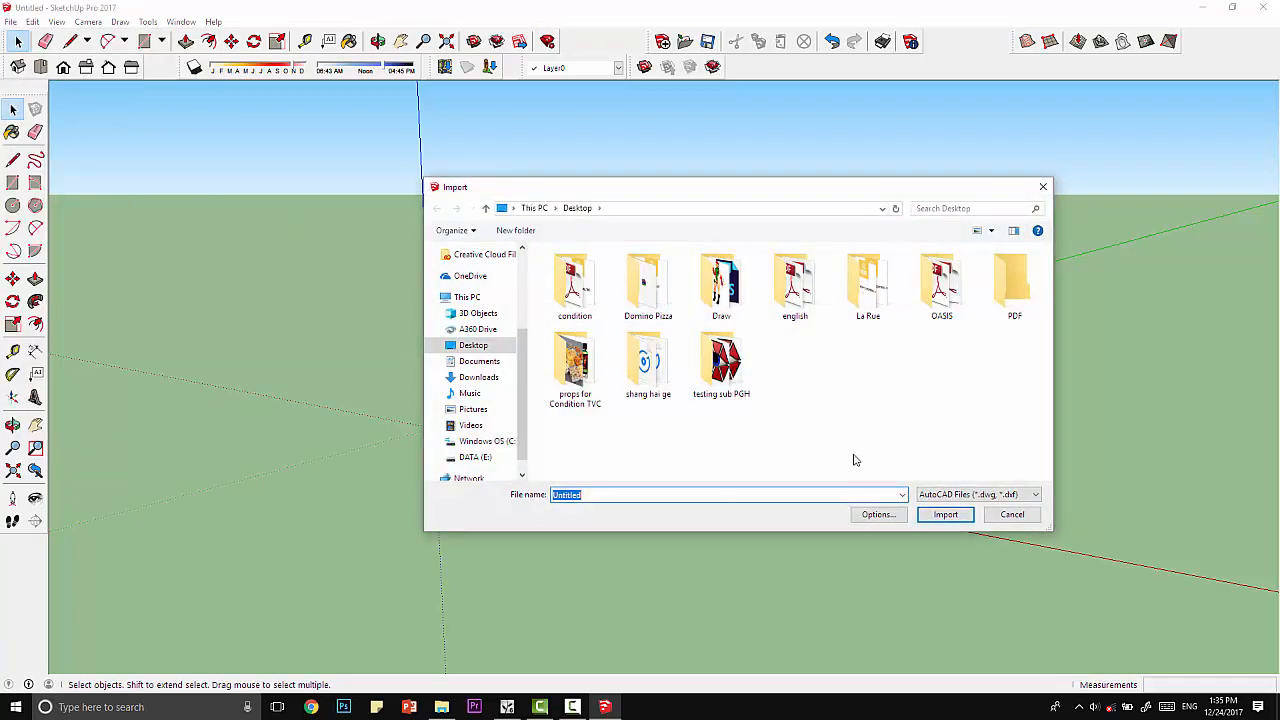
left_click_drag(529, 384, 526, 309)
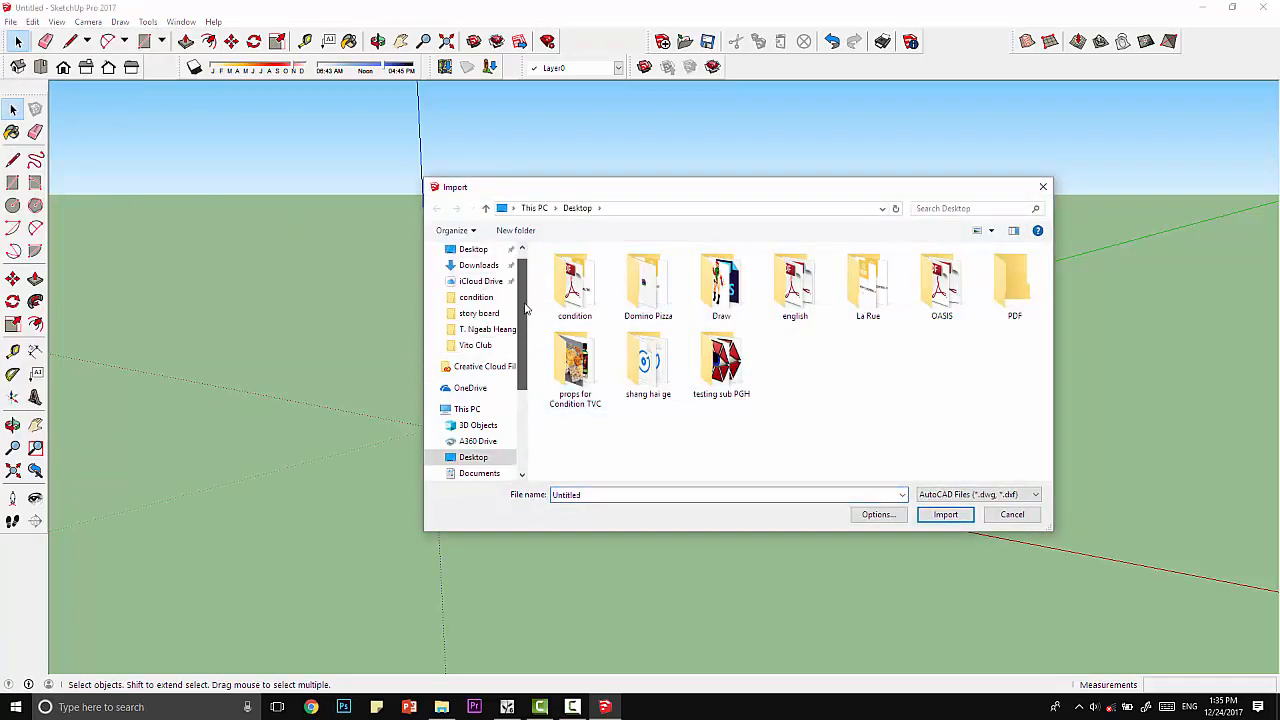
left_click(487, 329)
left_click(598, 270)
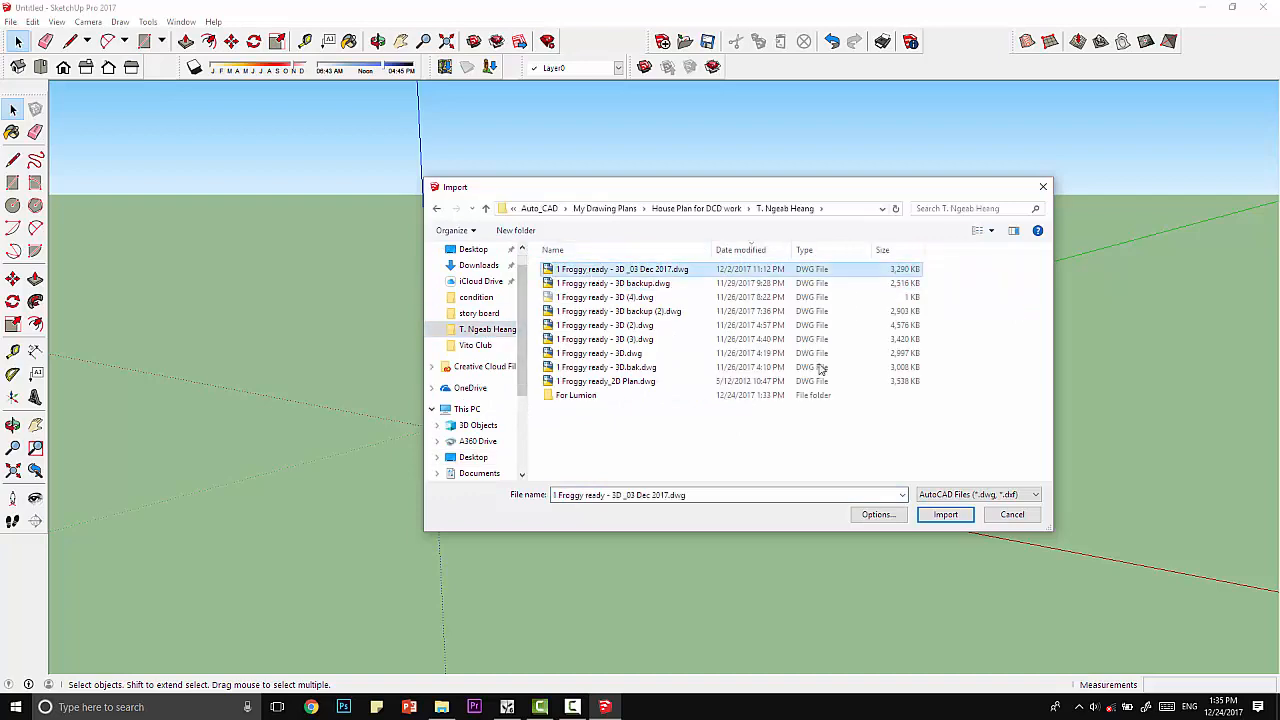
left_click(946, 515)
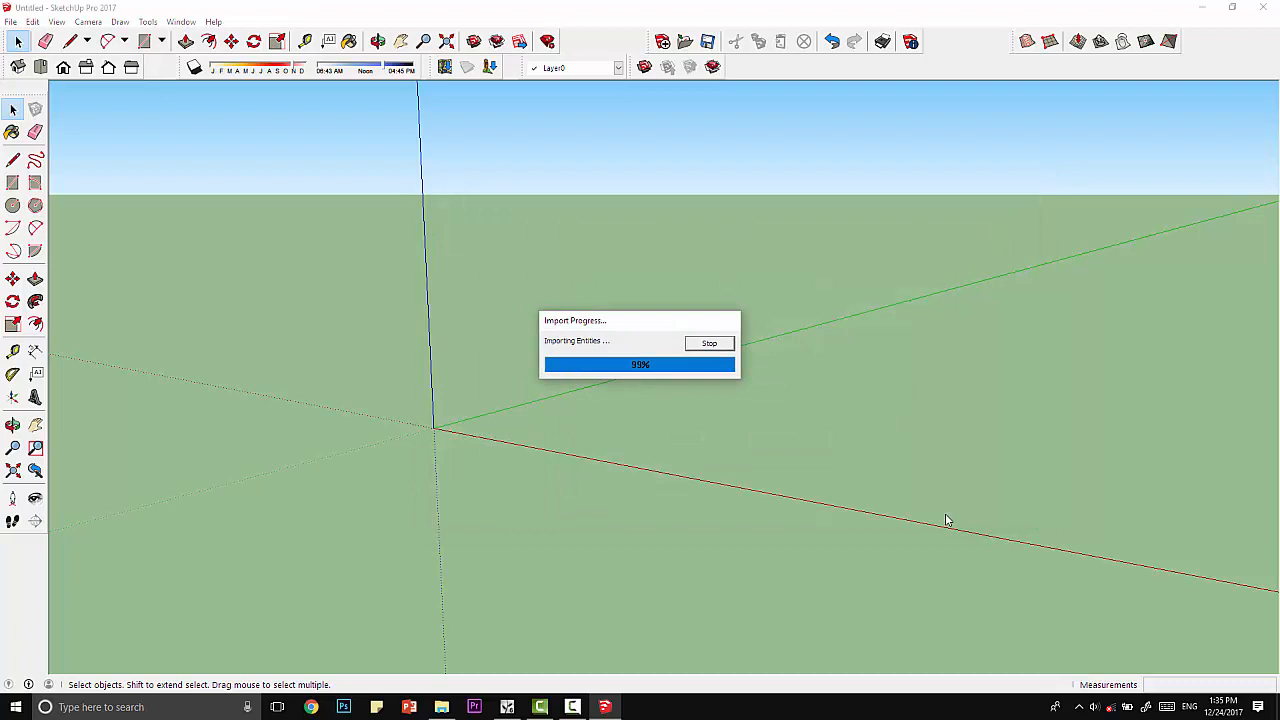
left_click(1079, 707)
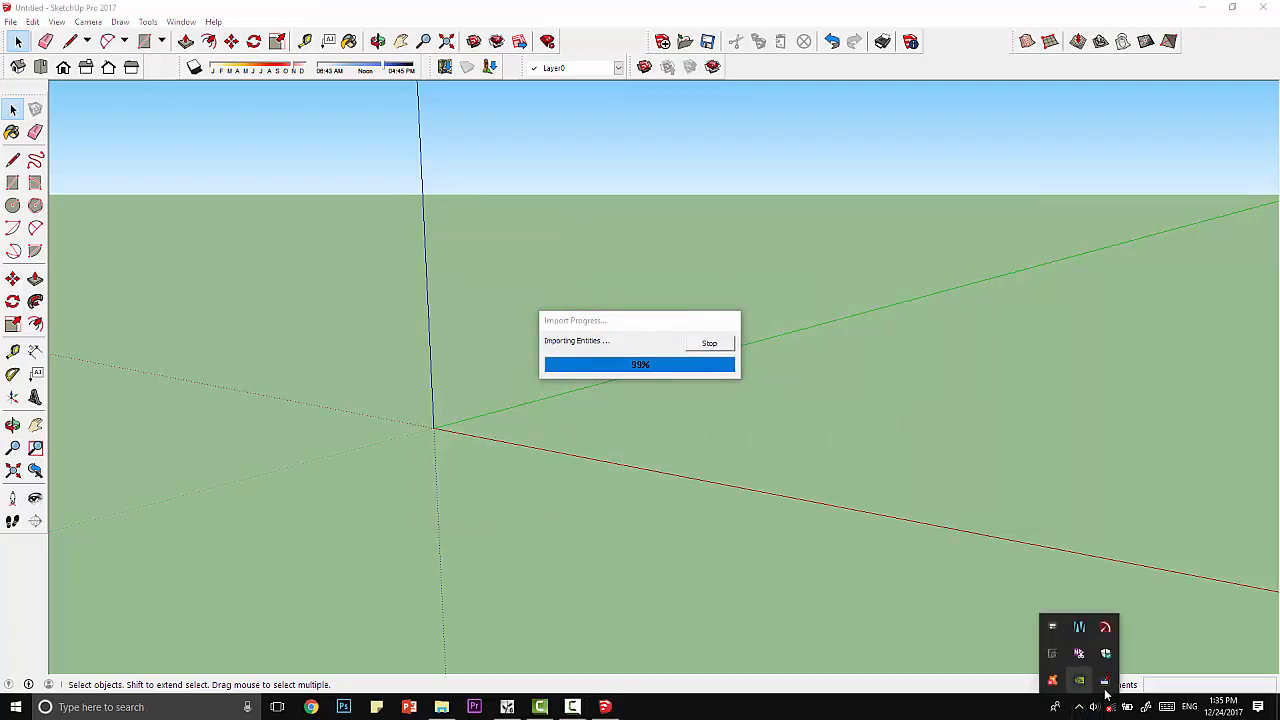
left_click(604, 711)
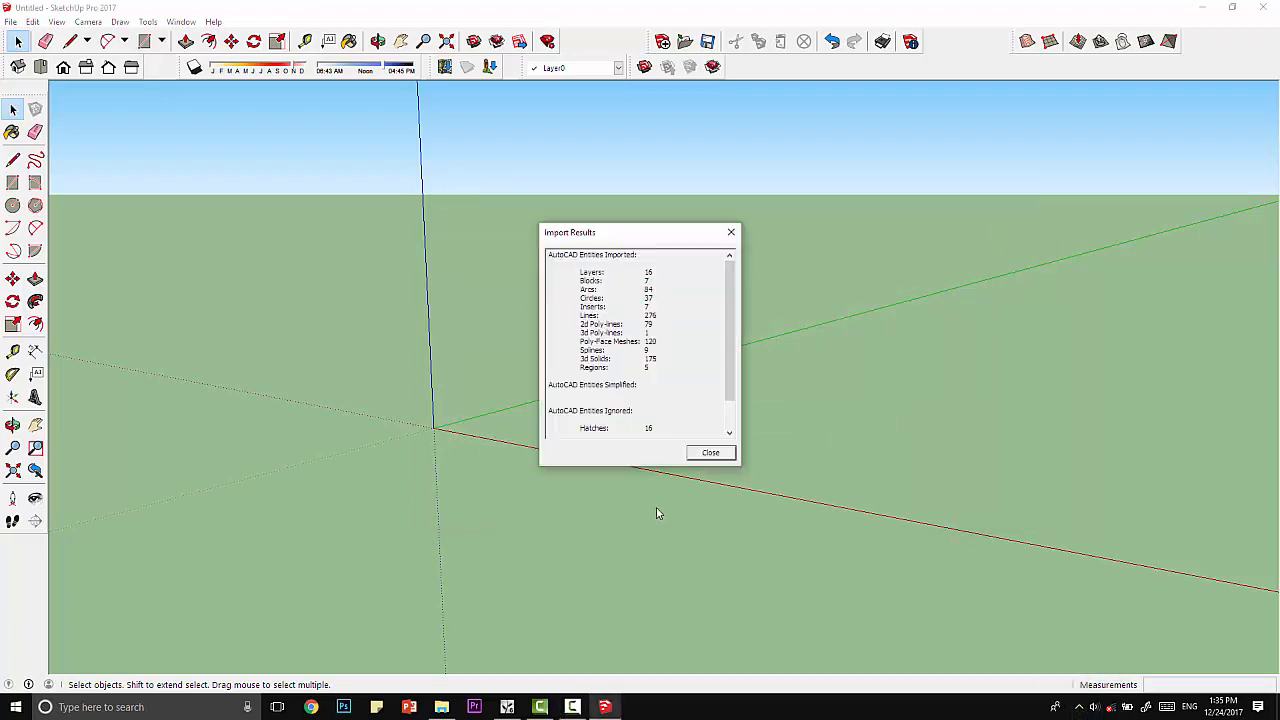
left_click(710, 454)
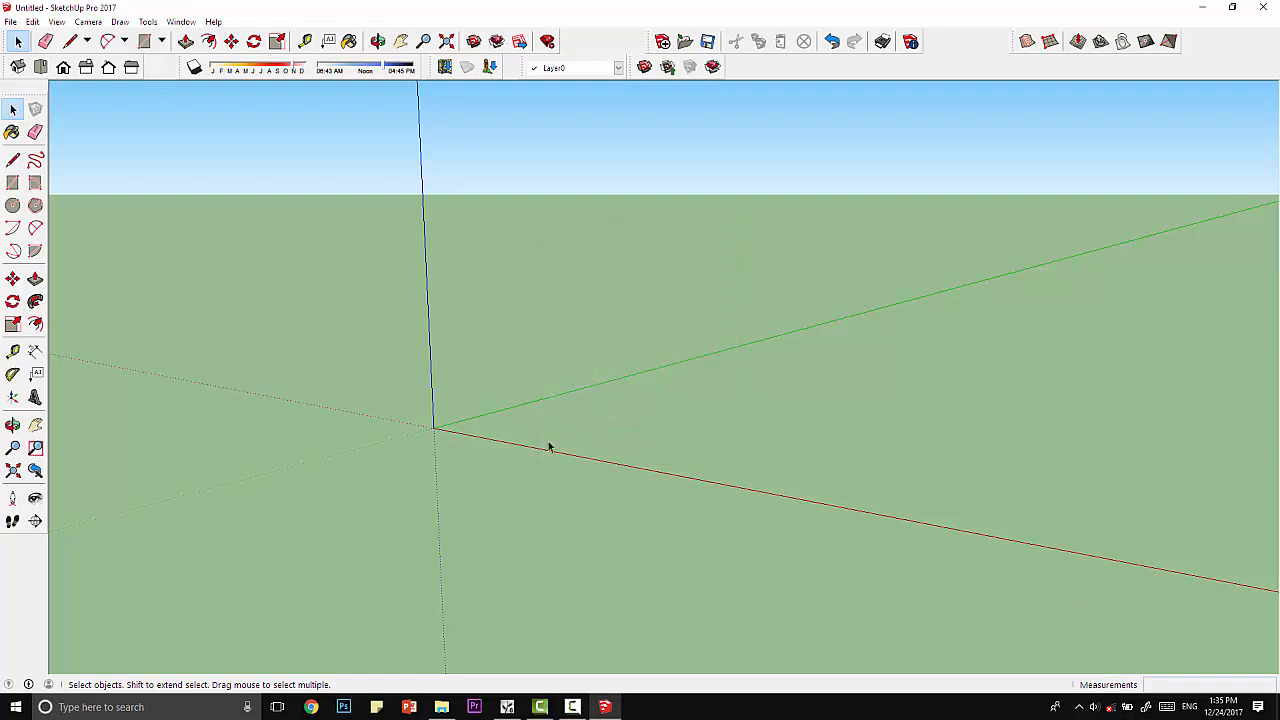
- Fit the whole imported house in view and examine it from the front and the rear
key("z")
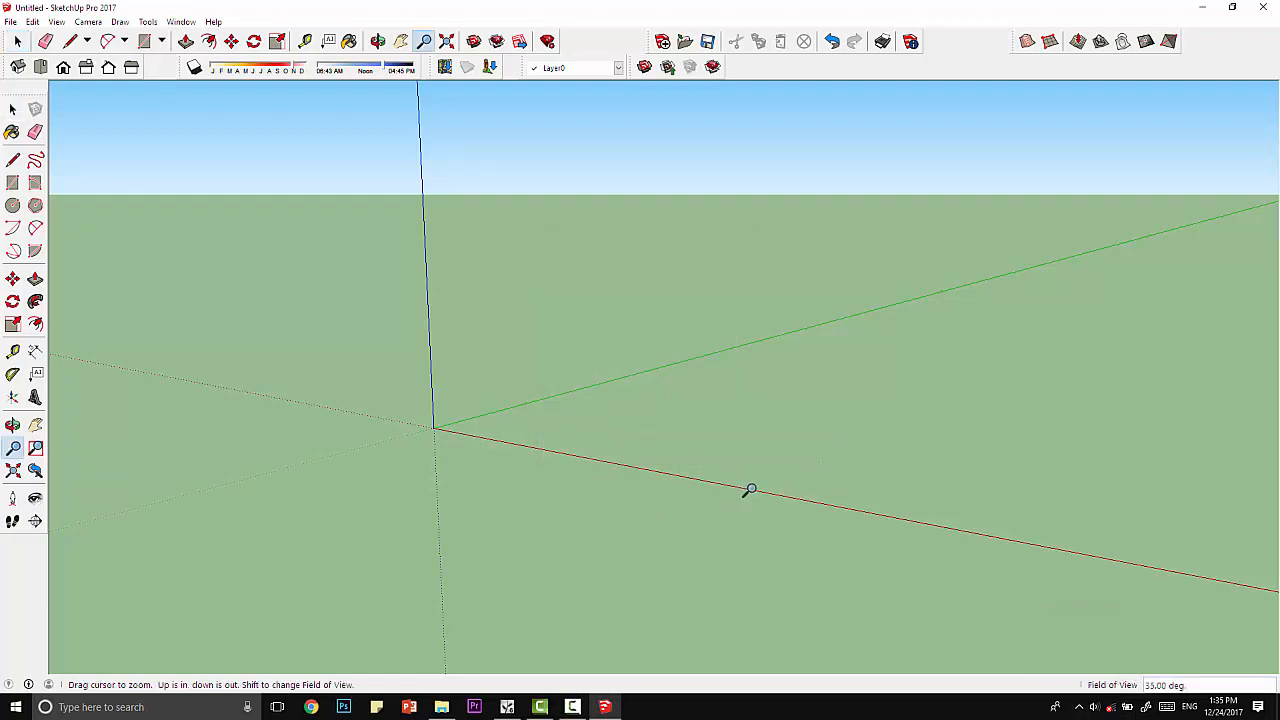
left_click(14, 471)
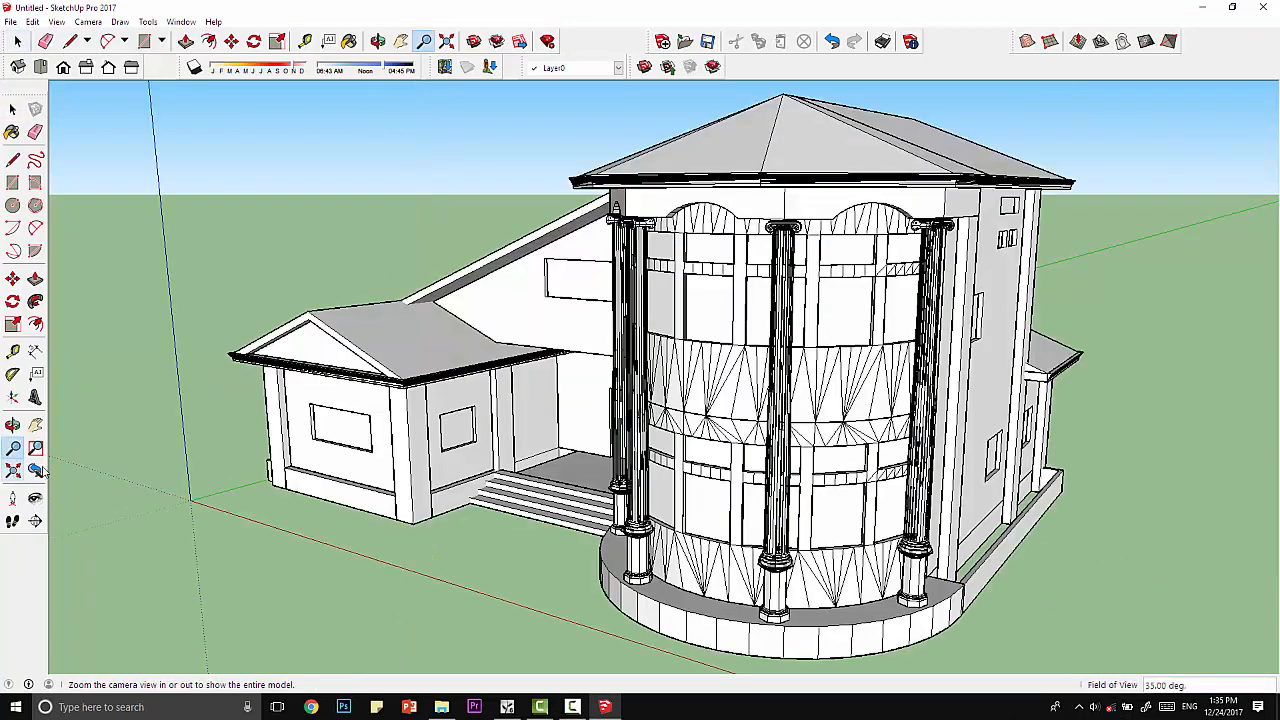
middle_click_drag(480, 462, 973, 391)
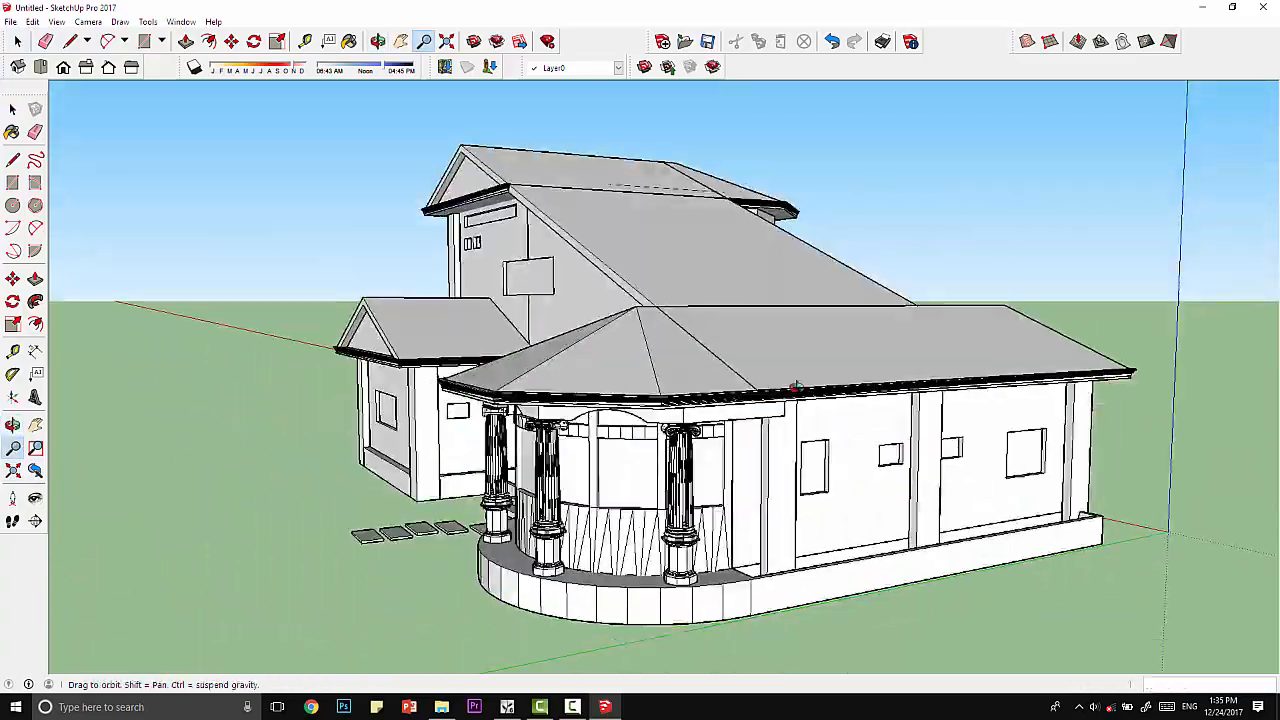
scroll(973, 391, "up", 4)
scroll(462, 303, "down", 2)
middle_click_drag(463, 303, 846, 369)
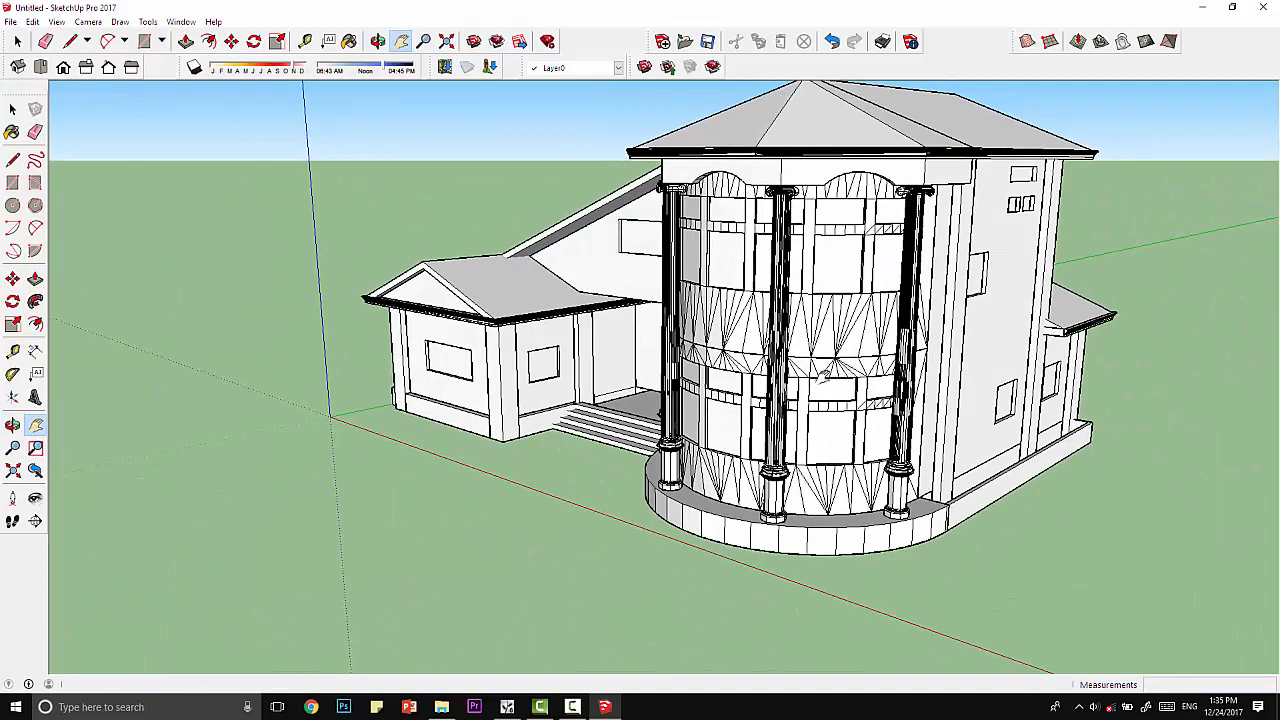
- Select the upper wall of the round tower and inspect the entrance, steps, columns and roofs of the house
key("space")
left_click(818, 340)
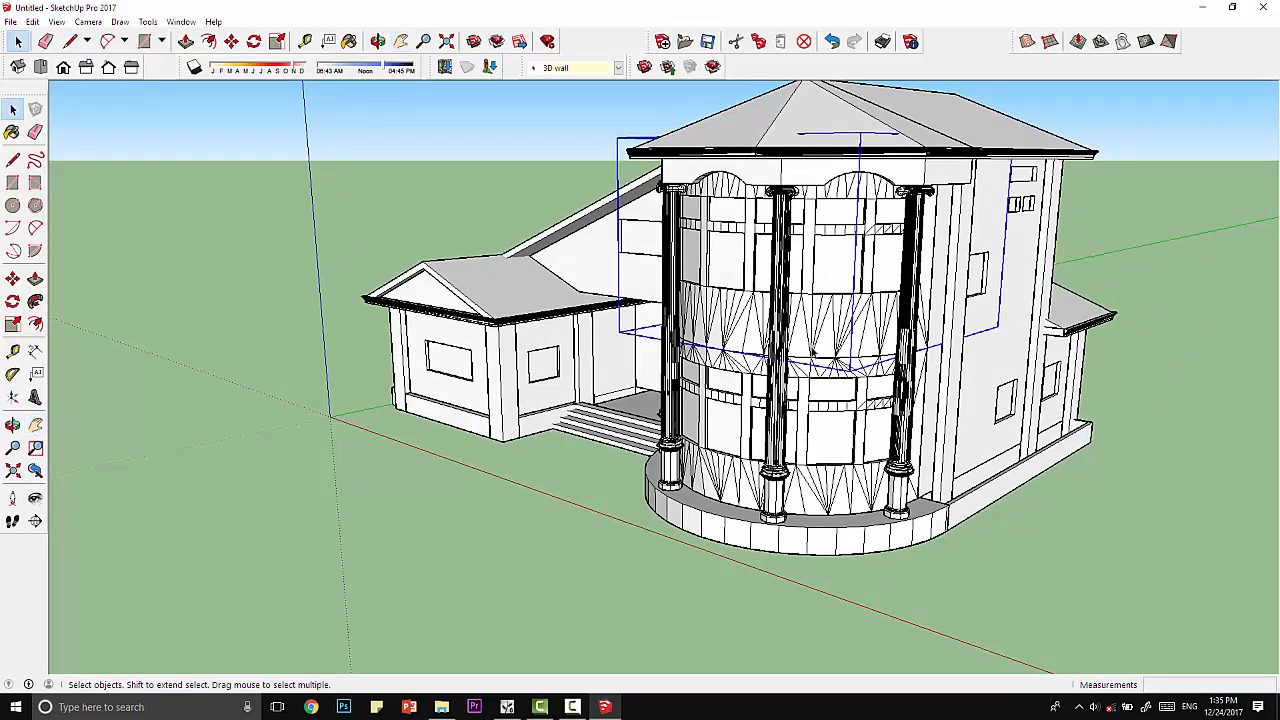
middle_click_drag(818, 340, 840, 290)
scroll(840, 290, "up", 6)
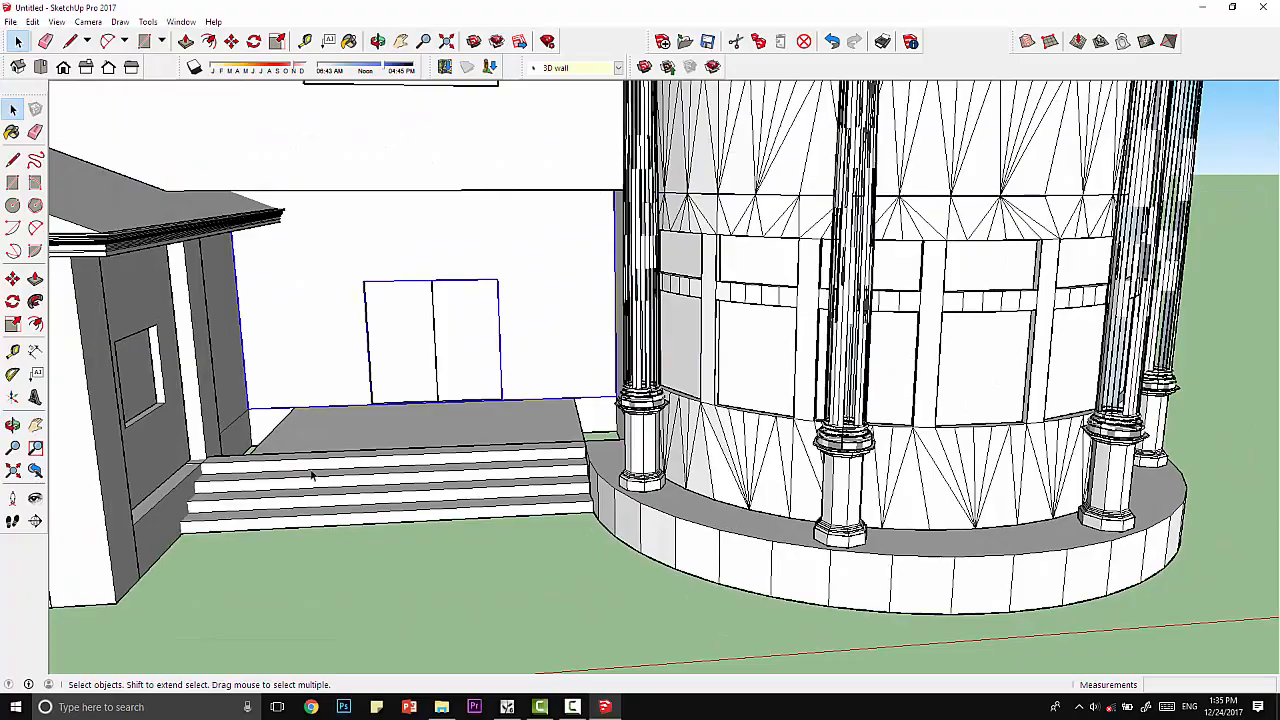
middle_click_drag(312, 476, 316, 408)
scroll(760, 420, "down", 8)
middle_click_drag(720, 430, 530, 451)
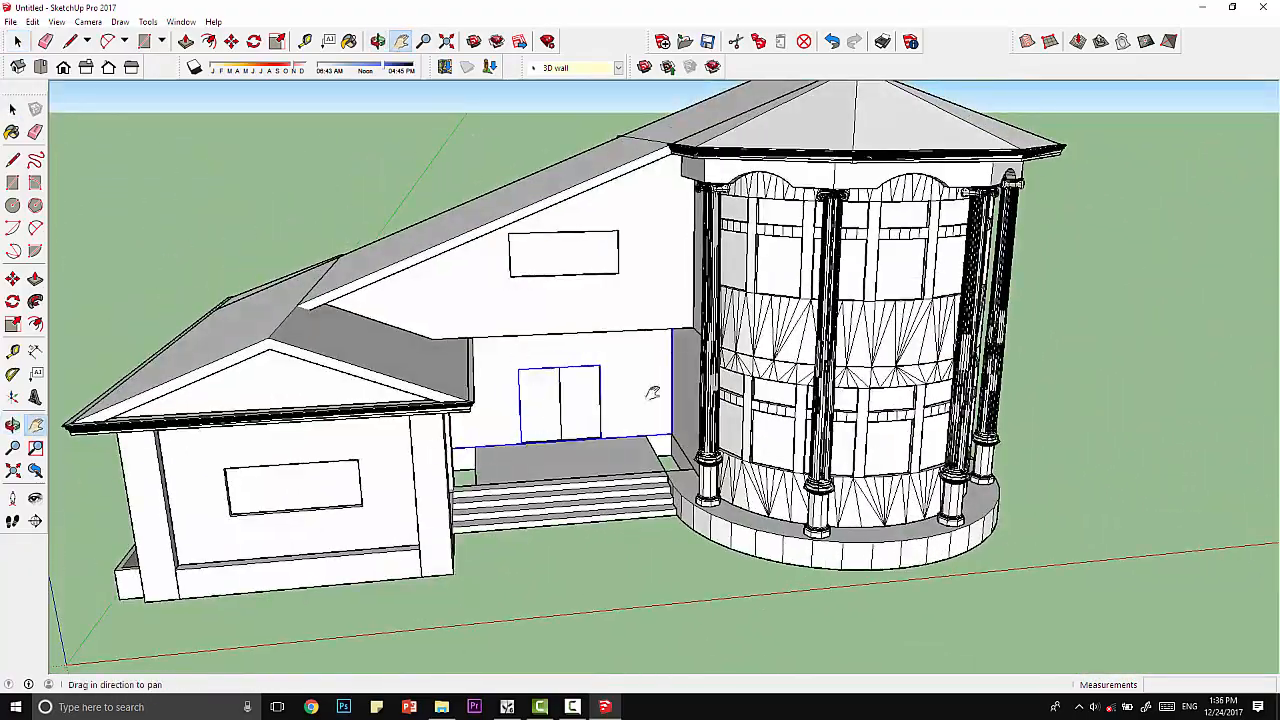
middle_click_drag(420, 312, 858, 487, "shift")
- Activate the Paint Bucket and open the Roofing material collection
key("b")
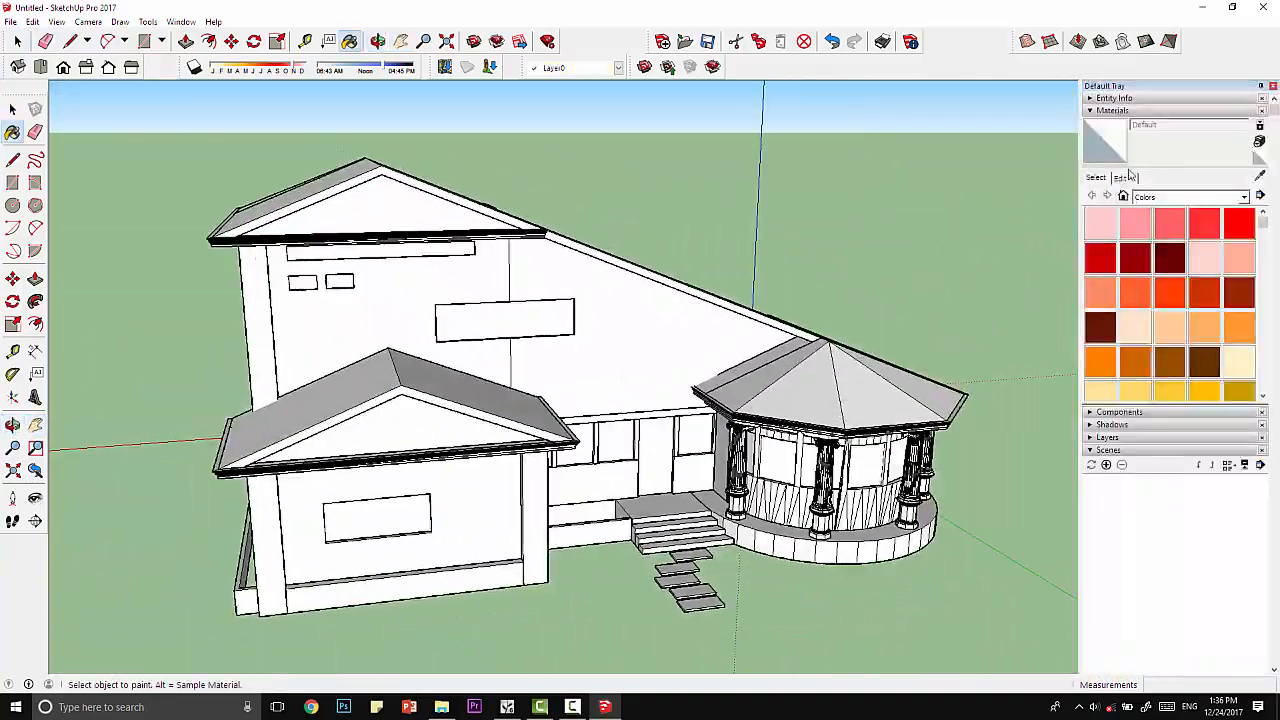
left_click(1184, 197)
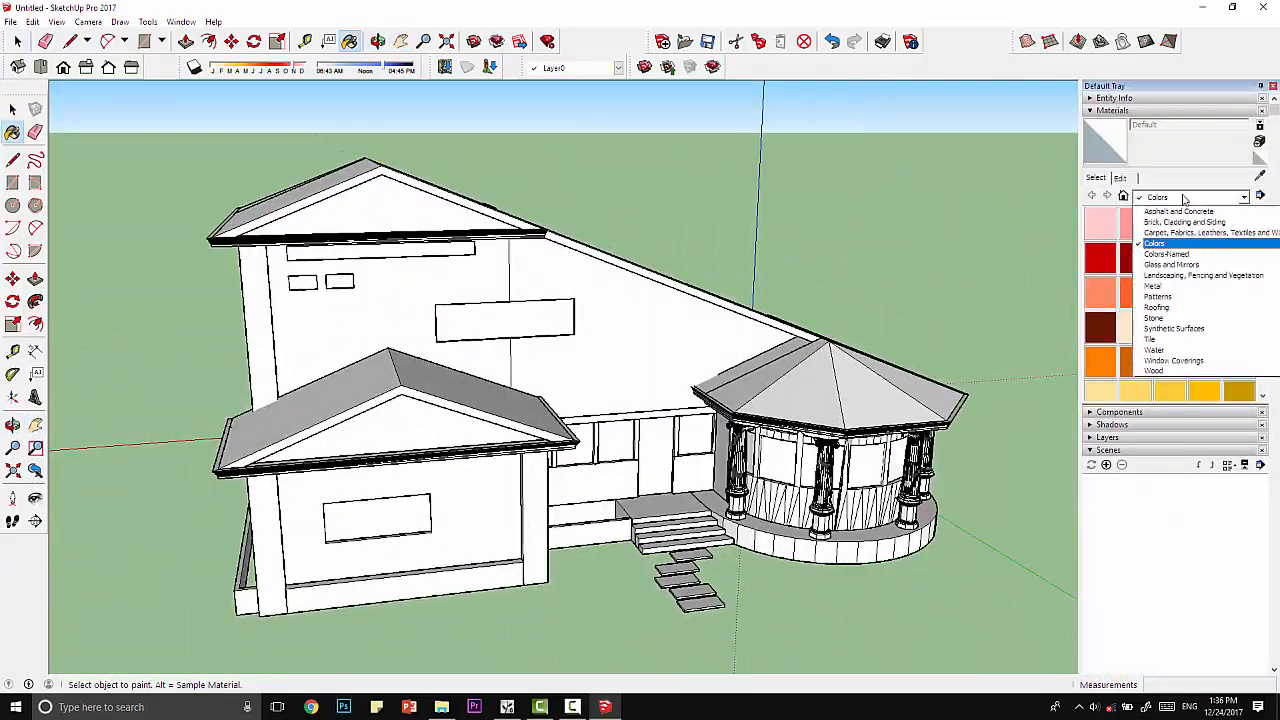
left_click(1176, 308)
- Examine the materials applied to the house's roofs, walls, windows and base, and return to the Select tool
middle_click_drag(600, 386, 1077, 232)
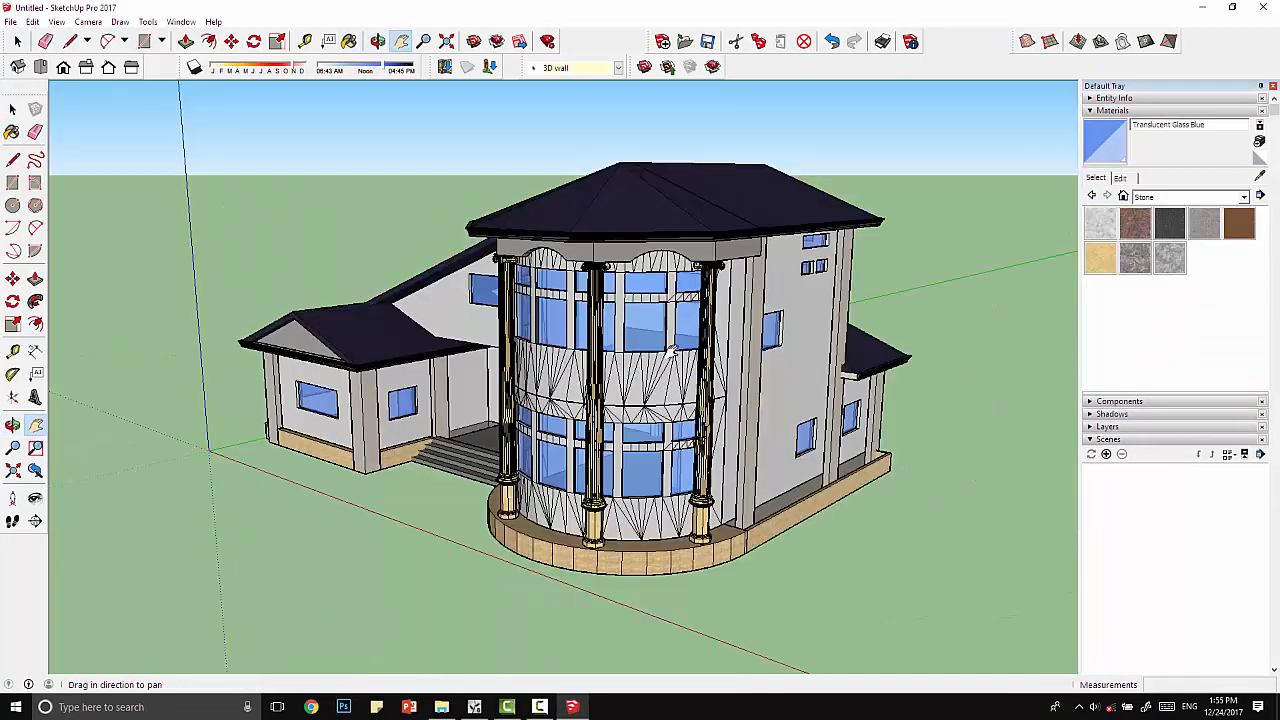
key("b")
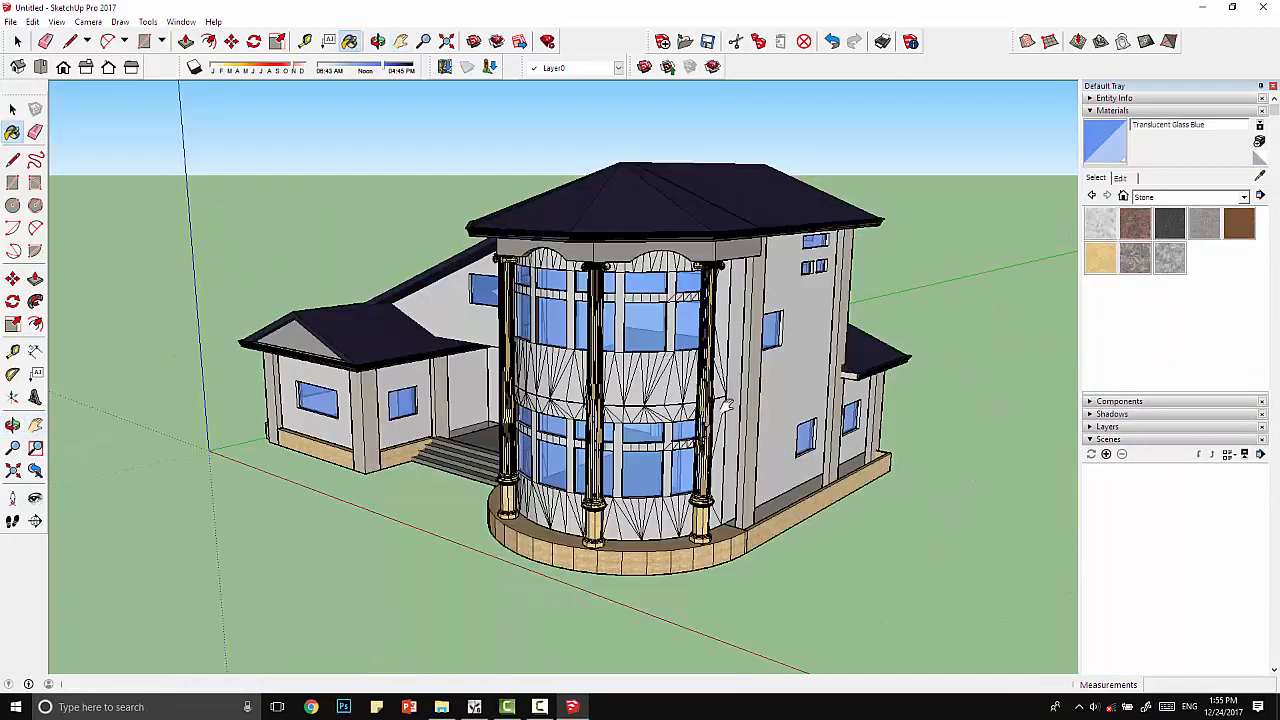
key("space")
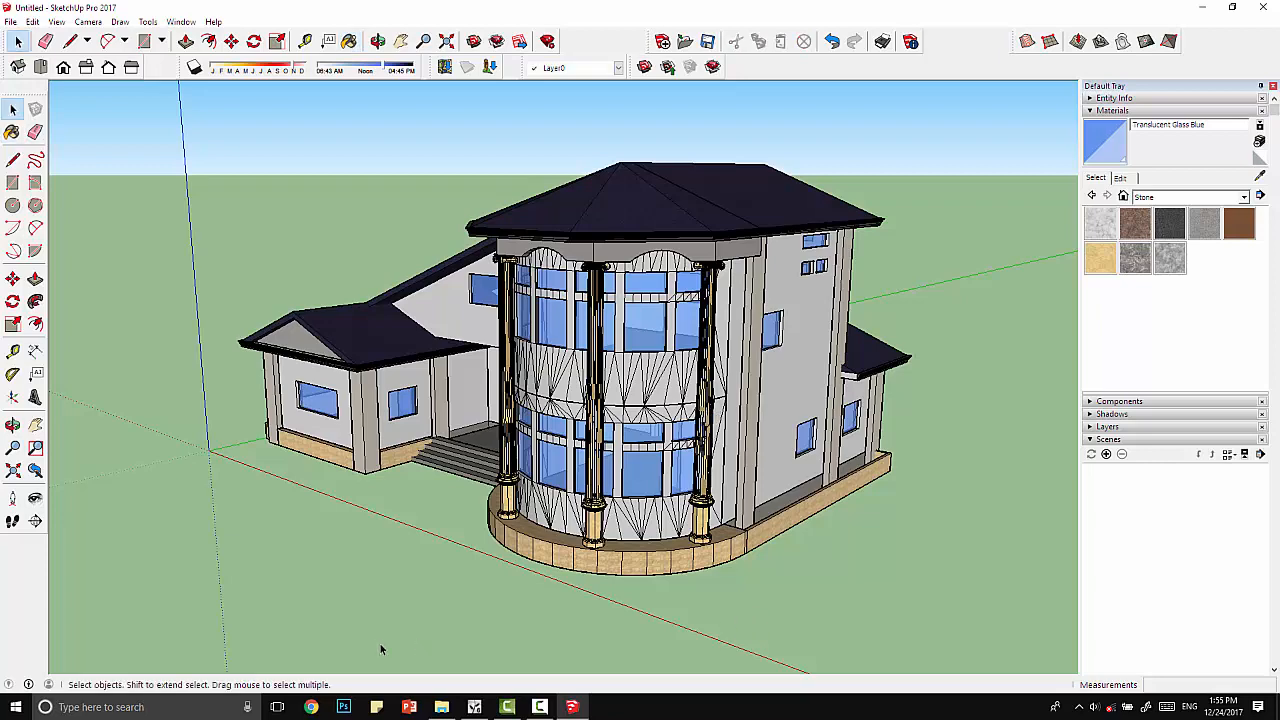
- Save the house model as Testing 1 in the For Lumion folder
left_click(441, 707)
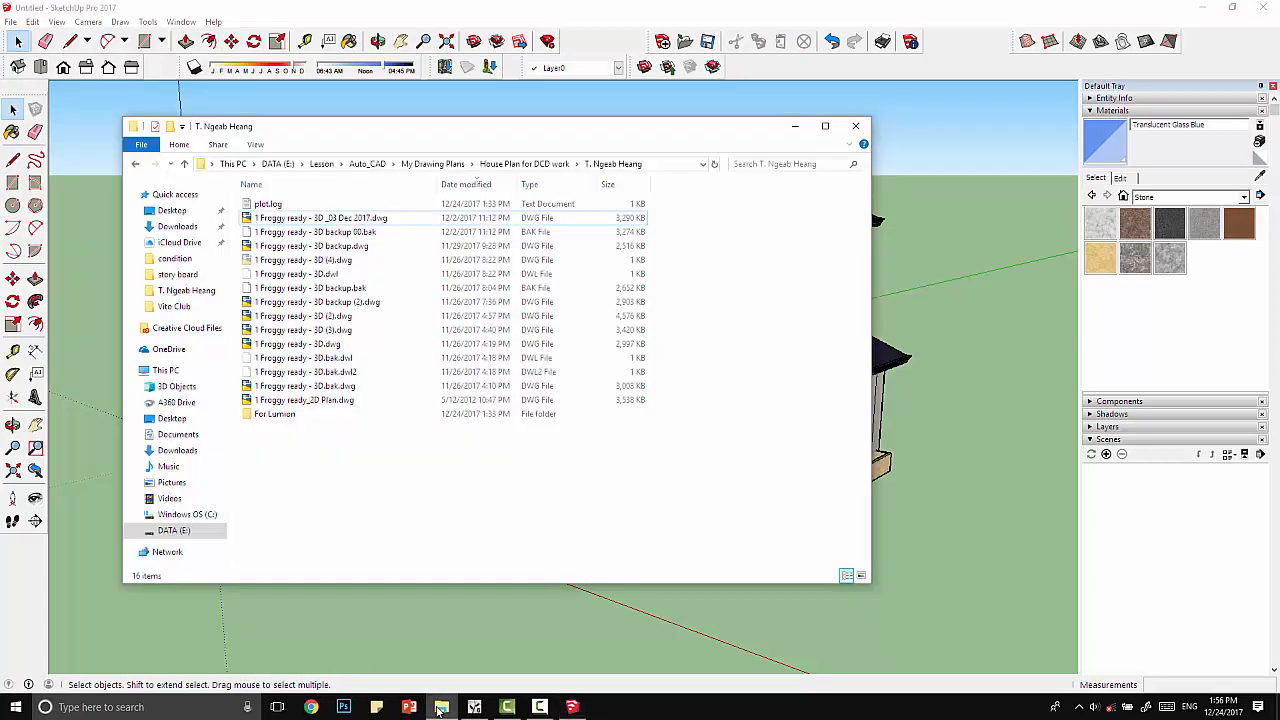
left_click(8, 21)
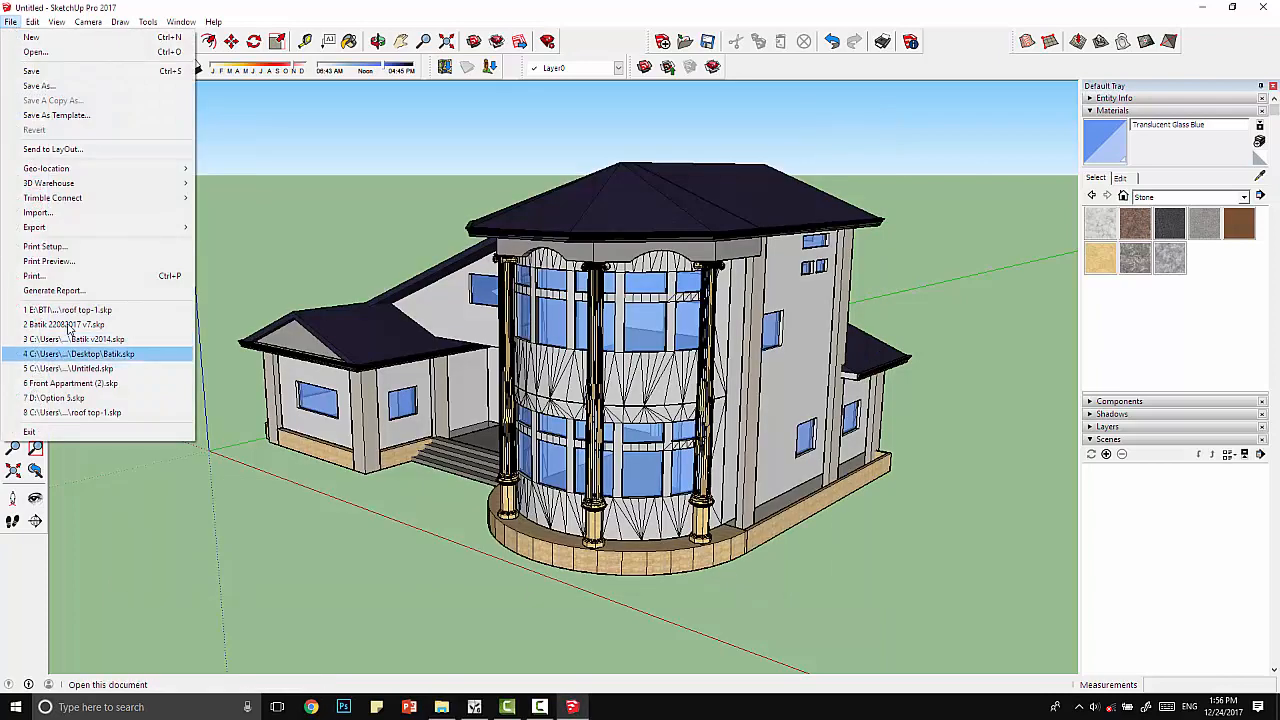
left_click(57, 70)
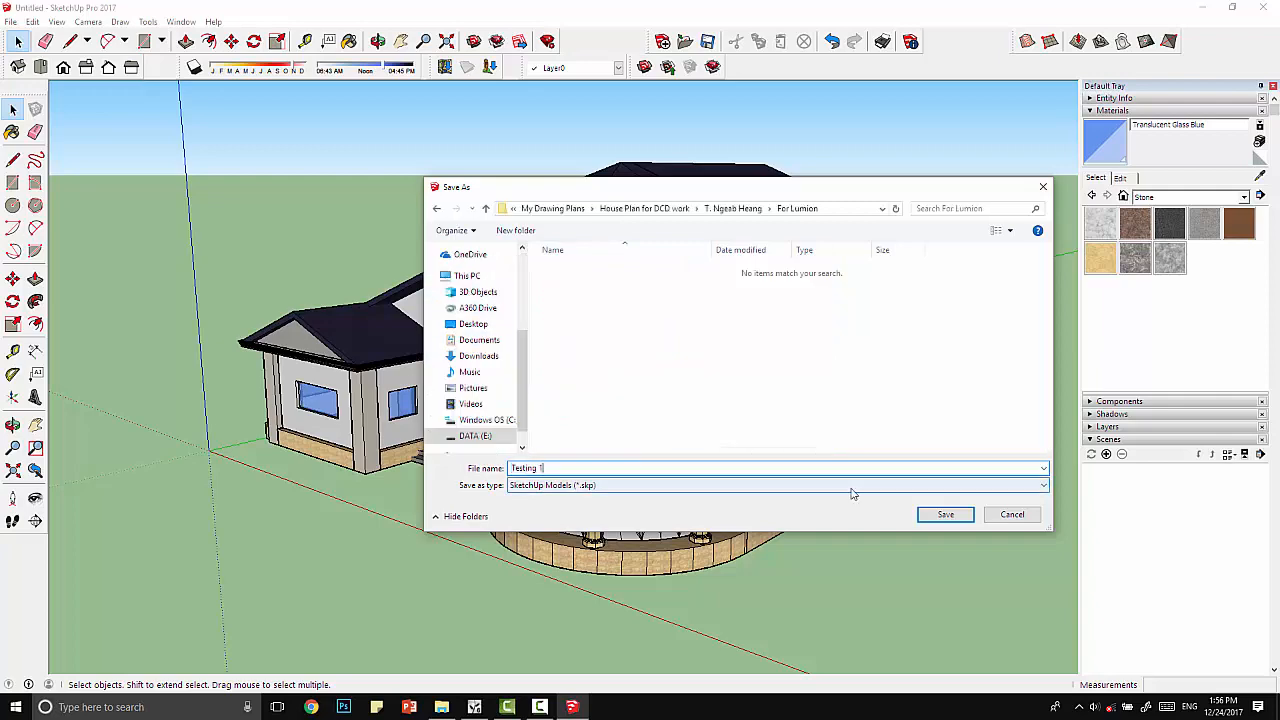
type("ing 1")
key("Return")
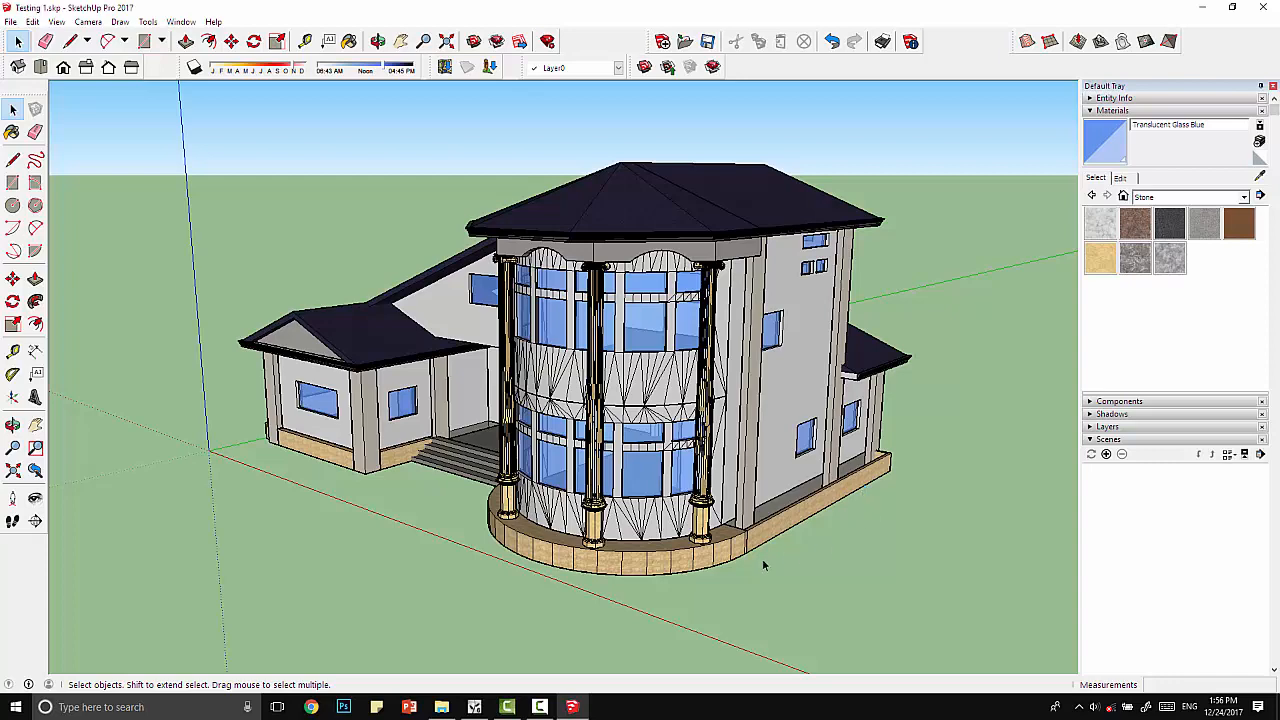
- Browse drive E: in File Explorer to the COLUMN folder inside Lesson, Auto_CAD, Symbol AutoCAD, symbol, SYMBOL AUTOCAD 3D
left_click(441, 707)
left_click(173, 530)
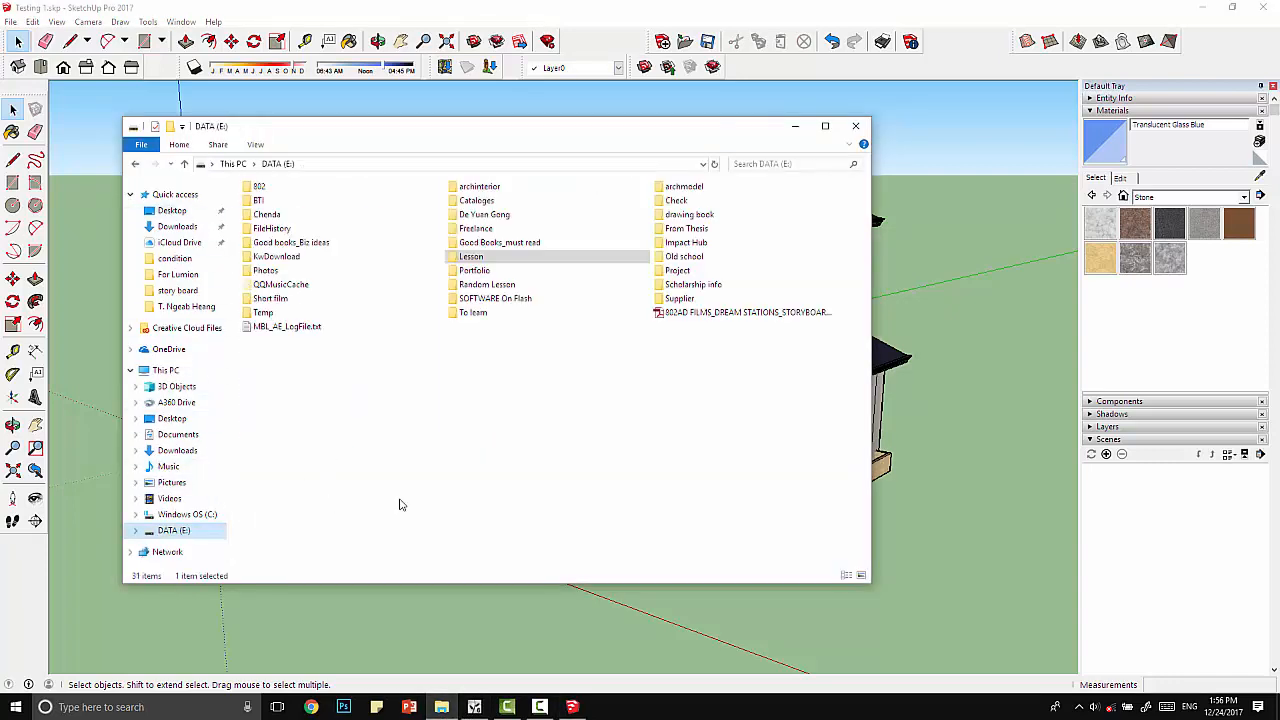
double_click(470, 256)
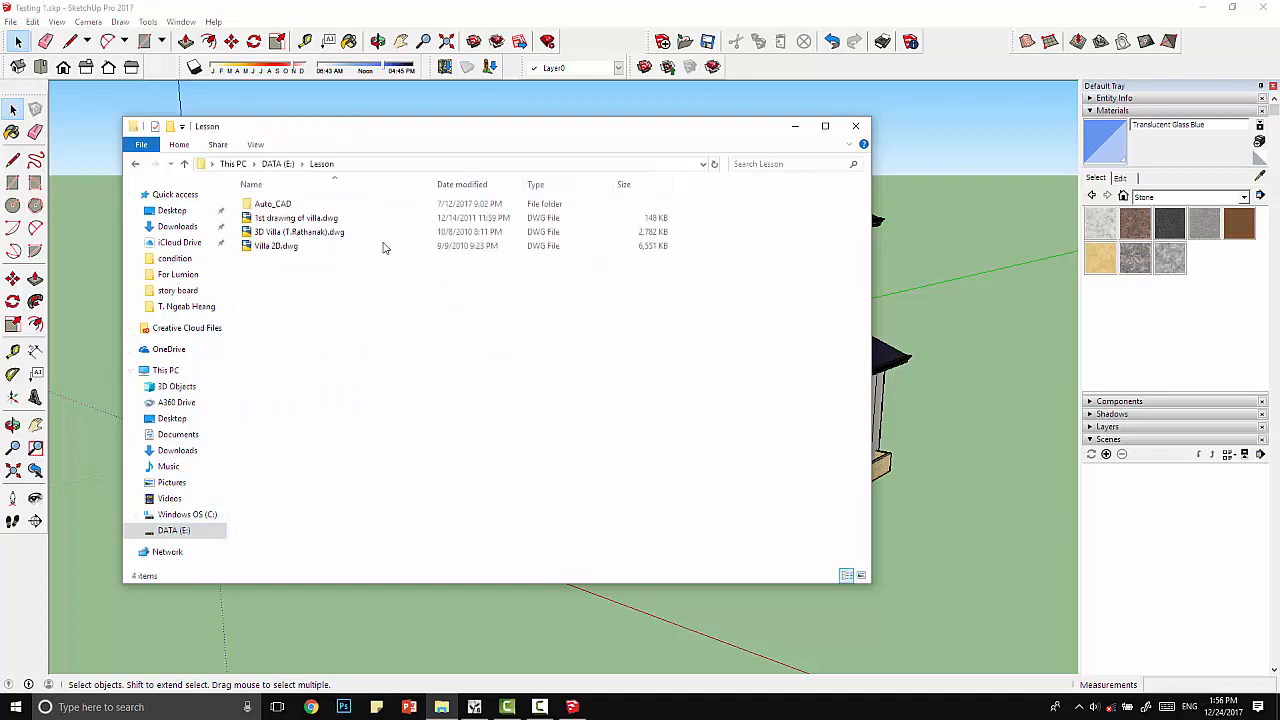
left_click(280, 205)
double_click(280, 205)
double_click(292, 230)
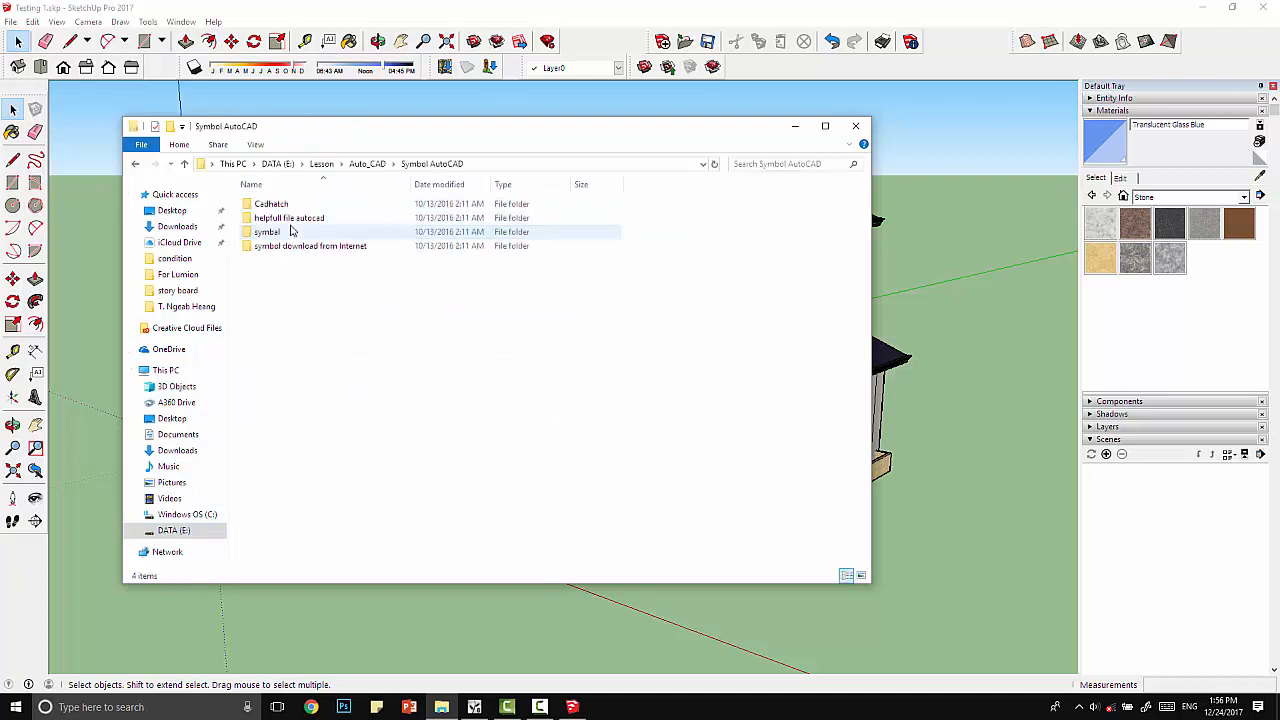
double_click(294, 233)
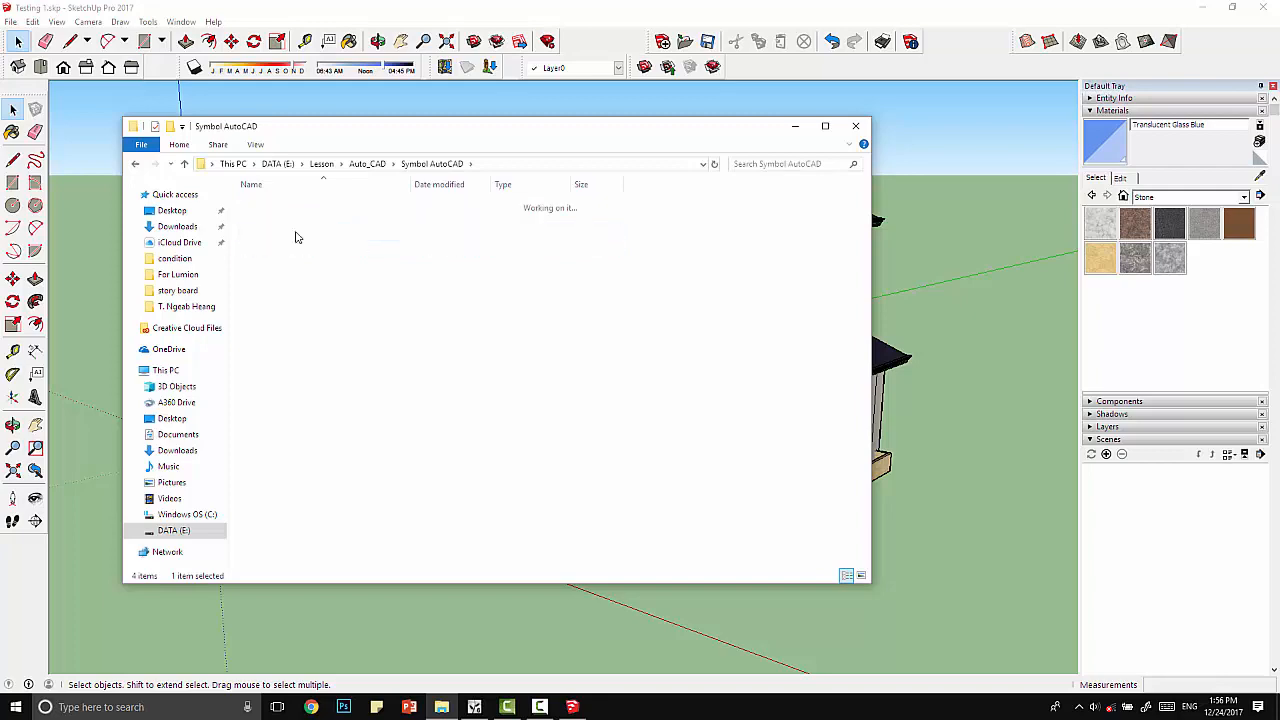
left_click(305, 227)
double_click(305, 227)
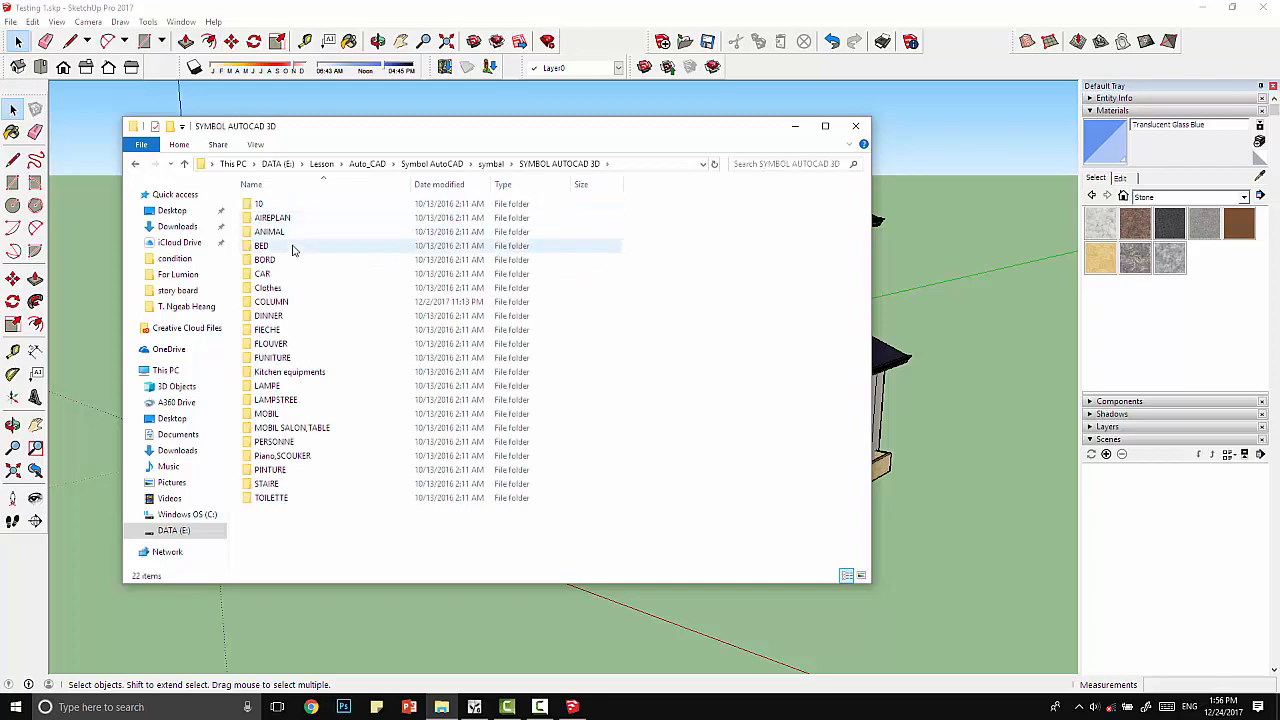
double_click(290, 303)
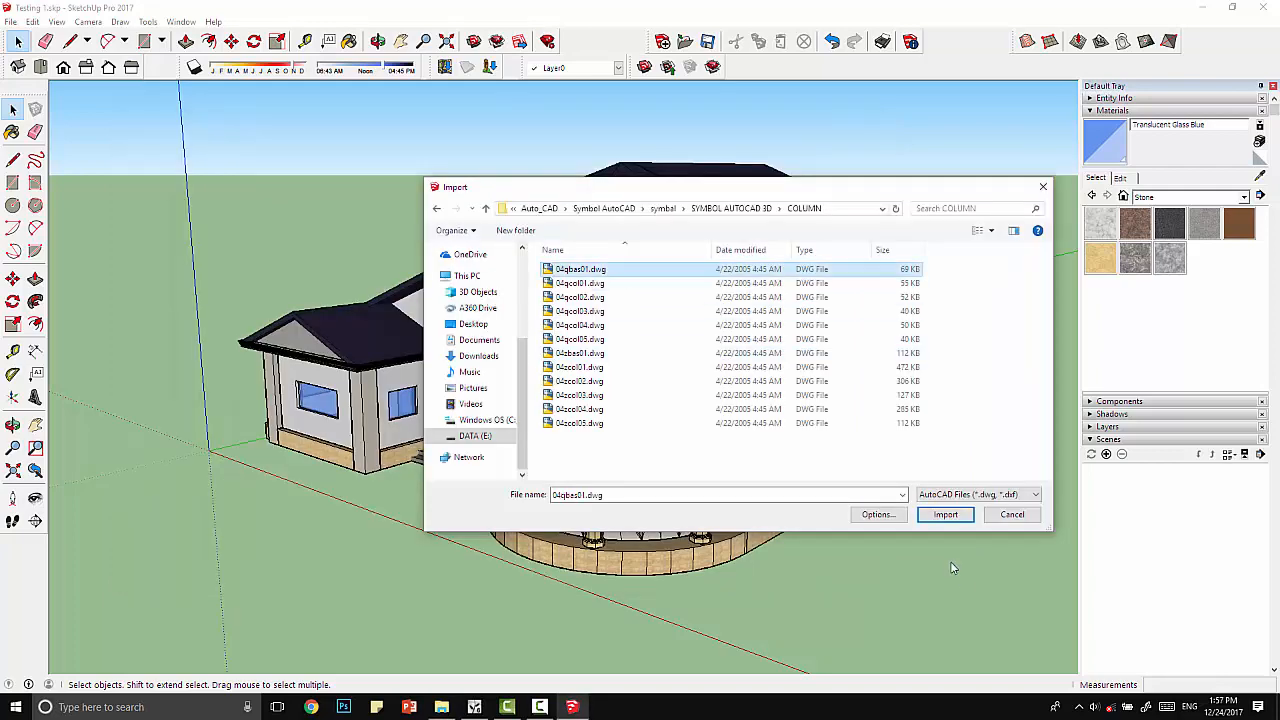
- Import the column drawing 04qbas01.dwg into the house model and place it near the origin
left_click(946, 514)
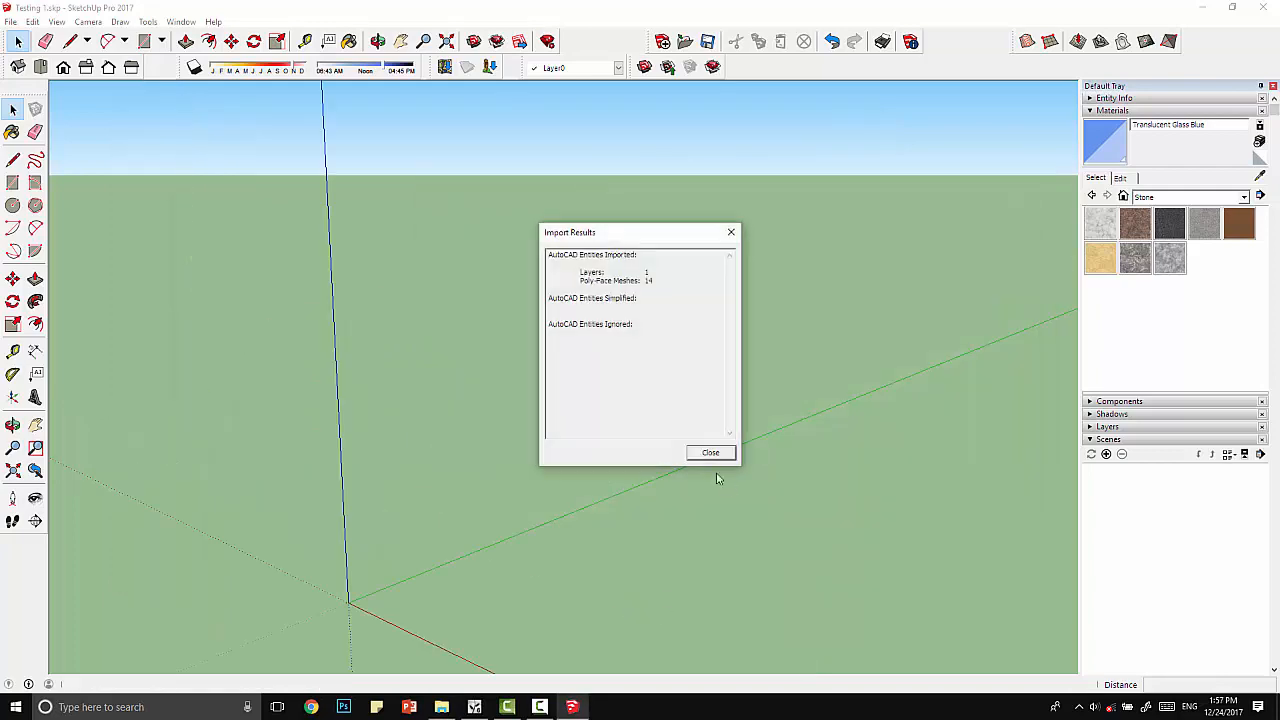
left_click(710, 456)
left_click(446, 41)
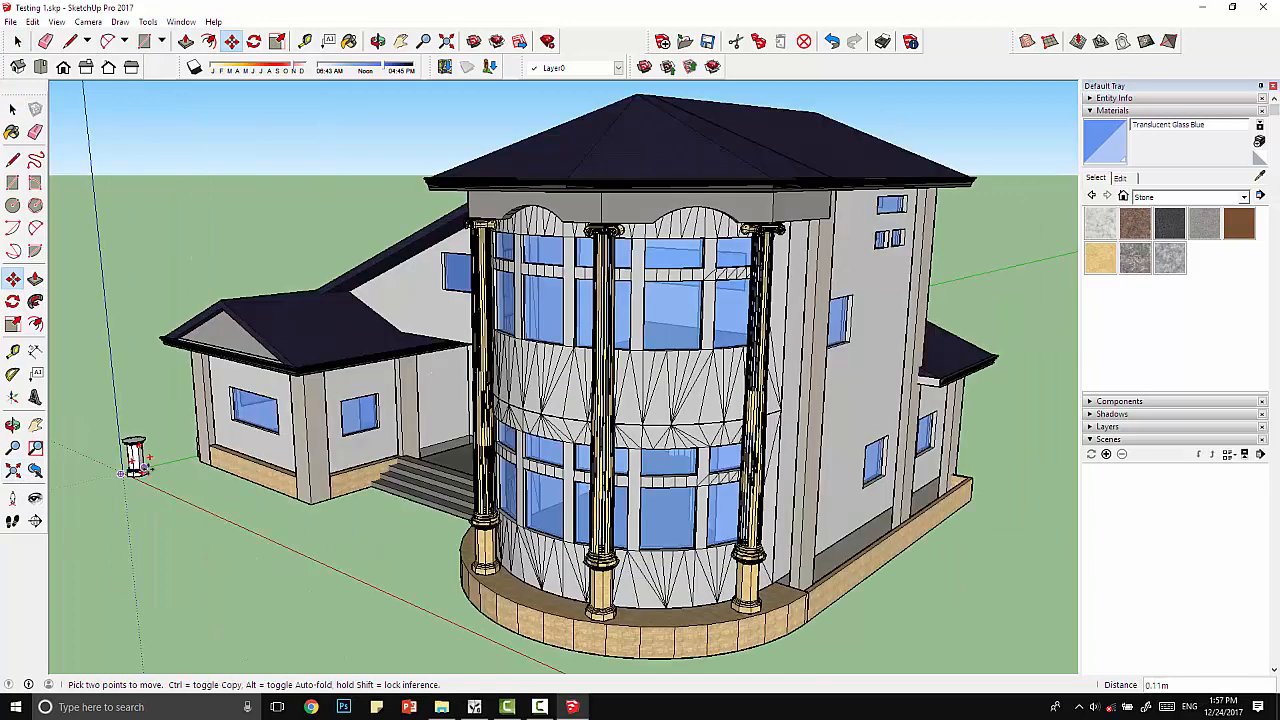
left_click(138, 476)
key("space")
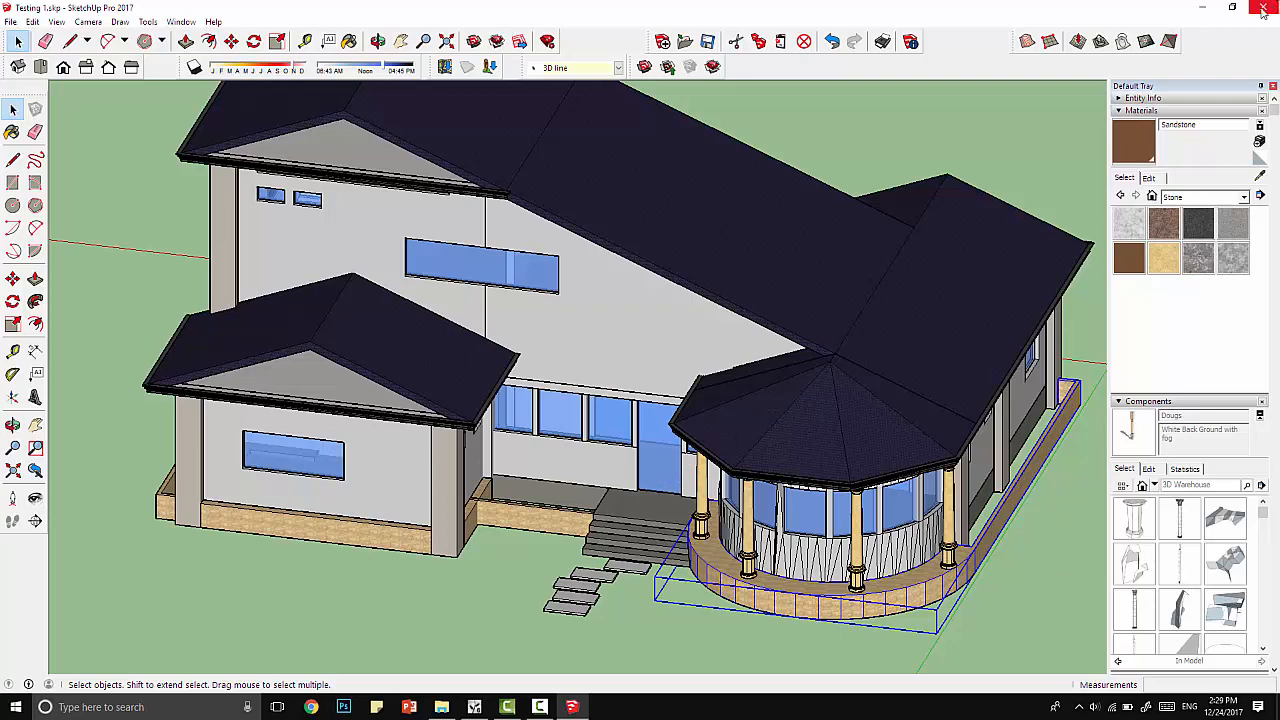
- Save the finished house model as Testing 1_7 in SketchUp Version 7 format in the For Lumion folder
left_click(10, 22)
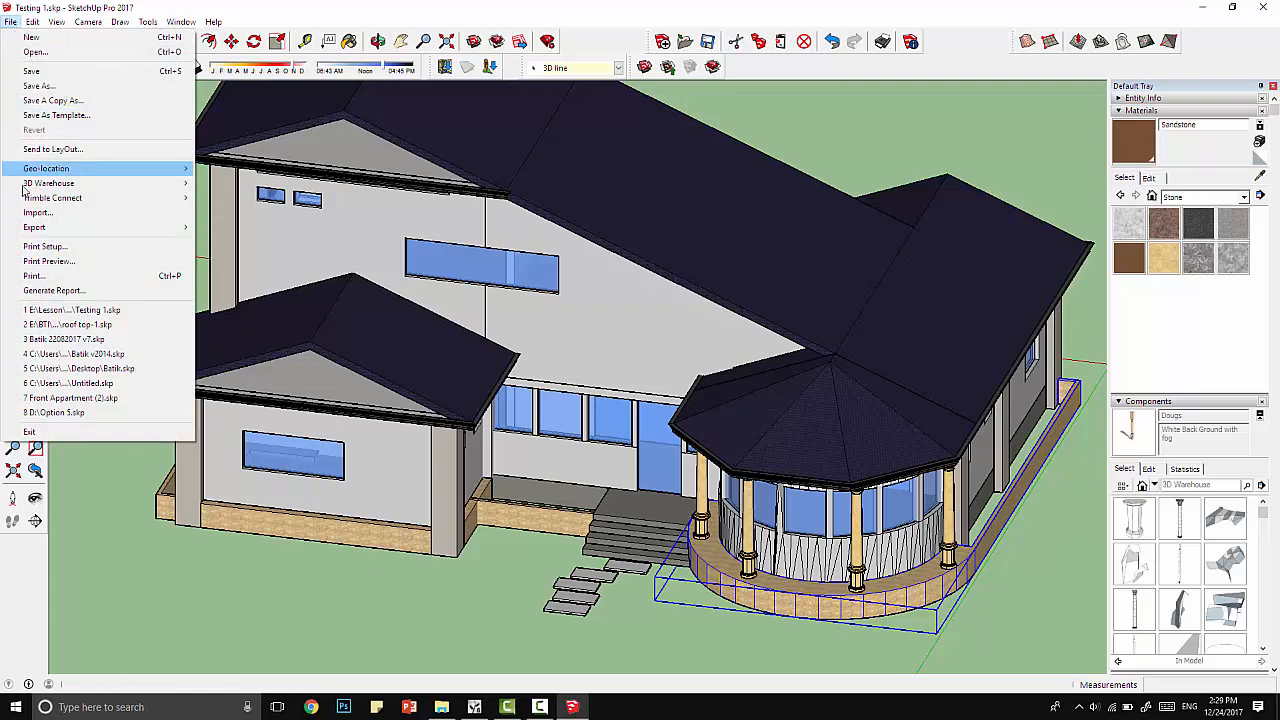
left_click(632, 484)
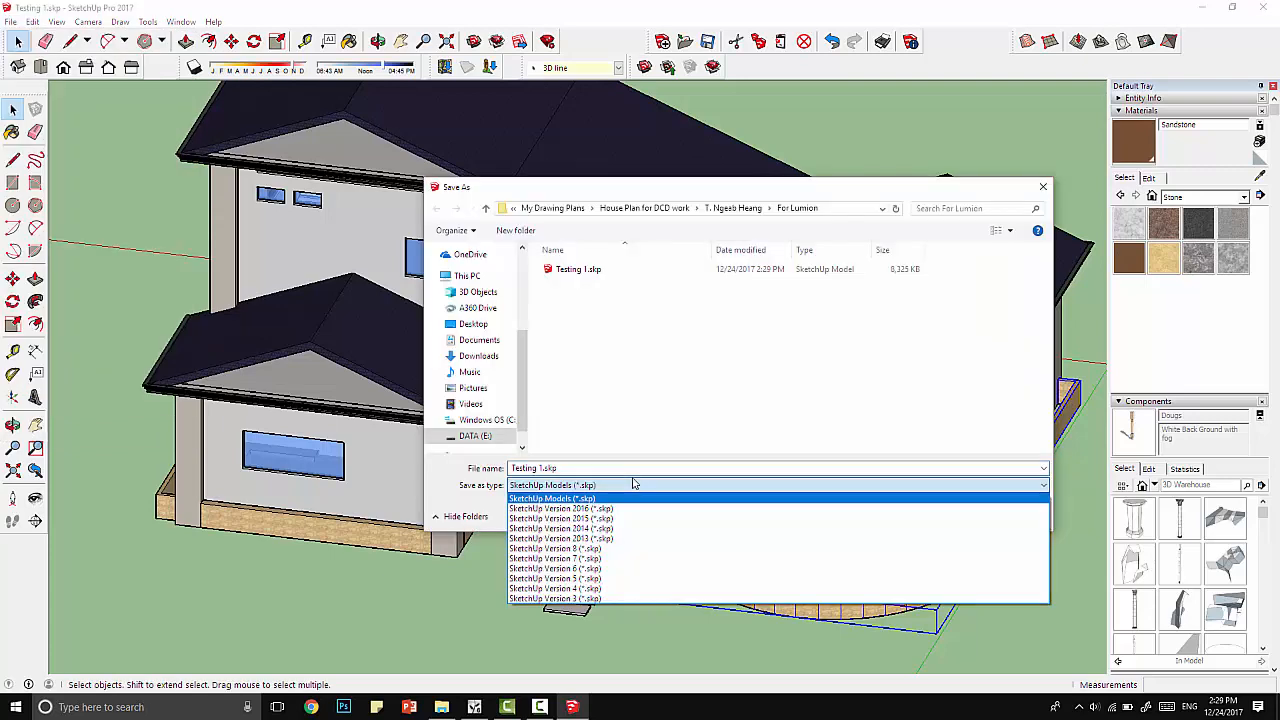
left_click(634, 558)
left_click(540, 467)
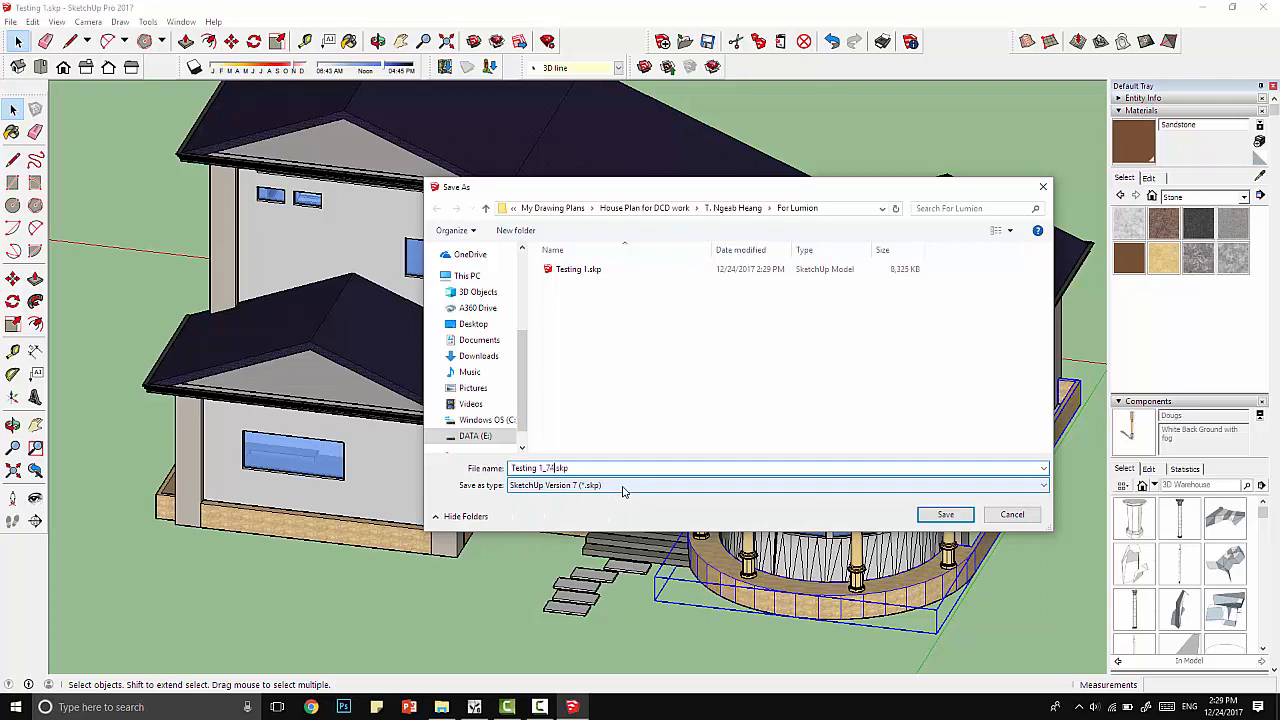
key("Return")
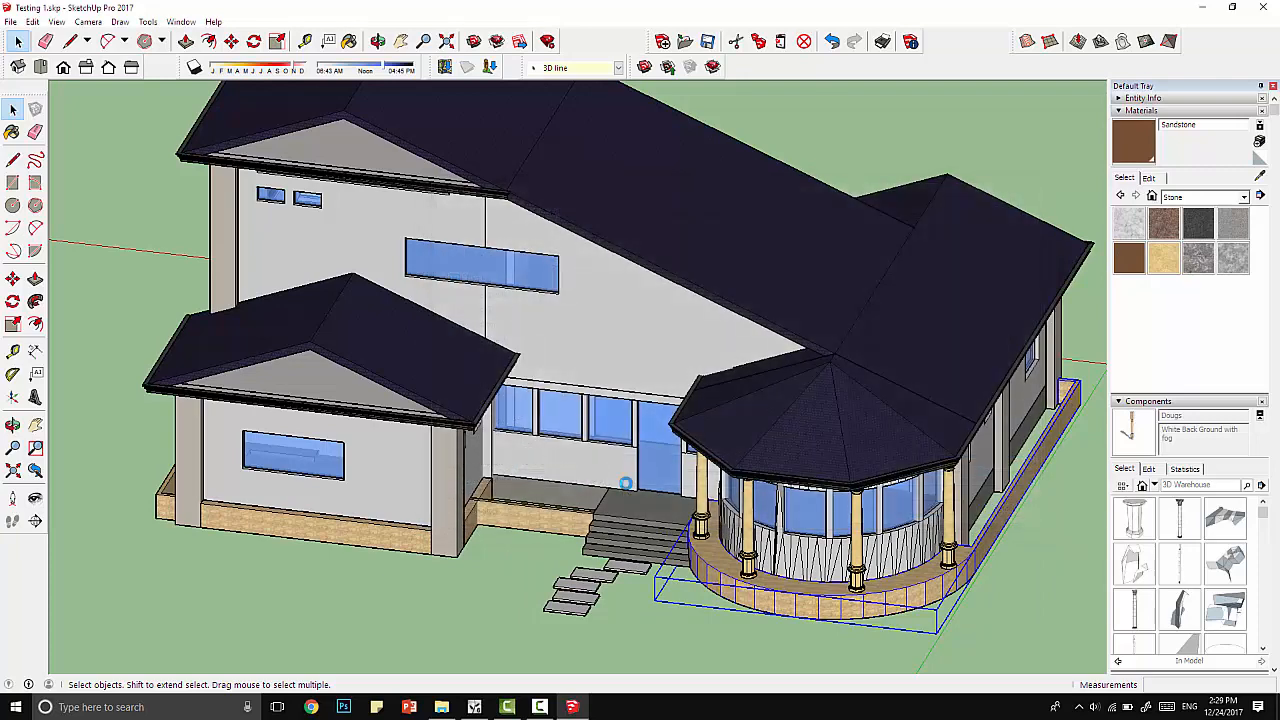
- Close SketchUp and the column folder window, turn off Wi-Fi, and switch to Lumion
left_click(1268, 7)
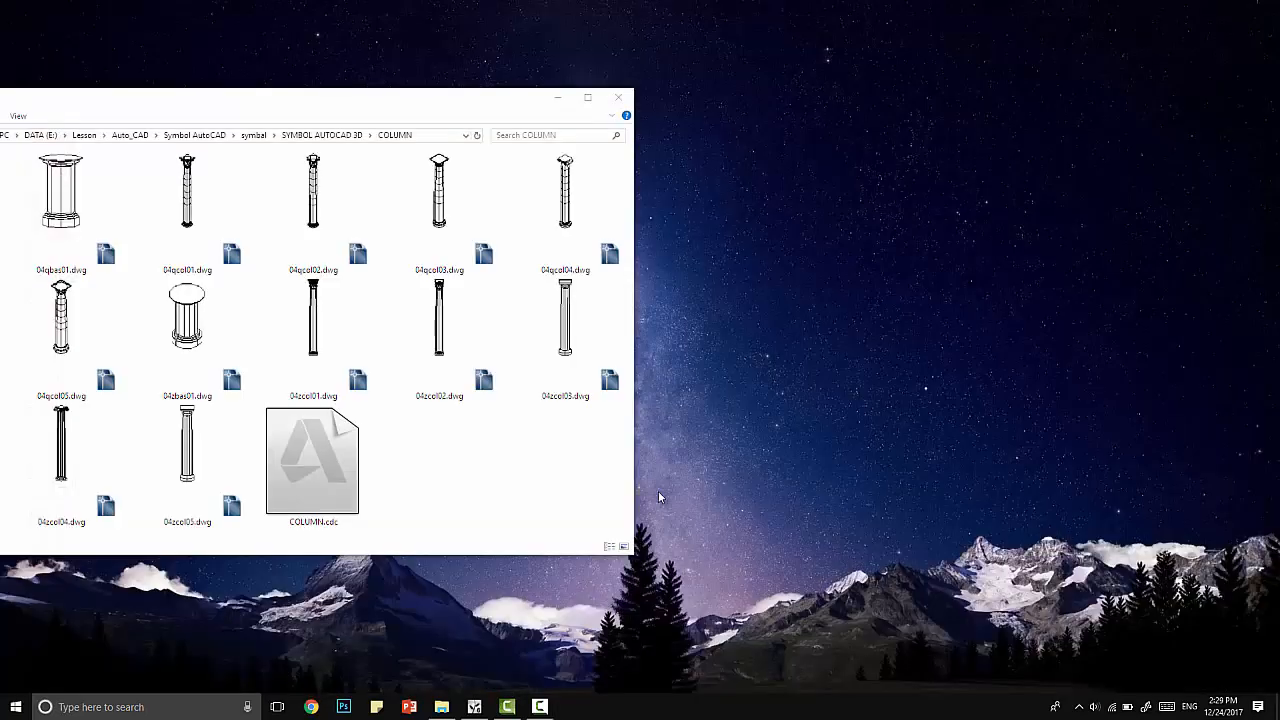
left_click(1112, 707)
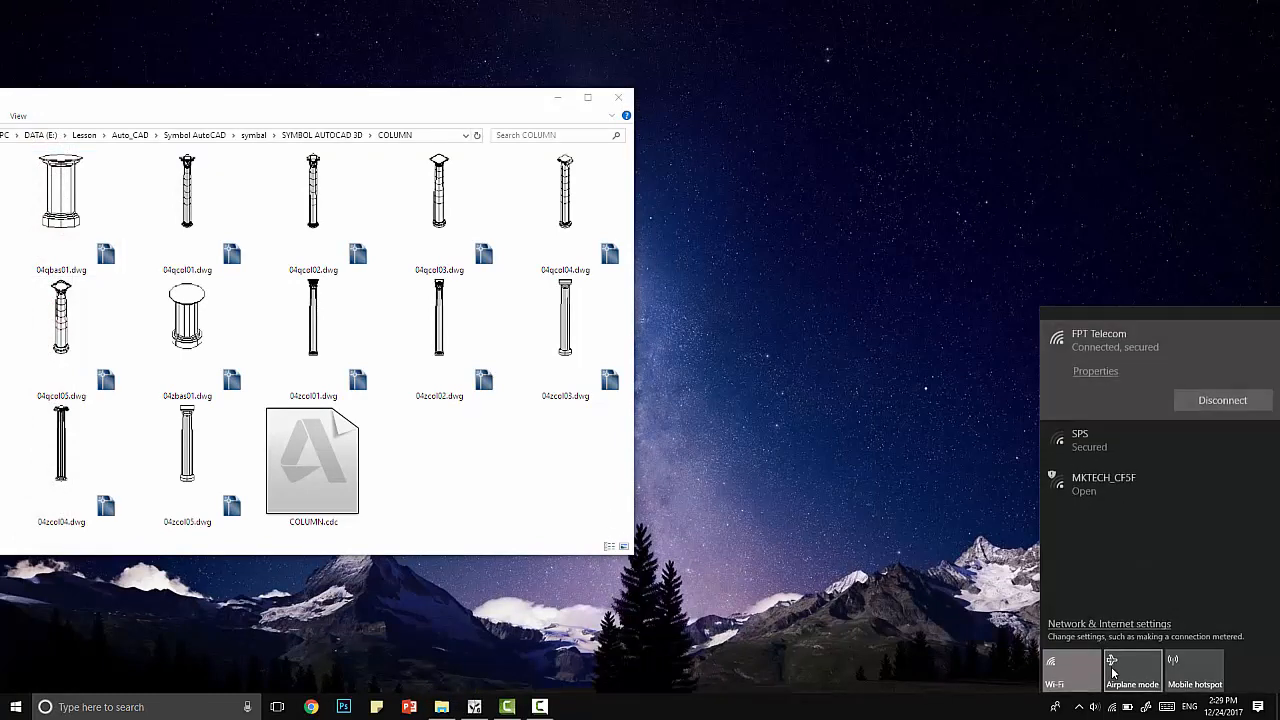
left_click(1052, 670)
left_click(849, 569)
left_click(618, 97)
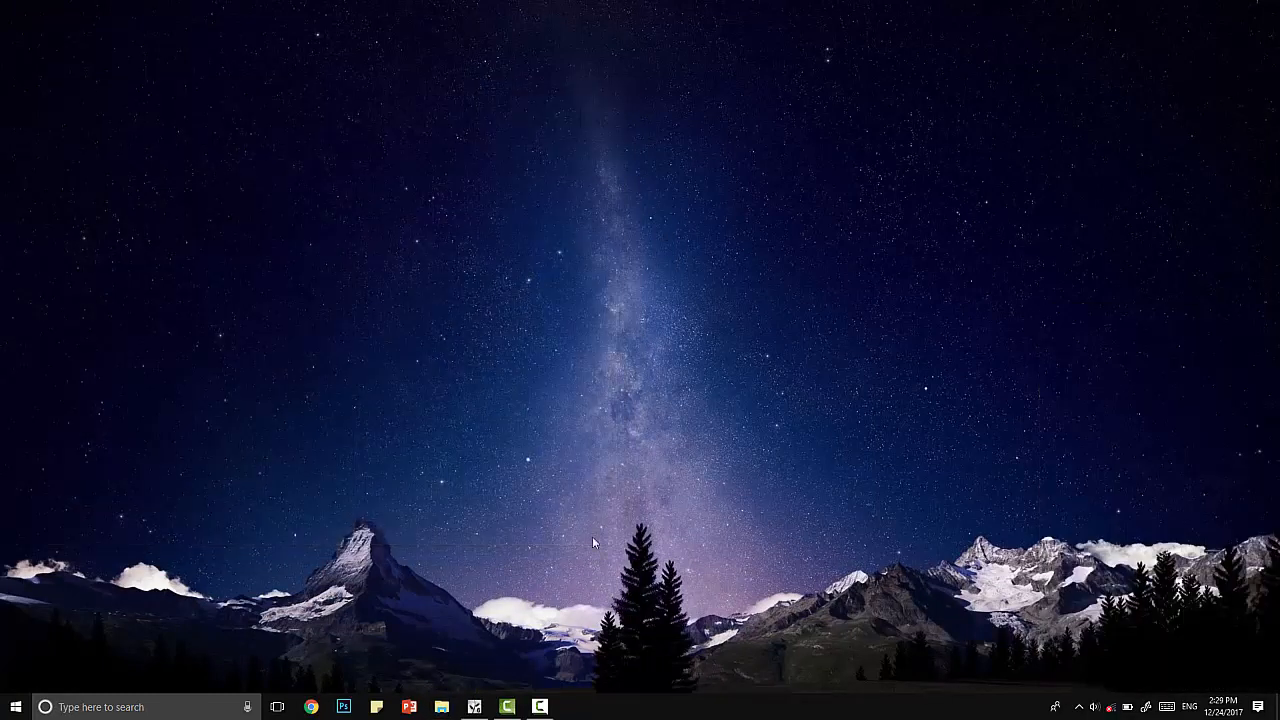
left_click(474, 707)
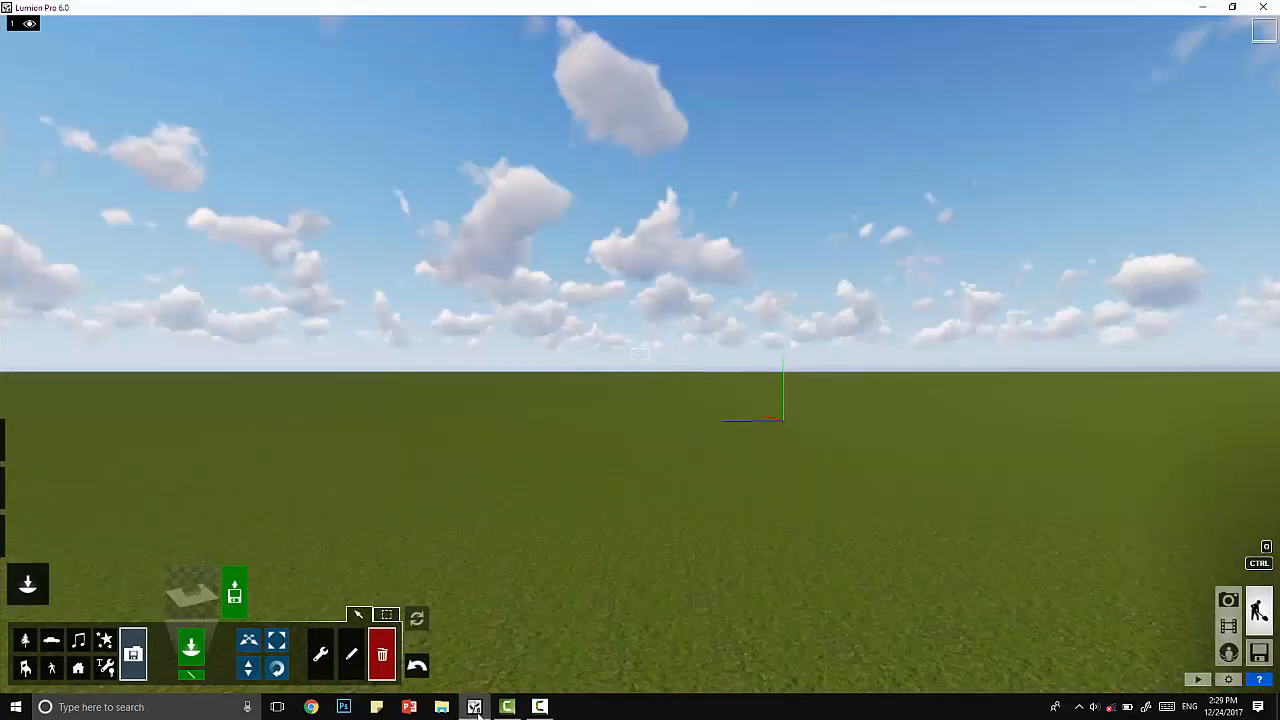
- Try to import Testing 1.skp as a new model and add it to the library
left_click(234, 595)
left_click(170, 123)
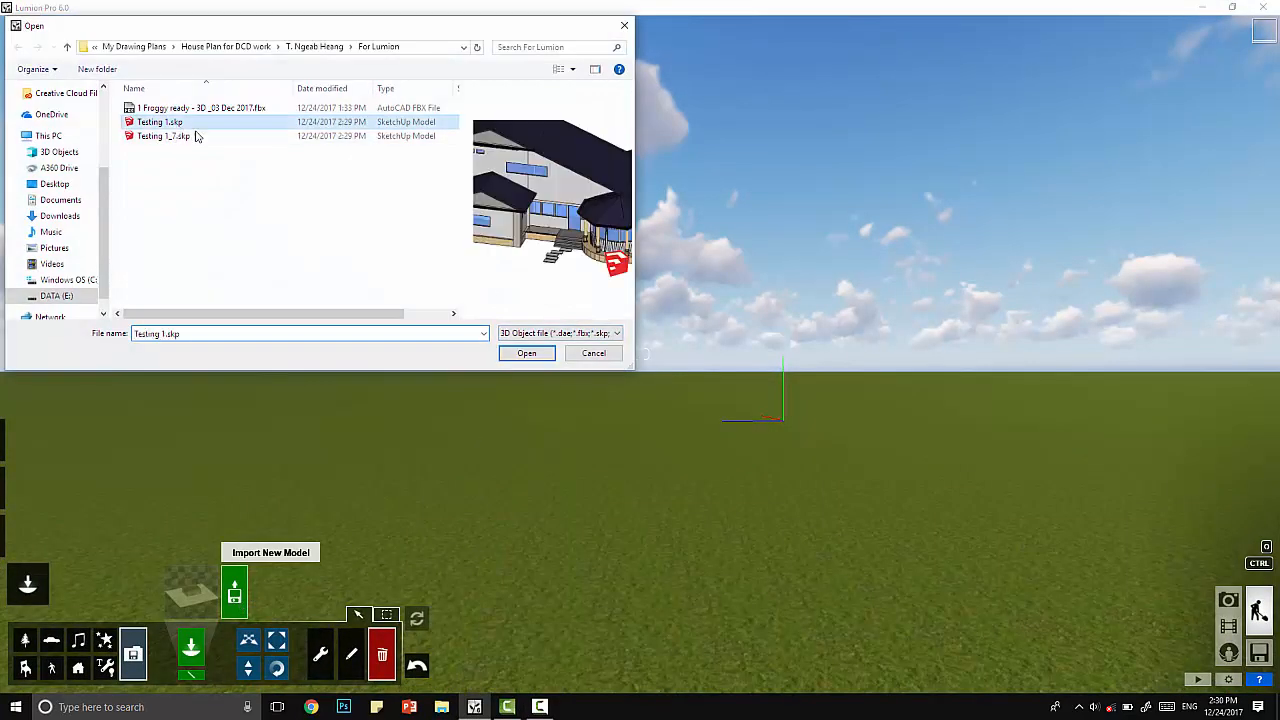
left_click(524, 351)
left_click(775, 580)
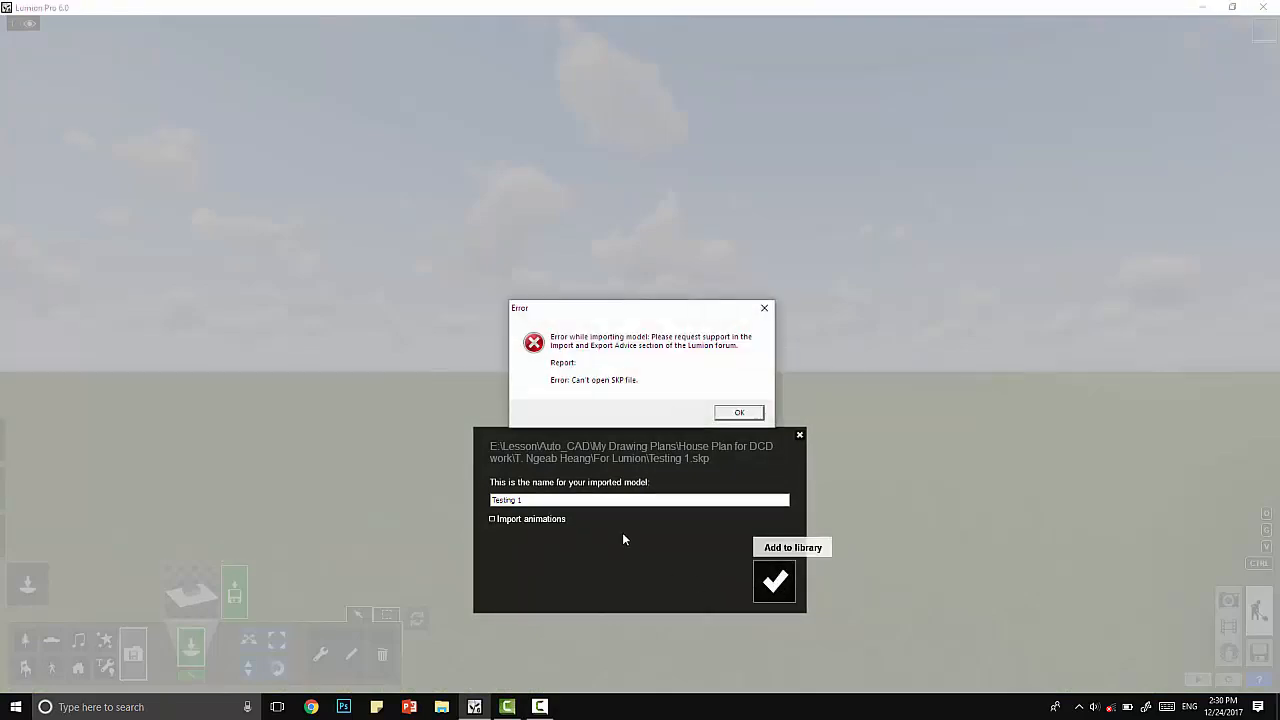
left_click(738, 413)
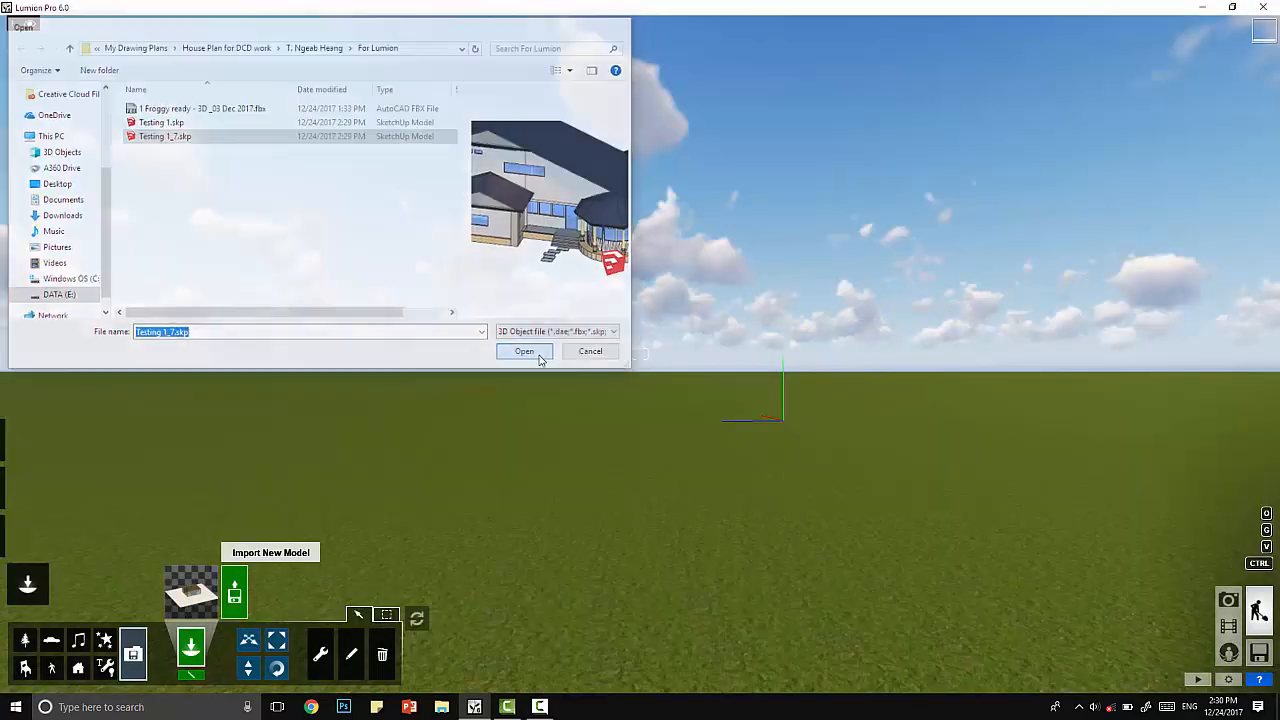
- Import Testing 1_7.skp as a new model and place the house on the grass
left_click(527, 352)
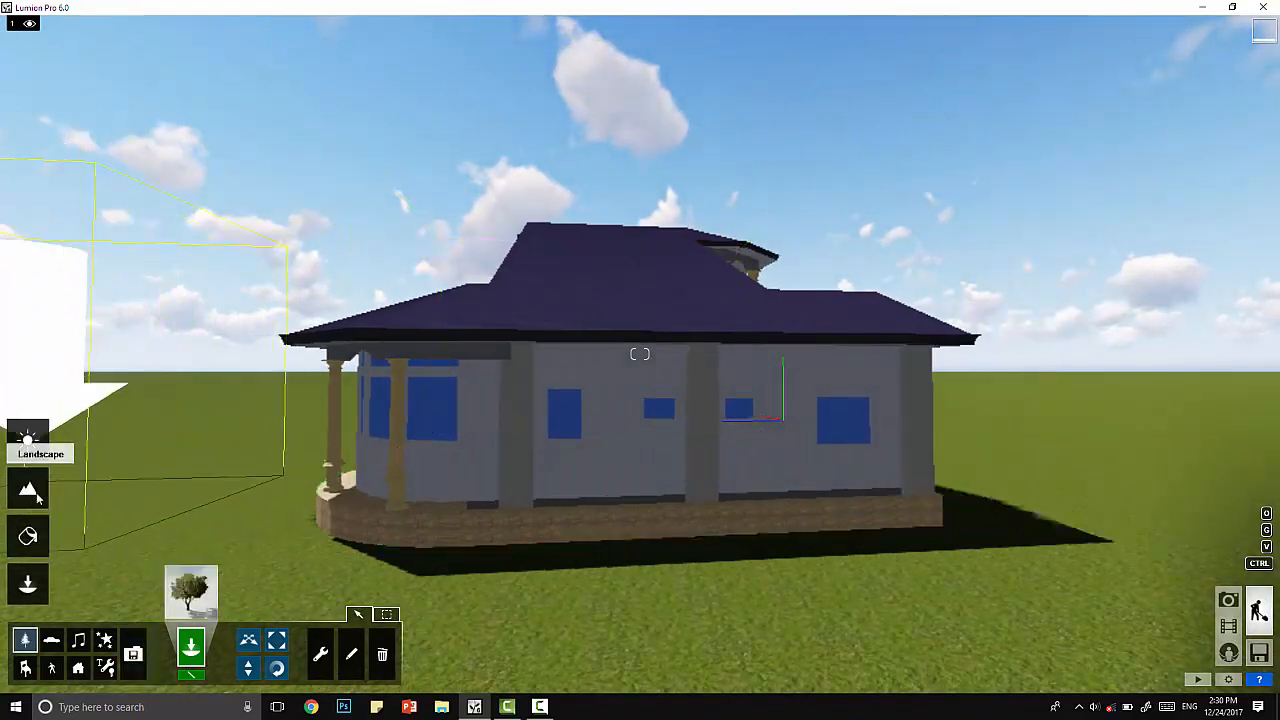
key("d")
right_click_drag(214, 377, 640, 400)
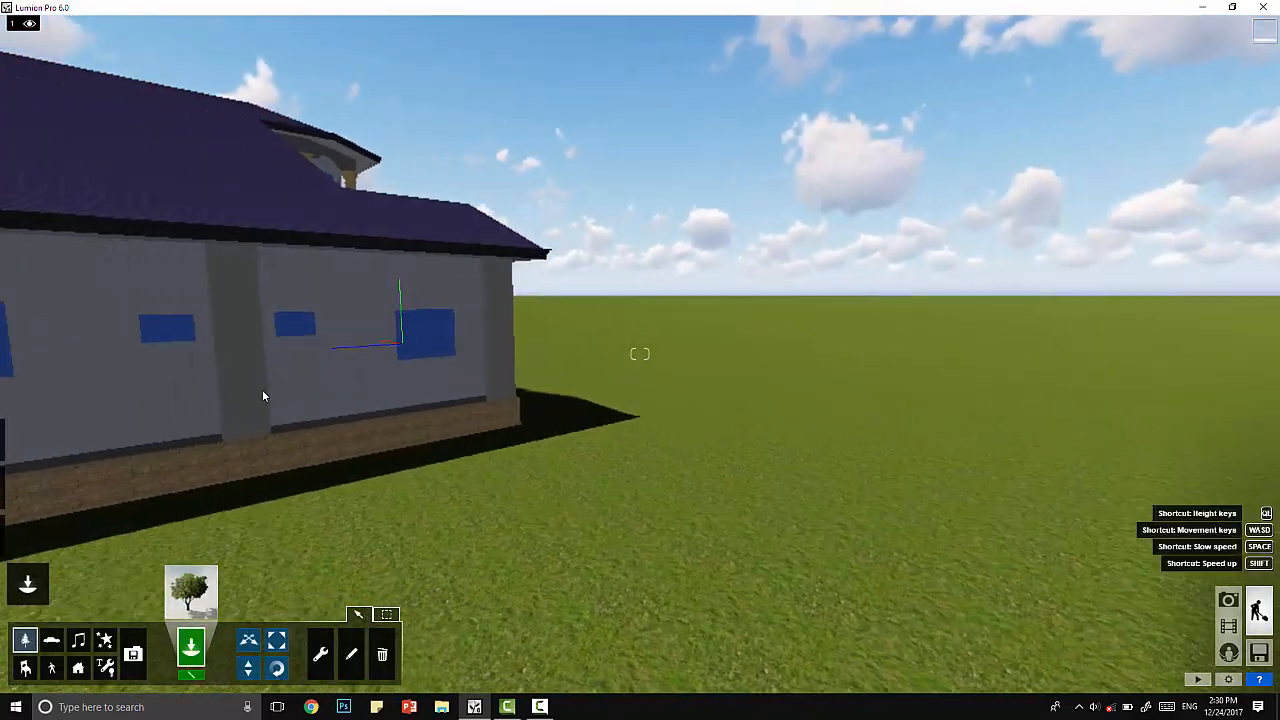
right_click_drag(262, 389, 121, 431)
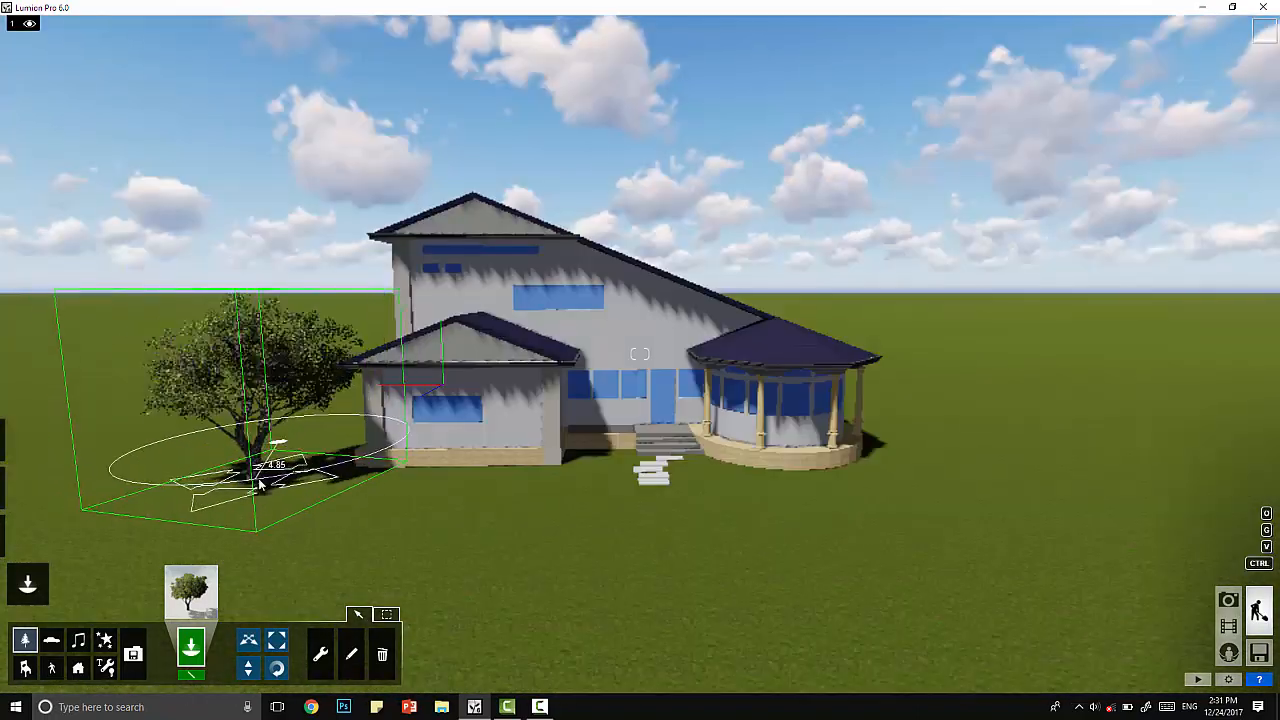
- Place a broad-crowned tree beside the small gabled wing and a leafy tree cluster behind the round columned porch
left_click_drag(259, 484, 234, 460)
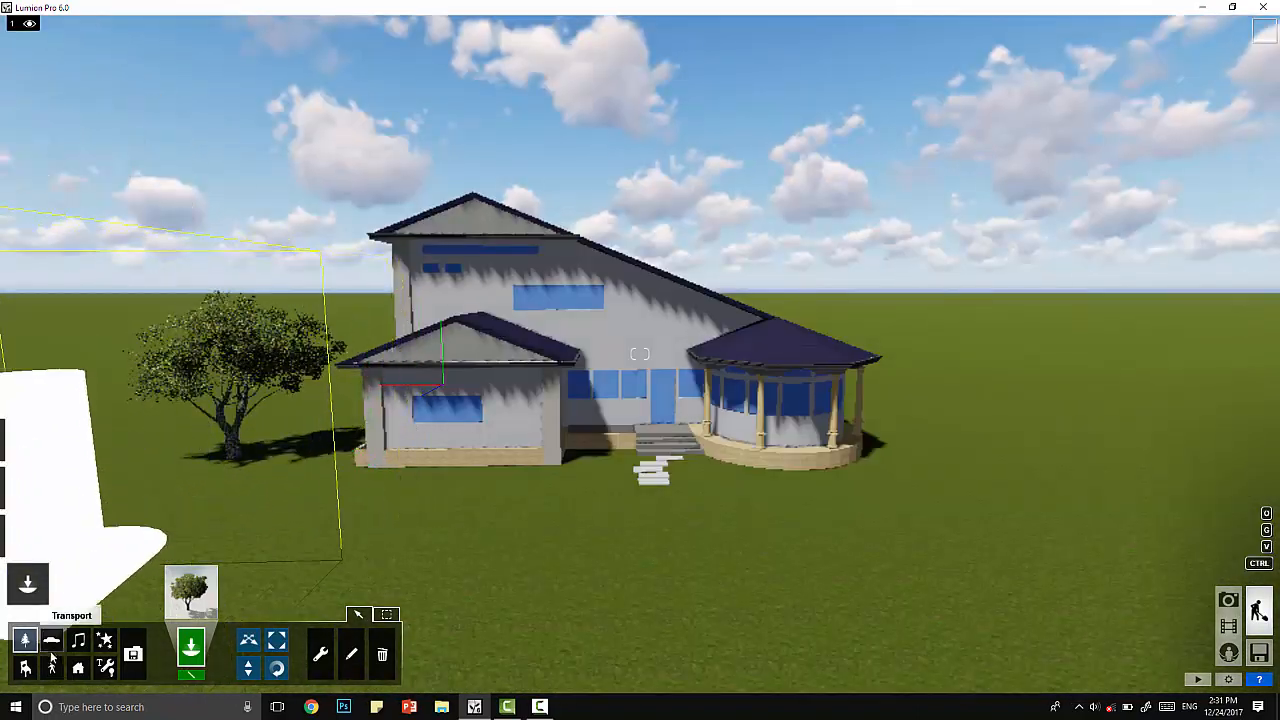
left_click(189, 590)
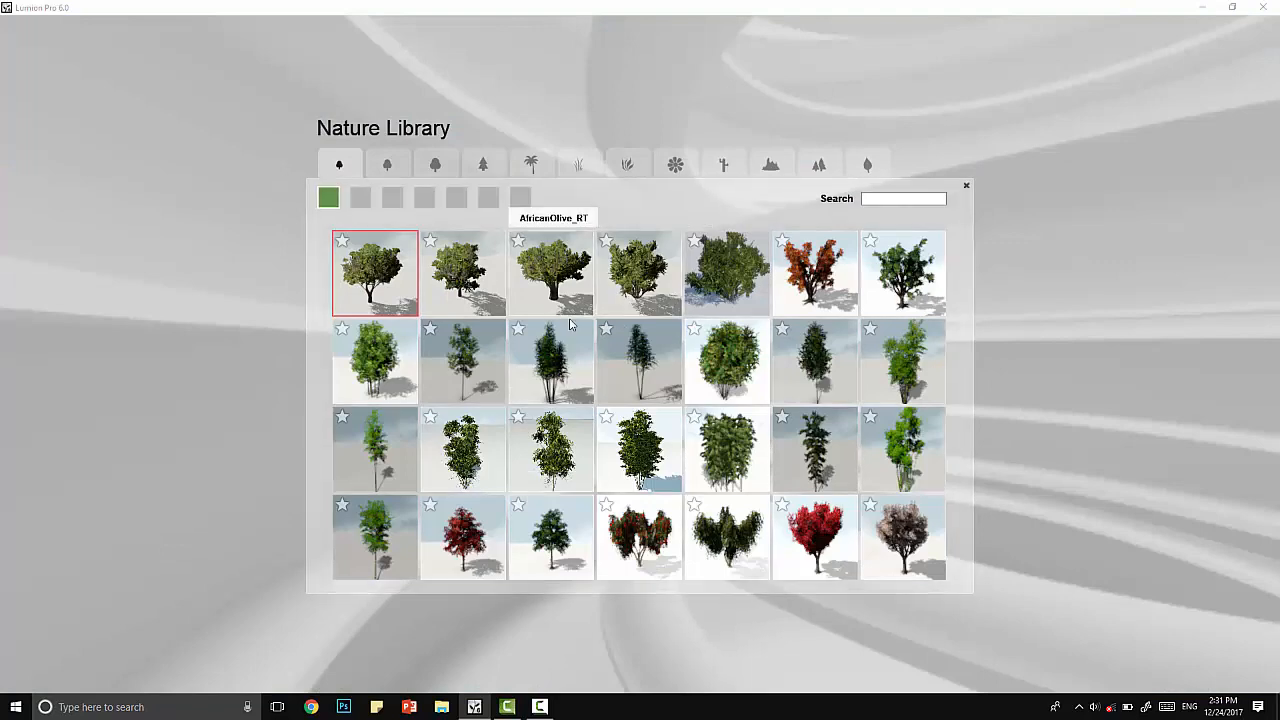
left_click(735, 465)
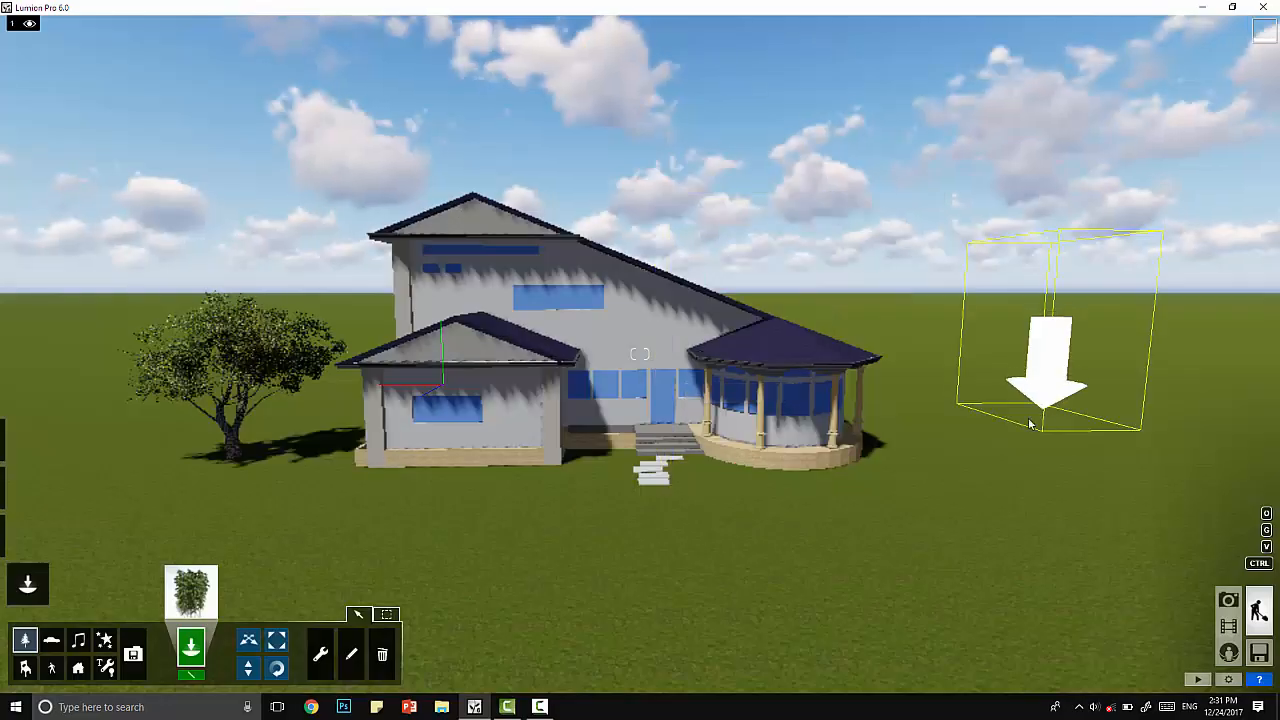
left_click_drag(968, 454, 882, 416)
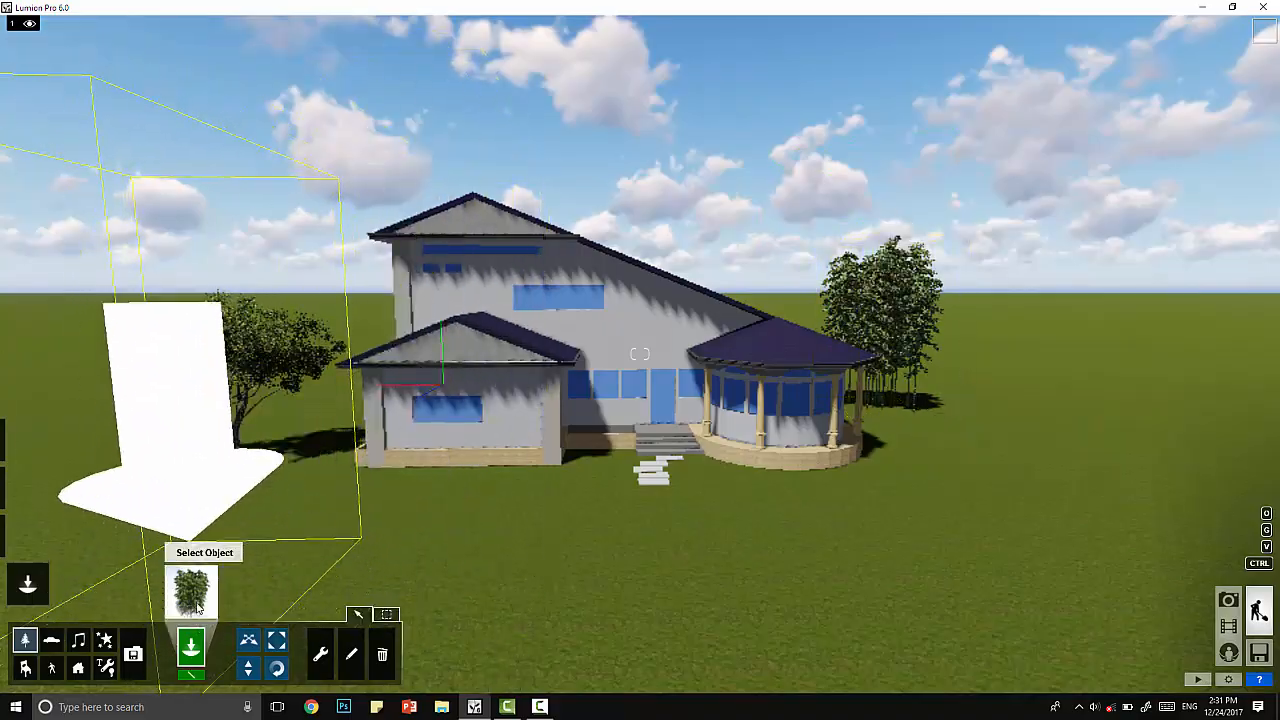
- Choose a large round-crowned tree from the Nature Library and place it behind the tree beside the gabled wing
left_click(191, 590)
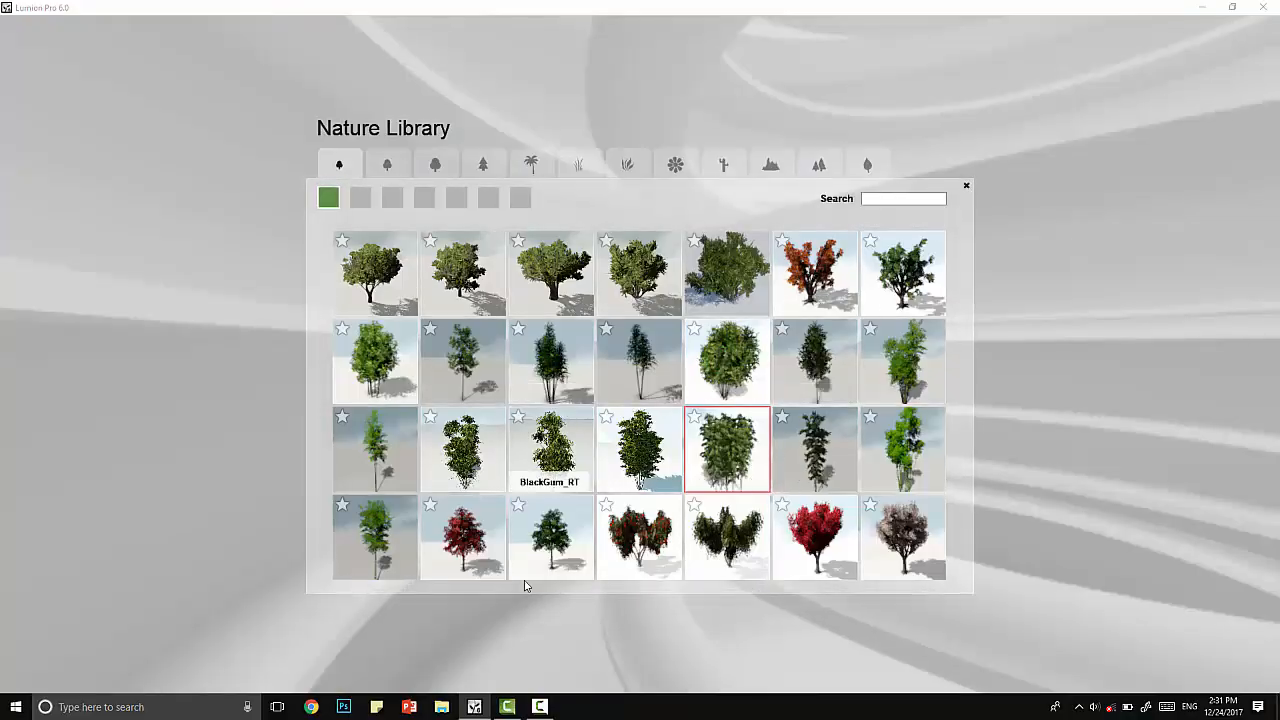
left_click(363, 565)
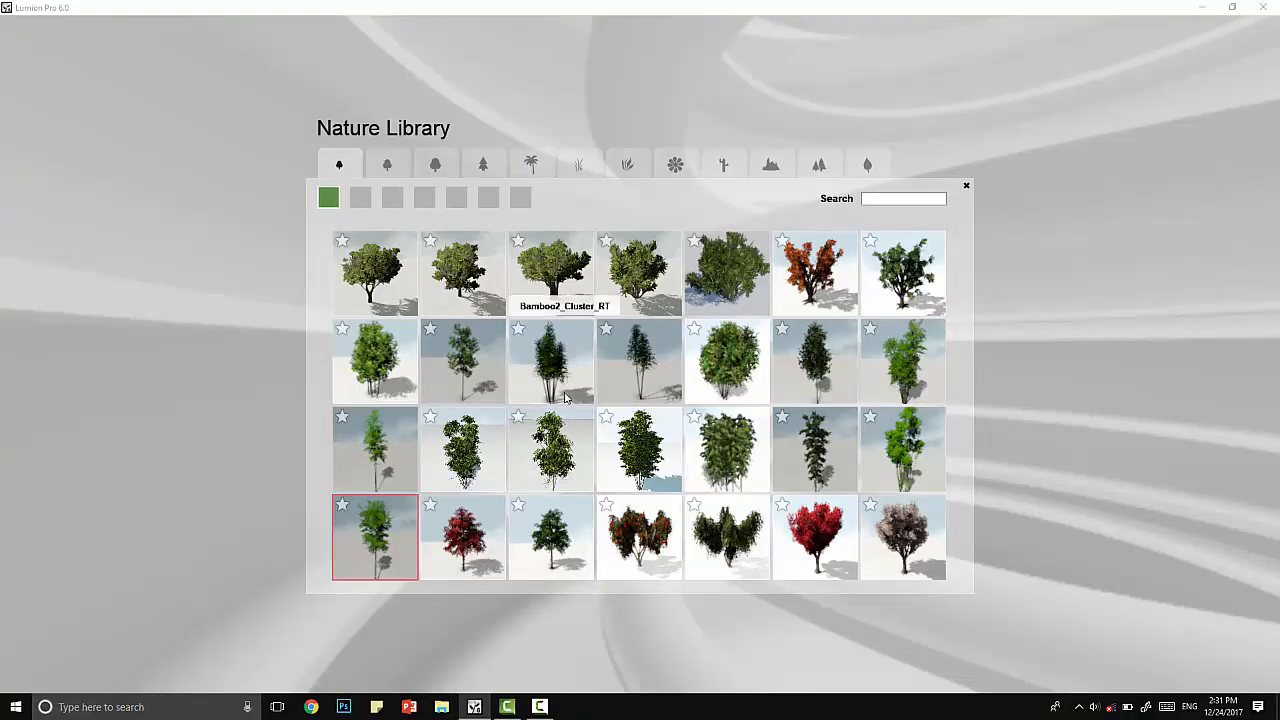
left_click(478, 284)
left_click(191, 590)
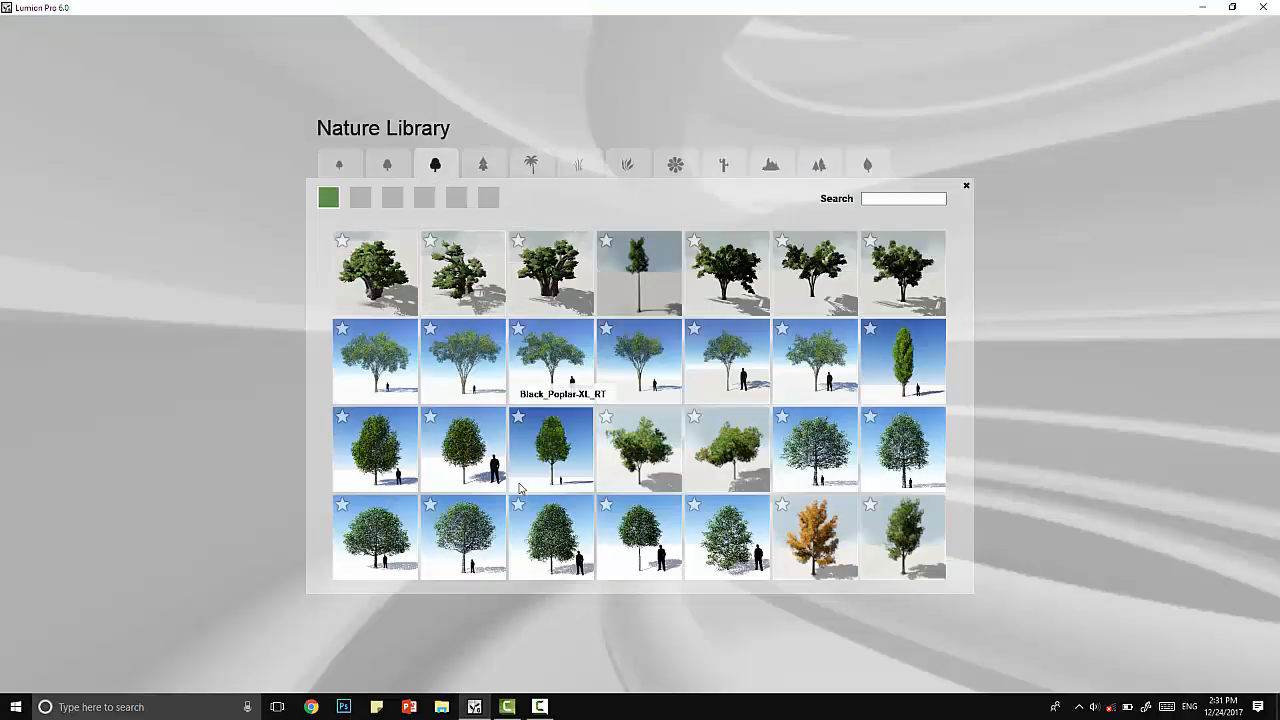
left_click(385, 382)
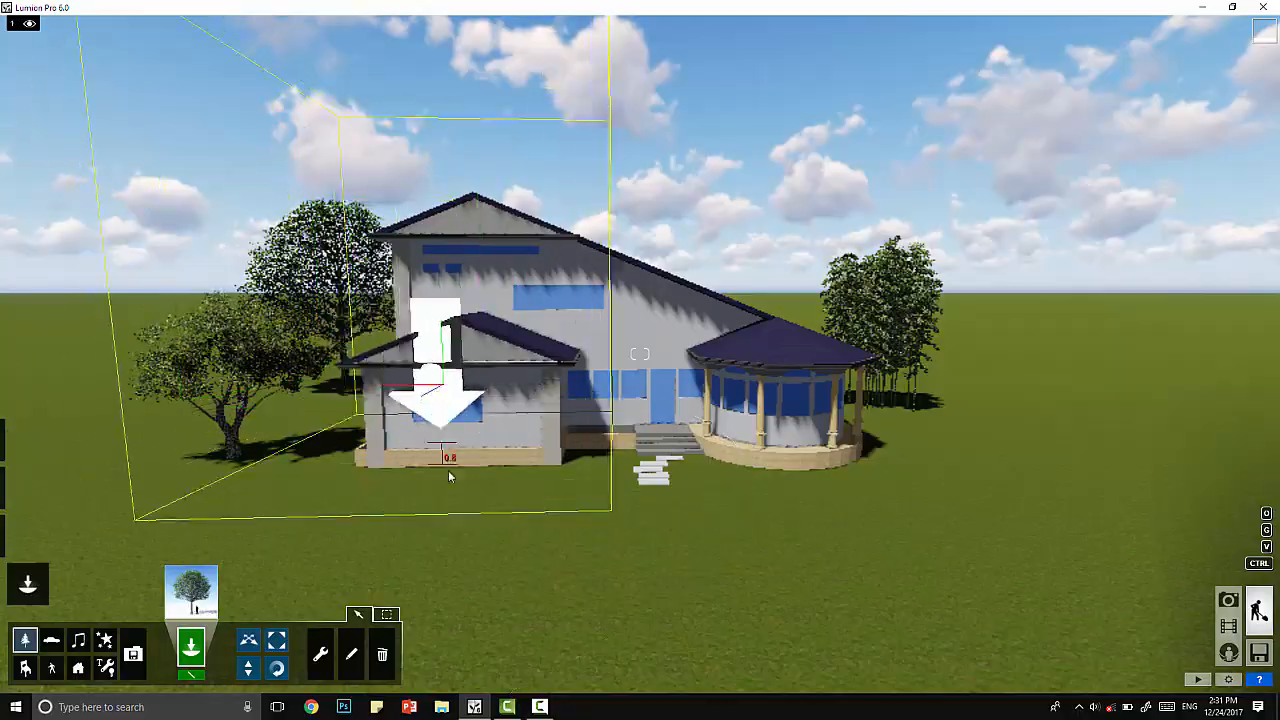
- Place a round-crowned tree on the front lawn, choose a broad spreading tree from the Nature Library, and place several in front of the house
left_click(308, 526)
left_click(209, 585)
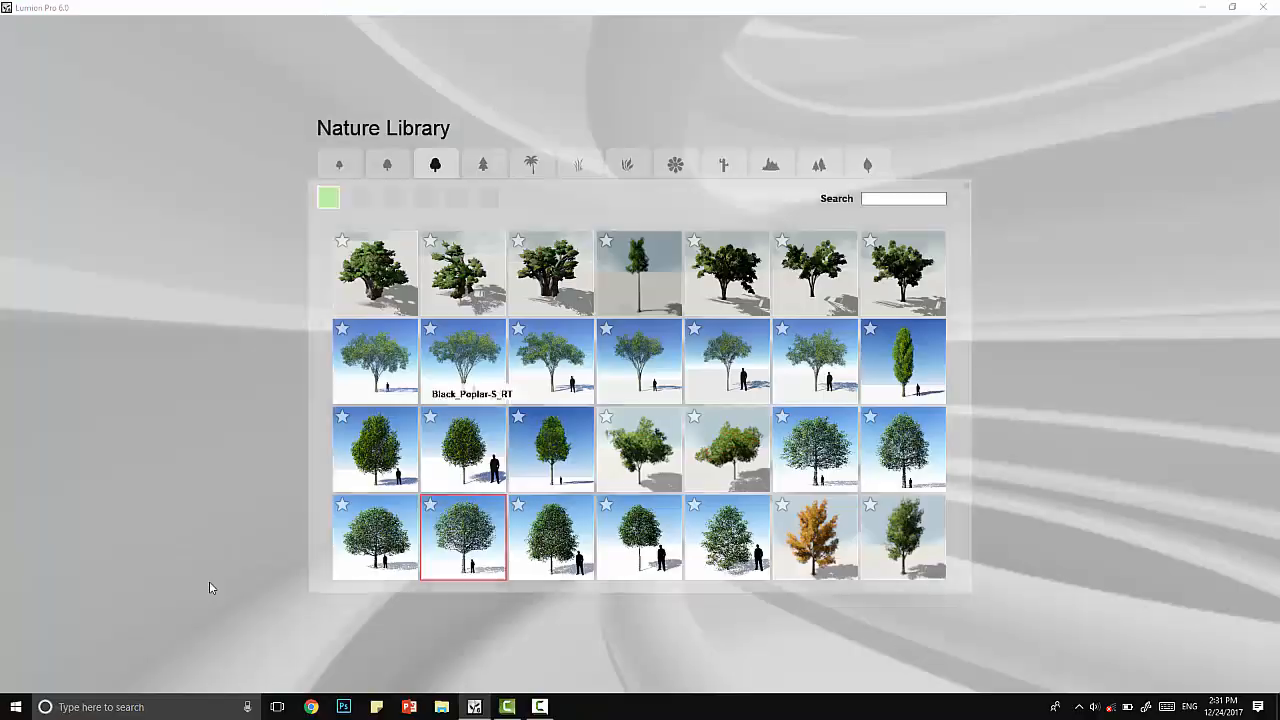
left_click(551, 354)
left_click(568, 540)
left_click(930, 487)
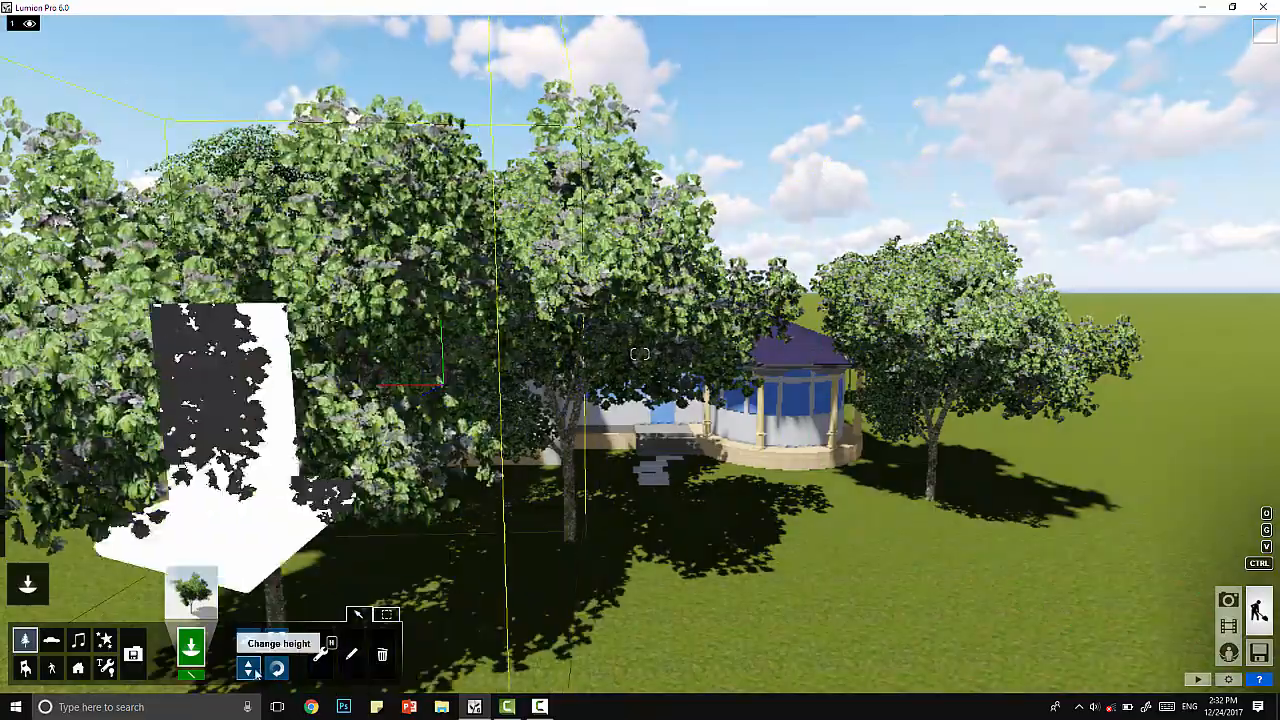
left_click(382, 655)
scroll(540, 590, "down", 5)
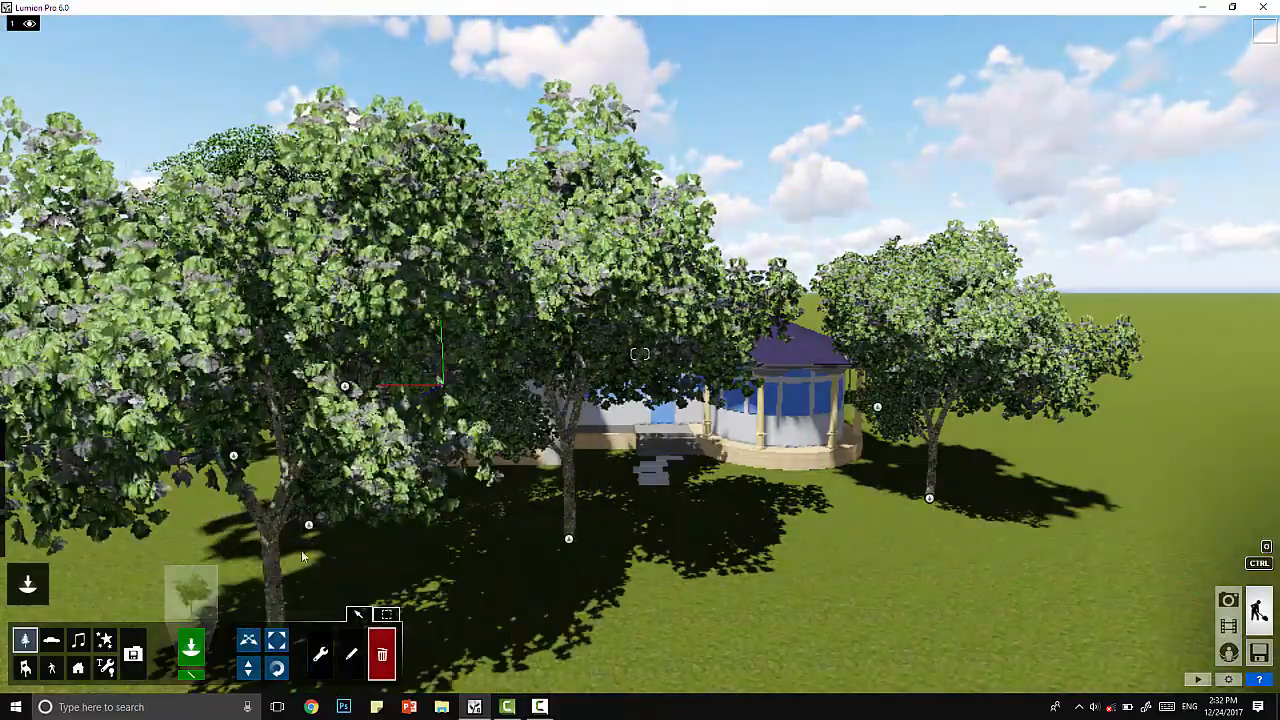
- Examine the house and its surrounding trees from the roof and the rear, including the two-storey columned bay and back entrance
right_click_drag(864, 448, 1063, 400)
key("w")
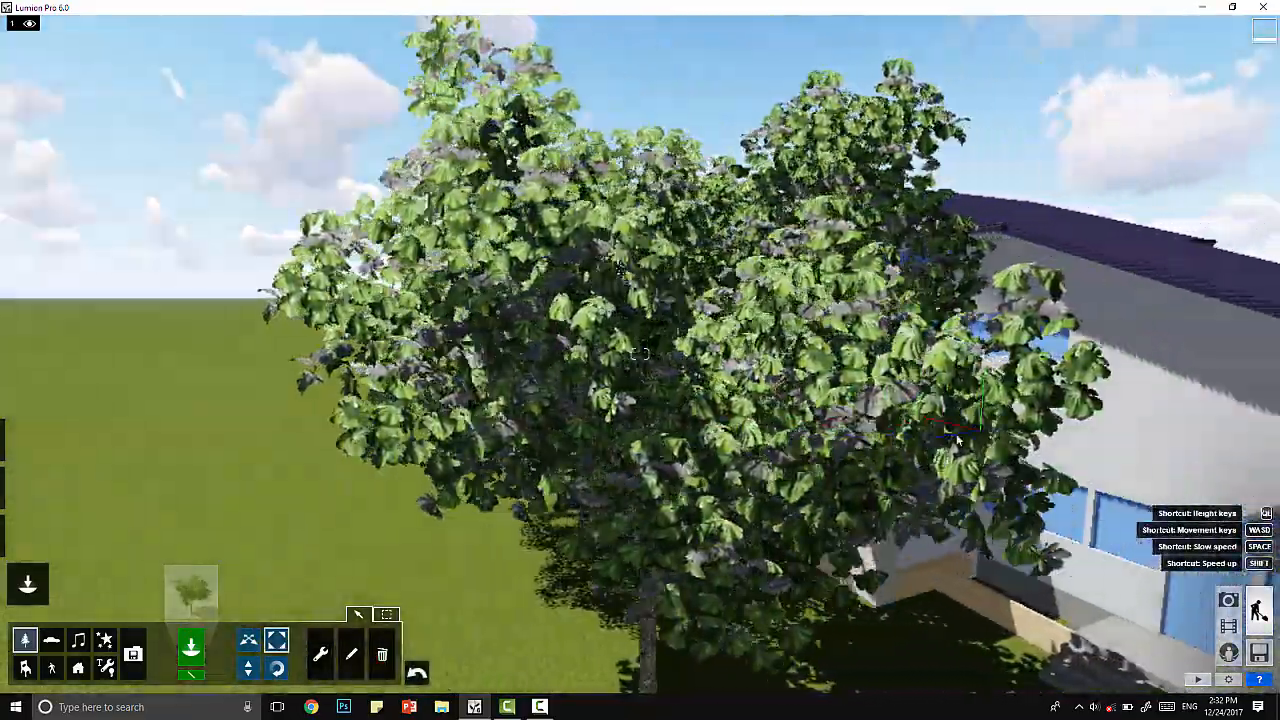
key("w")
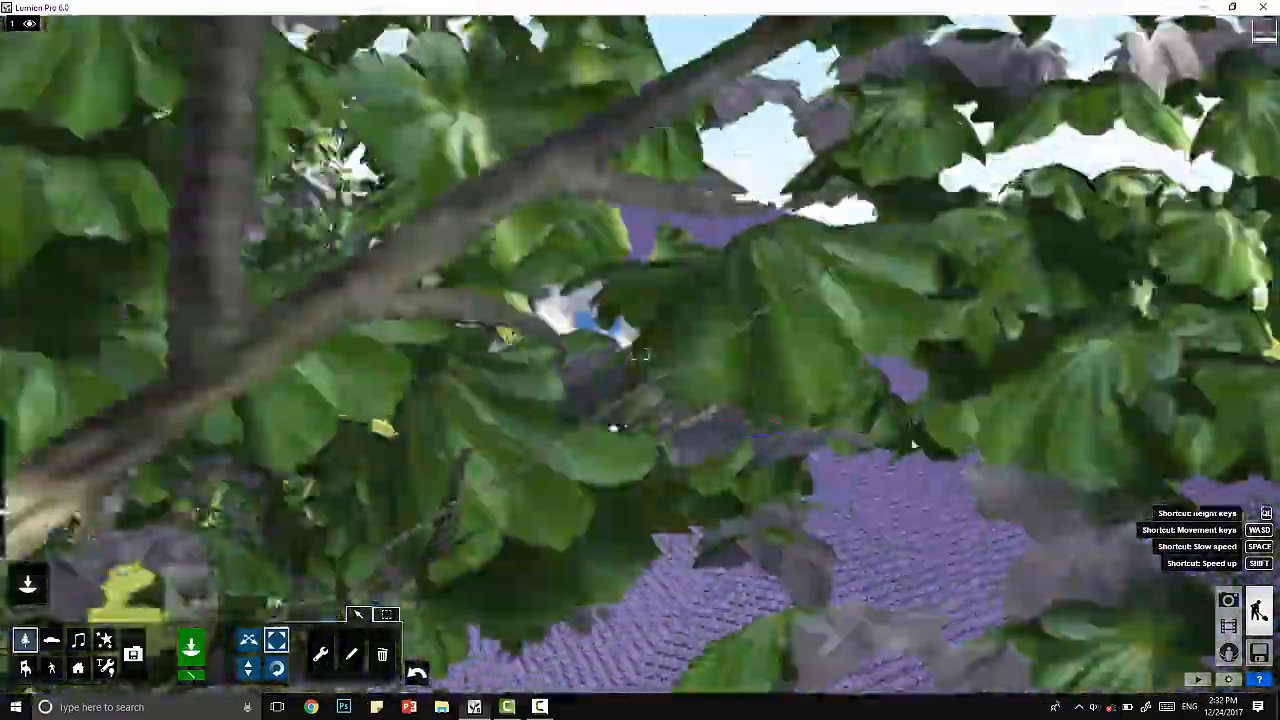
key("s")
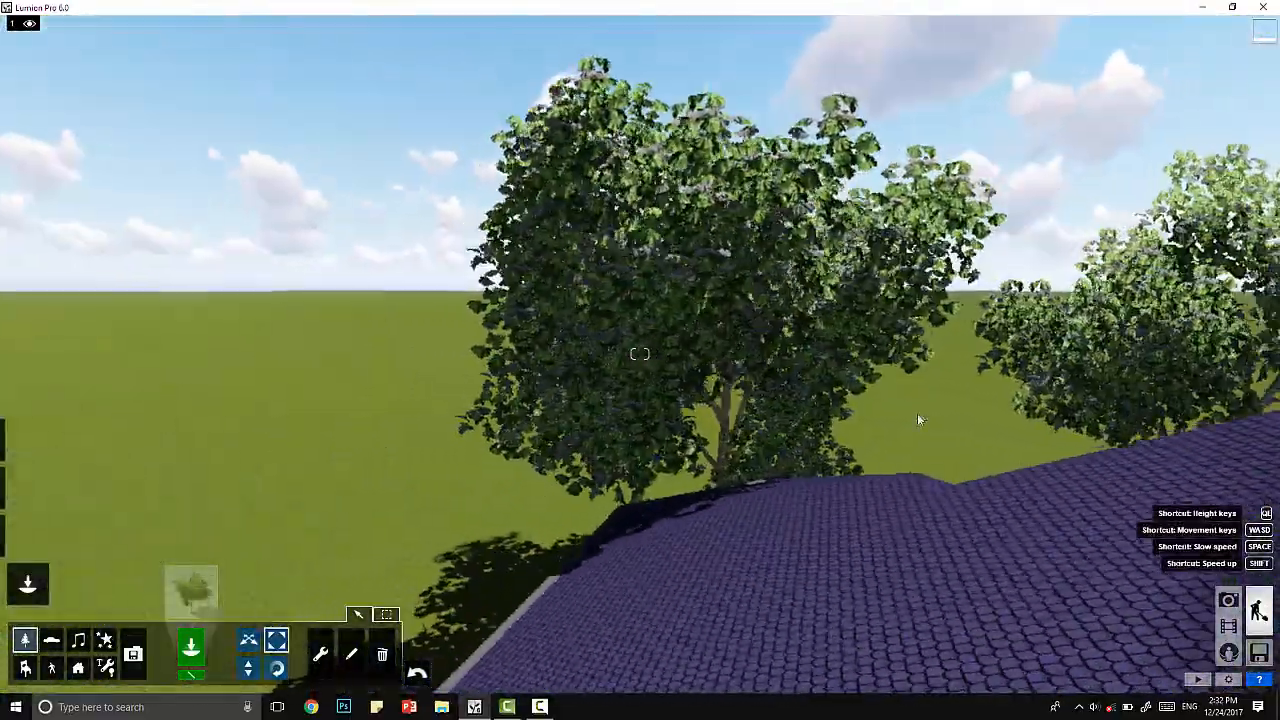
key("s")
key("w")
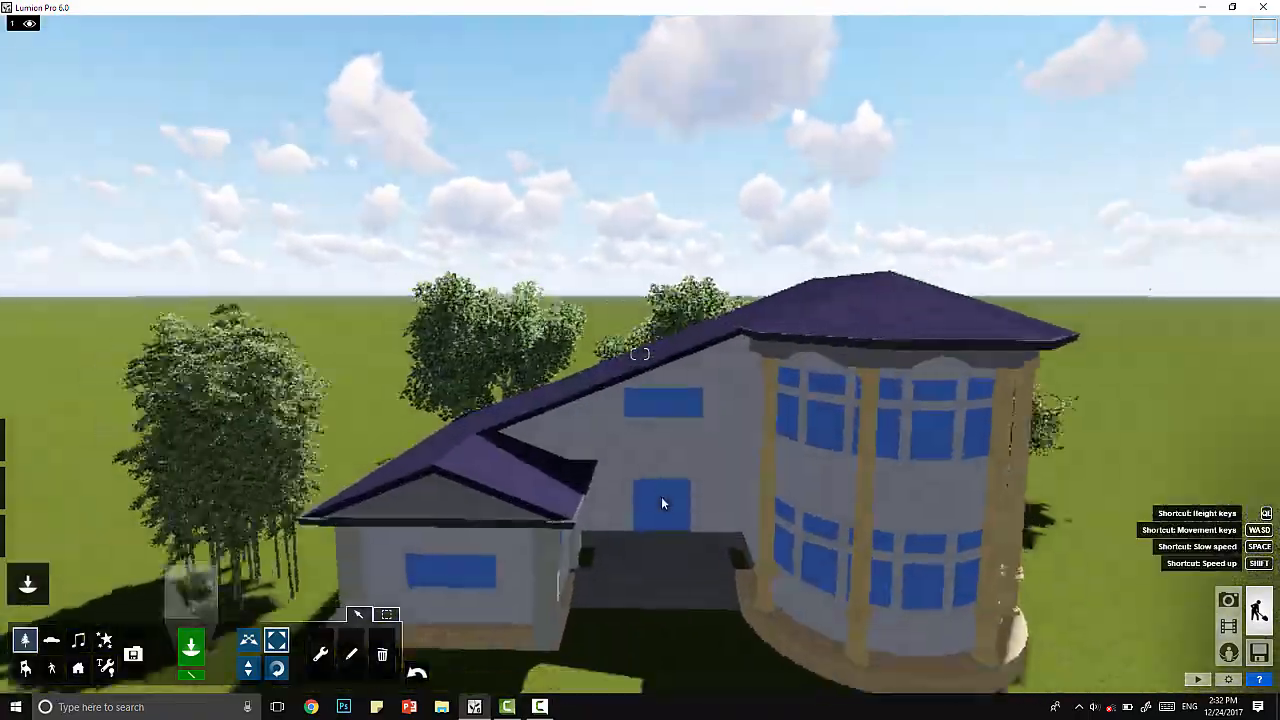
key("d")
right_click_drag(661, 503, 760, 487)
key("a")
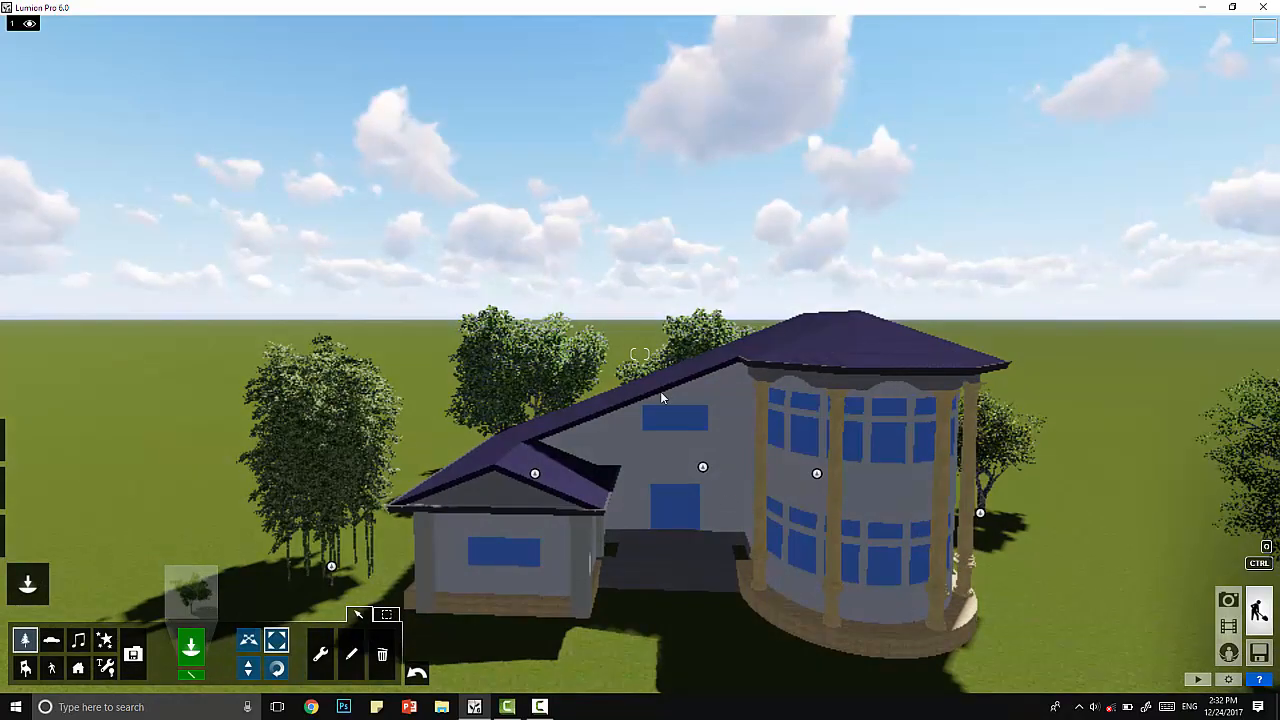
right_click_drag(716, 496, 800, 508)
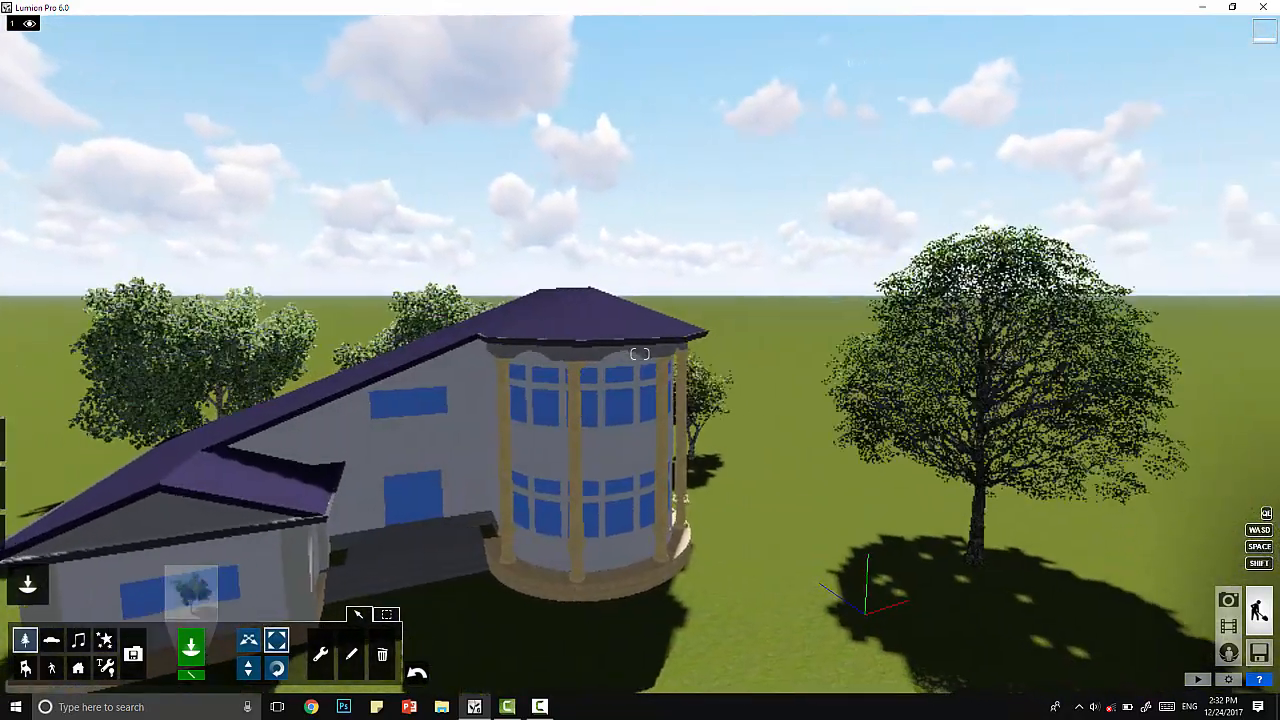
mouse_move(640, 354)
right_mouse_down()
mouse_move(525, 385)
mouse_move(495, 374)
mouse_move(473, 580)
mouse_move(448, 596)
mouse_move(330, 560)
mouse_move(426, 482)
right_mouse_up()
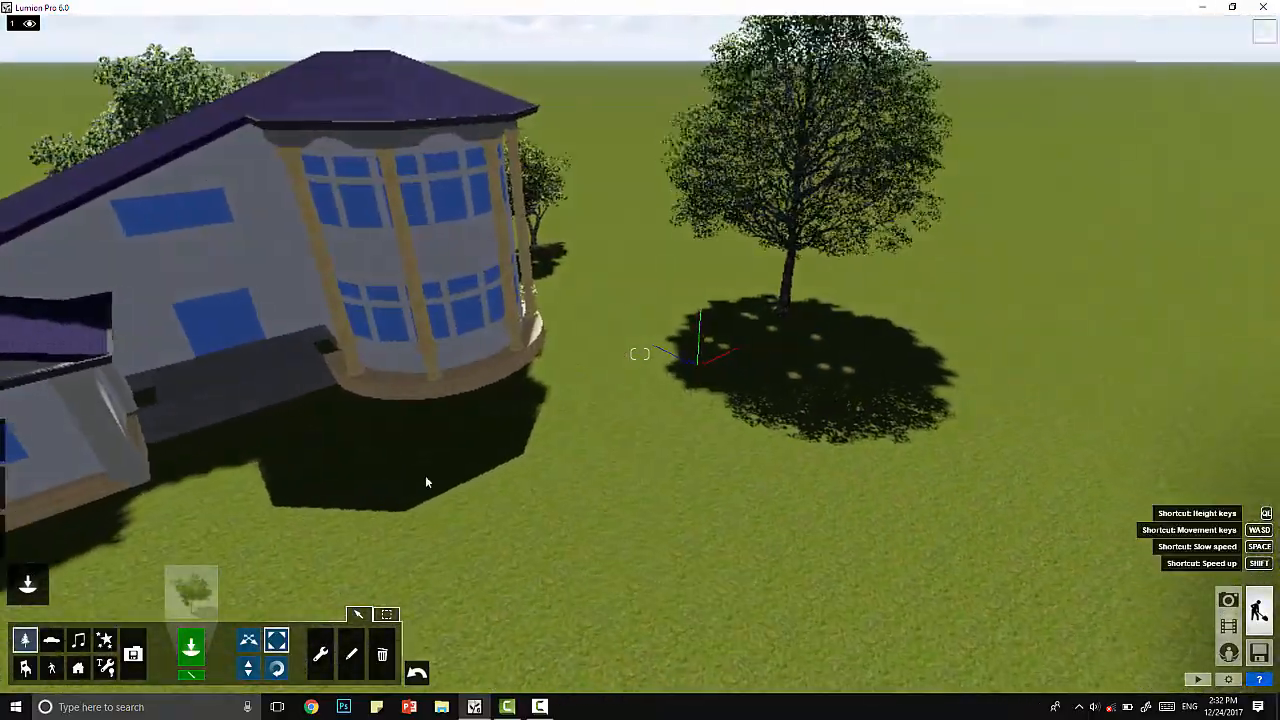
right_click_drag(492, 418, 507, 386)
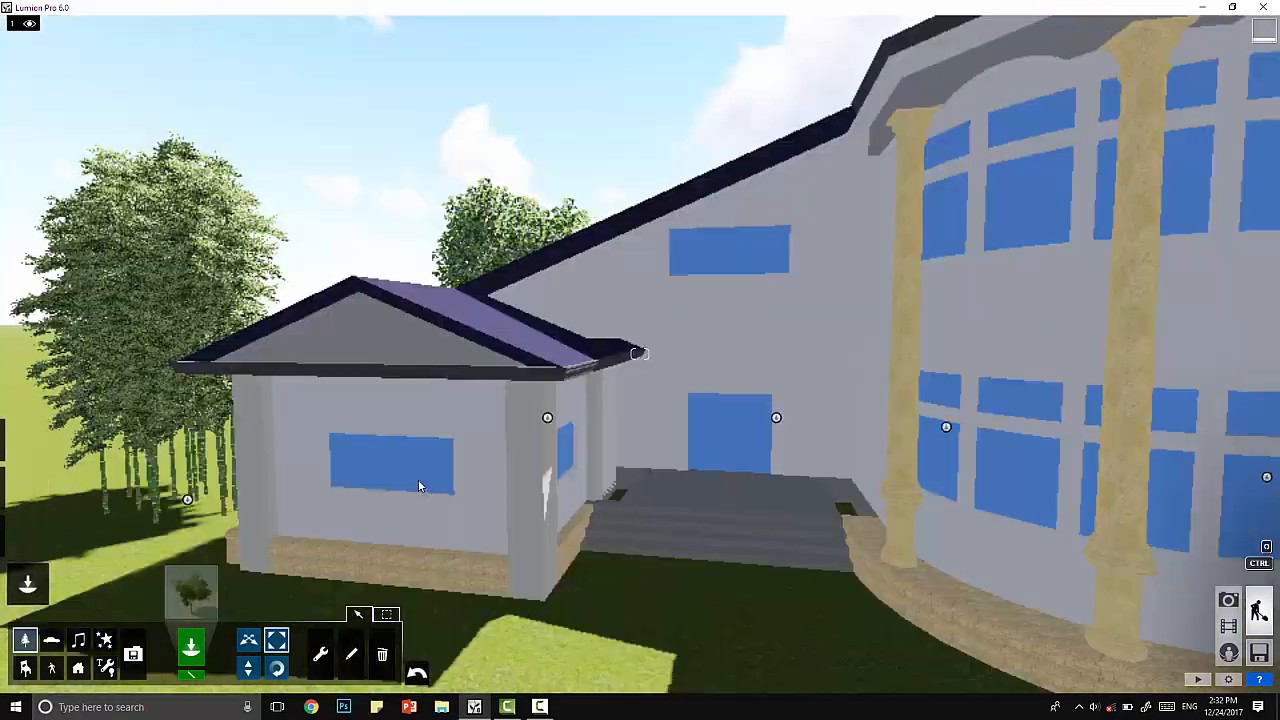
- Assign the custom Glass material to the blue windows and lower its transparency, reflectivity and glossiness
mouse_move(30, 585)
left_click(28, 487)
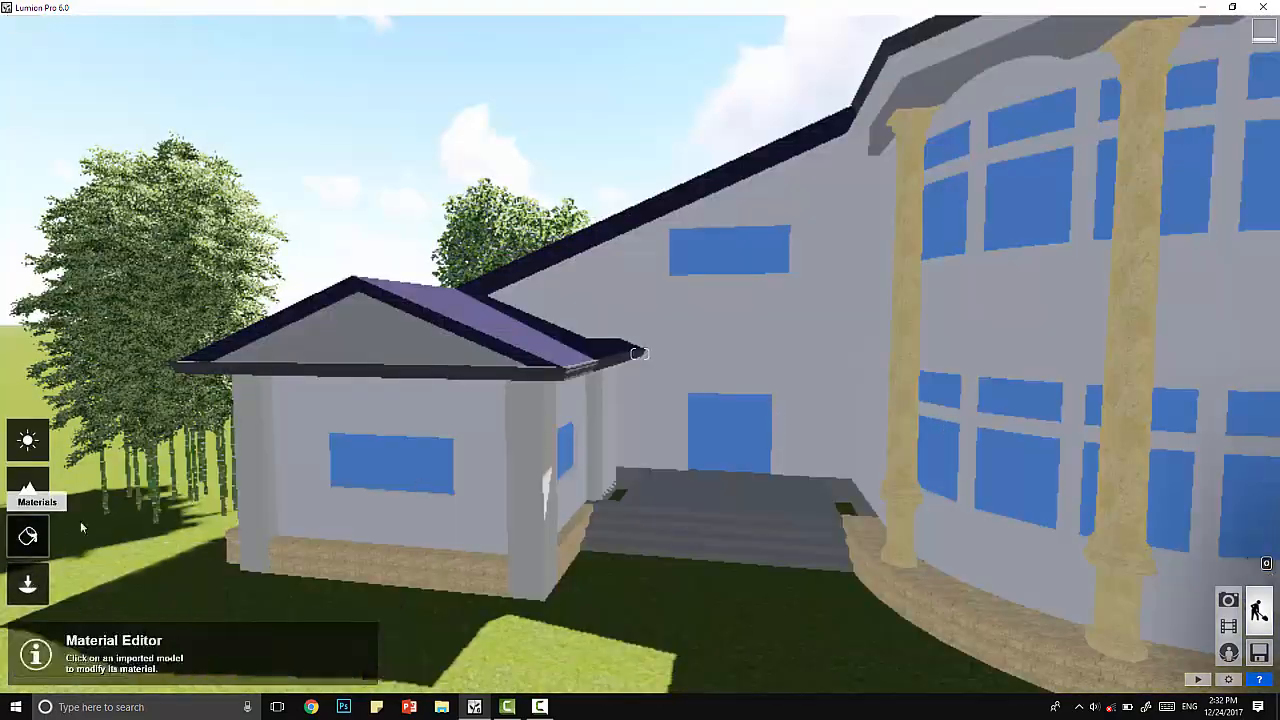
left_click(376, 471)
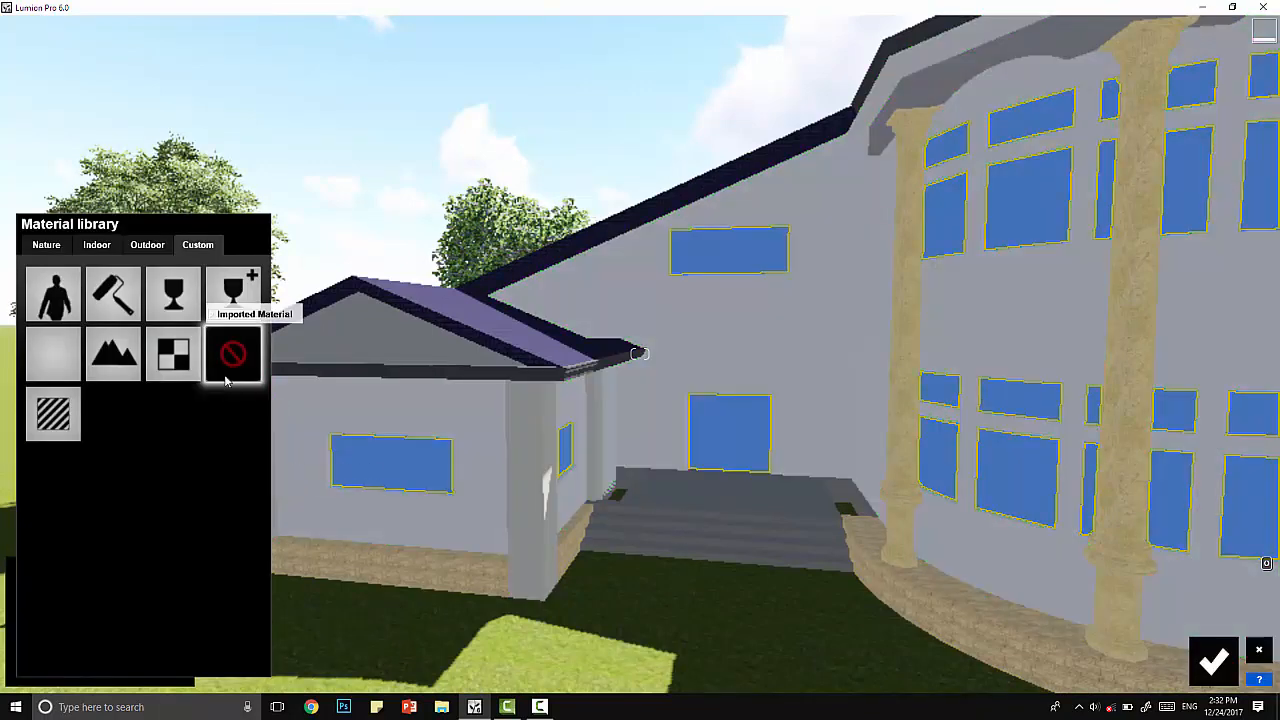
left_click(172, 300)
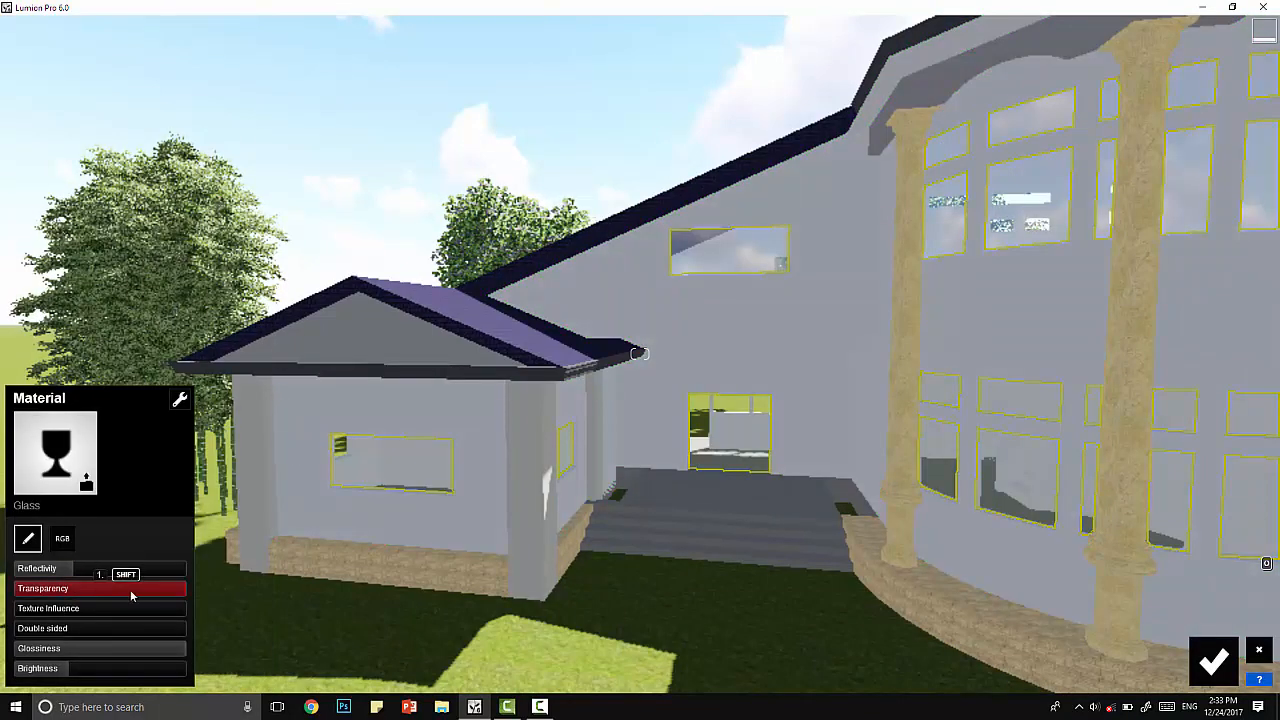
left_click_drag(144, 591, 118, 593)
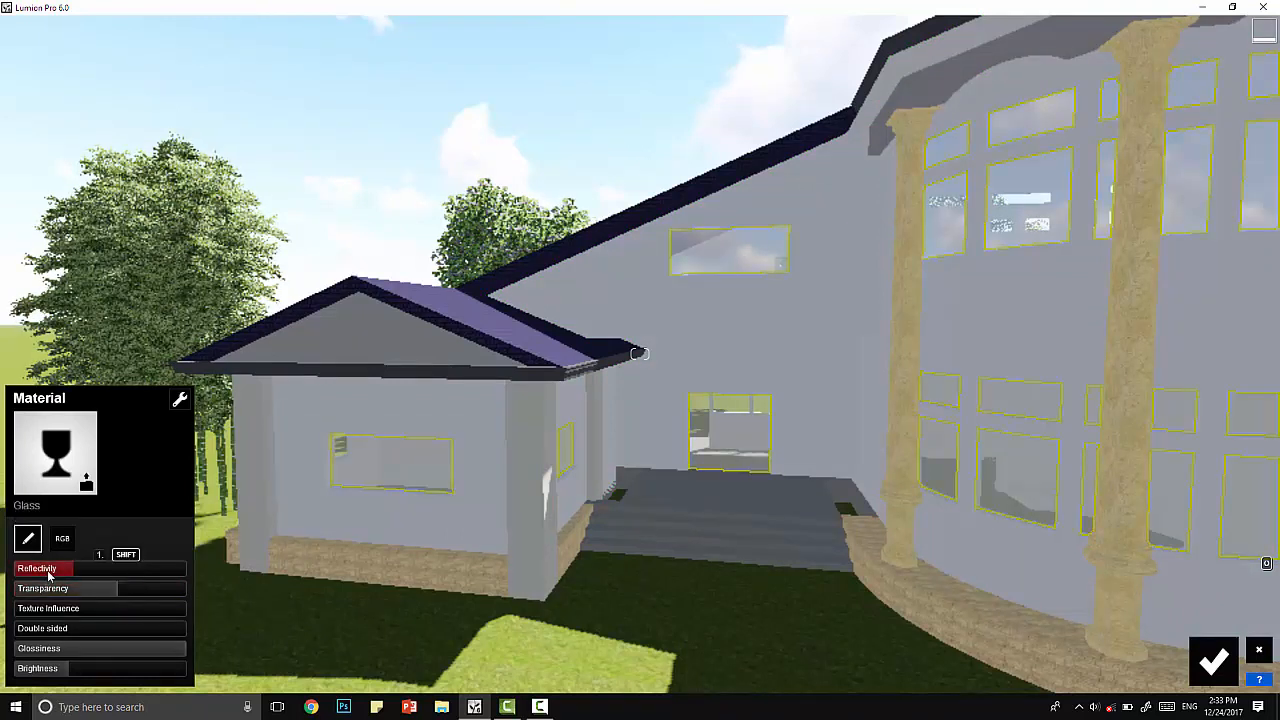
left_click_drag(48, 574, 32, 577)
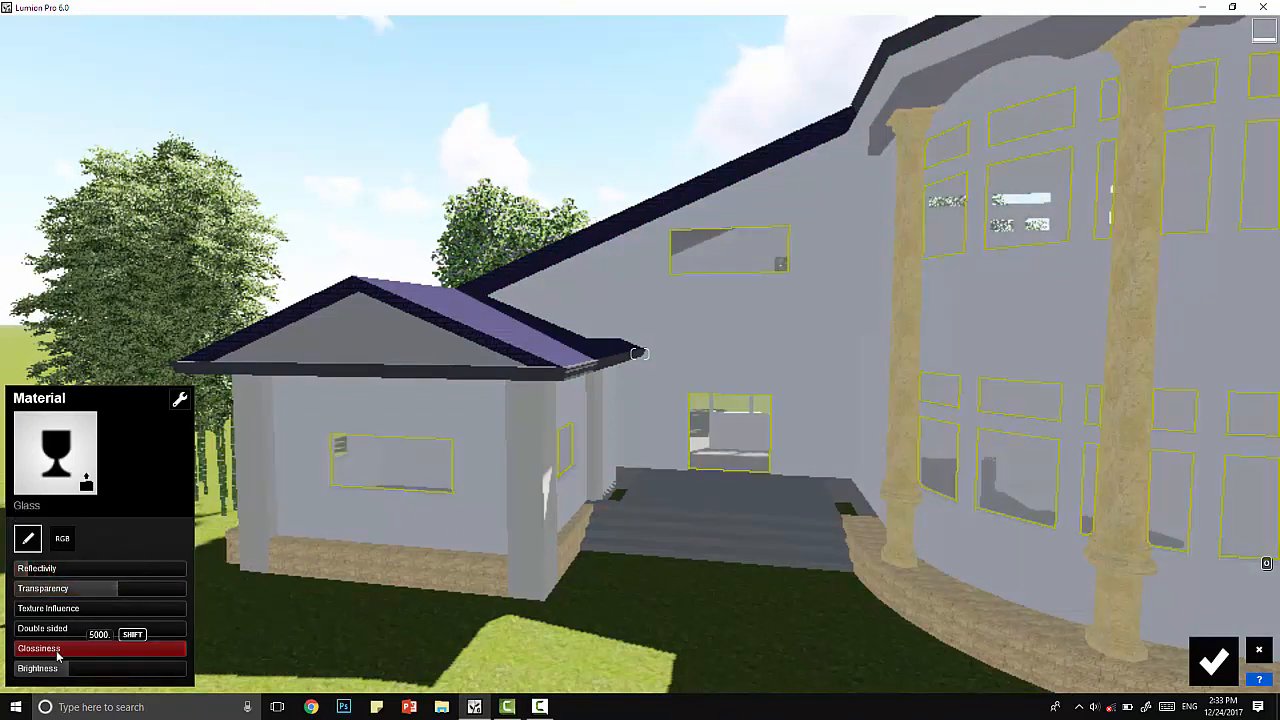
left_click_drag(181, 649, 133, 638)
- Tint the window glass a muted grey-blue, reduce its transparency further, and save the material
left_click(62, 538)
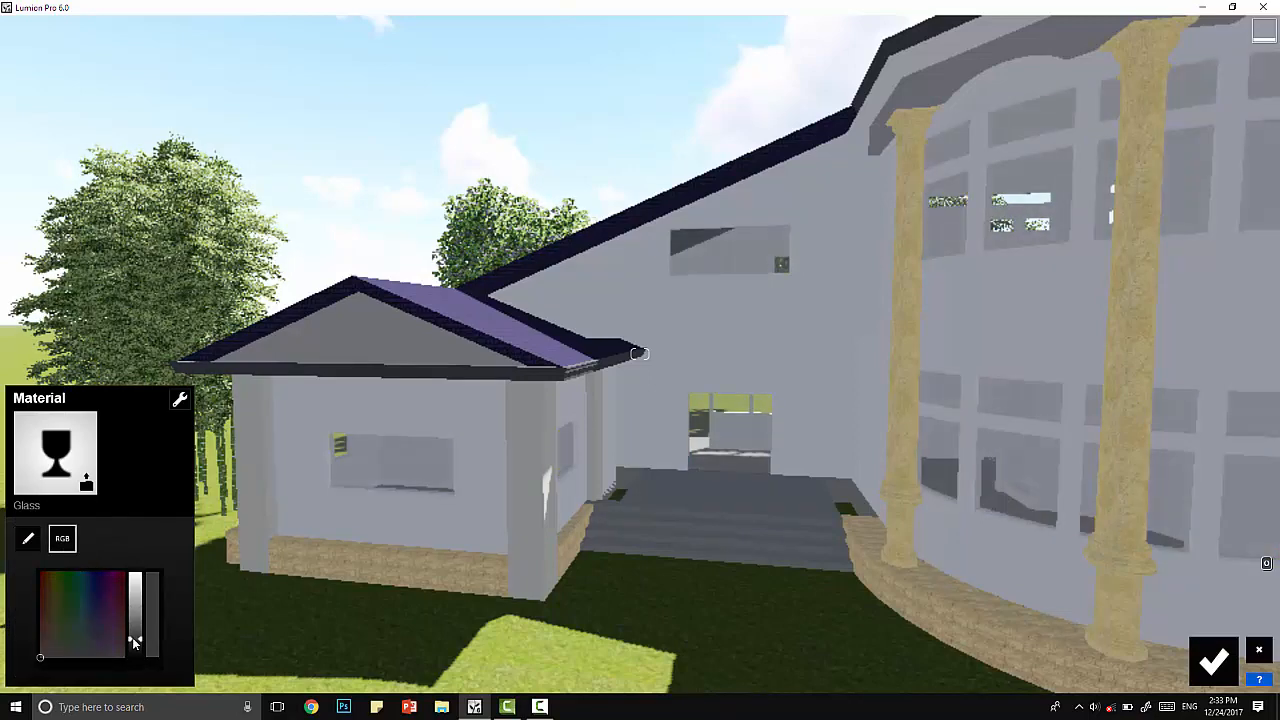
left_click_drag(86, 603, 92, 587)
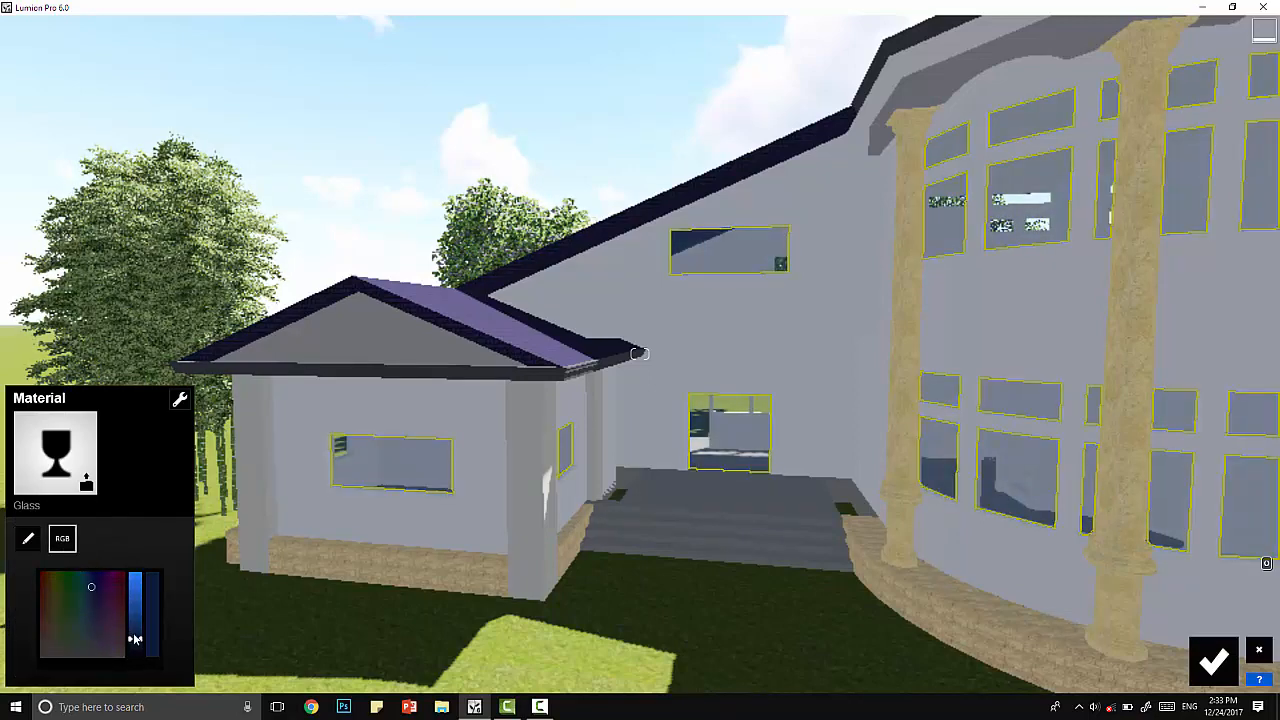
left_click(28, 538)
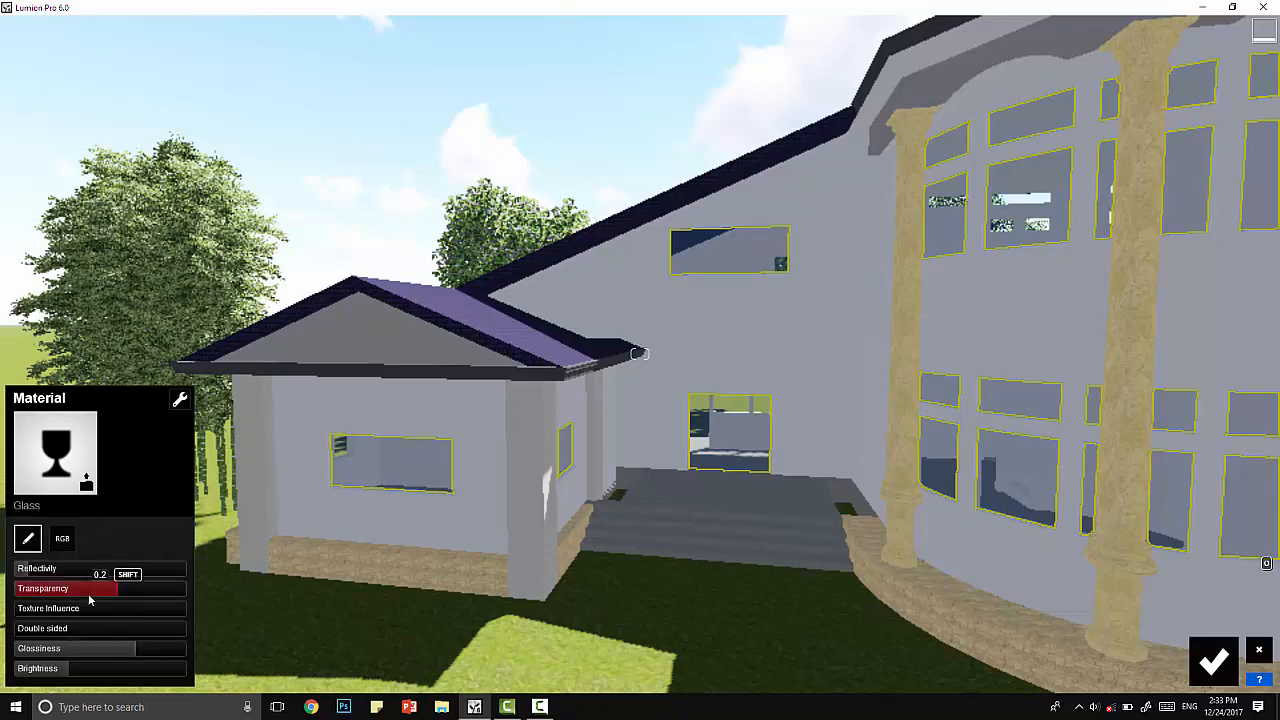
left_click_drag(113, 592, 22, 593)
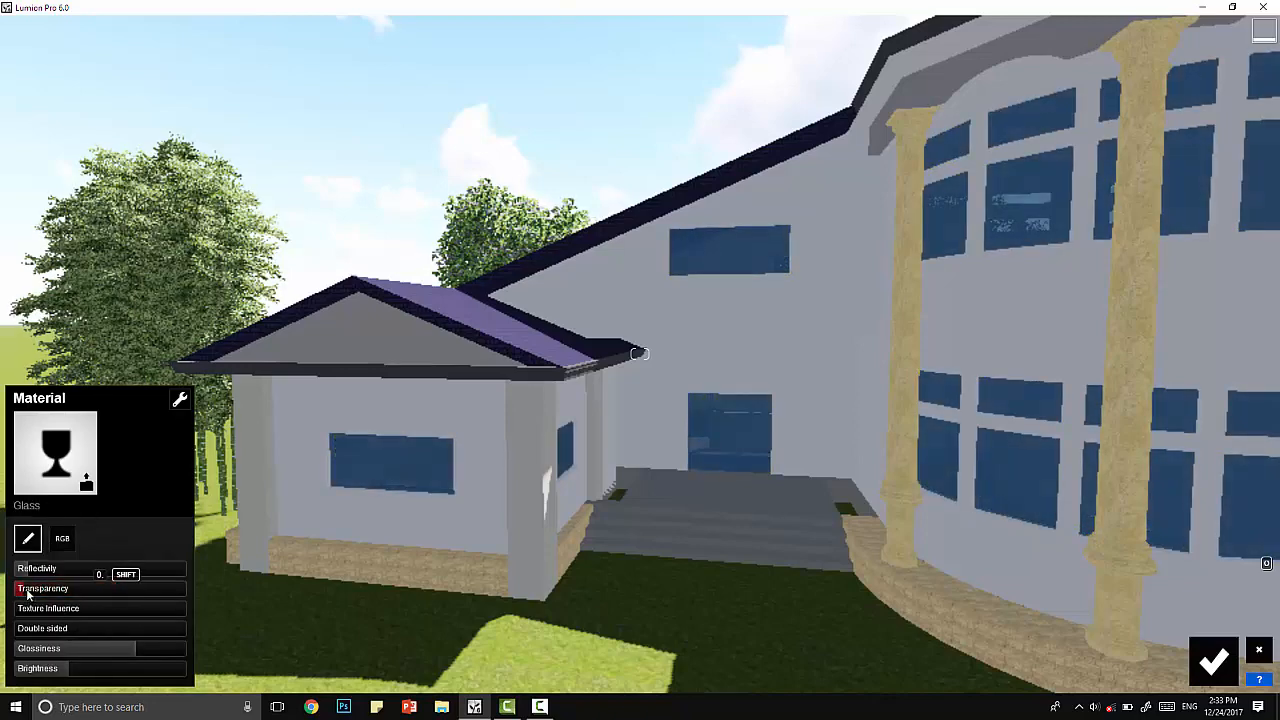
left_click(62, 538)
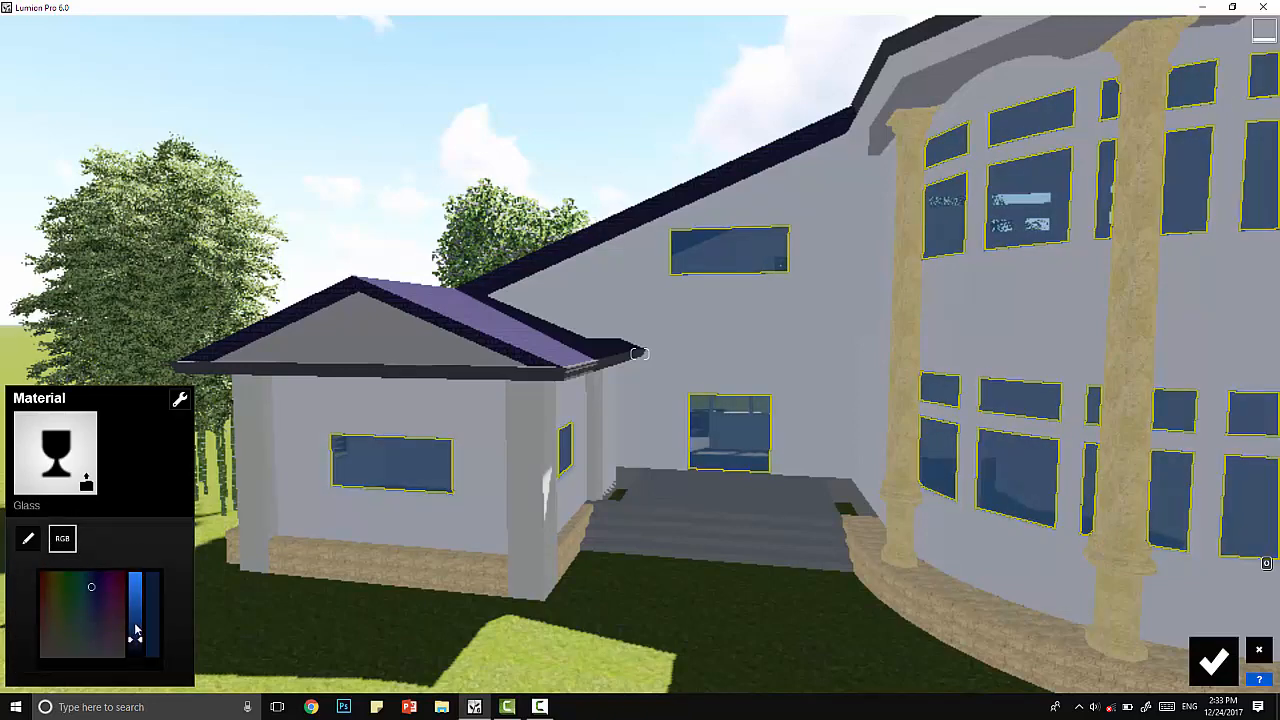
mouse_move(93, 593)
left_mouse_down()
mouse_move(89, 625)
mouse_move(138, 647)
left_mouse_up()
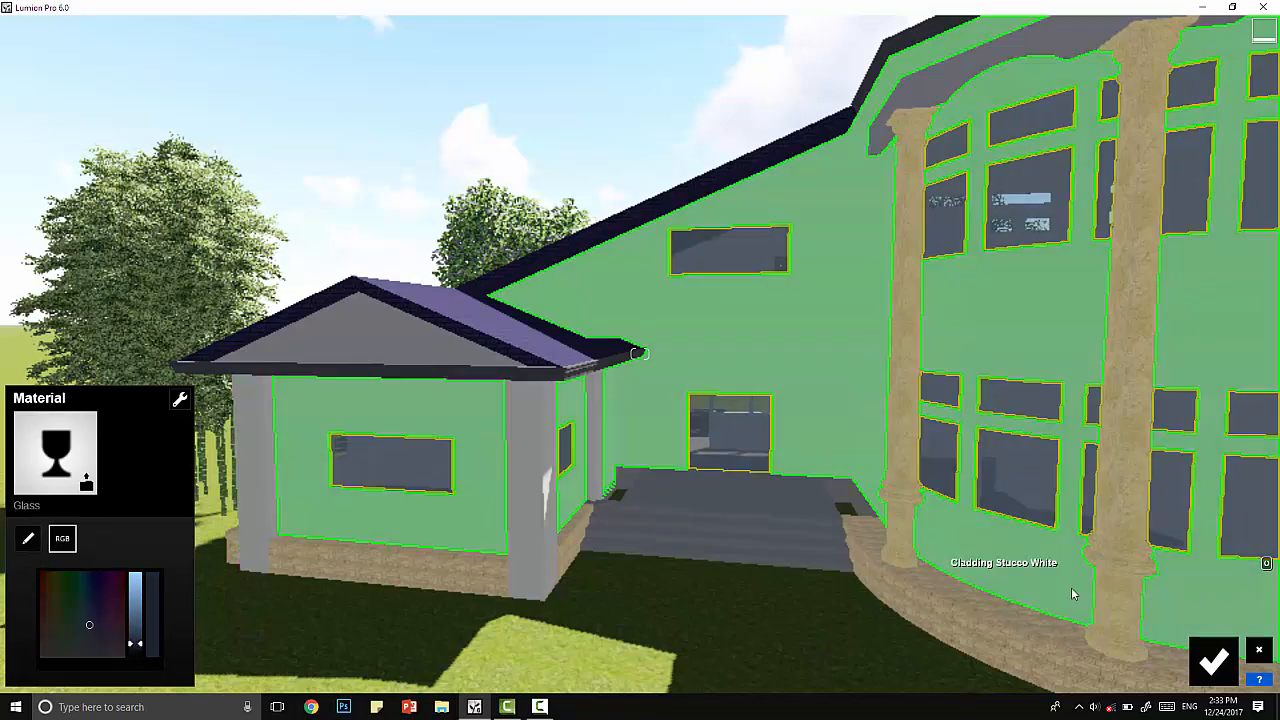
left_click(1213, 662)
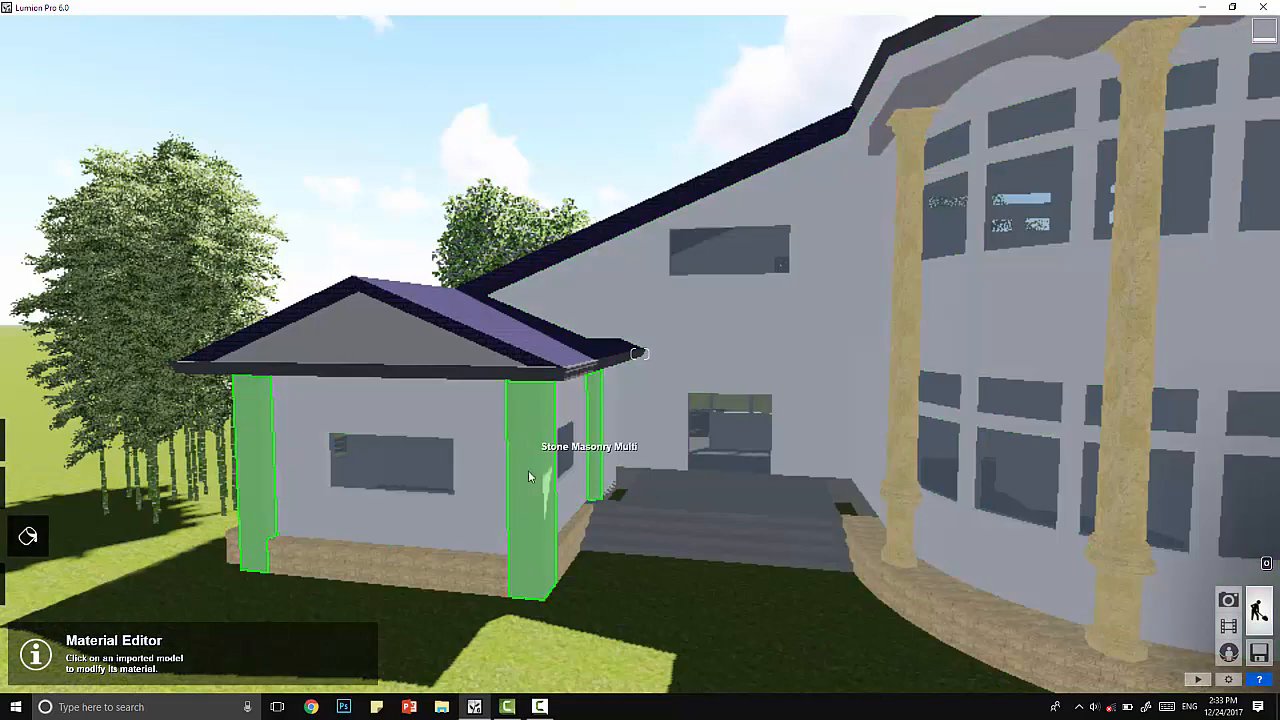
- Apply a mottled blue-grey outdoor concrete material to the square corner pillars of the small gabled wing
left_click(528, 470)
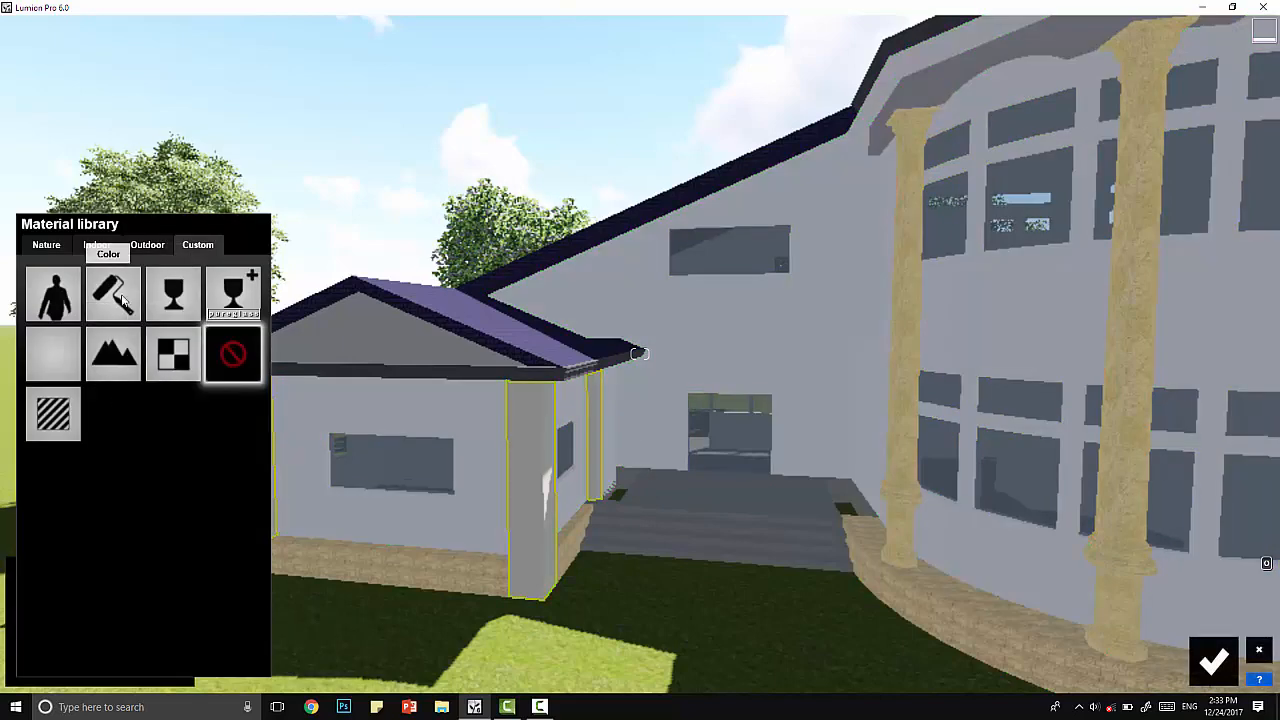
left_click(46, 245)
left_click(142, 246)
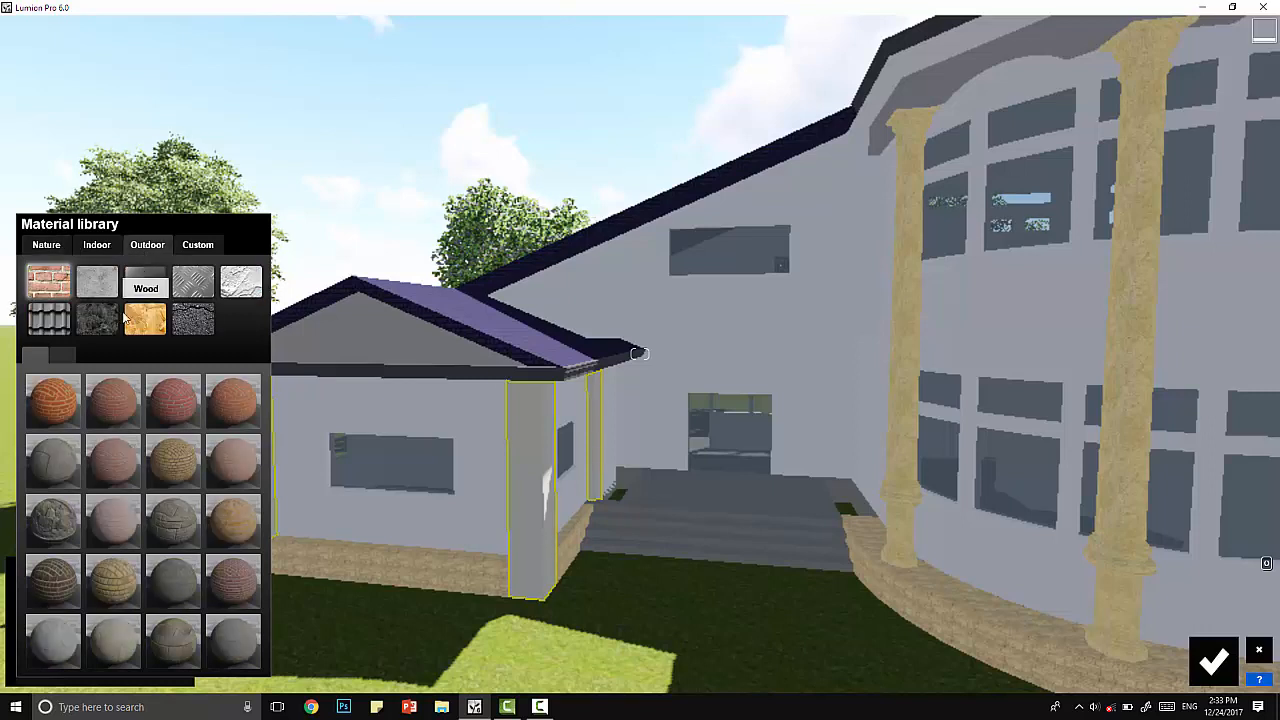
left_click(101, 288)
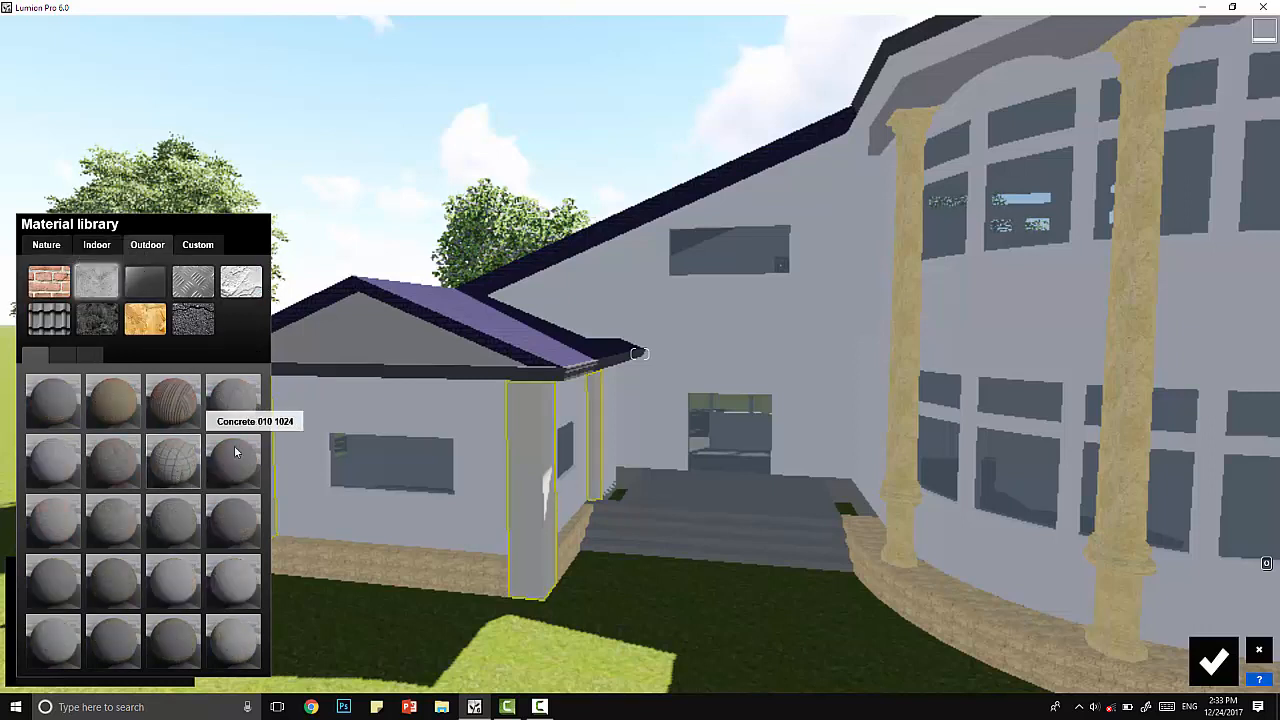
left_click(87, 357)
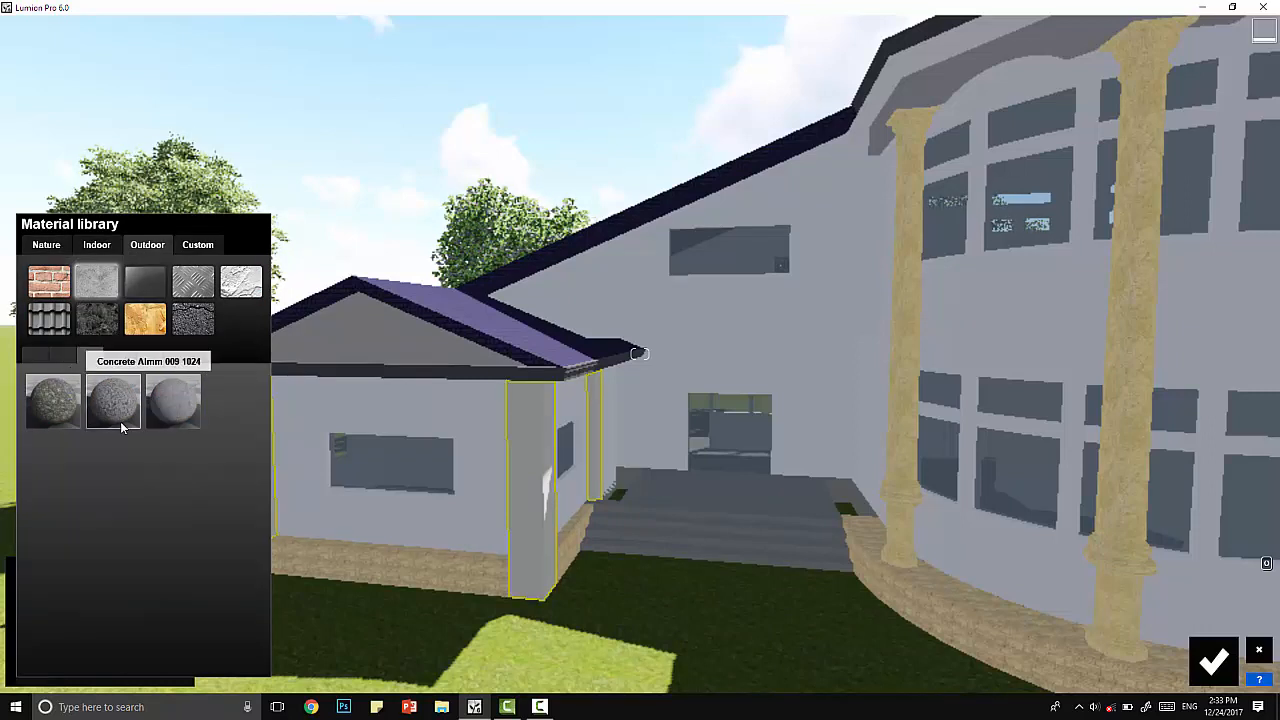
left_click(172, 402)
left_click(535, 447)
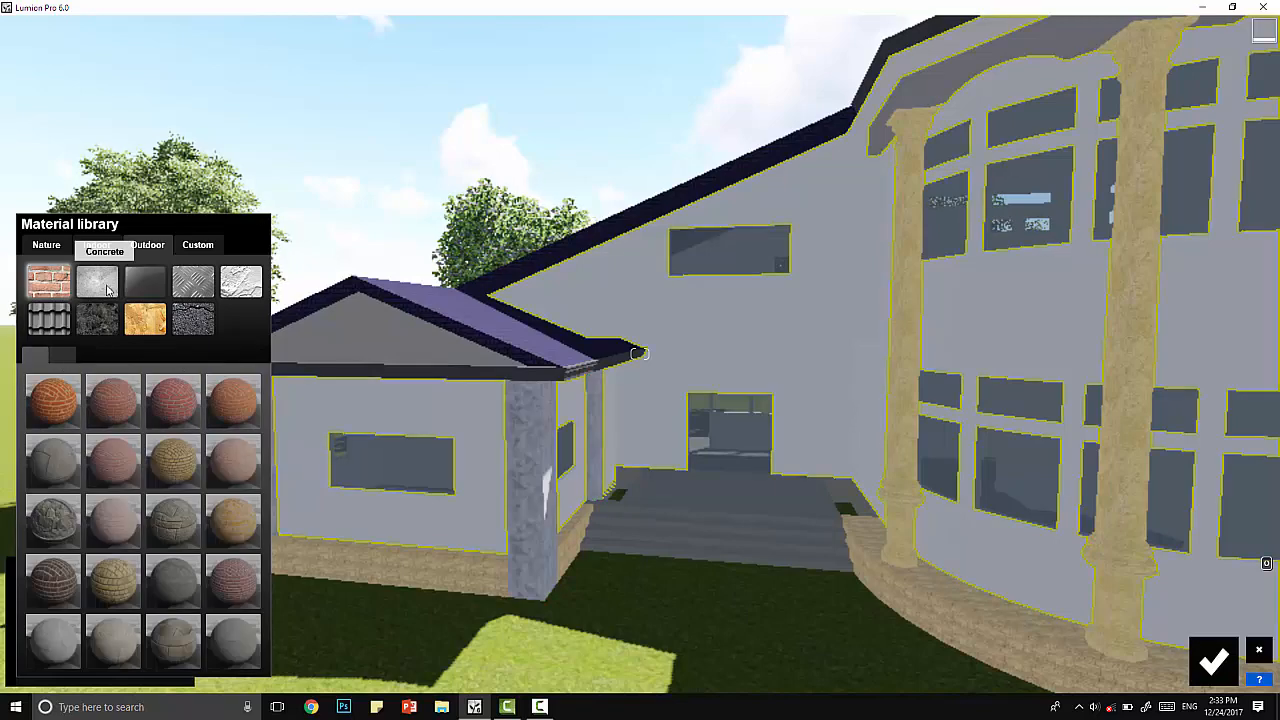
- Try several outdoor concrete finishes on the Cladding Stucco White walls and apply a greenish-grey one
left_click(98, 285)
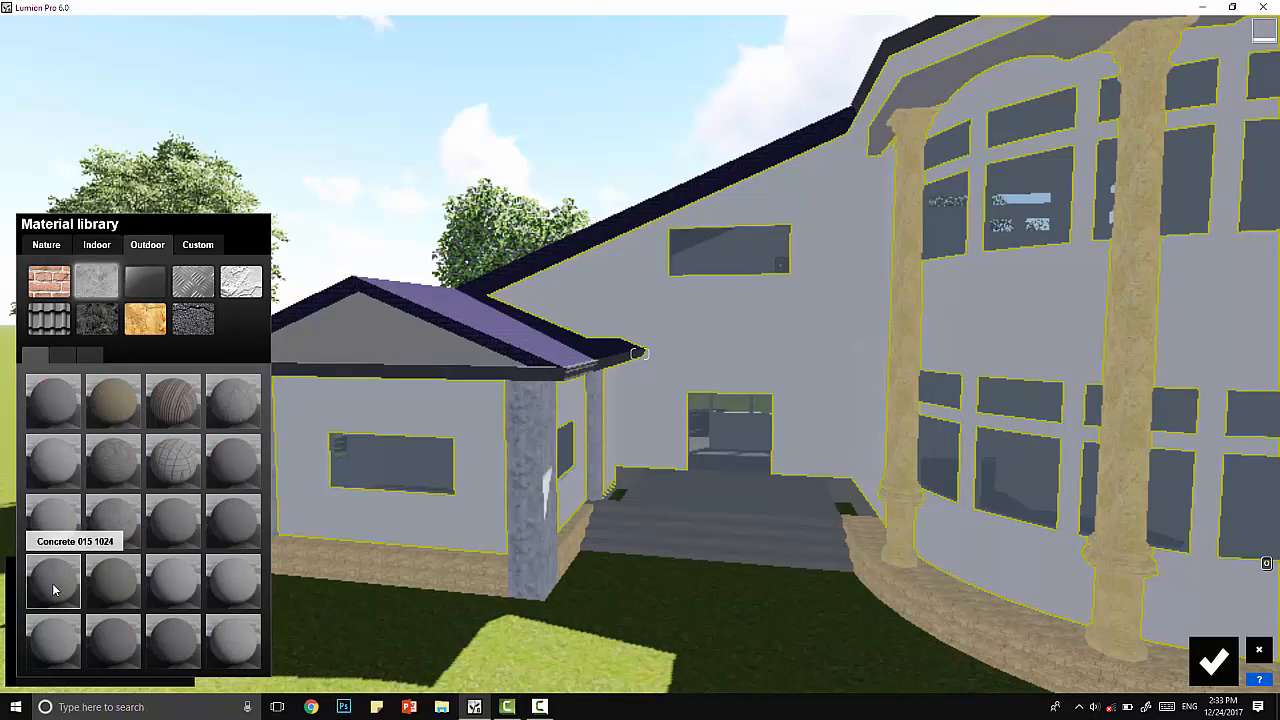
left_click(233, 521)
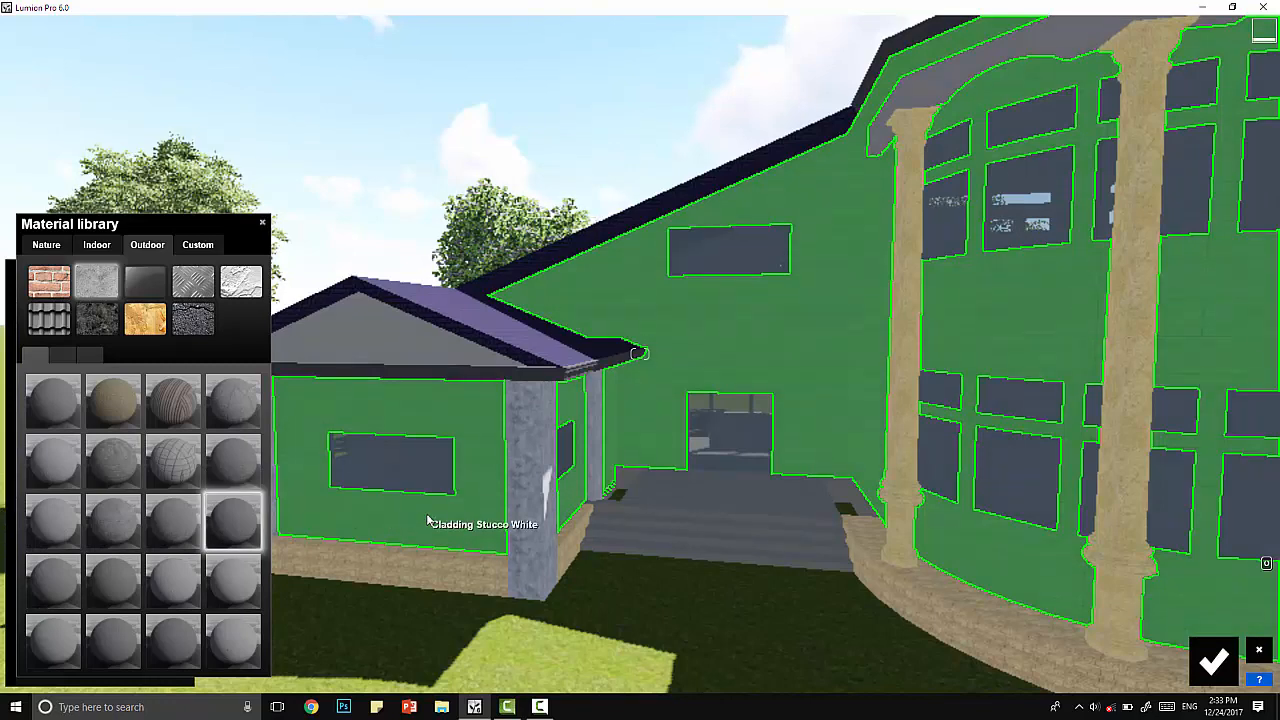
left_click(428, 521)
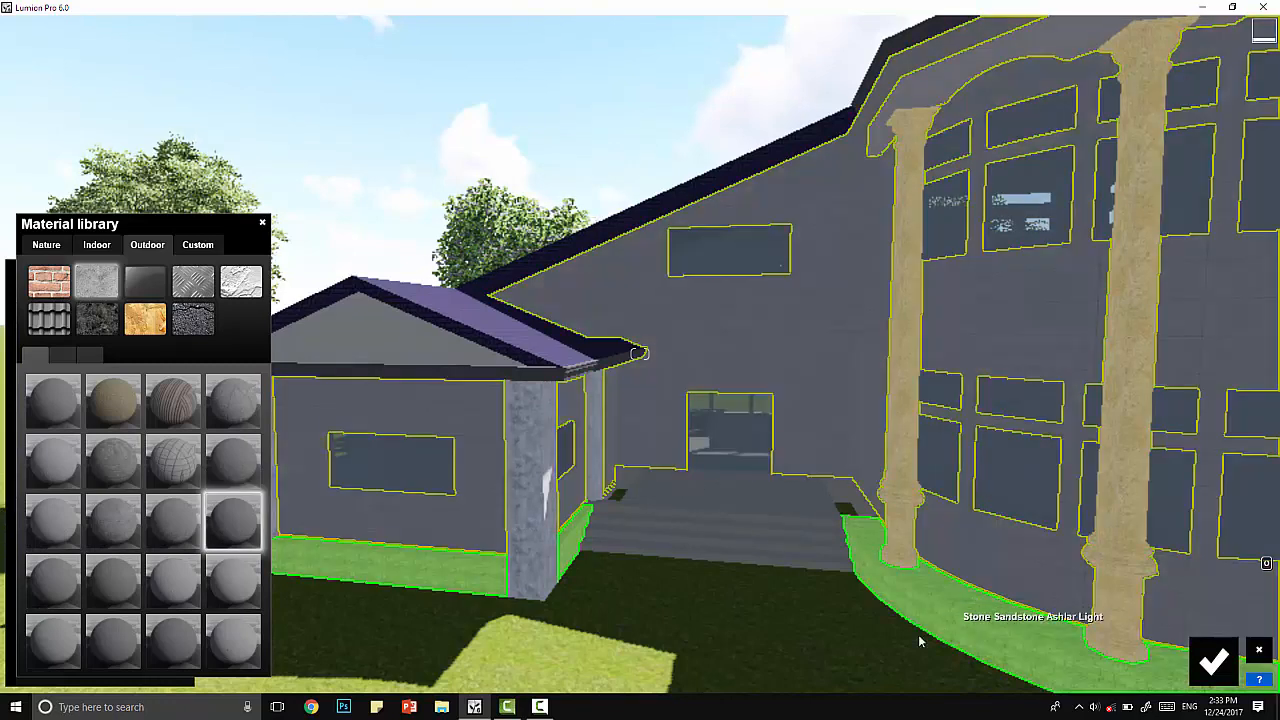
left_click(89, 355)
left_click(58, 358)
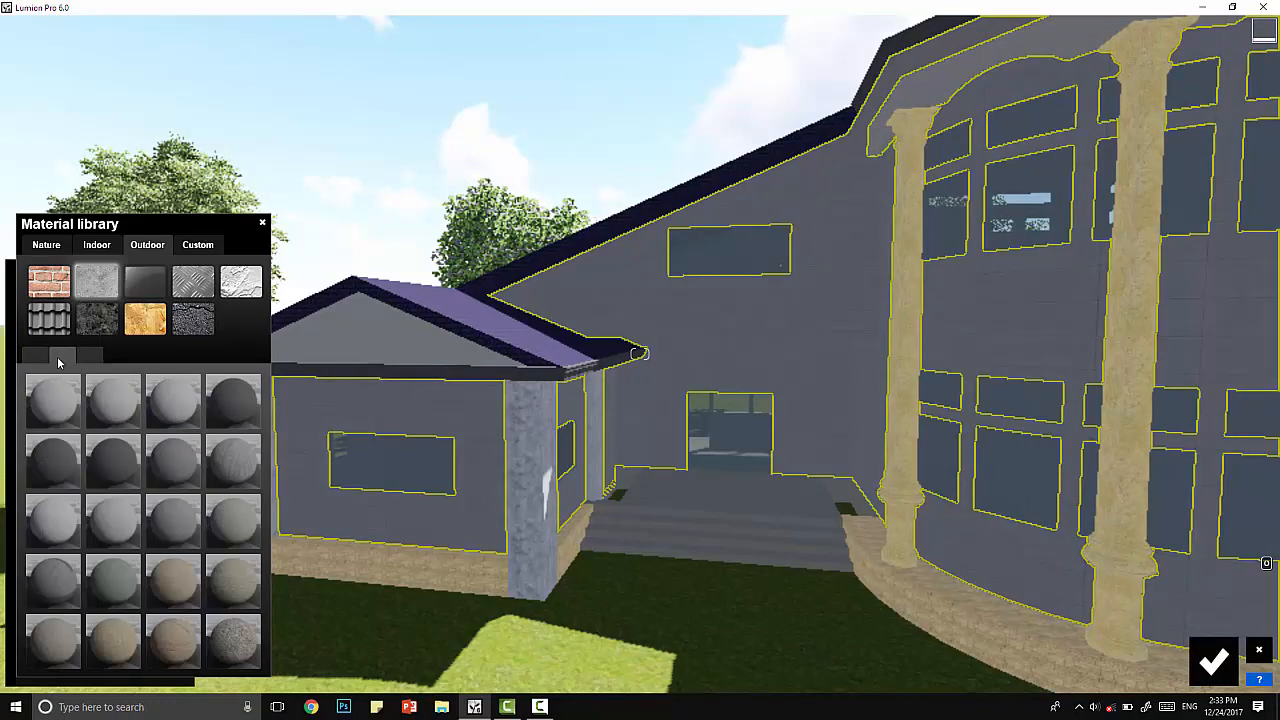
left_click(182, 413)
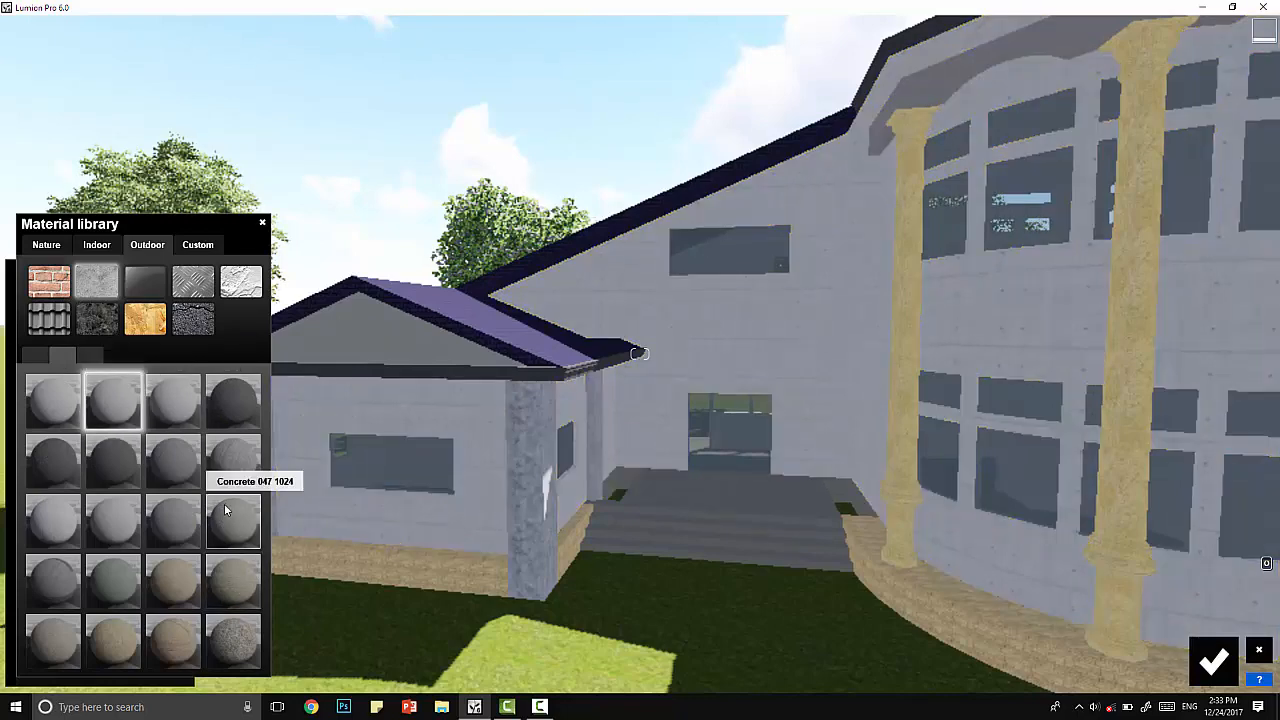
left_click(224, 503)
left_click(113, 408)
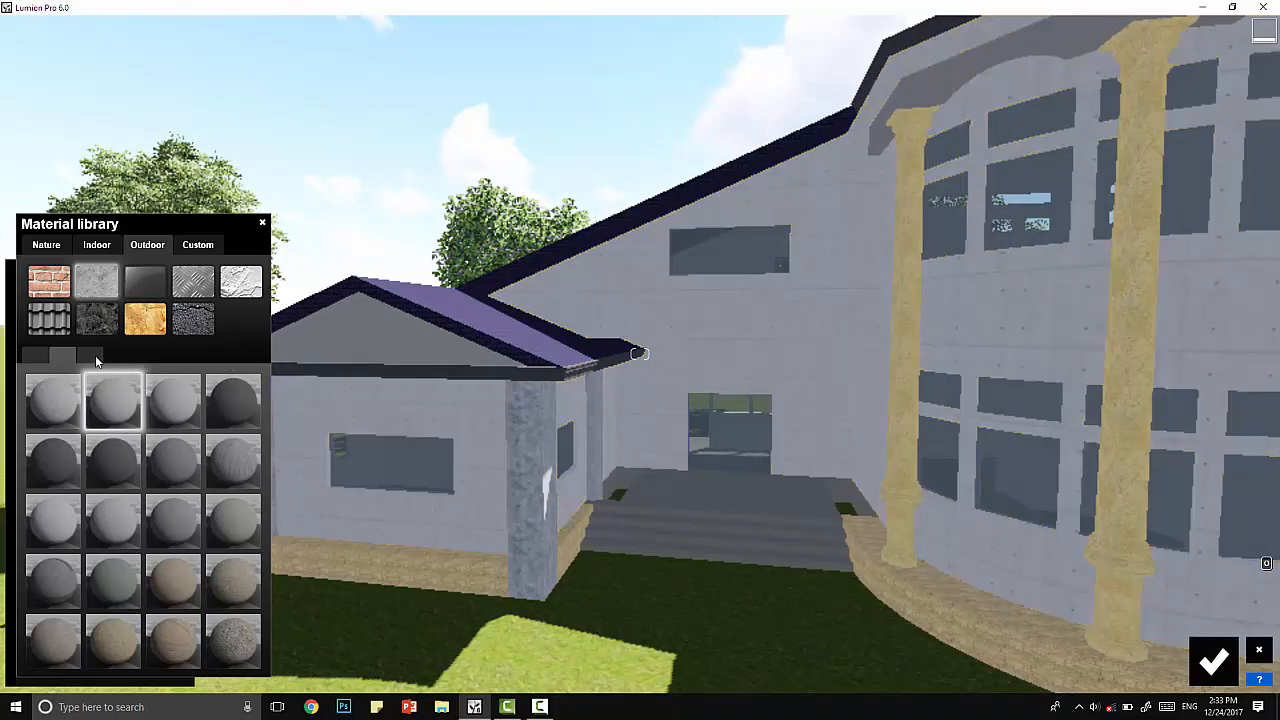
left_click(90, 355)
left_click(113, 400)
left_click(175, 411)
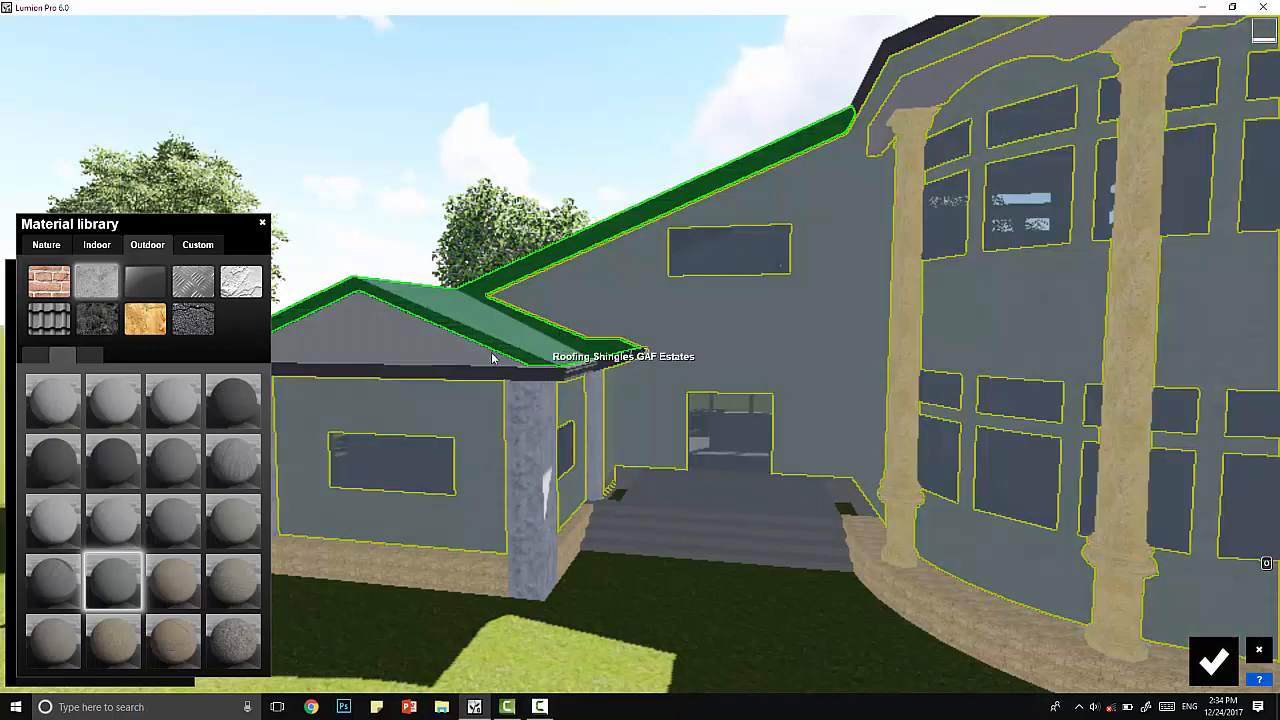
- Apply the greenish-grey outdoor concrete to the Granite Light Gray gable face and a block-patterned concrete to the entrance platform and steps
left_click(405, 341)
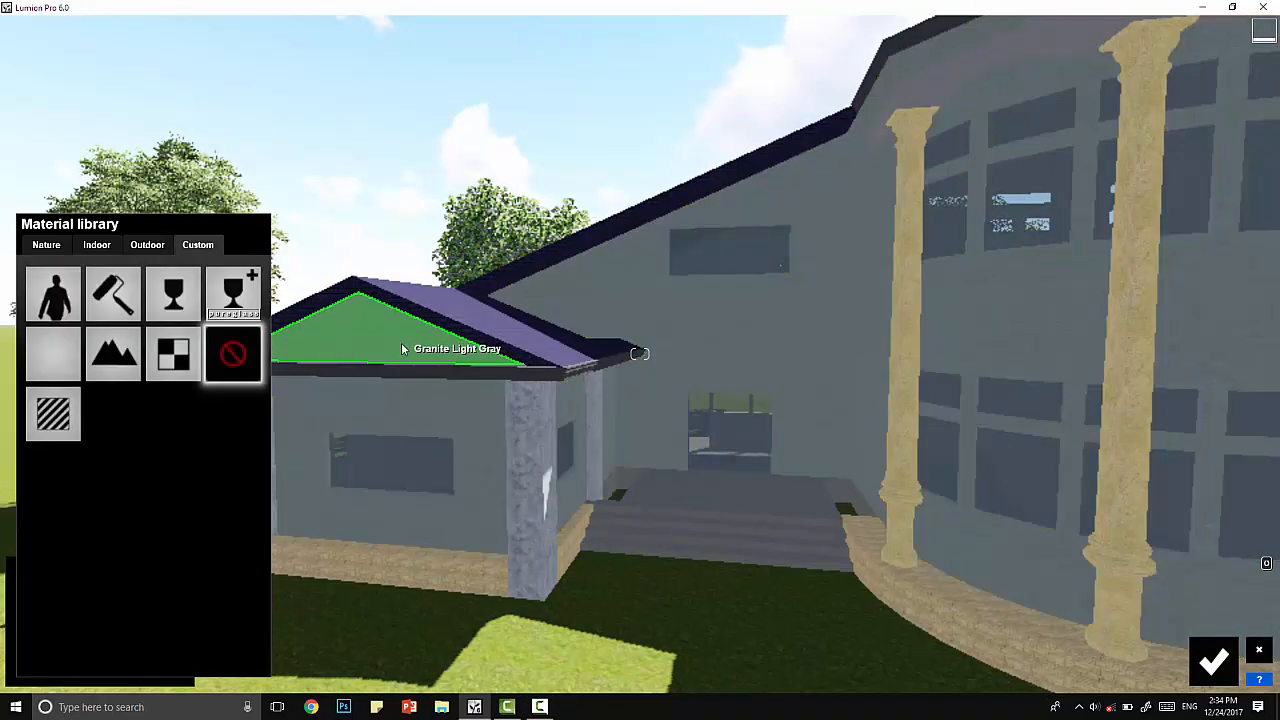
left_click(98, 246)
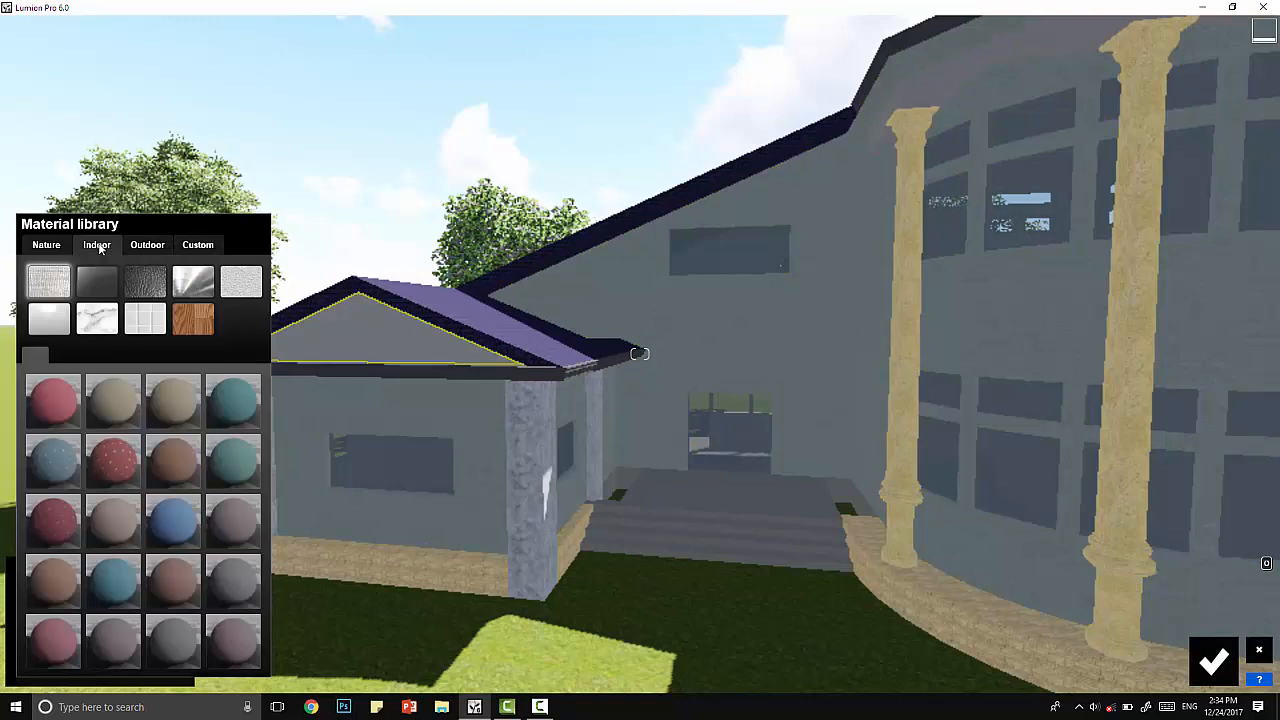
left_click(148, 247)
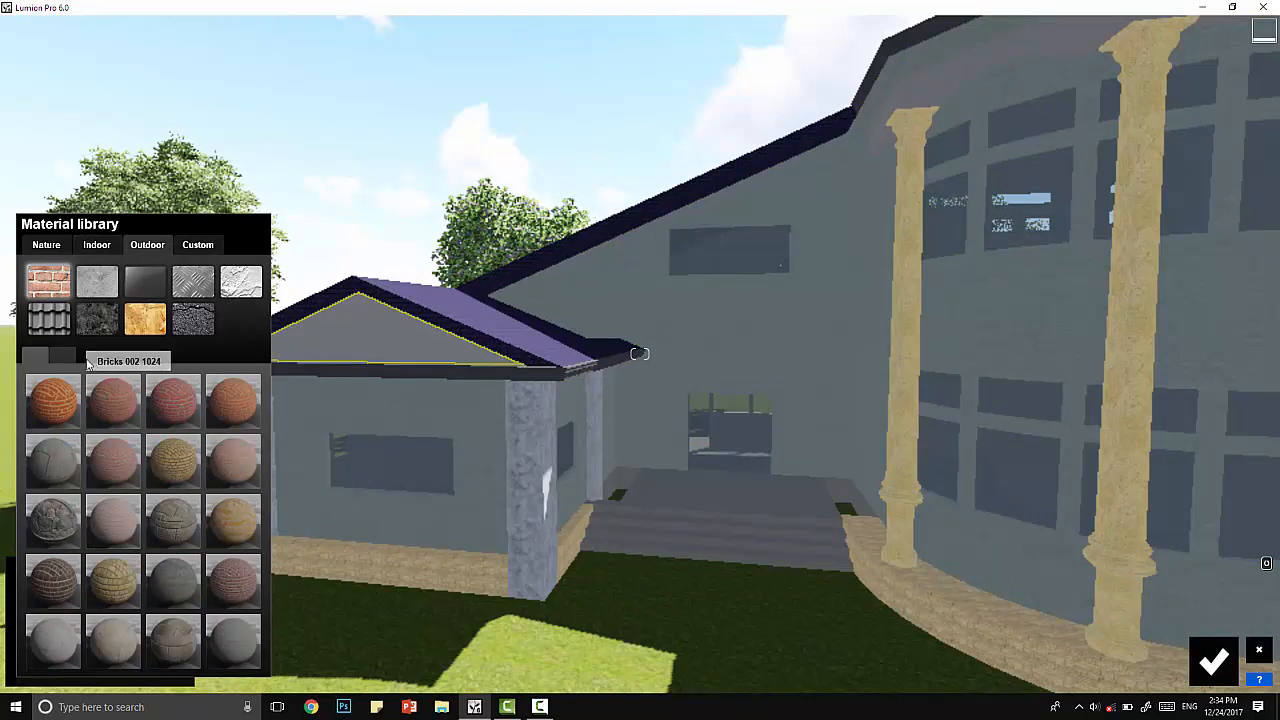
left_click(106, 274)
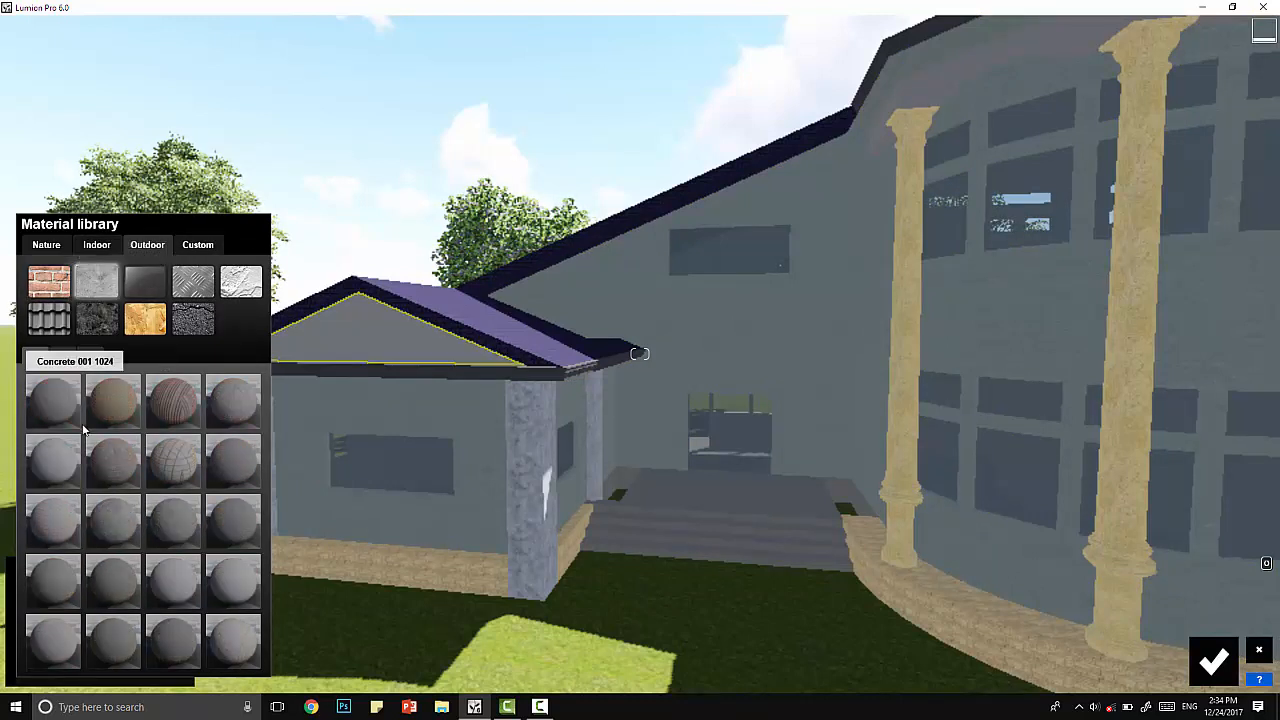
left_click(67, 358)
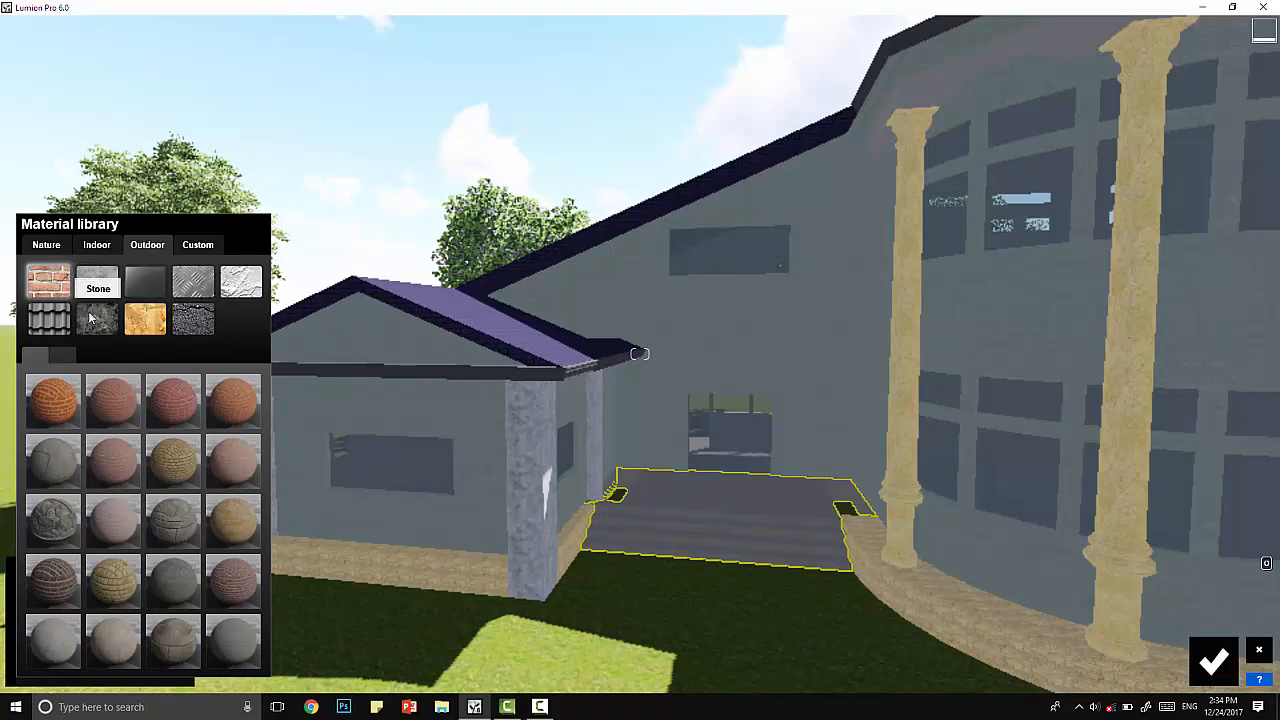
left_click(112, 287)
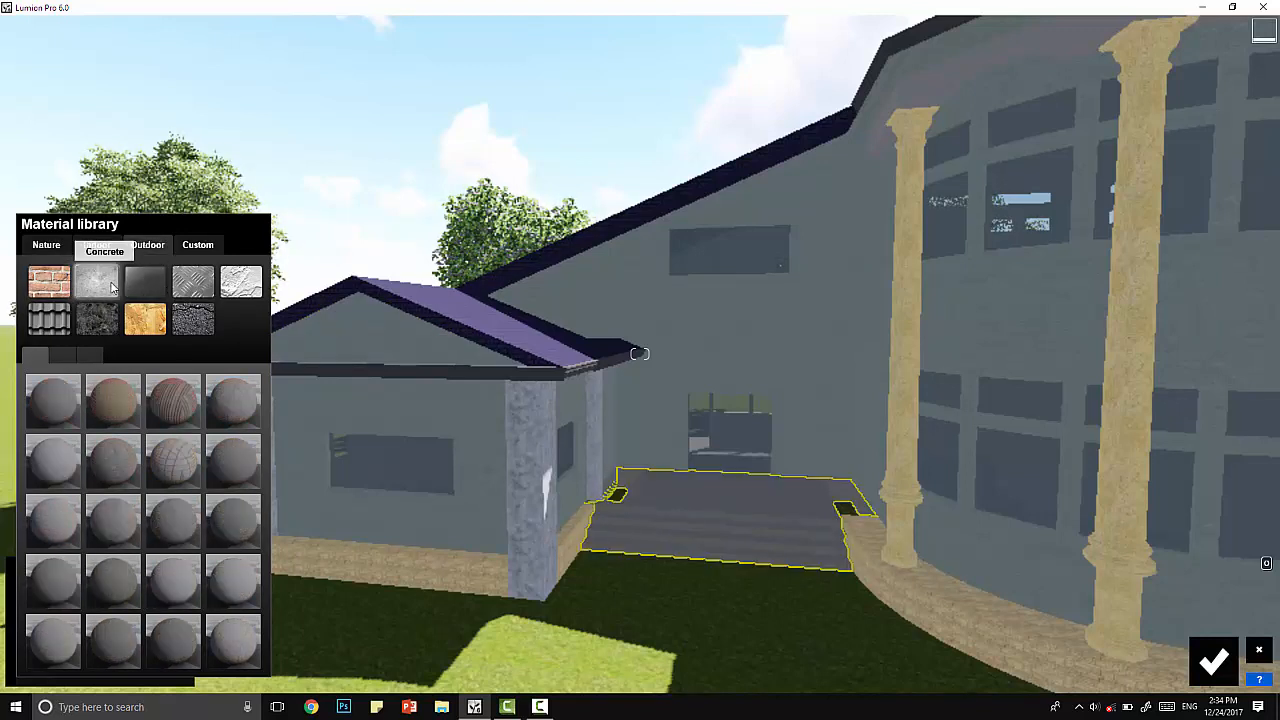
left_click(174, 460)
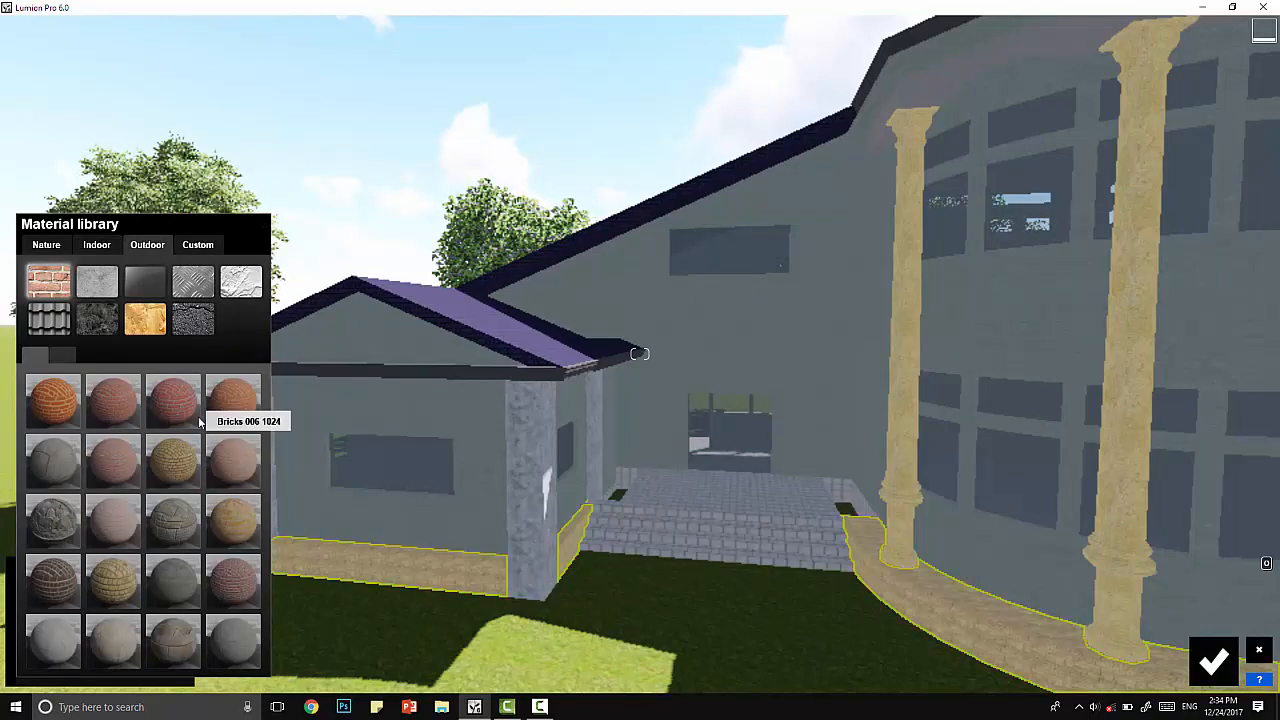
- Try several outdoor stone finishes on the low base wall around the house and apply a smooth dark grey one
left_click(143, 323)
left_click(98, 320)
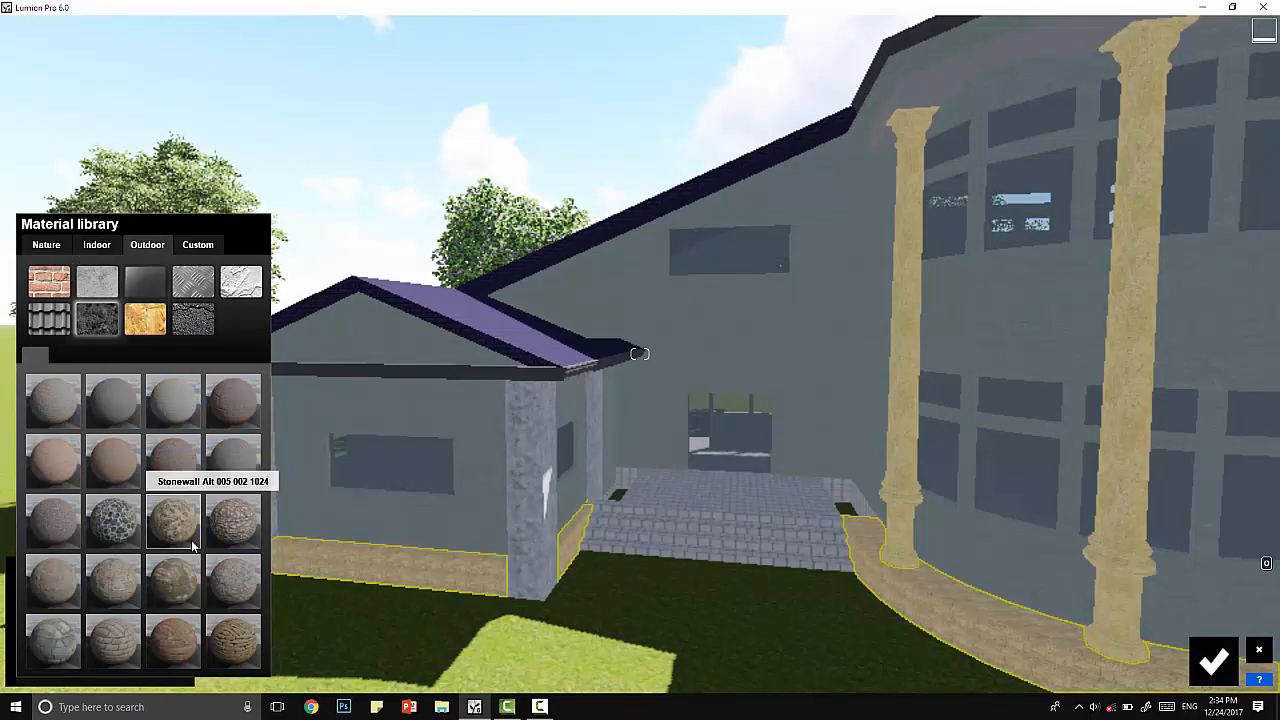
left_click(53, 585)
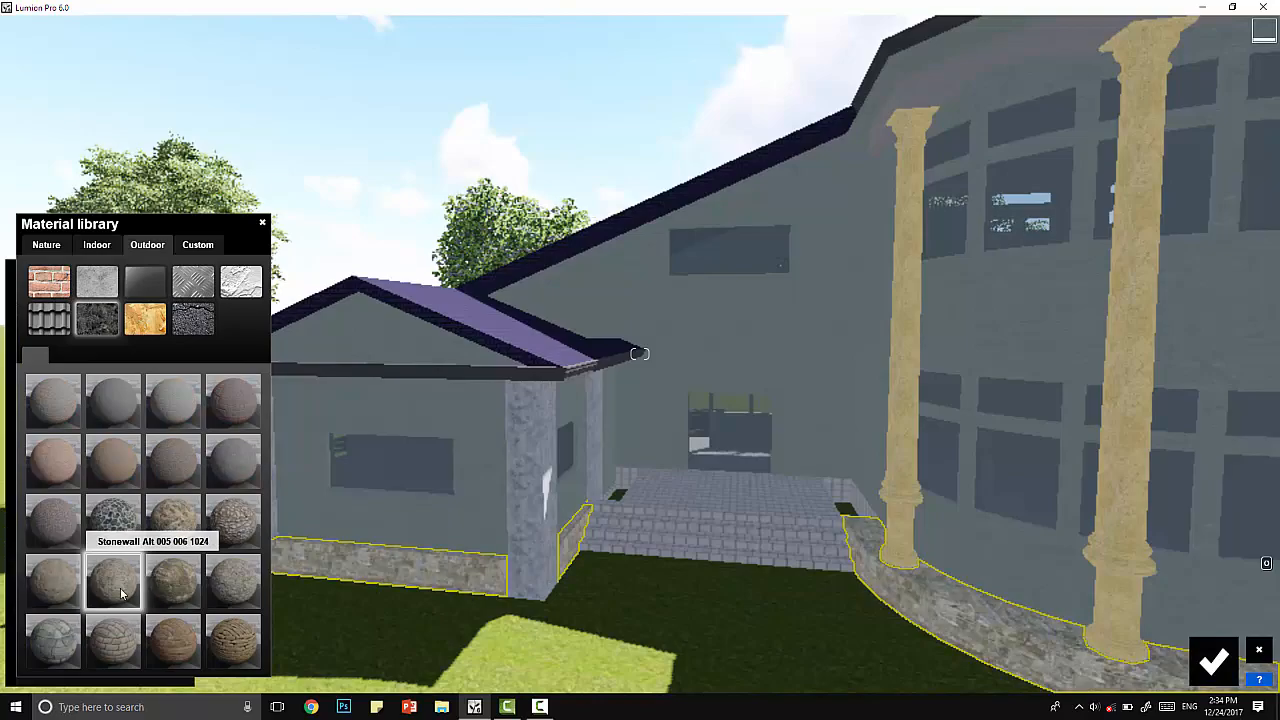
left_click(53, 522)
left_click(233, 462)
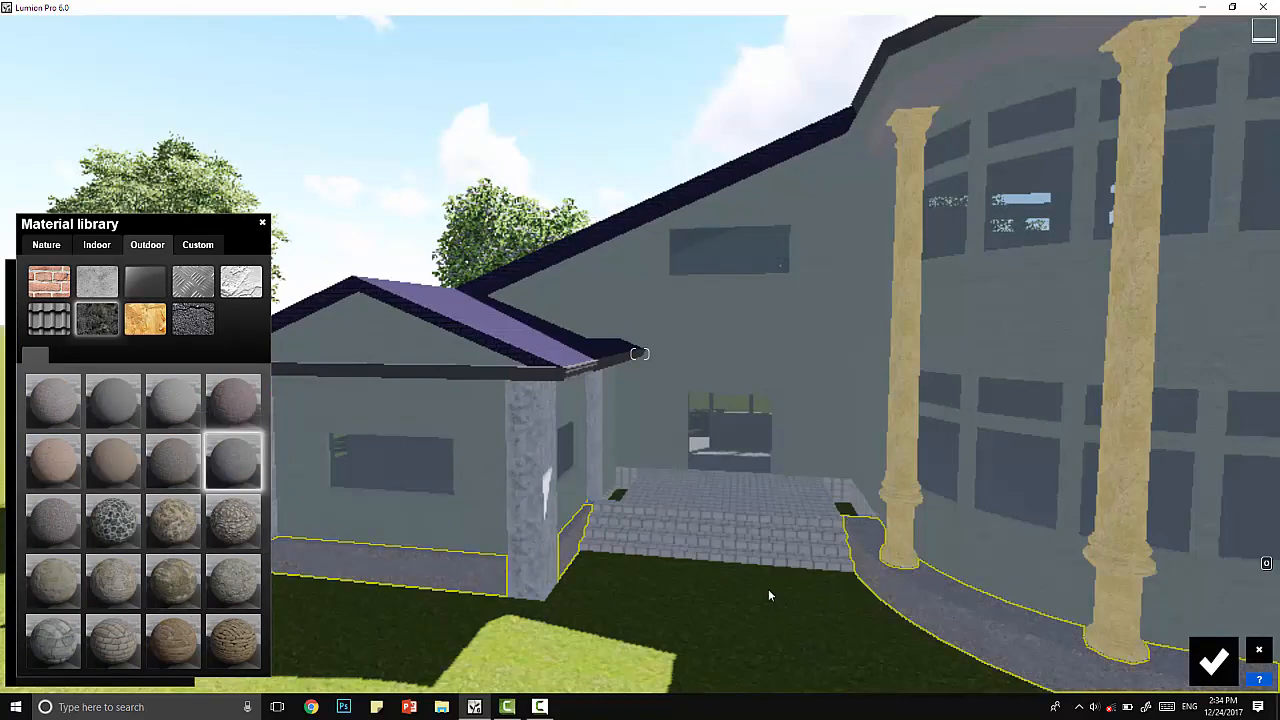
- Try an outdoor stone on the column pedestals of the round bay, and apply the dark Concrete 028 material to them
right_click_drag(740, 545, 1020, 585)
left_click(524, 590)
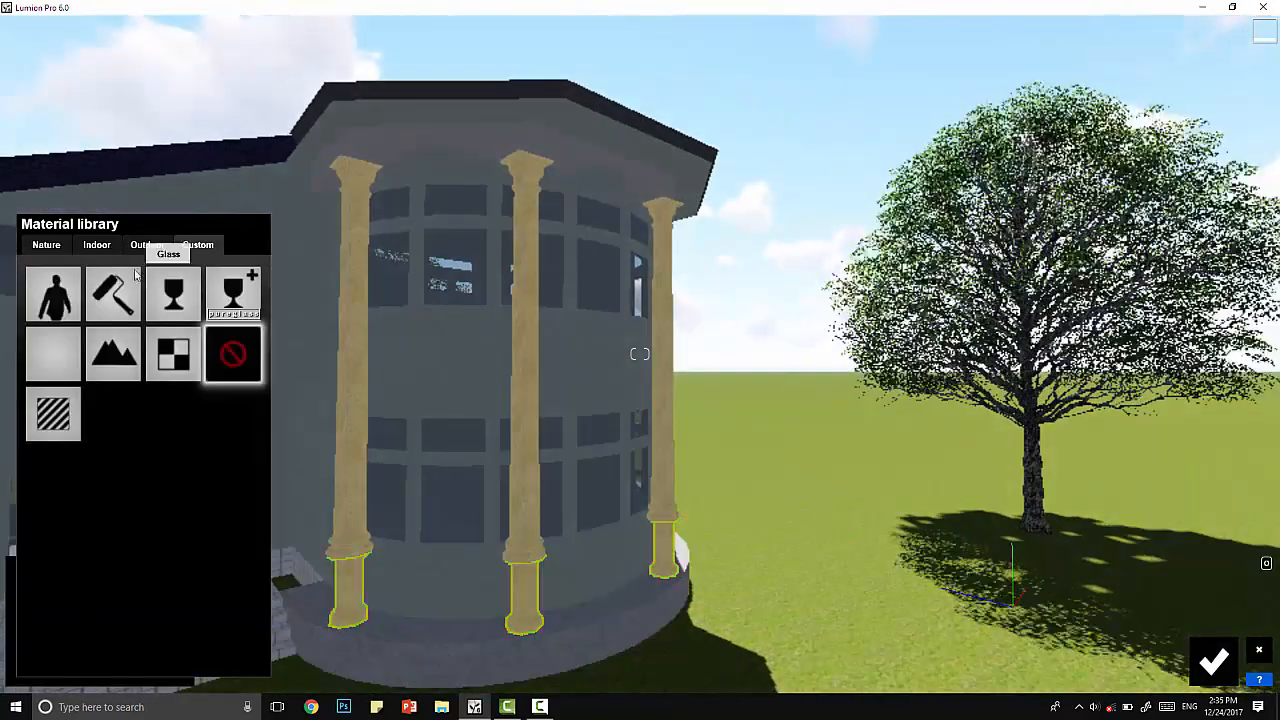
left_click(143, 249)
left_click(97, 319)
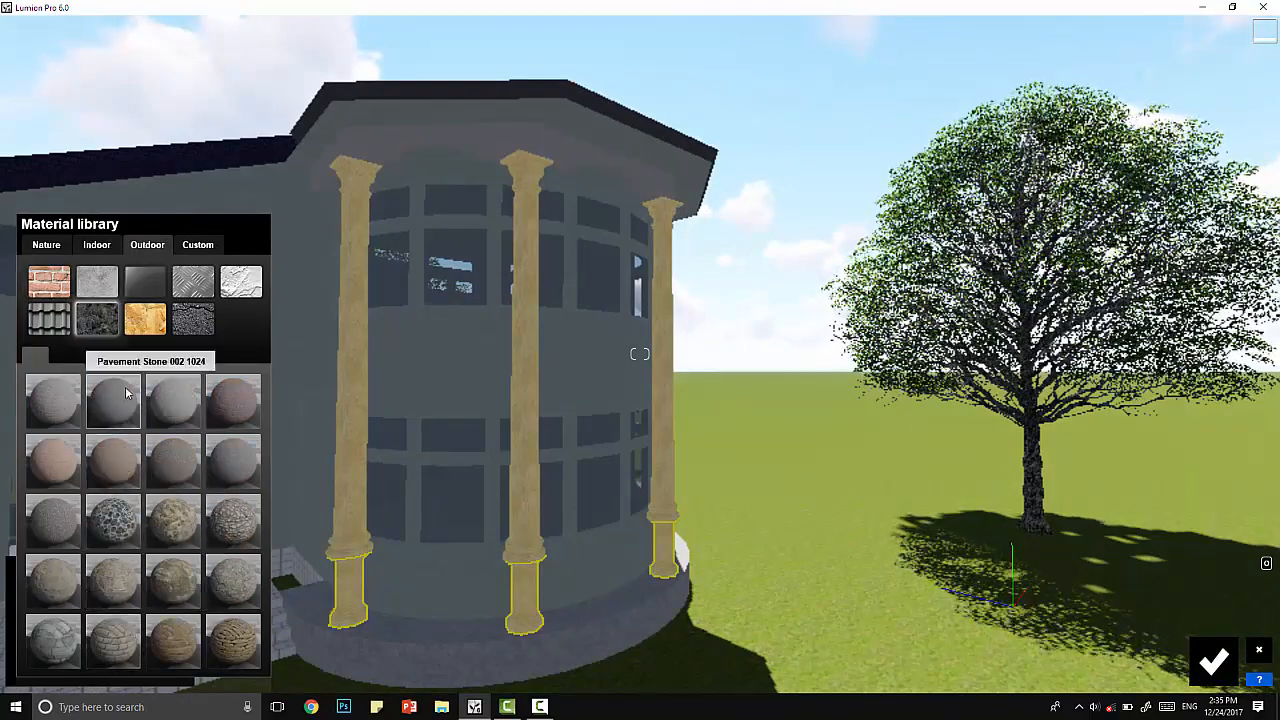
left_click(254, 286)
left_click(82, 330)
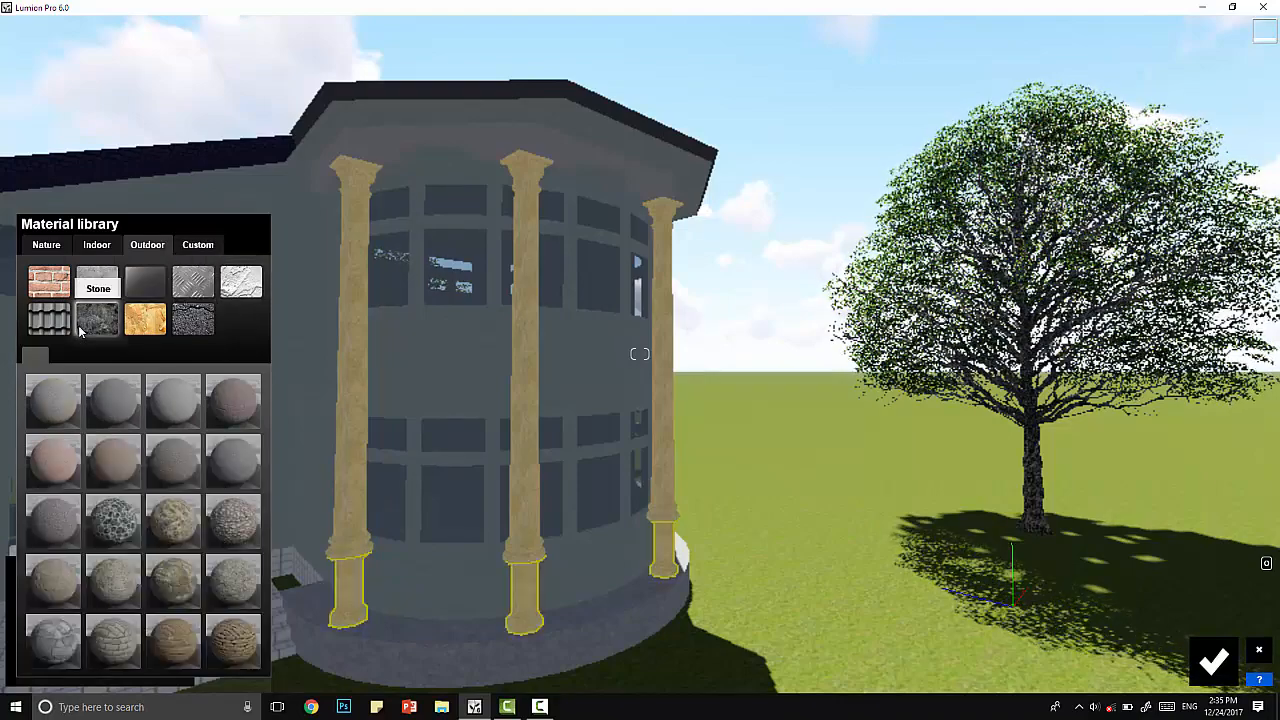
left_click(117, 538)
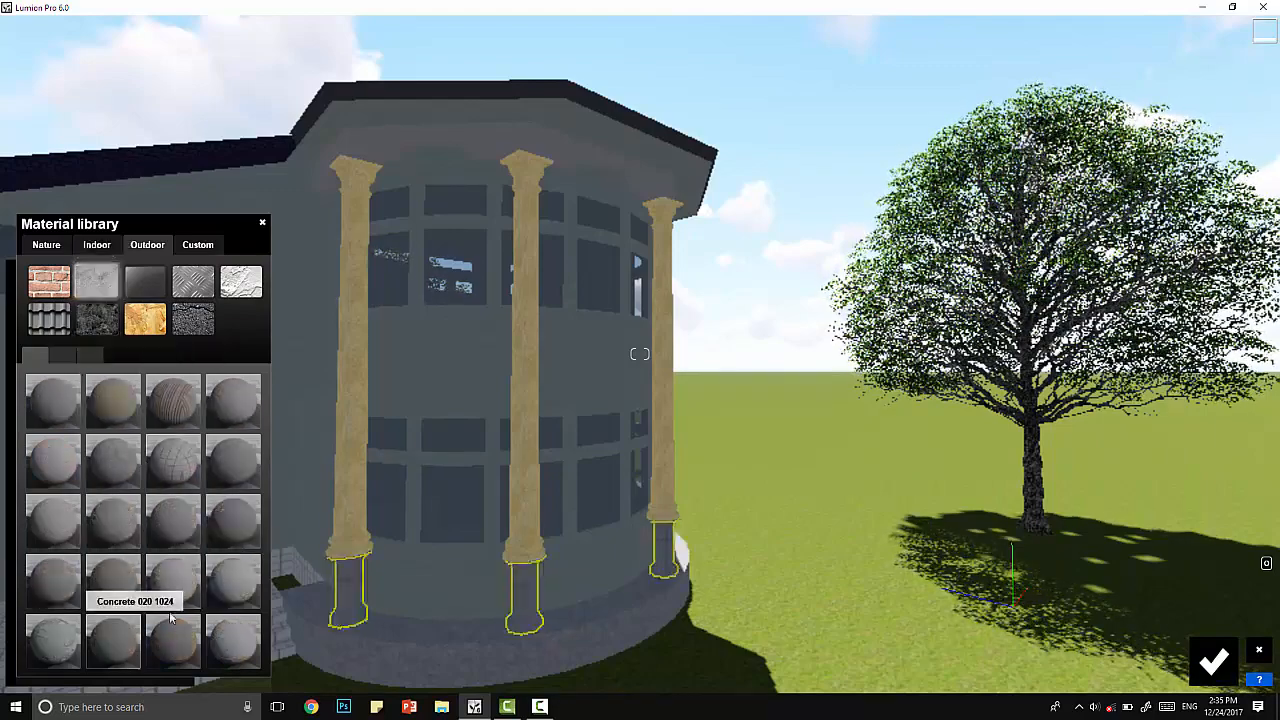
left_click(63, 355)
left_click(65, 360)
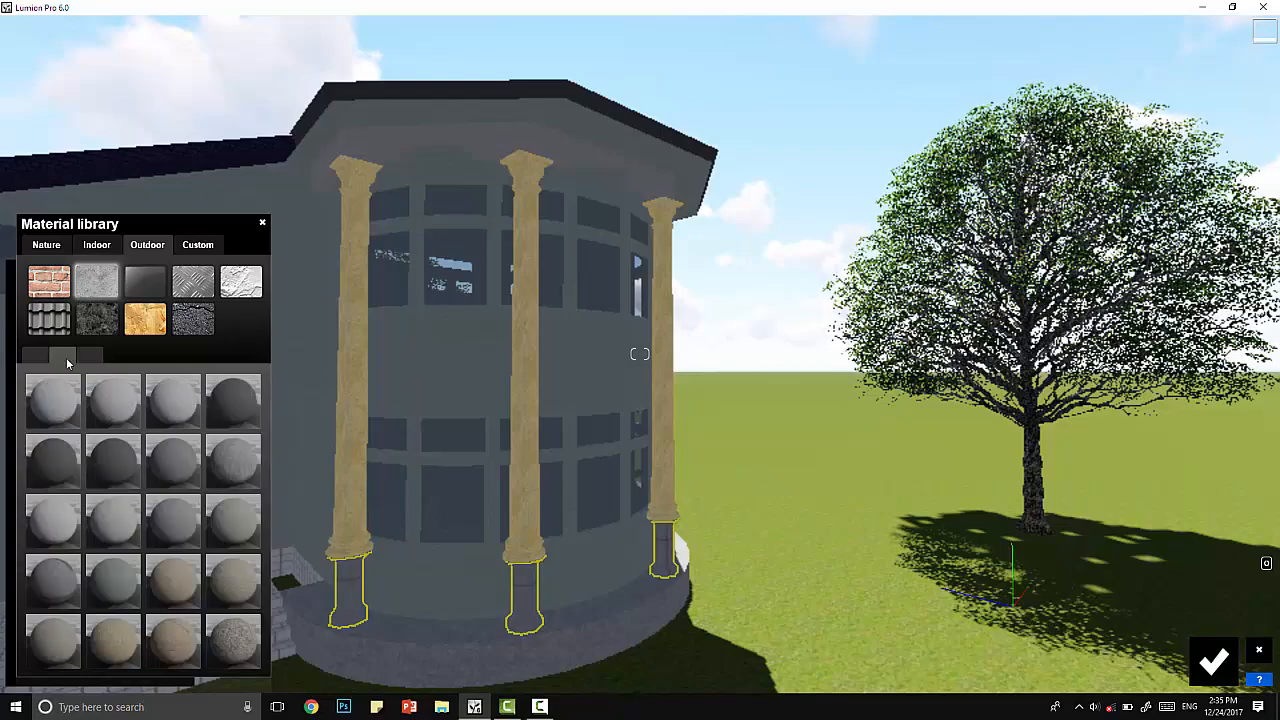
left_click(109, 458)
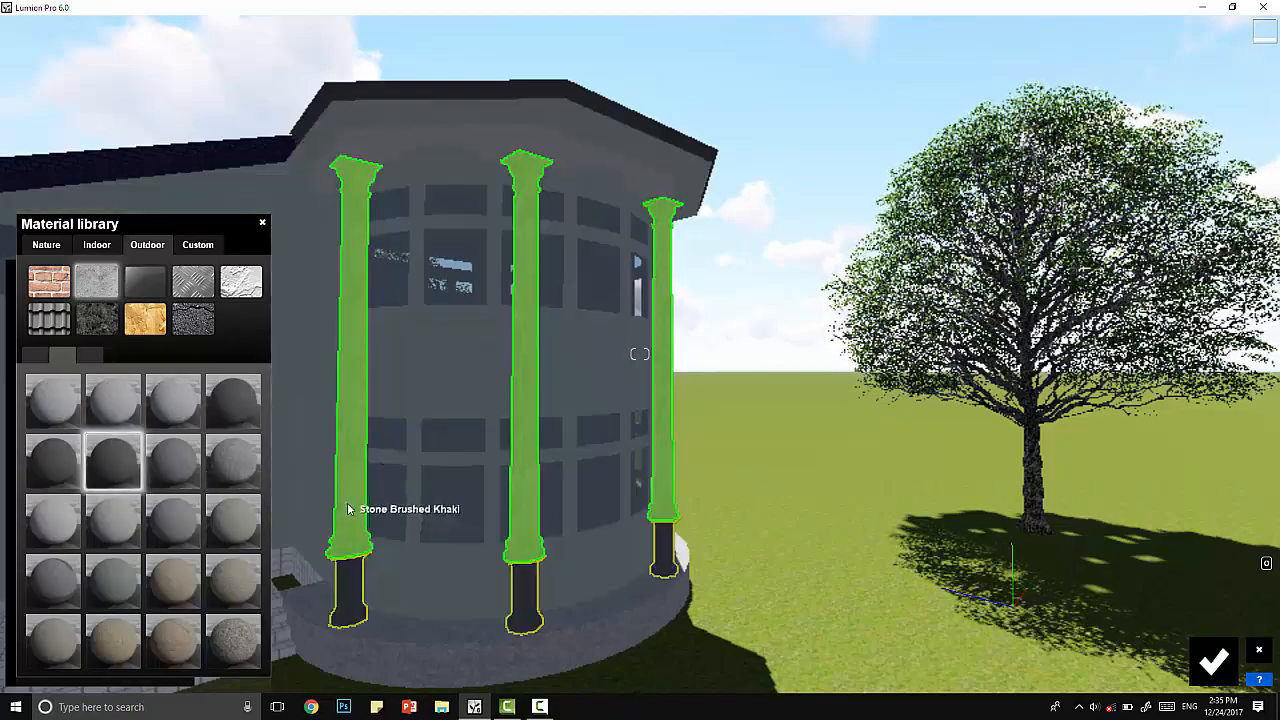
- Apply the dark outdoor Concrete 028 material to the Stone Brushed Khaki column shafts and capitals
left_click(348, 509)
left_click(155, 260)
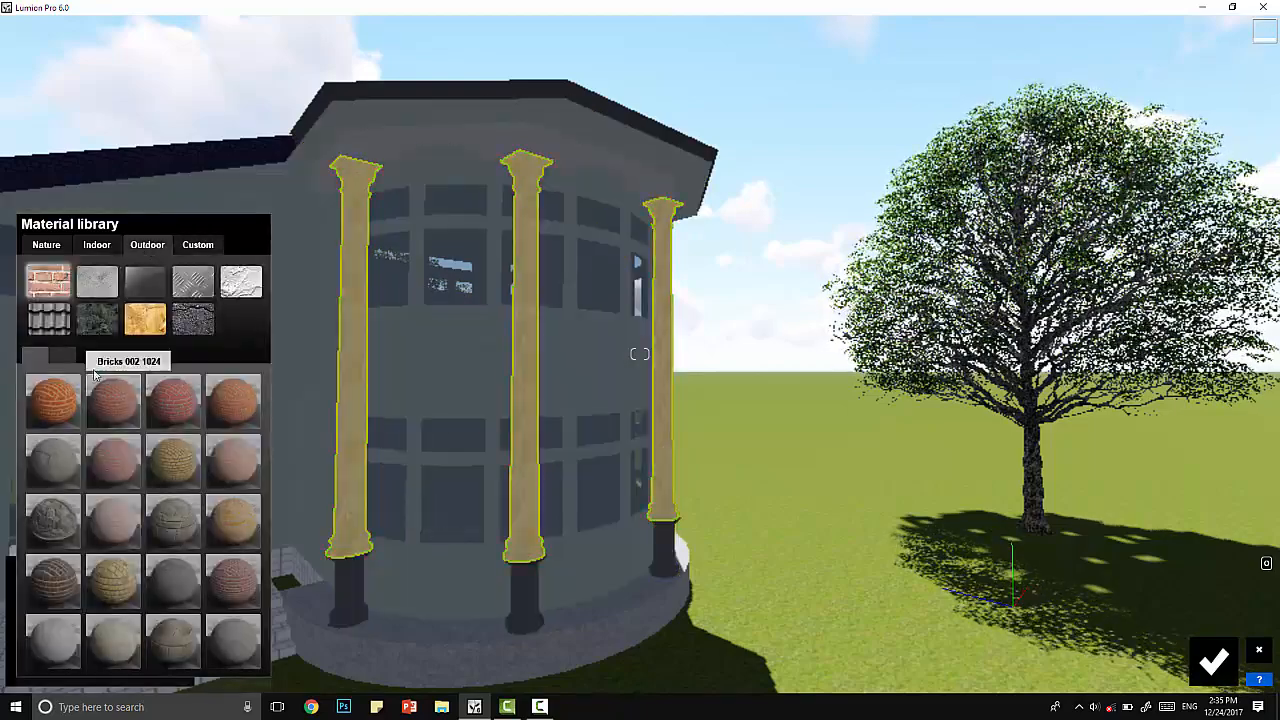
left_click(97, 283)
left_click(118, 286)
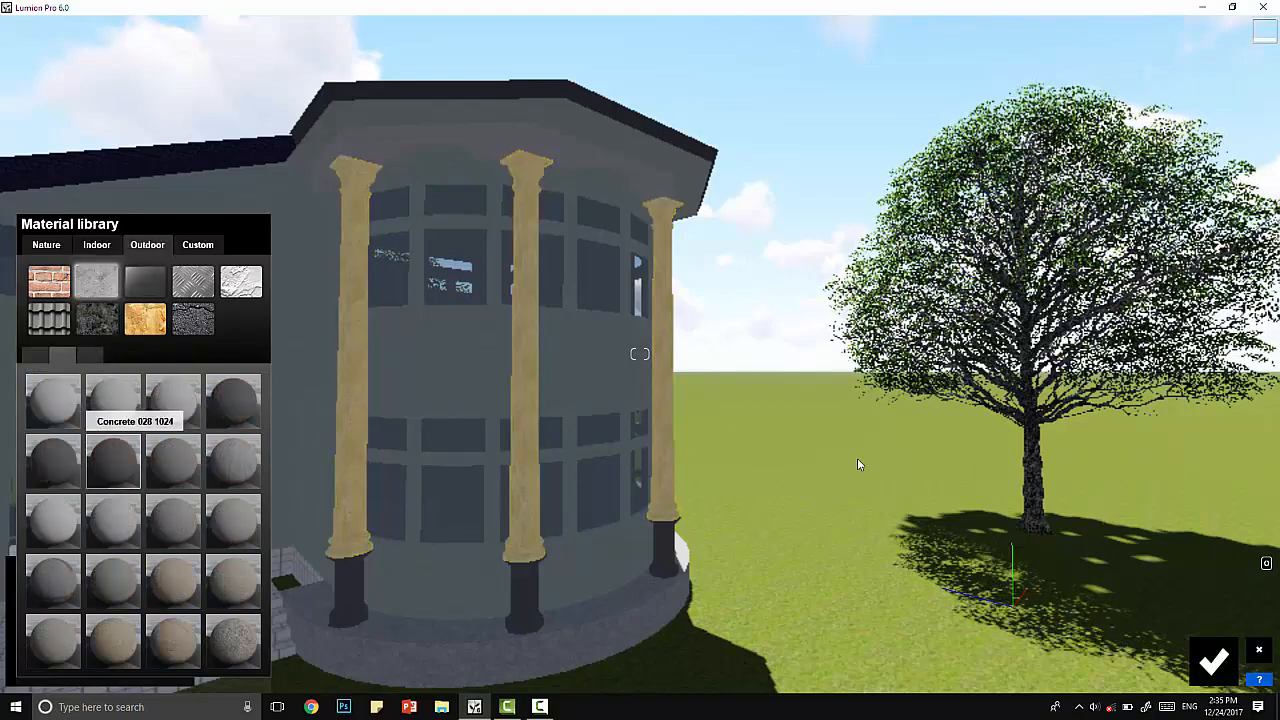
left_click(113, 458)
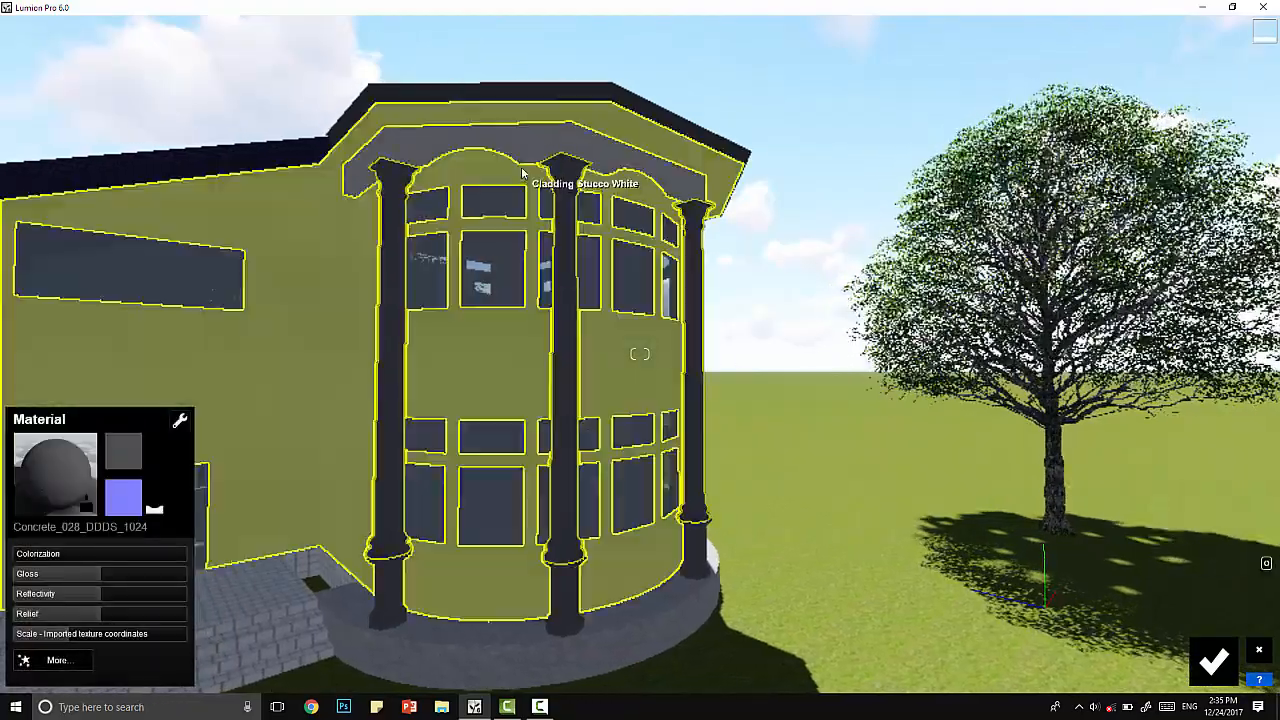
- Apply a dark grey outdoor concrete to the scalloped beam above the bay columns and save the material changes
left_click(521, 147)
left_click(140, 246)
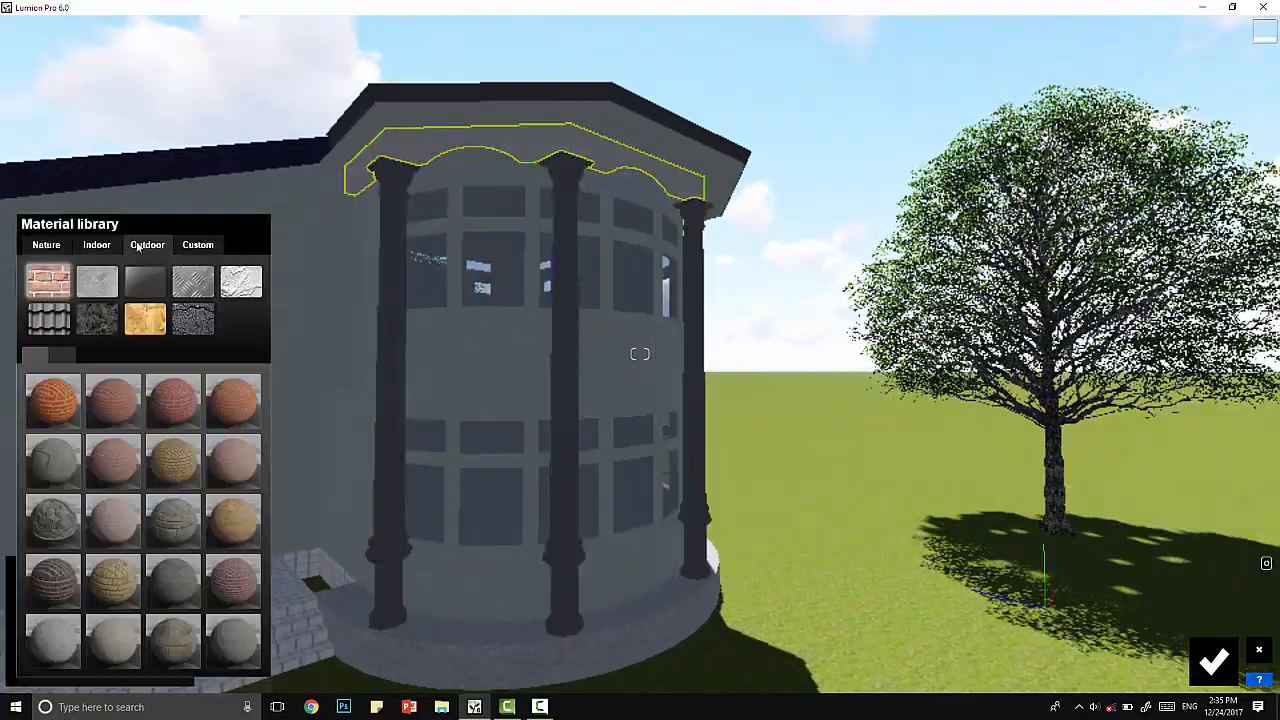
left_click(100, 282)
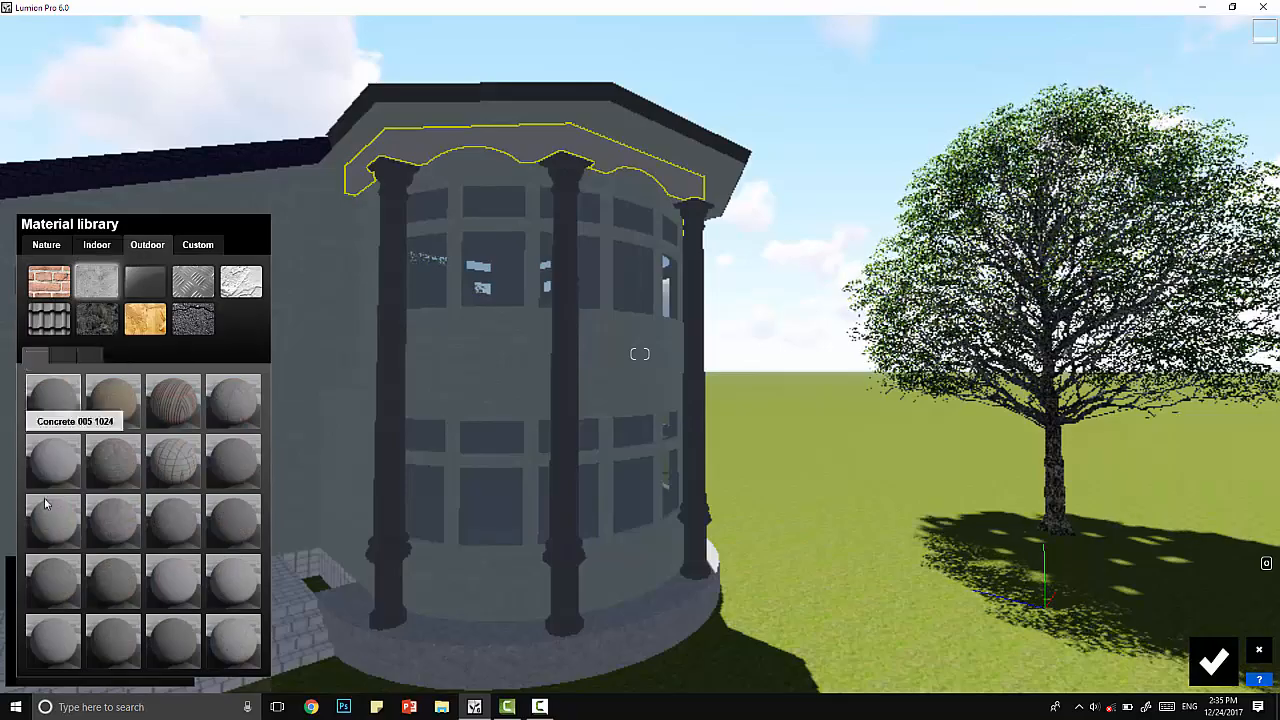
left_click(120, 466)
right_click_drag(766, 346, 640, 353)
key("d")
right_click_drag(841, 334, 1215, 300)
key("d")
right_click_drag(560, 425, 760, 516)
key("w")
left_click(760, 516)
left_click(1213, 661)
- Apply the outdoor Concrete 028 material to the Granite Dark Gray fascia along the roof edges
key("s")
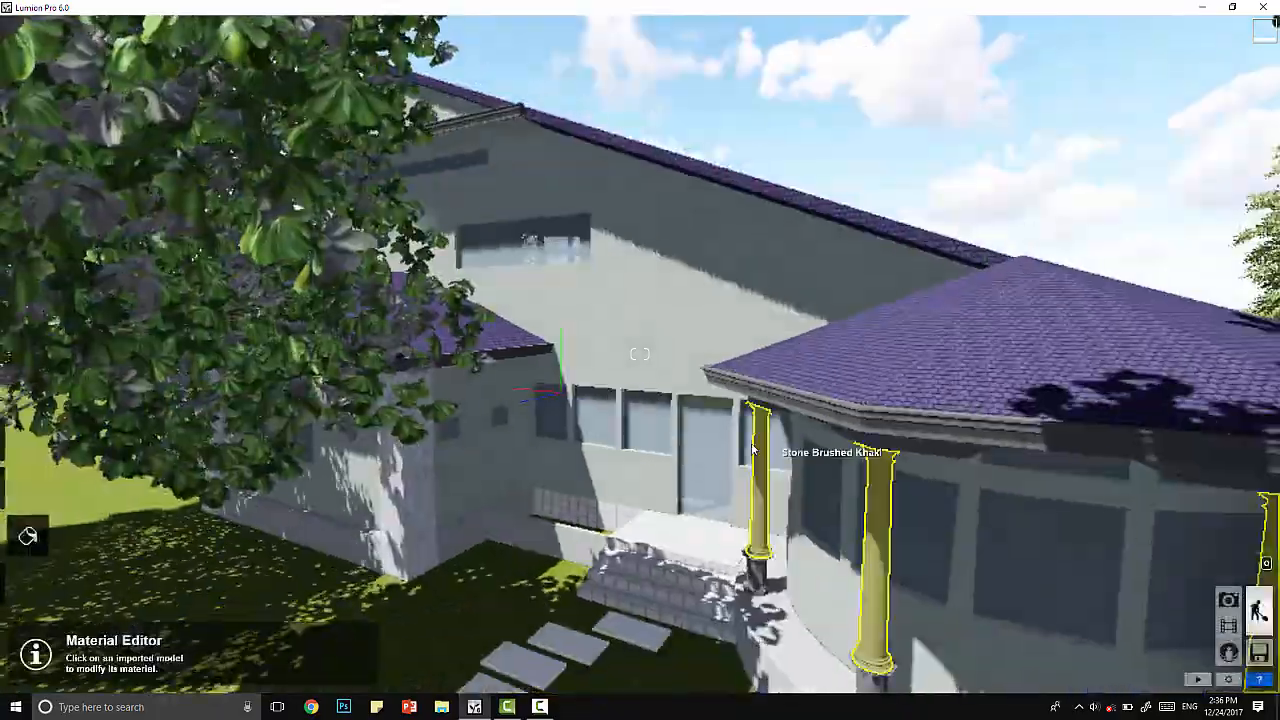
key("w")
left_click(703, 341)
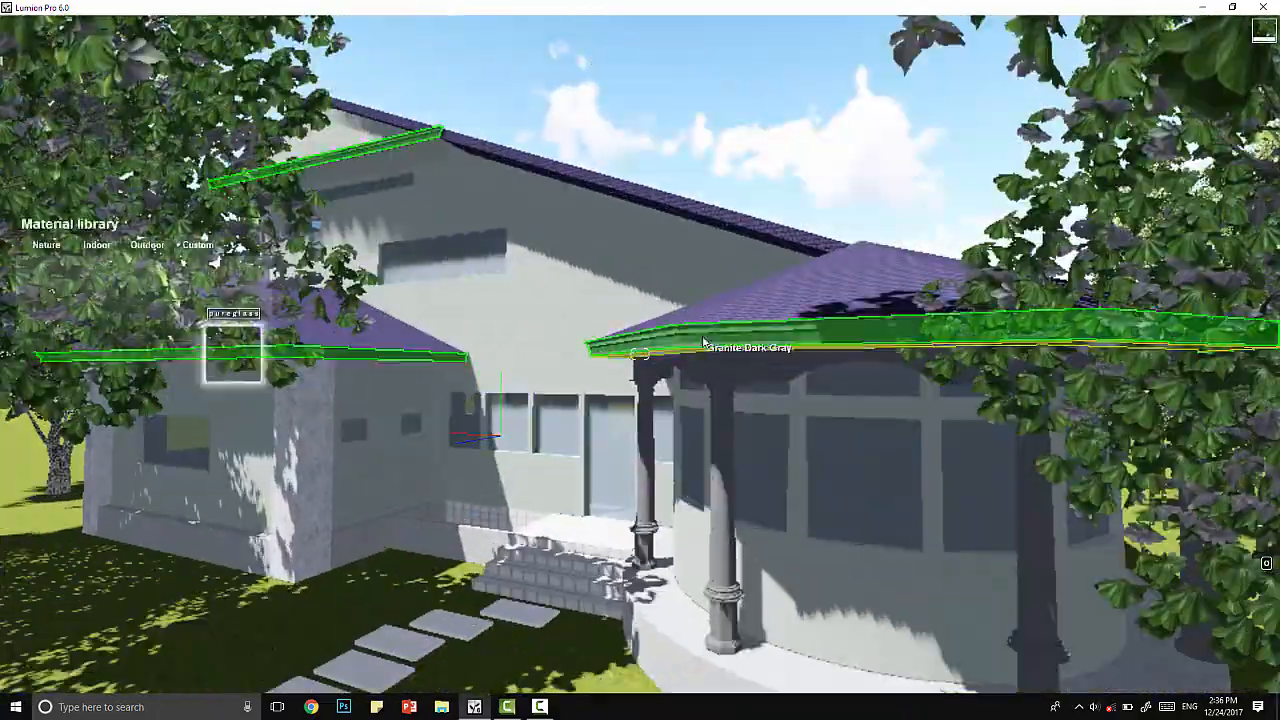
left_click(147, 244)
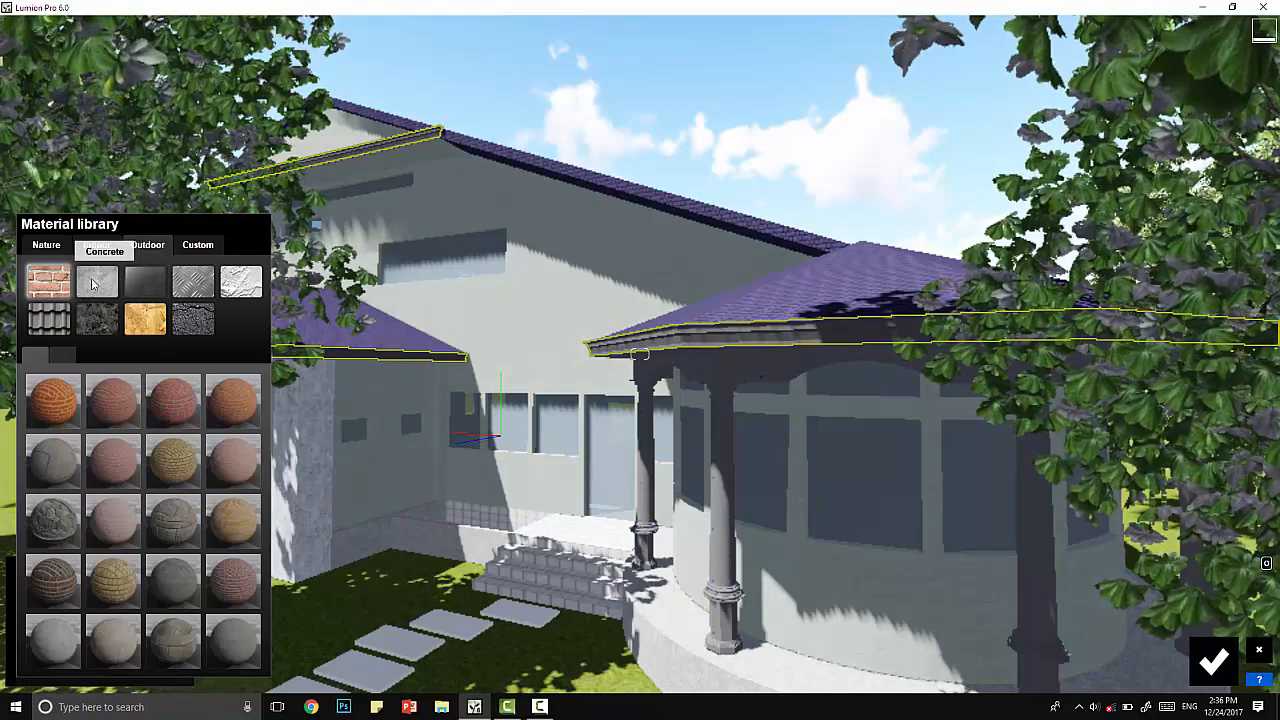
left_click(94, 283)
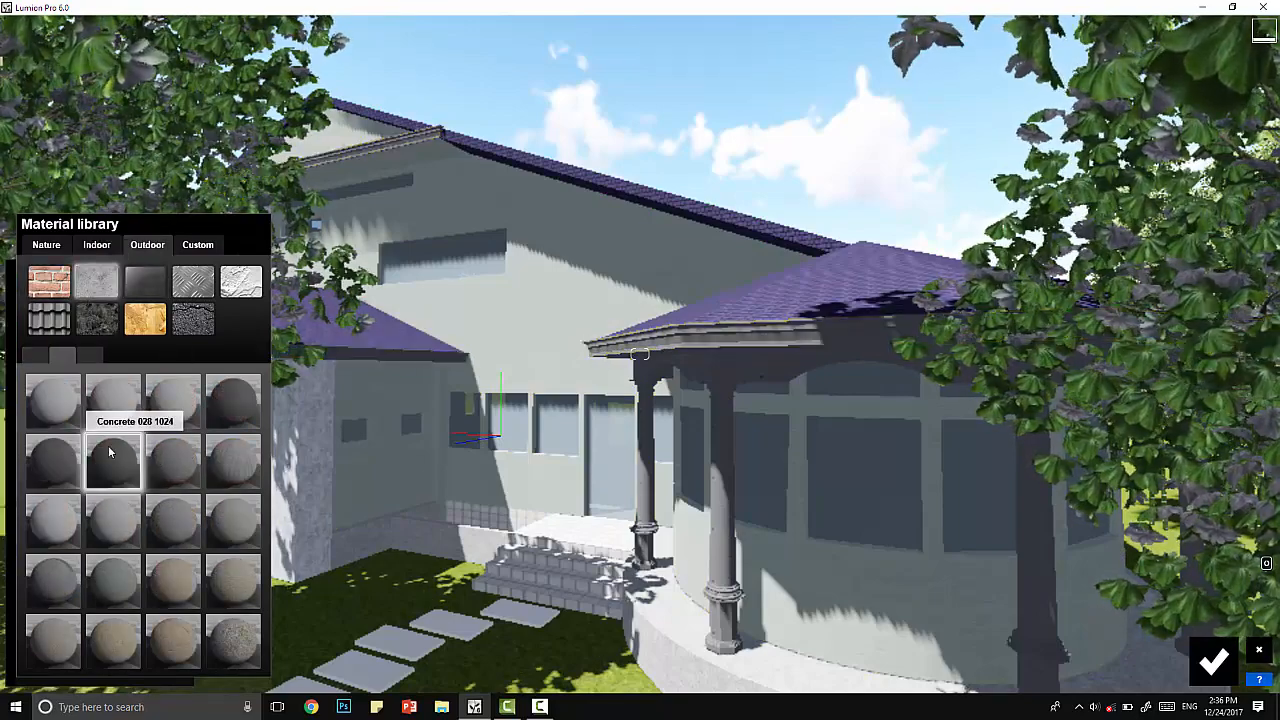
left_click(126, 455)
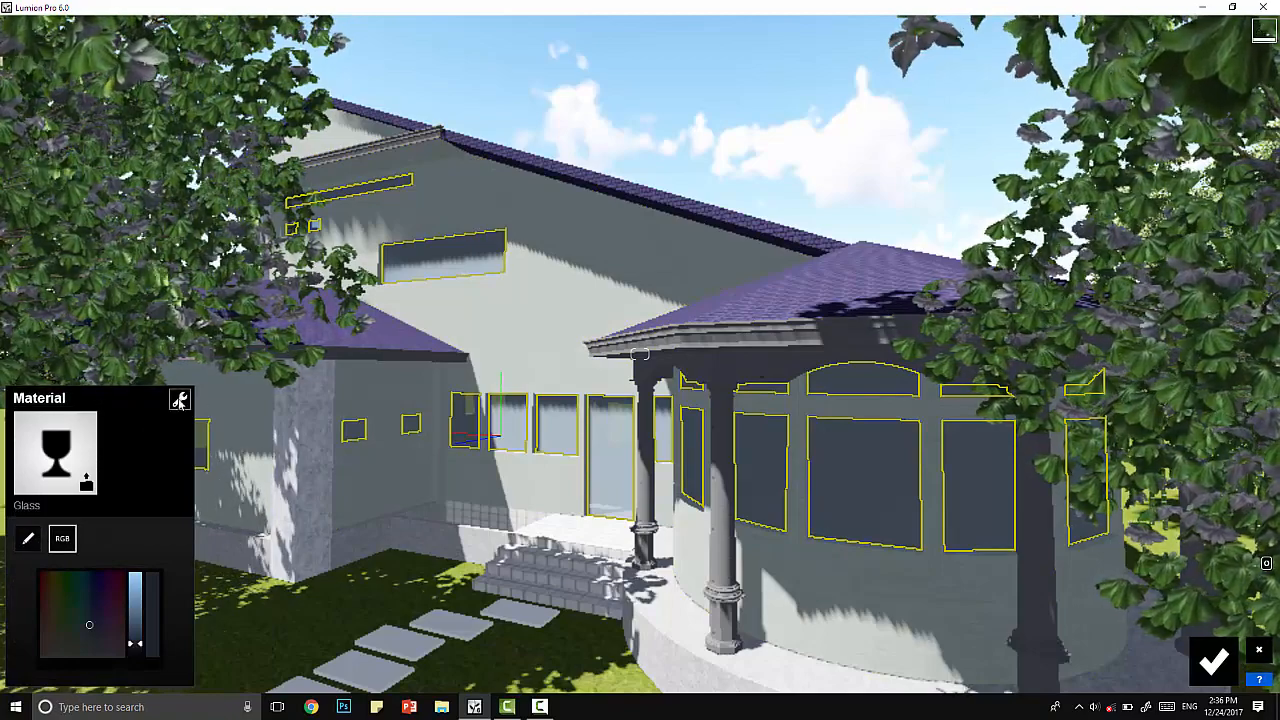
- Try an outdoor architectural glass material on the house windows
left_click(179, 400)
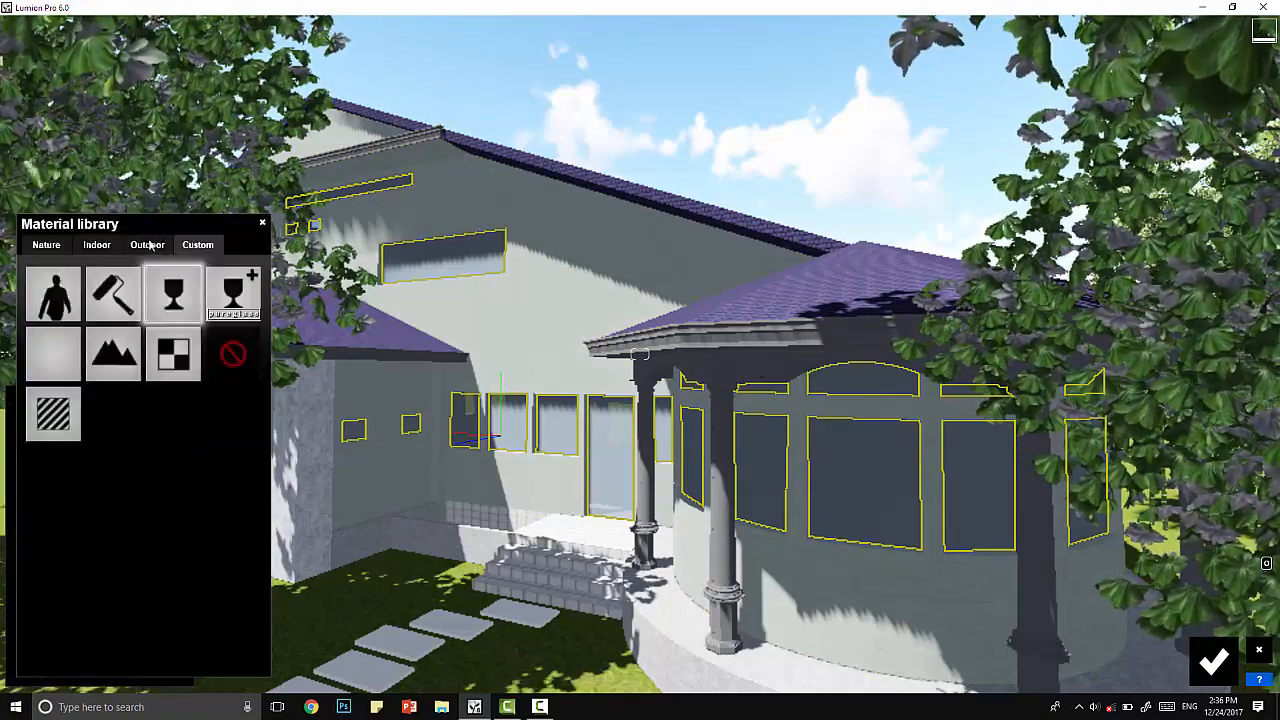
left_click(147, 245)
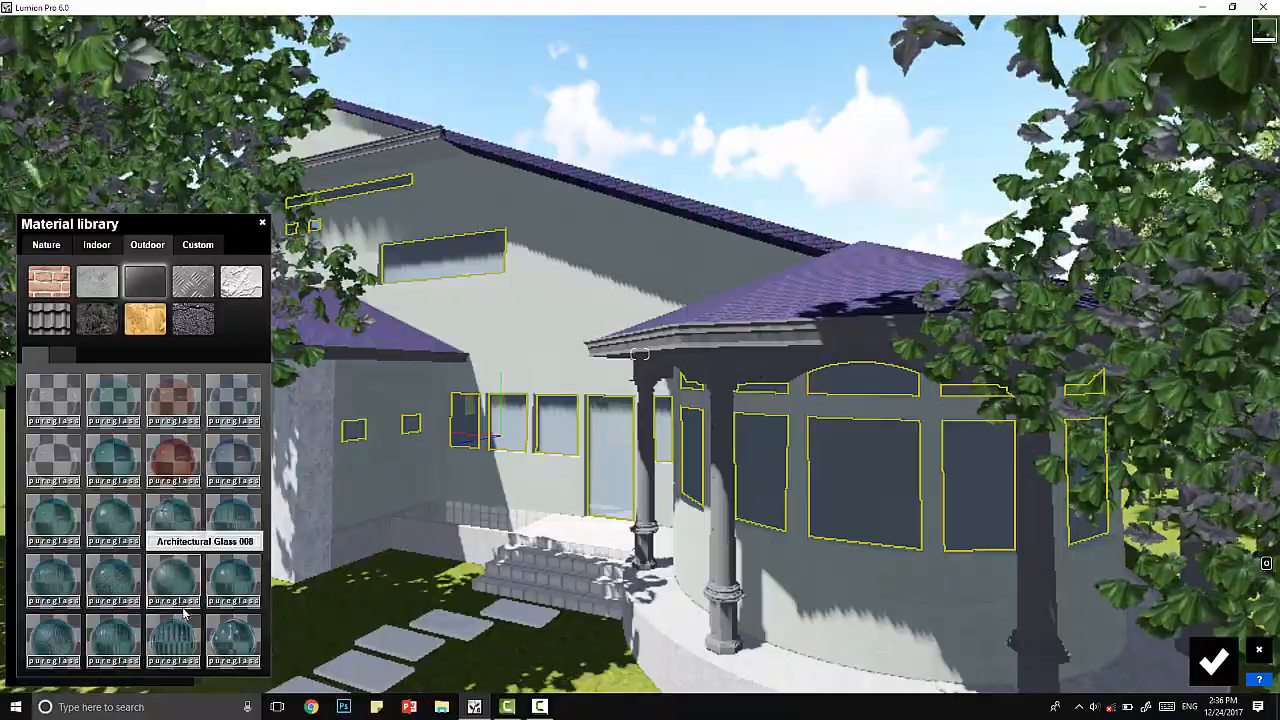
left_click(232, 638)
left_click(389, 475)
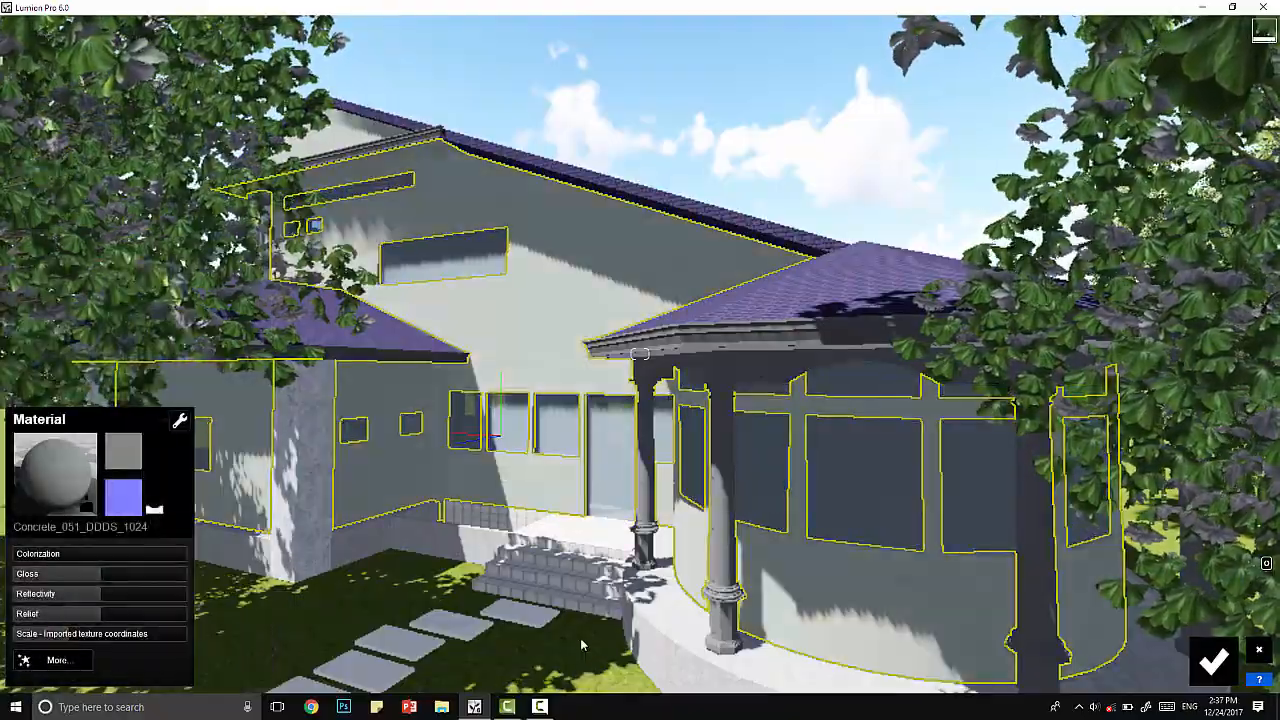
- Place a purple-flowered bush from the Nature Library in front of the textured wall pillar and scale it down to a small shrub
key("s")
right_click_drag(492, 497, 580, 429)
key("s")
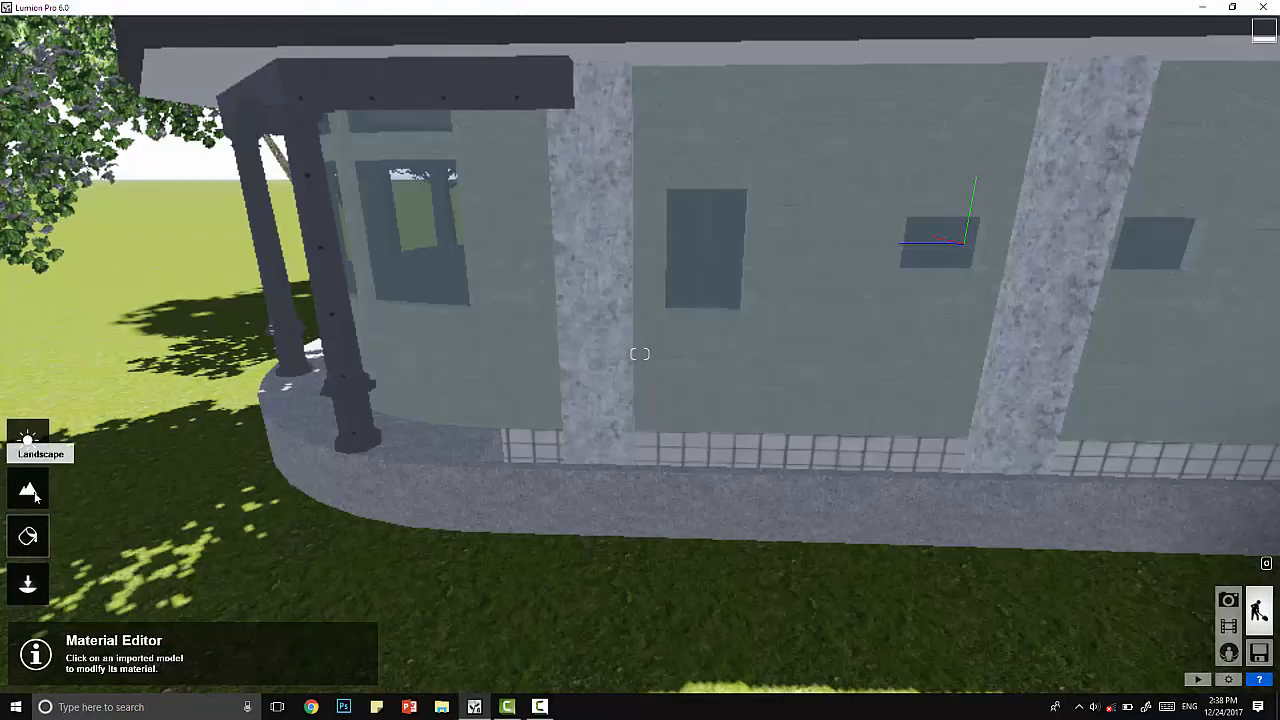
left_click(190, 592)
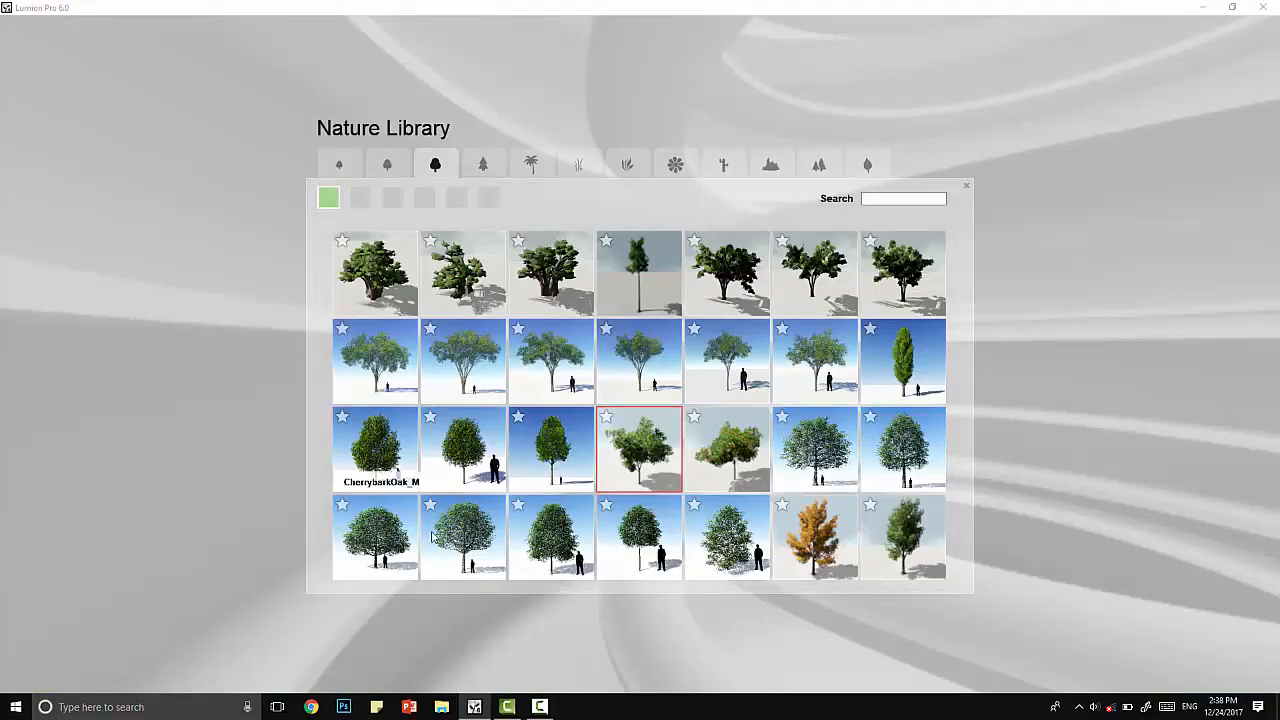
left_click(675, 164)
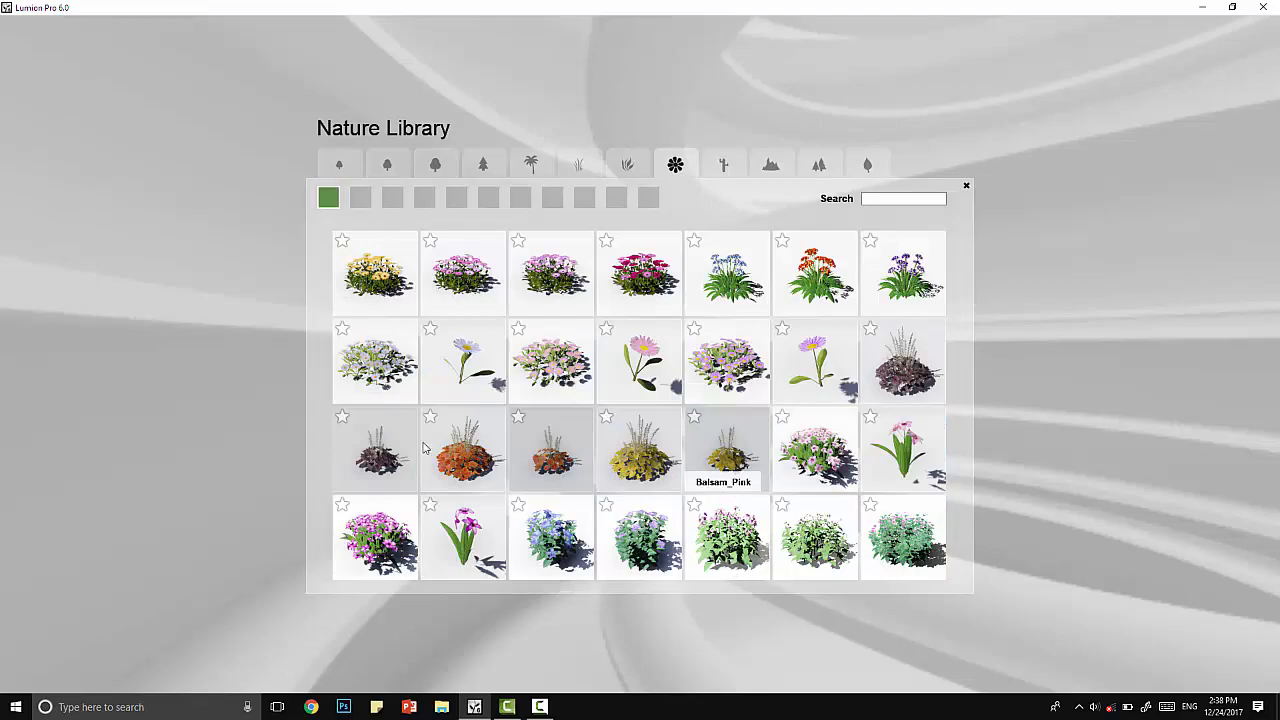
left_click(552, 446)
left_click(547, 503)
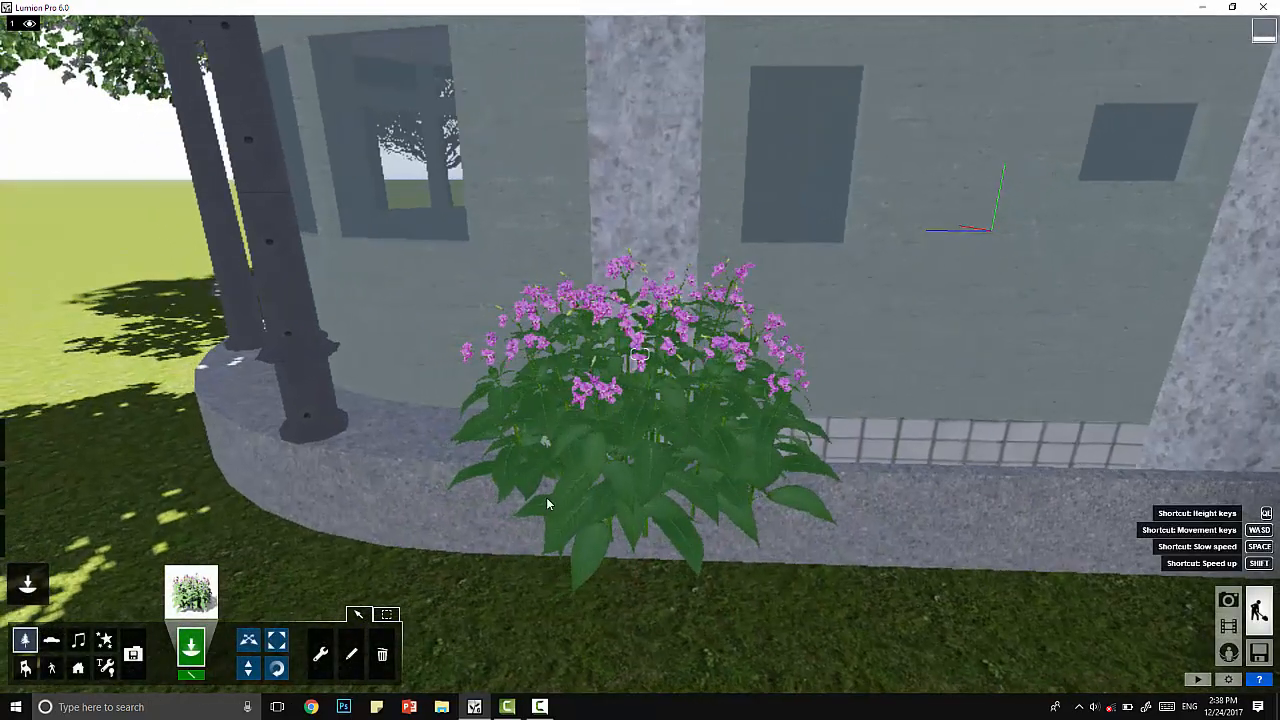
key("l")
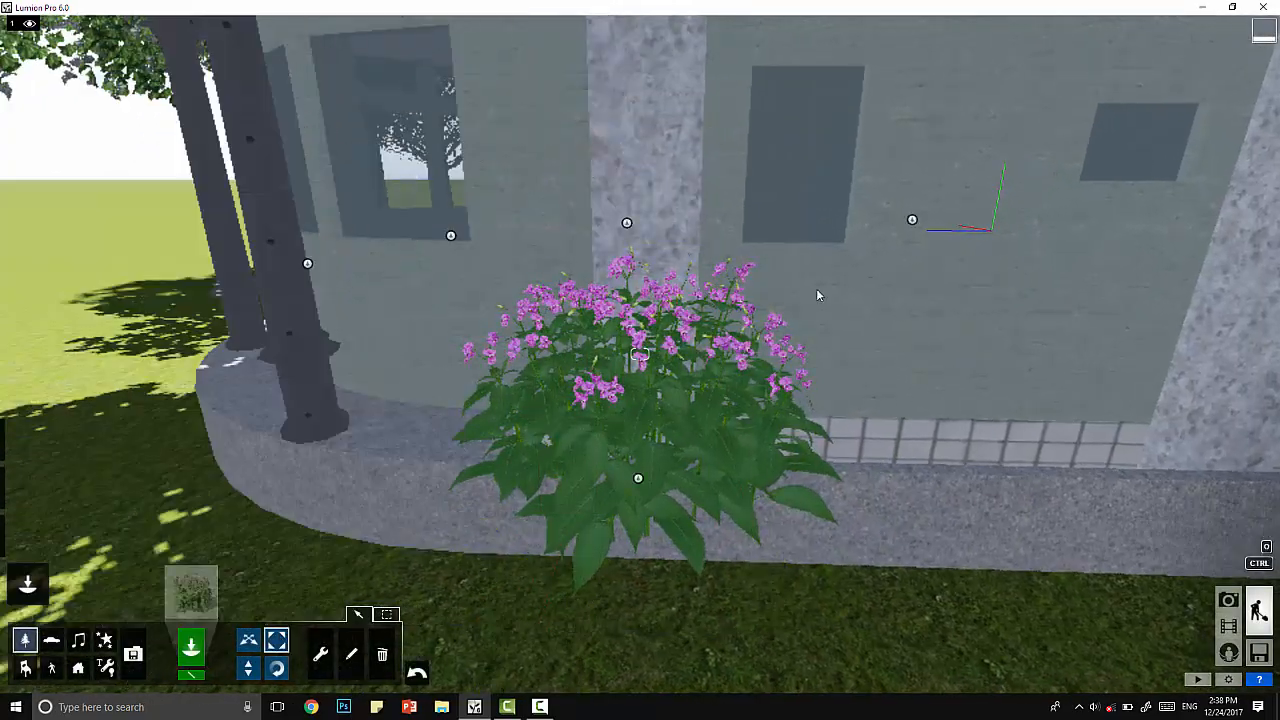
left_click_drag(638, 478, 643, 515)
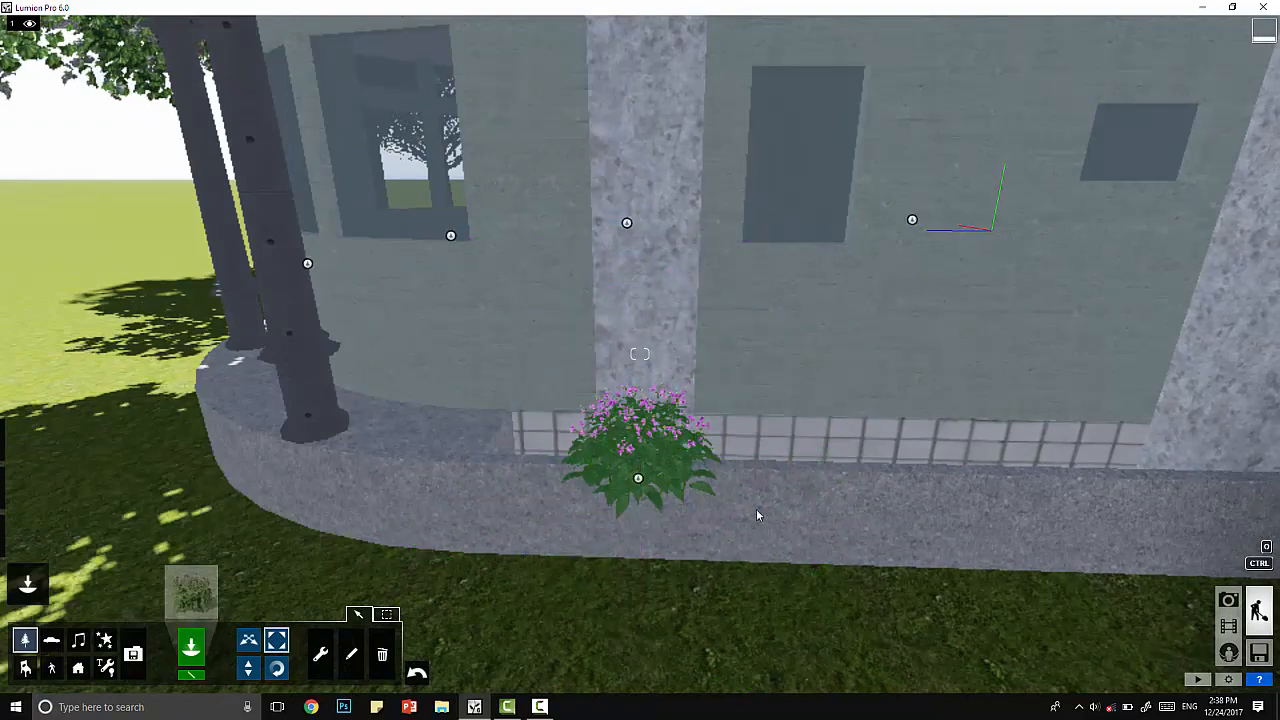
- Try raising the terrain inside the planter strip beside the wall pillar and undo the change
scroll(756, 515, "up", 5)
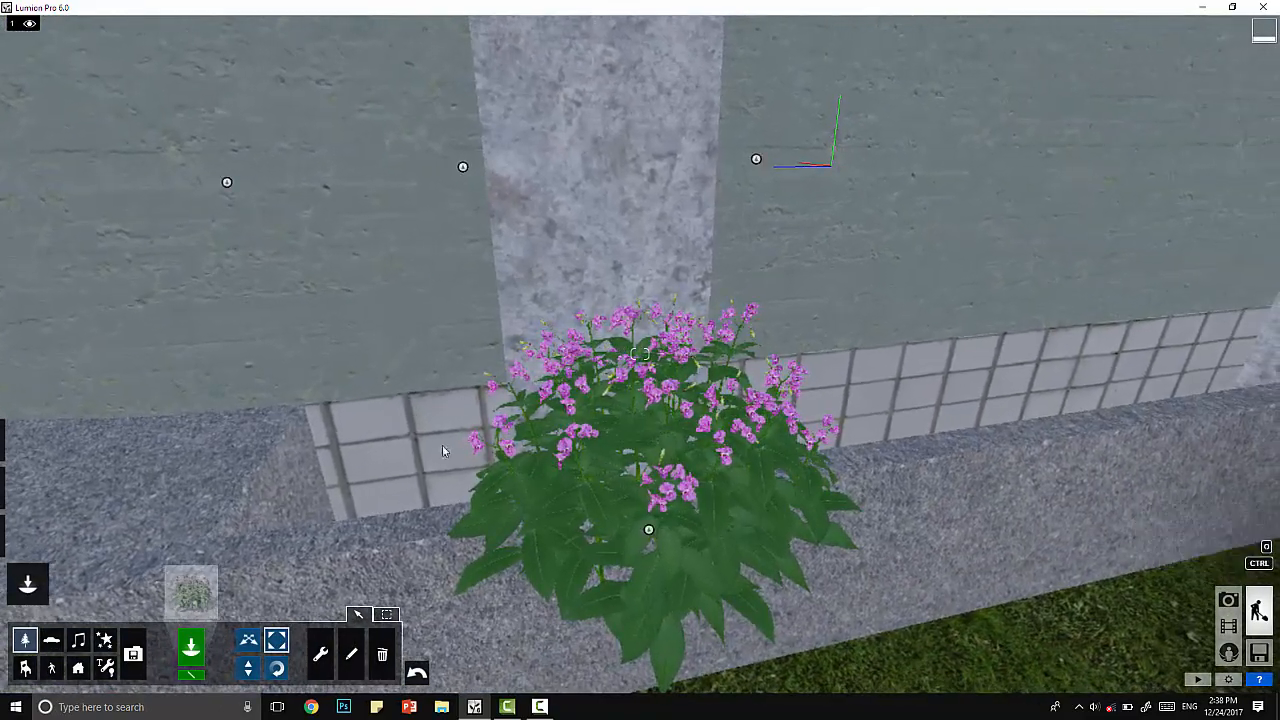
right_click_drag(442, 451, 491, 474)
key("a")
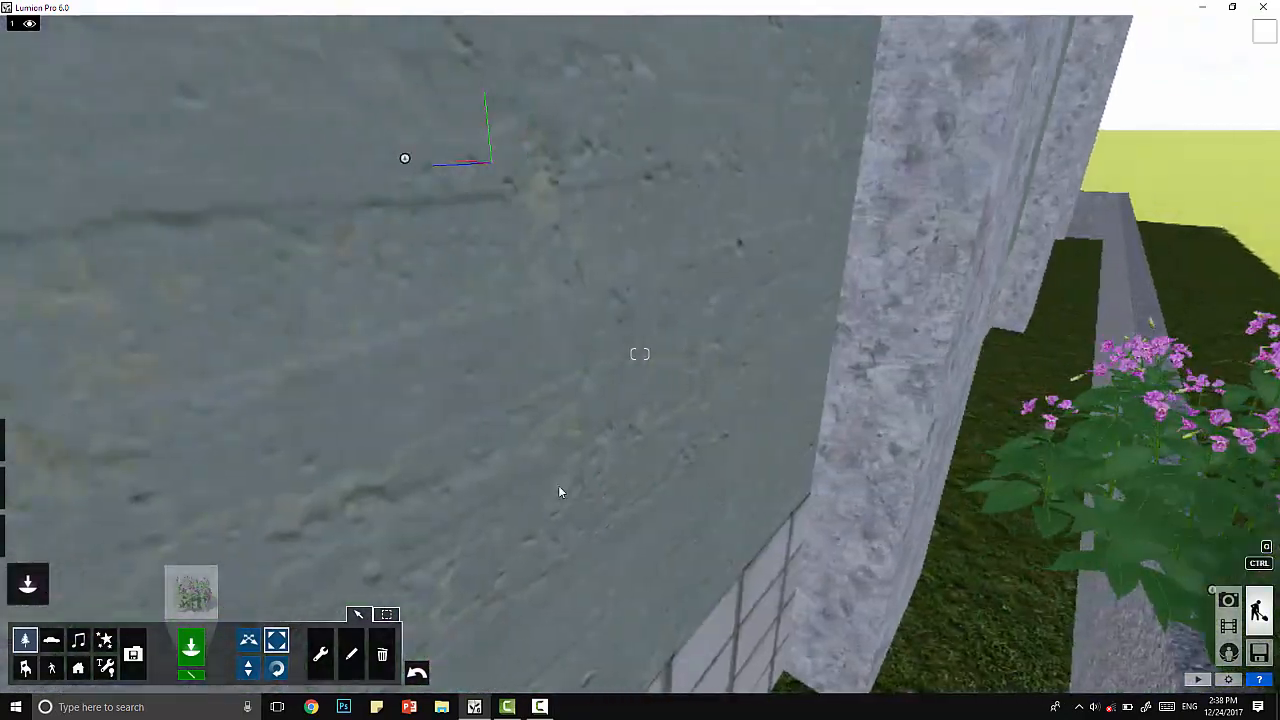
key("s")
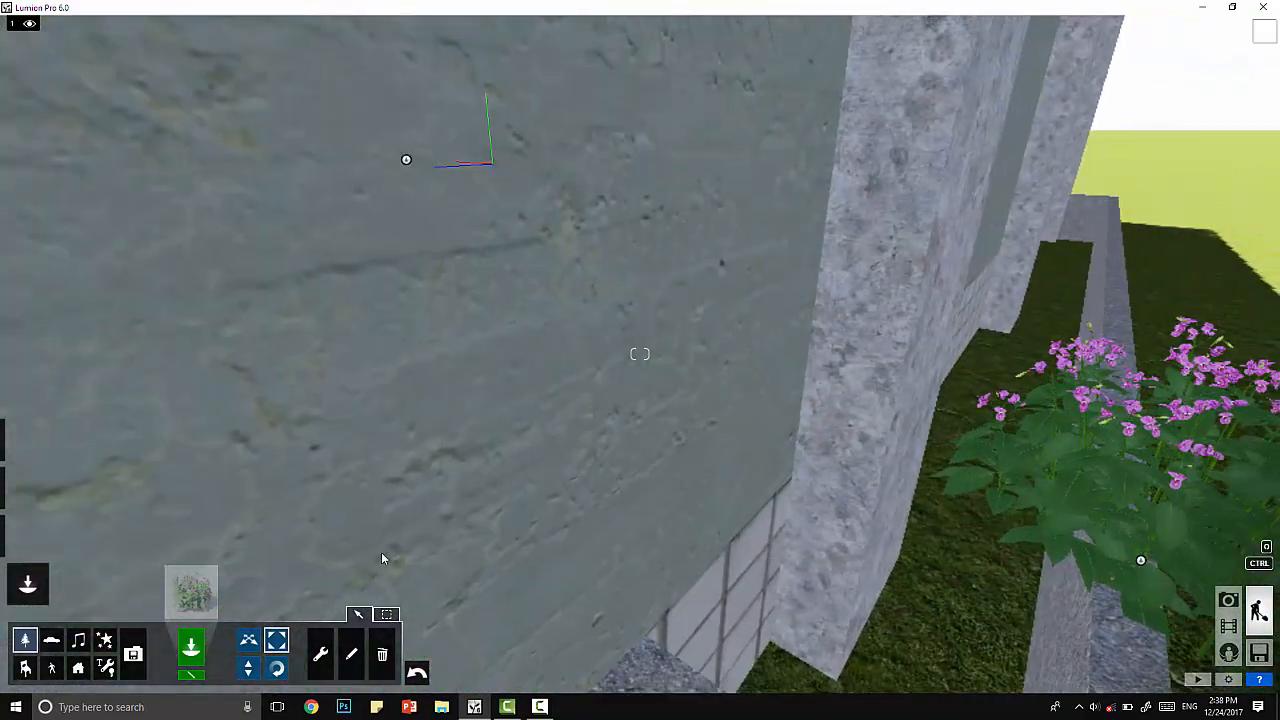
right_click_drag(462, 593, 474, 668)
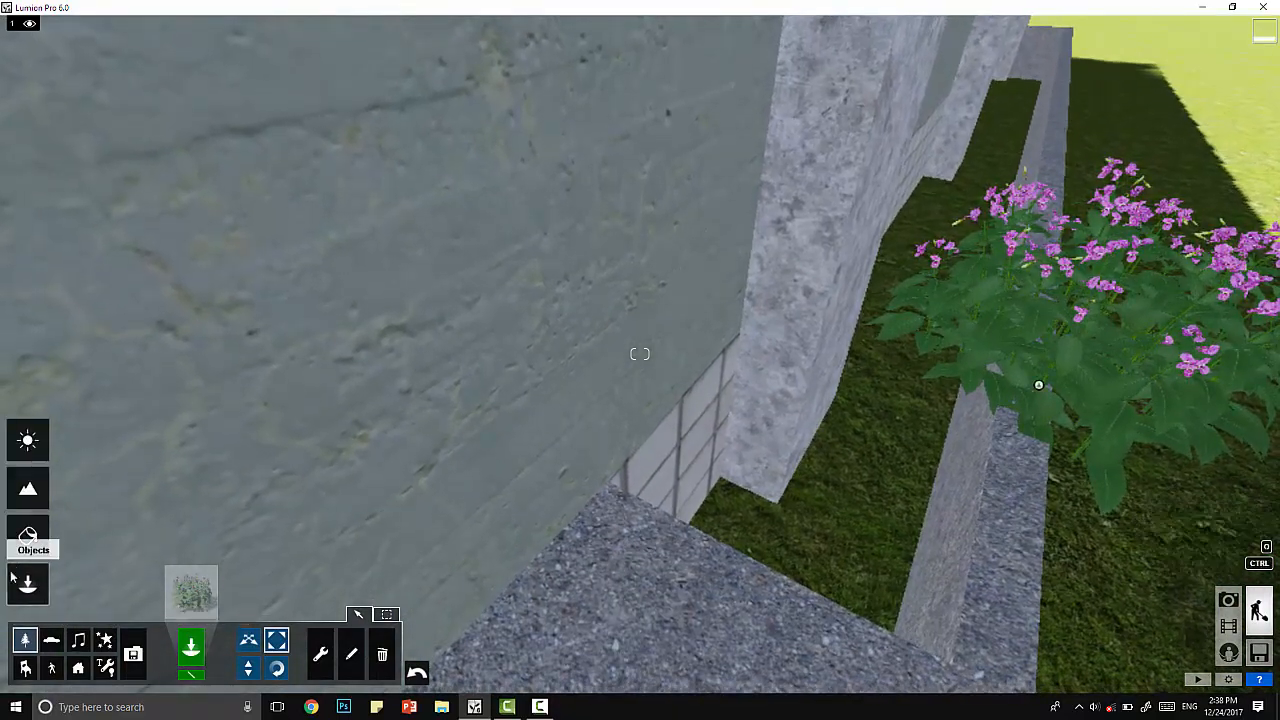
left_click(28, 488)
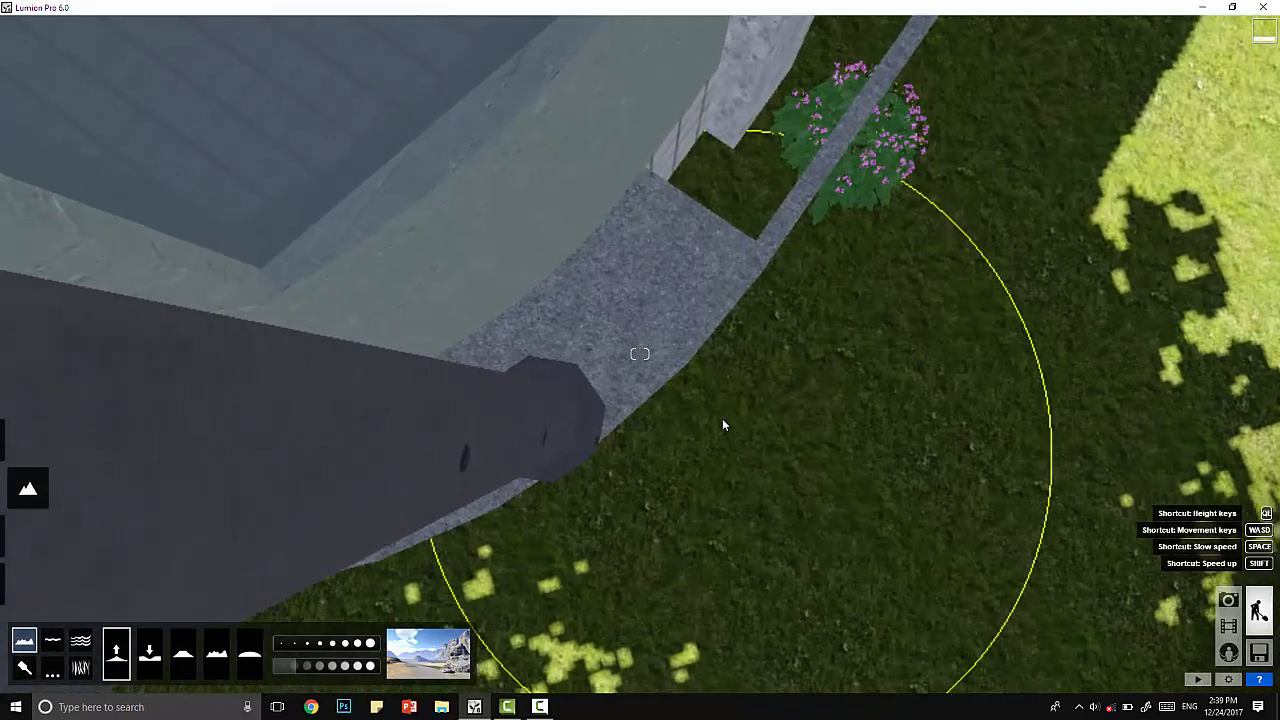
right_click_drag(723, 423, 510, 508)
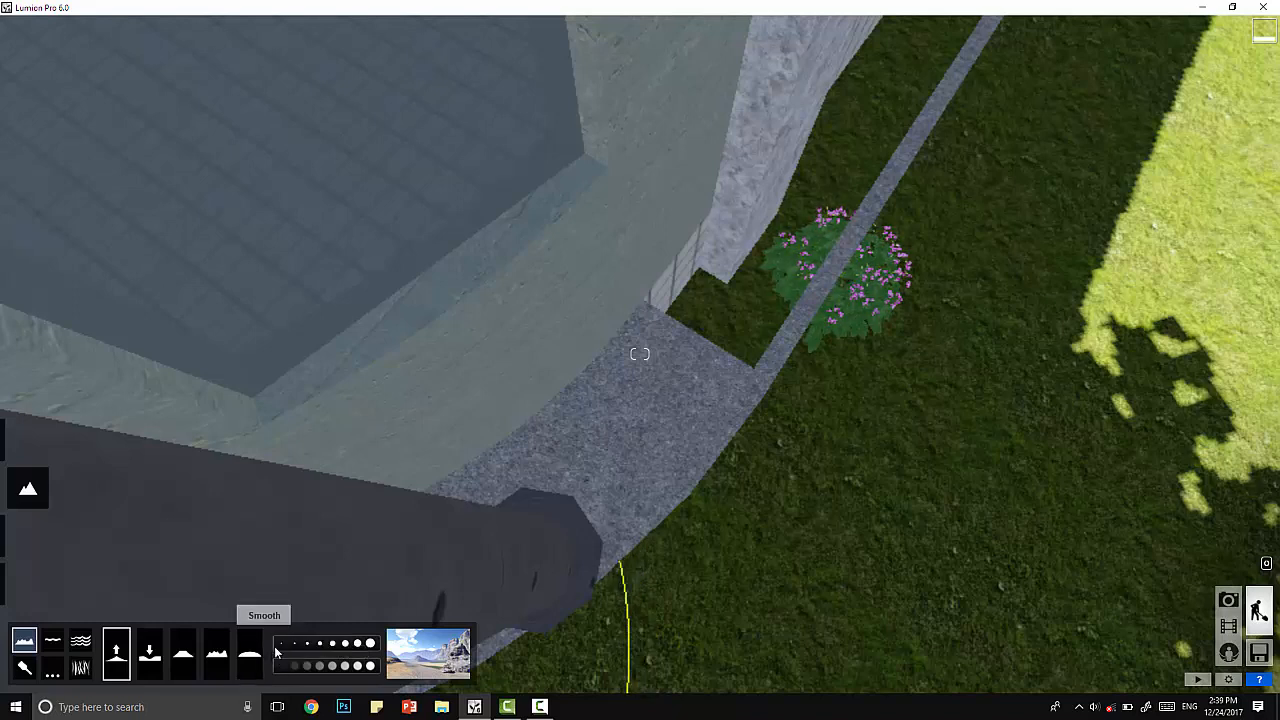
left_click(688, 317)
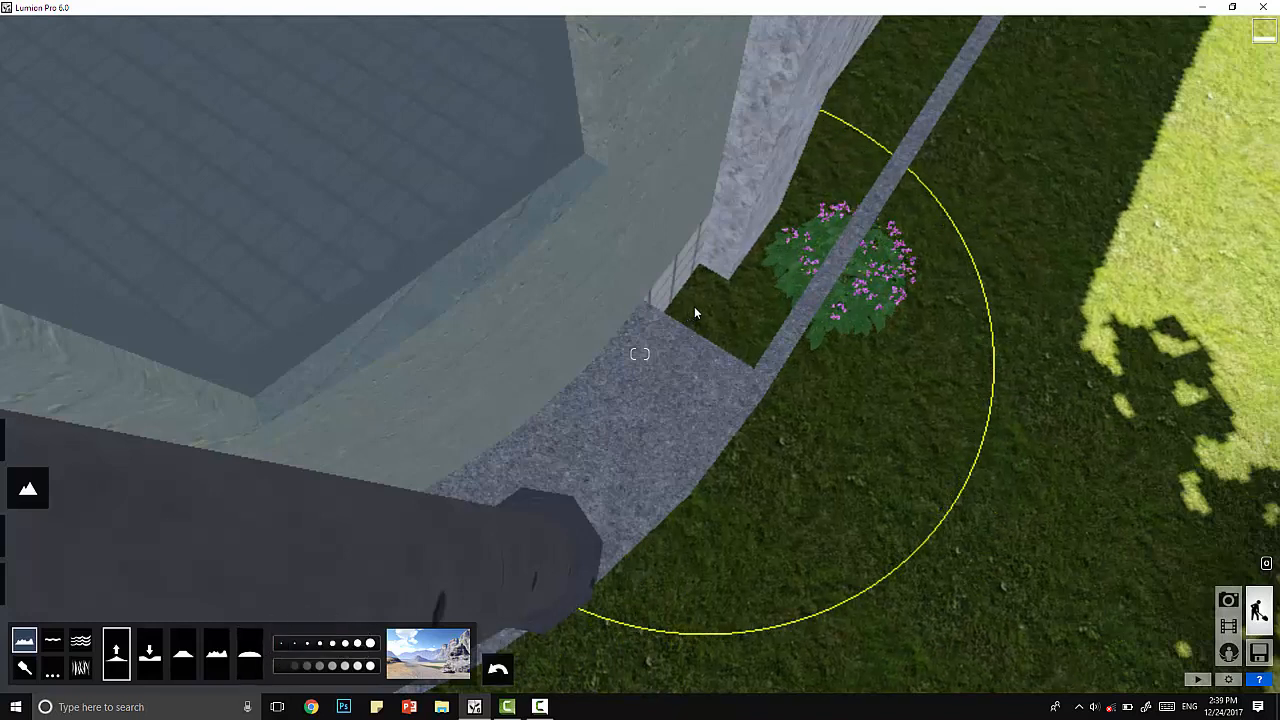
left_click(497, 676)
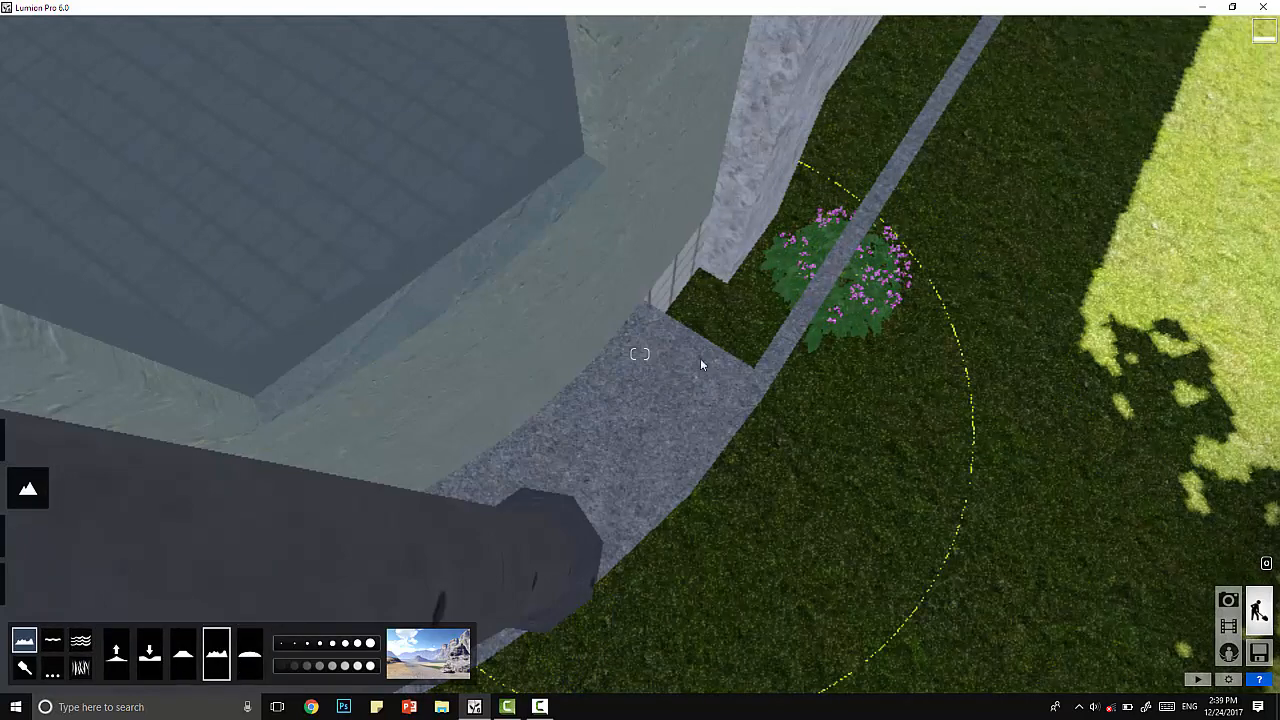
- Level the terrain around the near end of the planter and raise the ground inside it
mouse_move(700, 364)
left_mouse_down()
mouse_move(768, 288)
mouse_move(824, 310)
mouse_move(805, 365)
left_mouse_up()
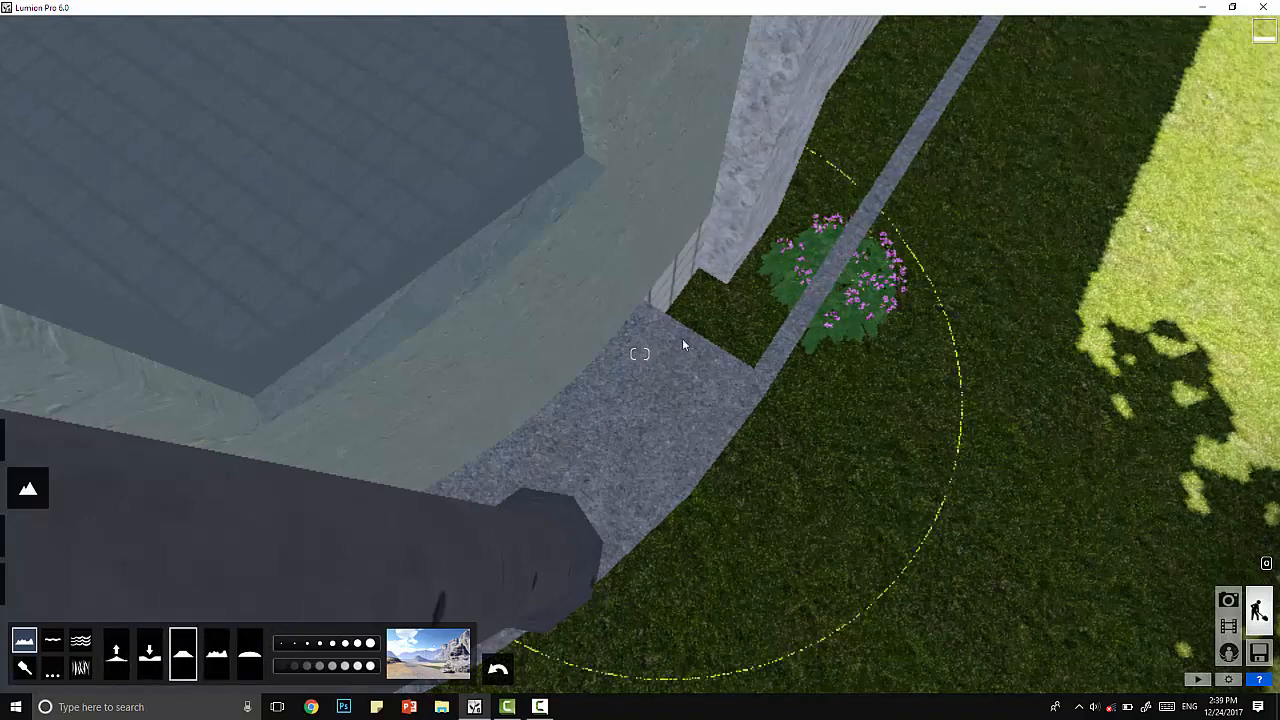
left_click(116, 654)
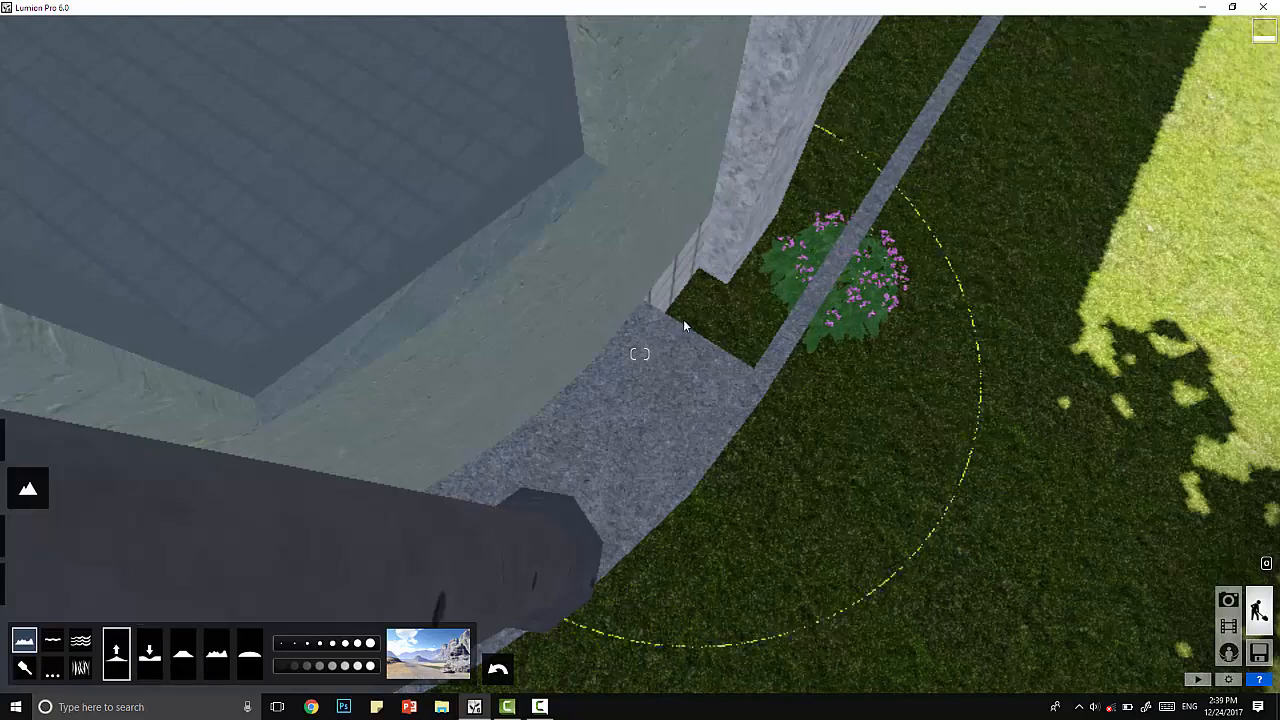
mouse_move(684, 325)
left_mouse_down()
mouse_move(698, 298)
mouse_move(727, 287)
mouse_move(727, 317)
left_mouse_up()
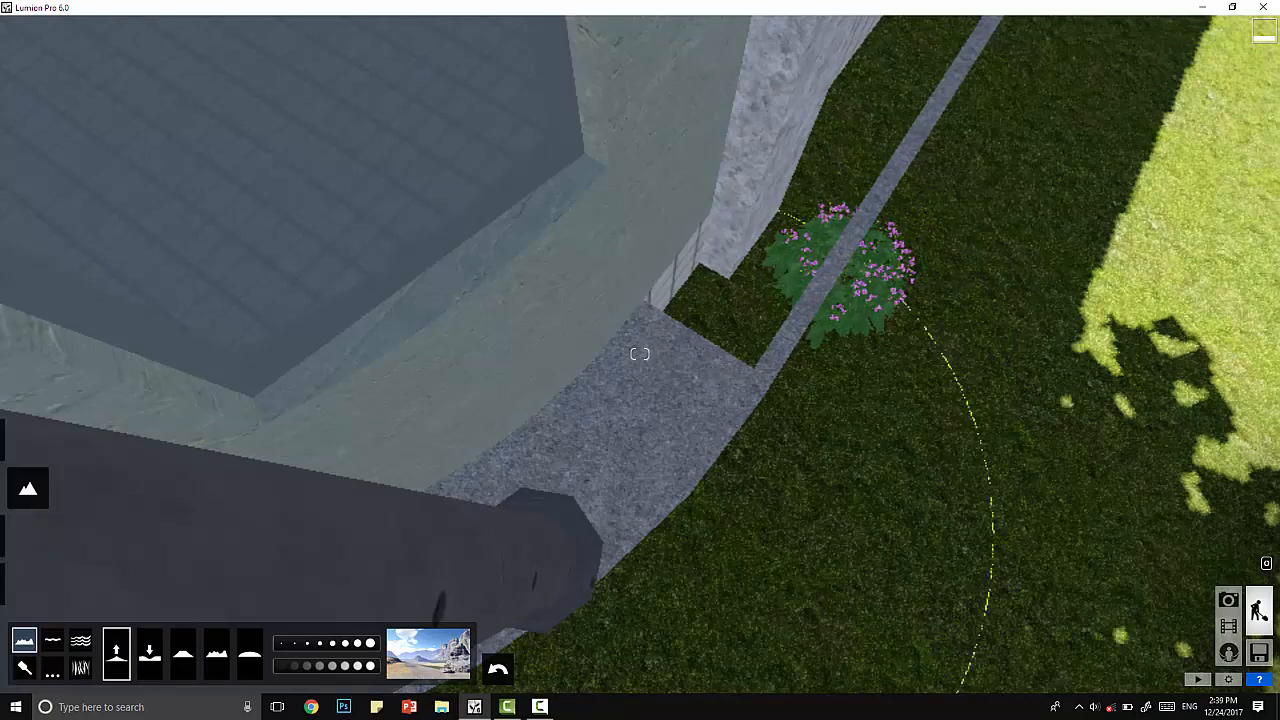
- Raise the terrain along the planter strip between the low granite wall and the side of the house
right_click_drag(639, 536, 697, 674)
key("s")
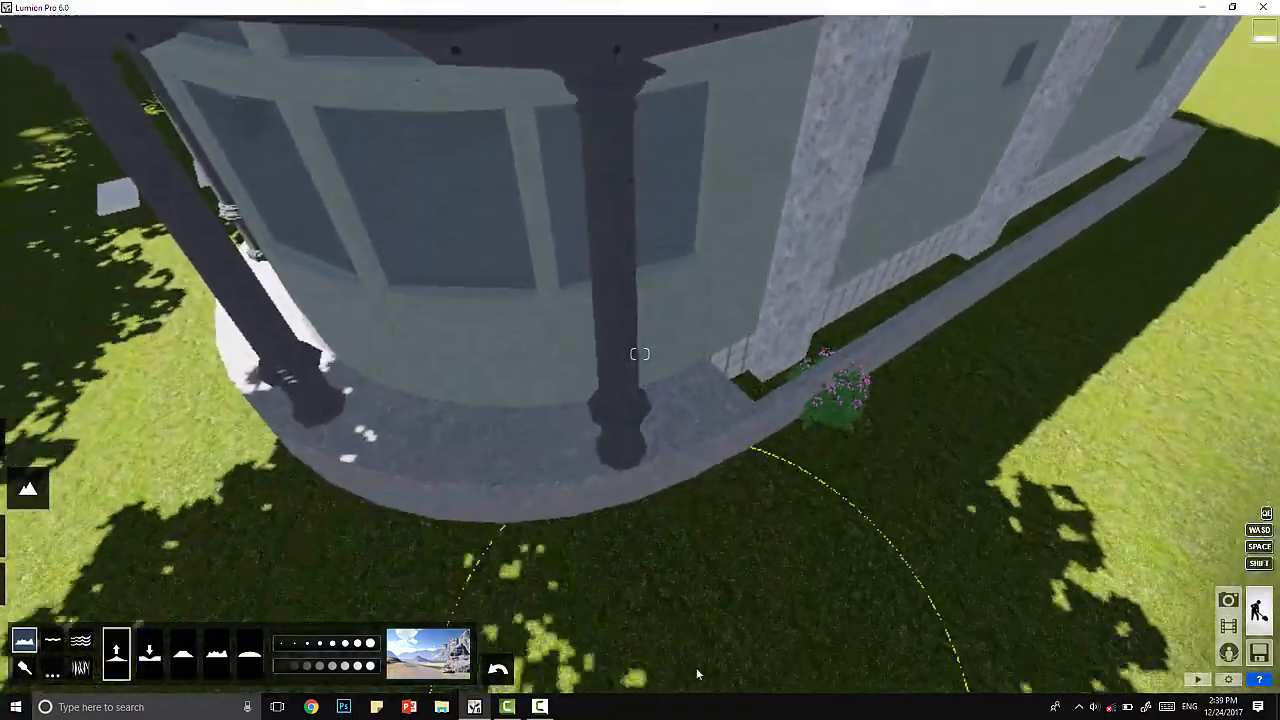
key("w")
right_click_drag(780, 560, 831, 646)
key("s")
key("w")
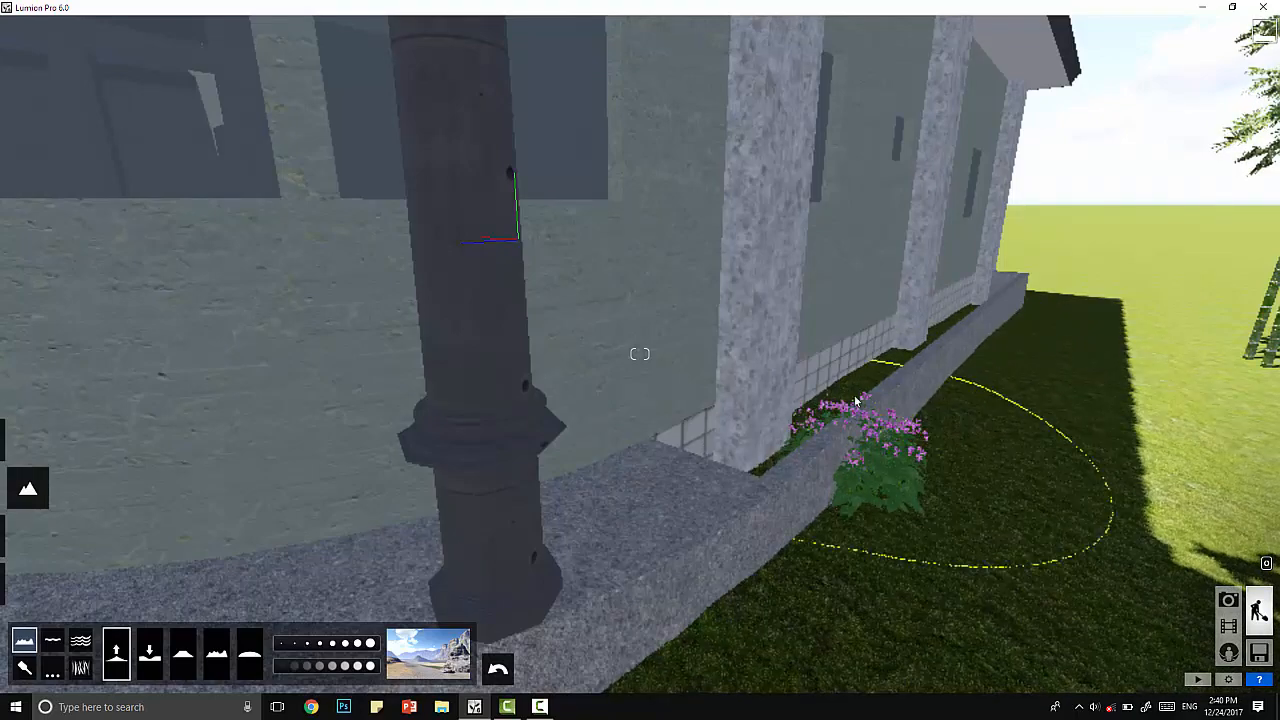
mouse_move(997, 329)
left_mouse_down()
mouse_move(914, 374)
mouse_move(977, 309)
mouse_move(840, 331)
mouse_move(820, 390)
left_mouse_up()
left_click(150, 653)
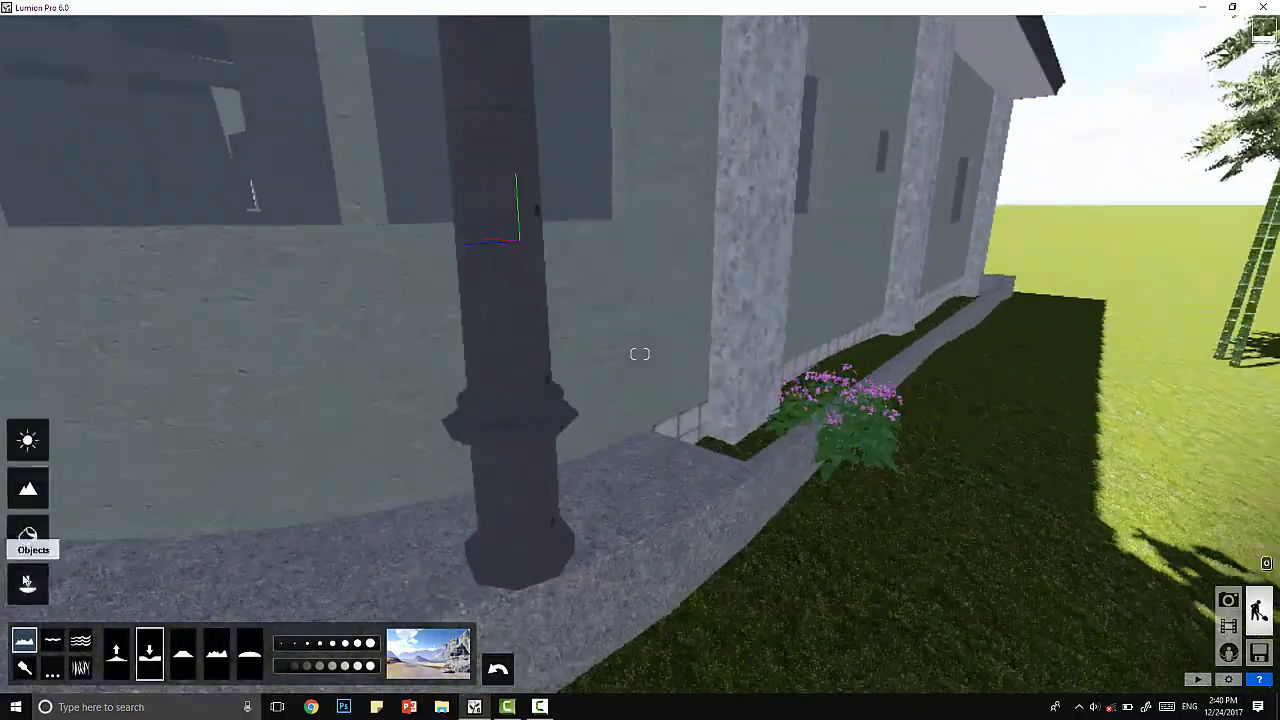
- Move the purple-flowered shrub into the near end of the planter in front of the wall pillar
left_click(28, 583)
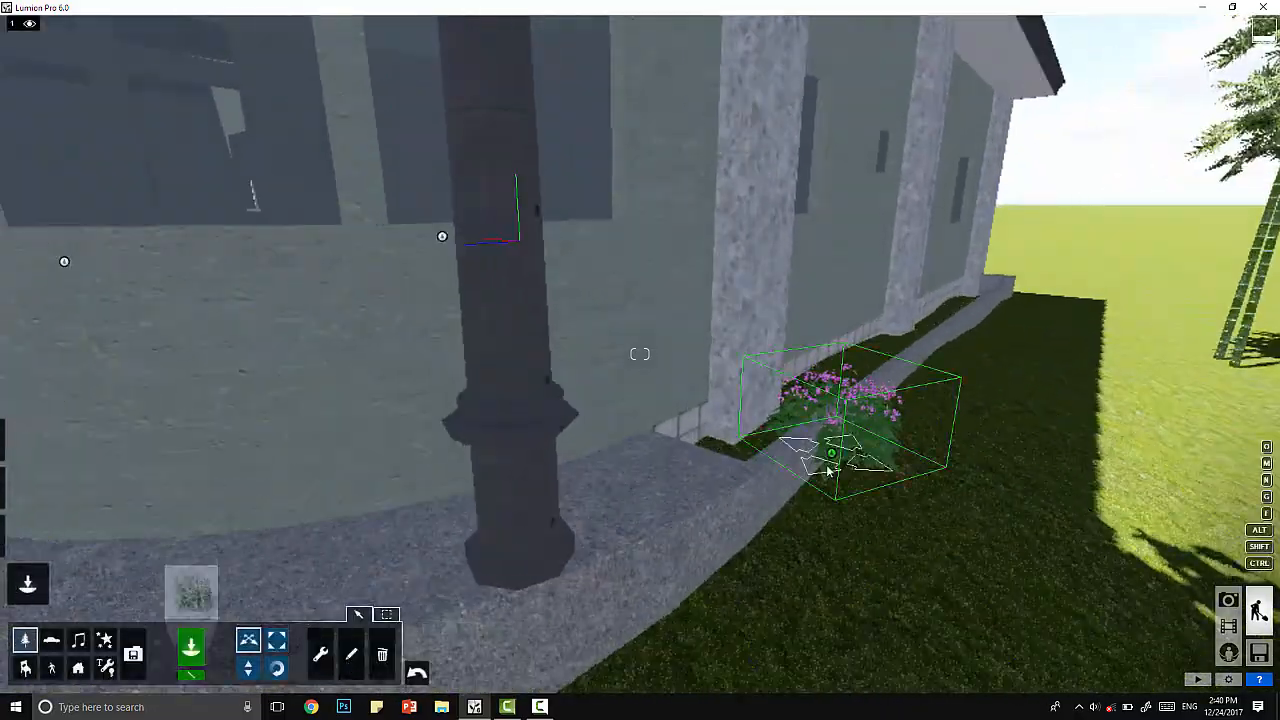
left_click_drag(829, 440, 720, 432)
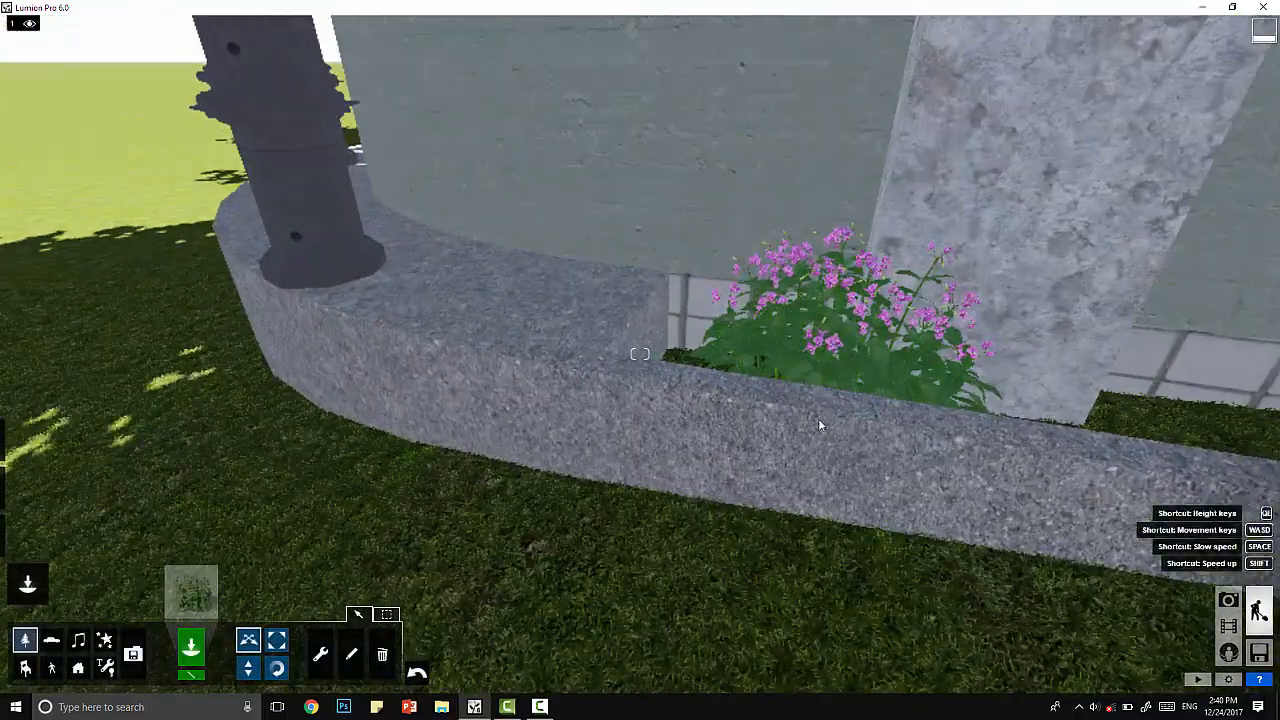
scroll(716, 400, "up", 3)
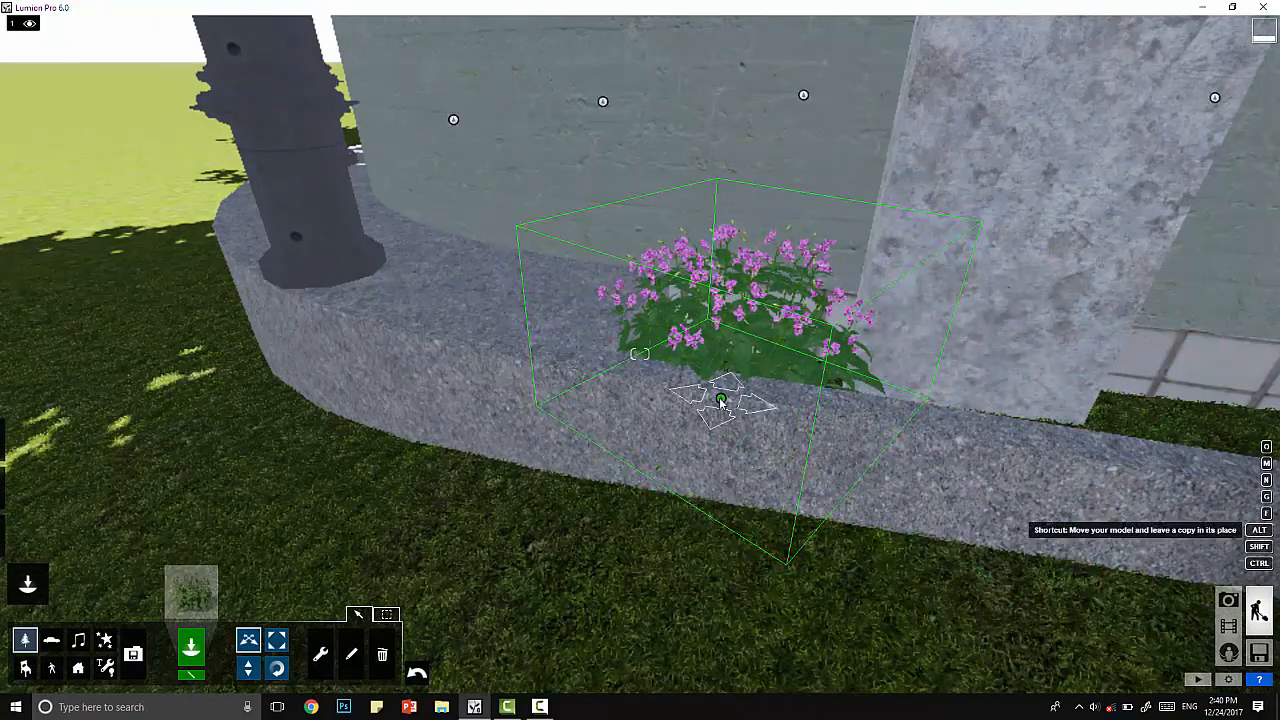
- Copy the purple-flowered shrub several times along the planter up to the next wall pillar
left_click_drag(721, 401, 985, 410, "alt")
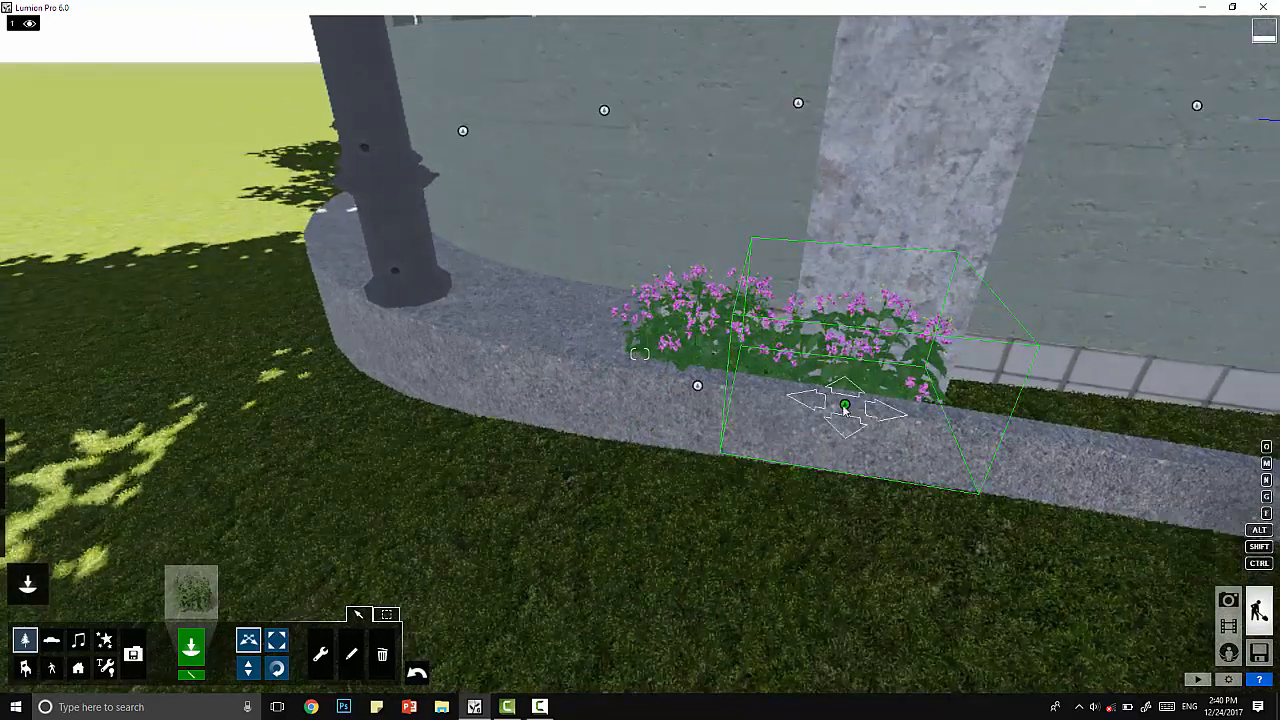
left_click_drag(845, 408, 996, 447)
right_click_drag(996, 448, 470, 343)
left_click_drag(517, 381, 955, 437, "alt")
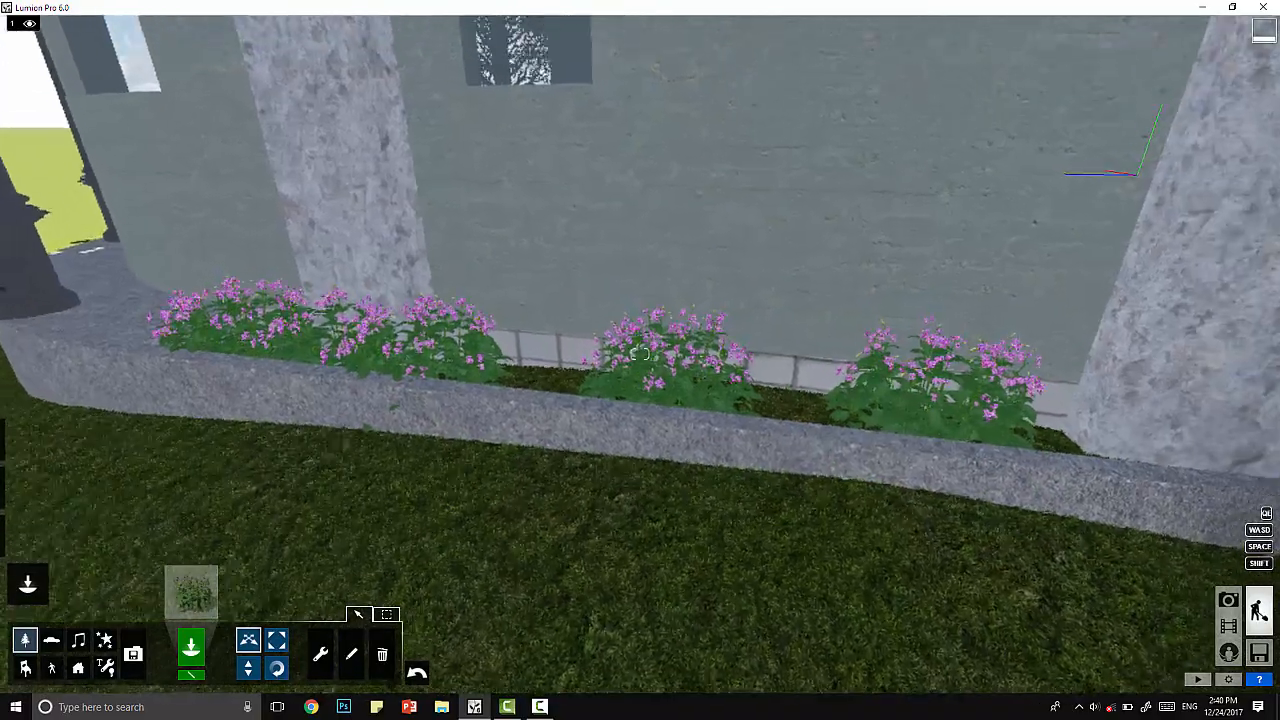
- Place a lavender-like plant from the Nature Library between the planter's shrubs and scale it up slightly
left_click(191, 590)
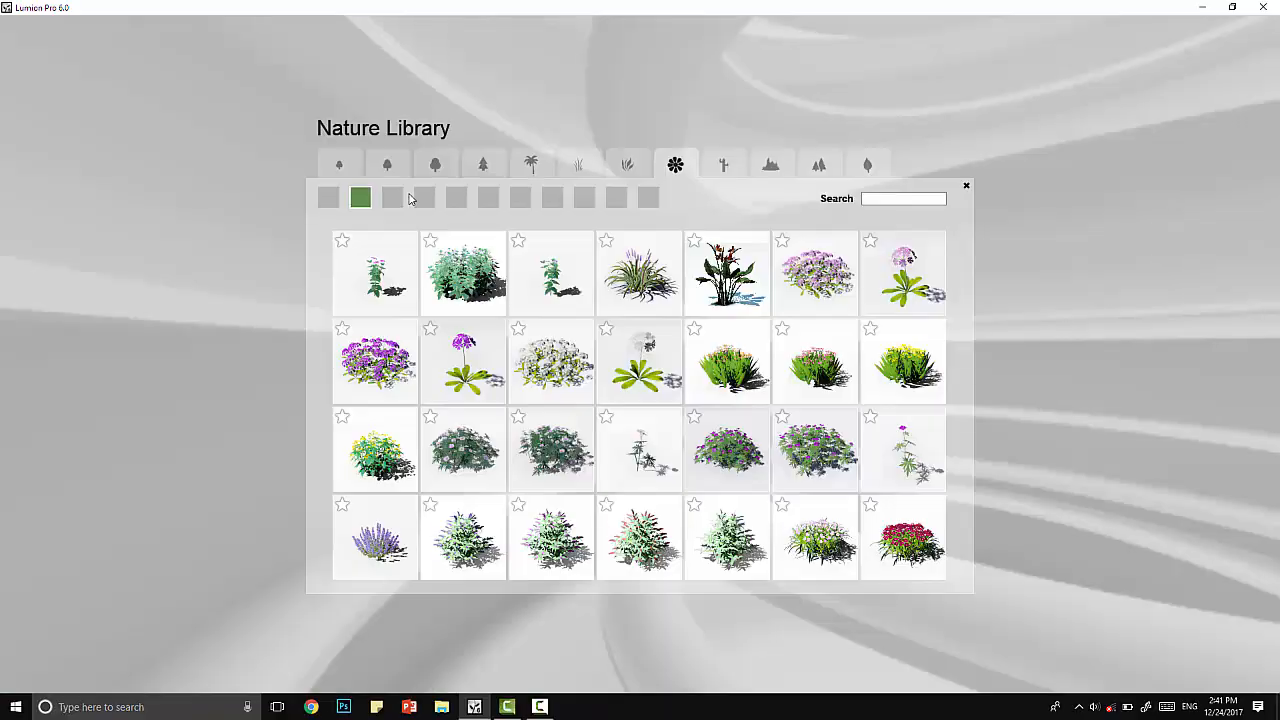
left_click(376, 535)
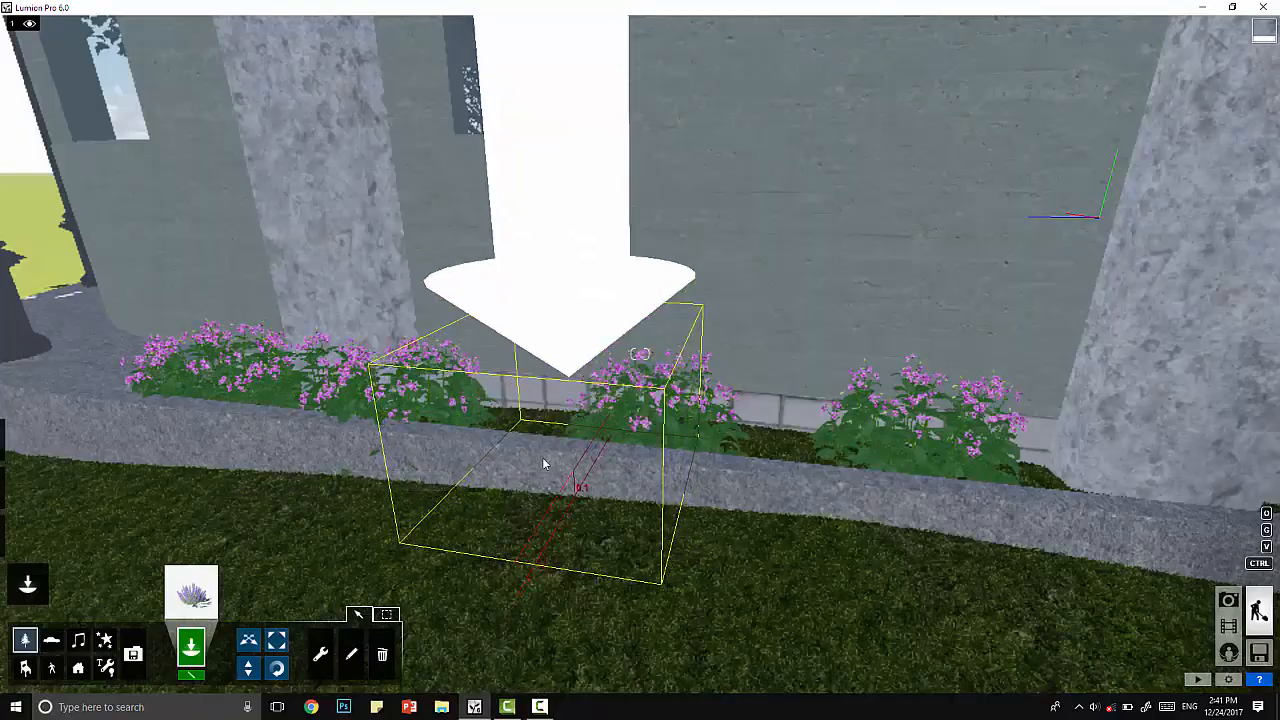
left_click(516, 428)
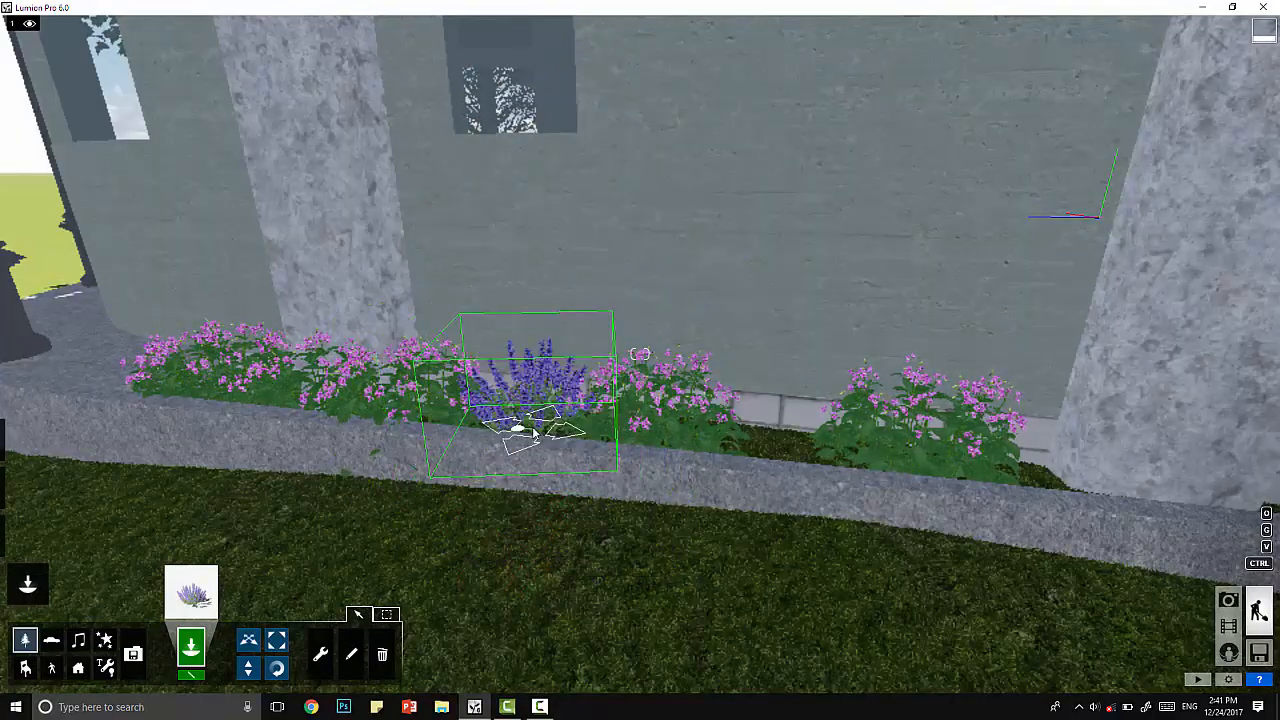
left_click(276, 640)
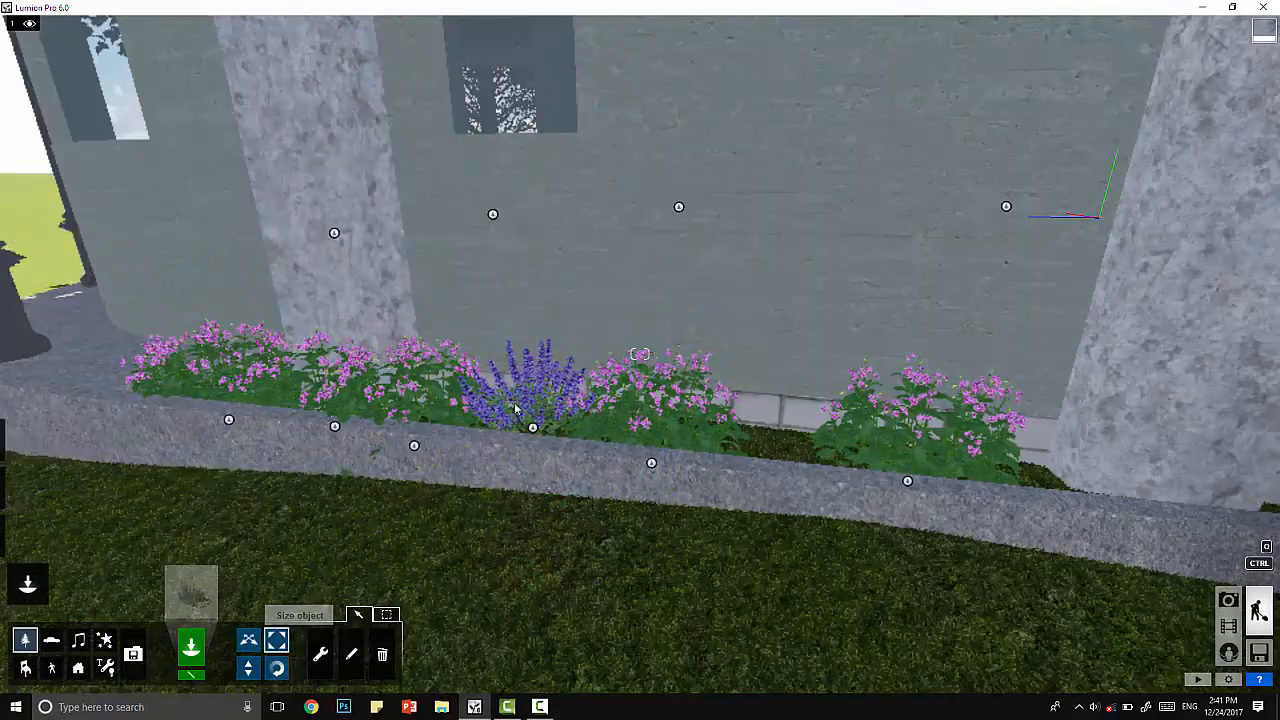
left_click_drag(534, 428, 538, 395)
- Add more lavender-like plants between the shrubs and continue the alternating planting past the next wall pillar
left_click(197, 642)
left_click(774, 458)
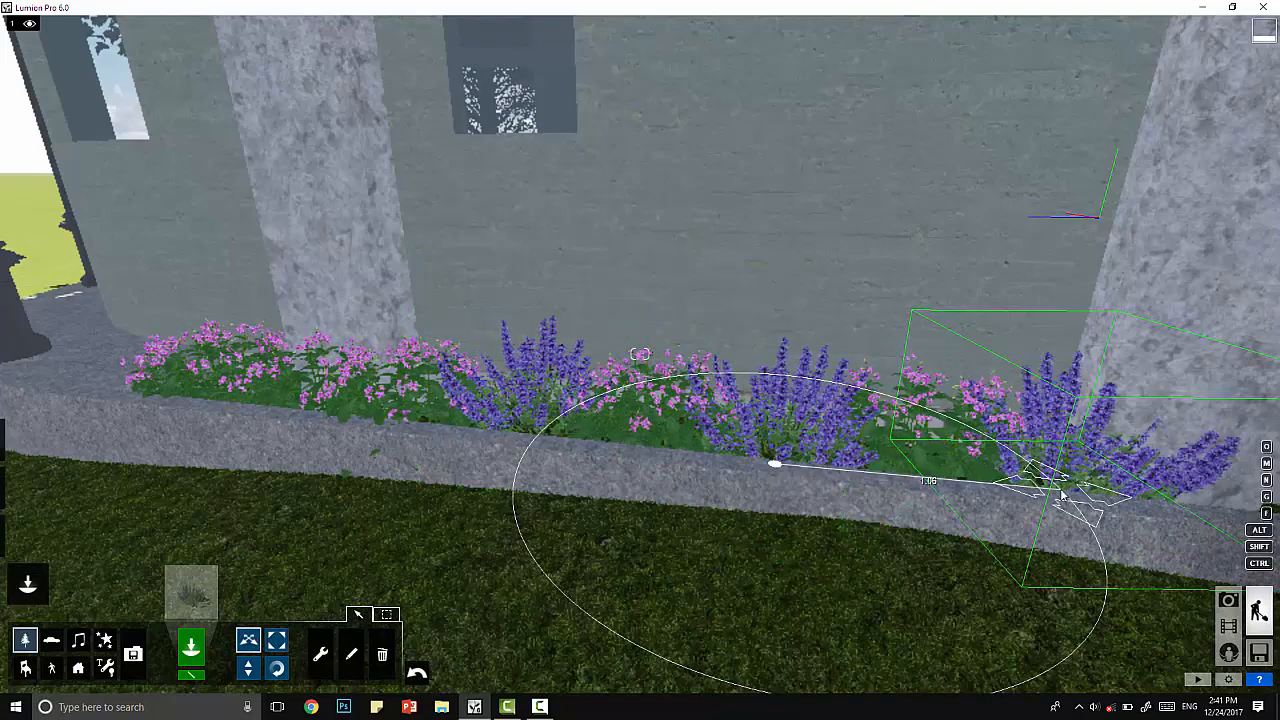
left_click(1063, 495)
key("w")
key("d")
key("s")
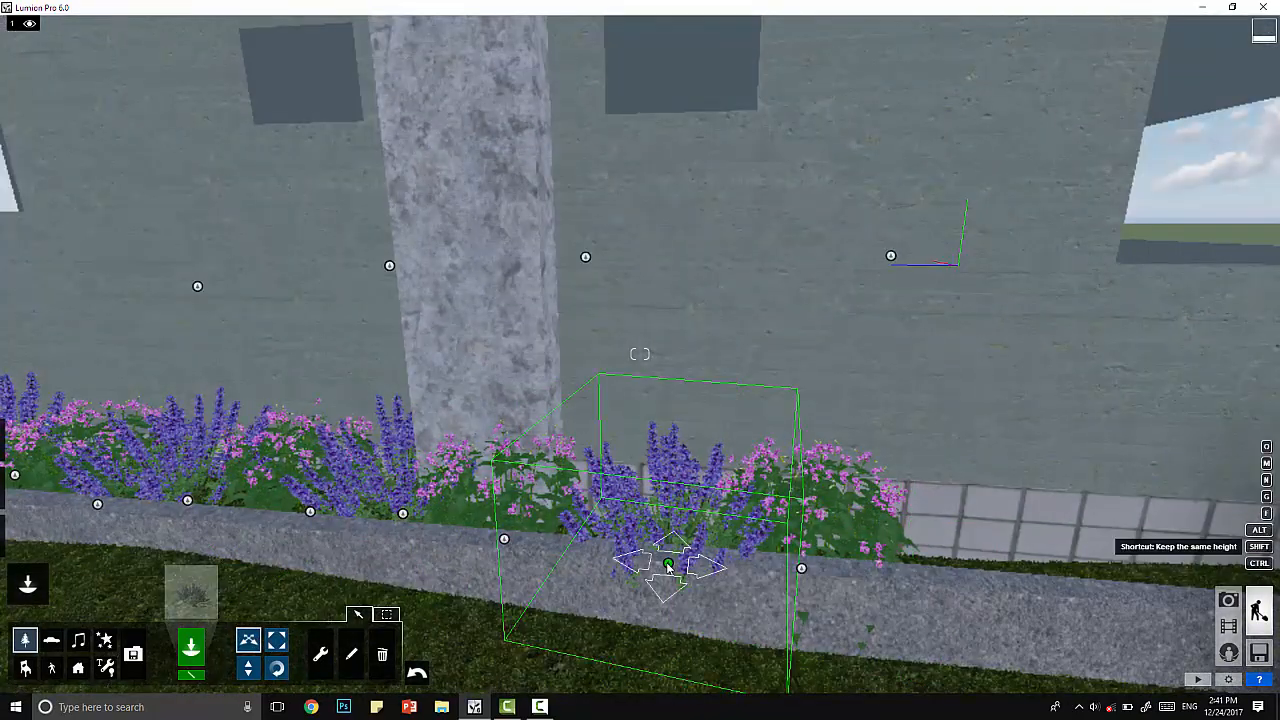
left_click_drag(800, 575, 804, 567)
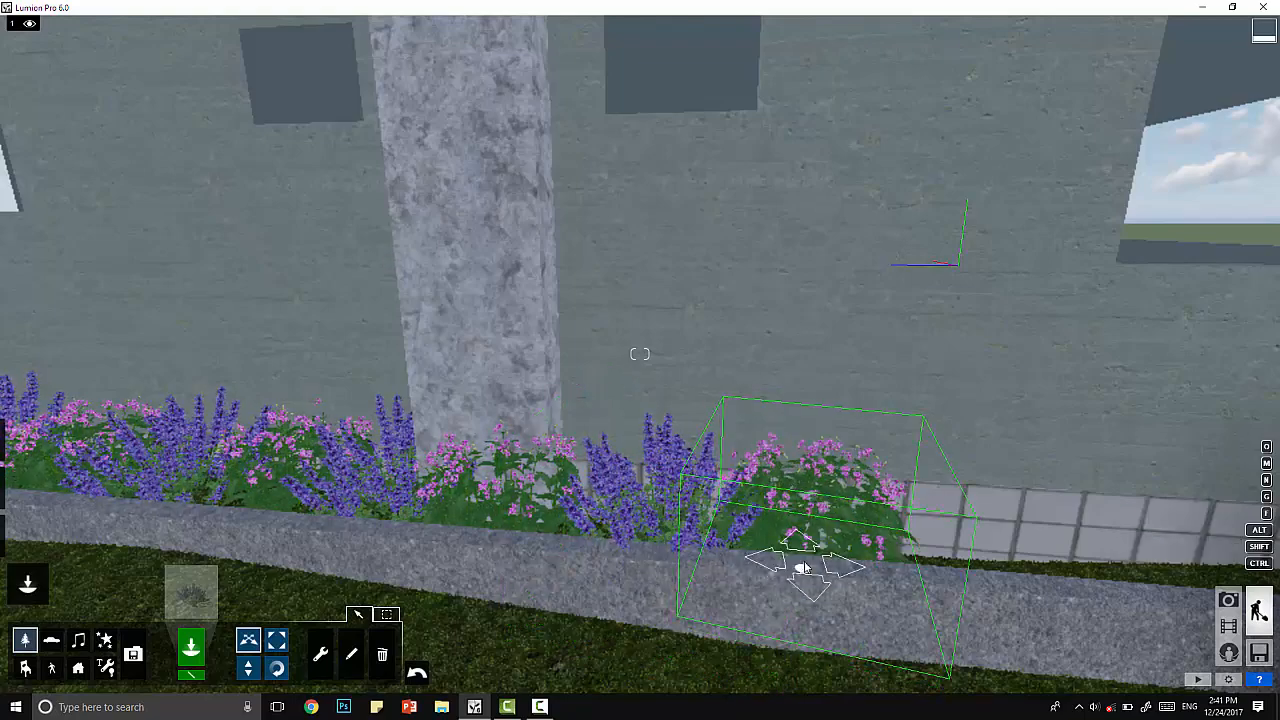
- Extend the alternating row of shrubs and lavender-like plants with further copies below the large window
right_click_drag(645, 572, 711, 538)
key("s")
key("s")
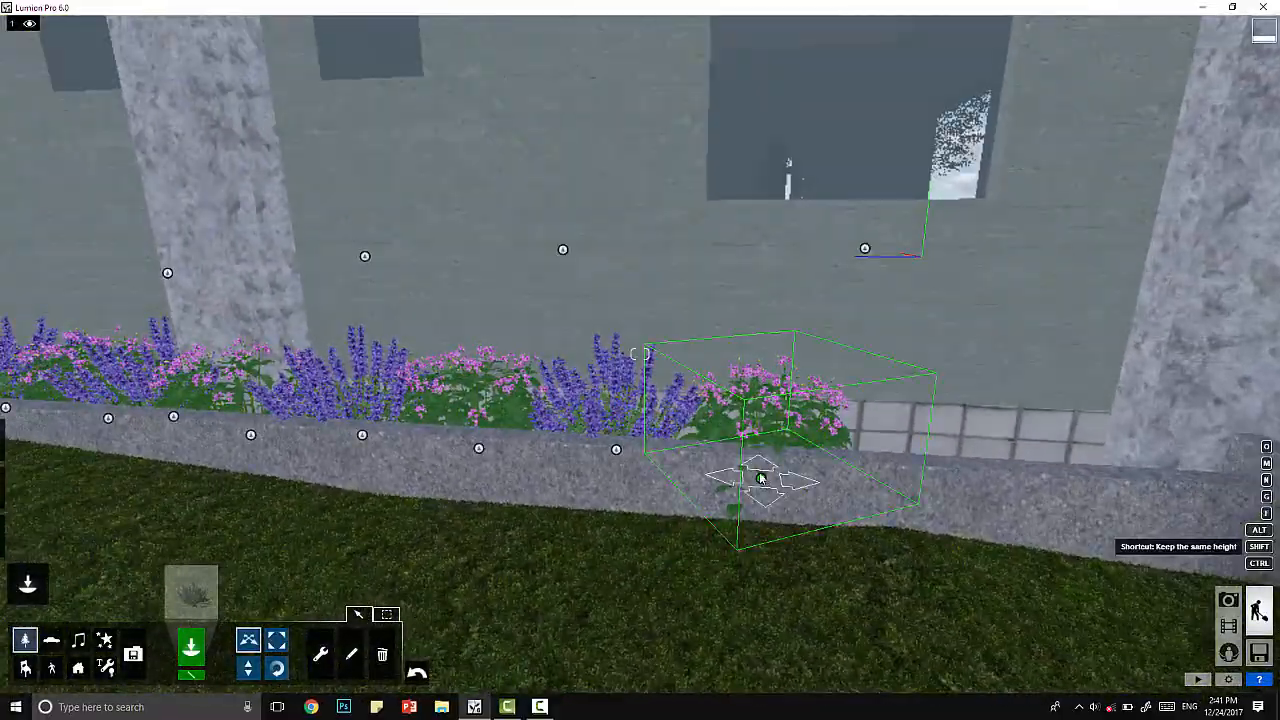
left_click_drag(616, 450, 890, 468)
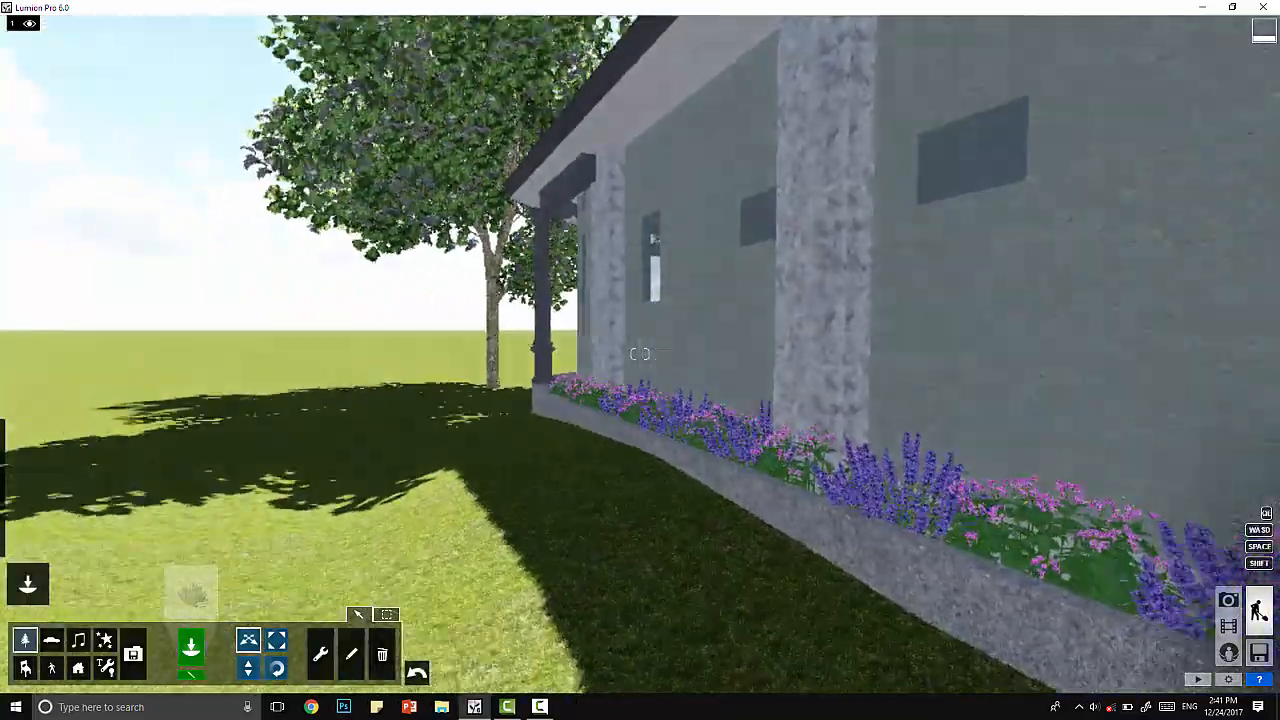
- Fill the far end of the planter beside the corner pillar with more copies of the flowering plants
mouse_move(652, 422)
right_mouse_down()
mouse_move(631, 492)
mouse_move(980, 520)
mouse_move(766, 499)
mouse_move(734, 474)
mouse_move(645, 531)
mouse_move(652, 439)
right_mouse_up()
key("s")
key("s")
key("d")
key("w")
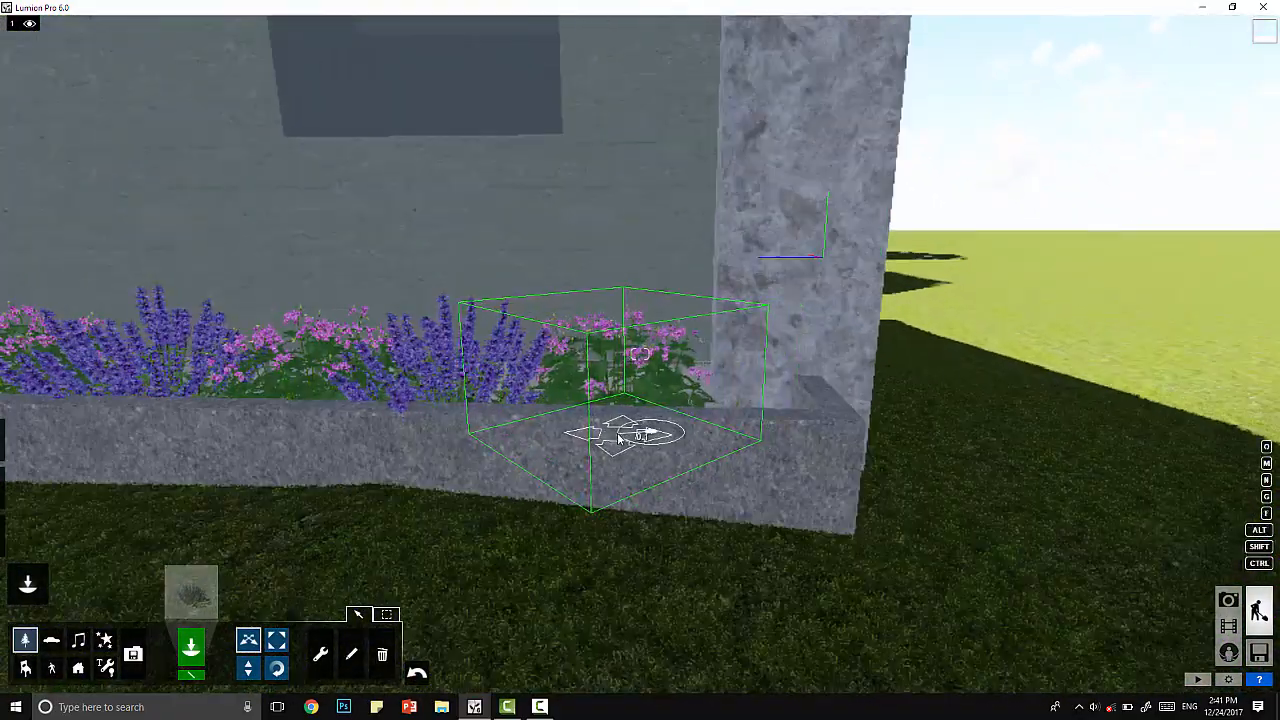
left_click_drag(618, 439, 594, 434)
left_click_drag(449, 431, 709, 432, "alt")
- Place a bamboo cluster from the Nature Library's small trees in the narrow soil strip beside the entrance's stone pillar
right_click_drag(709, 432, 743, 456)
key("s")
right_click_drag(946, 457, 832, 379)
key("d")
key("s")
key("w")
key("w")
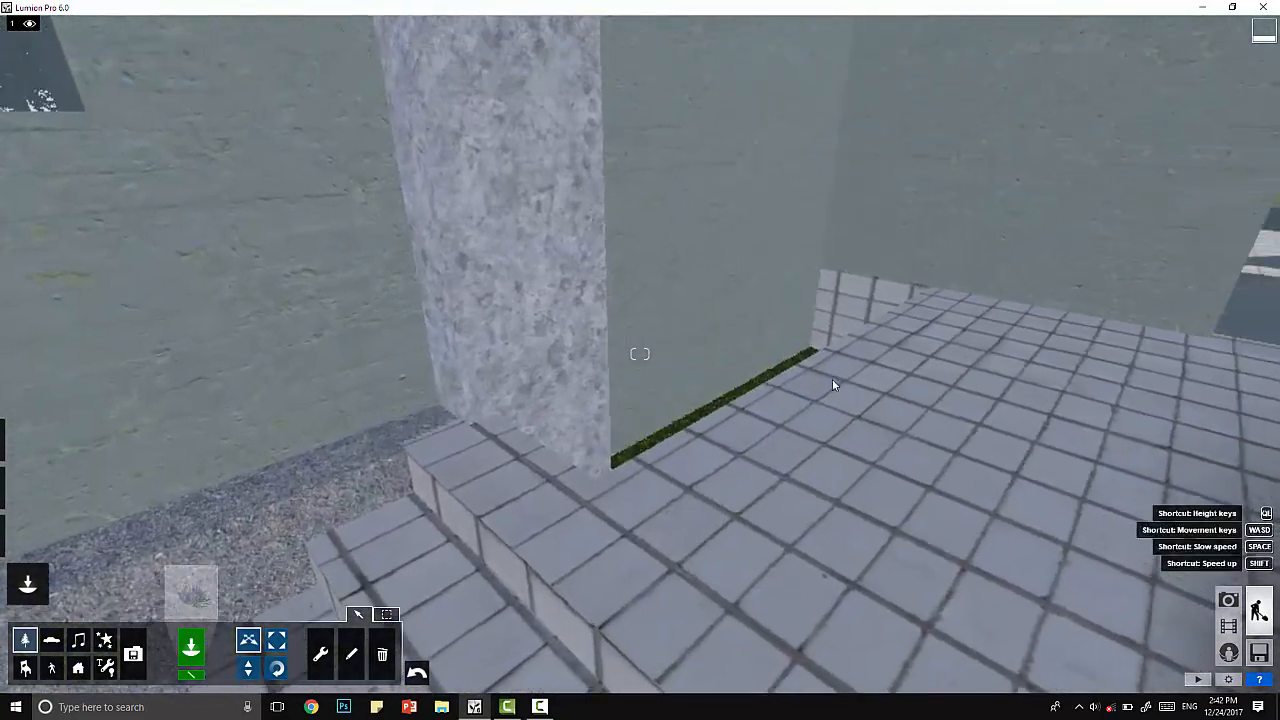
left_click(191, 590)
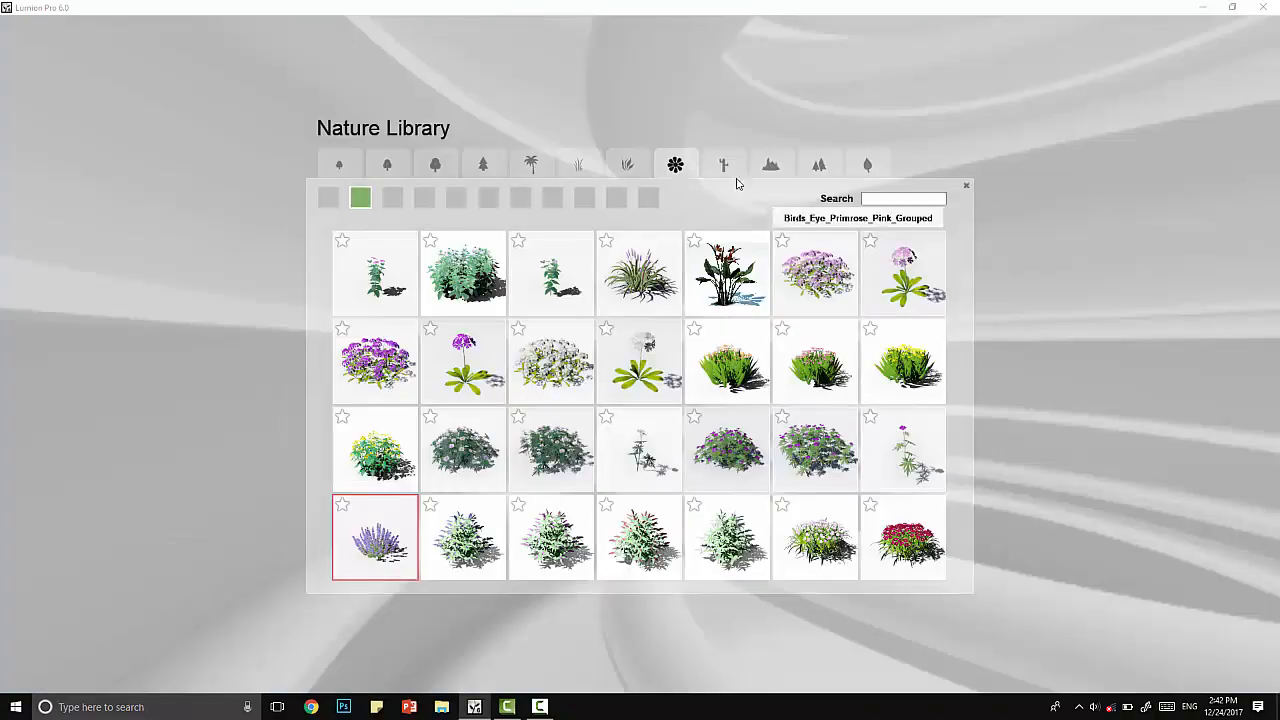
left_click(723, 168)
left_click(575, 167)
left_click(531, 167)
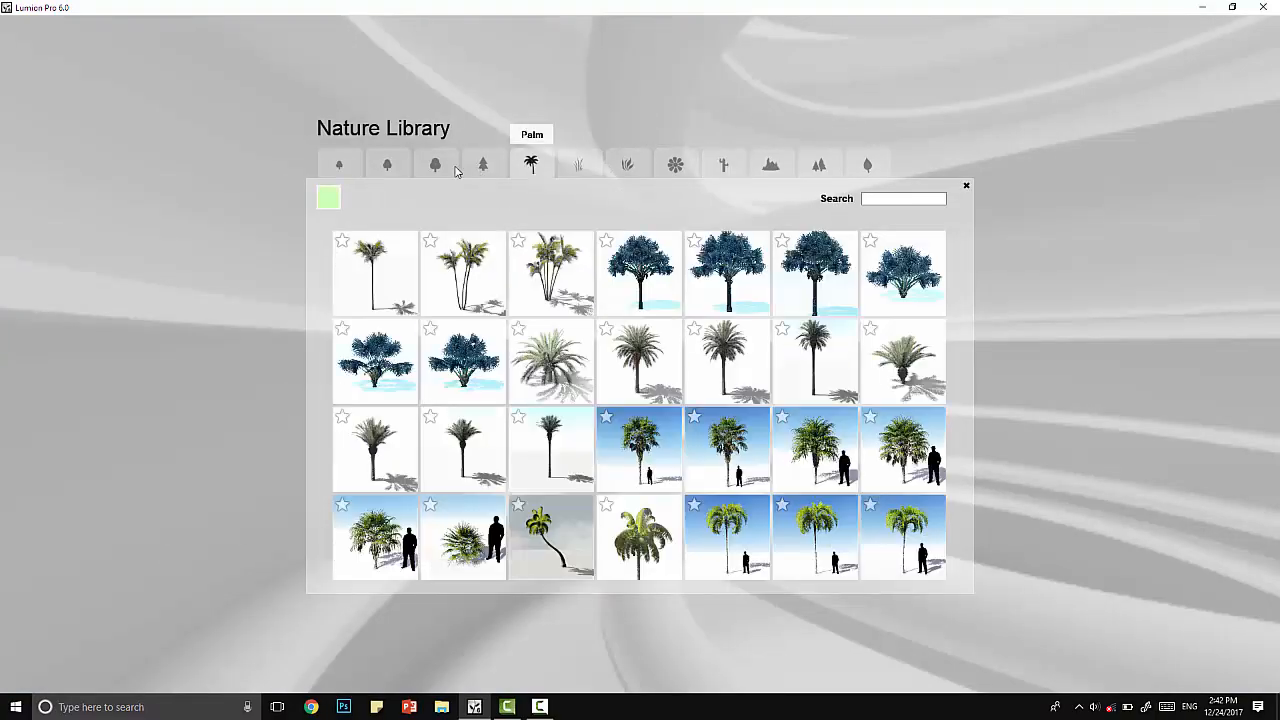
left_click(438, 166)
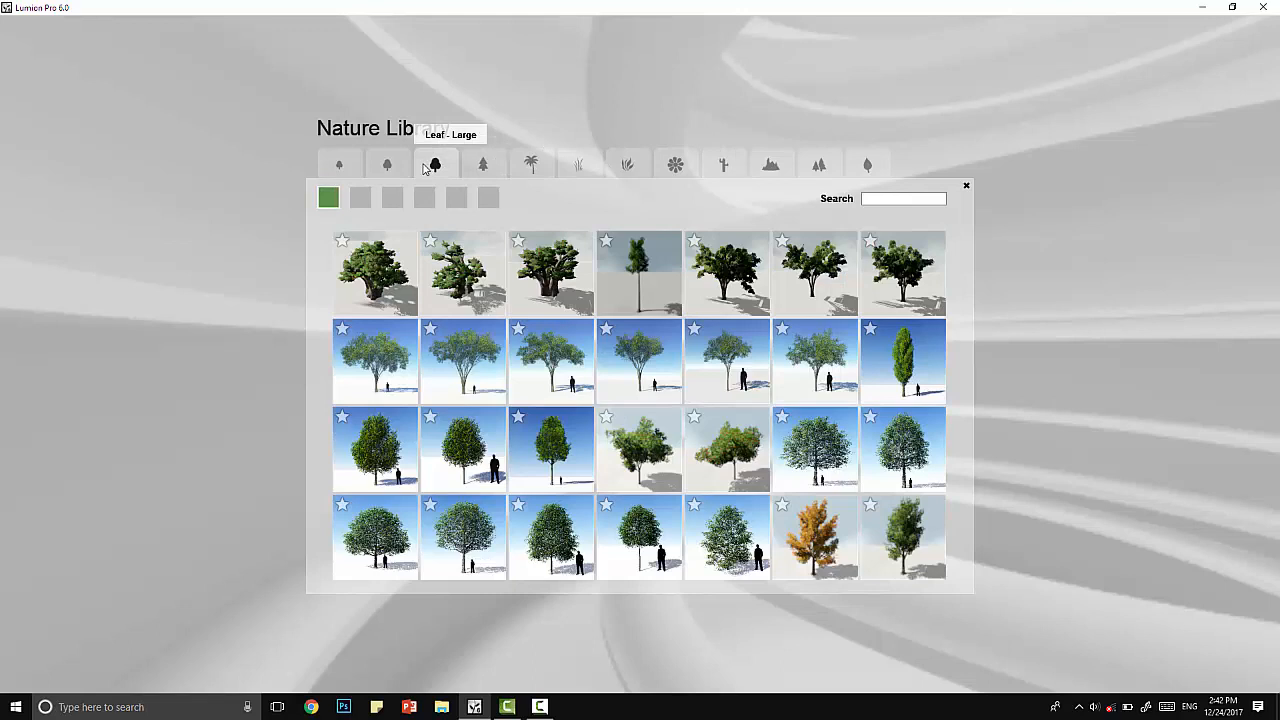
left_click(350, 177)
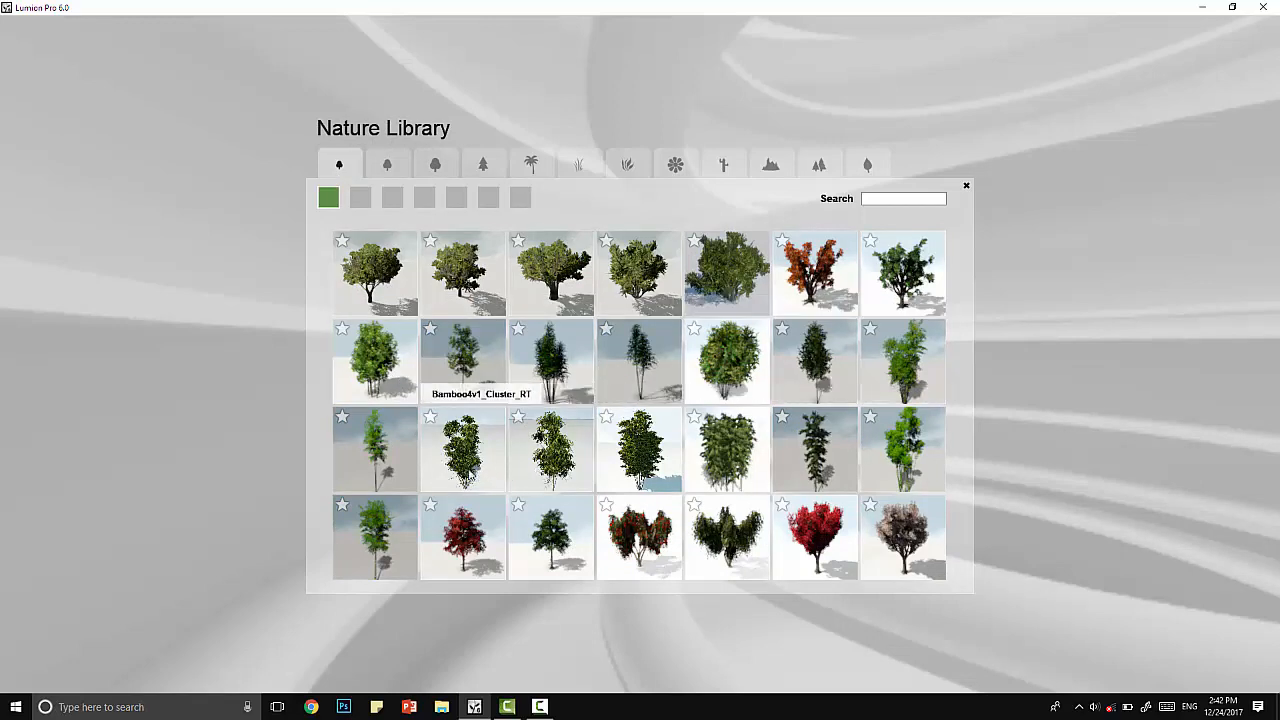
left_click(520, 197)
left_click(329, 198)
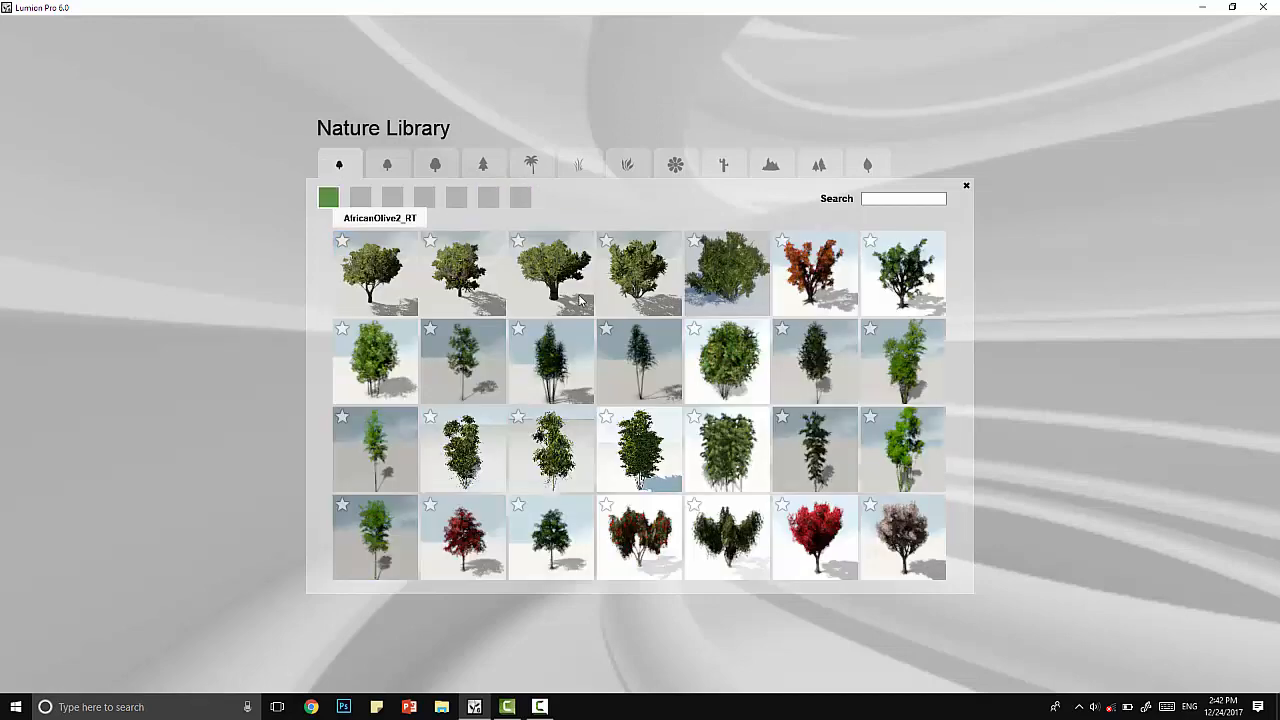
left_click(882, 479)
left_click(645, 473)
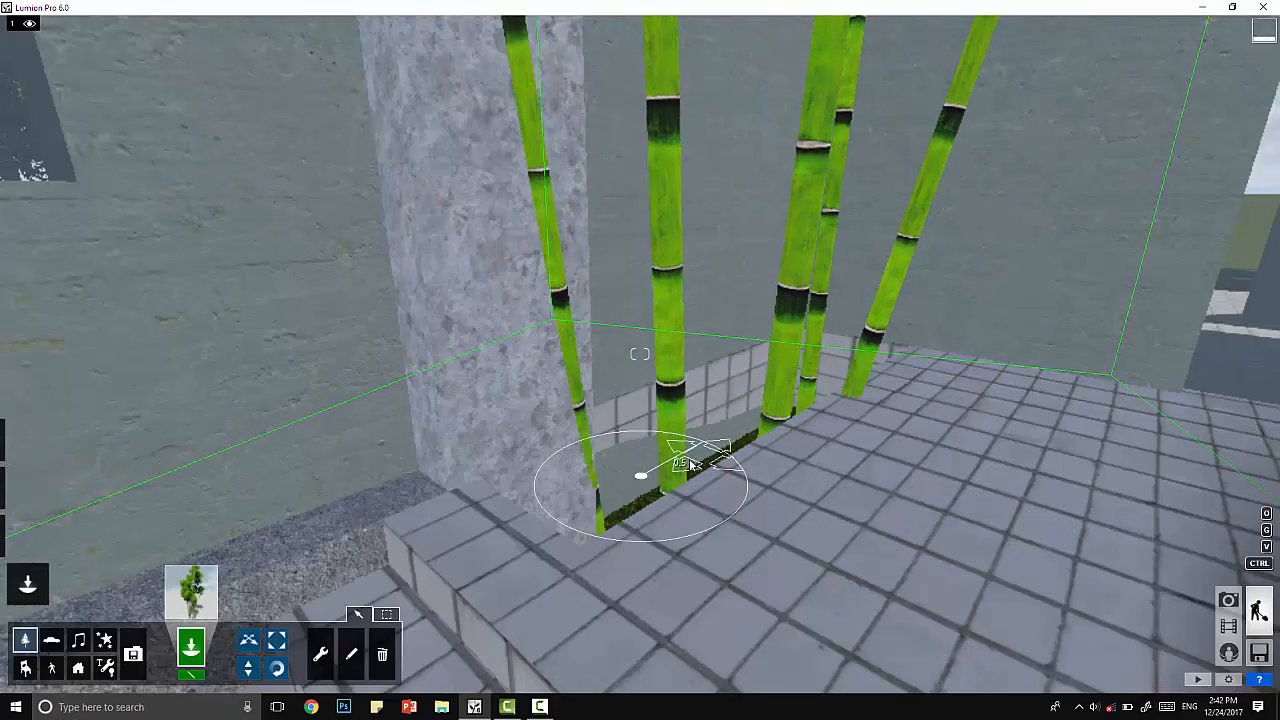
- Scale the bamboo cluster down so it fits beneath the entrance roof
left_click_drag(690, 463, 716, 475)
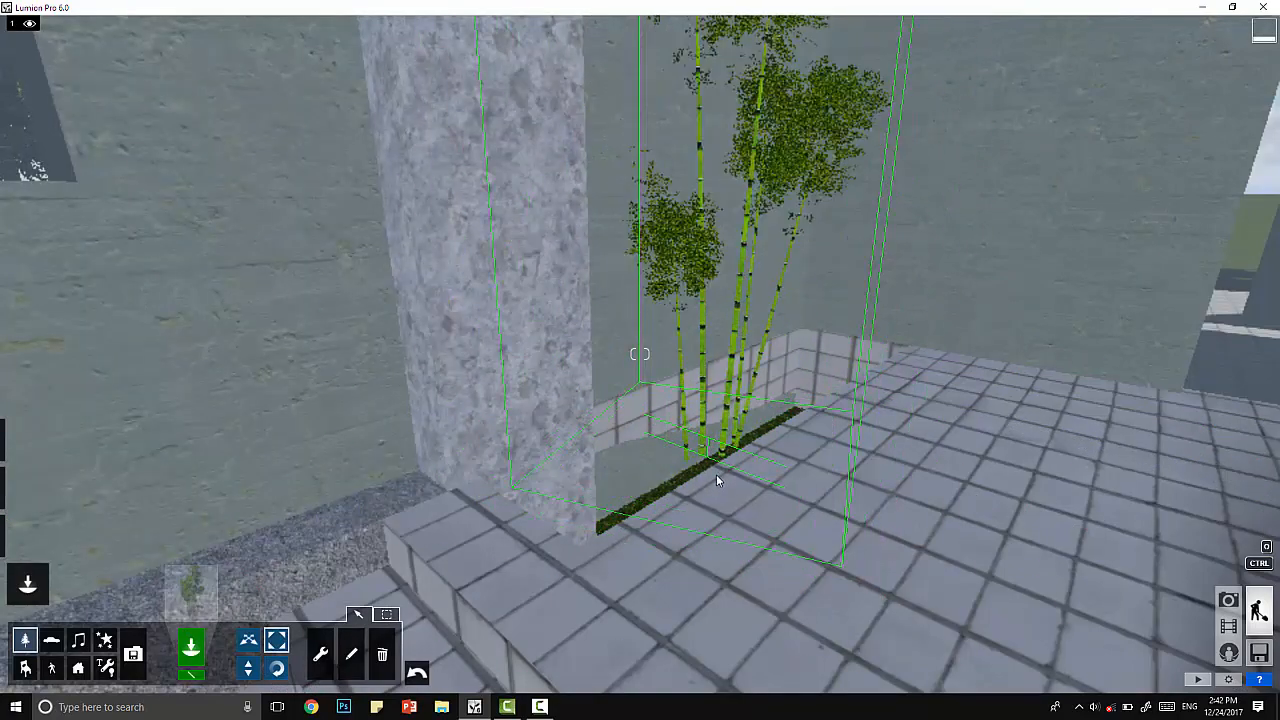
scroll(646, 530, "down", 3)
right_click_drag(660, 540, 688, 509)
scroll(670, 530, "up", 3)
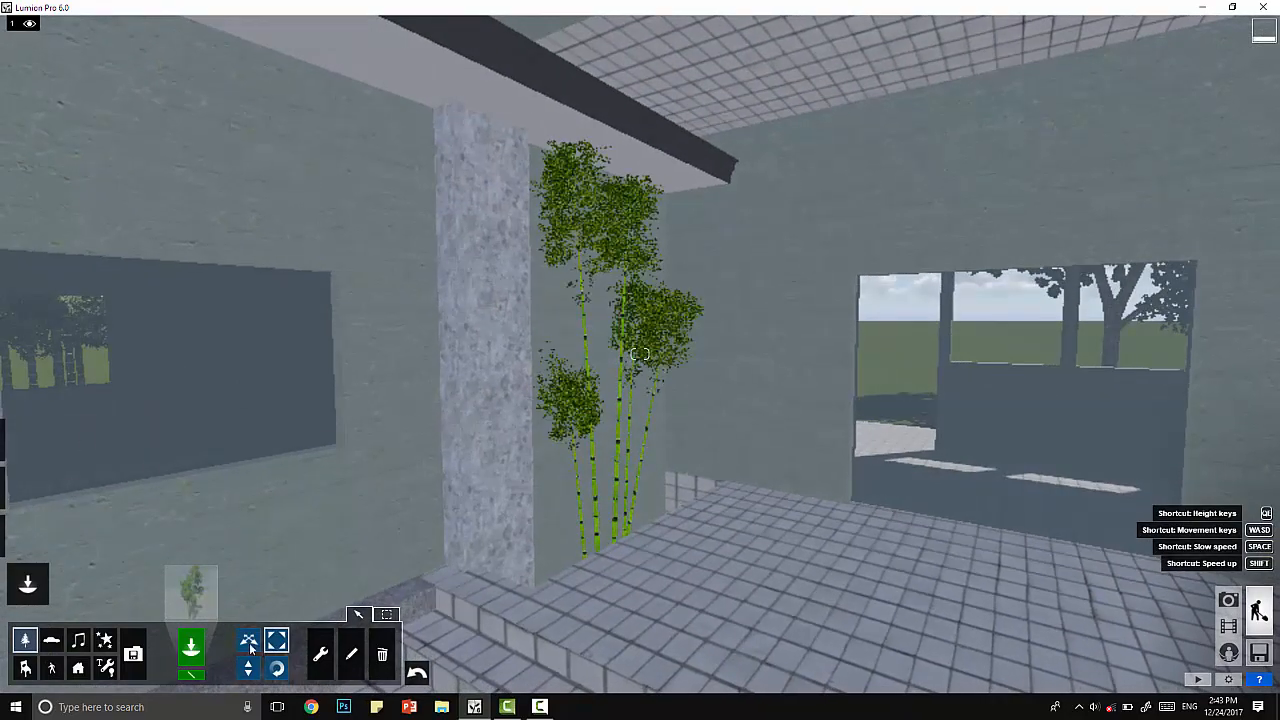
- Copy the bamboo cluster along the soil strip and rotate the copies to vary their look
mouse_move(605, 546)
left_mouse_down()
mouse_move(574, 569)
mouse_move(625, 549)
left_mouse_up()
left_click(276, 668)
left_click_drag(548, 575, 615, 604)
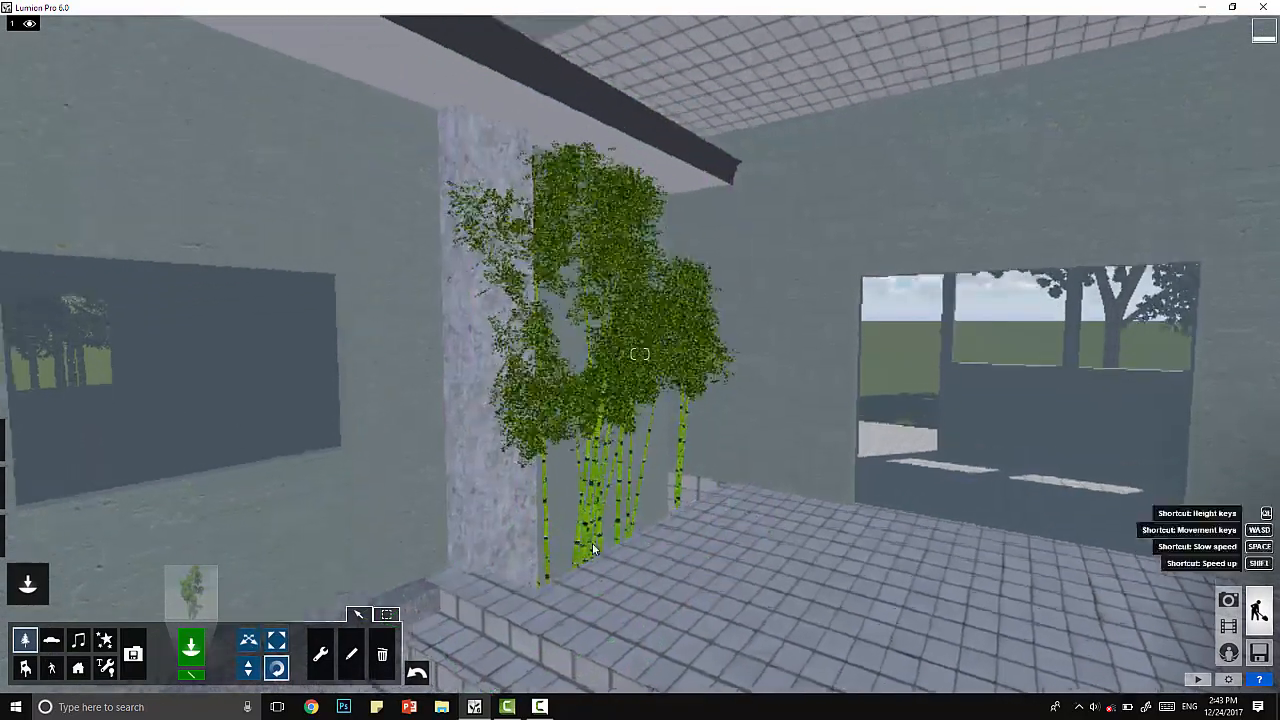
scroll(615, 604, "up", 3)
scroll(615, 604, "down", 5)
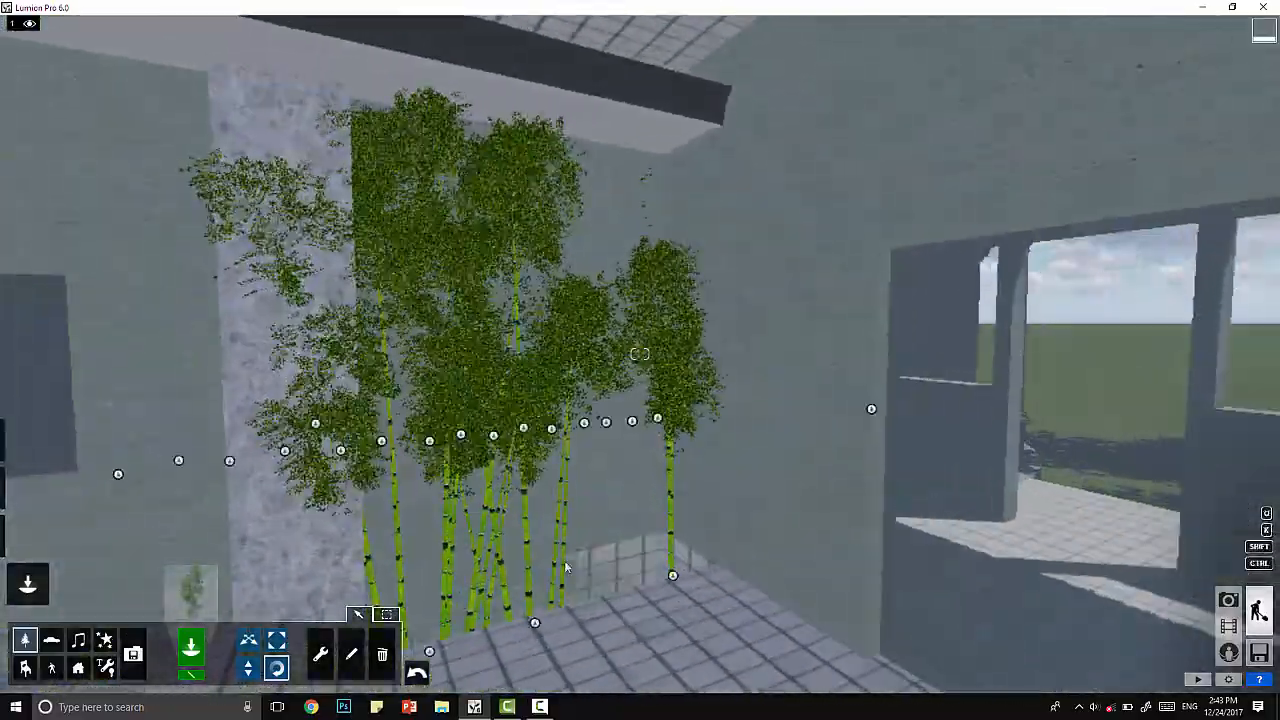
- Rotate the bamboo clusters nearest the corner wall so their stems and foliage spread differently
right_click_drag(565, 567, 640, 555)
key("m")
left_click_drag(697, 634, 870, 636)
left_click_drag(962, 612, 907, 642)
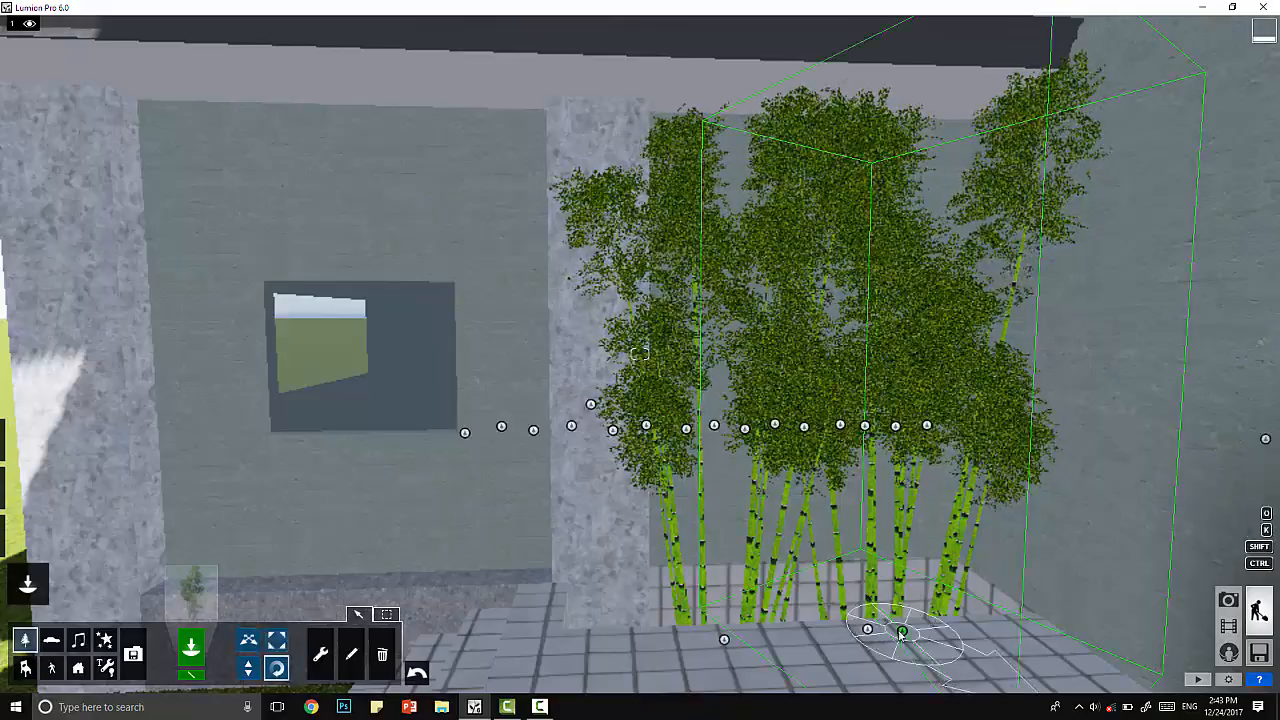
left_click_drag(902, 633, 950, 625)
left_click_drag(918, 625, 897, 640)
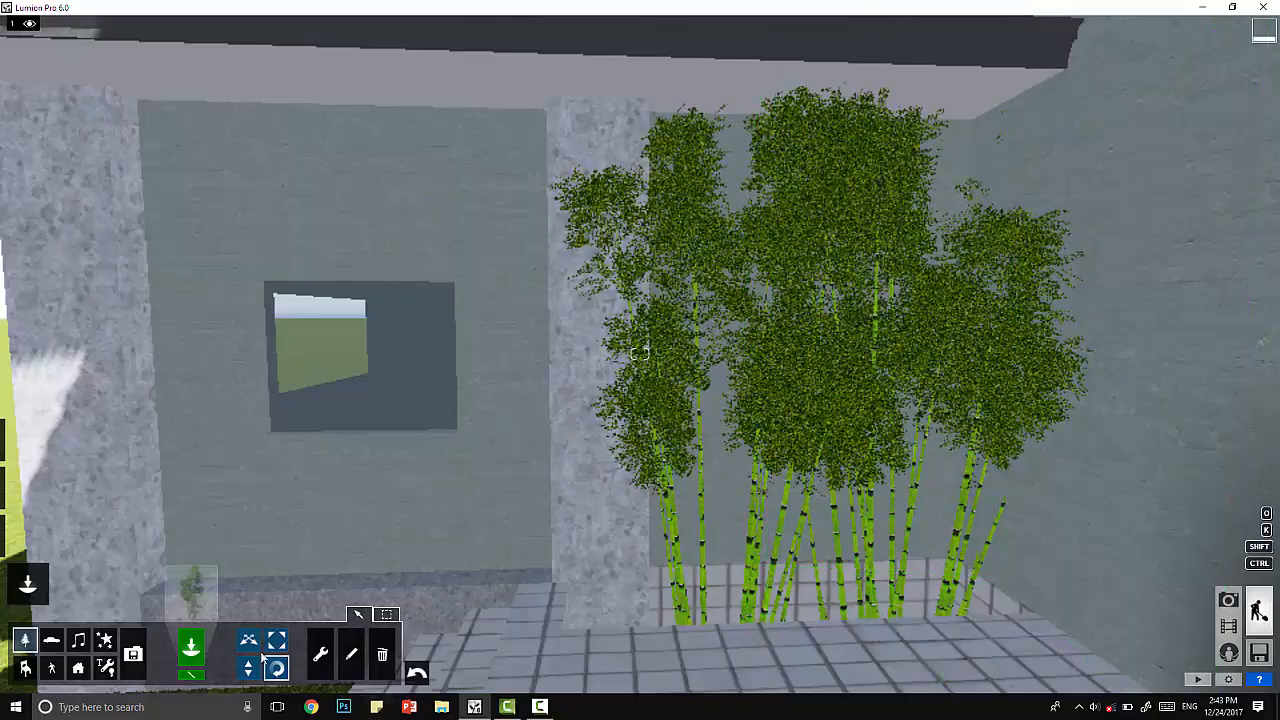
- Move the bamboo cluster nearest the corner toward the middle of the strip and scale clusters down to varied heights
left_click(248, 640)
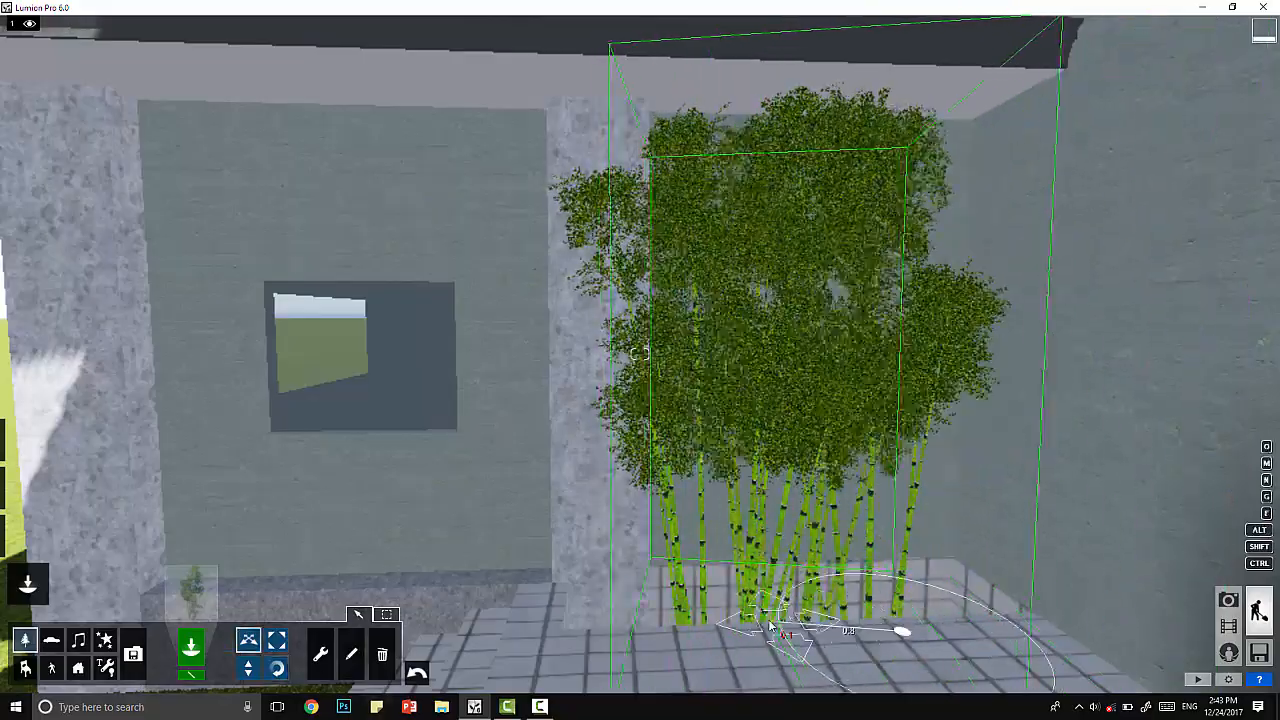
left_click_drag(770, 625, 809, 622)
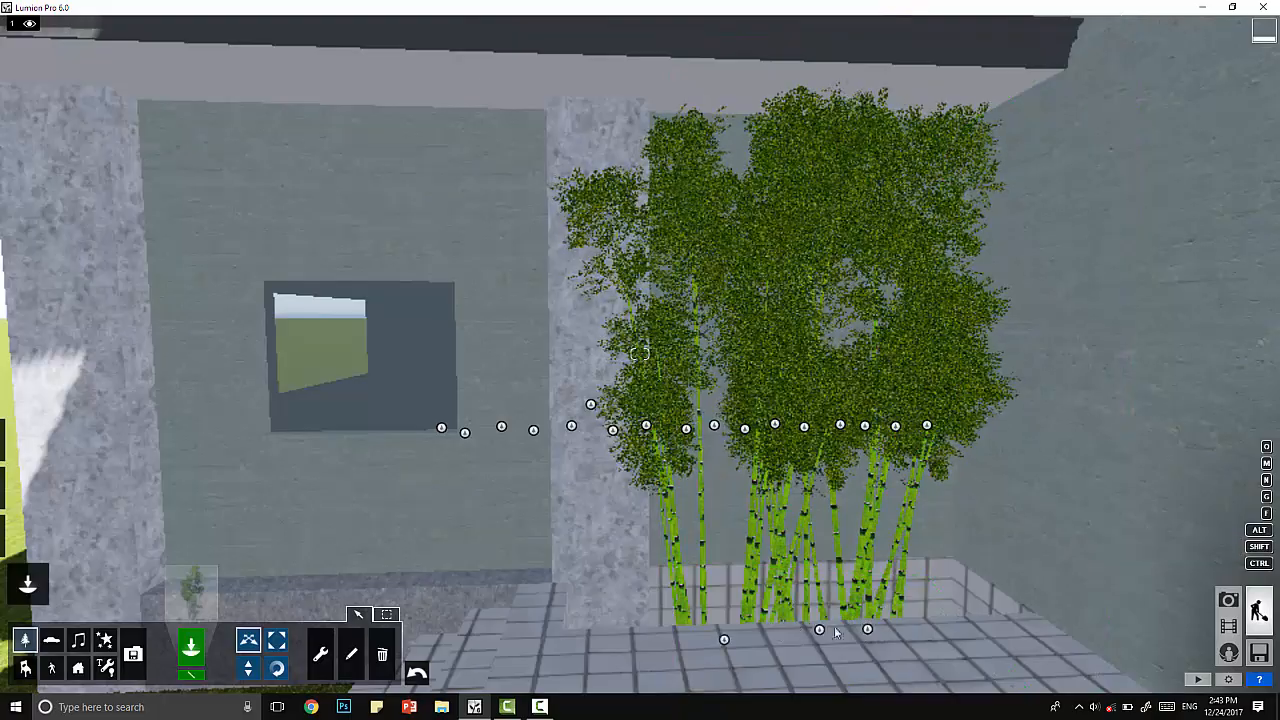
left_click(276, 640)
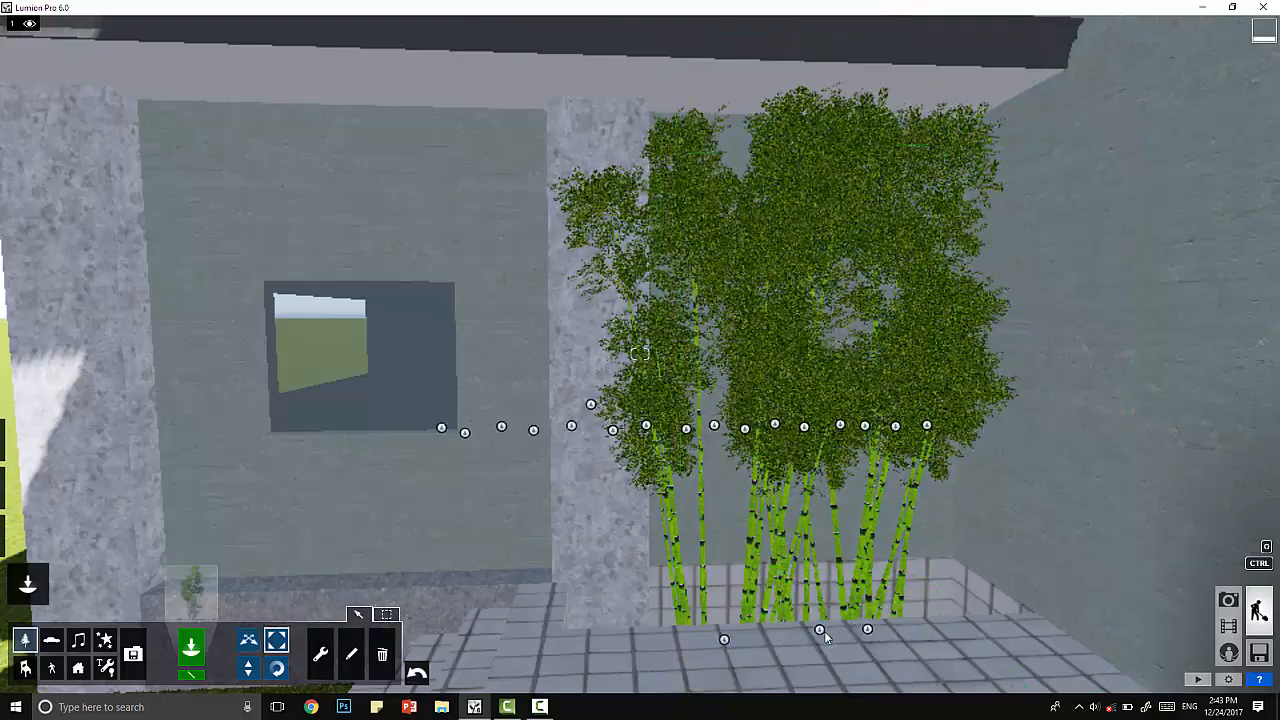
left_click(822, 631)
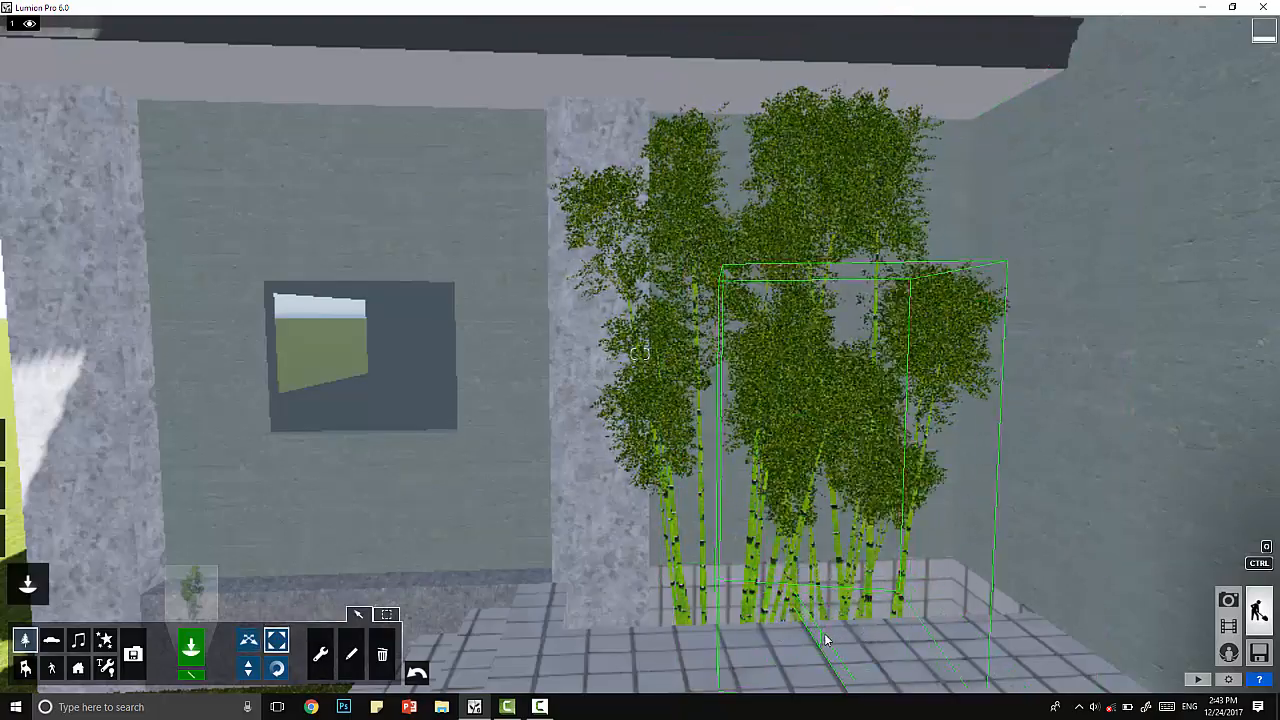
left_click_drag(824, 633, 826, 631)
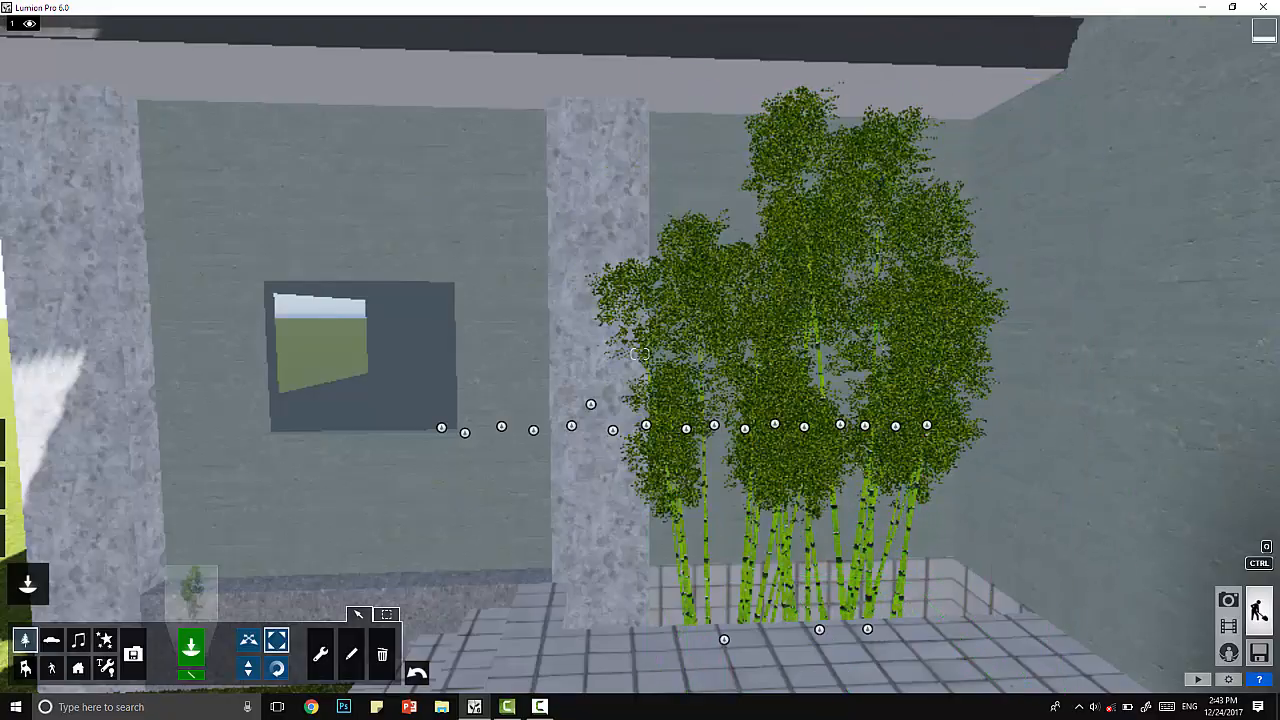
- Raise the terrain beneath the bamboo with the landscape brush so grass fills the entrance bed
right_click_drag(826, 631, 1091, 650)
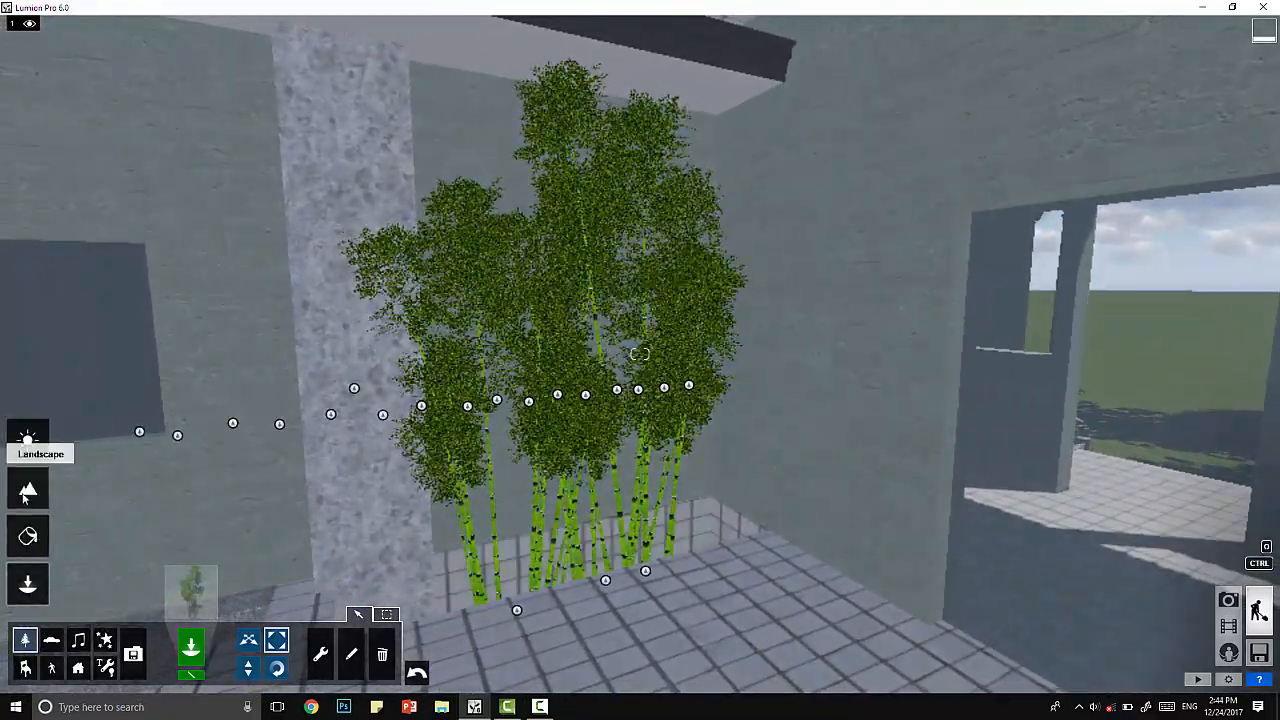
left_click(25, 496)
key("w")
mouse_move(483, 457)
right_mouse_down()
mouse_move(510, 394)
mouse_move(330, 450)
right_mouse_up()
key("w")
mouse_move(280, 470)
left_mouse_down()
mouse_move(986, 277)
mouse_move(677, 322)
mouse_move(1067, 367)
mouse_move(255, 485)
left_mouse_up()
key("s")
key("s")
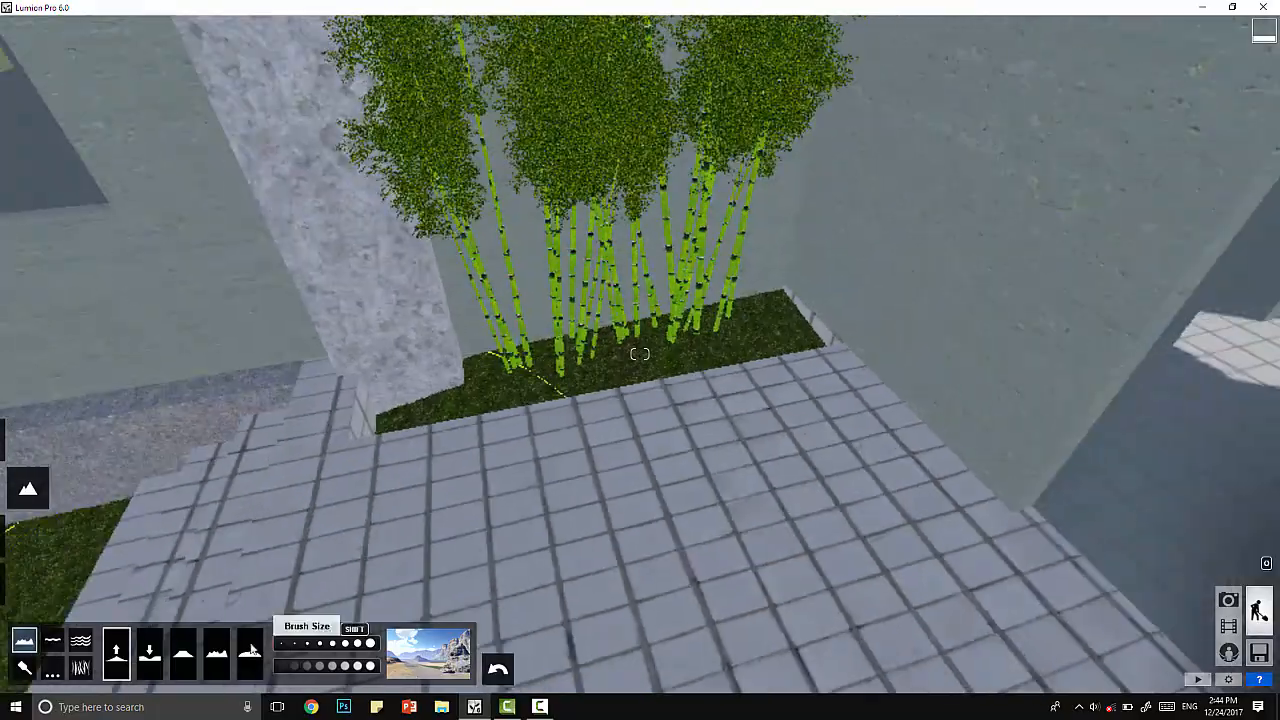
left_click(149, 653)
mouse_move(732, 424)
right_mouse_down()
mouse_move(880, 420)
mouse_move(728, 418)
right_mouse_up()
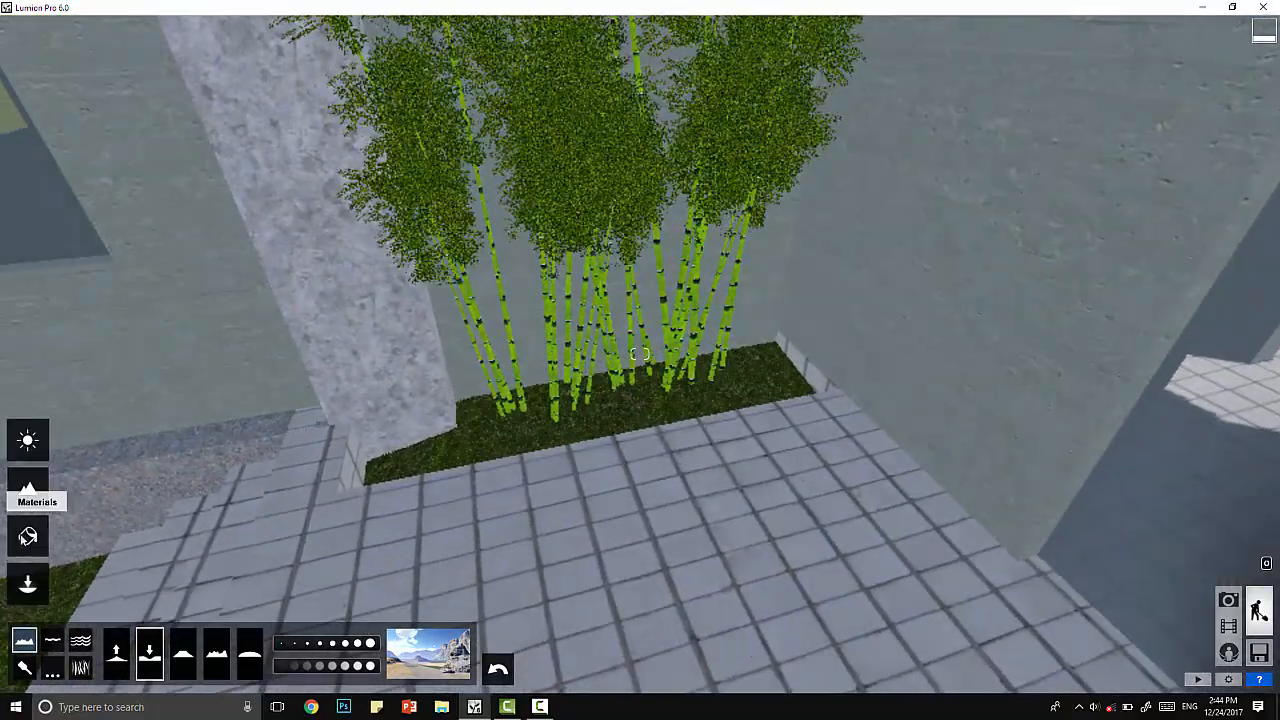
- Try a Karl_Foersters_Feather_Reed_Grass plant beneath the bamboo beside the pillar and delete it
left_click(28, 585)
left_click(192, 592)
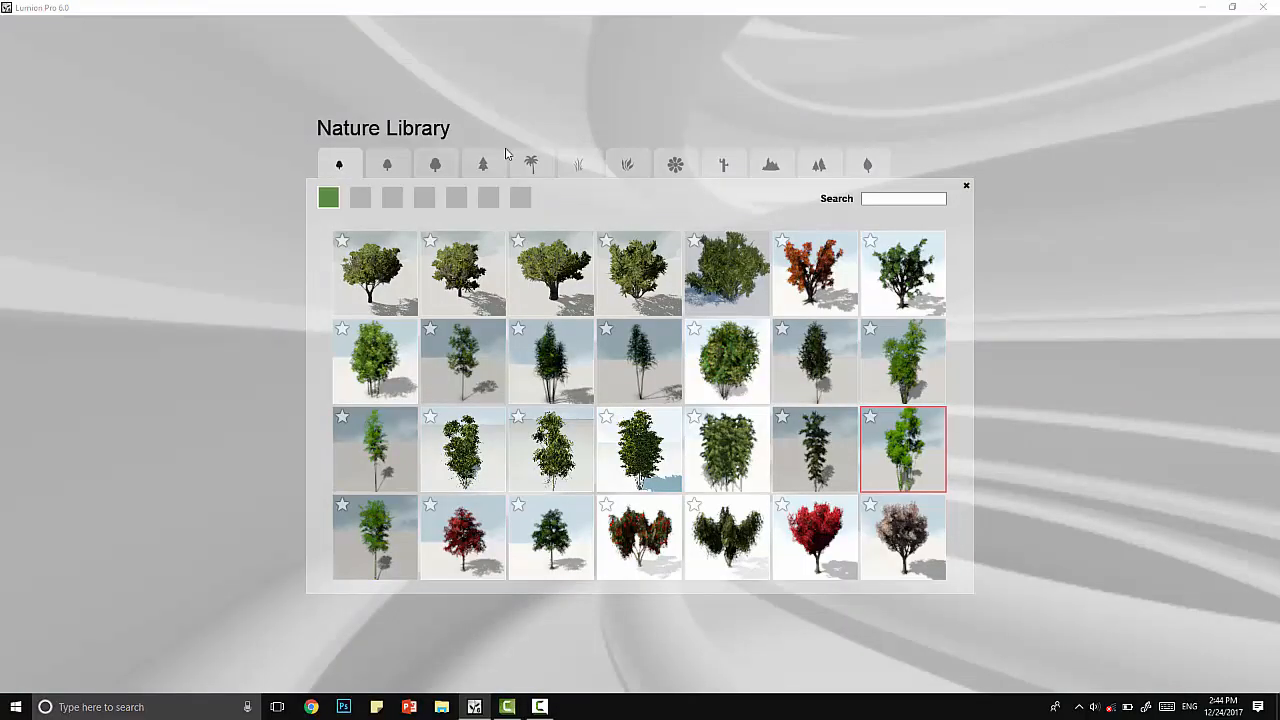
left_click(578, 164)
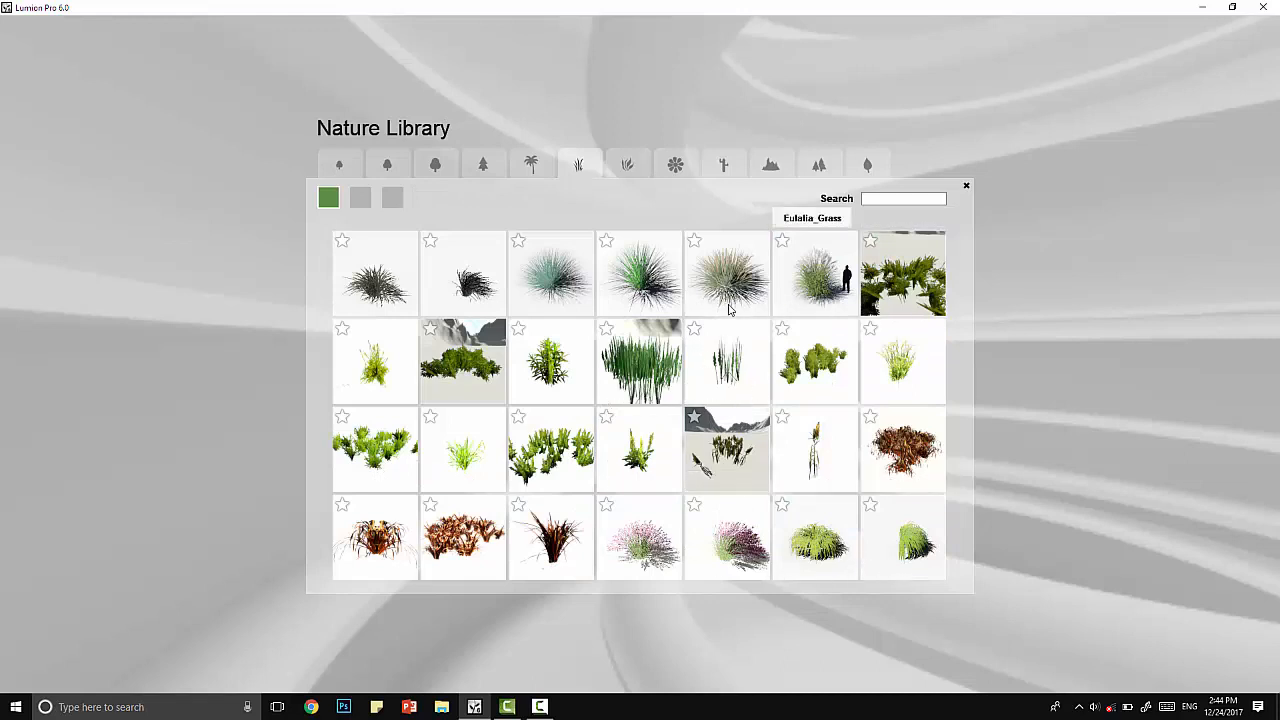
left_click(360, 198)
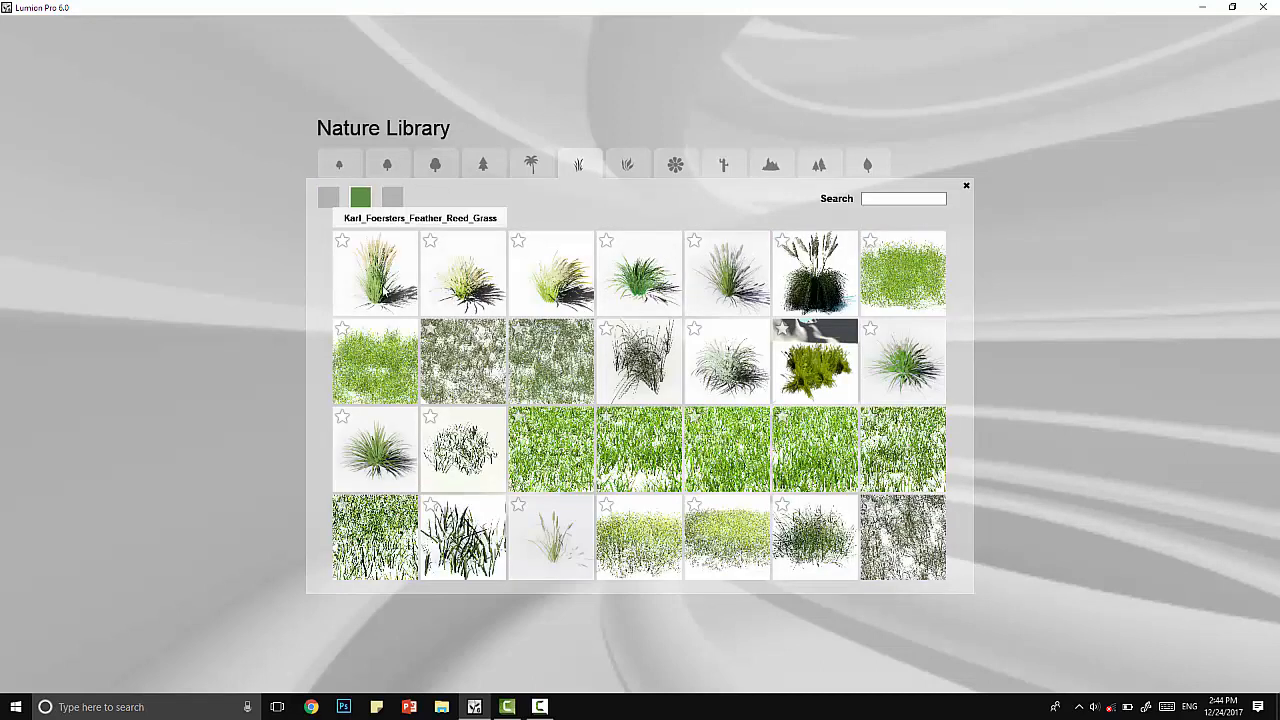
left_click(375, 272)
left_click(505, 425)
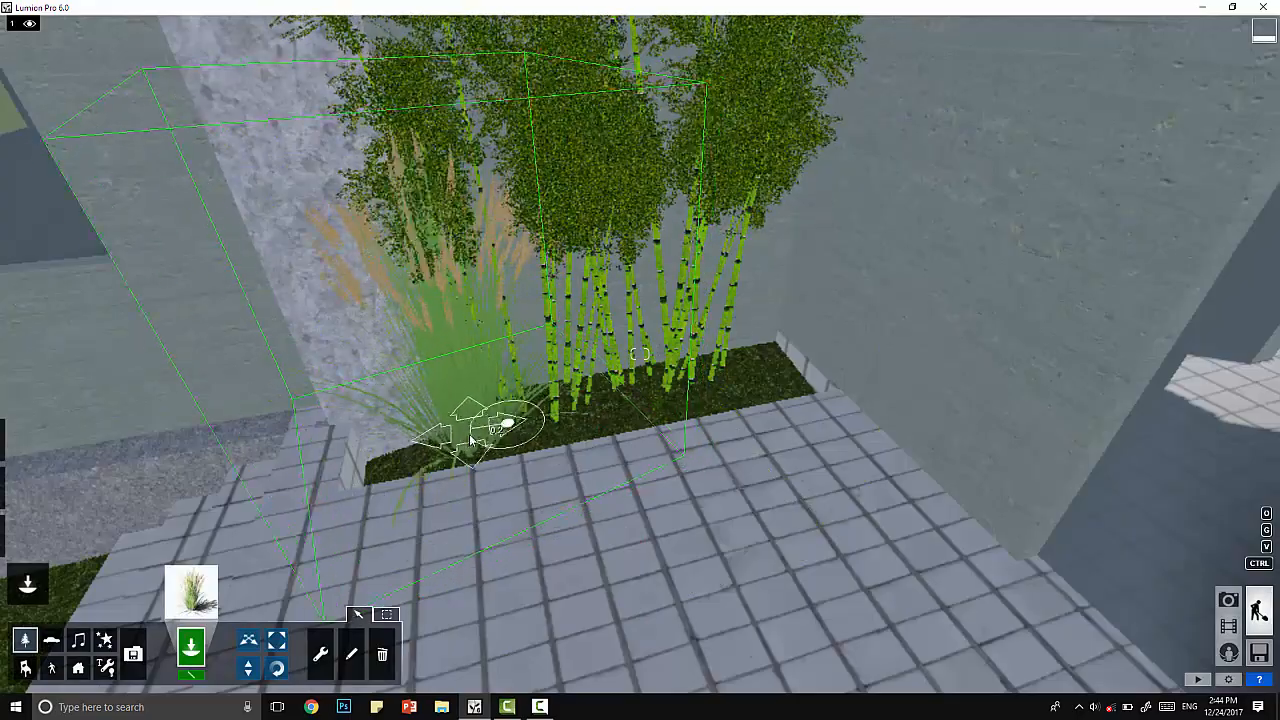
left_click_drag(470, 436, 447, 446)
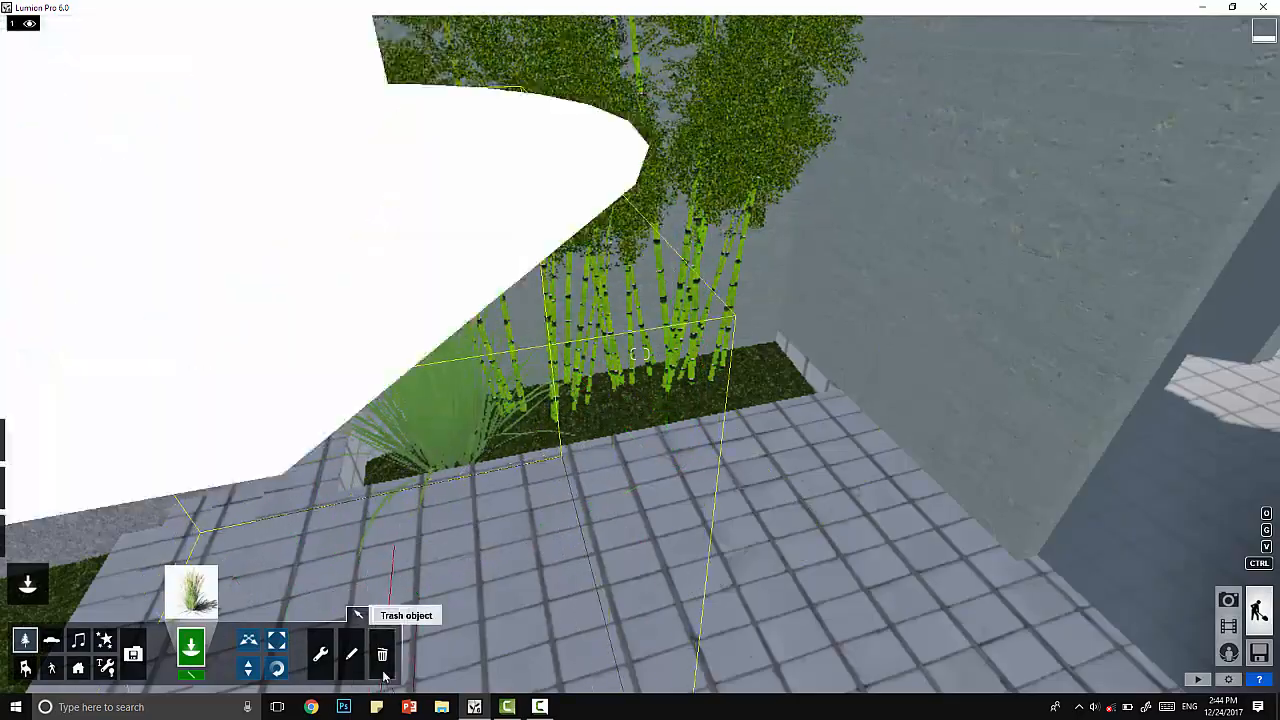
left_click(382, 654)
left_click(446, 477)
- Try a white-flowered hibiscus shrub from the flower category beneath the bamboo and delete it
left_click(190, 590)
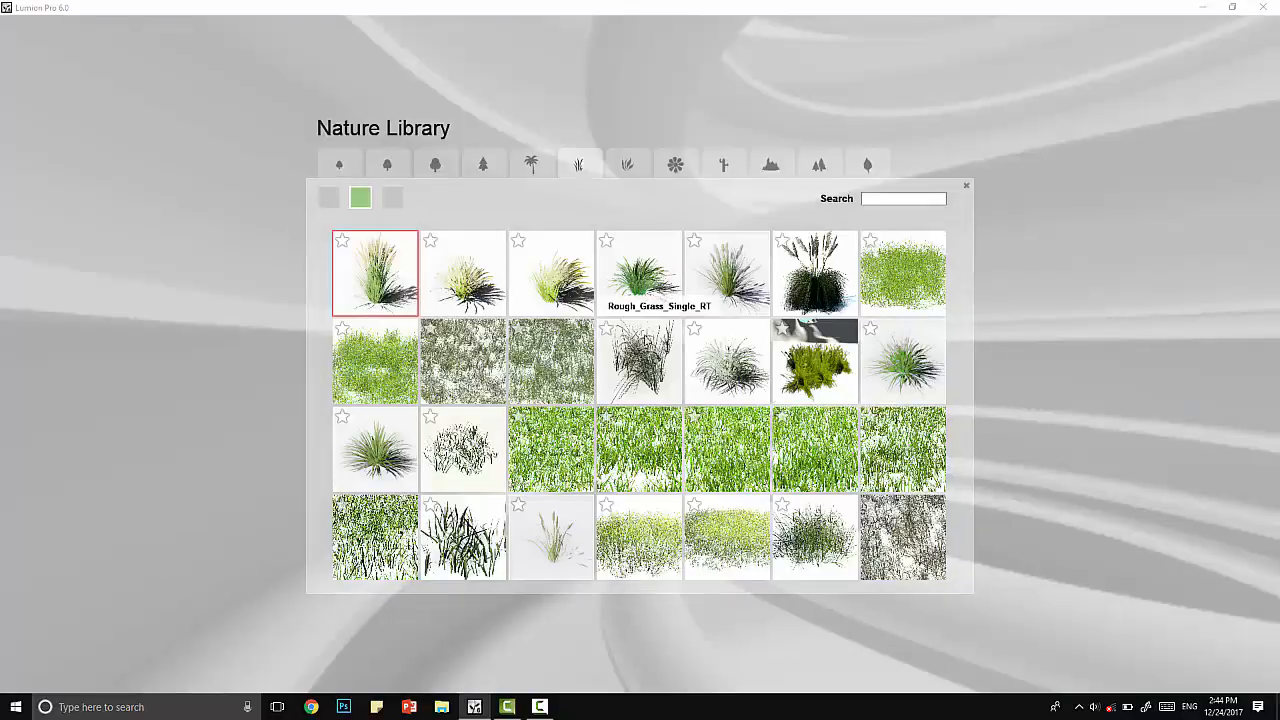
left_click(628, 166)
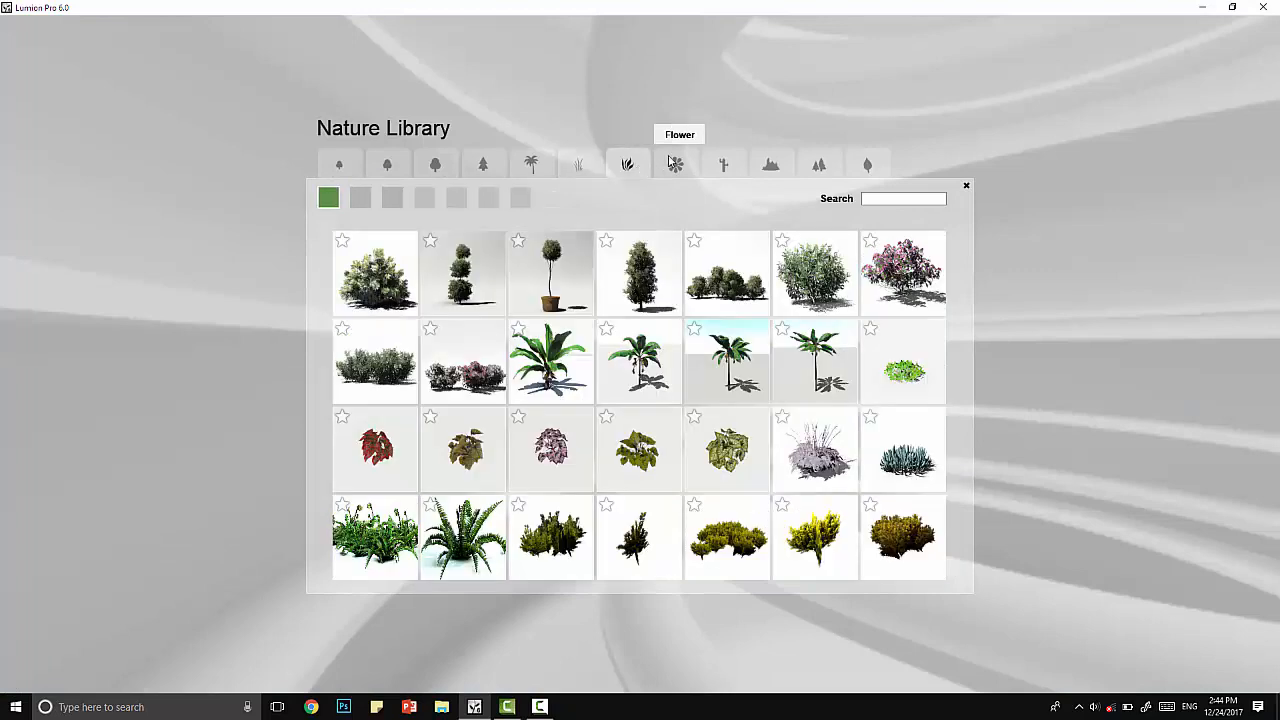
left_click(674, 164)
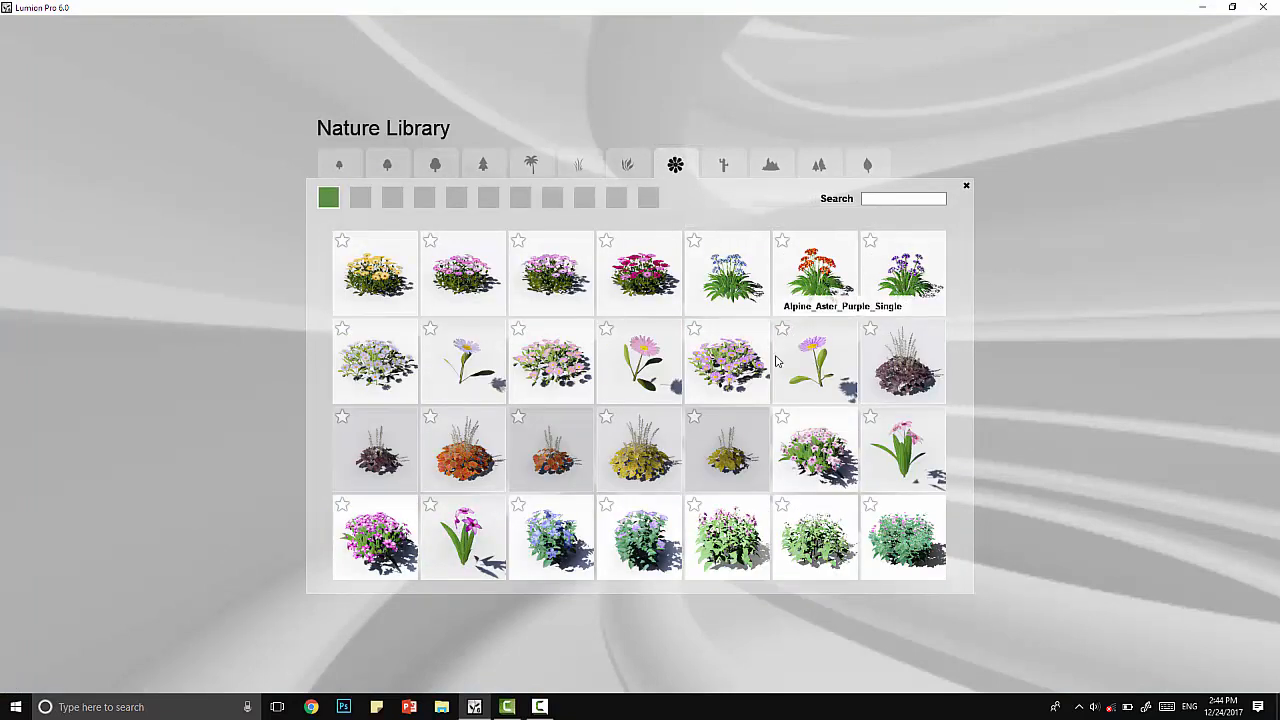
left_click(360, 198)
left_click(390, 199)
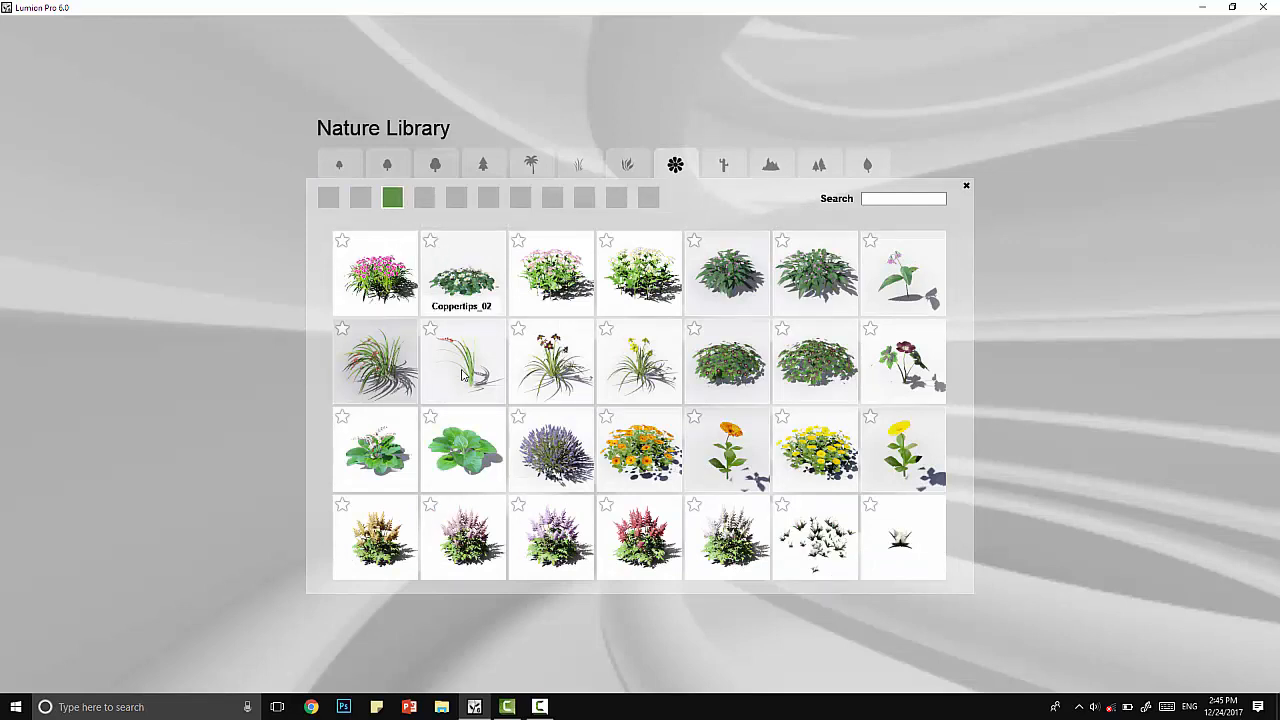
left_click(424, 199)
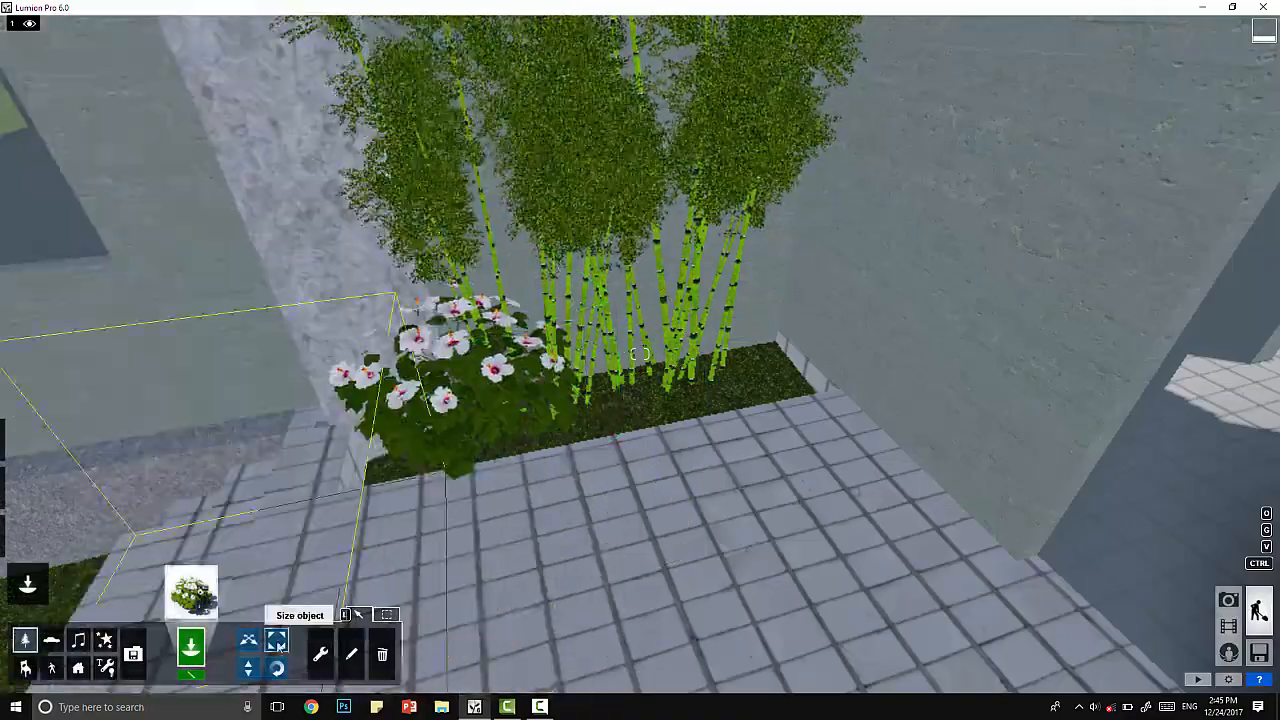
left_click(382, 654)
- Plant a blue-flowered shrub beneath the bamboo, scale it down and copy it along the entrance bed to the corner
left_click(189, 593)
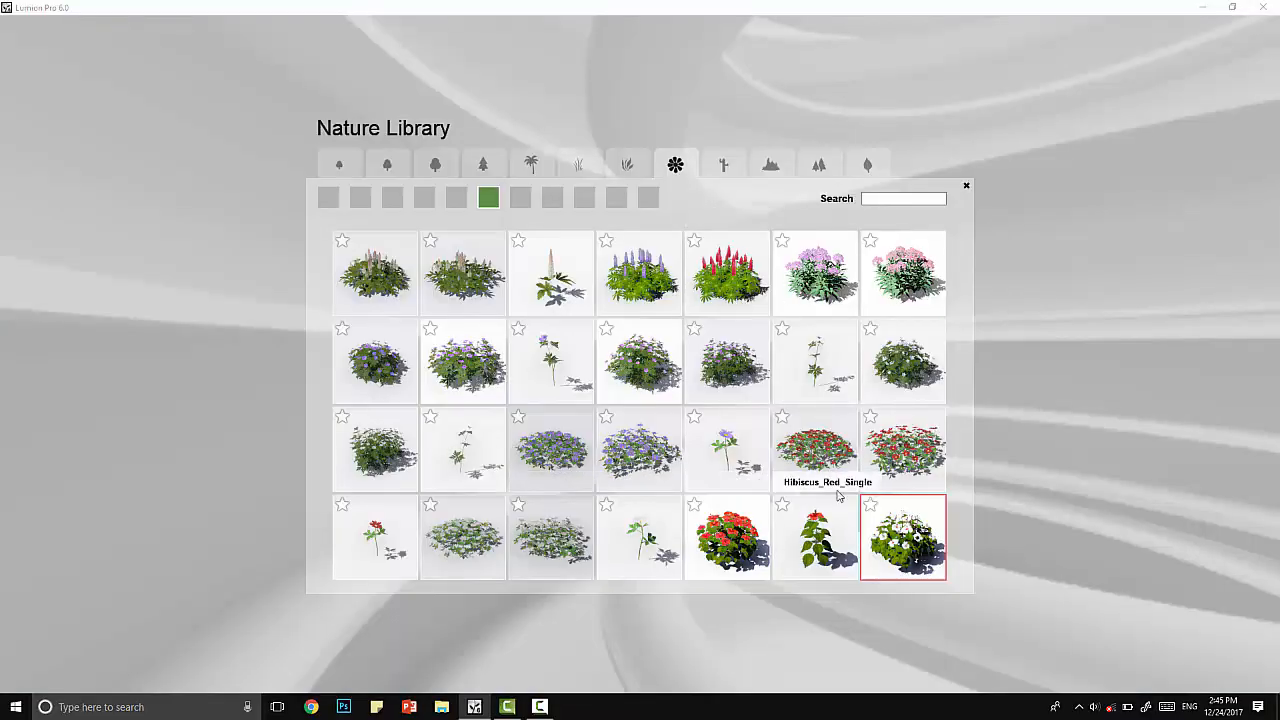
left_click(639, 265)
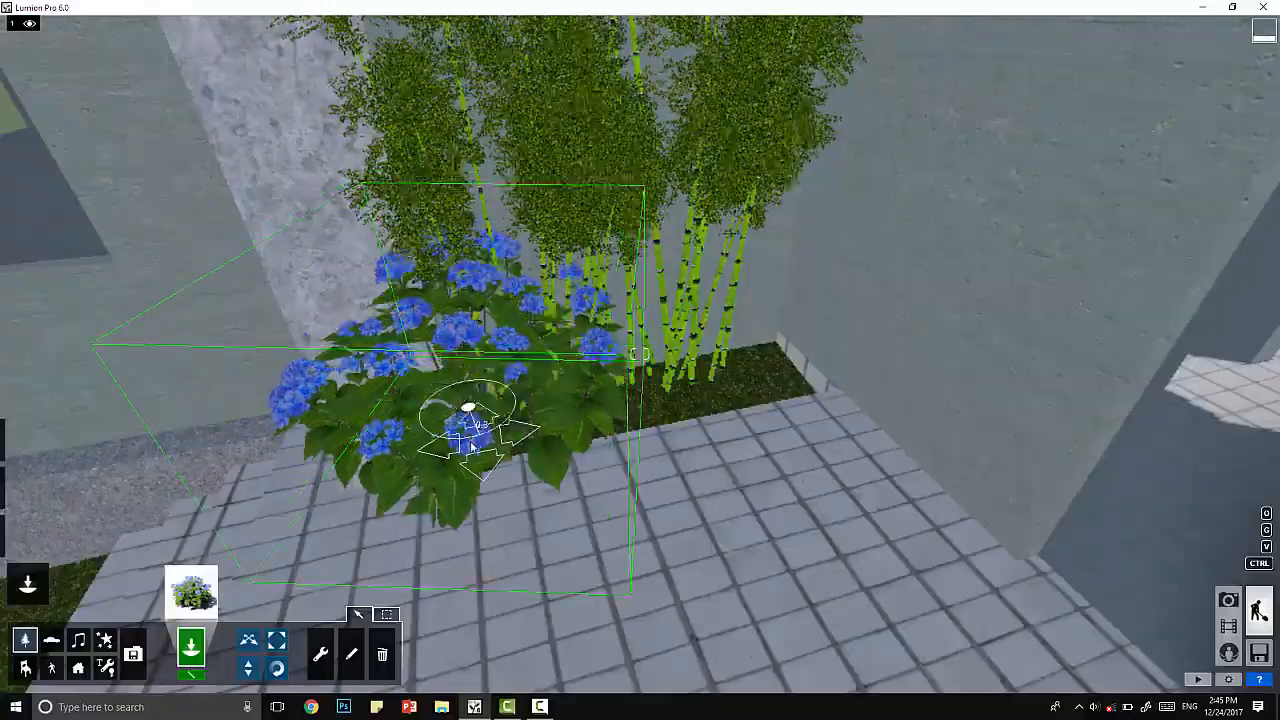
left_click(457, 425)
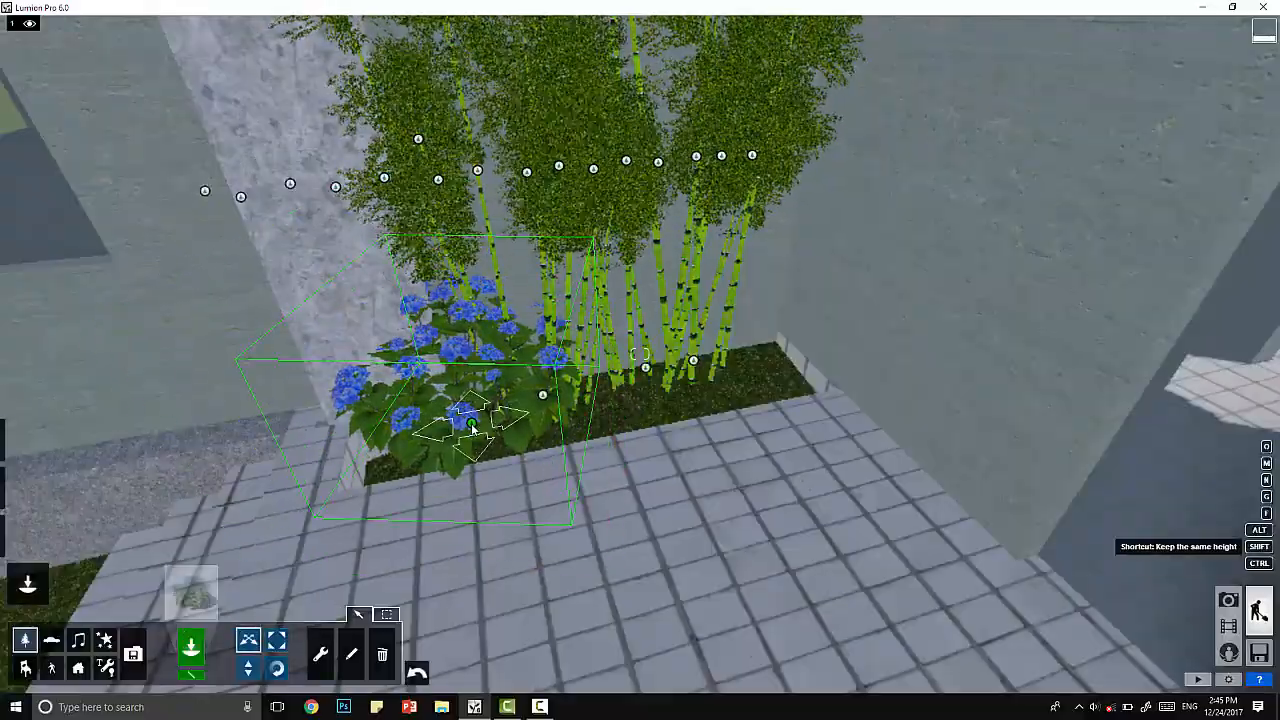
left_click(620, 393)
left_click(736, 369)
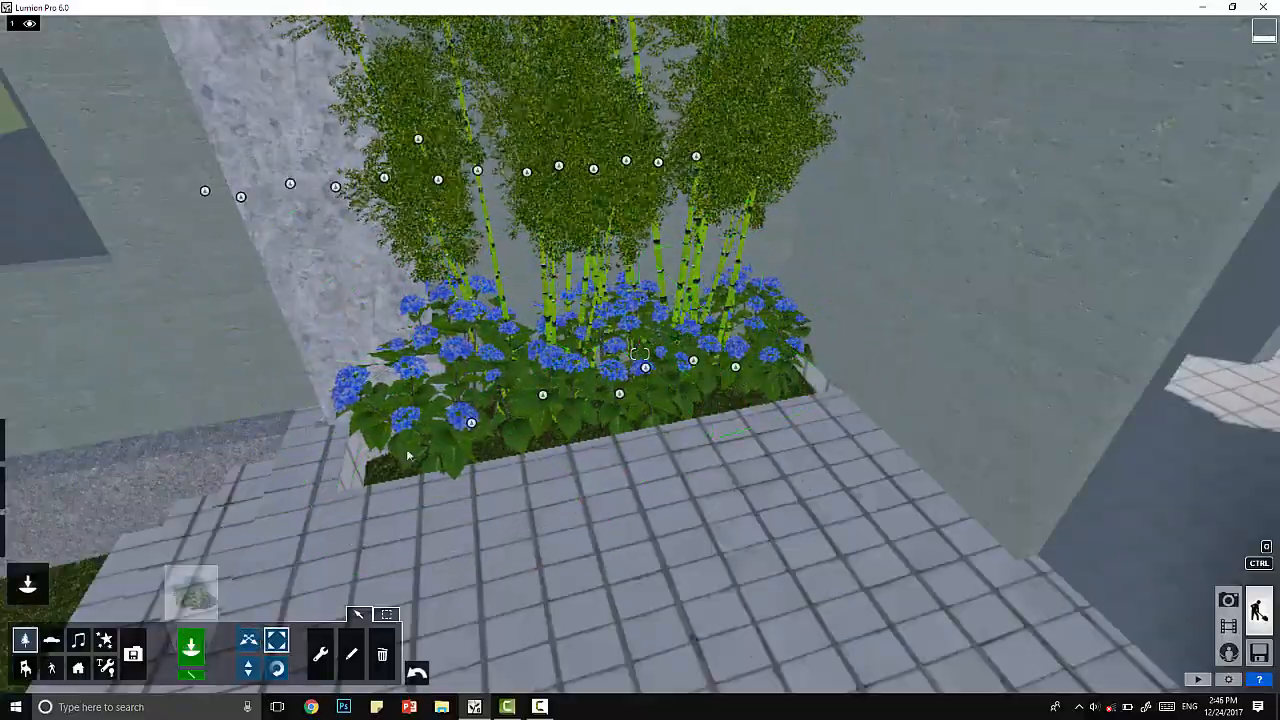
- Copy the selected bamboo and blue-flowered shrubs together into the empty bed on the opposite side of the entrance and clear the selection
right_click_drag(466, 423, 605, 472)
key("s")
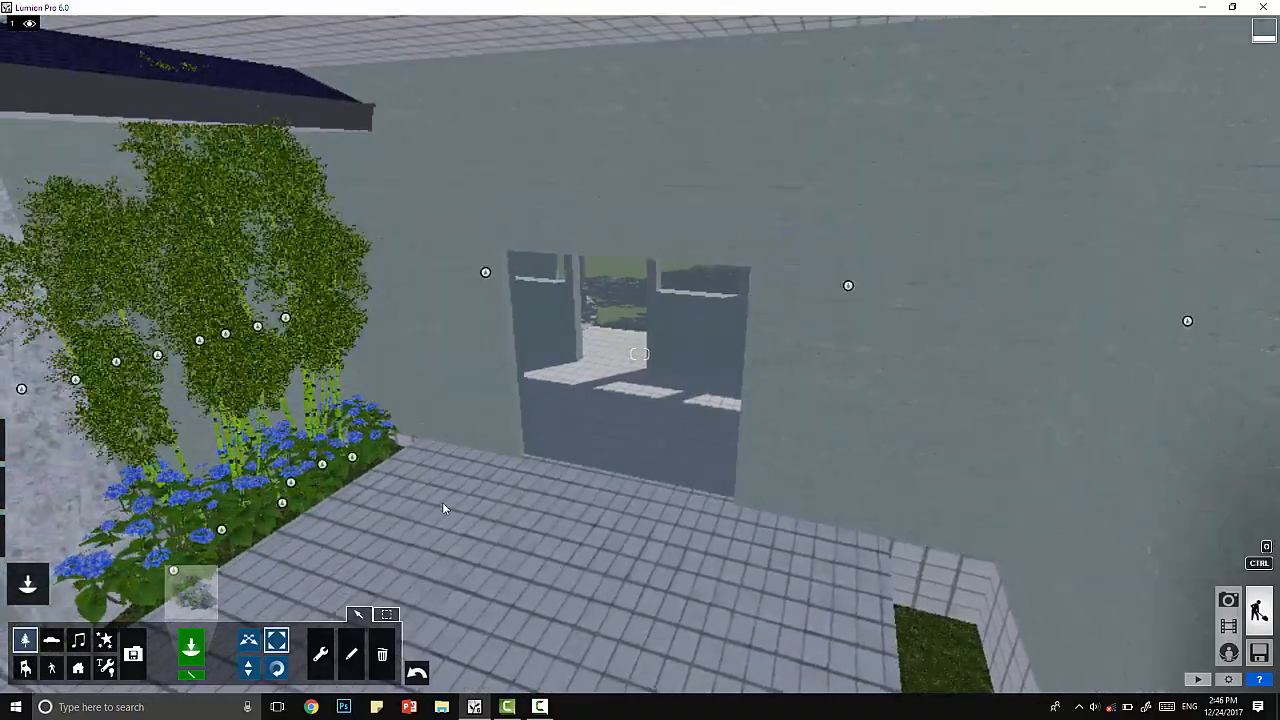
right_click_drag(520, 545, 642, 514)
key("a")
key("s")
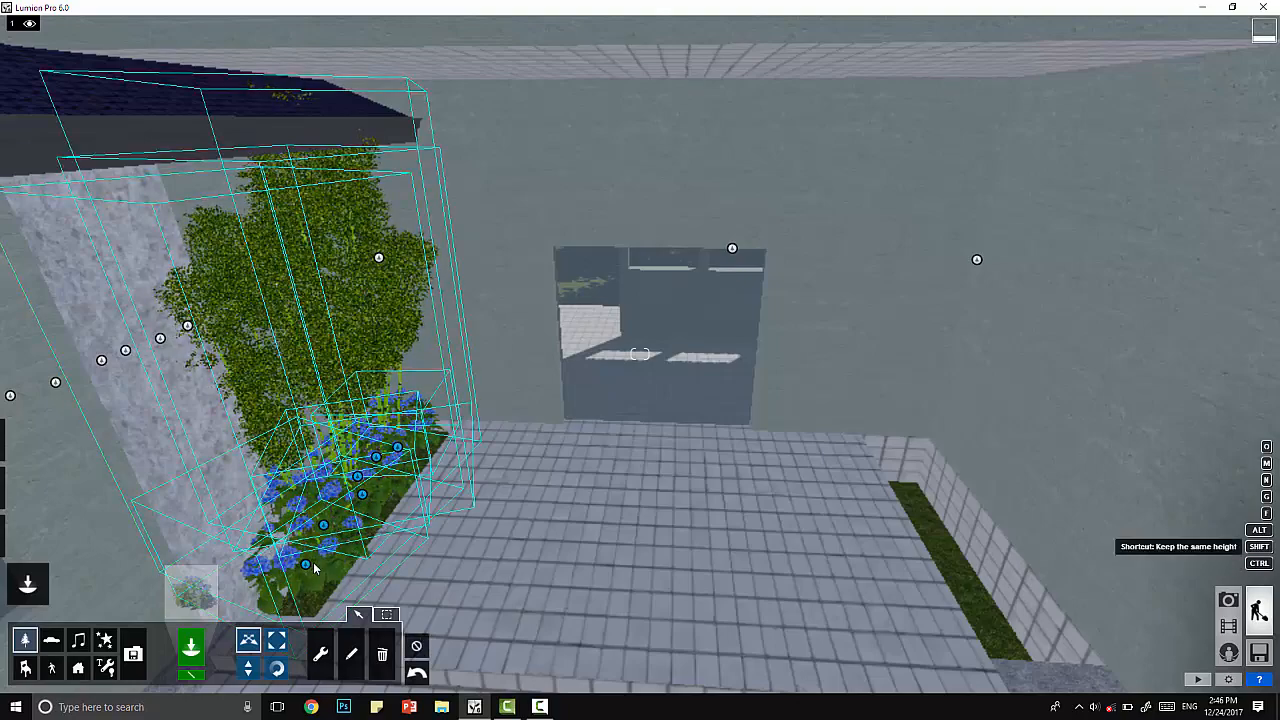
left_click_drag(308, 567, 1050, 625, "alt")
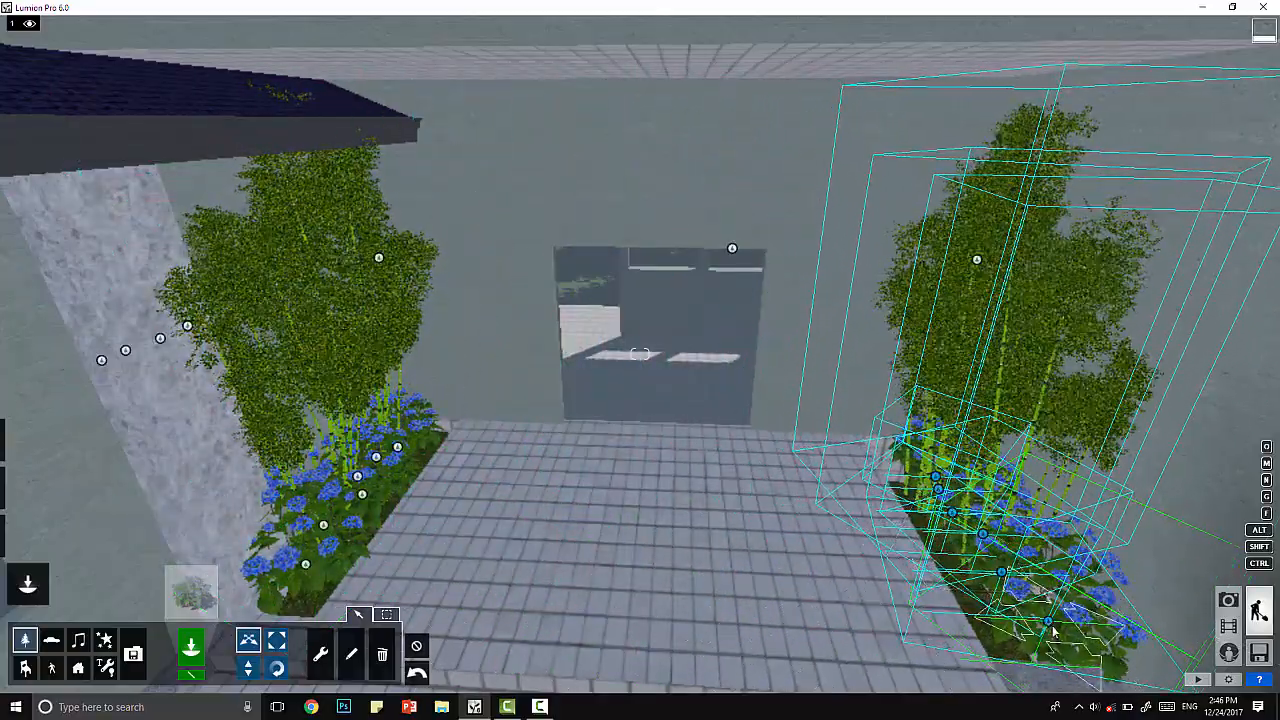
left_click(419, 648)
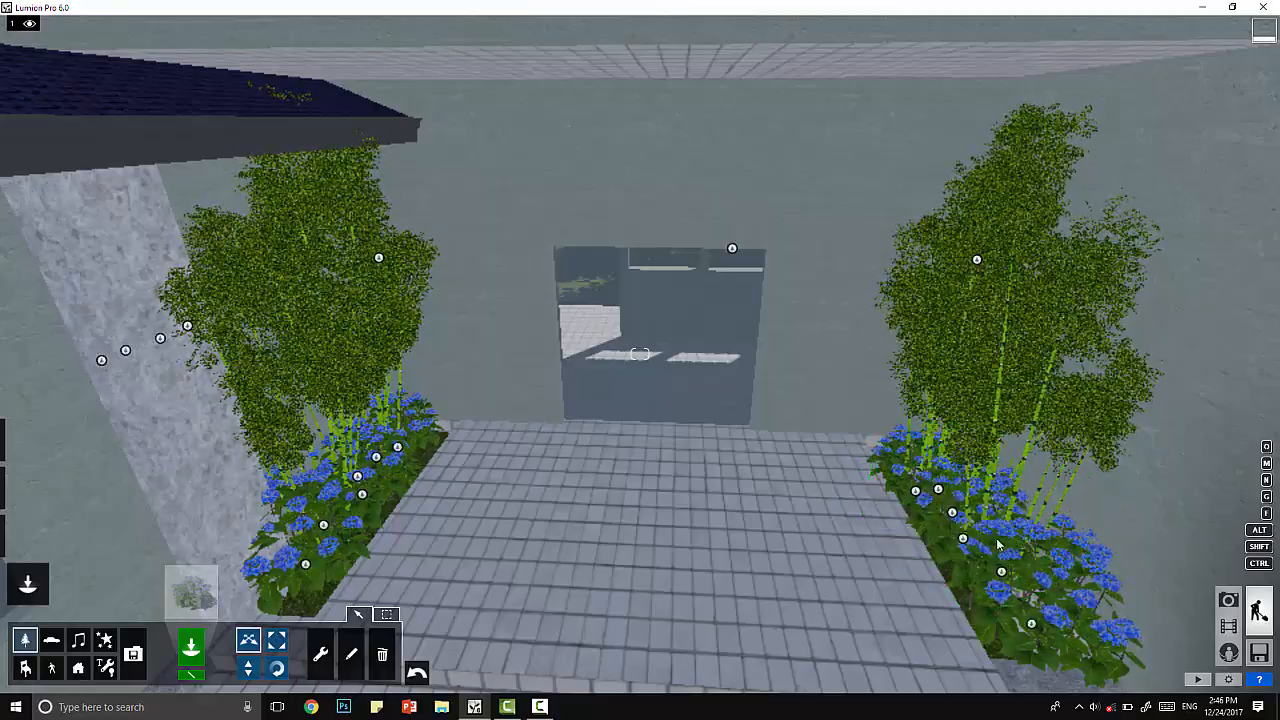
- Replace the tiled paving of the entrance landing and steps with the outdoor Concrete 018 1024 material
right_click_drag(997, 544, 809, 545)
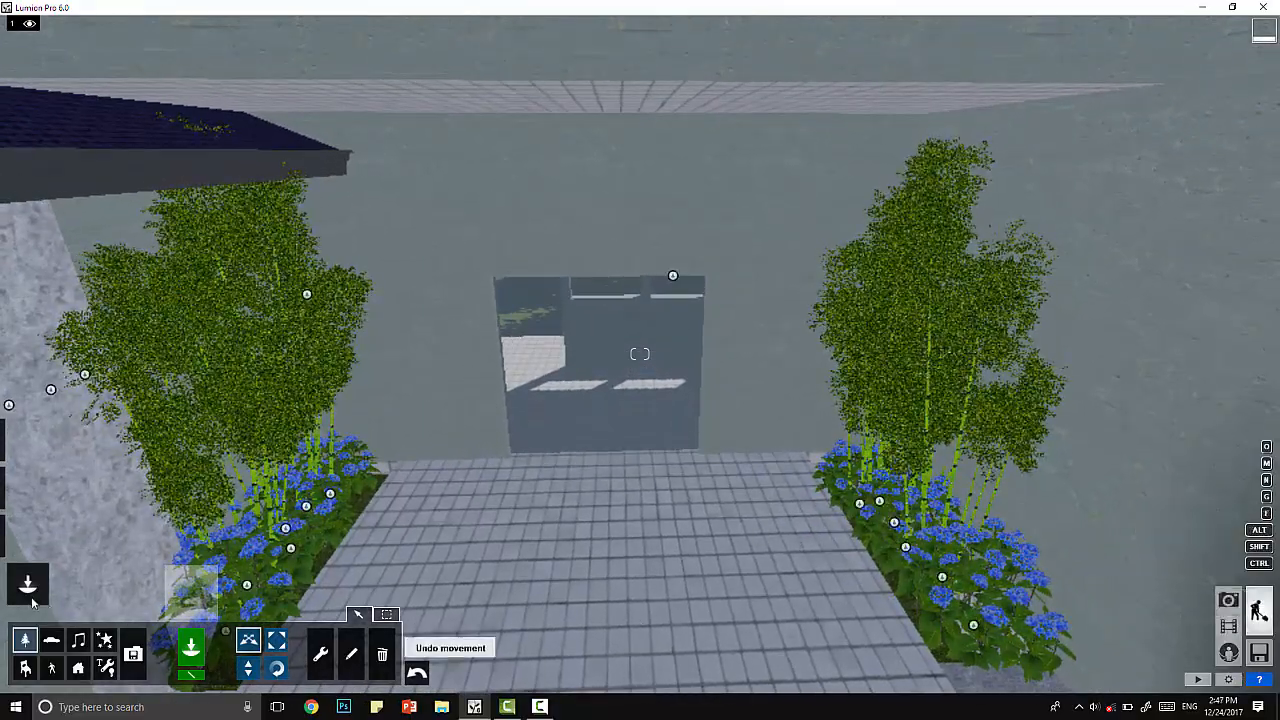
left_click(28, 535)
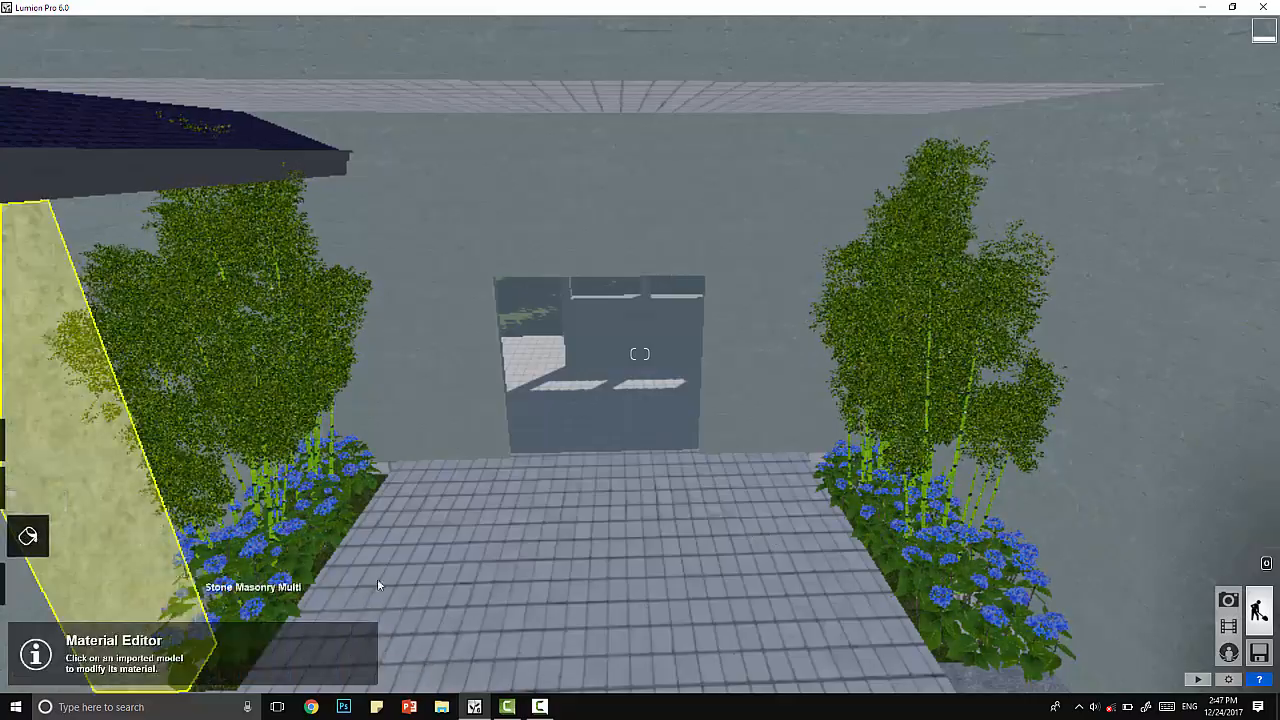
left_click(589, 546)
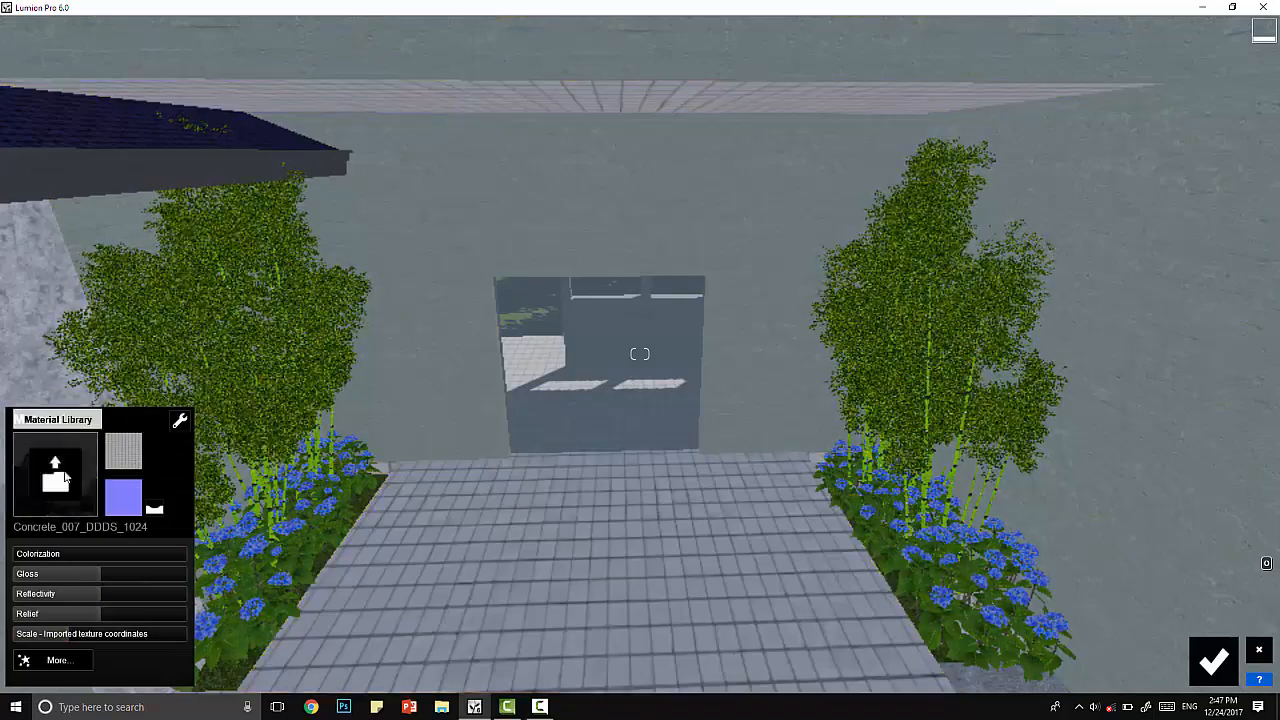
left_click(62, 478)
left_click(53, 402)
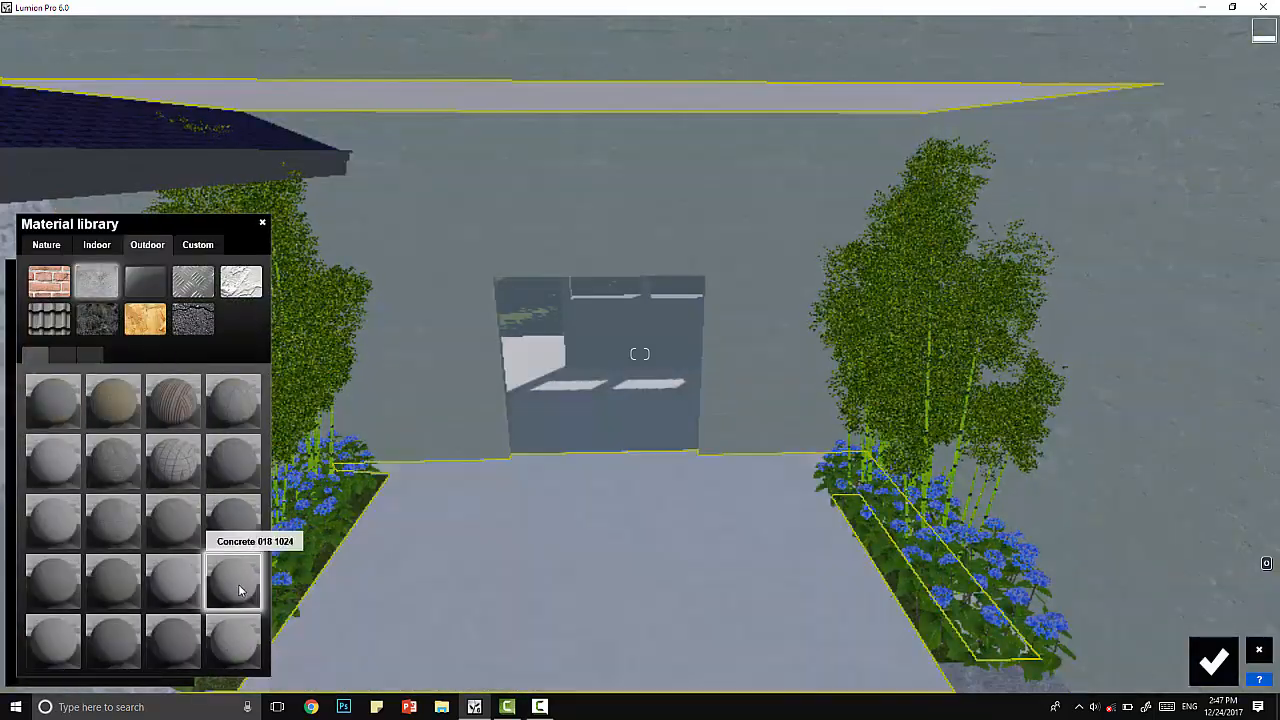
- Try a plain Color and Roof 014A on the house roof, settle on a dark tile from the outdoor Roofing materials and save it
key("s")
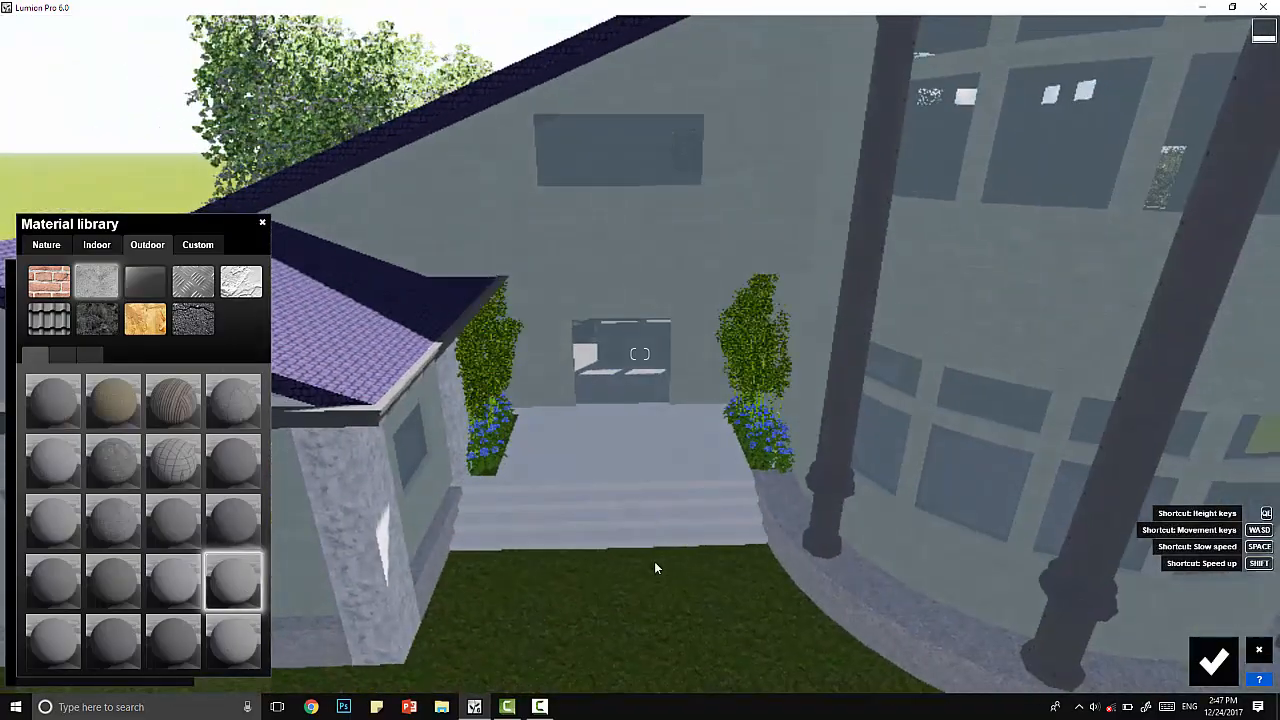
key("s")
right_click_drag(654, 568, 983, 693)
key("s")
key("q")
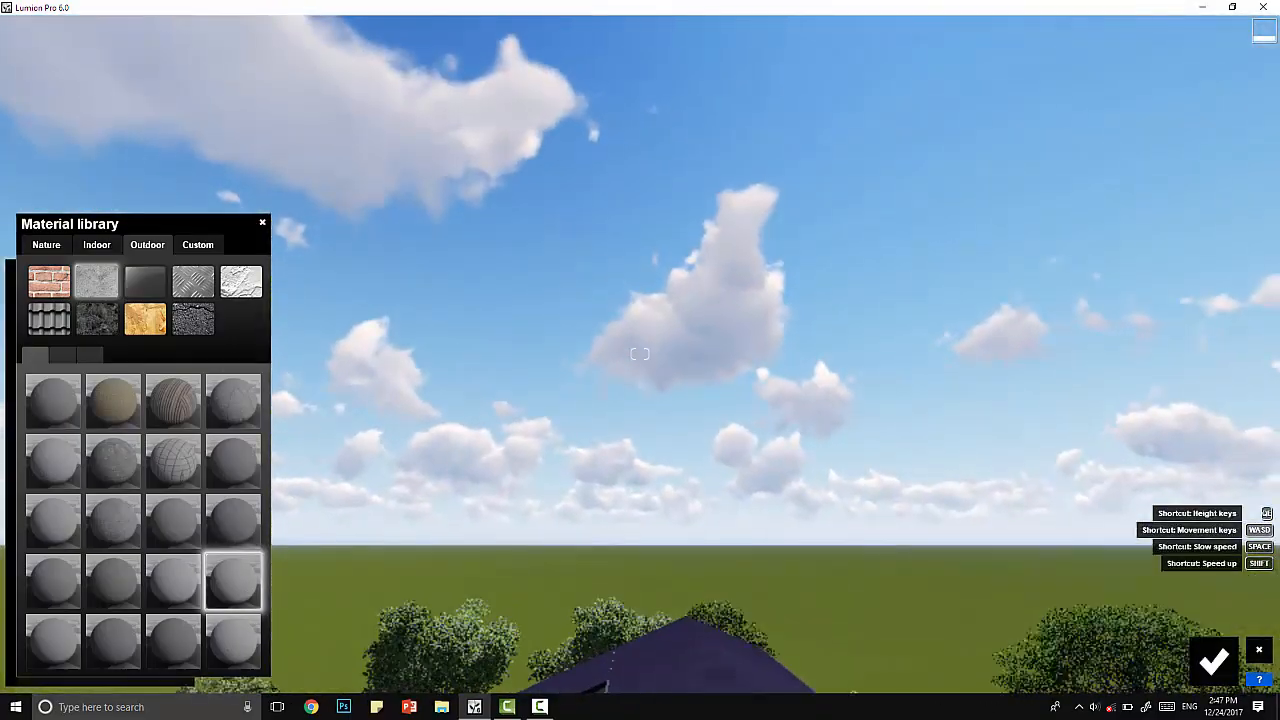
right_click_drag(784, 588, 787, 455)
key("w")
left_click(788, 456)
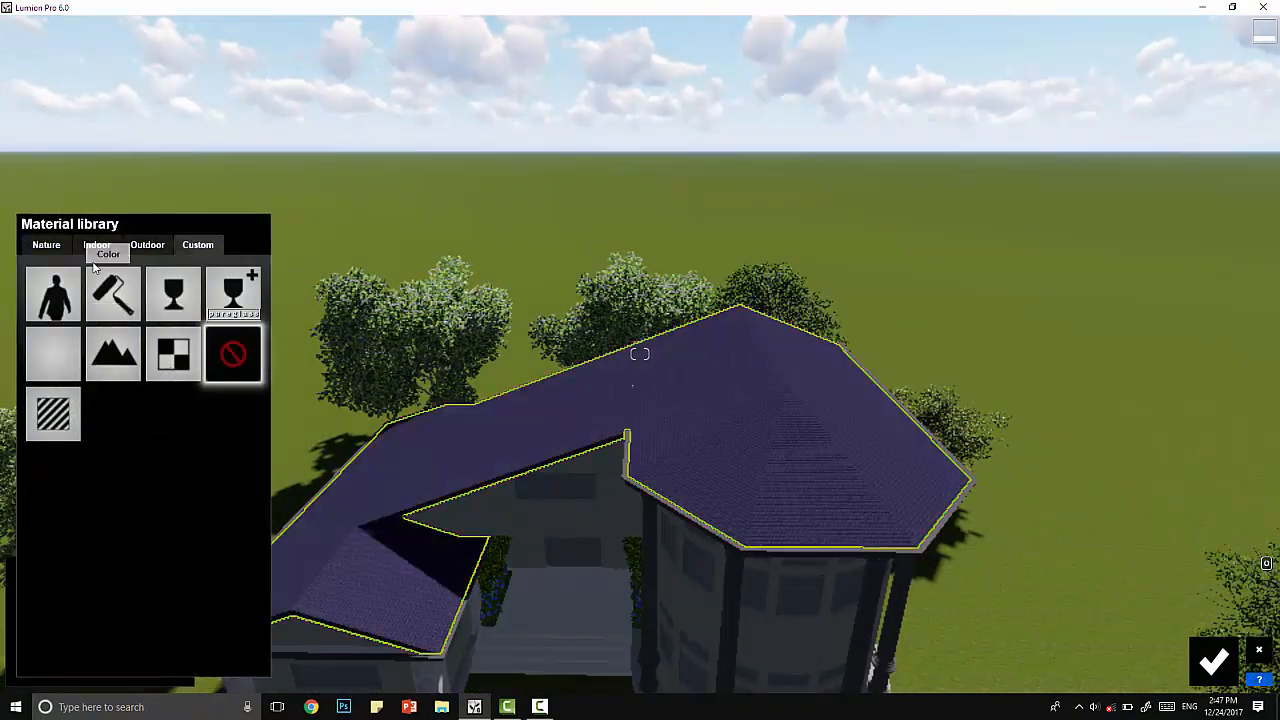
left_click(113, 293)
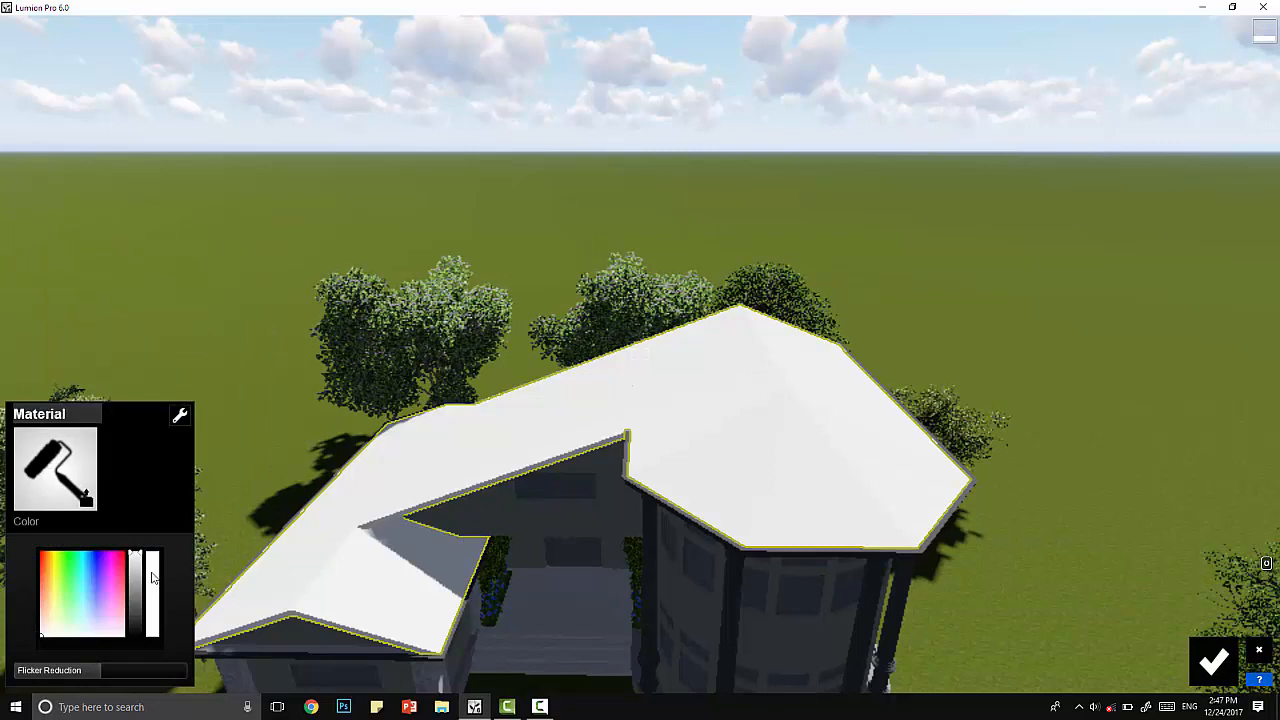
left_click(72, 326)
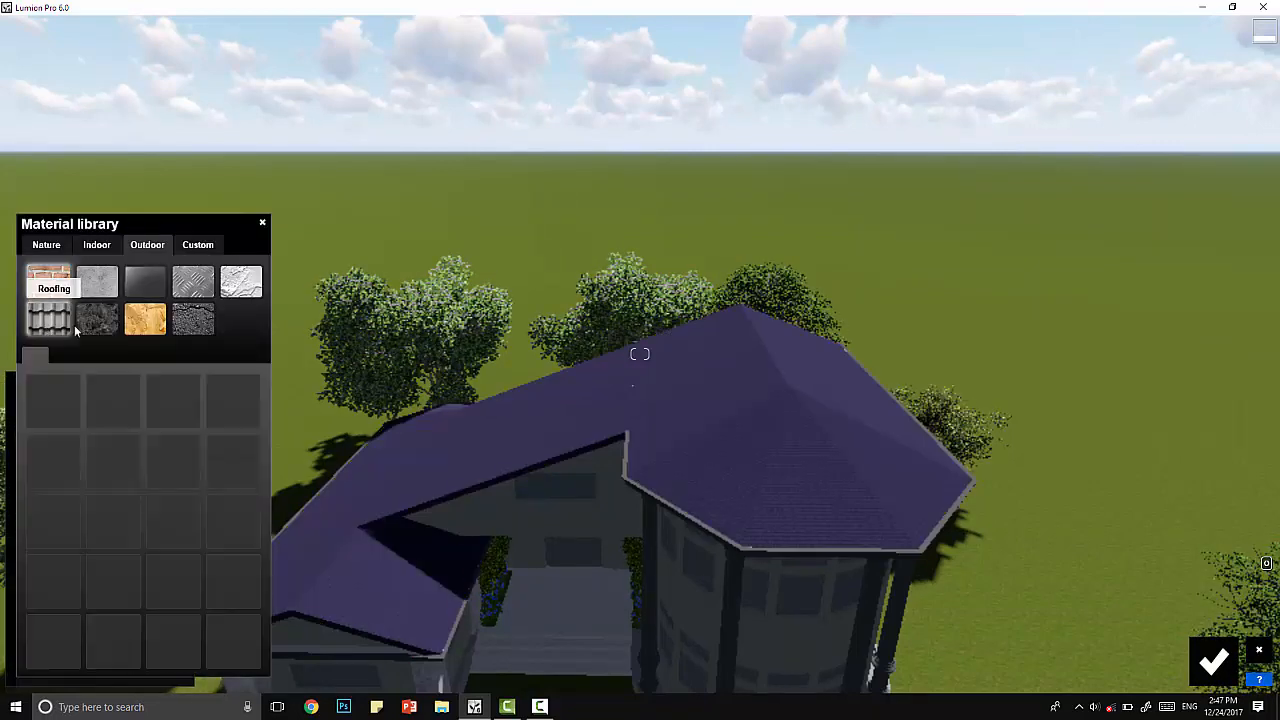
left_click(225, 581)
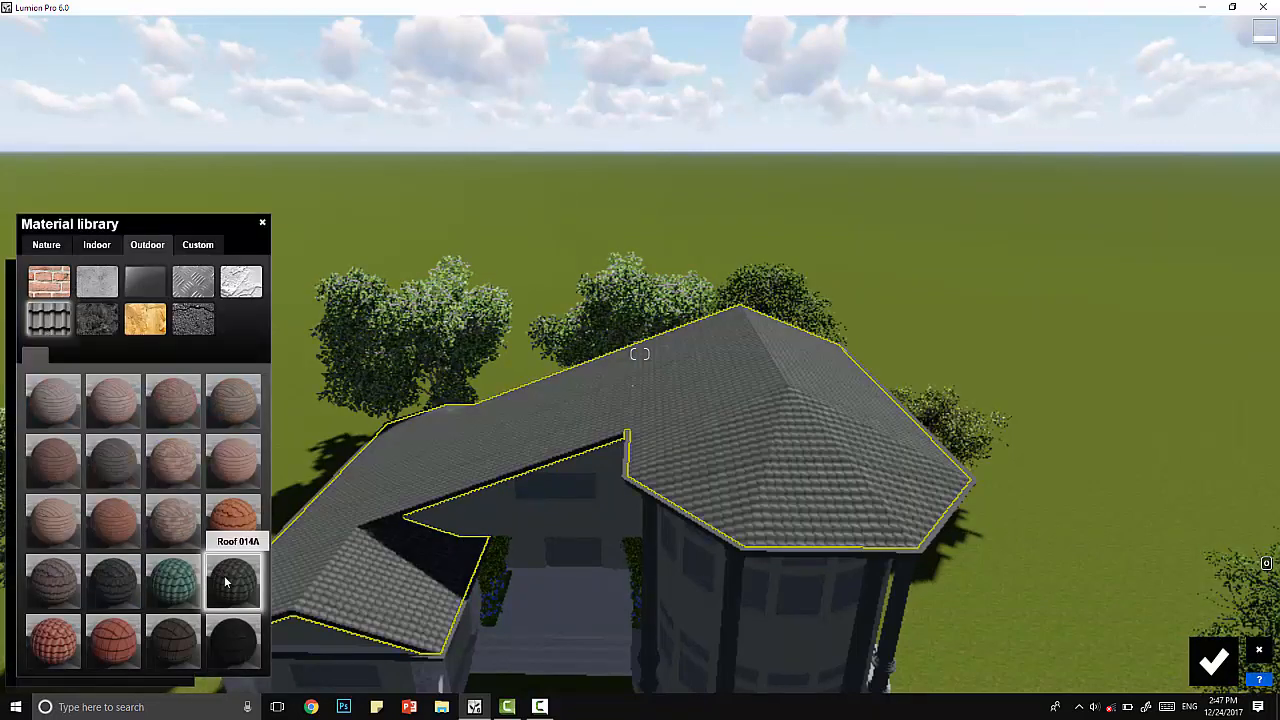
left_click(244, 645)
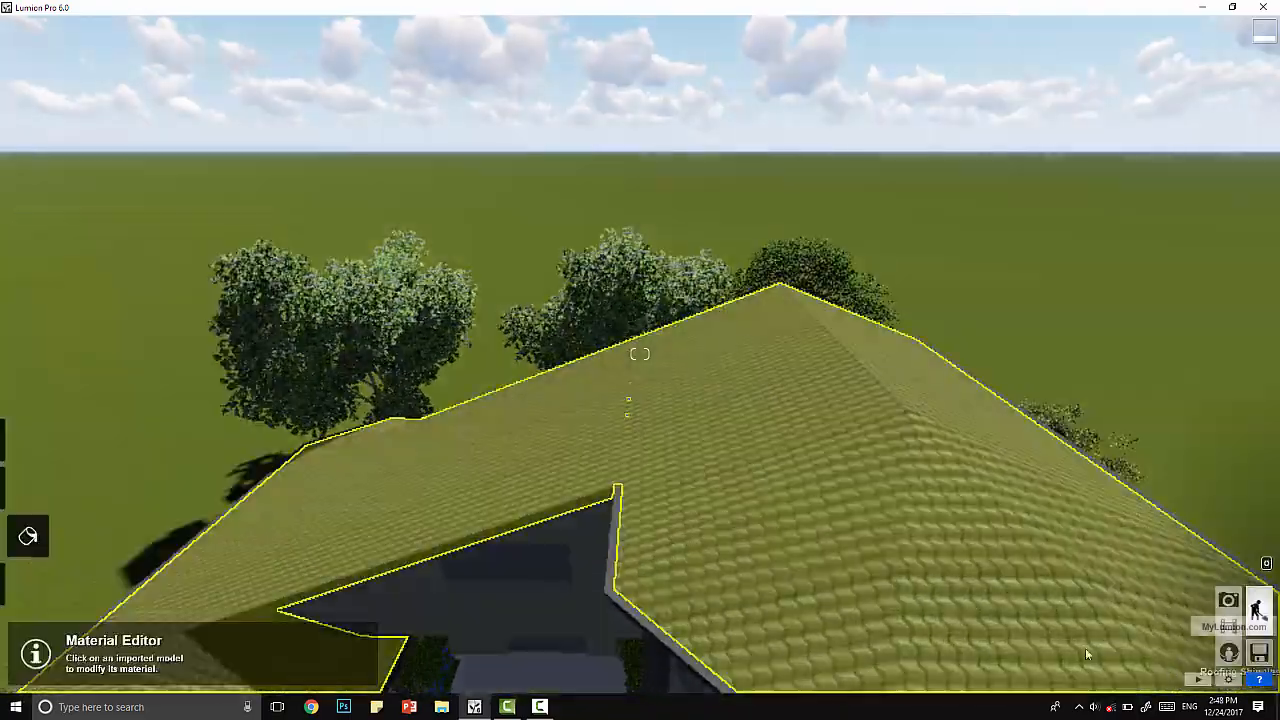
- Select the whole row of flowers in the planter along the small front wing's outer side wall for moving
scroll(771, 529, "down", 3)
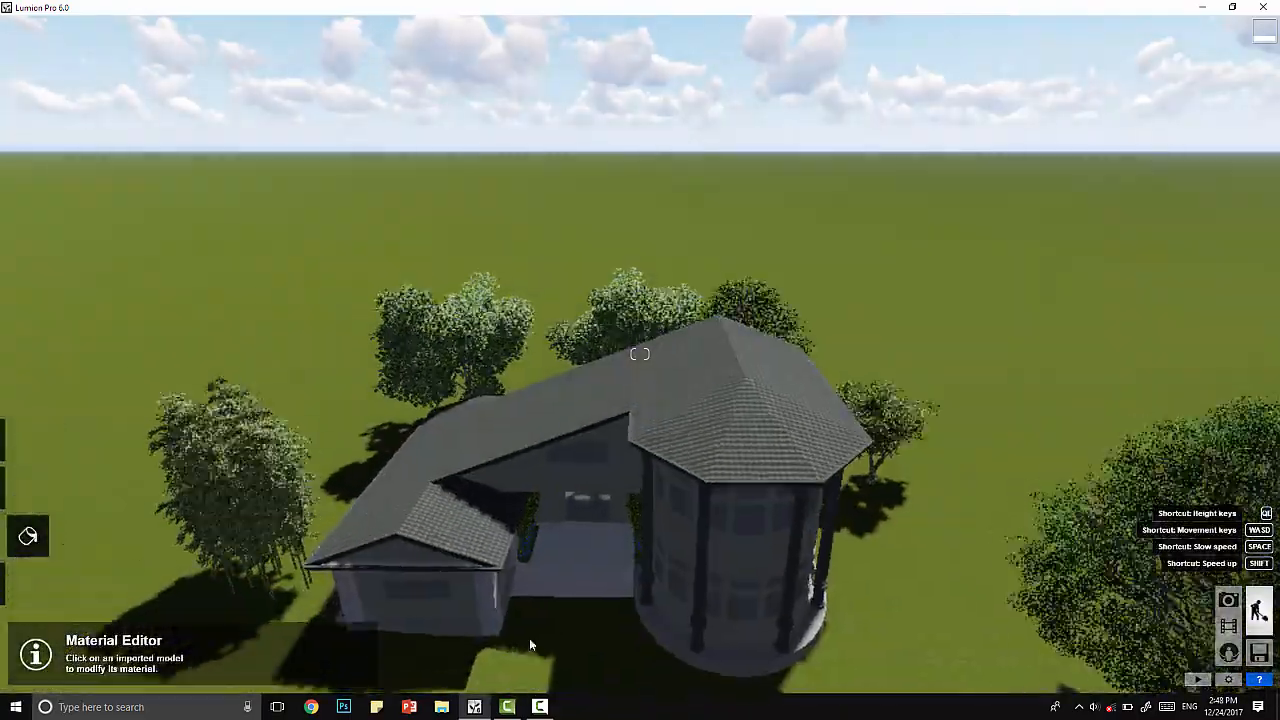
scroll(540, 630, "up", 3)
right_click_drag(551, 606, 575, 480)
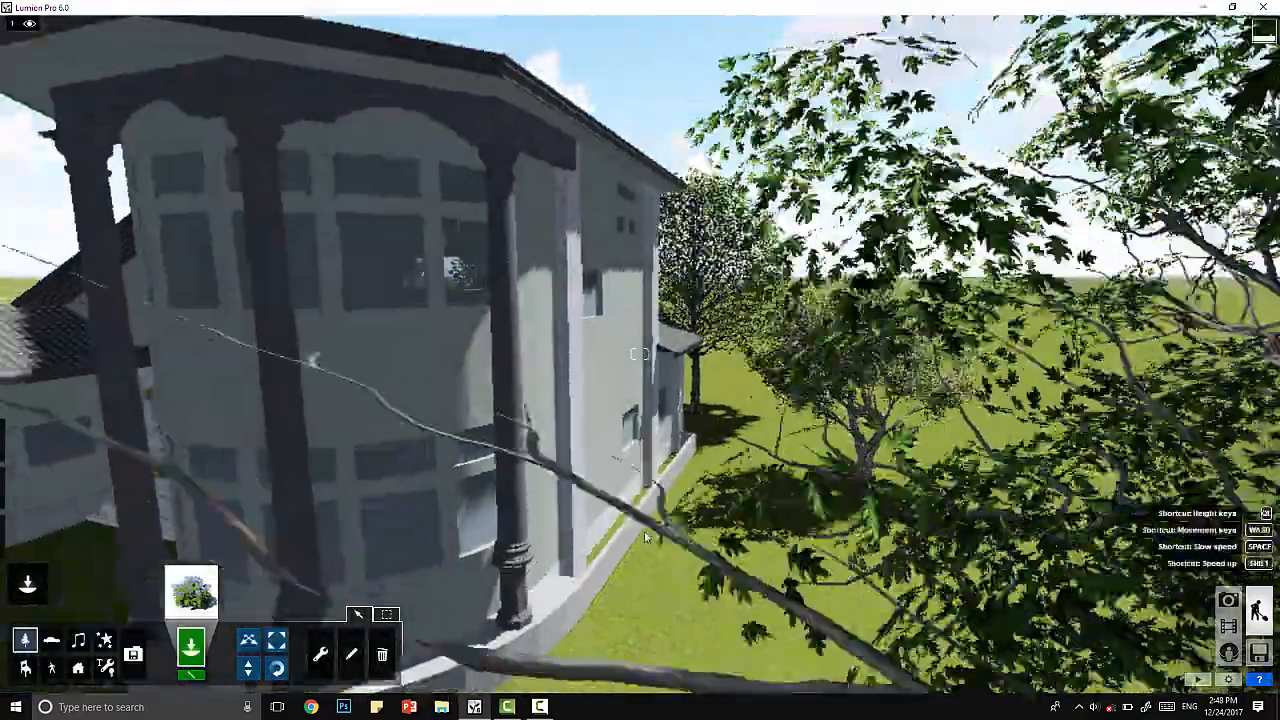
right_click_drag(645, 537, 260, 510)
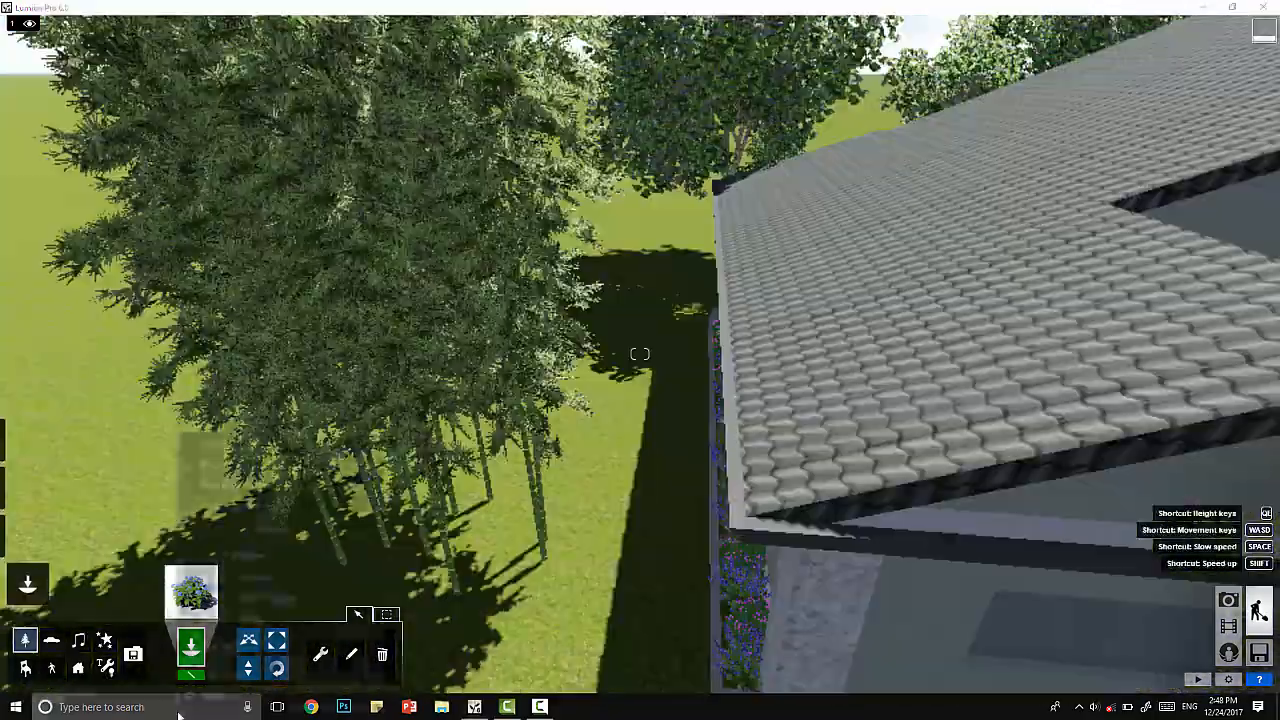
left_click(175, 402)
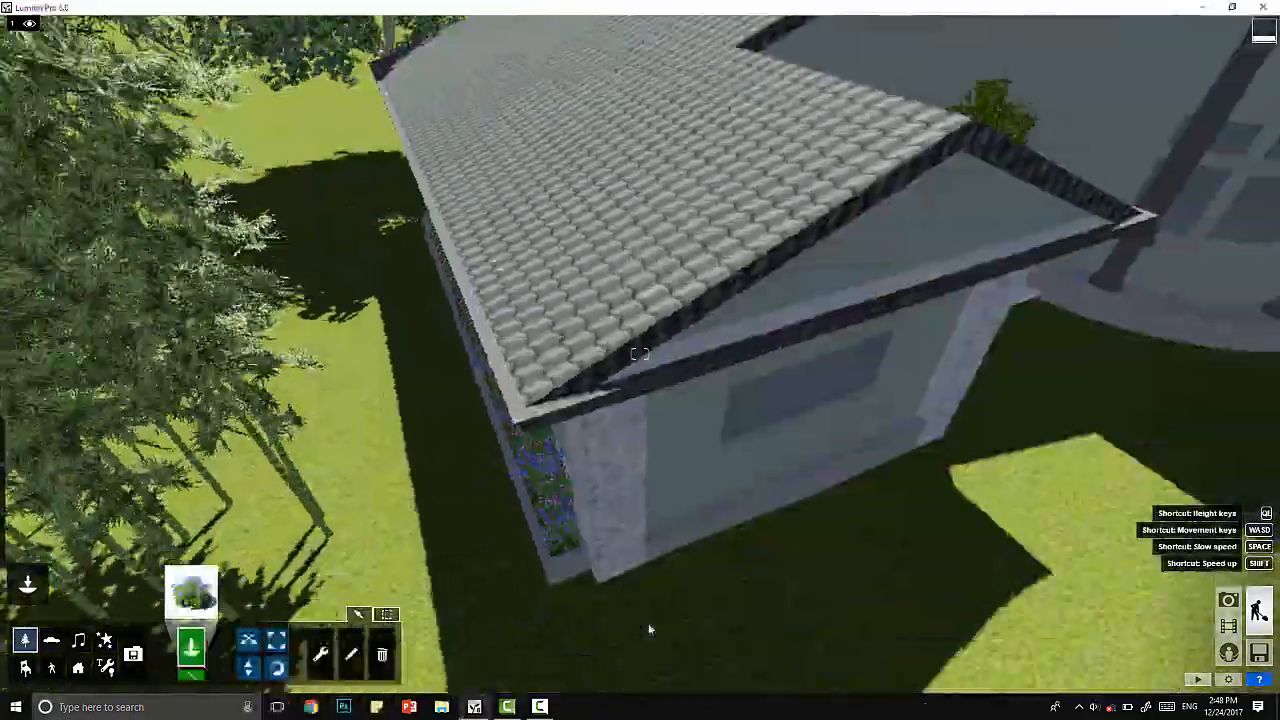
middle_click_drag(648, 628, 500, 591)
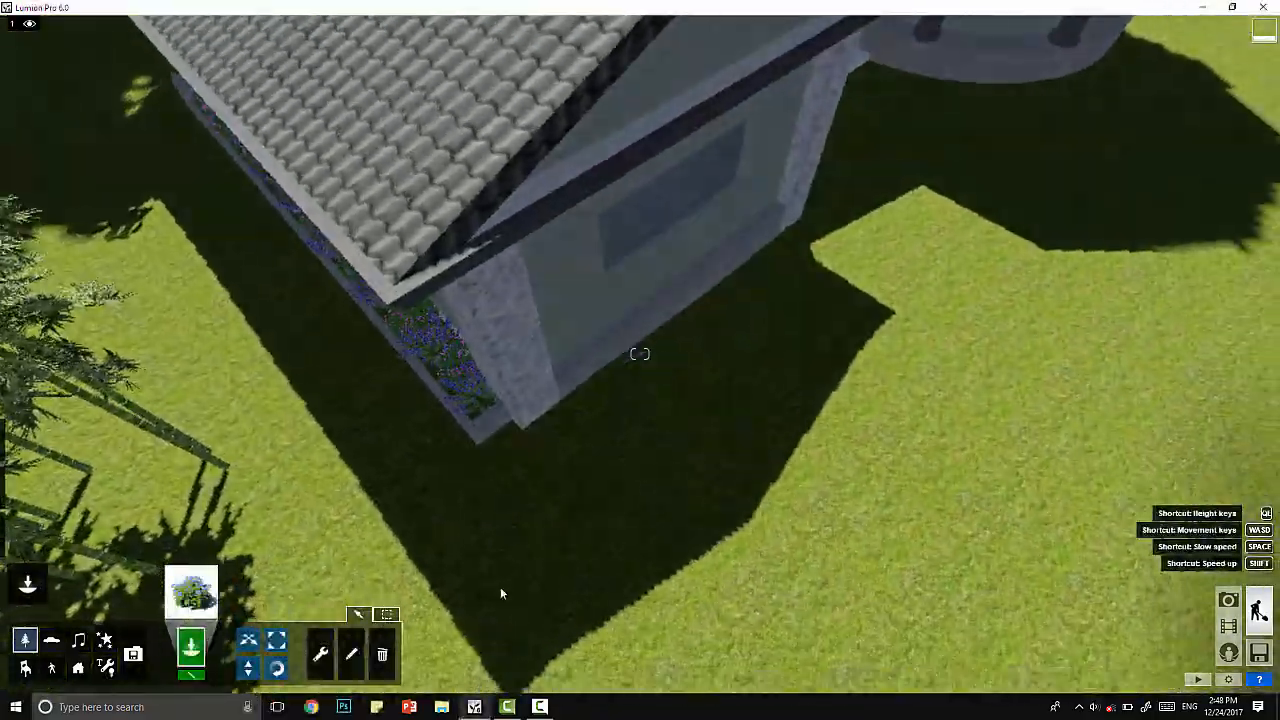
scroll(494, 586, "up", 5)
scroll(508, 570, "down", 2)
right_click_drag(539, 552, 646, 546)
left_click(250, 641)
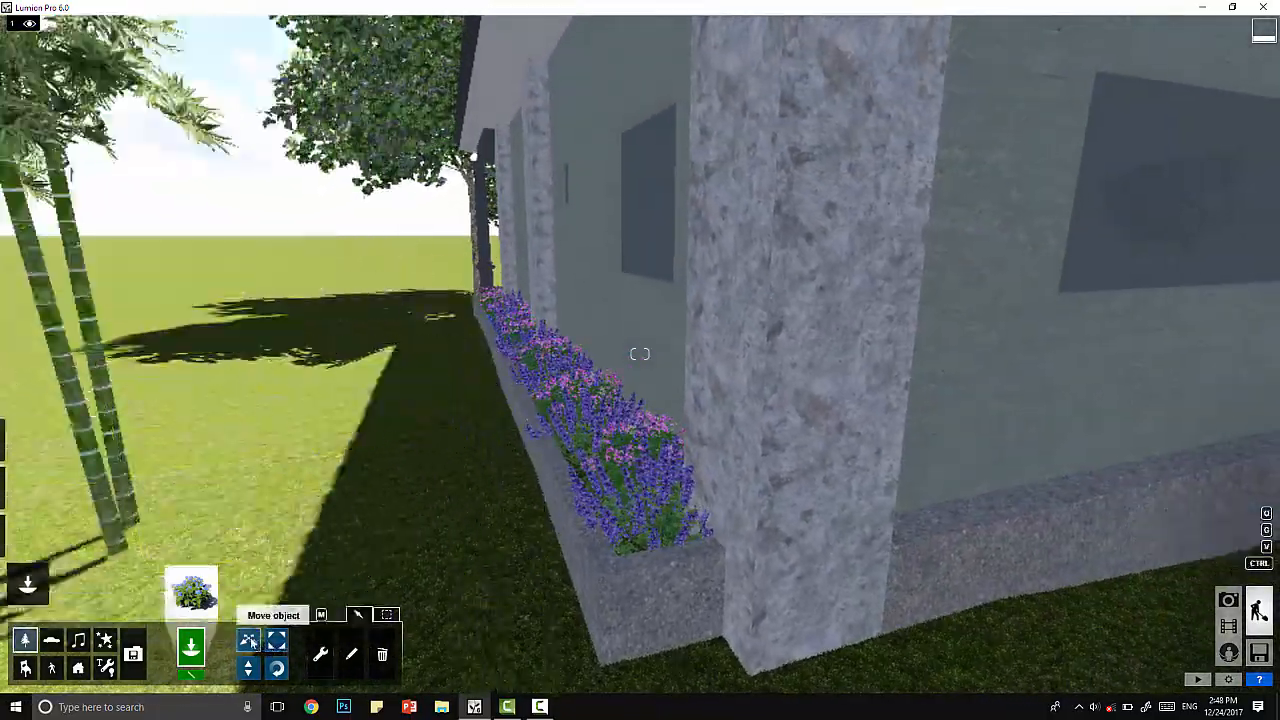
left_click_drag(433, 286, 680, 620, "ctrl")
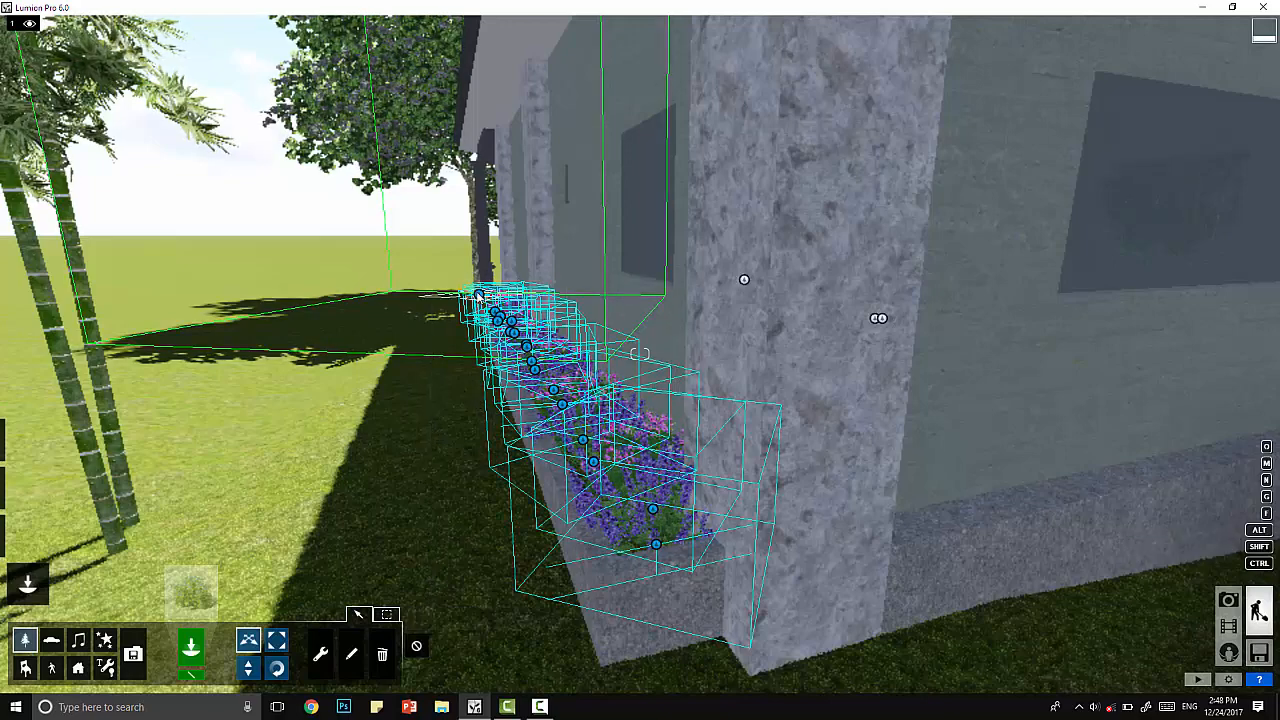
- Copy the selected flower row across to the lawn on the far side of the round tower
key("s")
right_click_drag(434, 420, 762, 431)
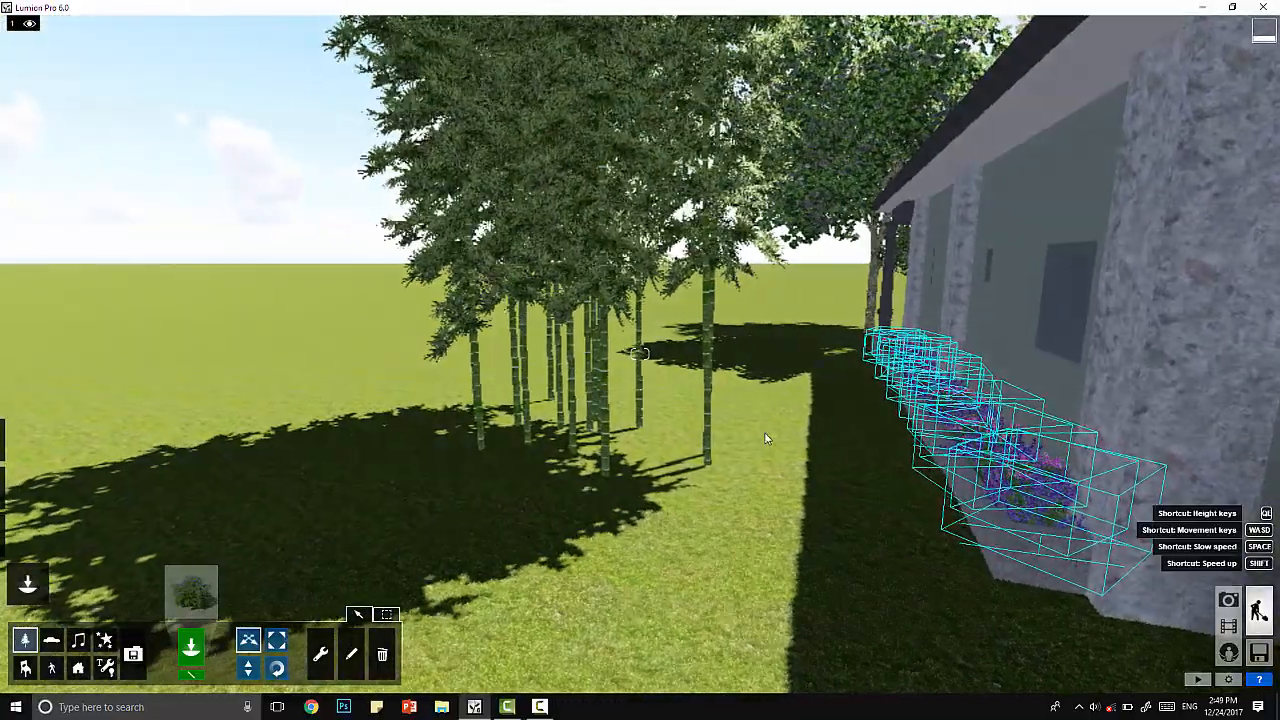
key("d")
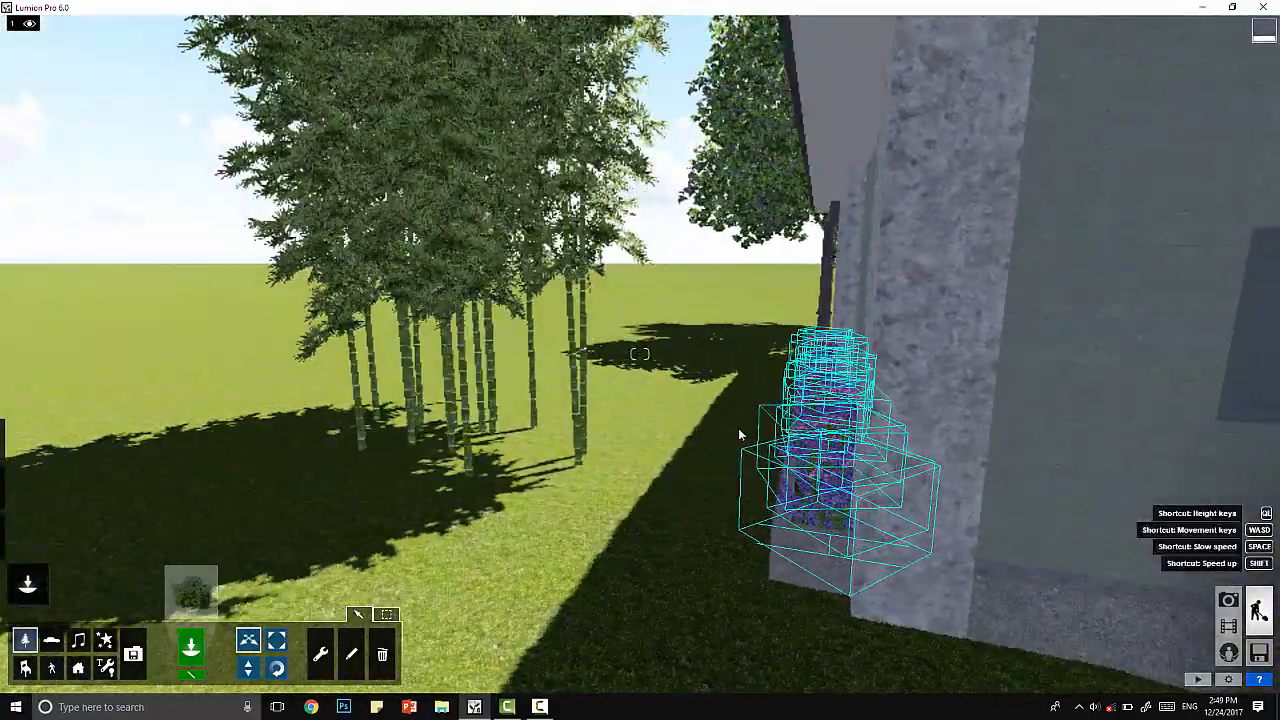
key("shift+s")
key("s")
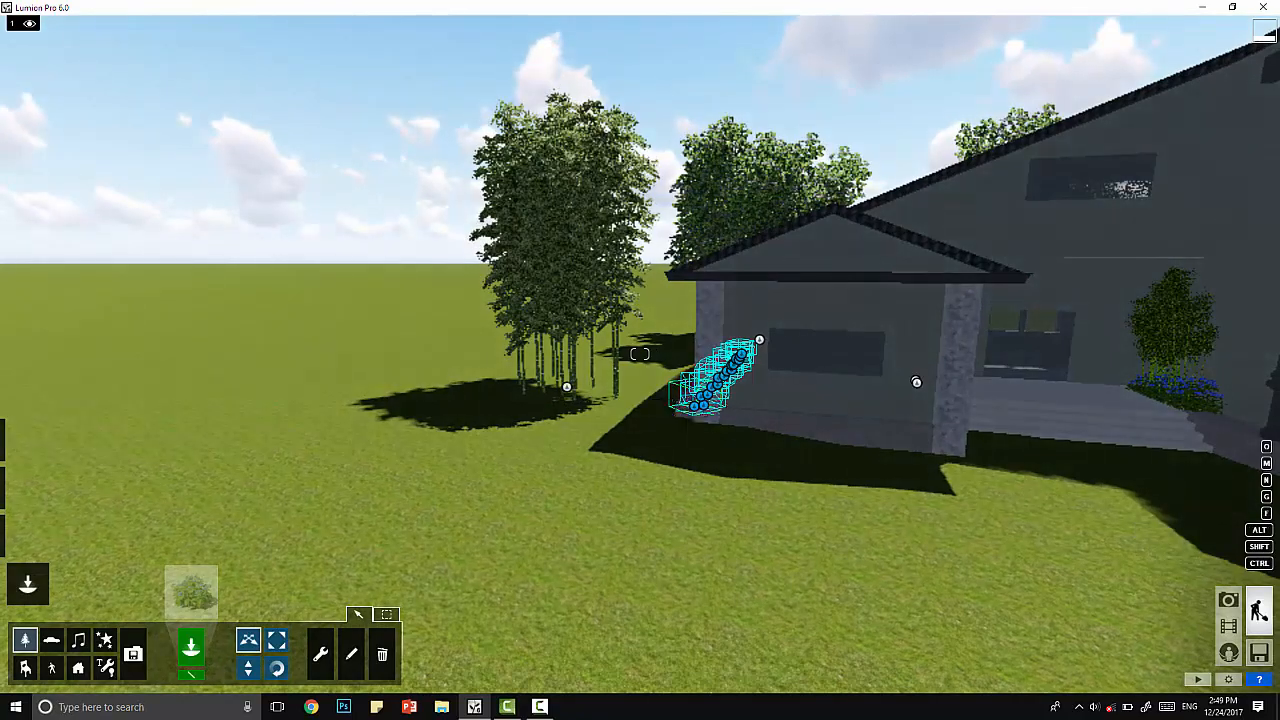
key("d")
mouse_move(455, 432)
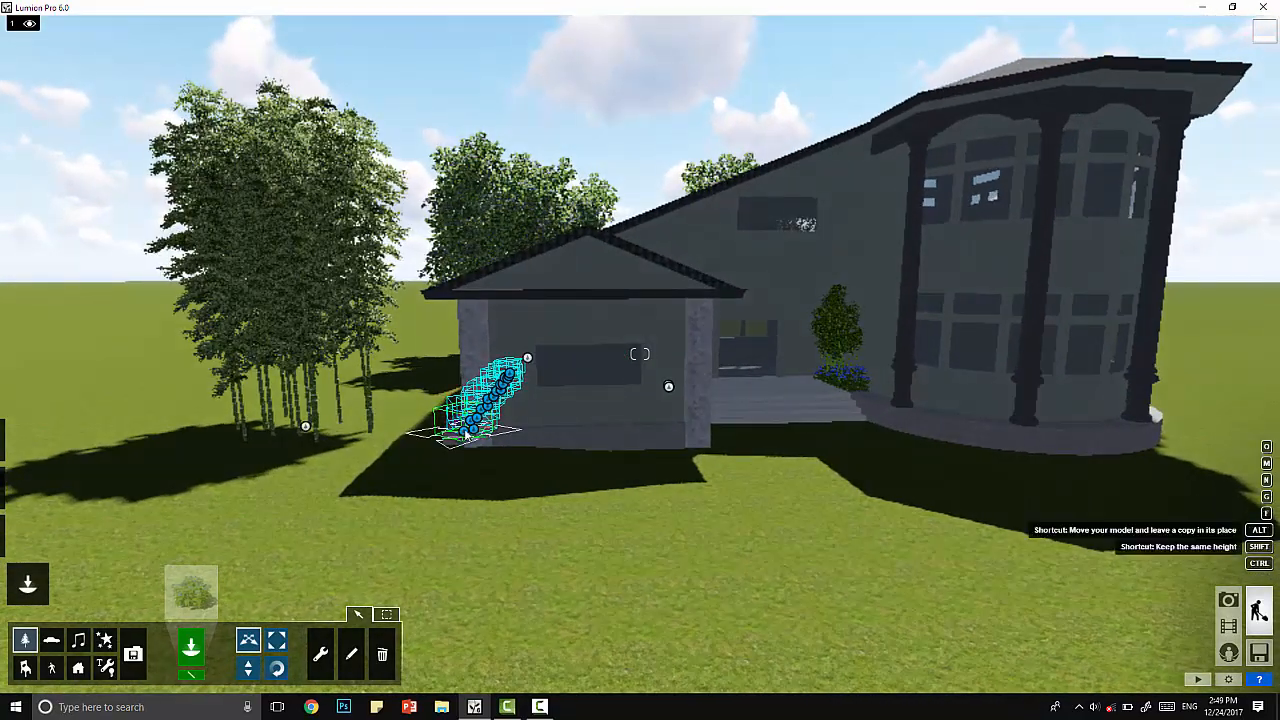
left_click_drag(466, 432, 986, 371)
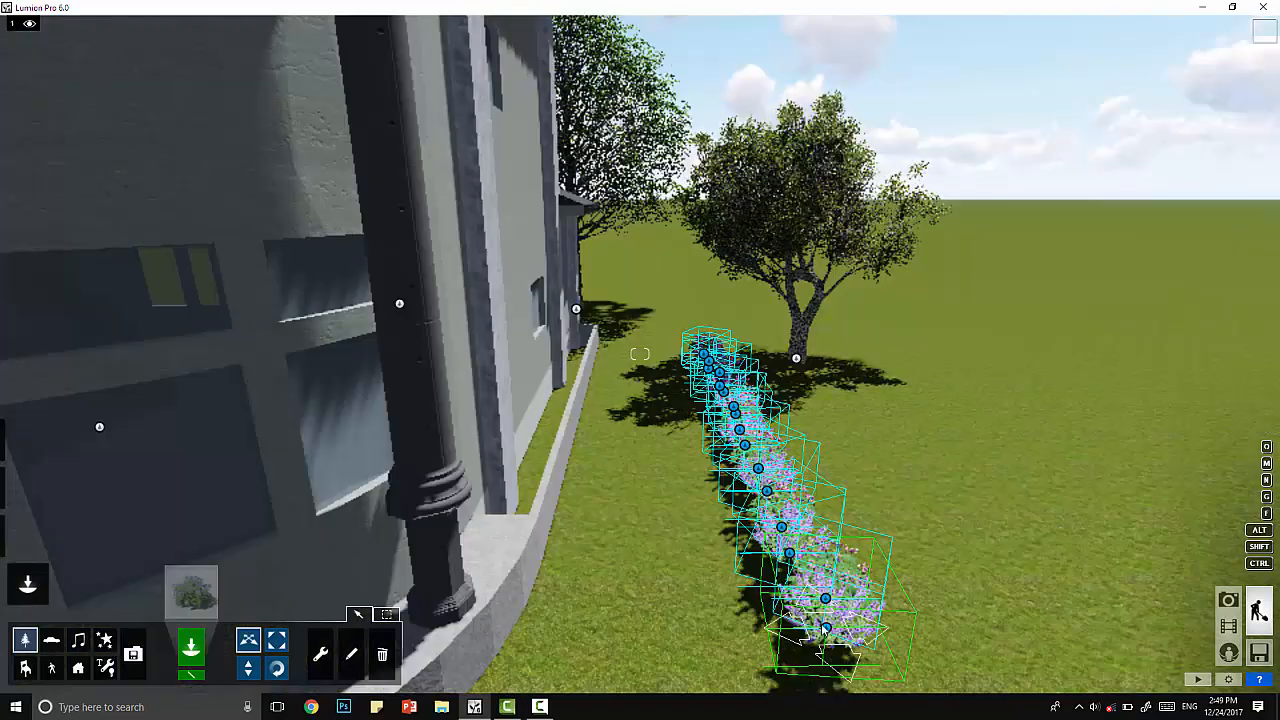
- Move the copied flower row into the empty planter along the side wall behind the round tower
left_click_drag(825, 628, 556, 506)
right_click_drag(556, 506, 864, 523)
key("d")
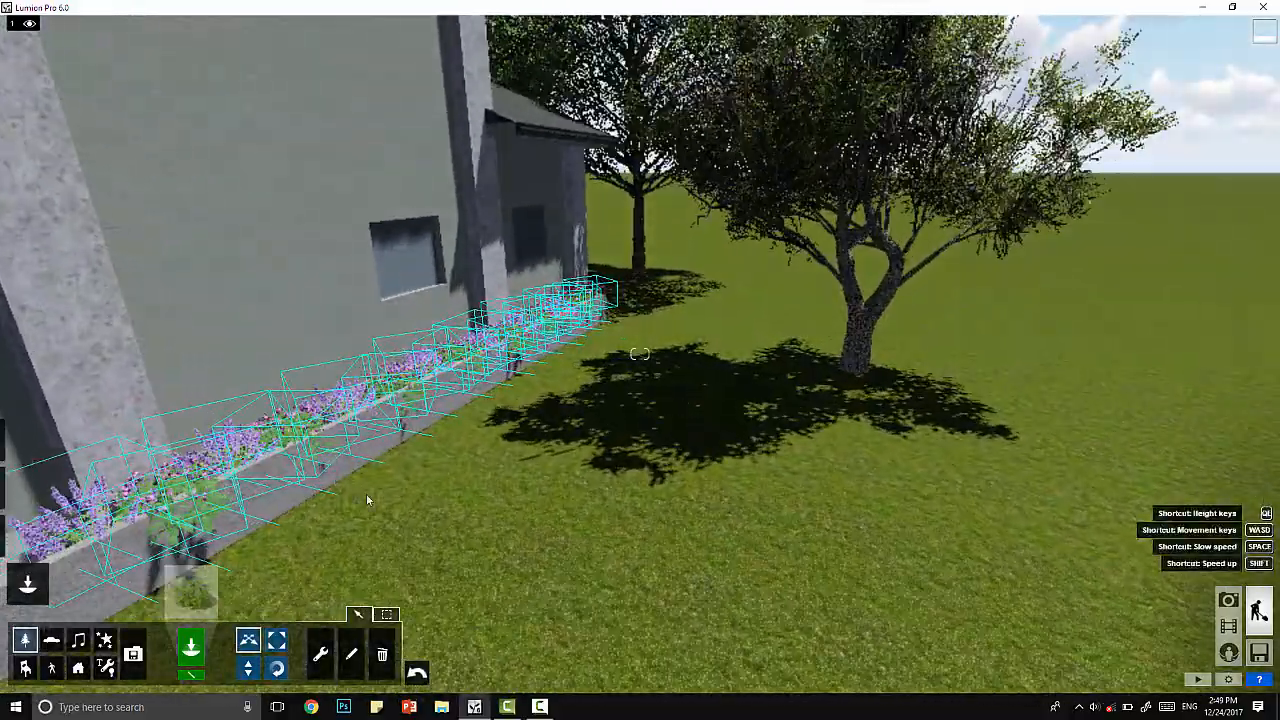
right_click_drag(342, 510, 214, 446)
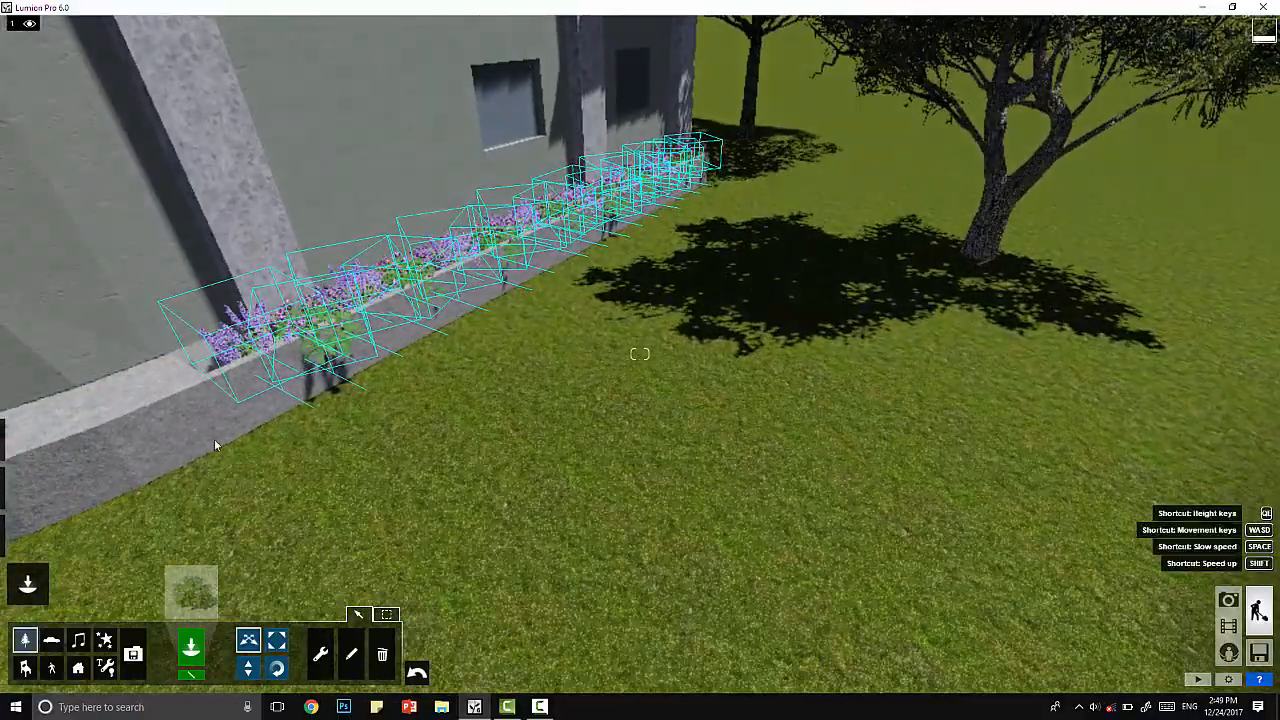
key("d")
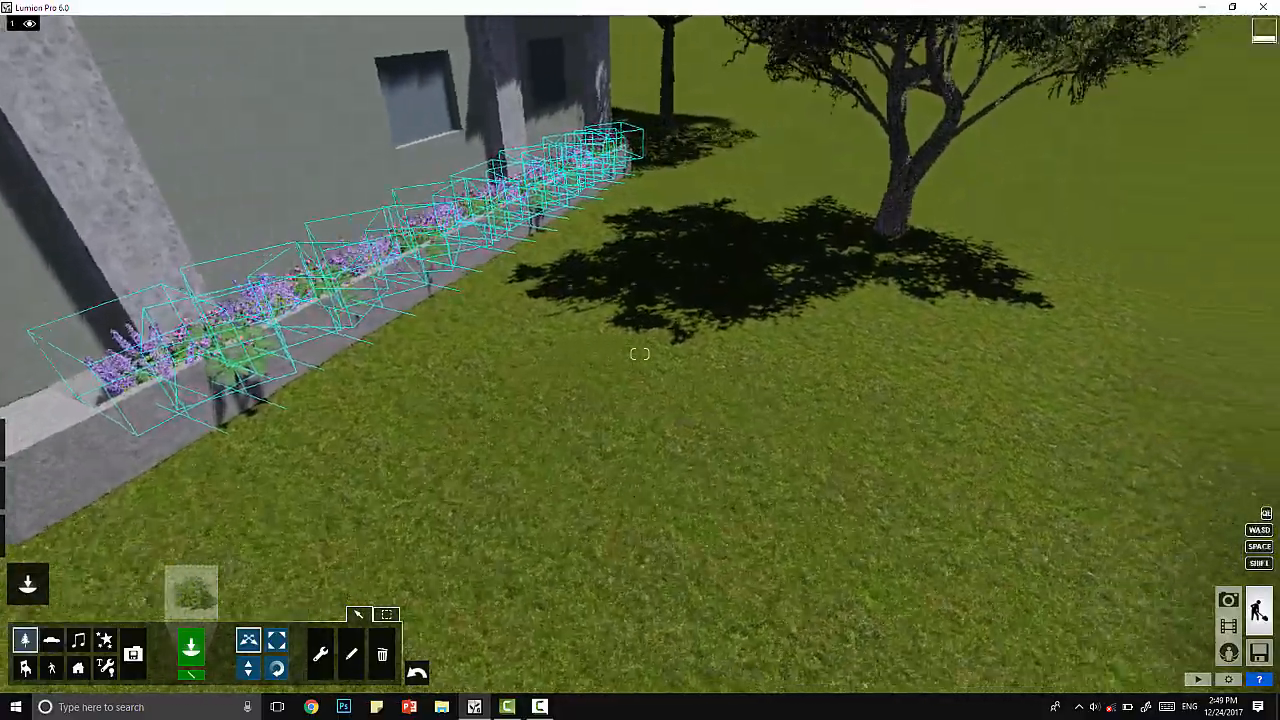
key("a")
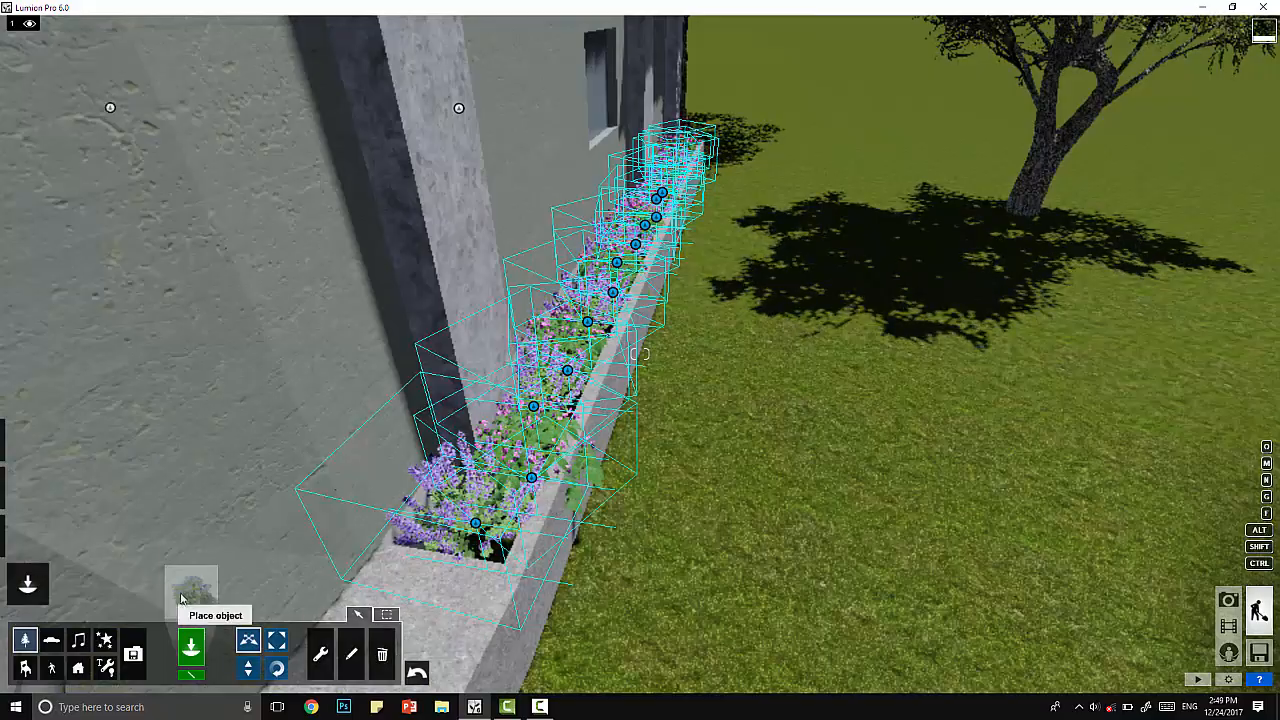
- Switch to the landscape tools and examine the newly planted flower bed behind the round tower
left_click(28, 488)
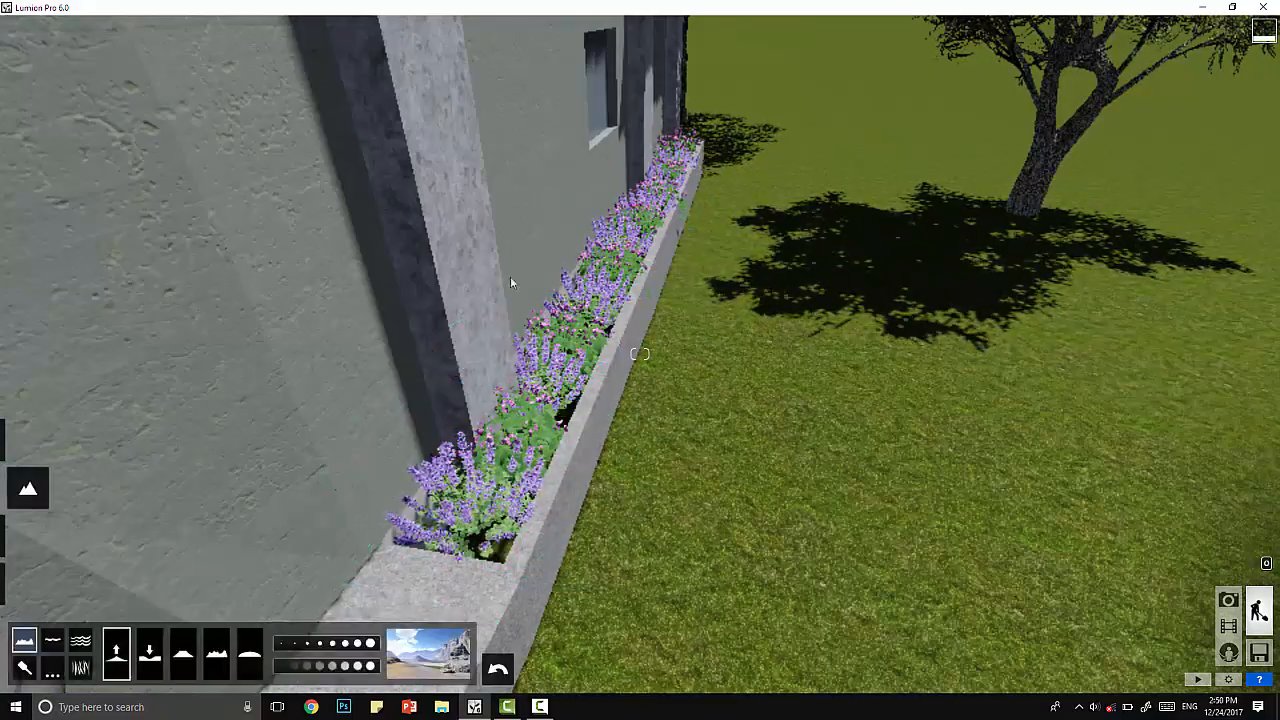
key("w")
scroll(640, 353, "down", 5)
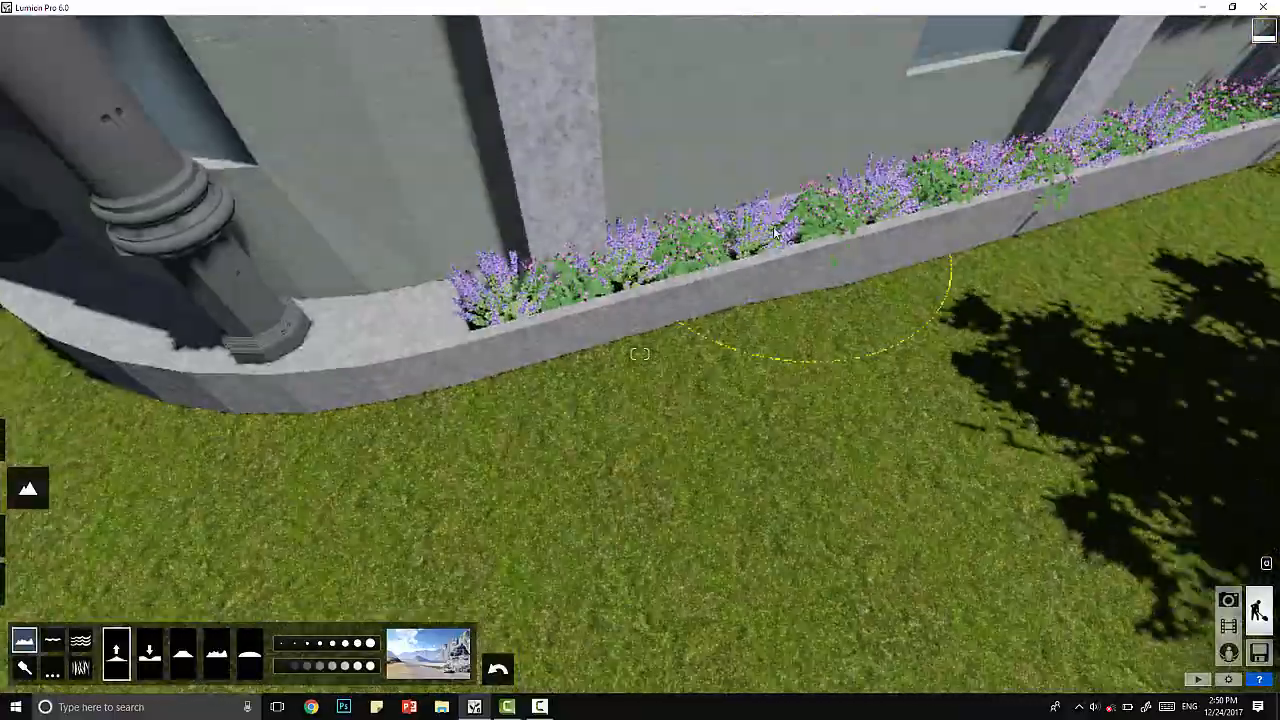
right_click_drag(640, 353, 620, 152)
scroll(620, 152, "down", 10)
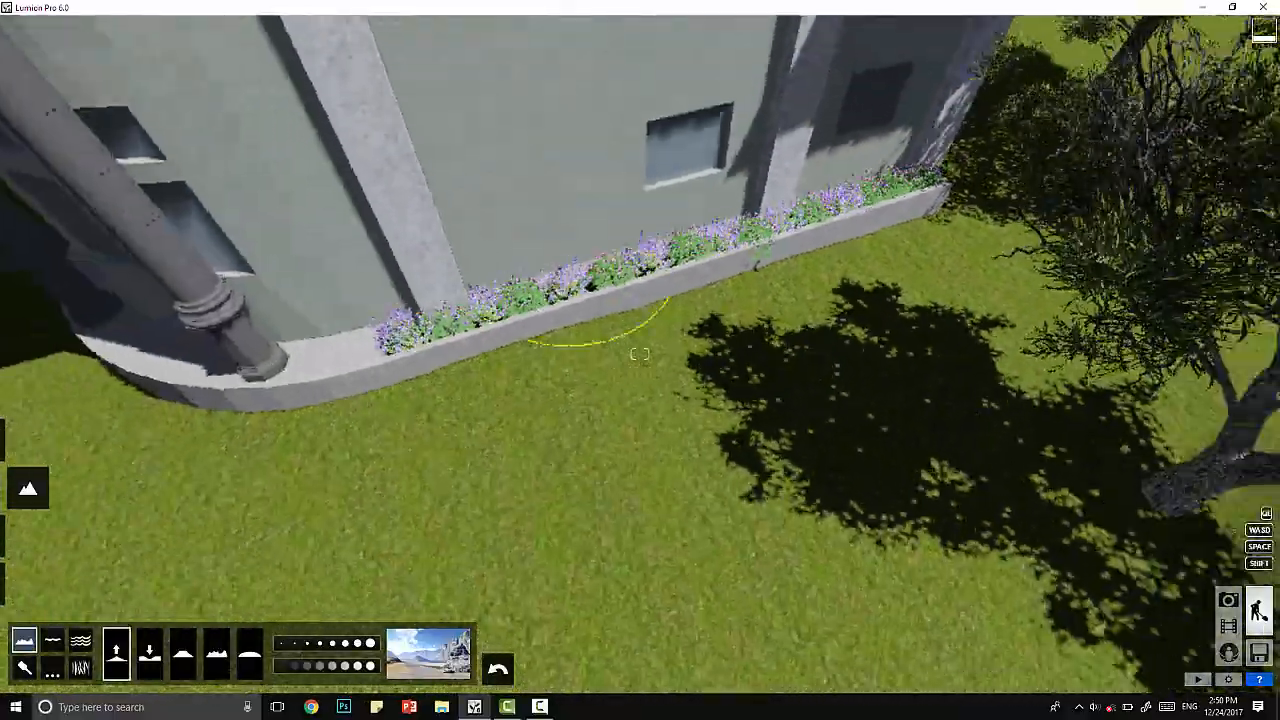
scroll(576, 406, "up", 2)
scroll(576, 406, "down", 5)
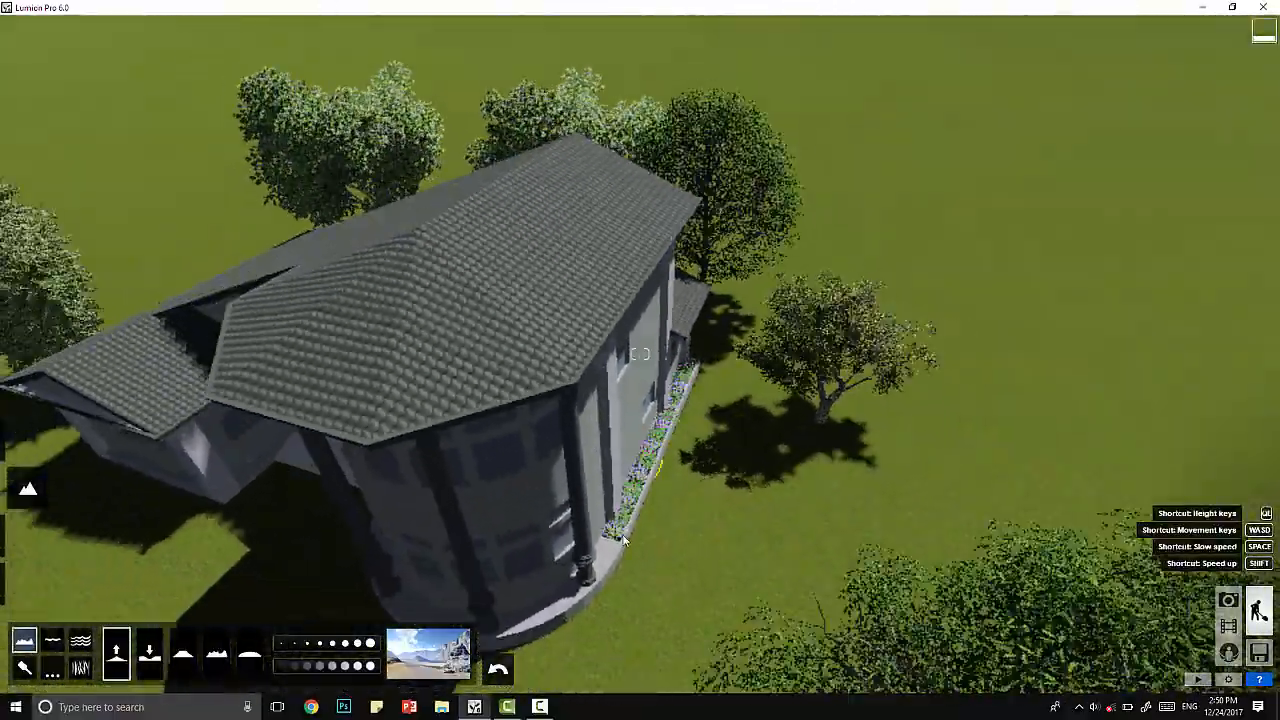
- Examine the house's front facade, entrance and surrounding trees from above and at ground level
right_click_drag(576, 406, 540, 548)
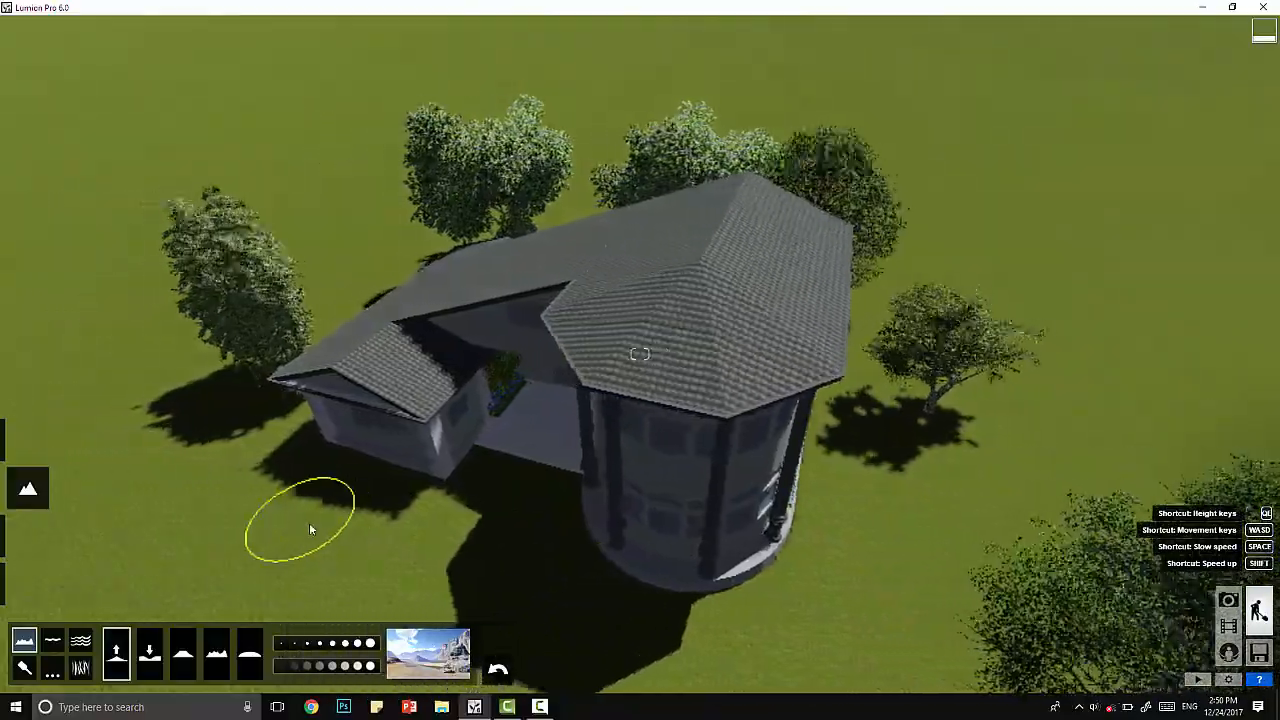
scroll(529, 480, "up", 5)
scroll(528, 469, "down", 5)
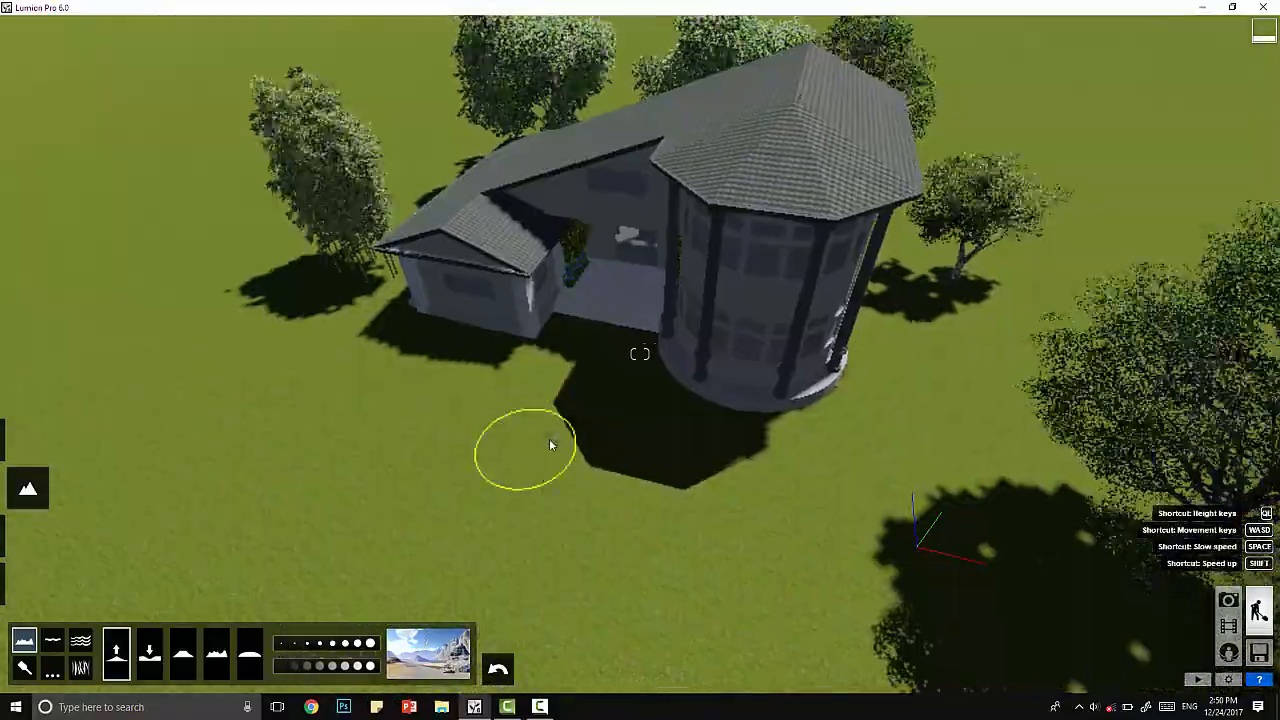
scroll(551, 437, "up", 8)
scroll(584, 428, "down", 5)
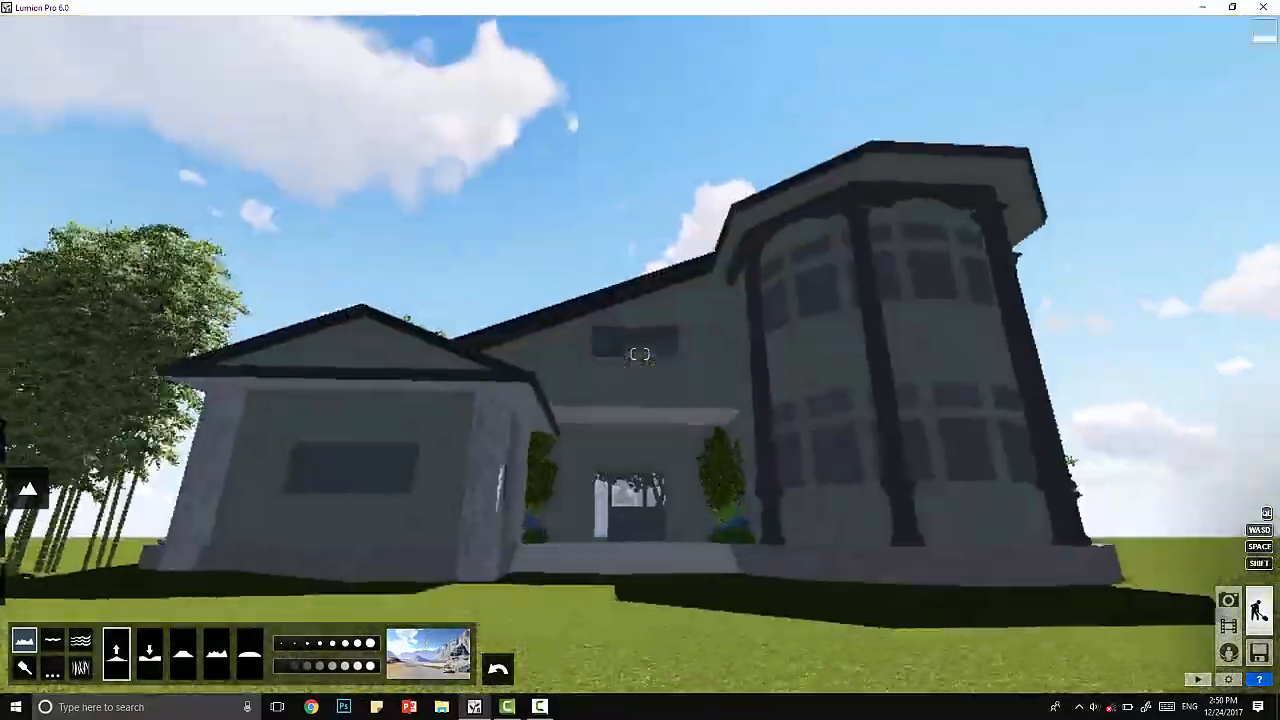
scroll(672, 236, "up", 6)
scroll(672, 230, "down", 4)
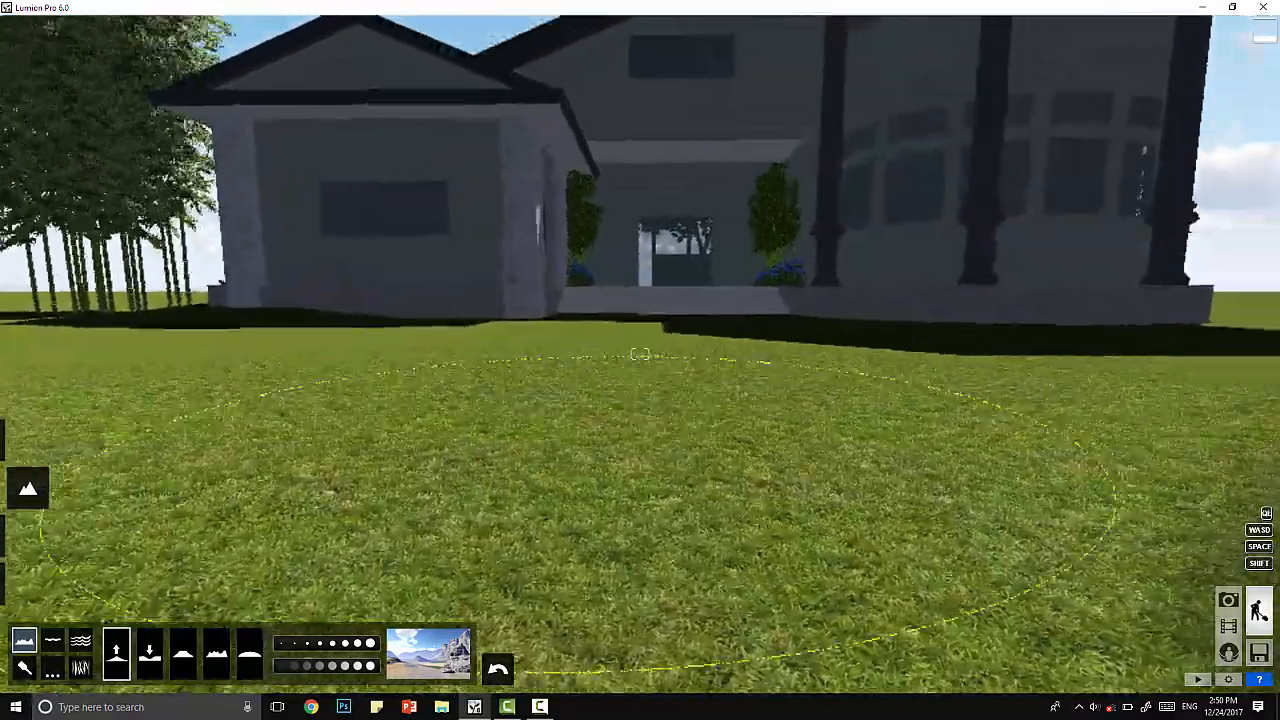
right_click_drag(672, 230, 583, 476)
scroll(581, 477, "down", 4)
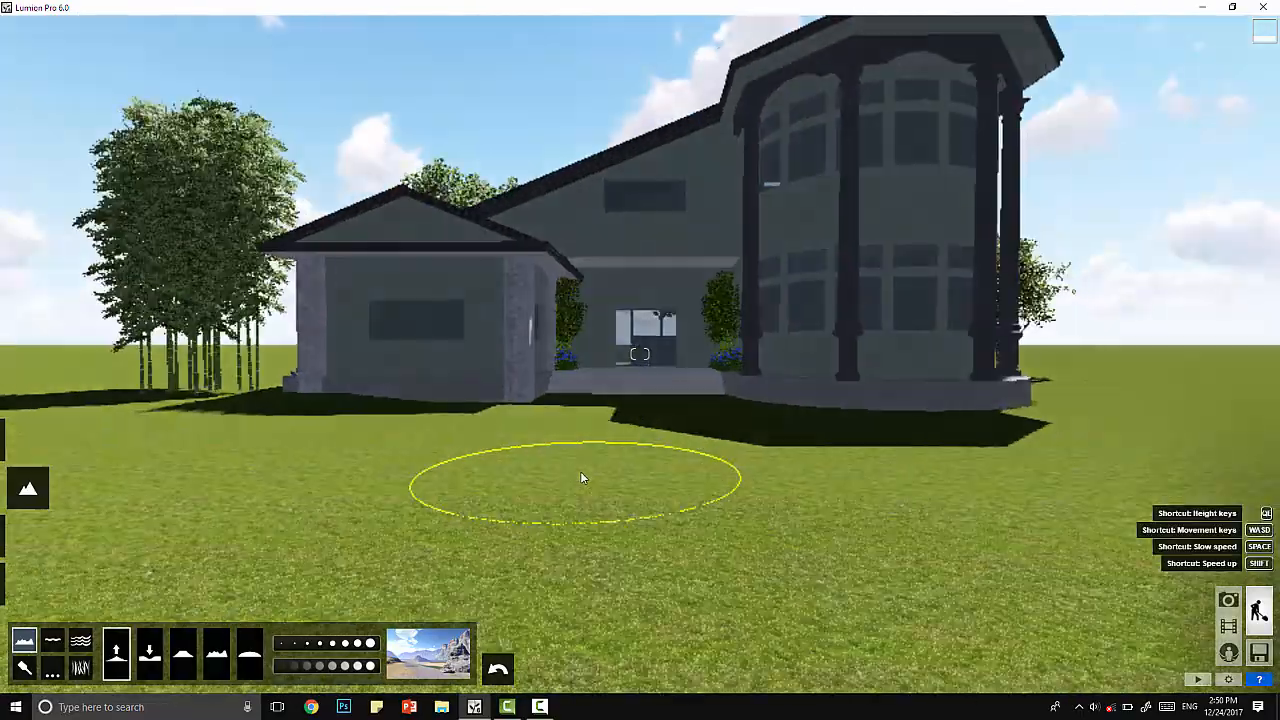
scroll(590, 398, "up", 4)
scroll(550, 392, "down", 5)
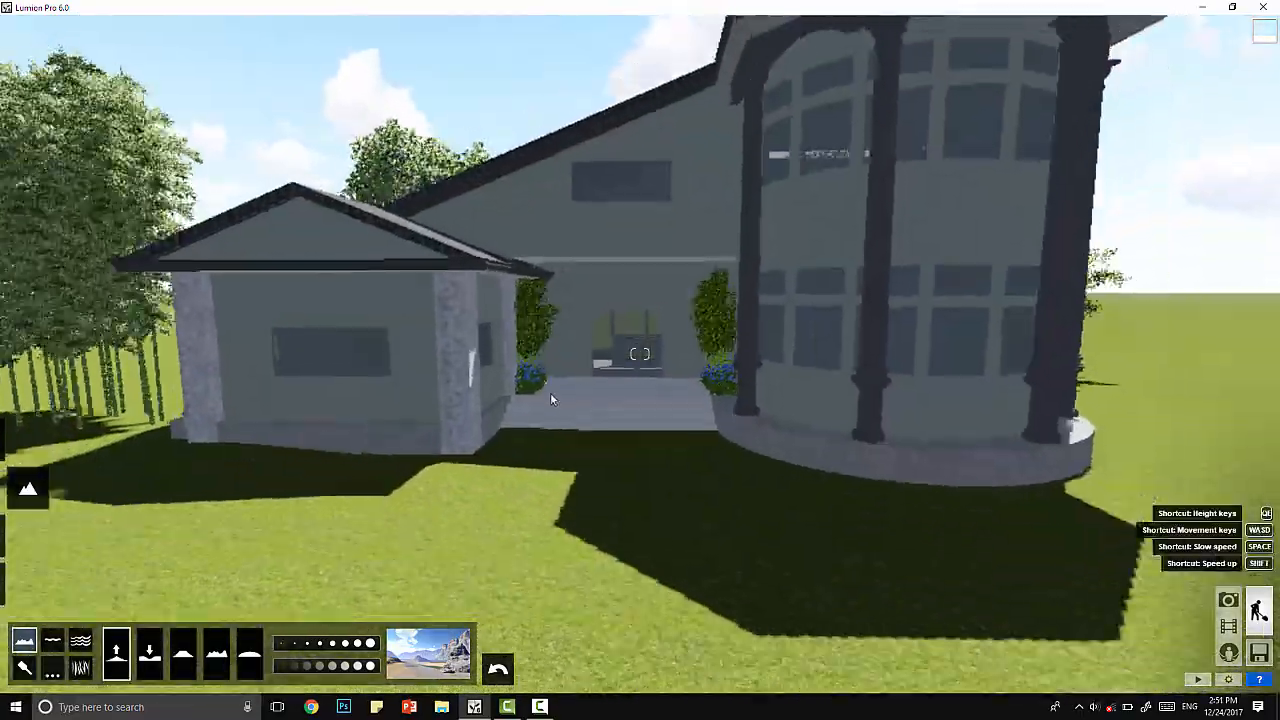
right_click_drag(549, 381, 542, 362)
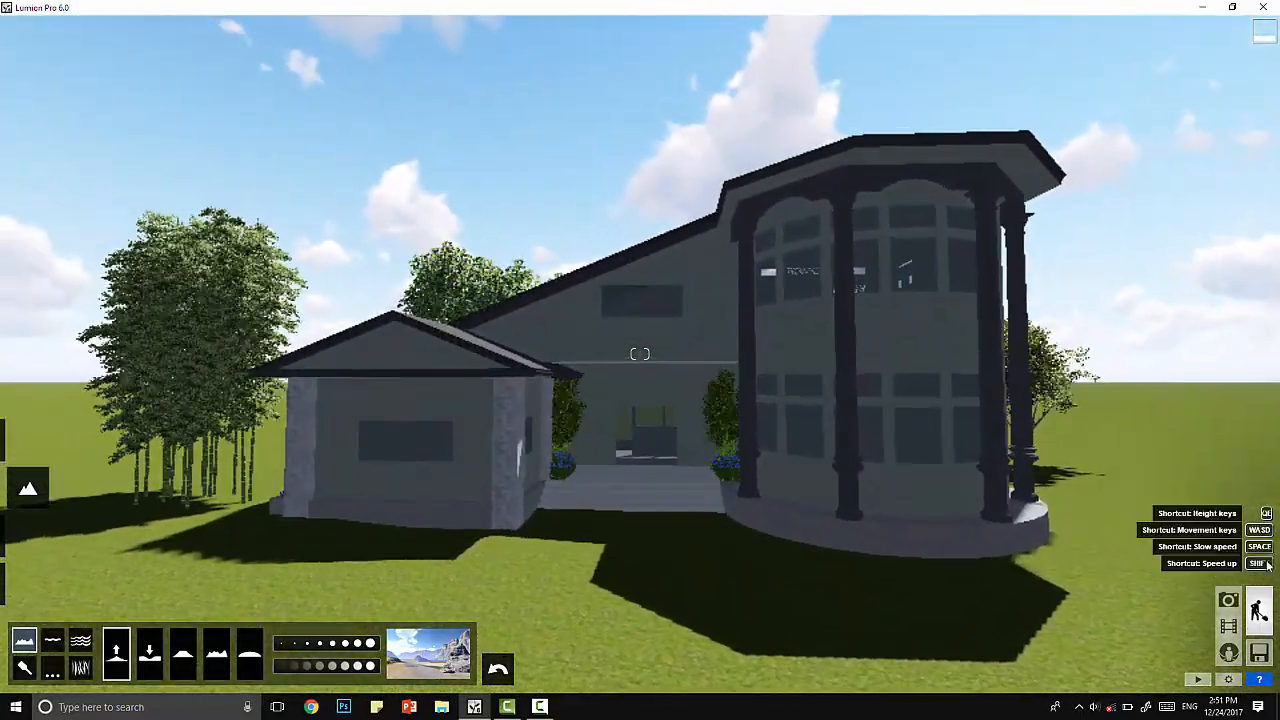
- Enter Photo mode and store a front view of the house in the first photo slot
left_click(1229, 600)
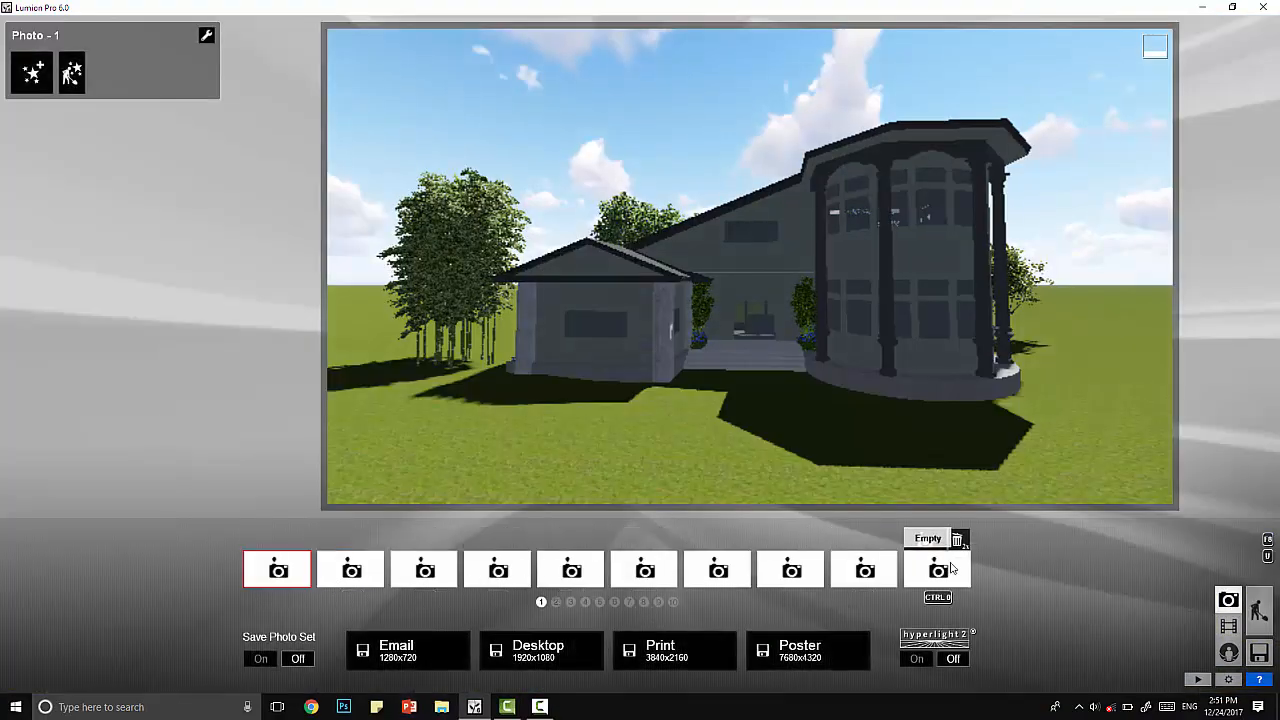
right_click_drag(403, 492, 428, 487)
key("a")
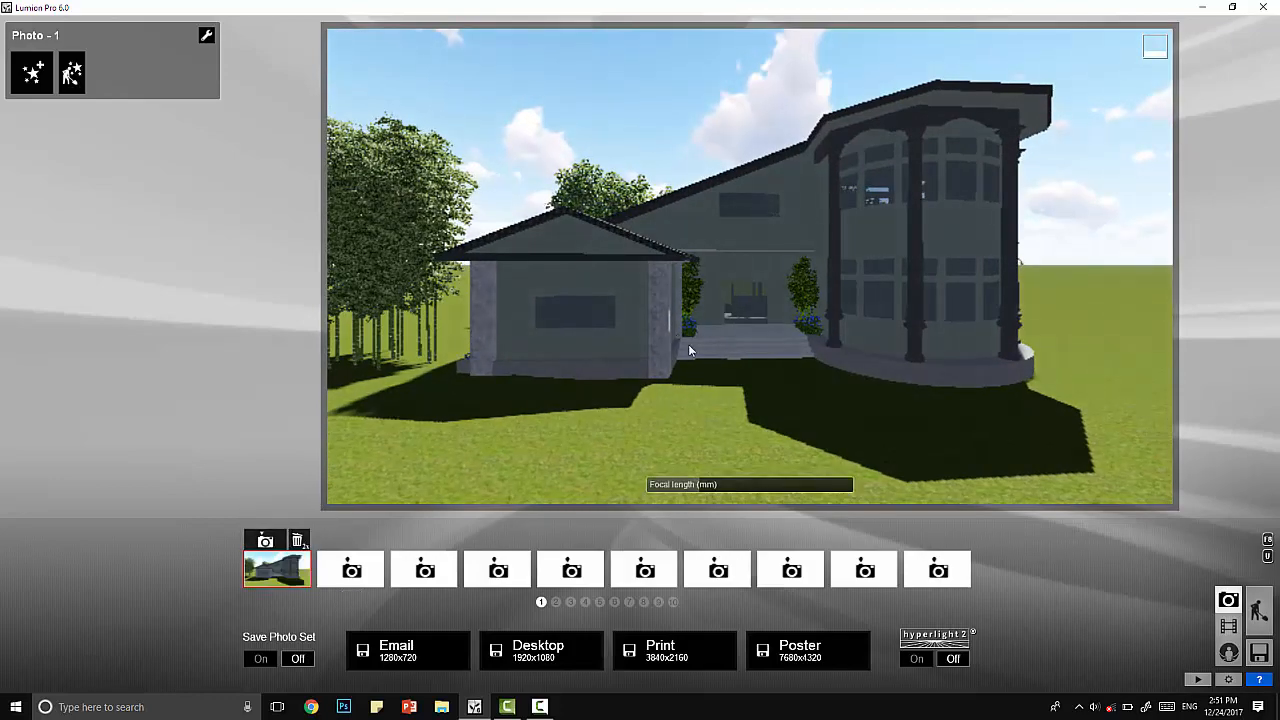
- Frame the house from the flower-bed corner of the small front wing and store the camera in the second photo slot
right_click_drag(805, 408, 946, 329)
key("d")
key("d")
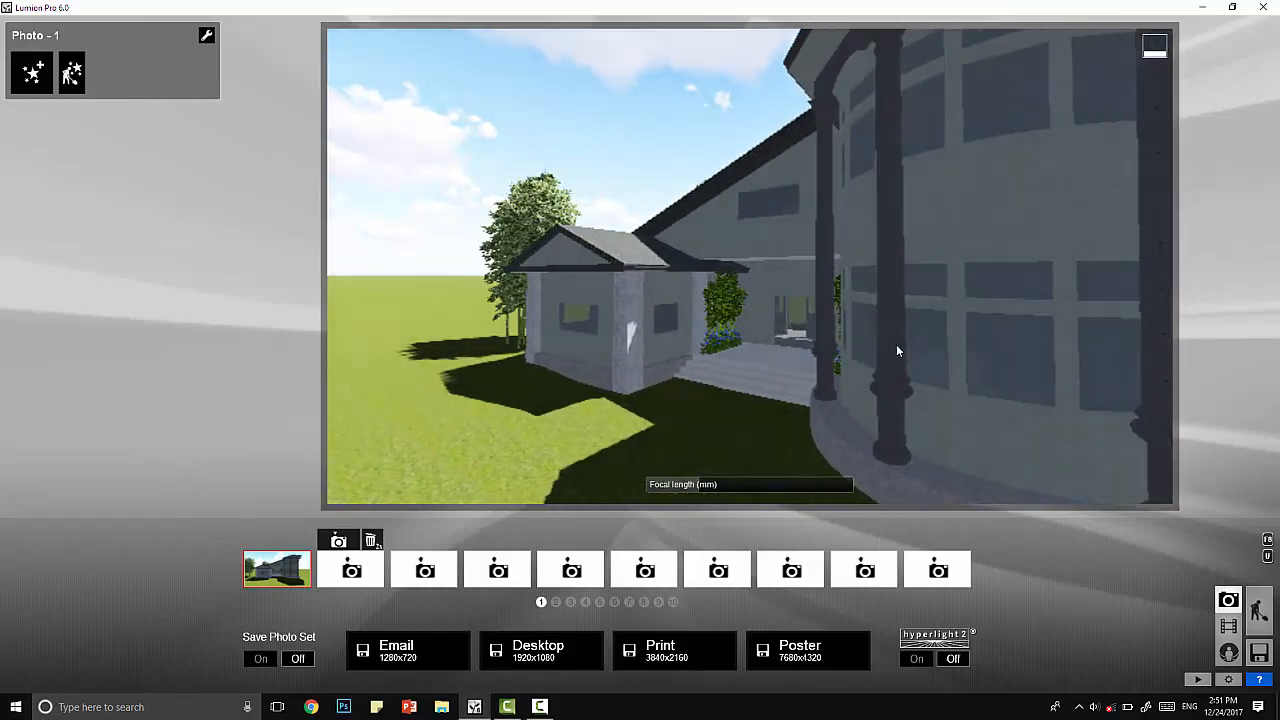
scroll(880, 346, "down", 3)
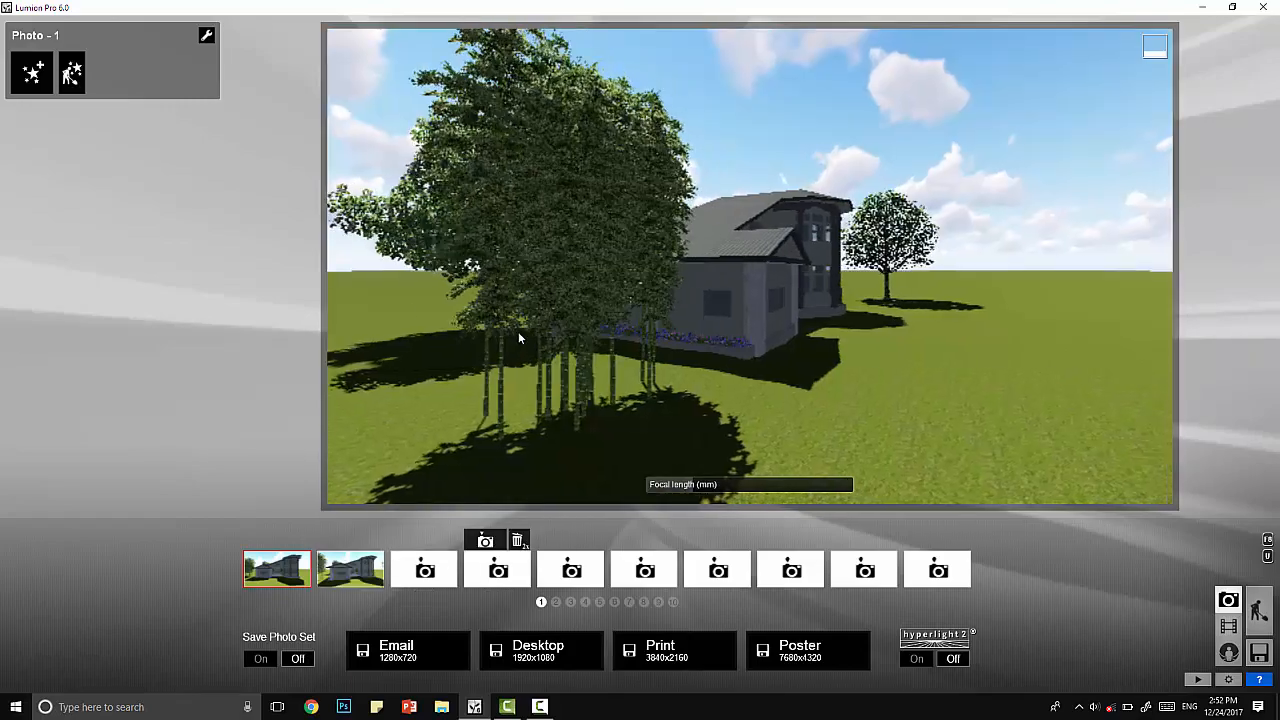
right_click_drag(518, 331, 487, 485)
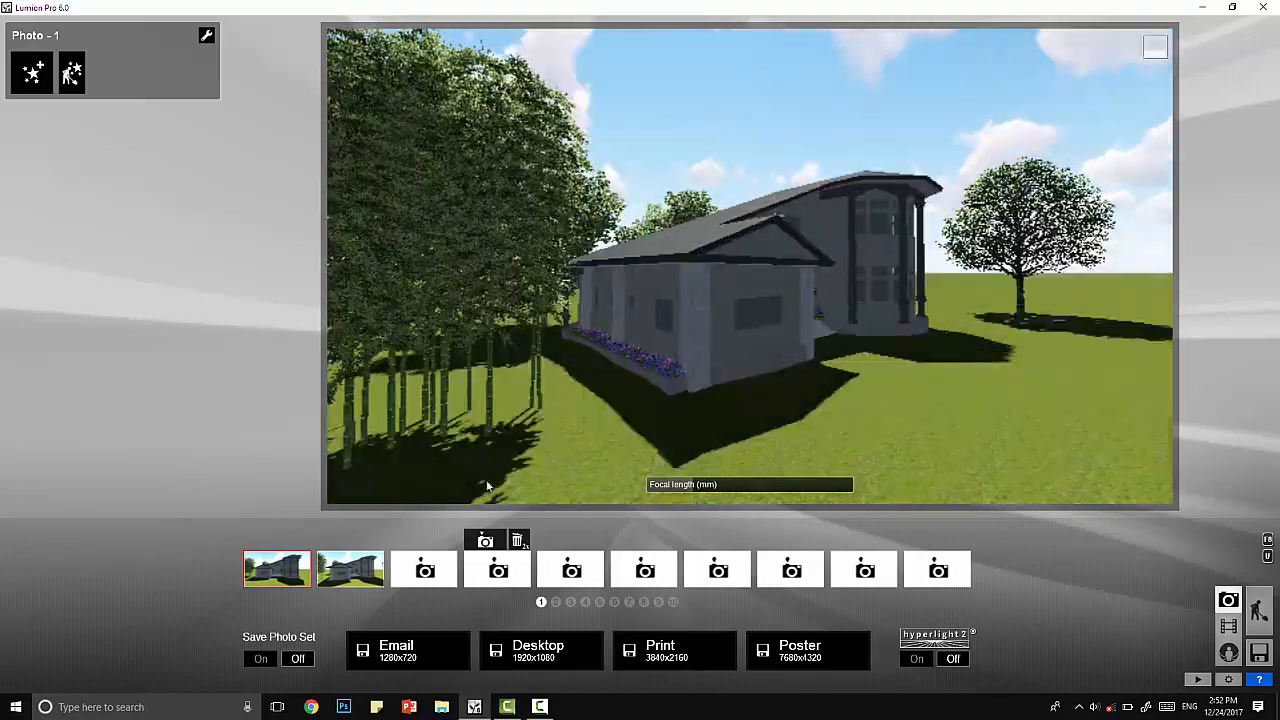
right_click_drag(576, 534, 791, 545)
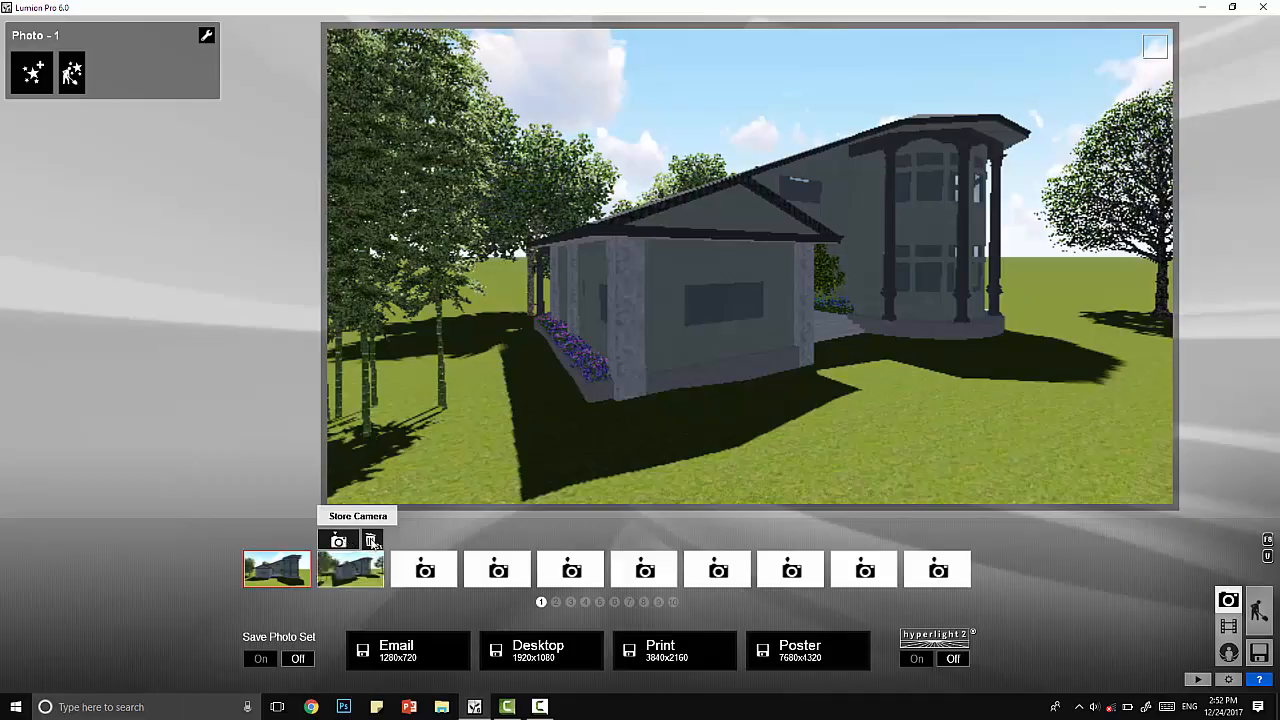
- Frame the porch side of the house between the two foreground trees and store the camera in the third photo slot
right_click_drag(688, 353, 449, 288)
key("a")
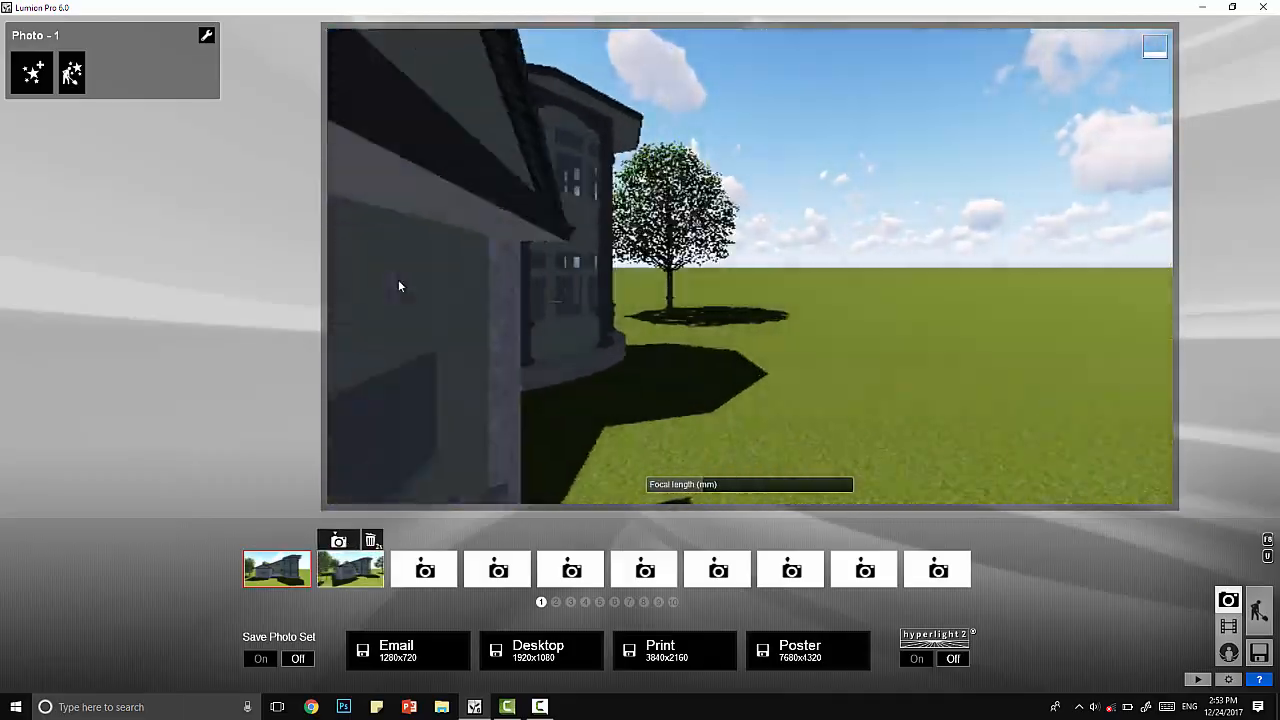
key("s")
key("w")
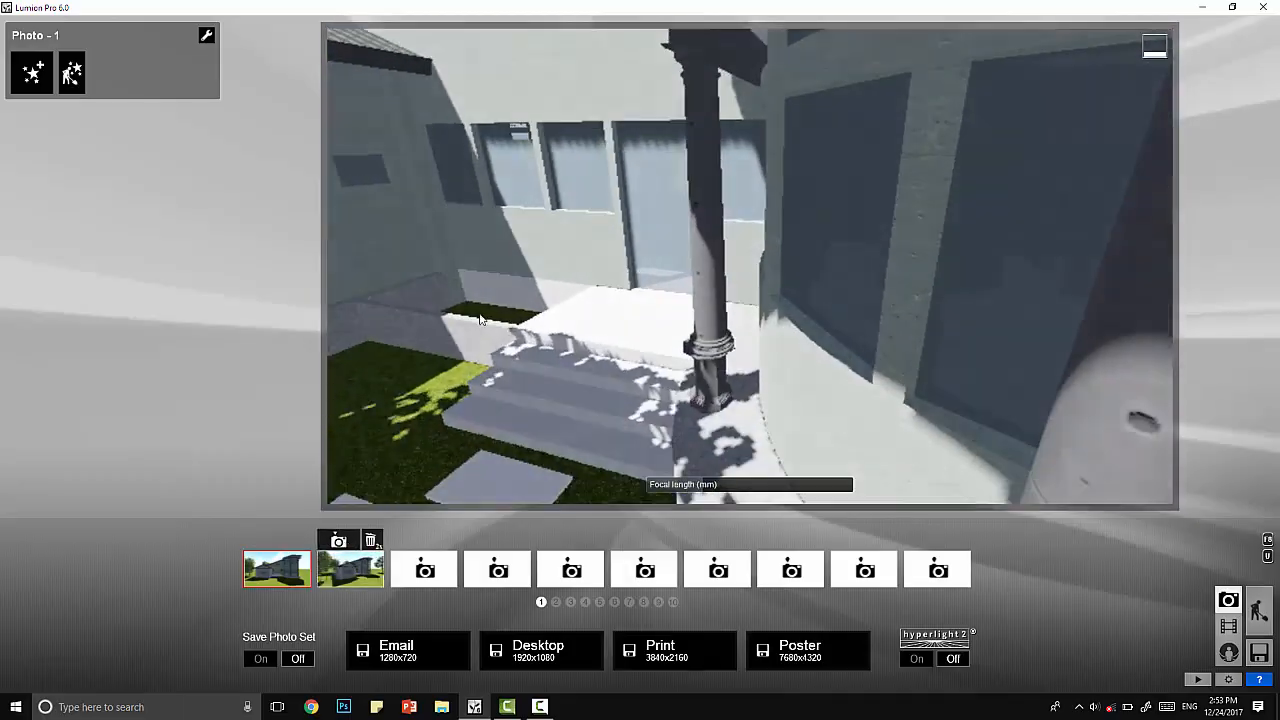
key("s")
key("s")
key("w")
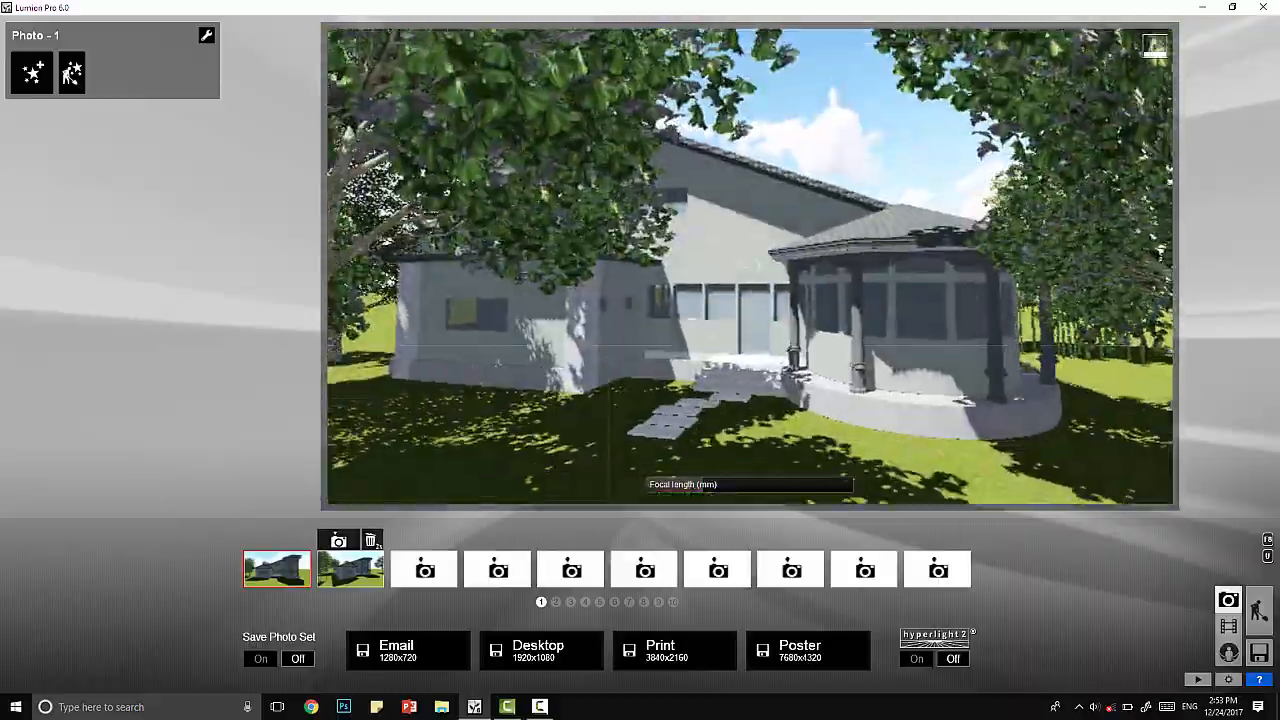
key("s")
key("w")
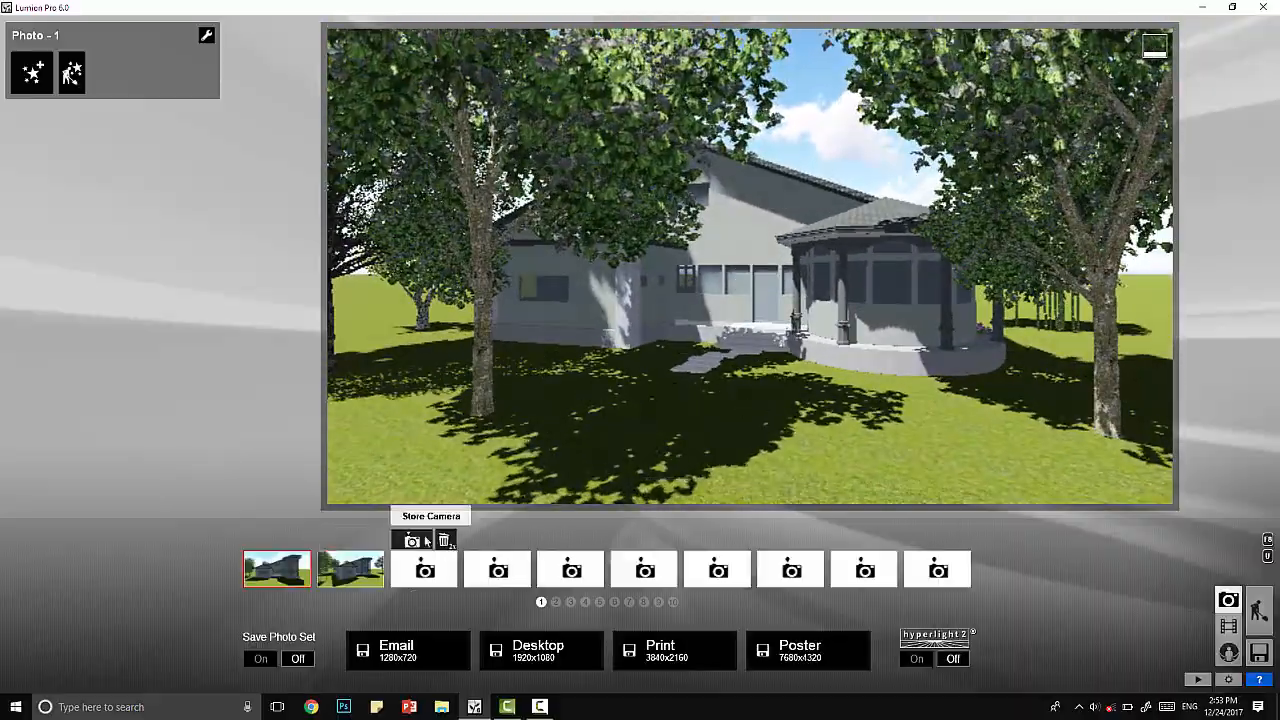
- Shift the photo view towards the tree beside the house's wing and shorten the focal length slightly
key("a")
right_click_drag(437, 328, 516, 297)
key("a")
left_click_drag(714, 484, 700, 484)
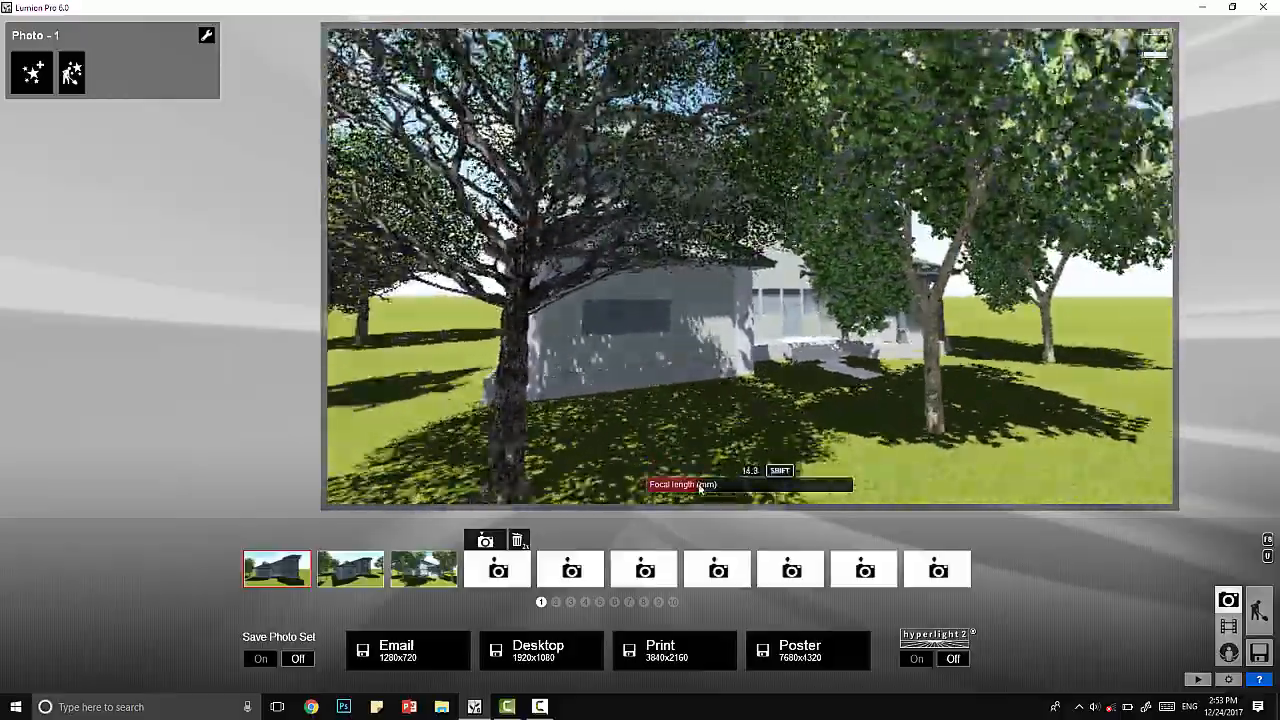
- Frame the house through the foreground tree branches and store the camera in the fourth photo slot
key("w")
right_click_drag(716, 404, 728, 380)
key("w")
key("s")
key("w")
key("d")
right_click_drag(690, 300, 610, 262)
key("w")
key("s")
key("q")
key("w")
key("s")
key("e")
key("q")
key("ctrl+4")
- Frame the roof and stepping-stone path from above the treetops and store the camera in the fifth photo slot
key("s")
key("d")
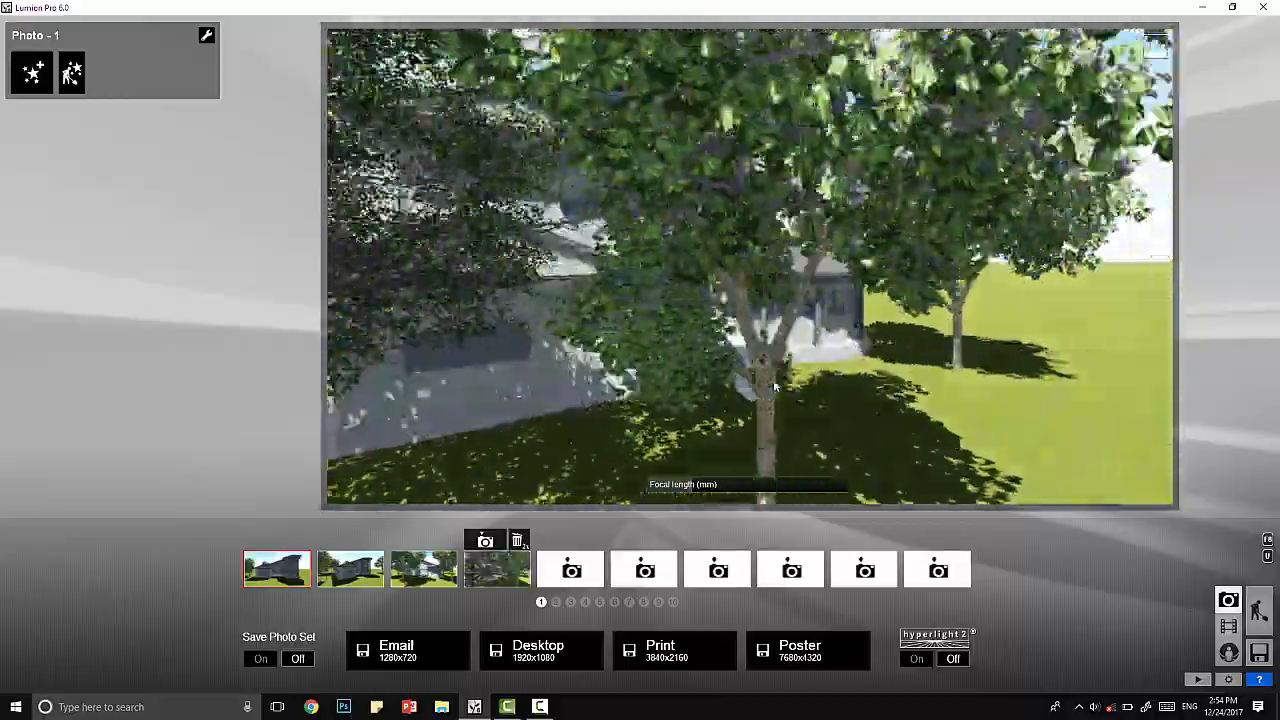
key("d")
right_click_drag(988, 261, 657, 305)
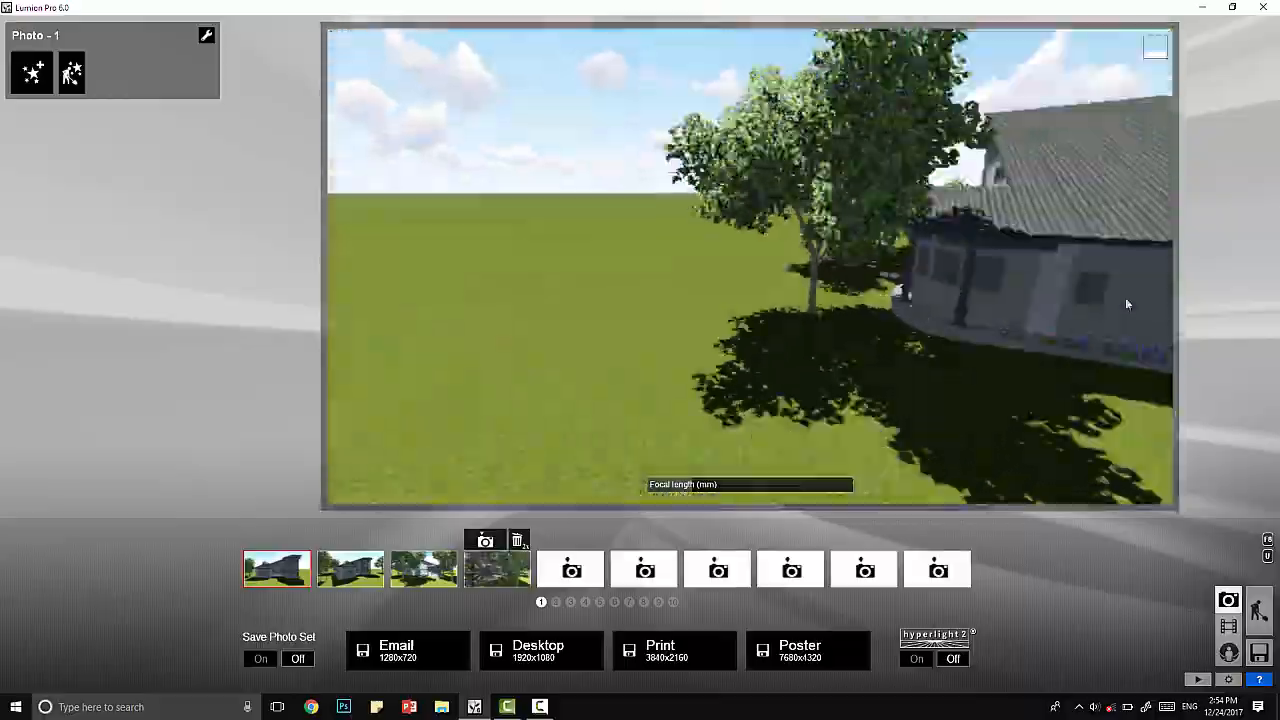
key("e")
right_click_drag(1126, 303, 750, 288)
key("d")
key("w")
right_click_drag(912, 269, 809, 323)
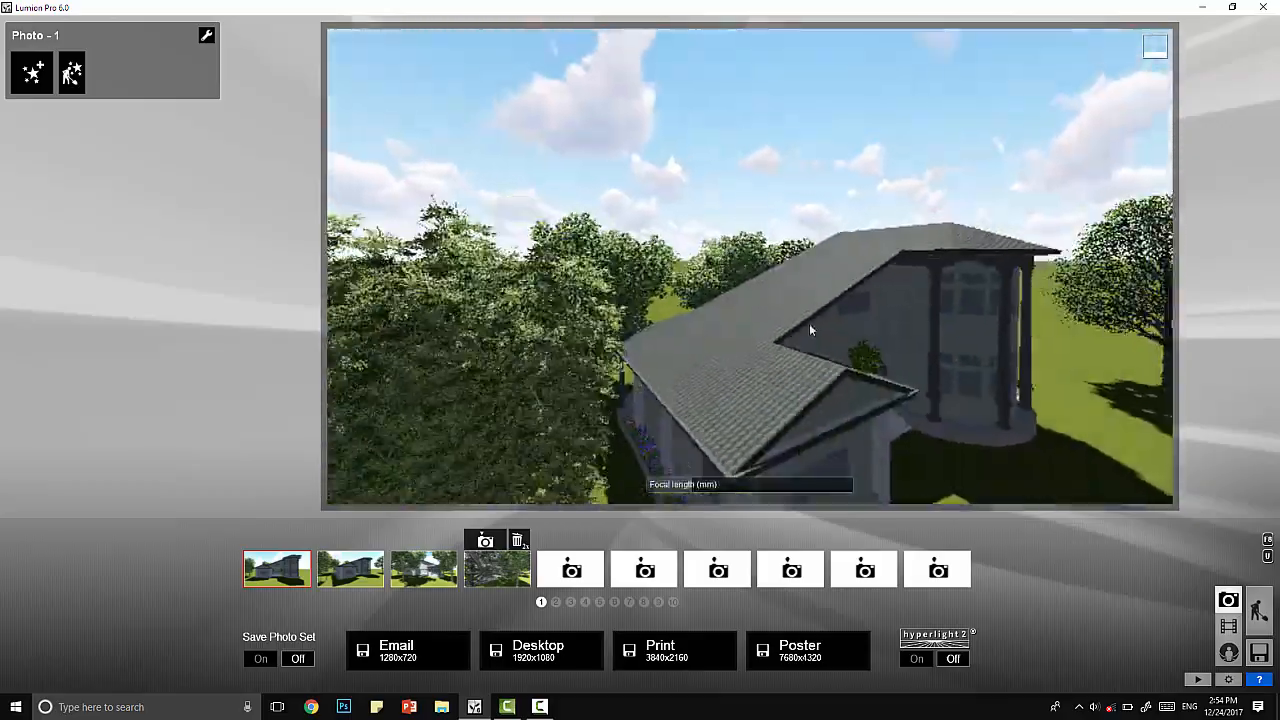
key("s")
key("w")
right_click_drag(784, 366, 214, 340)
key("s")
key("w")
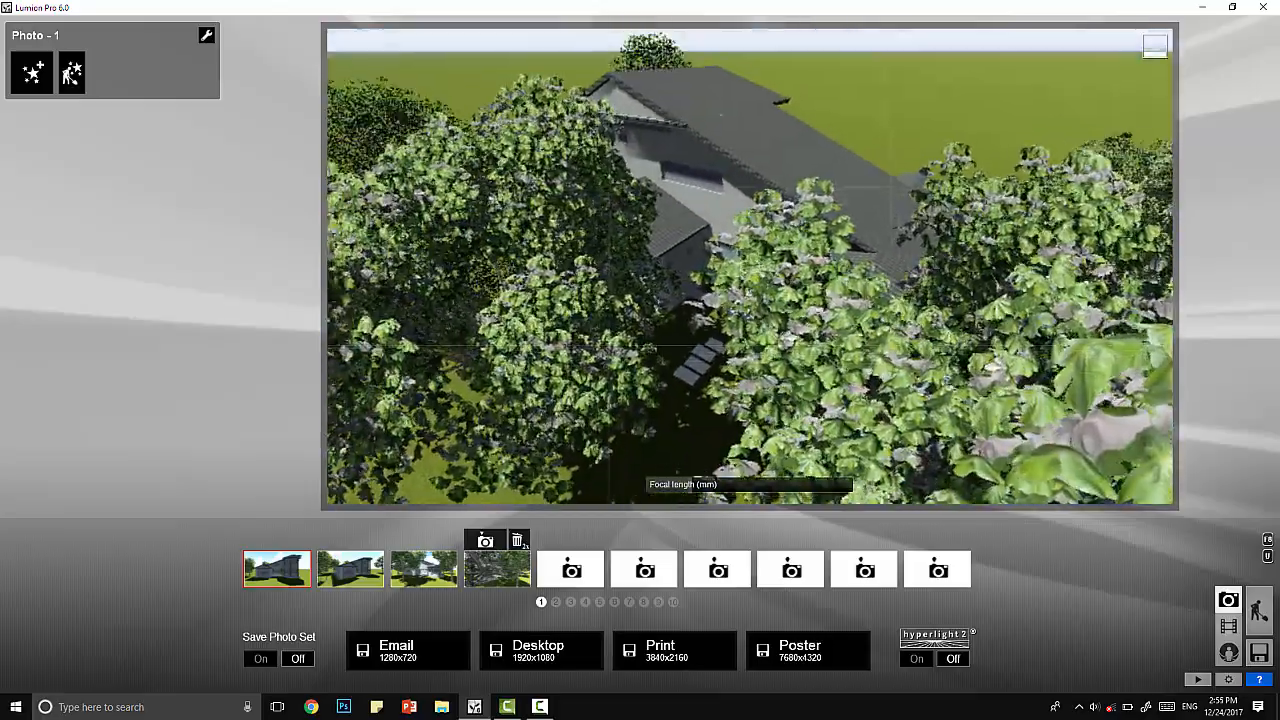
key("s")
left_click(836, 376)
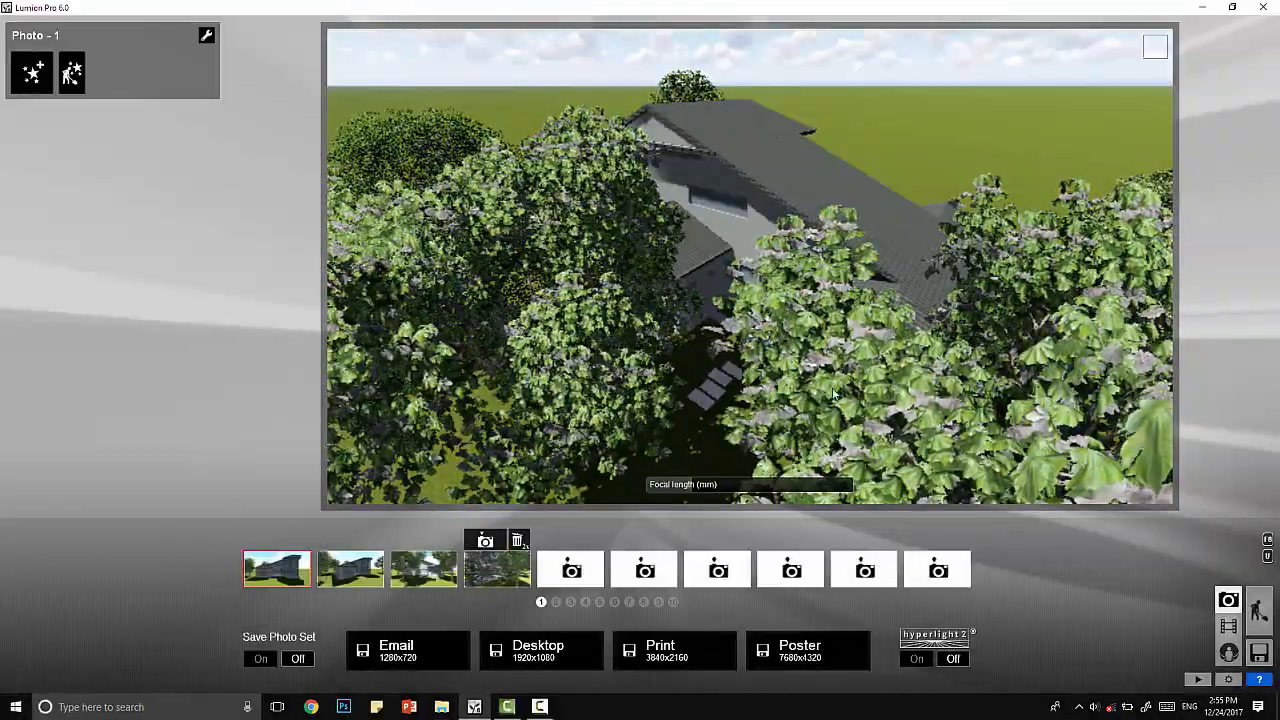
key("ctrl+5")
- Examine the round tower, roof and front entrance from above
key("s")
right_click_drag(926, 170, 731, 158)
key("w")
key("w")
key("s")
key("w")
key("w")
key("s")
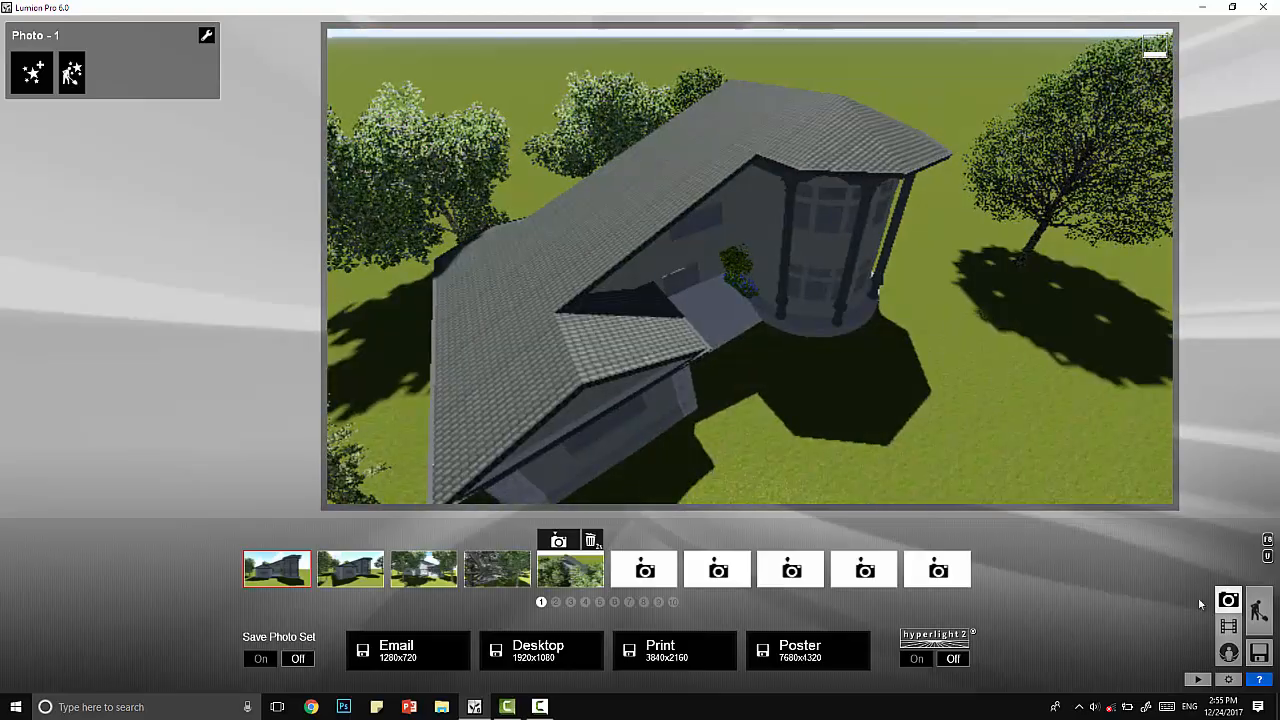
- Return to Build mode and scale down the leafy trees around the stepping-stone path so the porch is less hidden
left_click(1259, 610)
right_click_drag(909, 594, 467, 498)
key("s")
key("a")
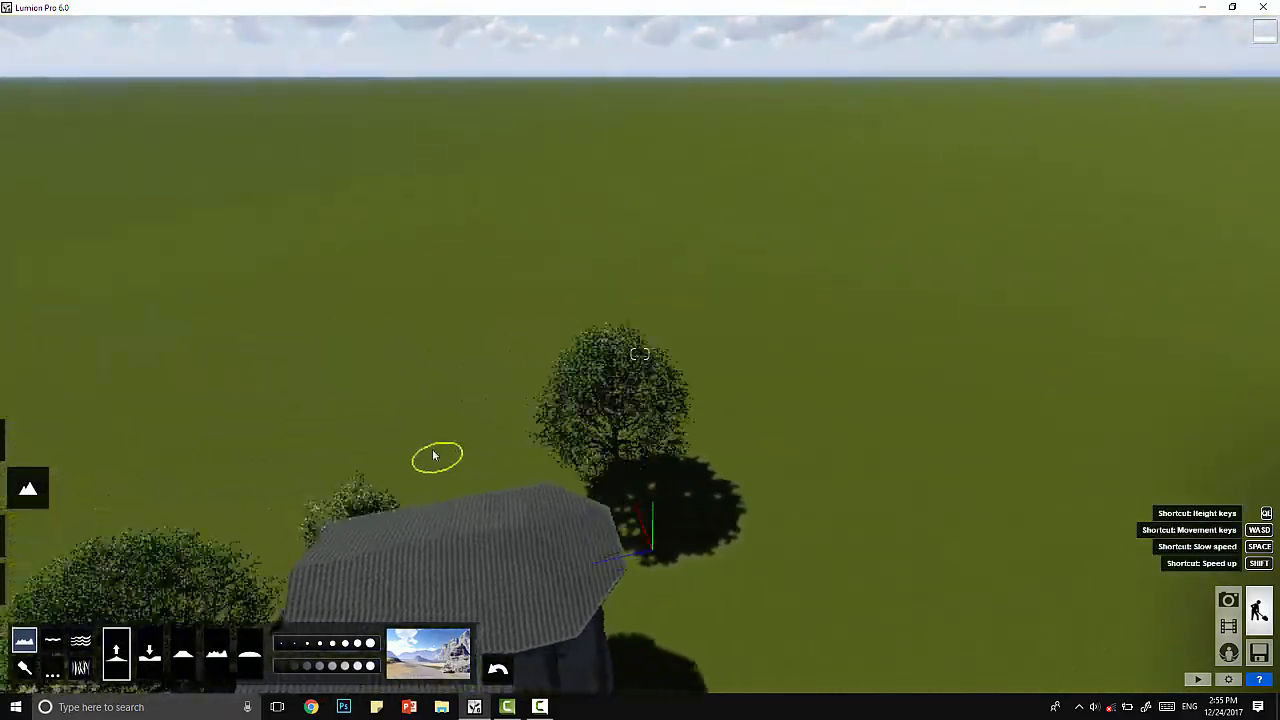
key("a")
right_click_drag(655, 440, 669, 548)
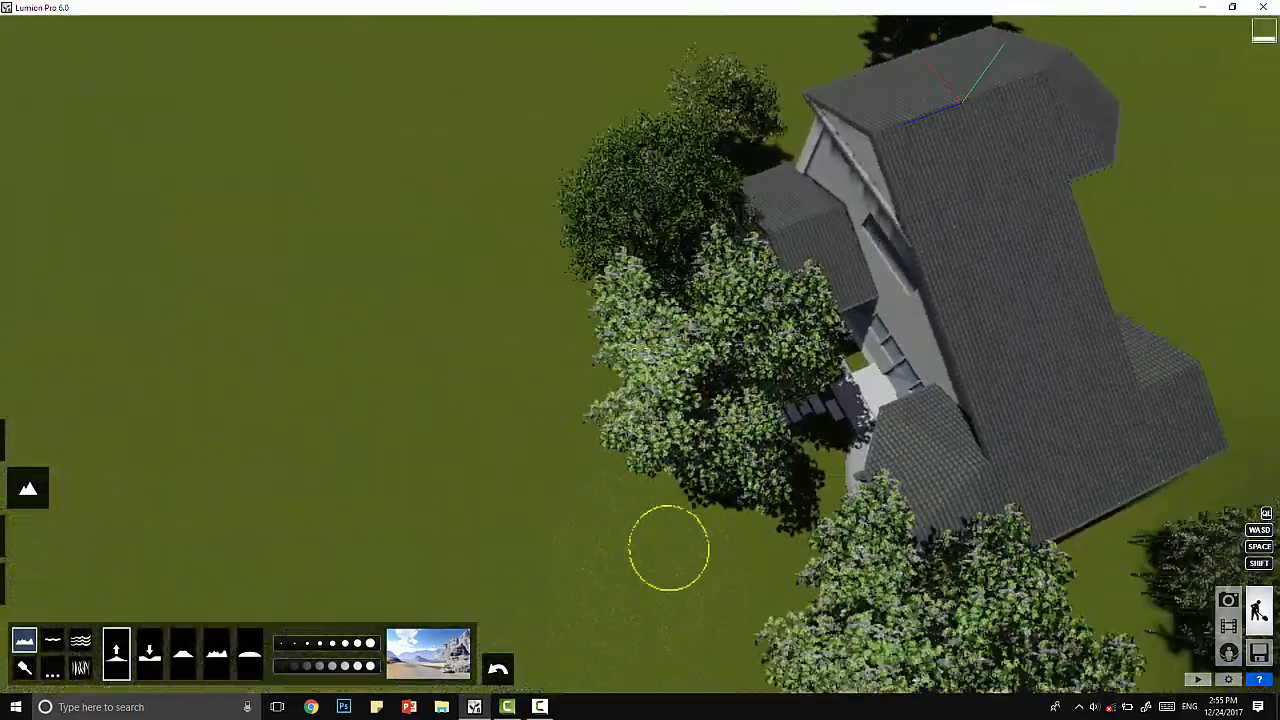
key("a")
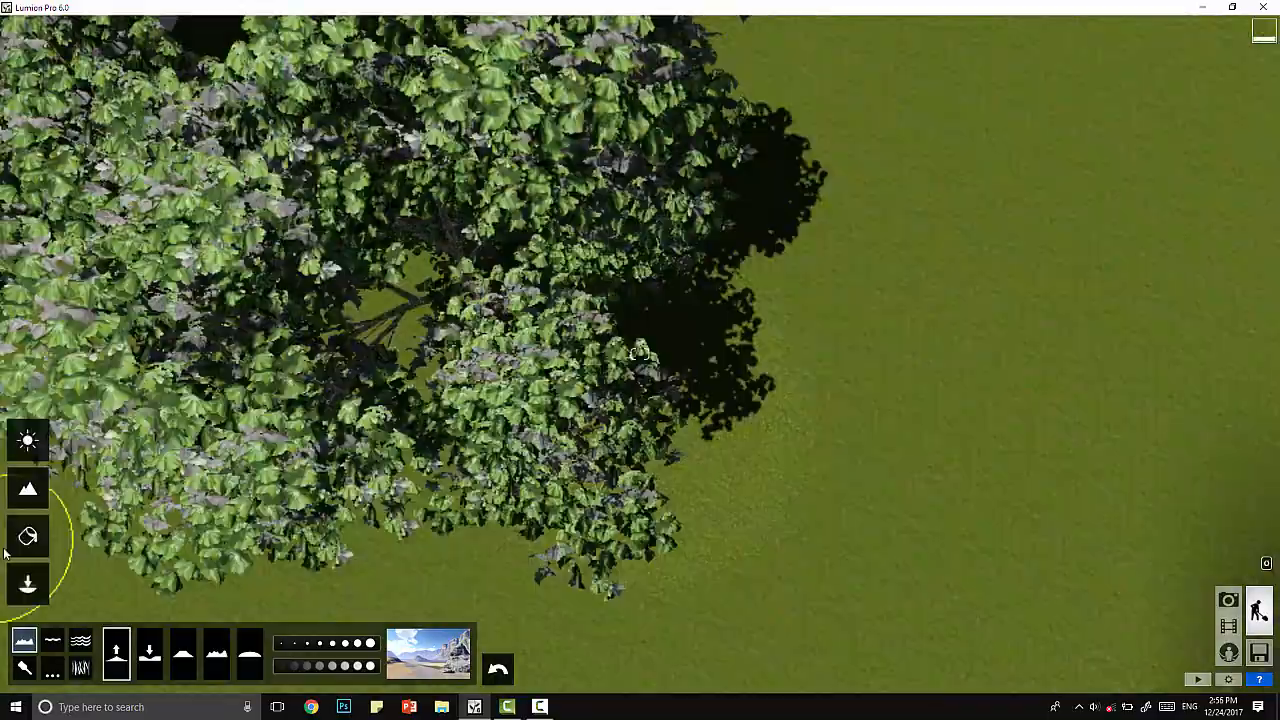
scroll(438, 470, "down", 5)
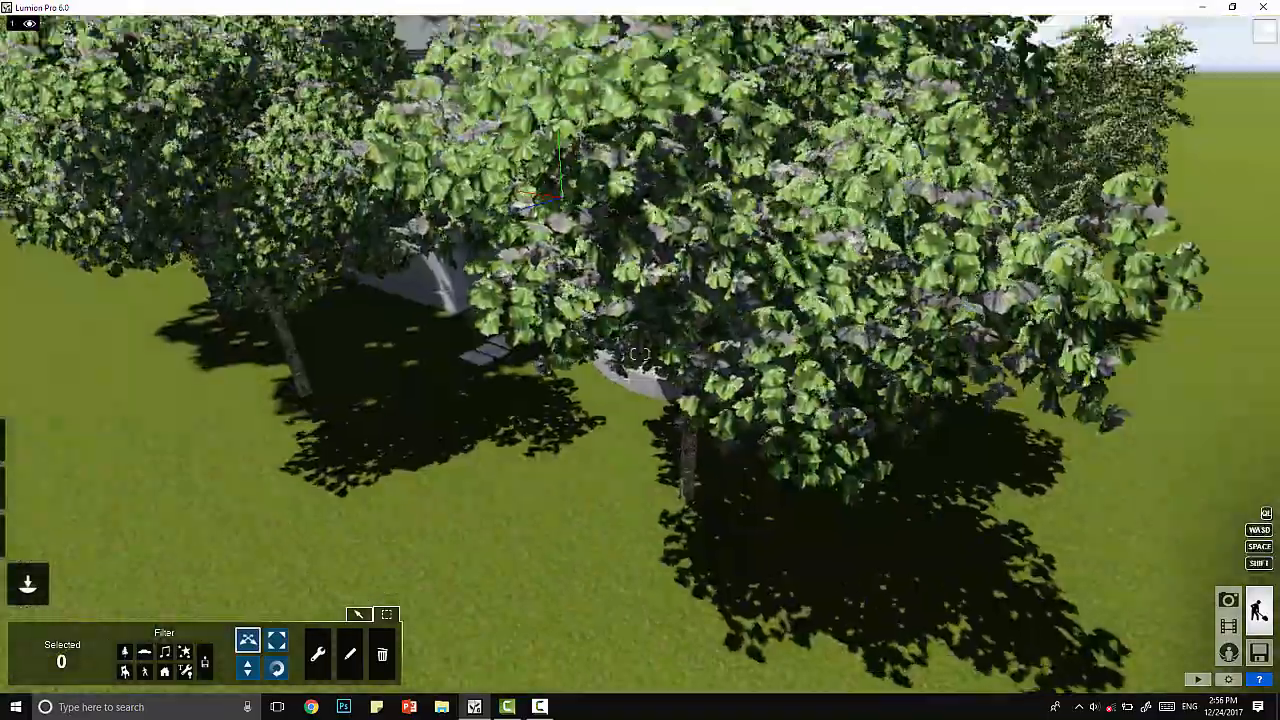
right_click_drag(640, 354, 700, 250)
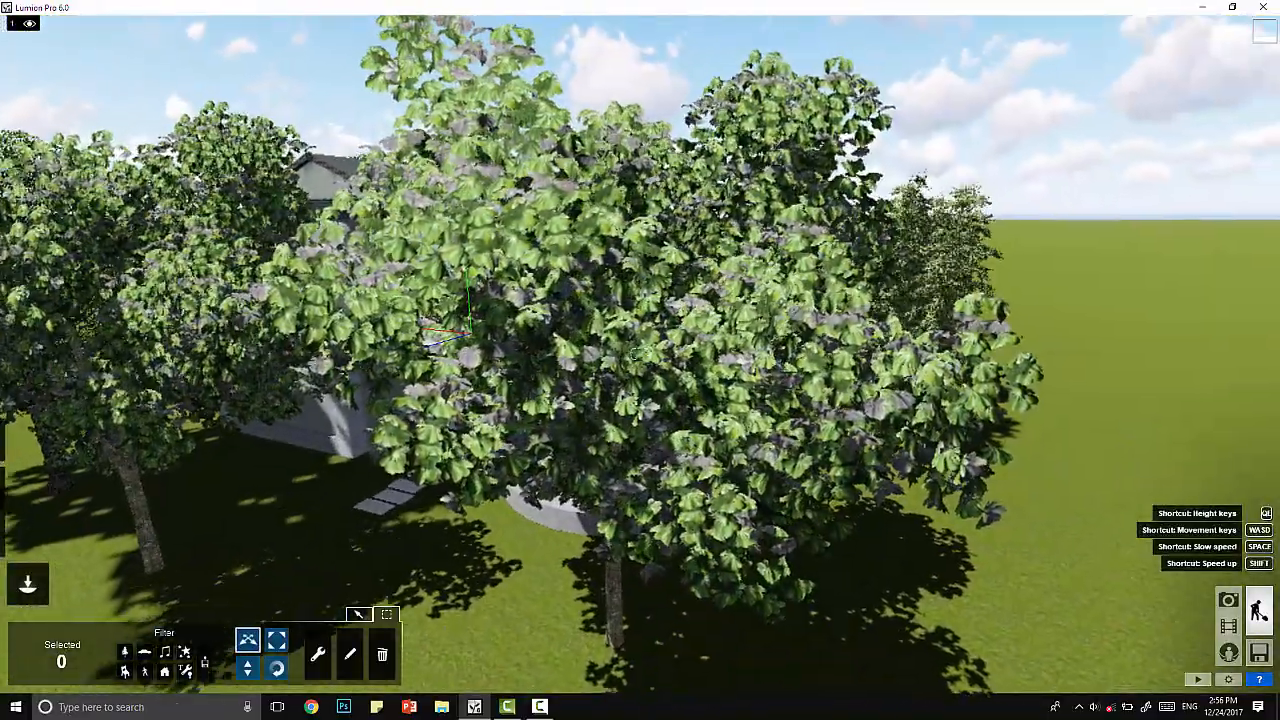
scroll(617, 663, "up", 3)
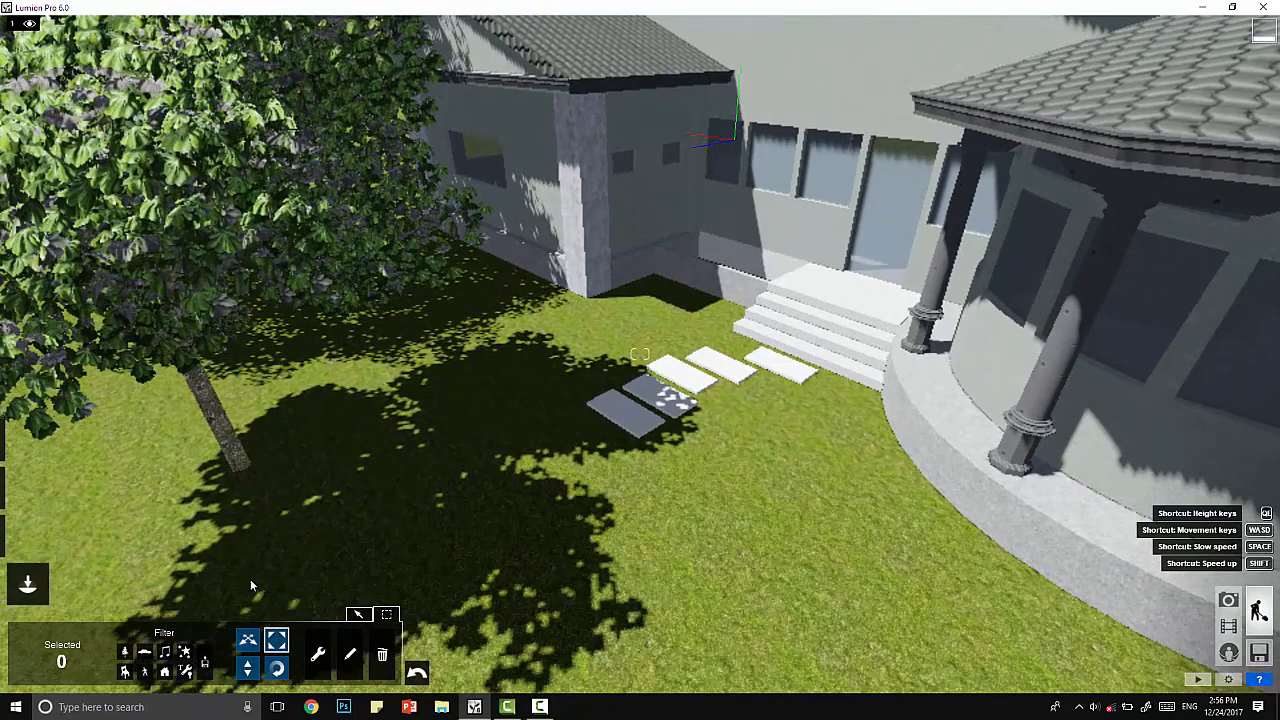
- Switch to placing nature objects and choose Bamboo1_Cluster_RT from the Nature Library
mouse_move(35, 505)
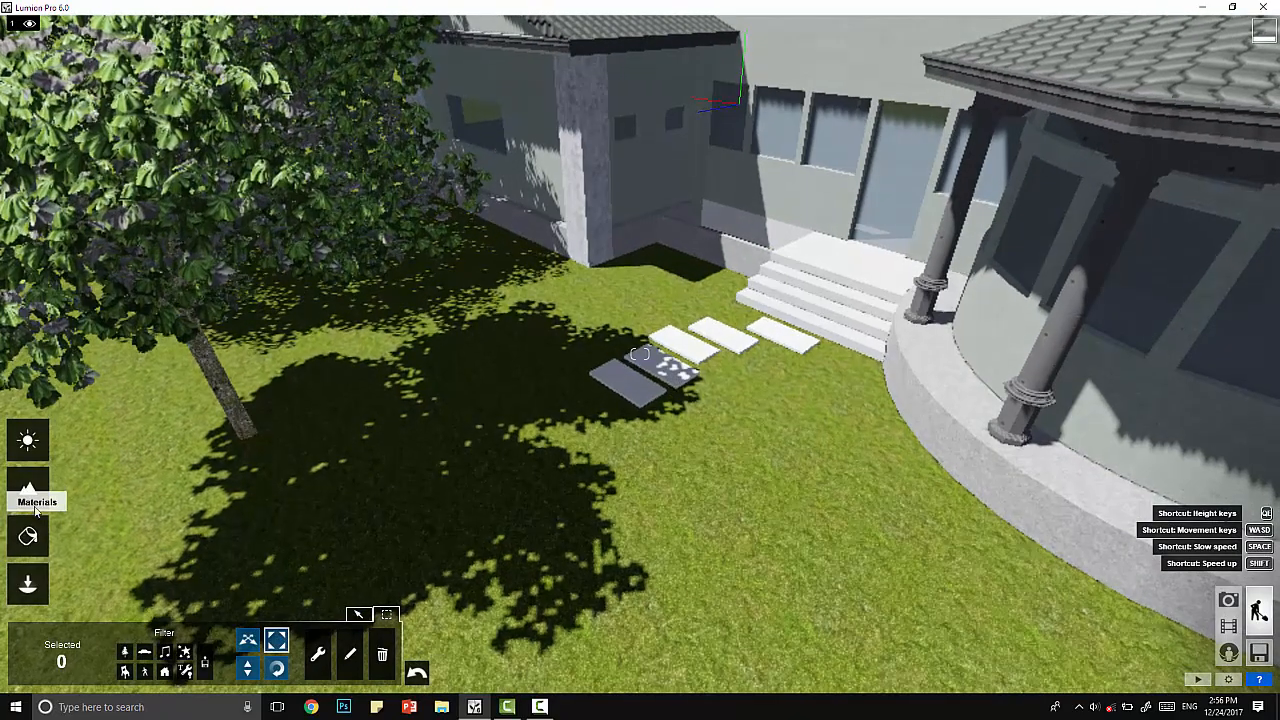
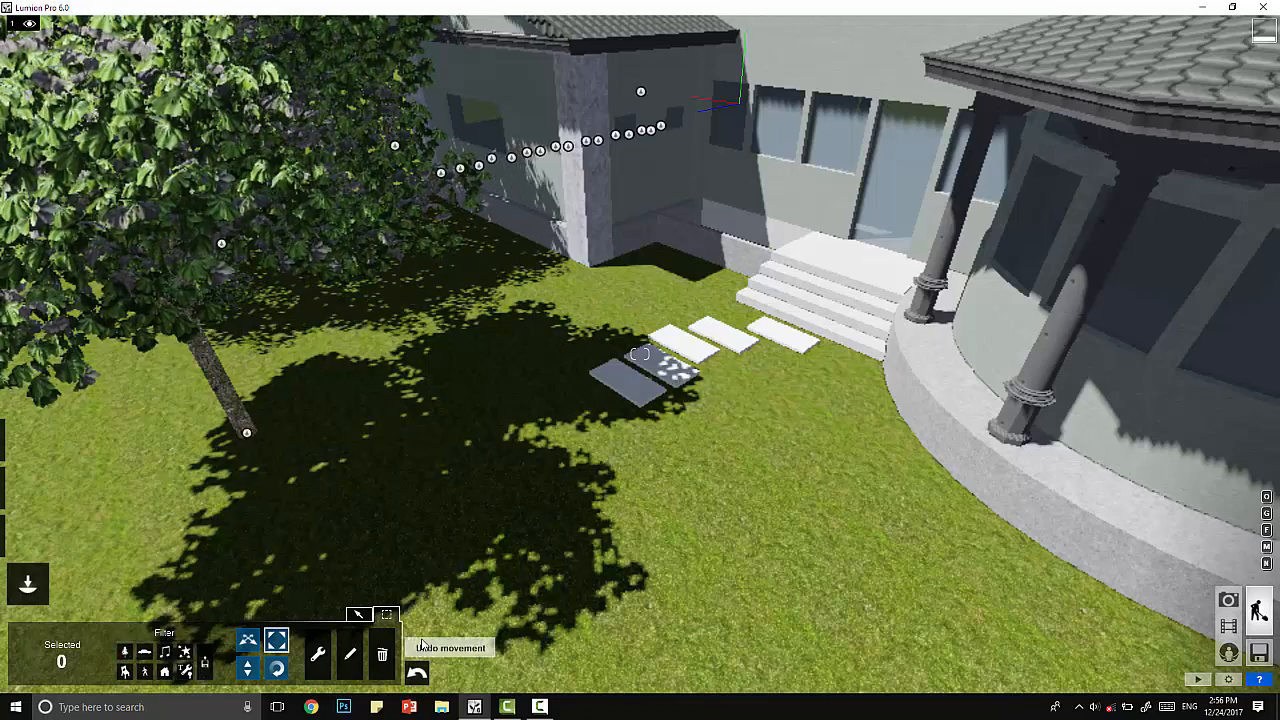
left_click(360, 615)
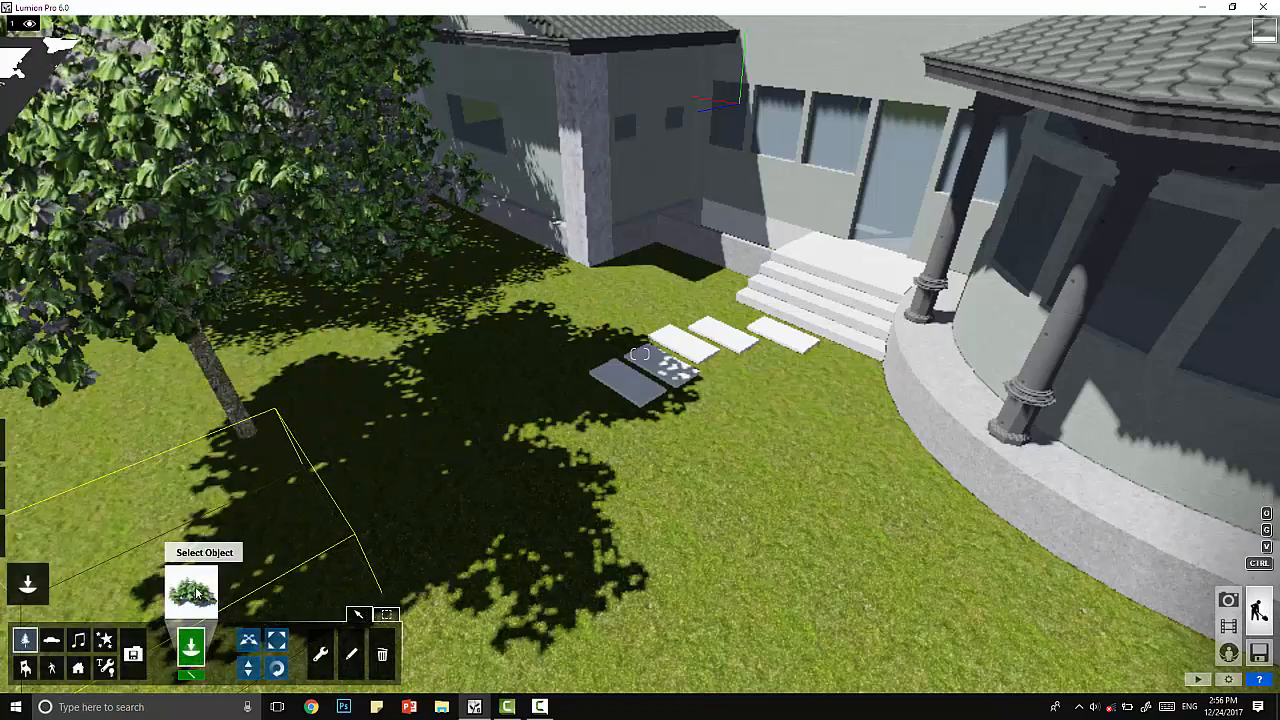
left_click(197, 592)
left_click(495, 171)
left_click(545, 169)
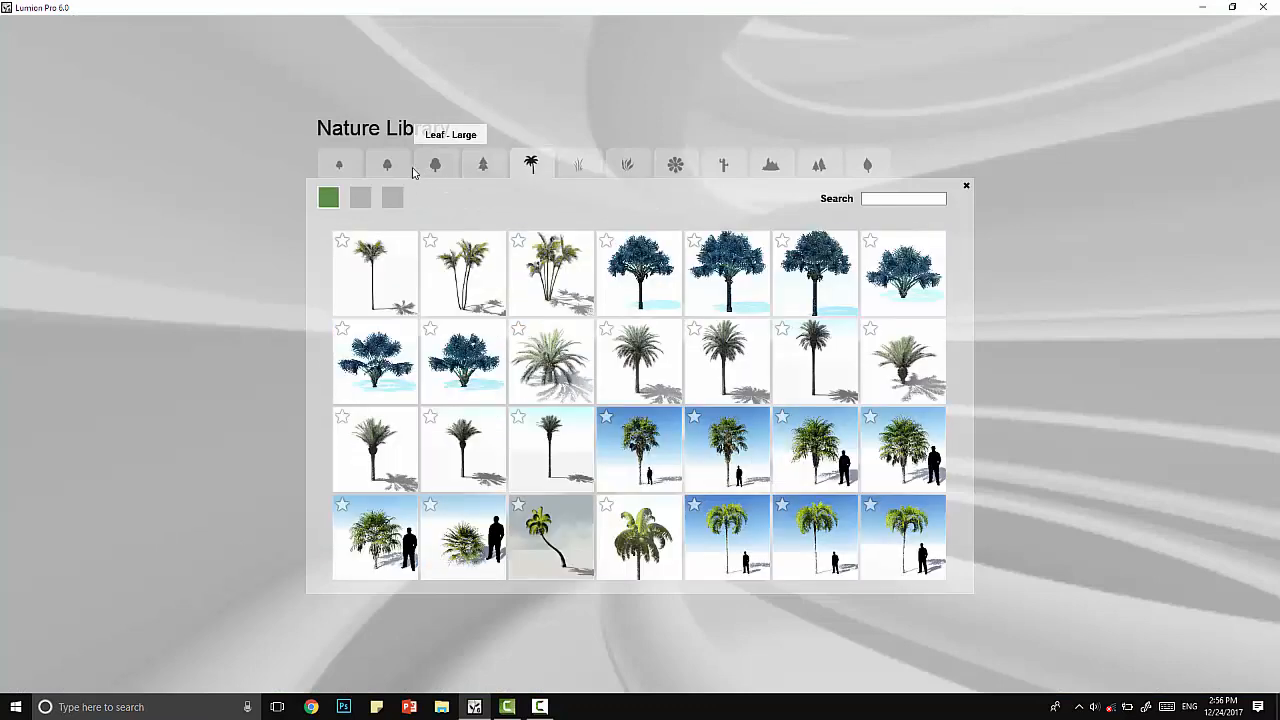
left_click(424, 170)
left_click(339, 166)
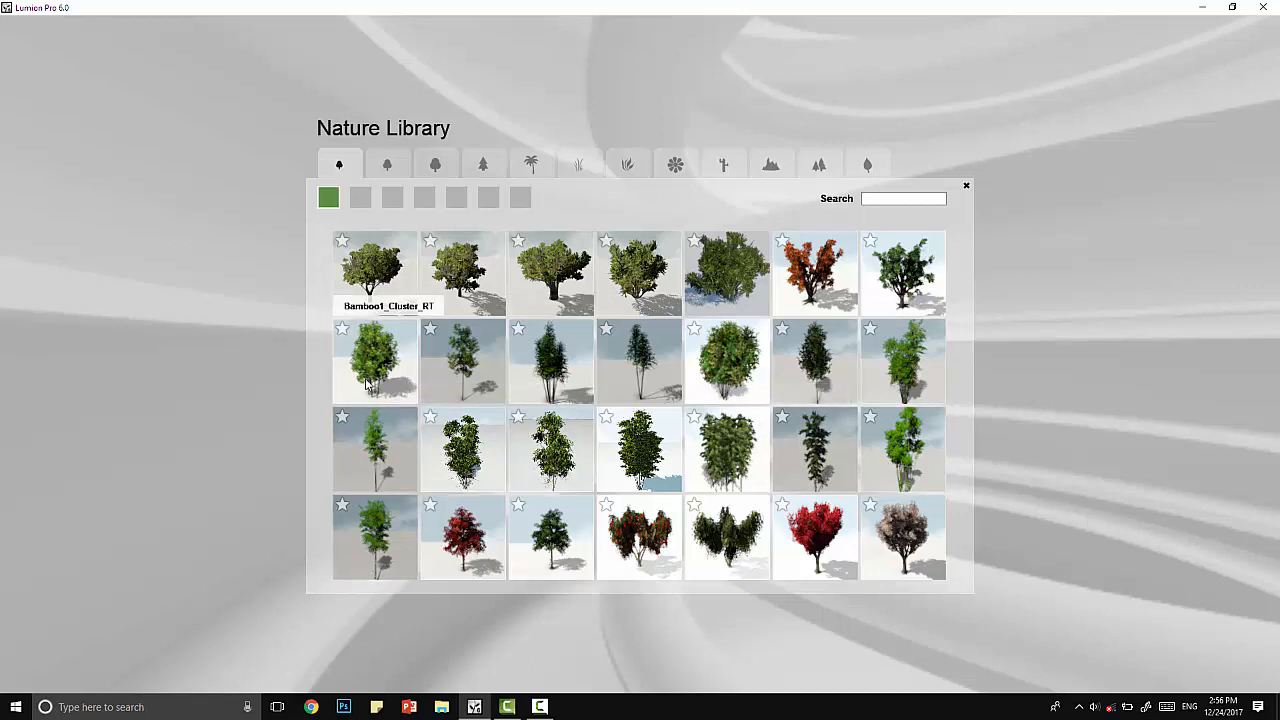
left_click(410, 386)
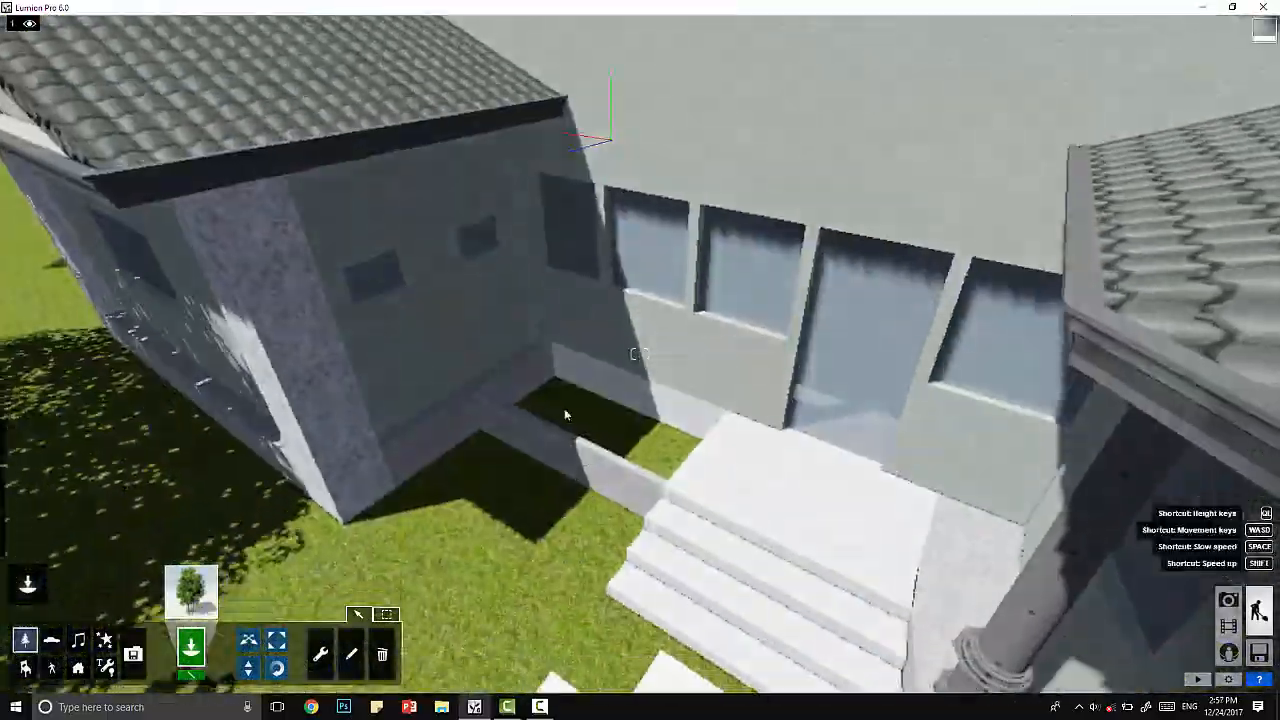
- Plant two bamboo clusters in the narrow bed beside the porch steps and adjust their placement
left_click(573, 399)
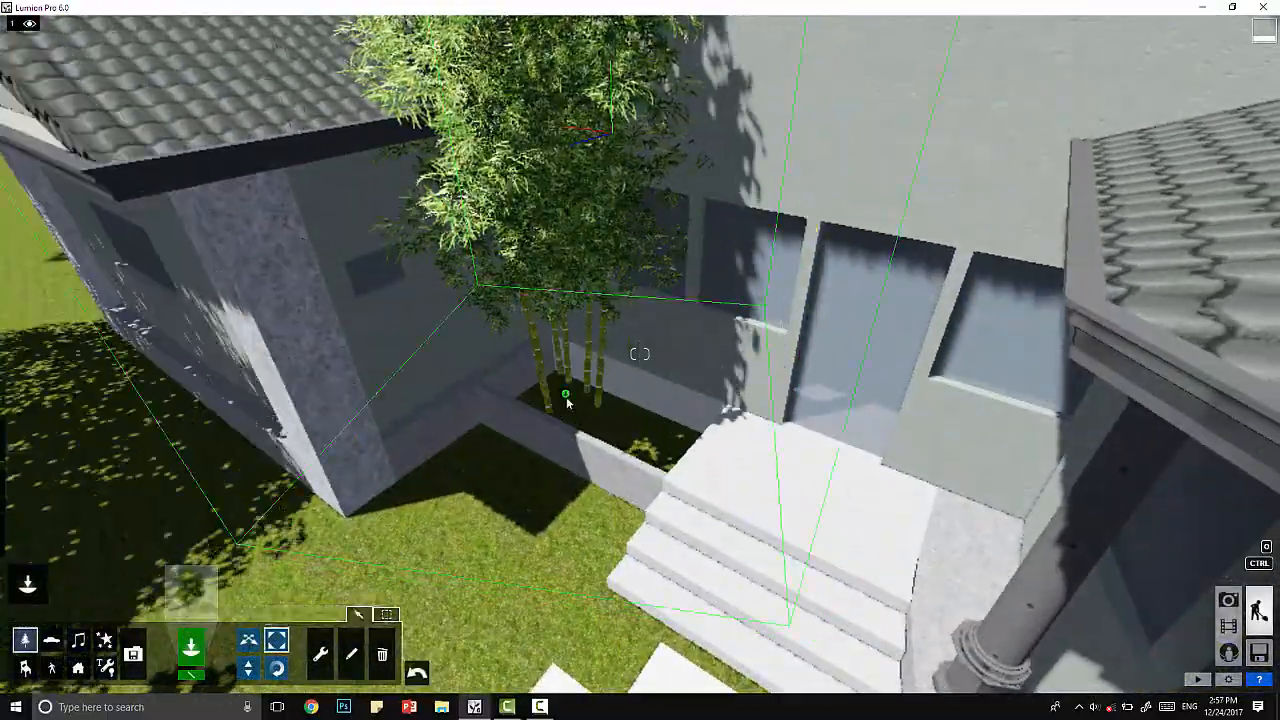
left_click_drag(566, 398, 550, 432)
key("w")
key("m")
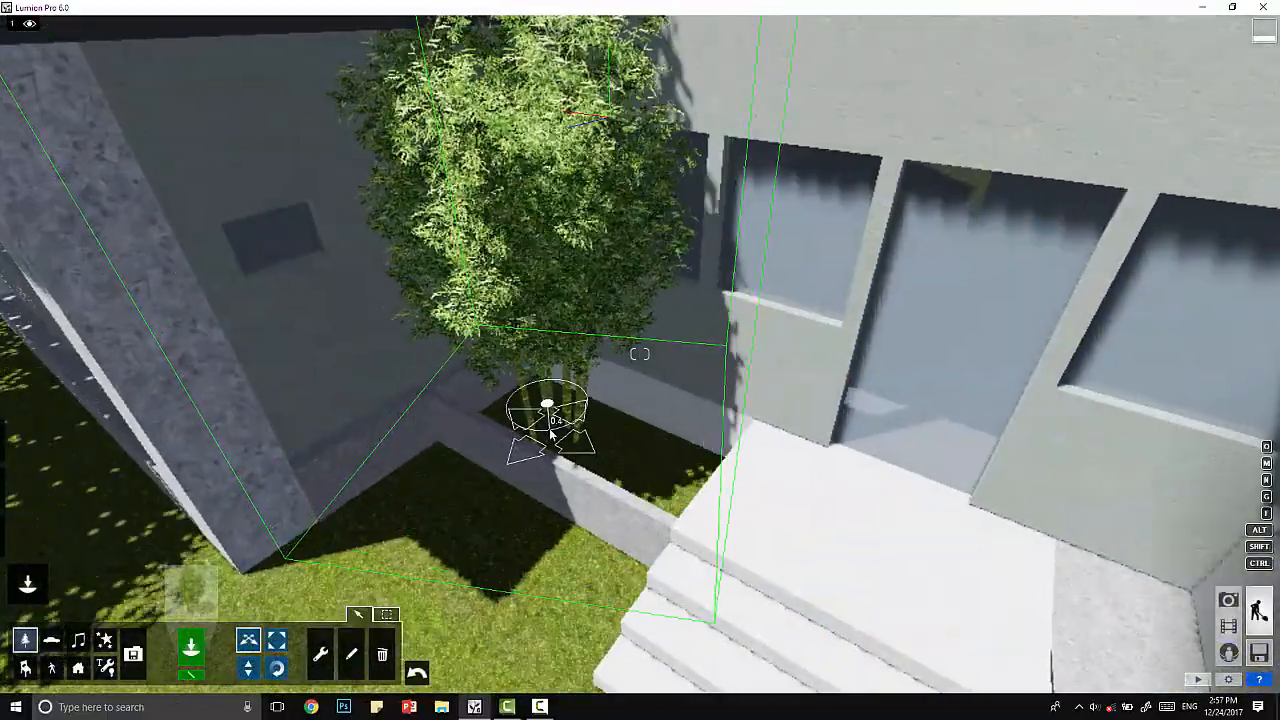
- Try raising and lowering the terrain around the bamboo bed and the stepping-stone path
left_click(28, 488)
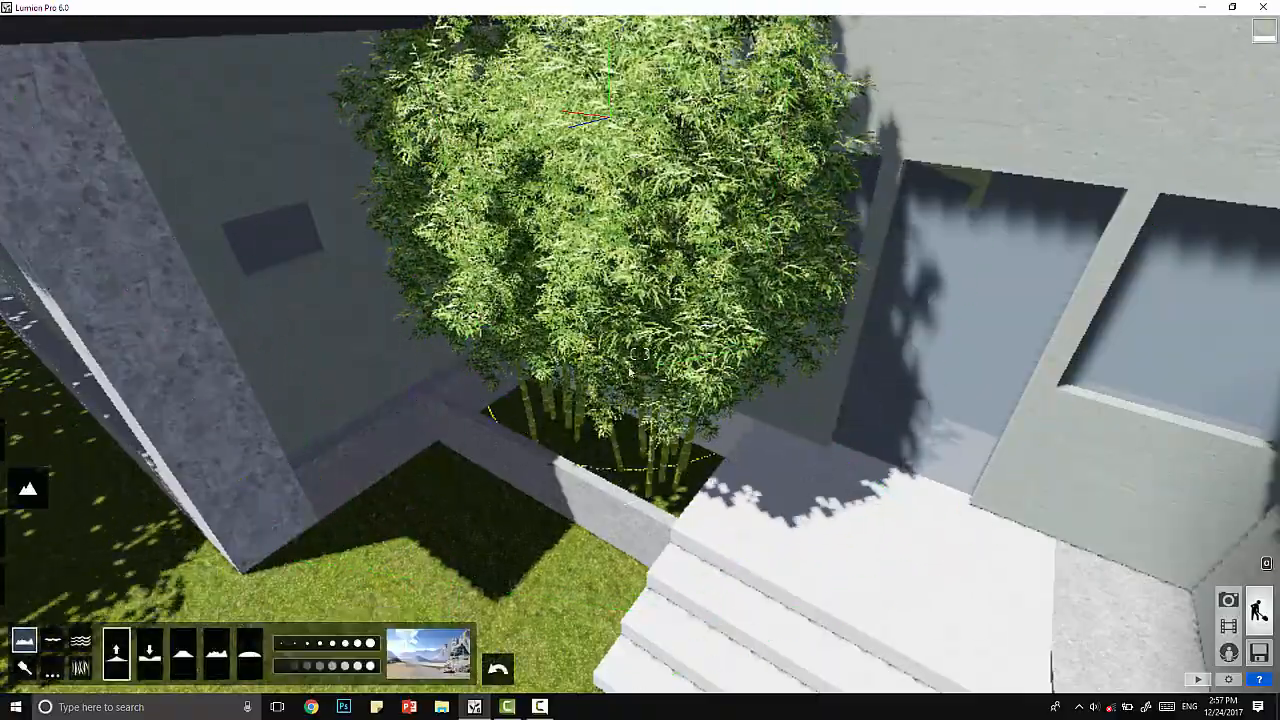
mouse_move(629, 370)
left_mouse_down()
mouse_move(451, 343)
mouse_move(589, 419)
mouse_move(562, 296)
mouse_move(530, 345)
left_mouse_up()
left_click(149, 654)
mouse_move(385, 555)
left_mouse_down()
mouse_move(344, 549)
mouse_move(420, 540)
left_mouse_up()
scroll(430, 600, "down", 3)
left_click_drag(430, 600, 600, 440)
scroll(600, 440, "down", 3)
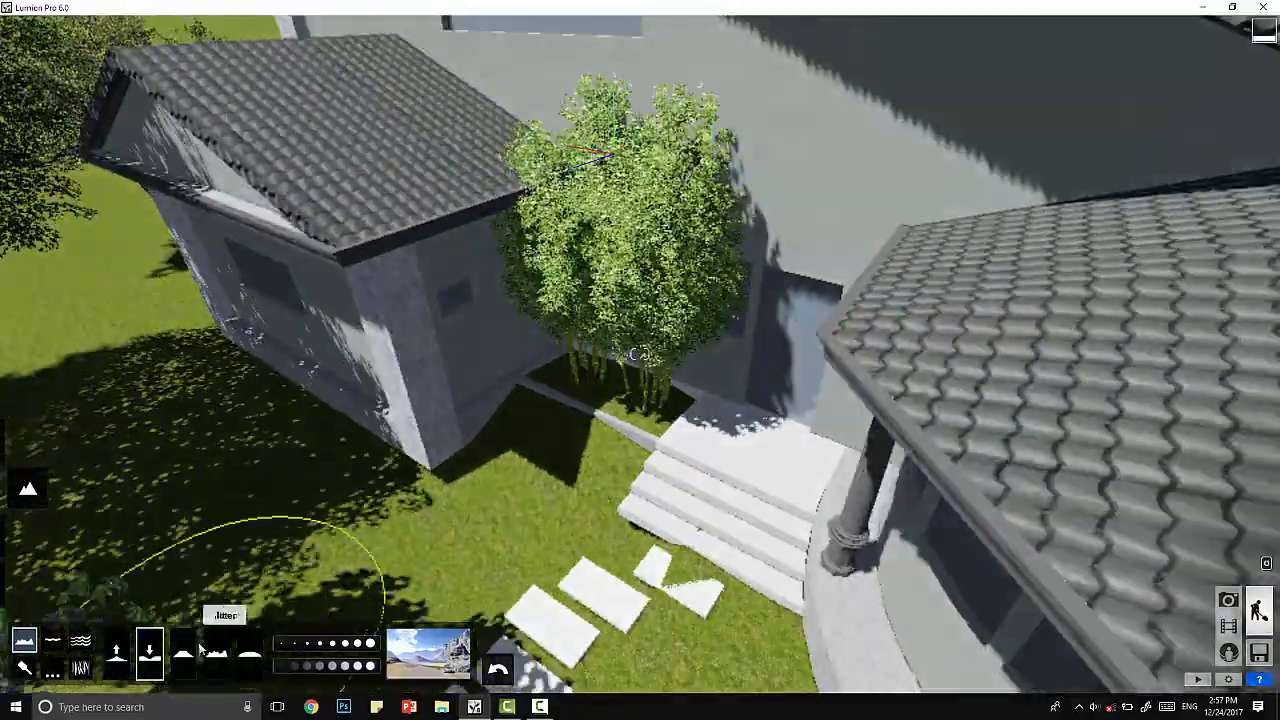
- Restore the first stored front view in Photo mode and return to Build mode from that camera
scroll(648, 316, "down", 5)
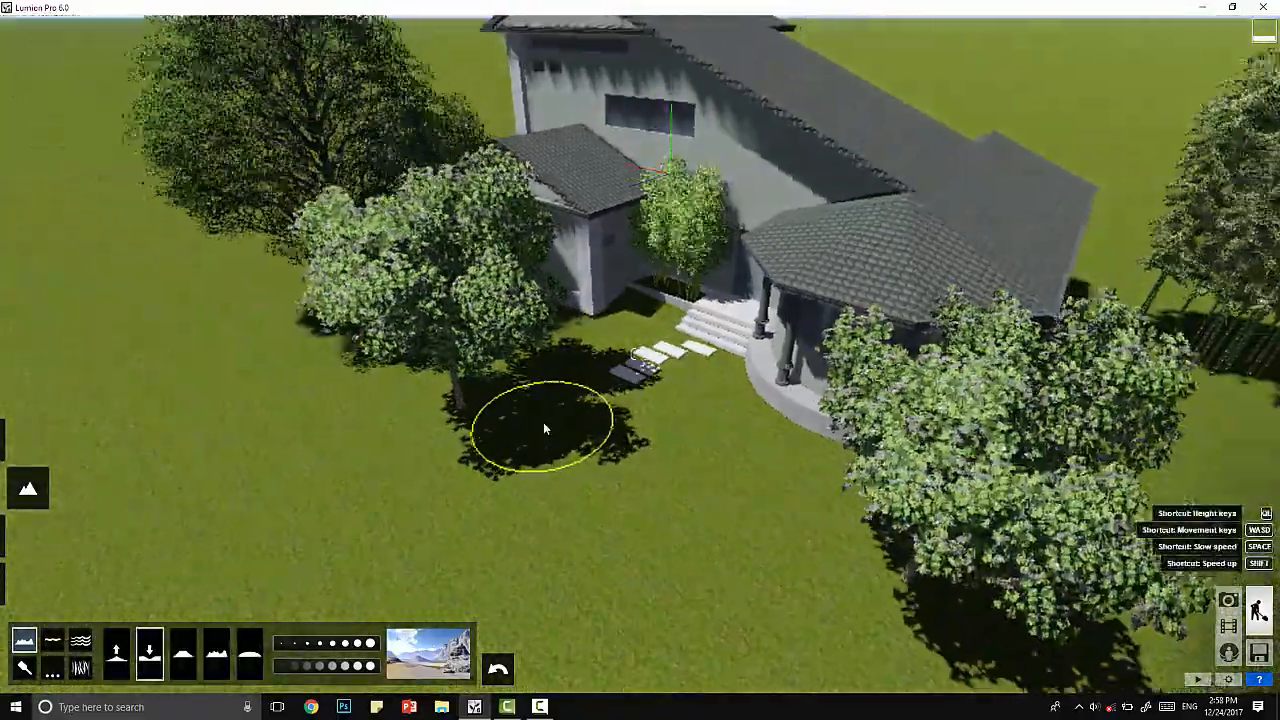
scroll(543, 422, "down", 3)
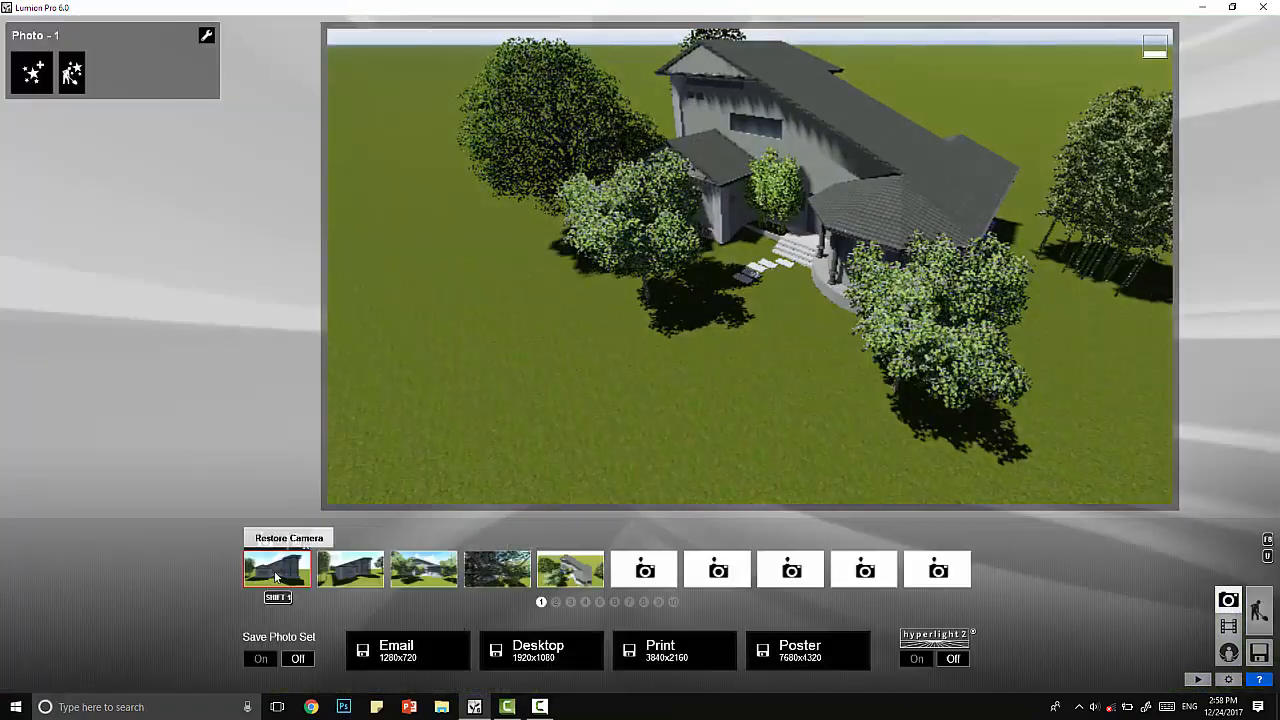
left_click(276, 576)
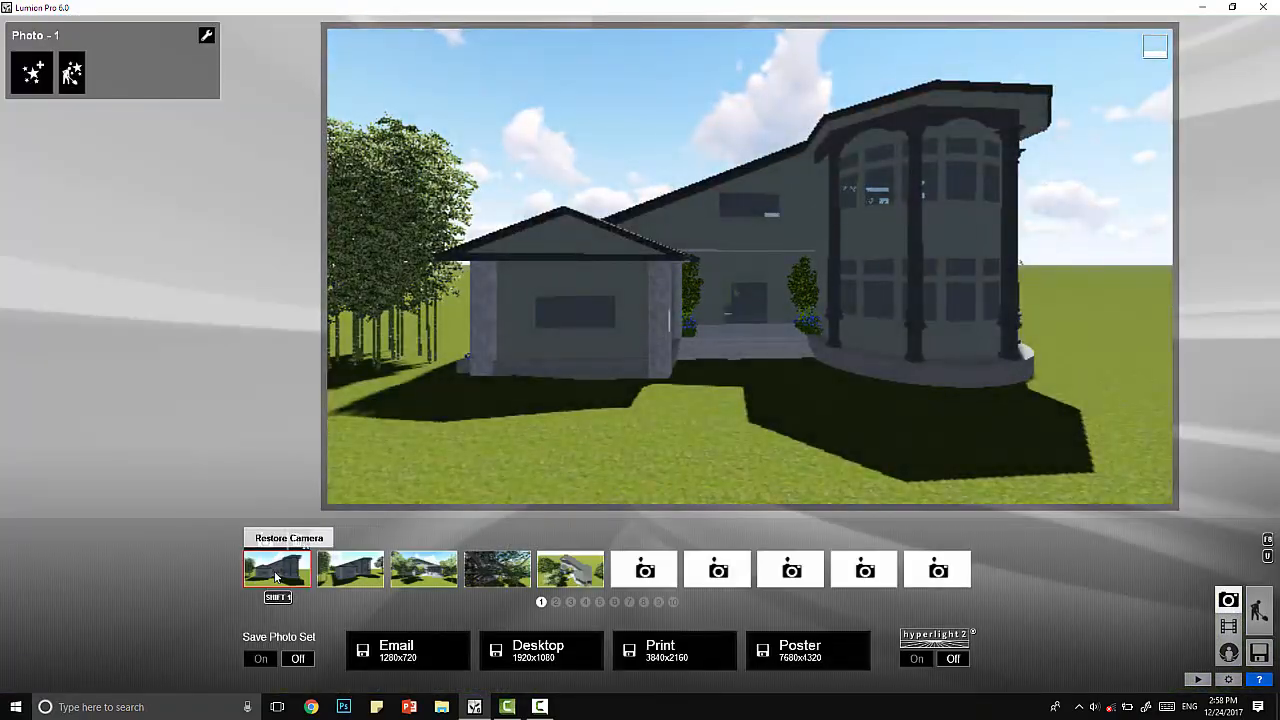
left_click(1259, 610)
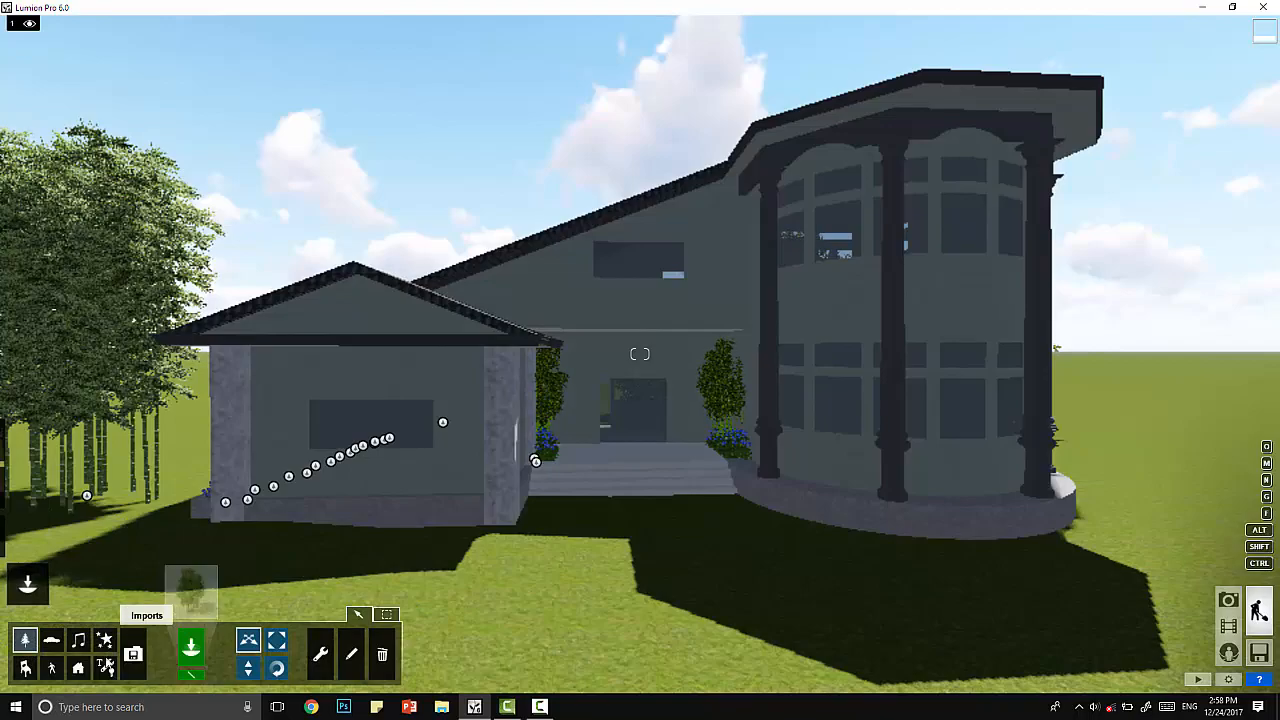
- Choose Grey_Poplar_RT from the large-leaf trees and plant one behind each side of the house
left_click(192, 592)
left_click(483, 166)
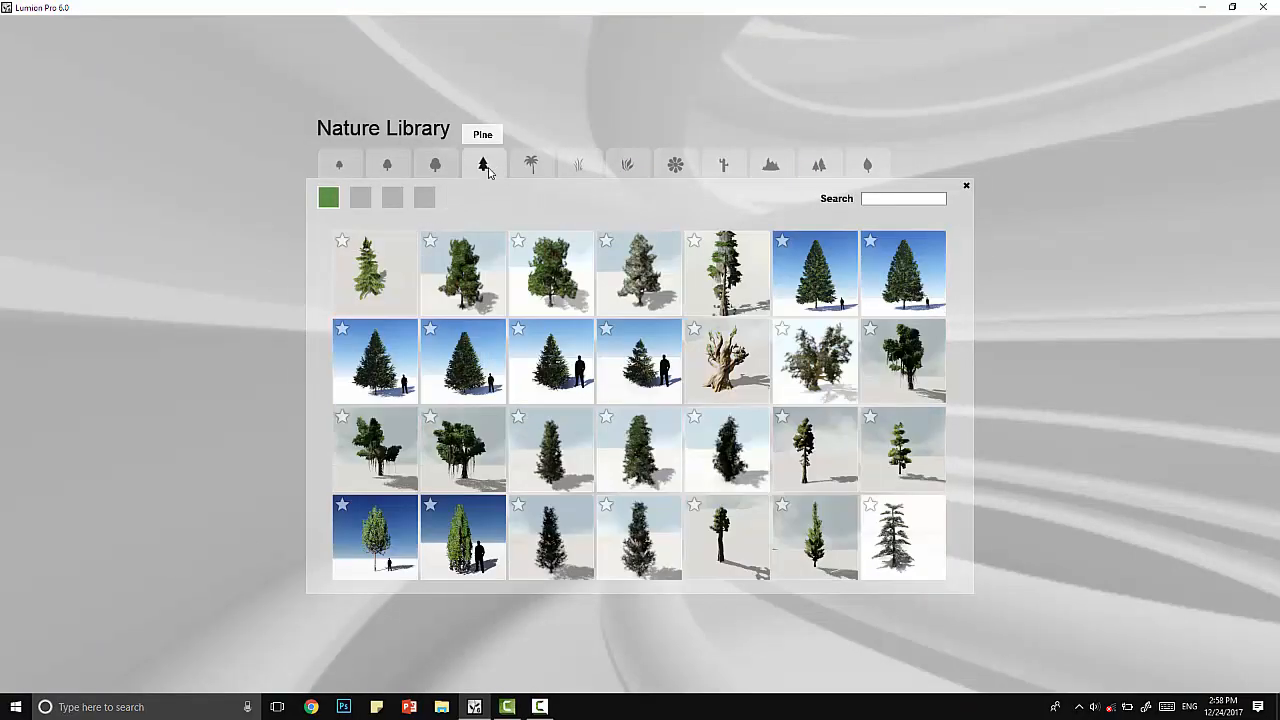
left_click(433, 166)
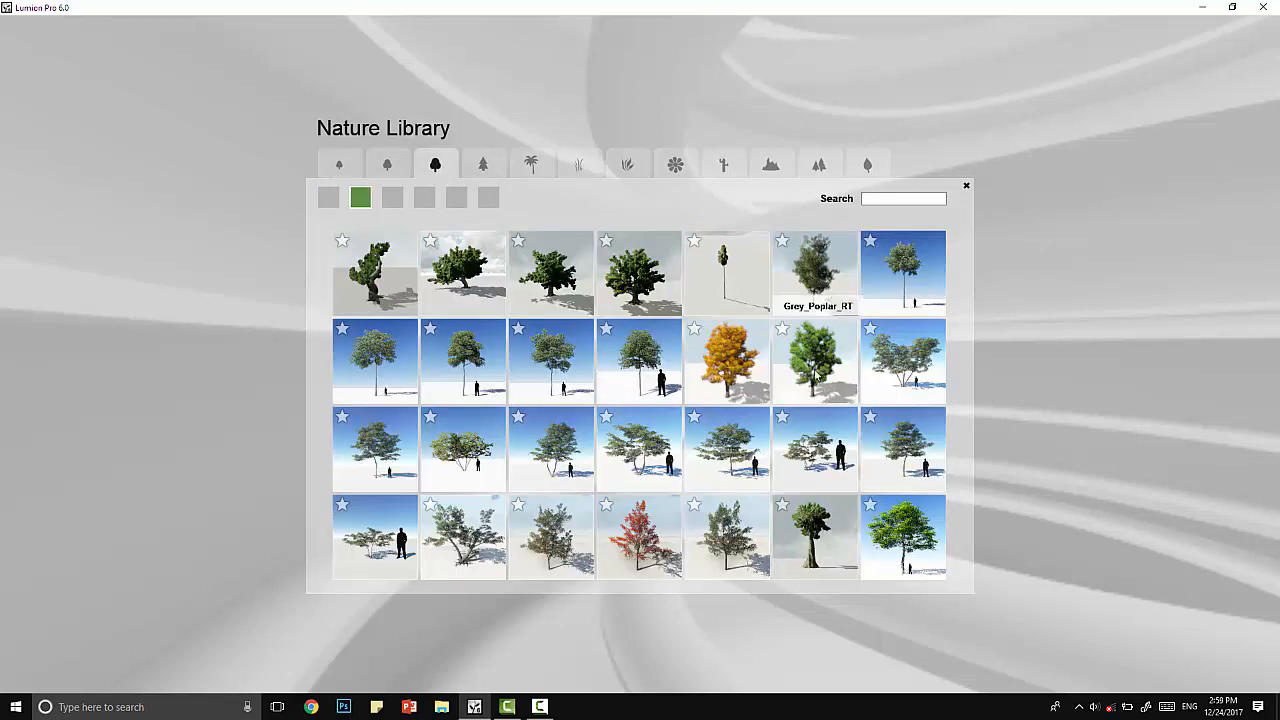
left_click(815, 362)
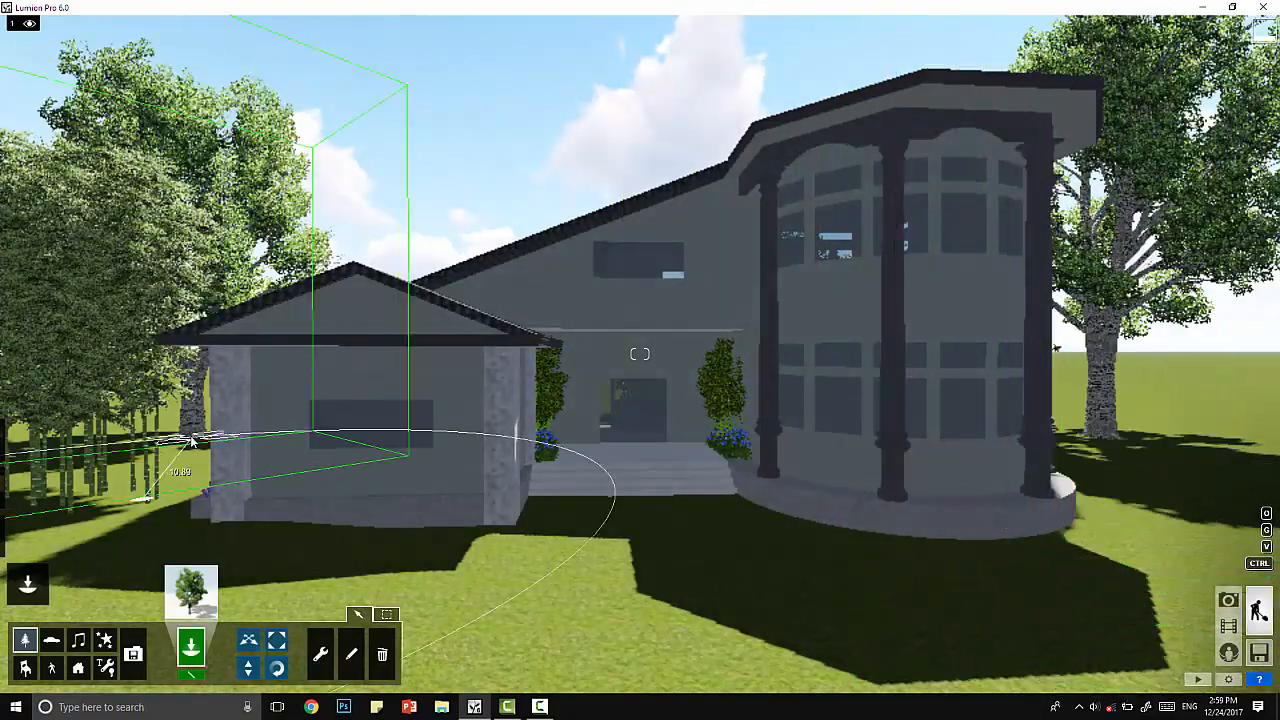
left_click(192, 440)
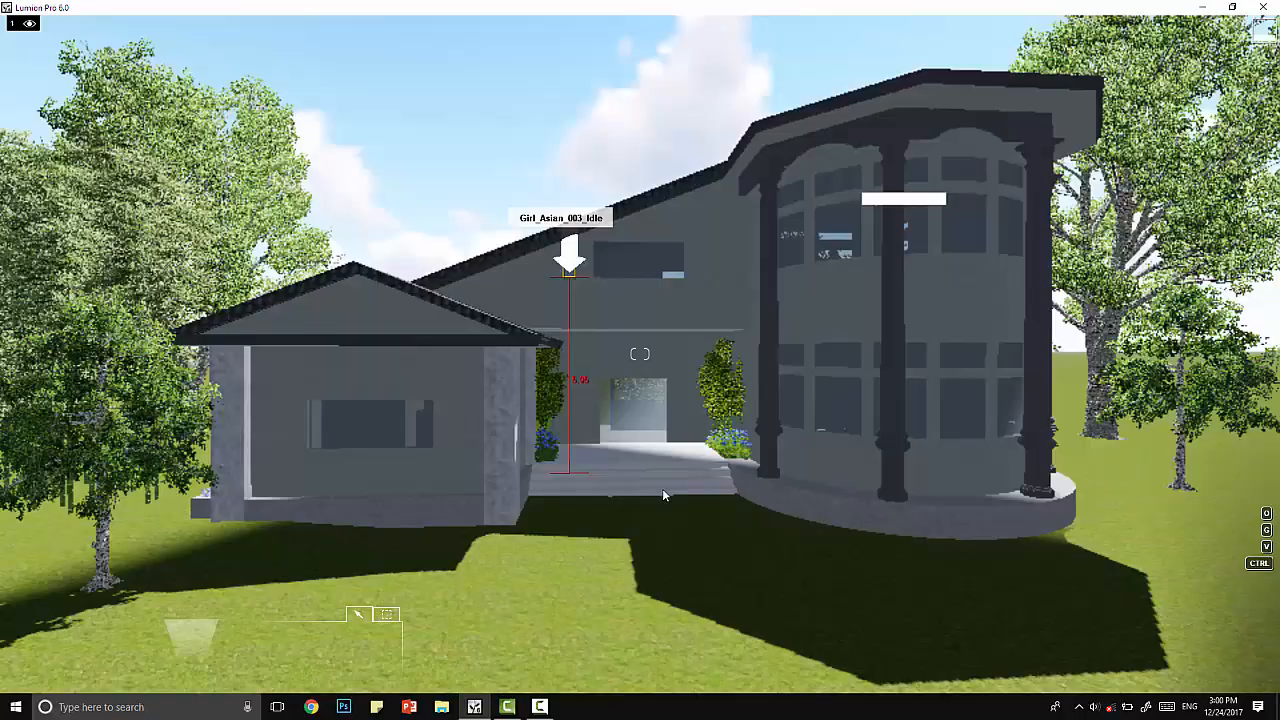
- Place Girl_Asian_003_Idle and a male figure in dark clothes side by side at the foot of the porch steps
left_click(603, 490)
left_click(192, 588)
left_click(551, 271)
left_click(652, 485)
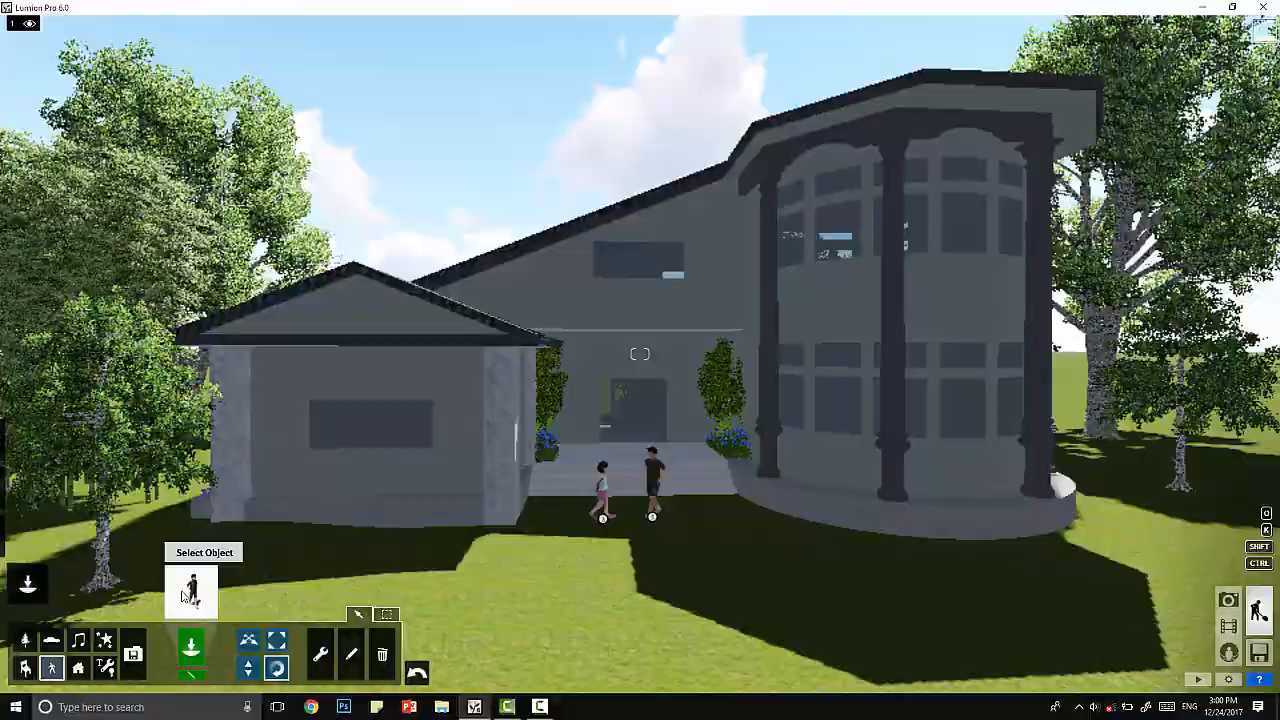
- Look through the Character library's animals and the Outdoor library's categories, from fences and buildings to lighting, road signs, storage and waste
left_click(192, 588)
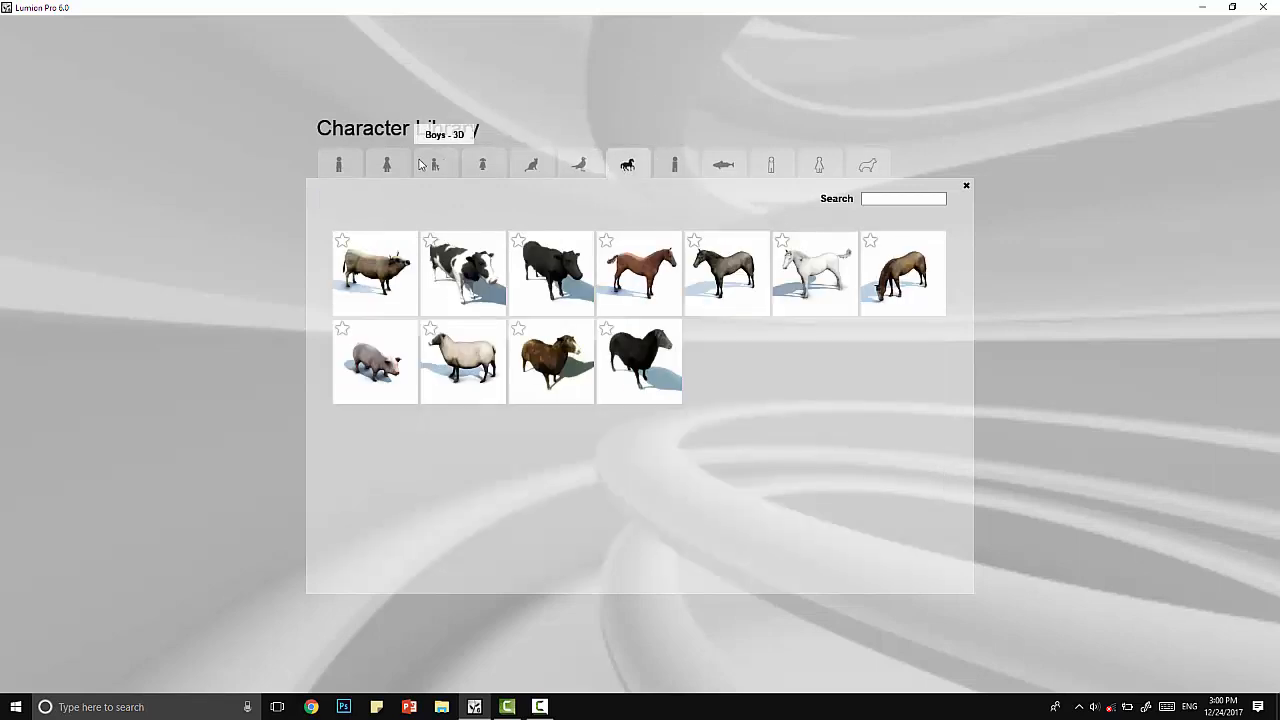
key("Escape")
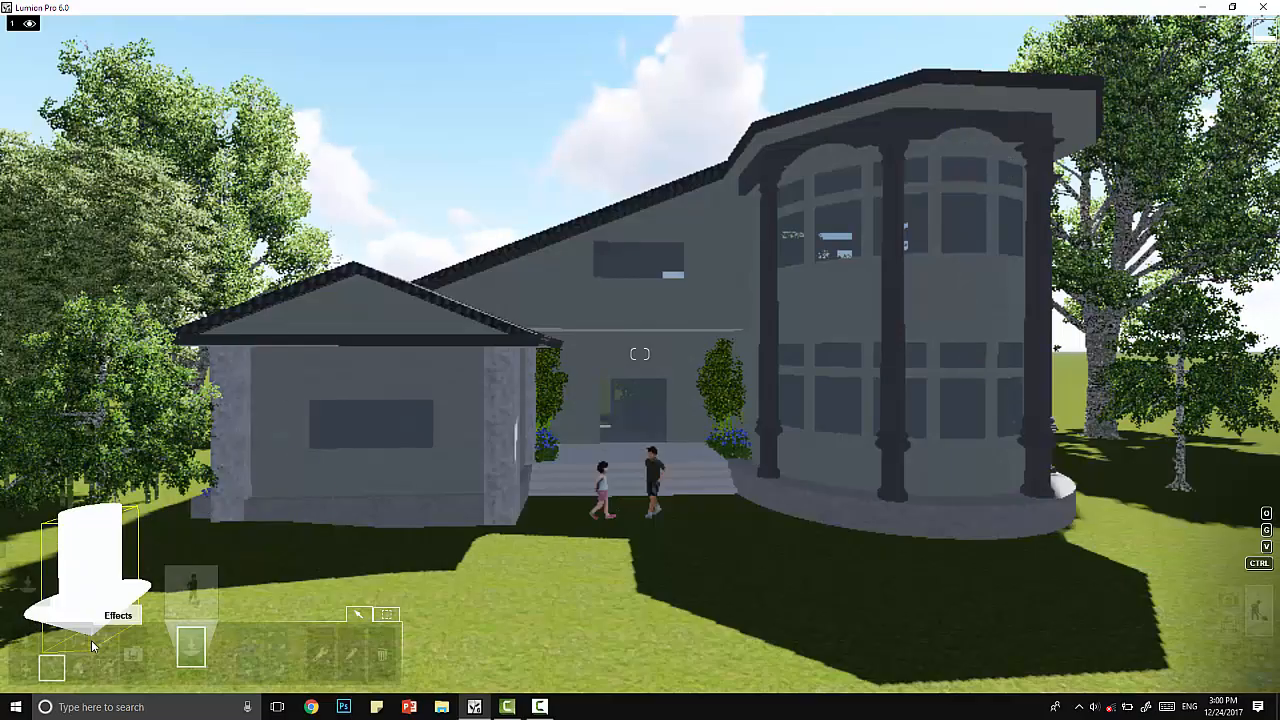
left_click(80, 668)
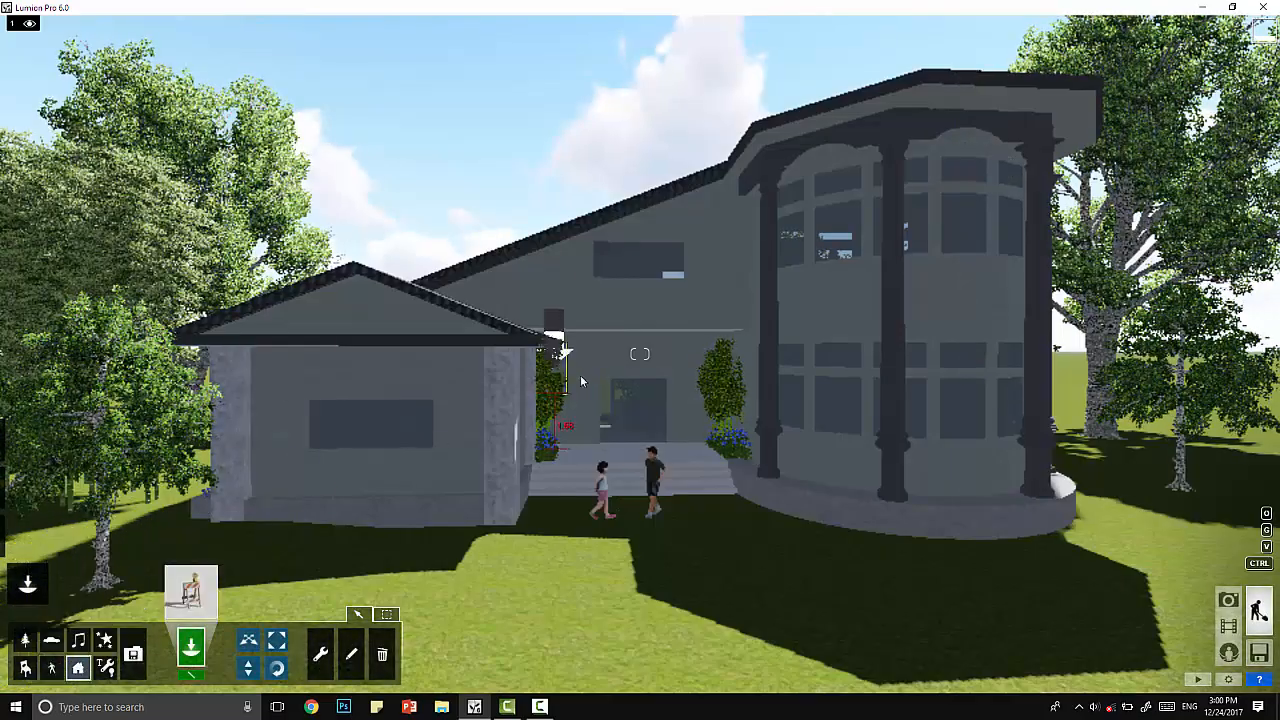
left_click(191, 590)
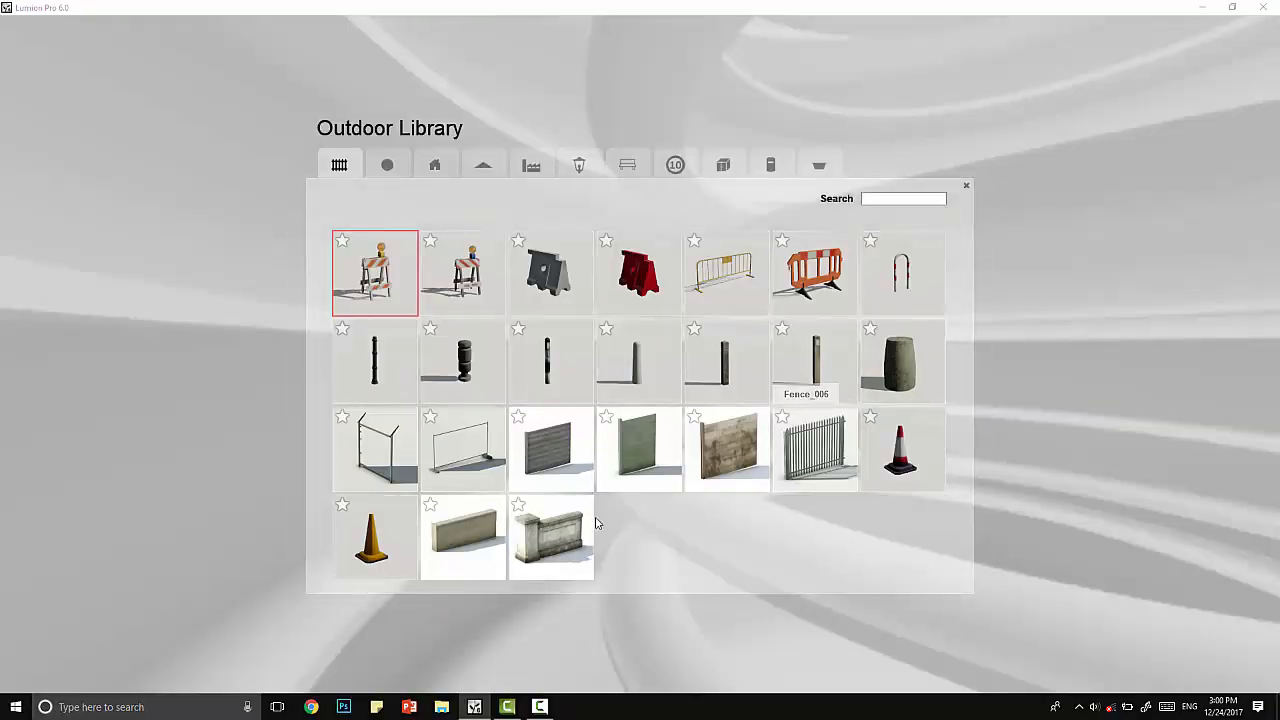
left_click(408, 168)
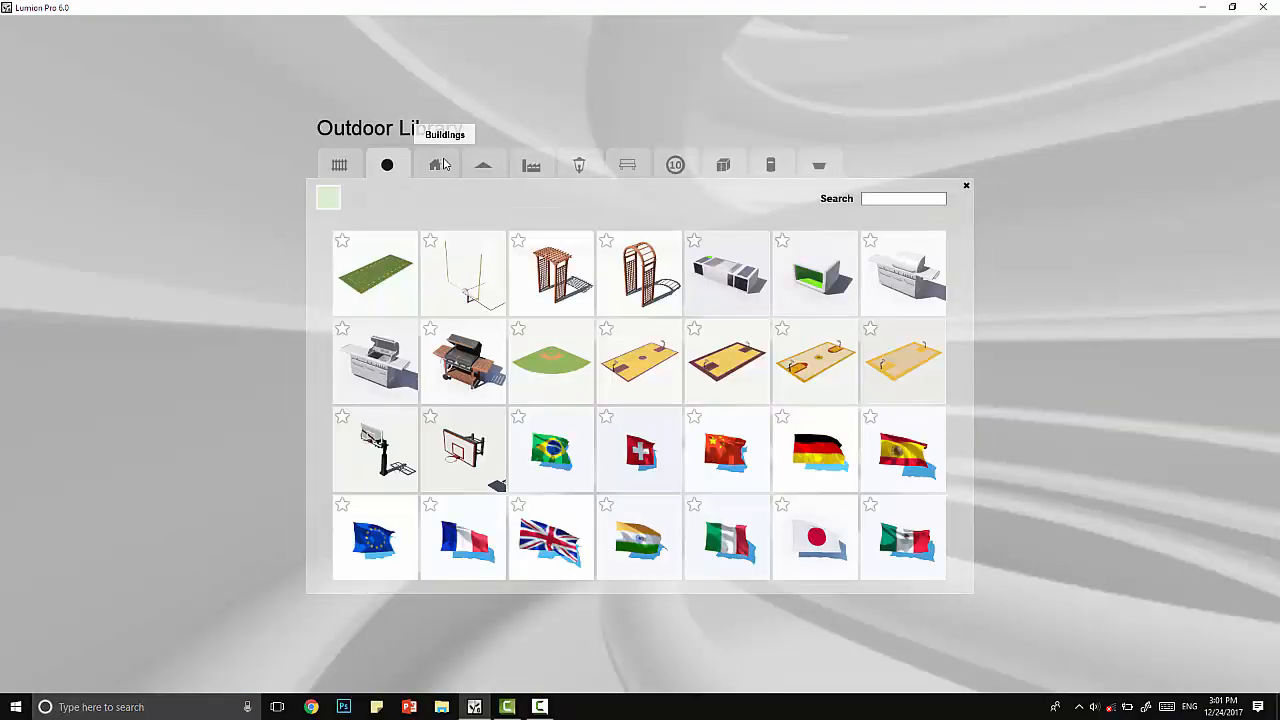
left_click(440, 165)
left_click(484, 165)
left_click(531, 165)
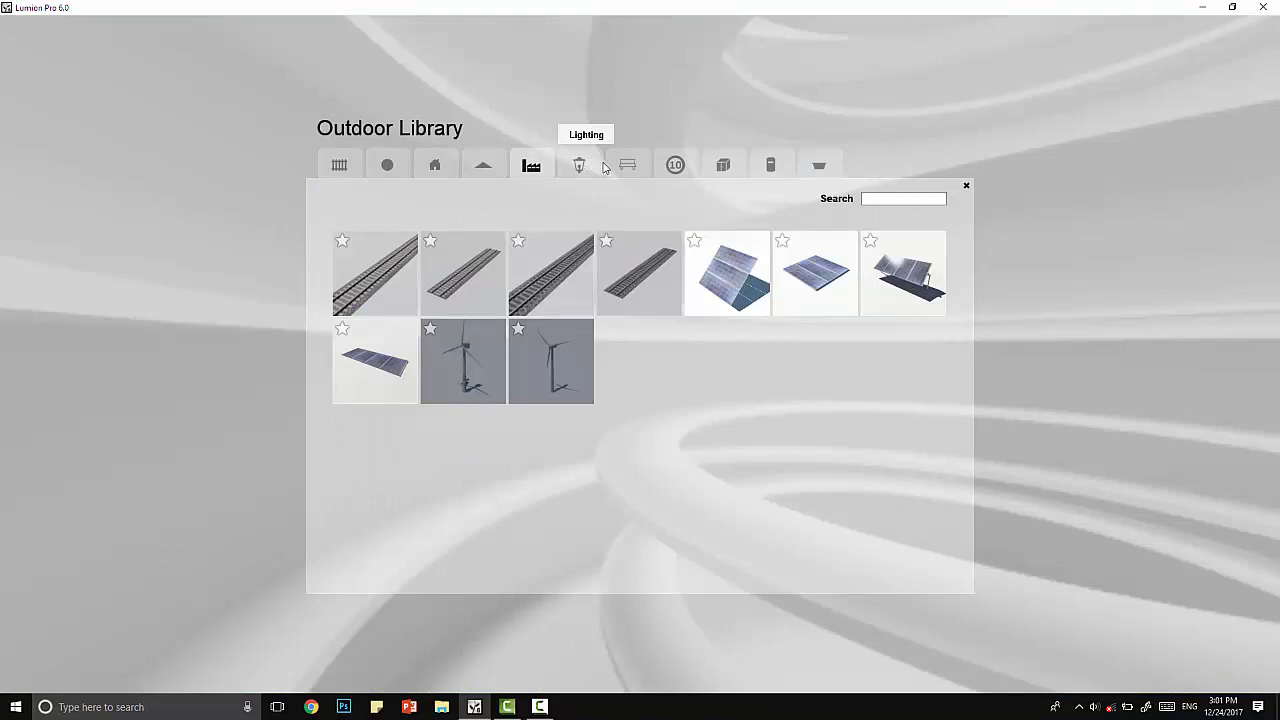
left_click(579, 165)
left_click(627, 165)
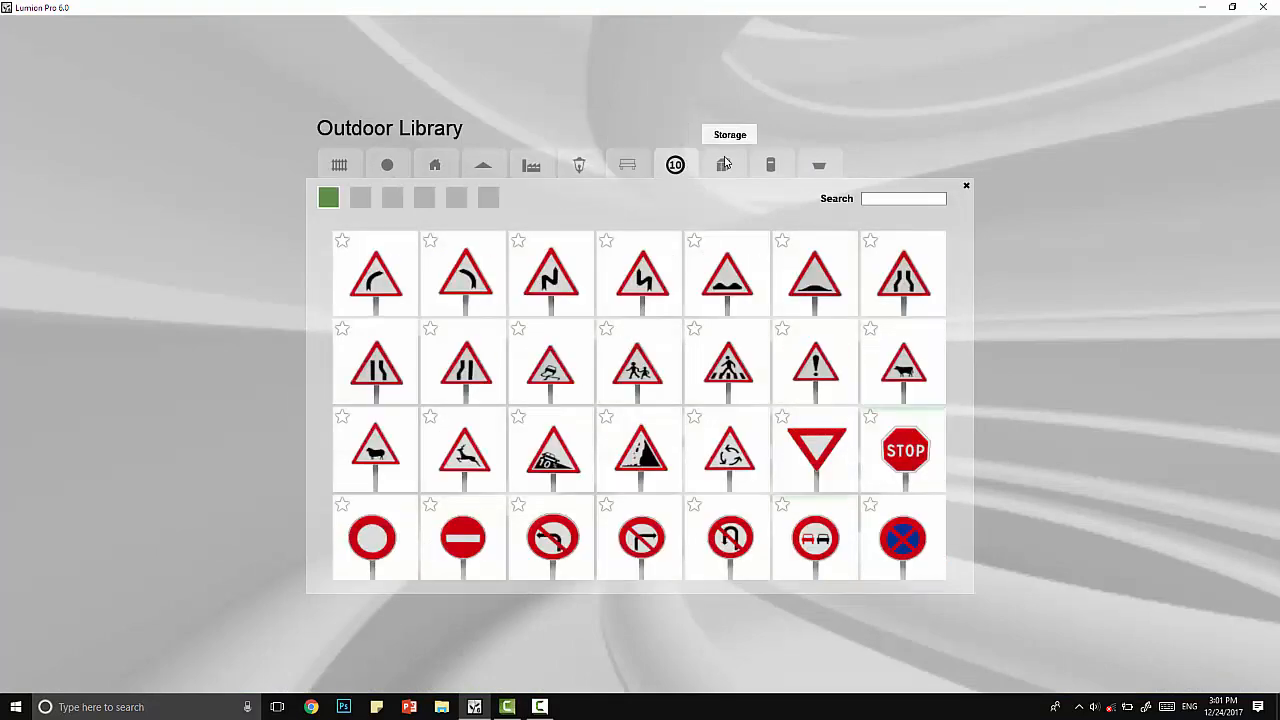
left_click(724, 165)
left_click(770, 165)
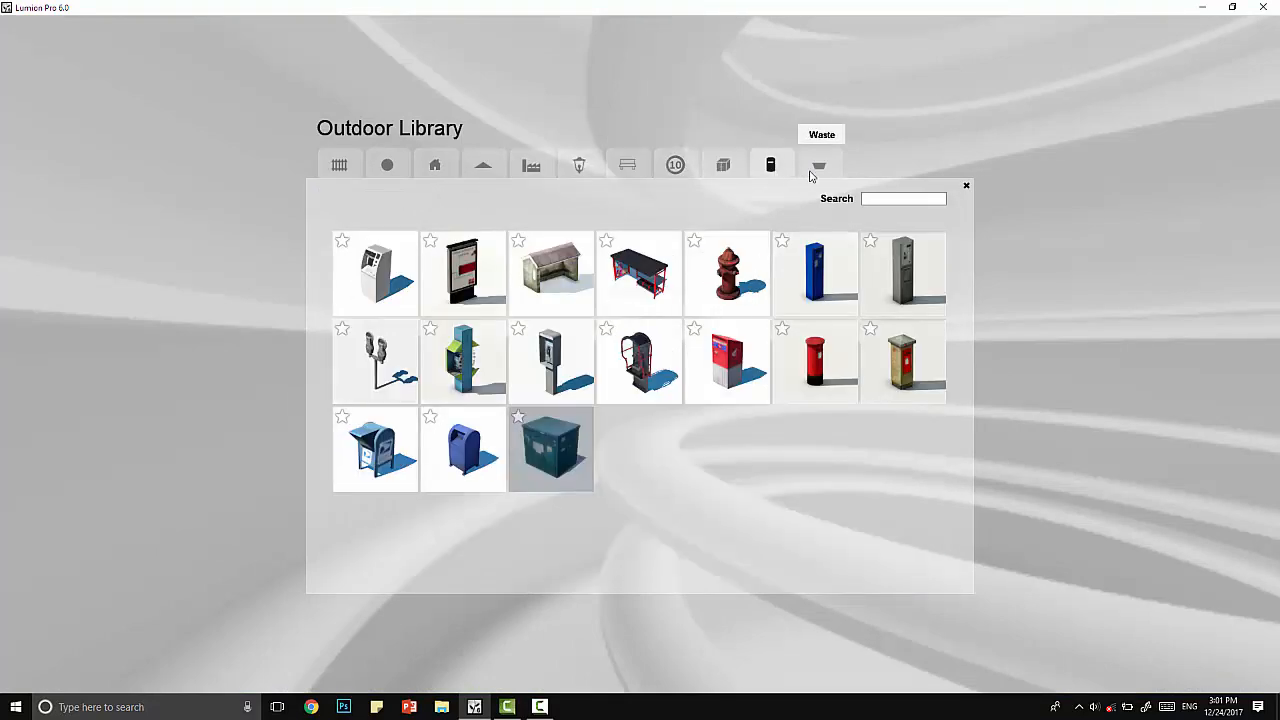
left_click(816, 167)
left_click(340, 165)
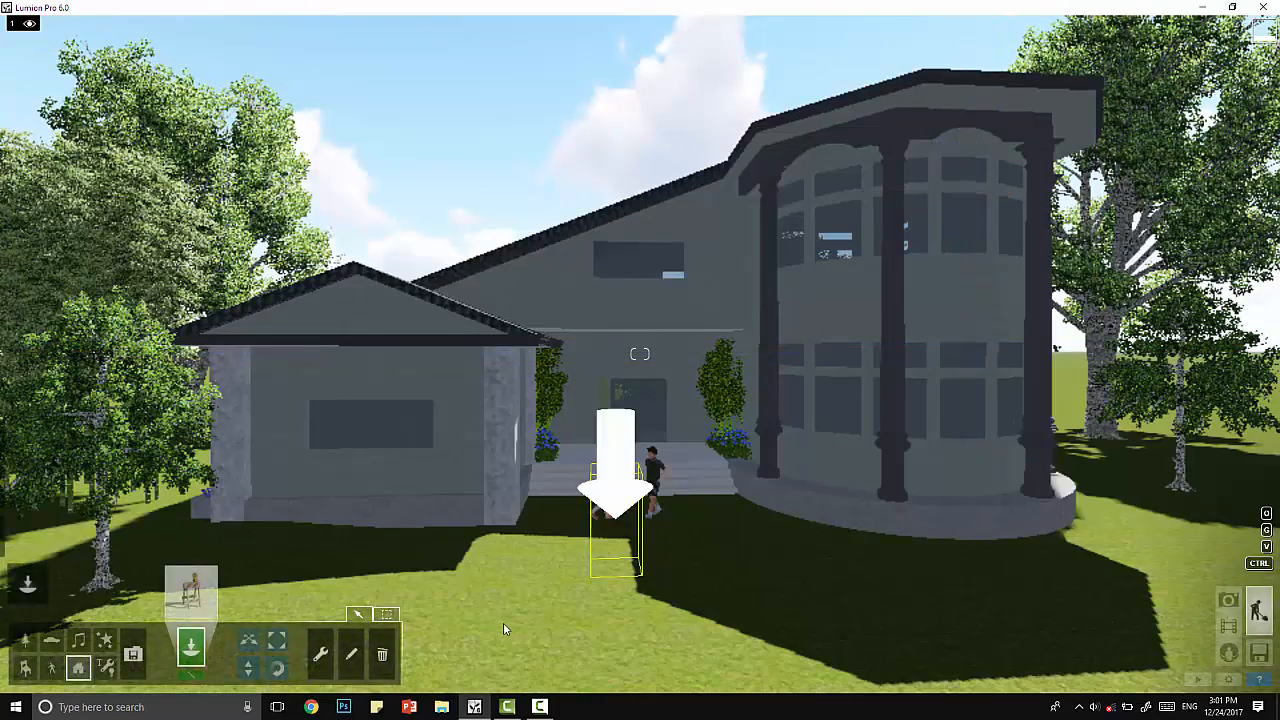
- Look through the Transport library's categories, including boats, buses, cars, construction vehicles, aircraft and balloons, and emergency vehicles
left_click(52, 640)
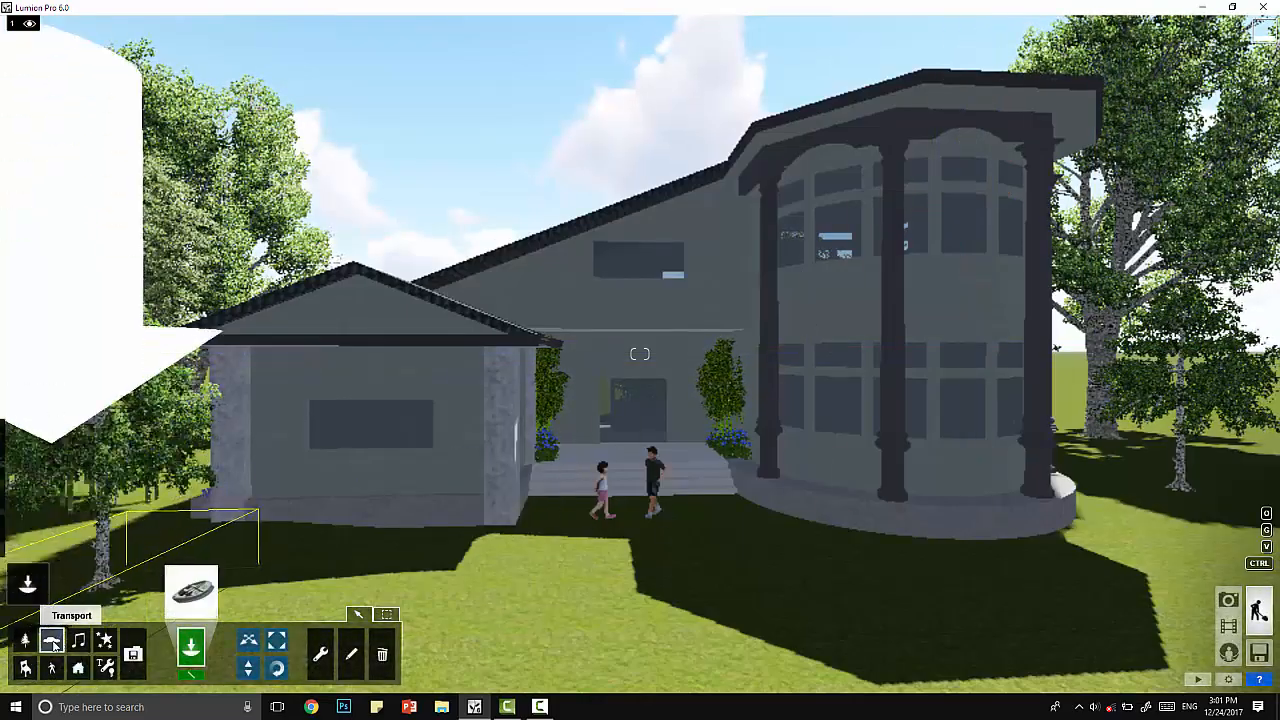
left_click(200, 588)
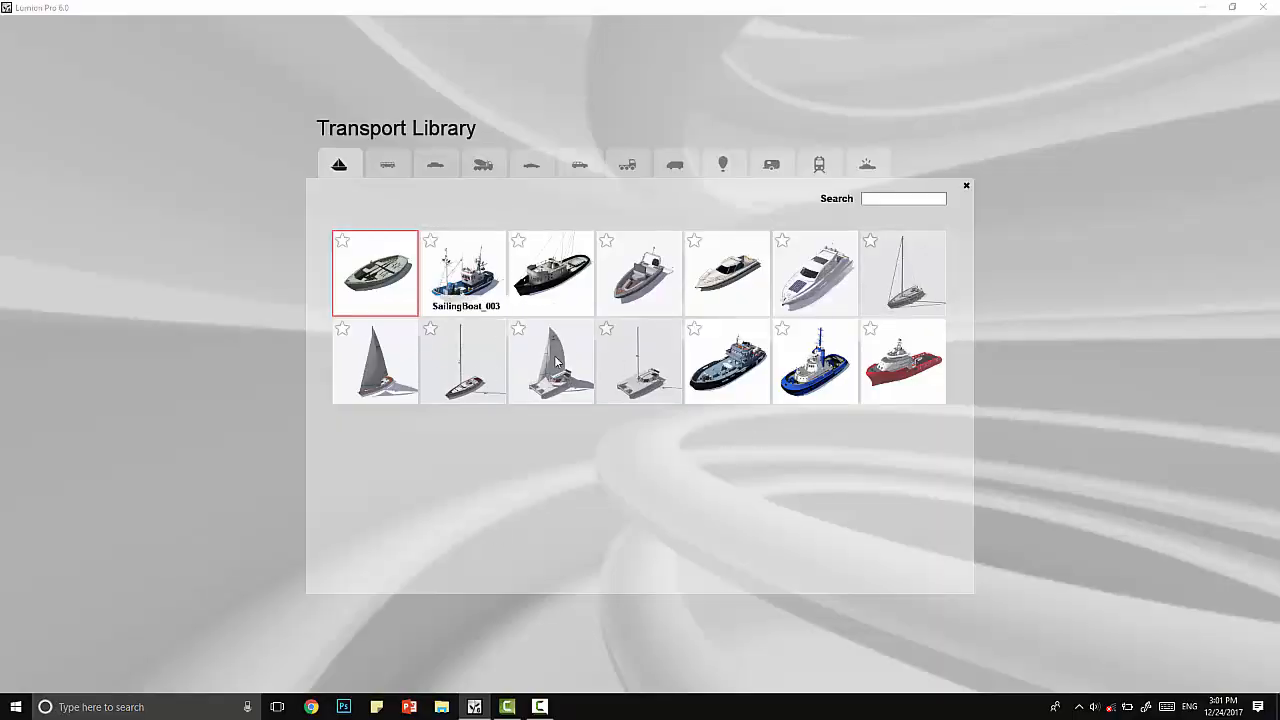
left_click(388, 164)
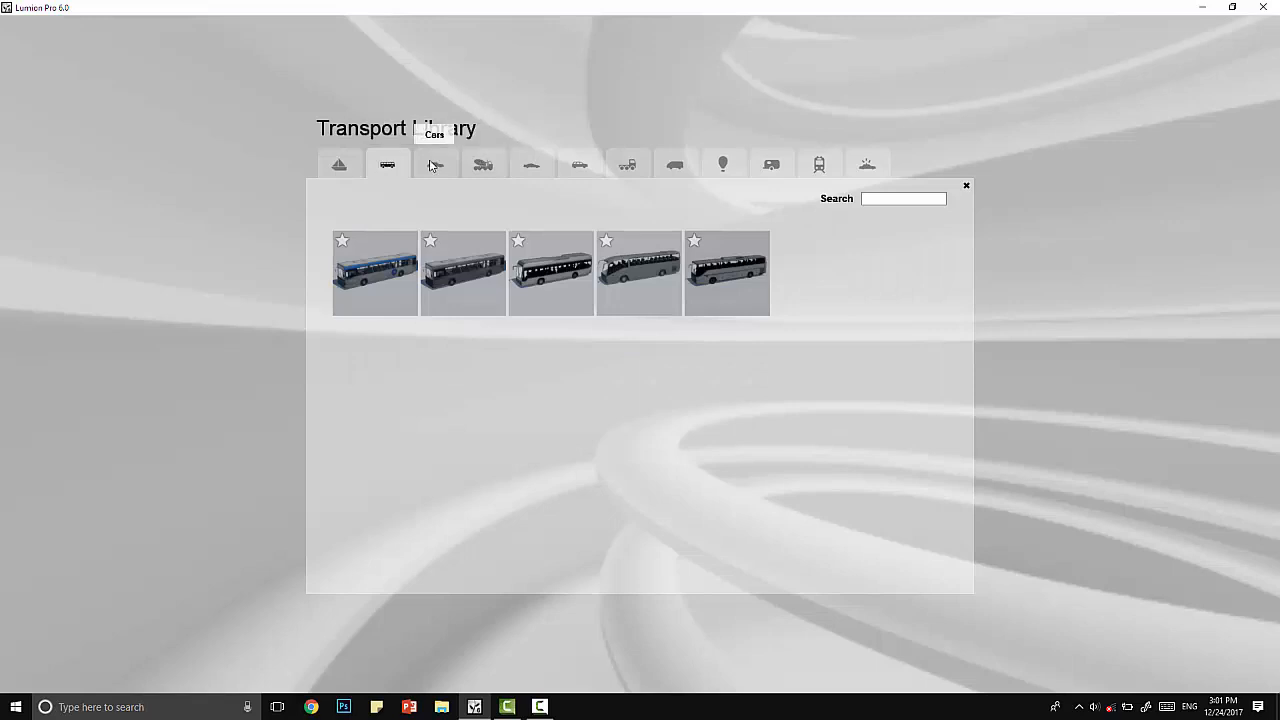
left_click(434, 164)
left_click(482, 165)
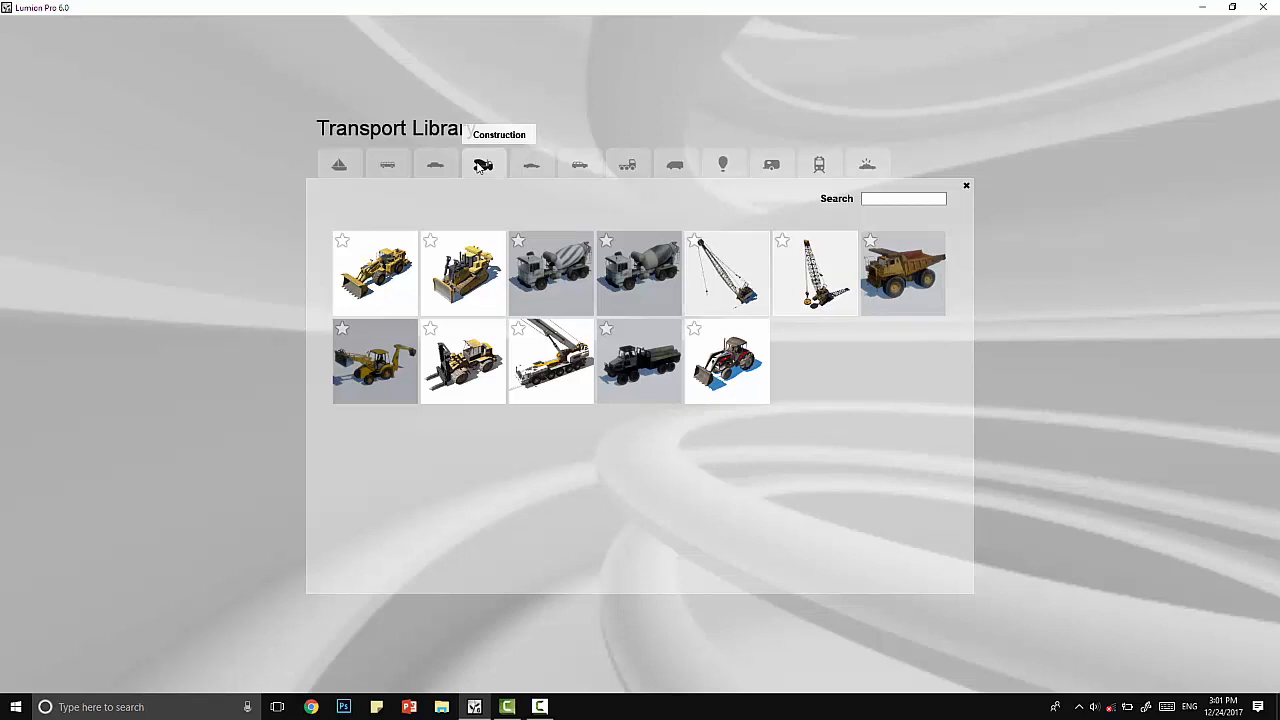
left_click(531, 164)
left_click(579, 164)
left_click(627, 164)
left_click(675, 164)
left_click(723, 164)
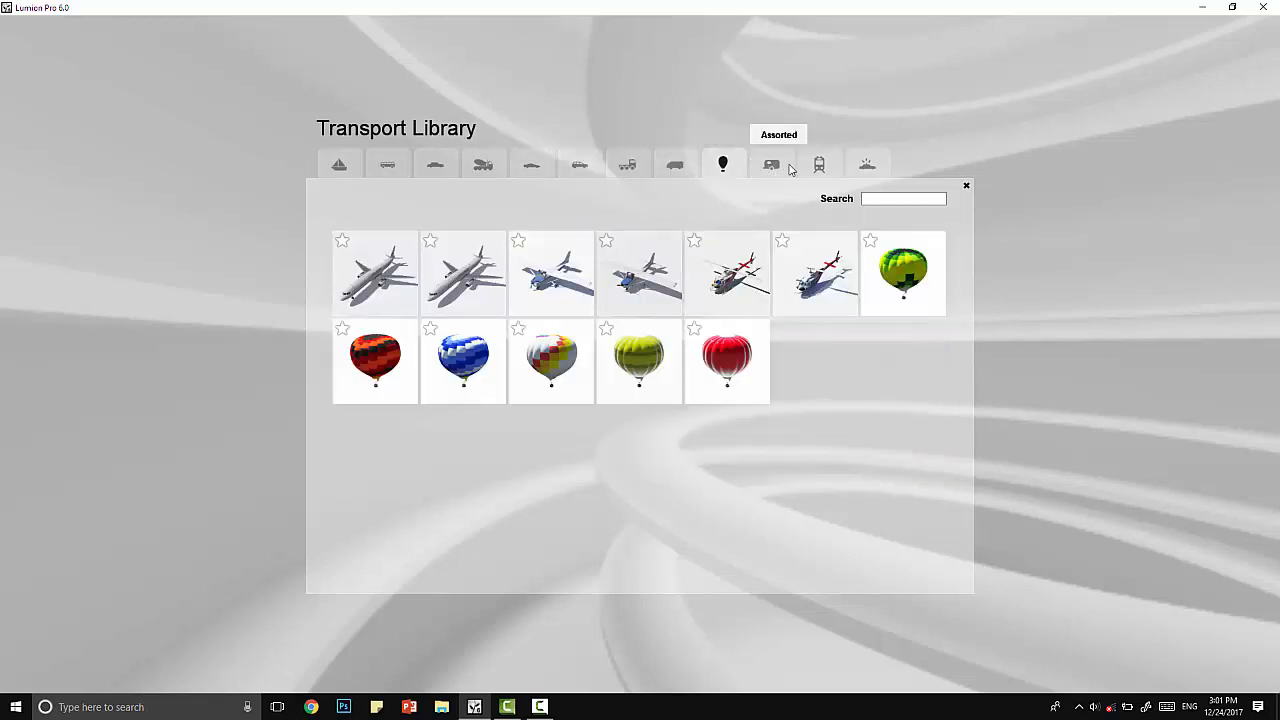
left_click(789, 167)
left_click(831, 166)
left_click(869, 165)
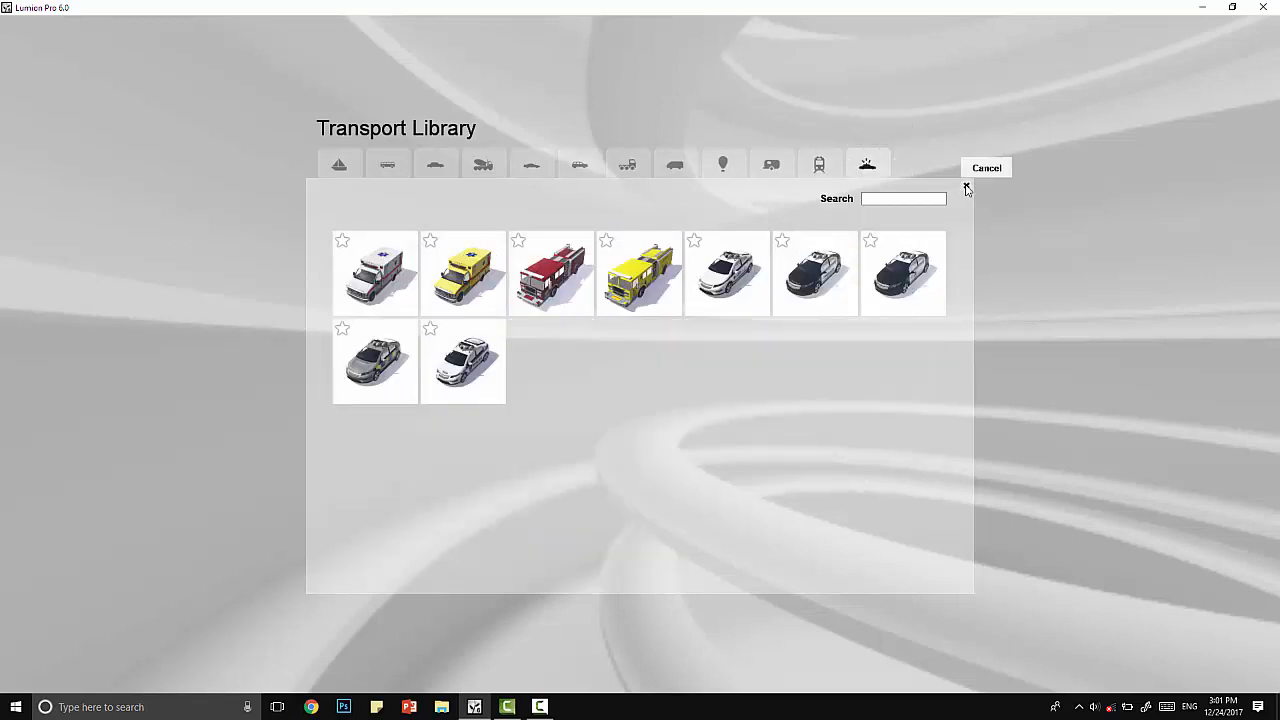
left_click(259, 478)
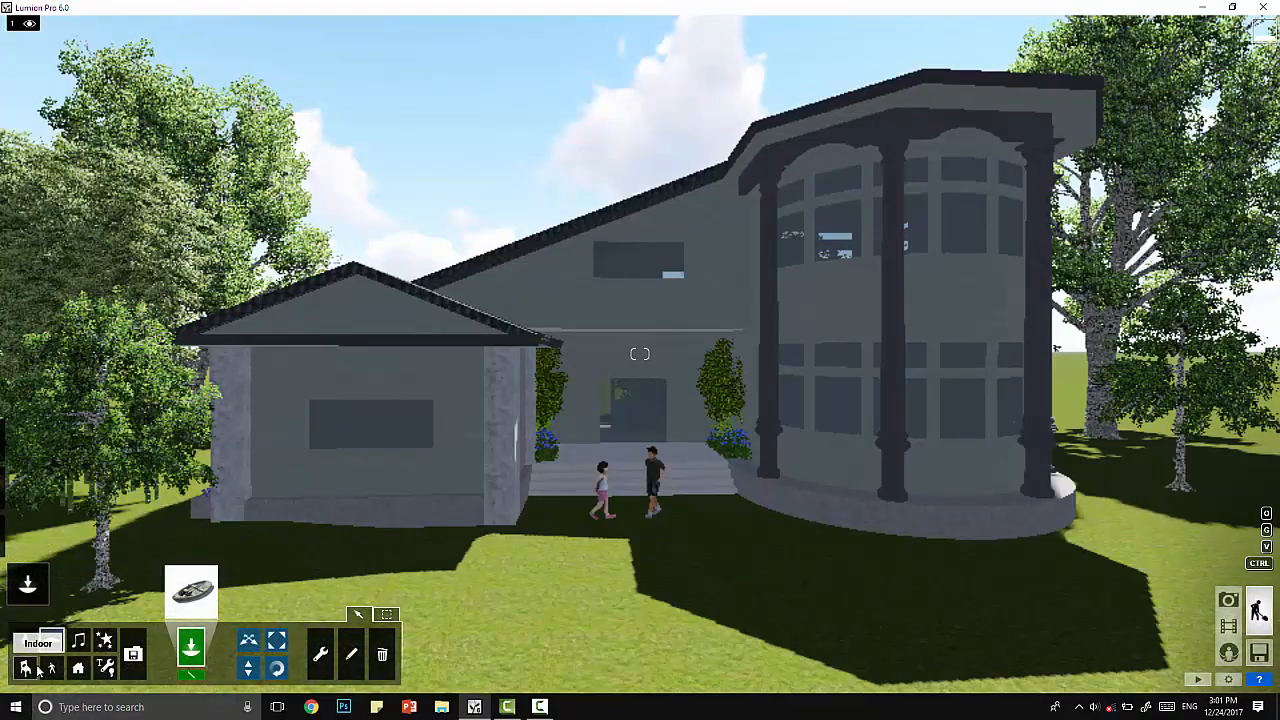
- Look through the Indoor library's categories, including electronics and appliances, seating, storage, tables and utilities
left_click(191, 590)
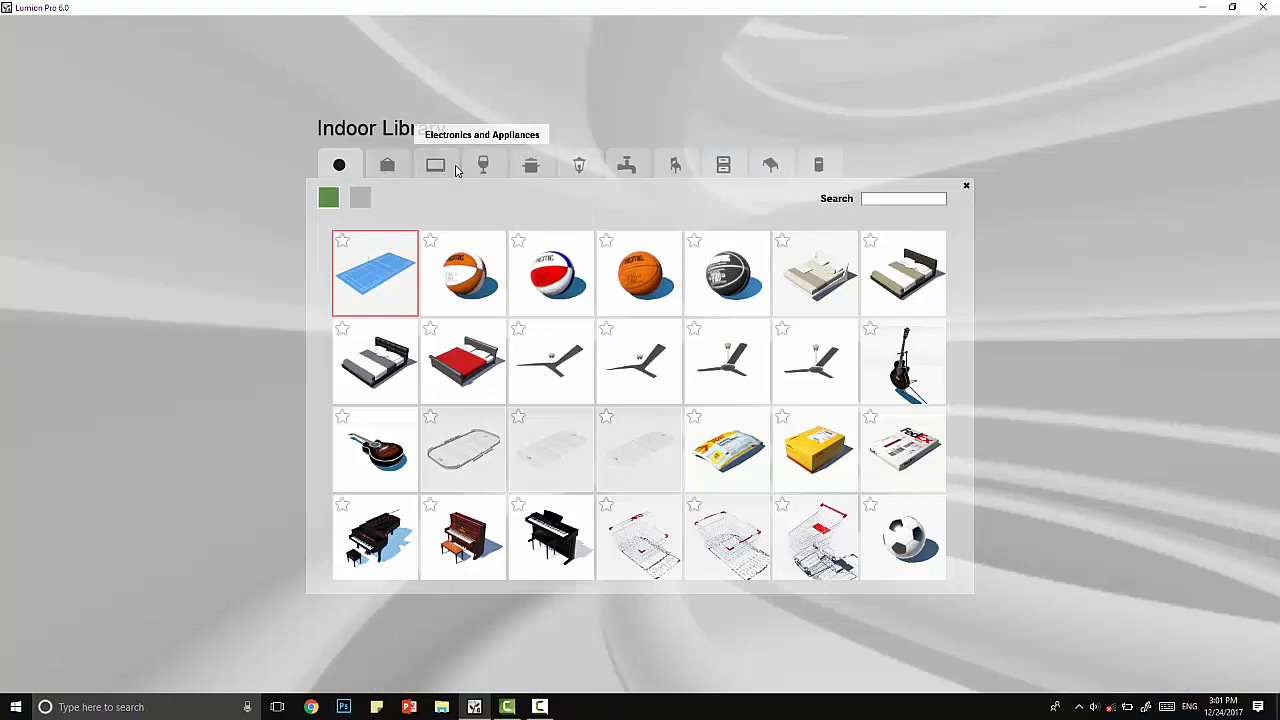
left_click(456, 171)
left_click(533, 168)
left_click(627, 168)
left_click(725, 168)
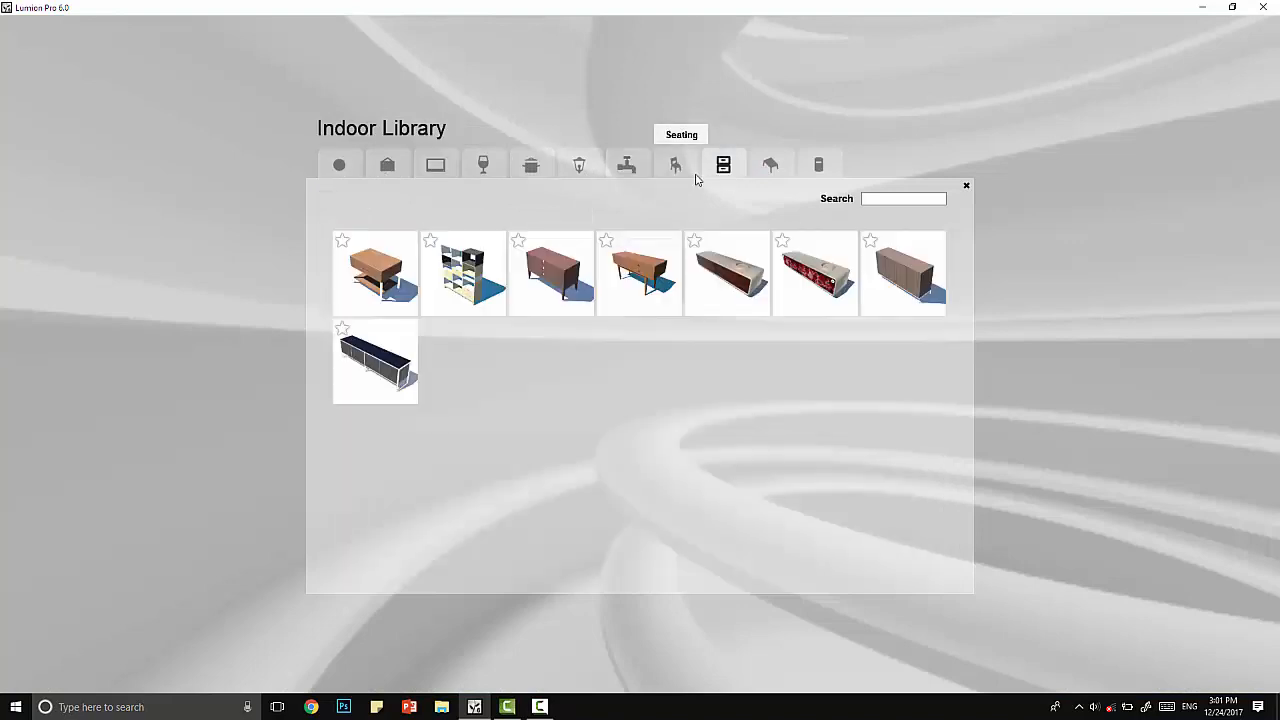
left_click(676, 166)
left_click(723, 166)
left_click(770, 166)
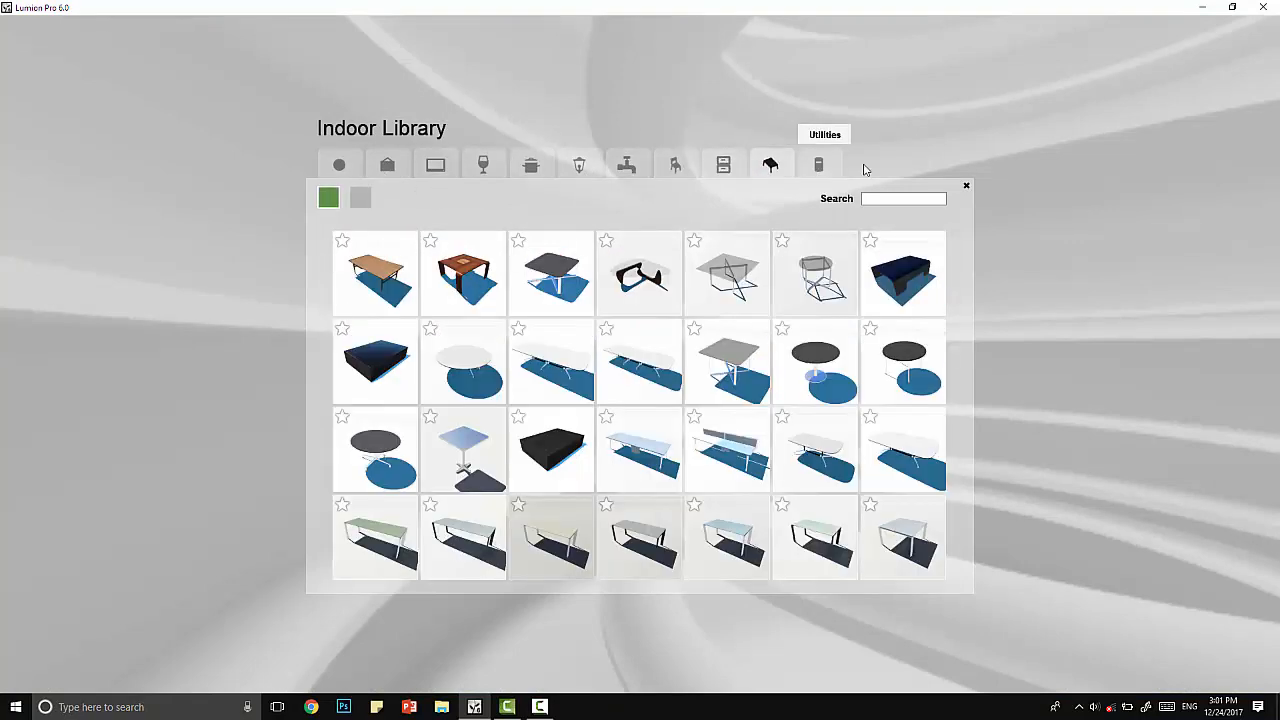
left_click(818, 166)
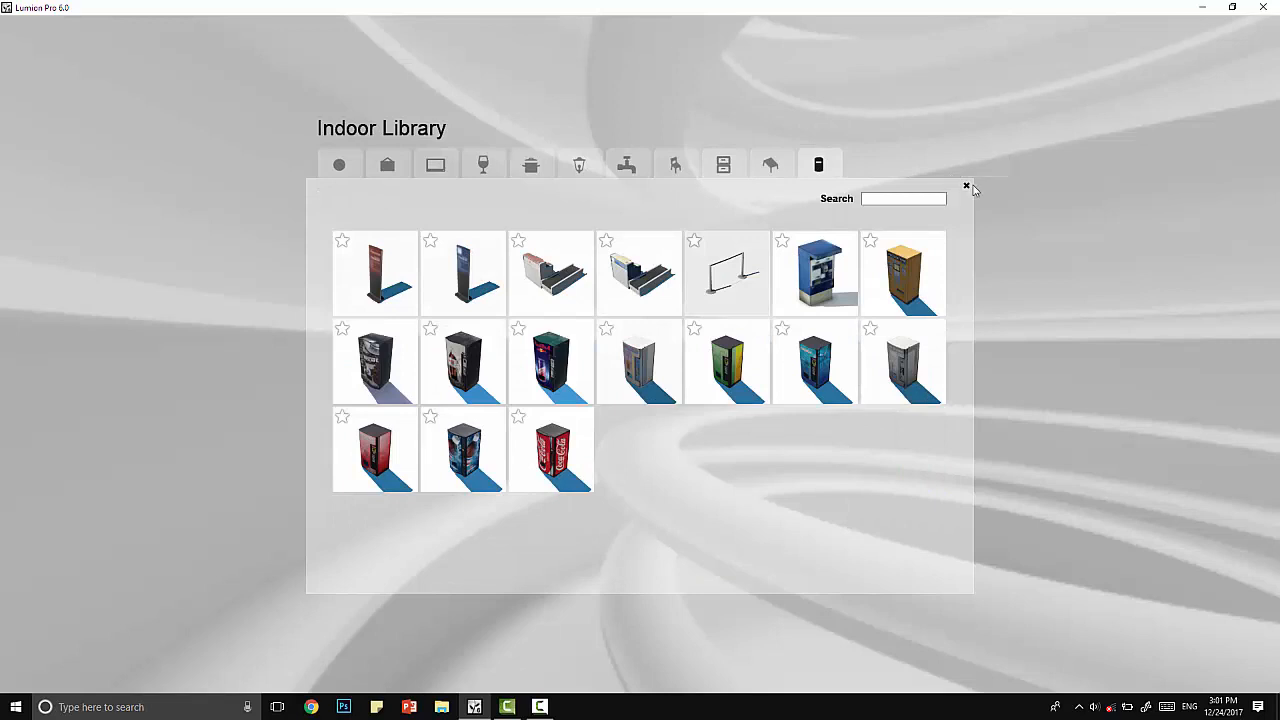
left_click(966, 186)
- Inspect the planted house from different angles and compare the second and first stored camera views in Photo mode
left_click(52, 645)
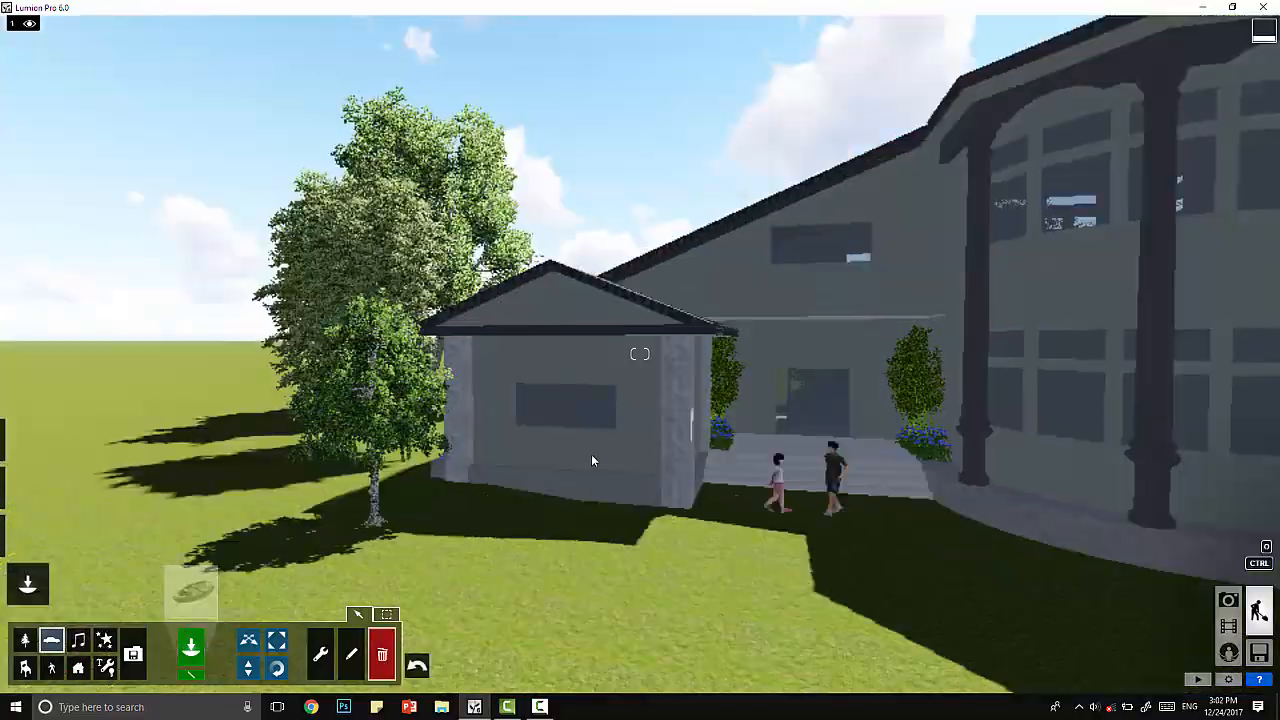
scroll(591, 460, "down", 5)
scroll(750, 455, "up", 5)
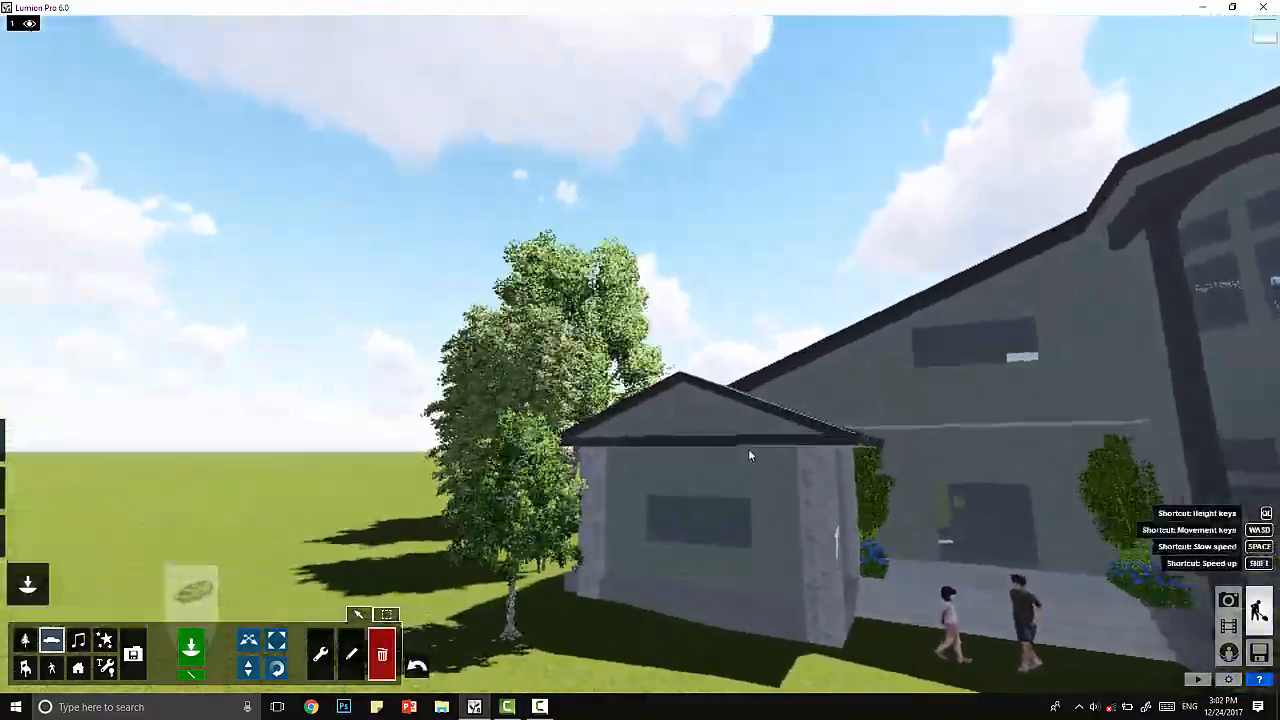
scroll(750, 455, "down", 5)
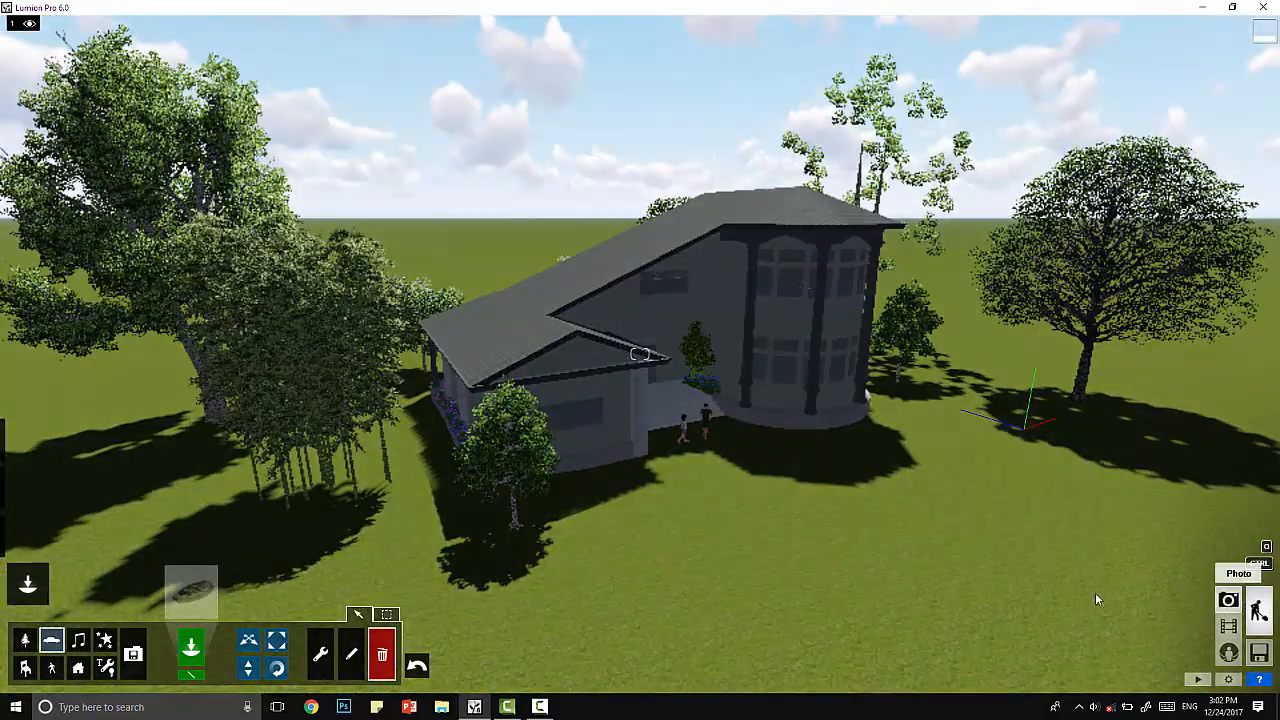
left_click(1228, 600)
left_click(351, 568)
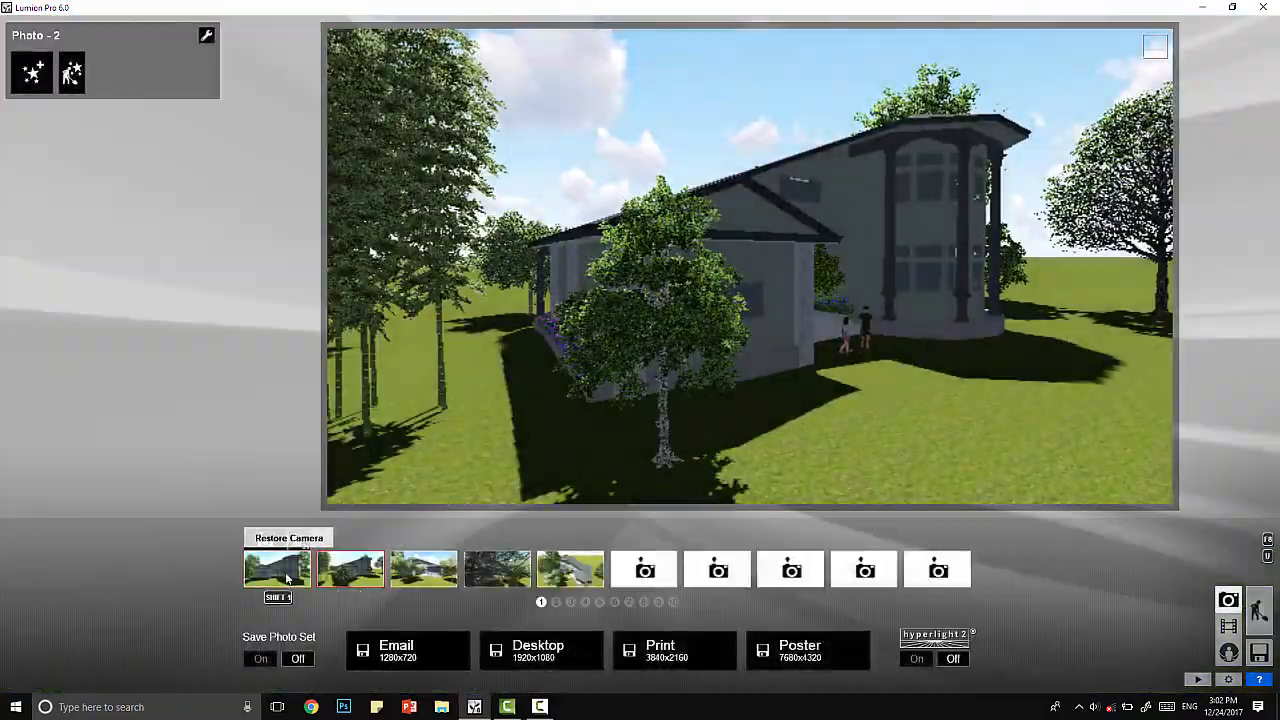
left_click(287, 578)
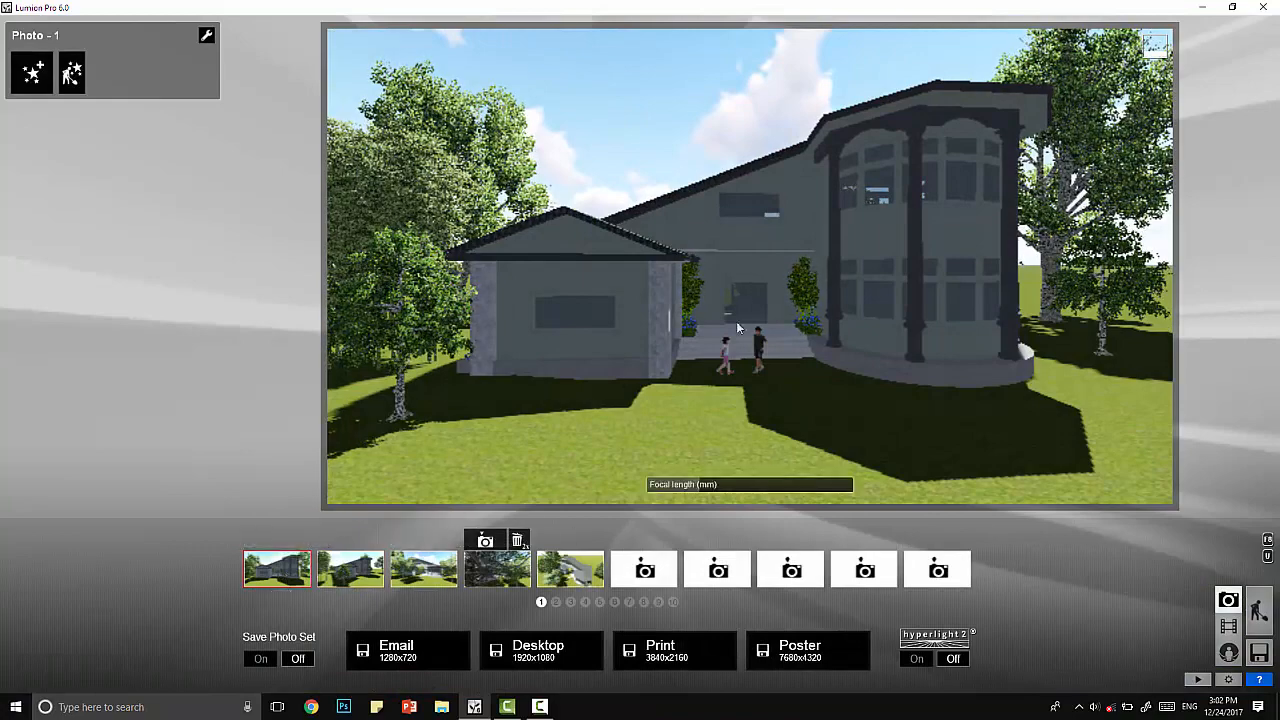
- From the second stored view, move the front tree aside toward the bamboo and the large far tree closer to the house
left_click(346, 576)
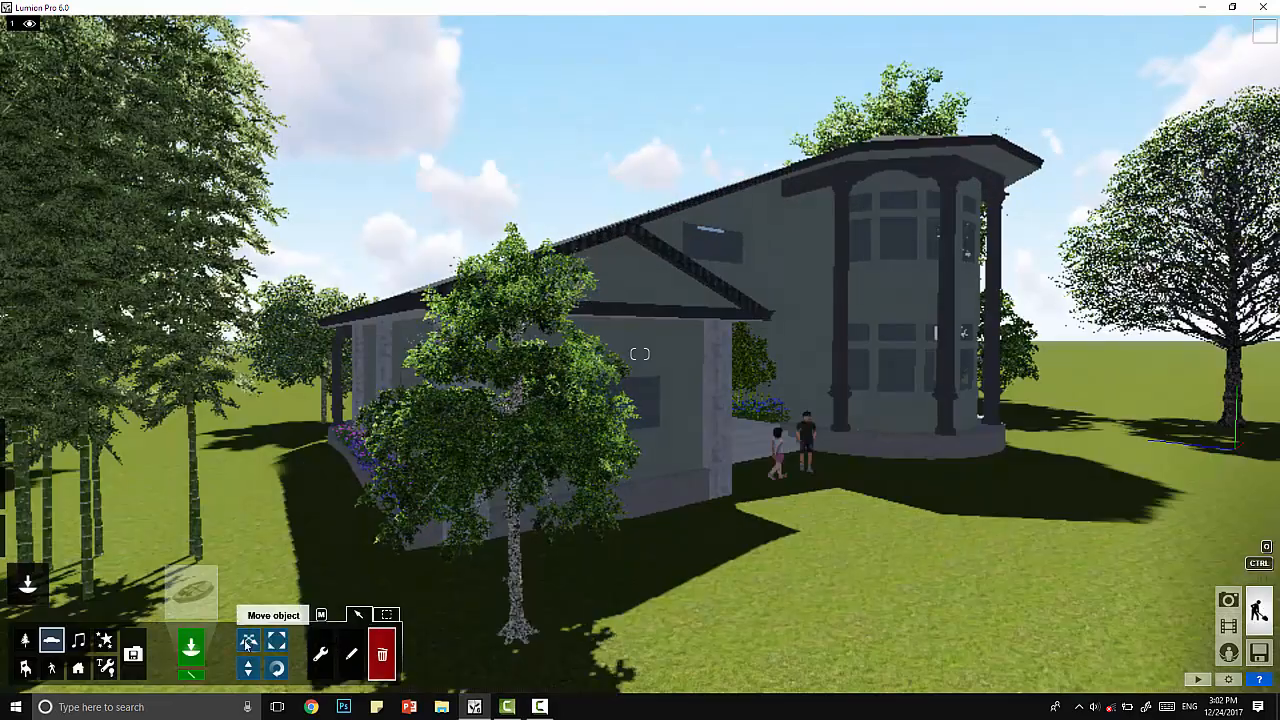
left_click(248, 640)
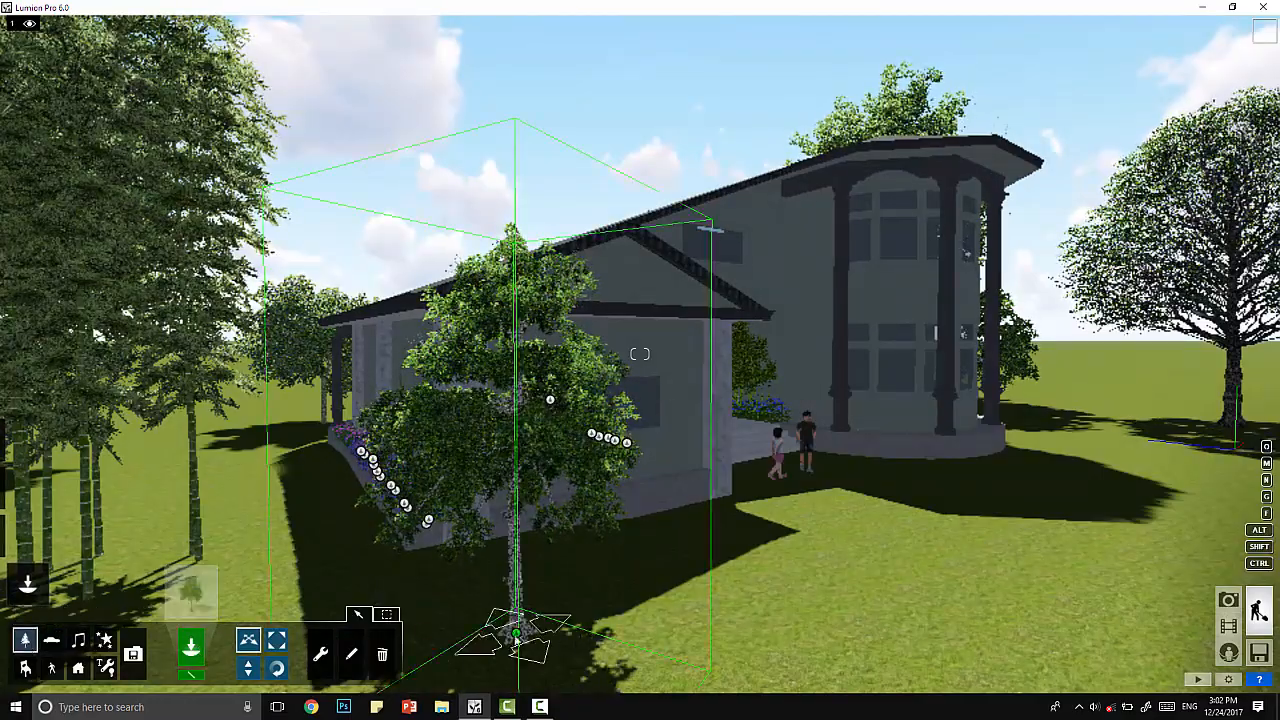
left_click_drag(516, 633, 264, 690)
left_click_drag(1232, 432, 1178, 424)
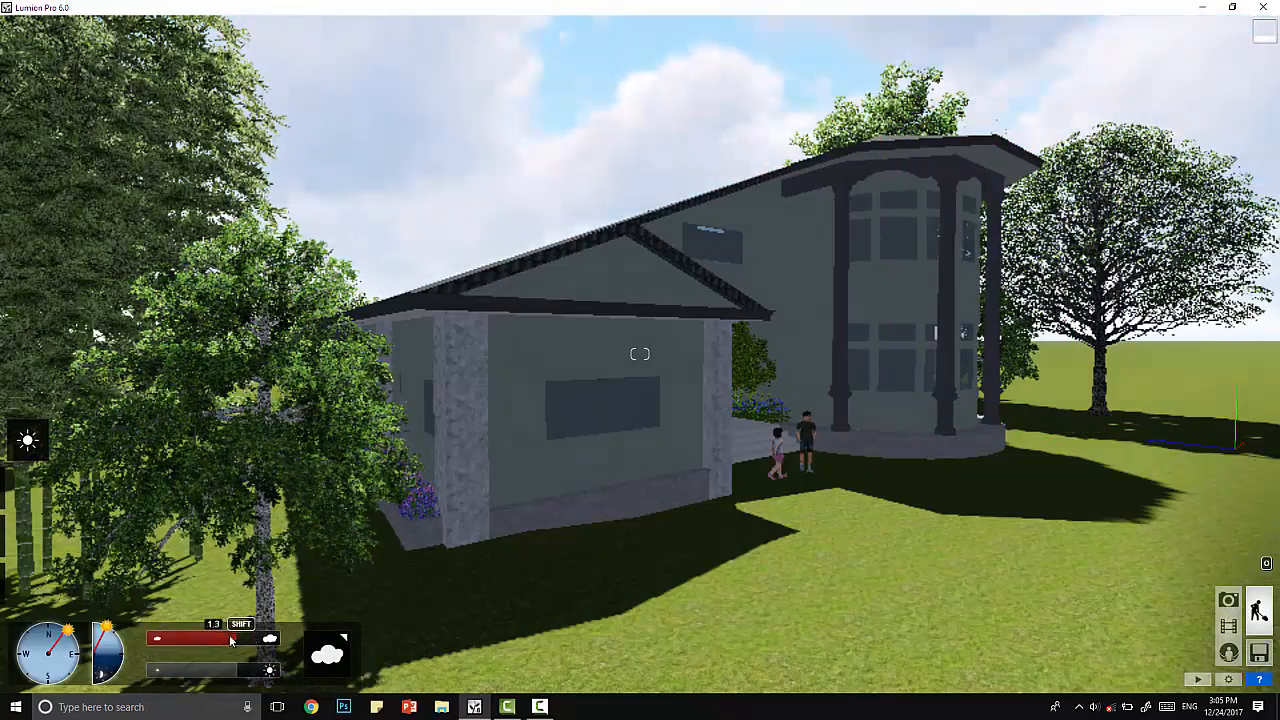
- Adjust the cloud amount, lower the sun brightness, and choose the last cloud type in the third row
left_click_drag(197, 639, 190, 674)
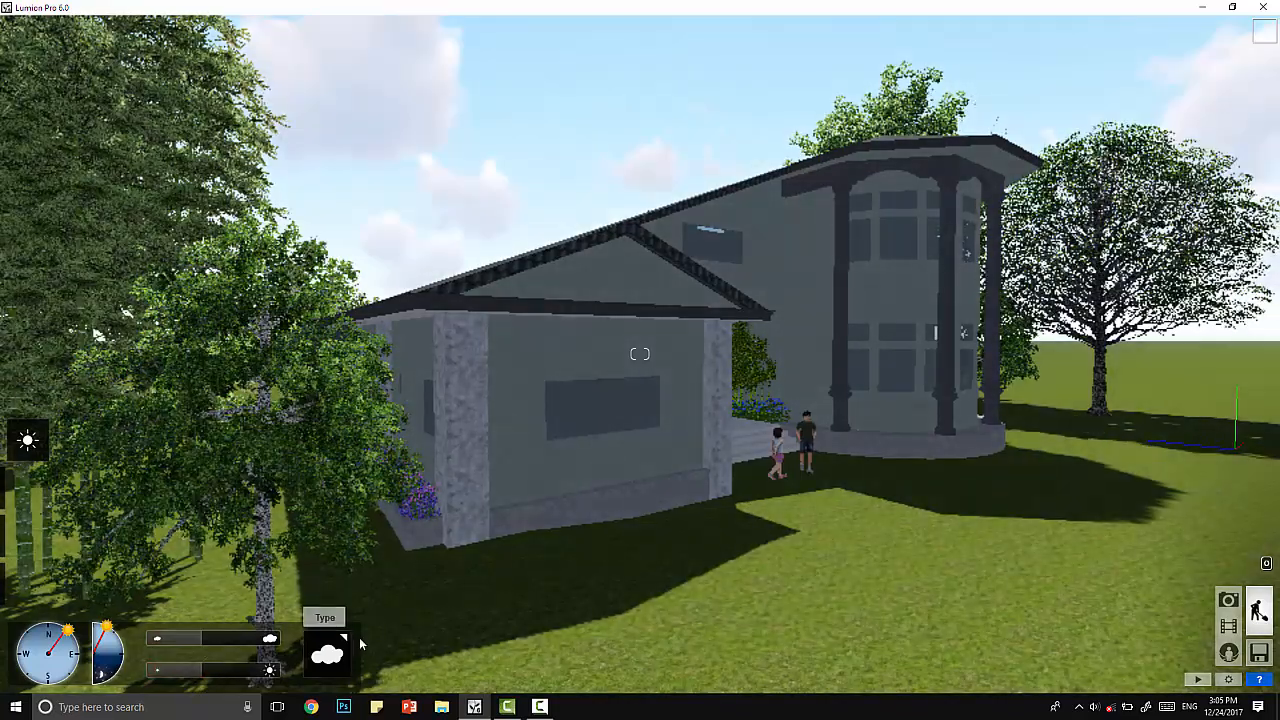
left_click(330, 650)
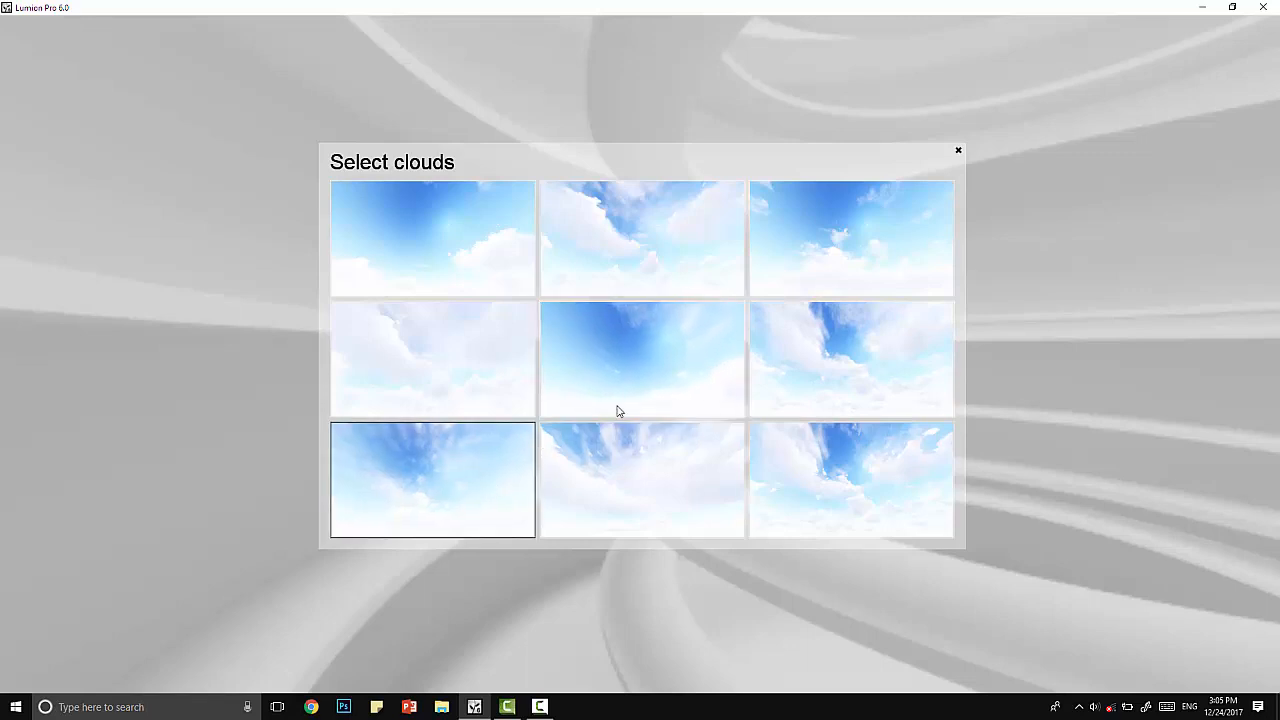
left_click(815, 452)
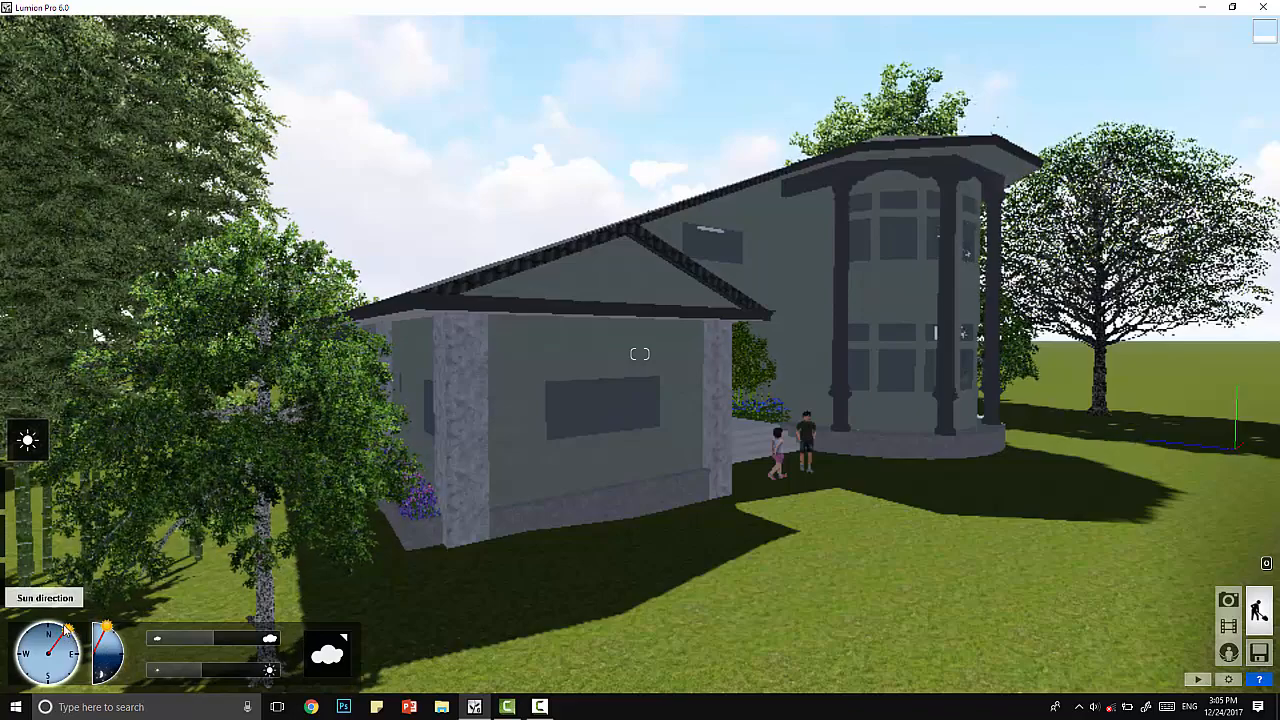
- Turn the sun direction further toward the east and check the lighting in the second and third stored photo views
mouse_move(67, 628)
left_mouse_down()
mouse_move(2, 625)
mouse_move(55, 620)
mouse_move(78, 641)
mouse_move(72, 652)
mouse_move(110, 637)
mouse_move(101, 683)
mouse_move(99, 628)
mouse_move(130, 660)
mouse_move(114, 626)
left_mouse_up()
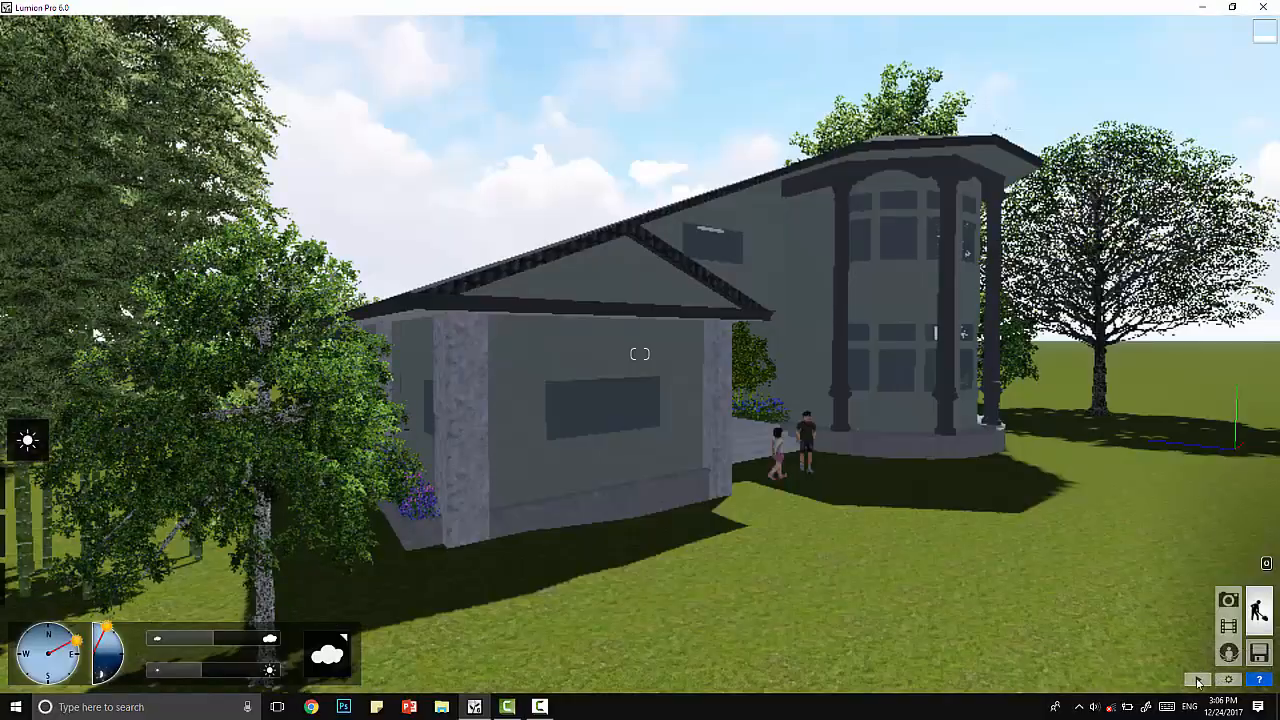
left_click(1229, 601)
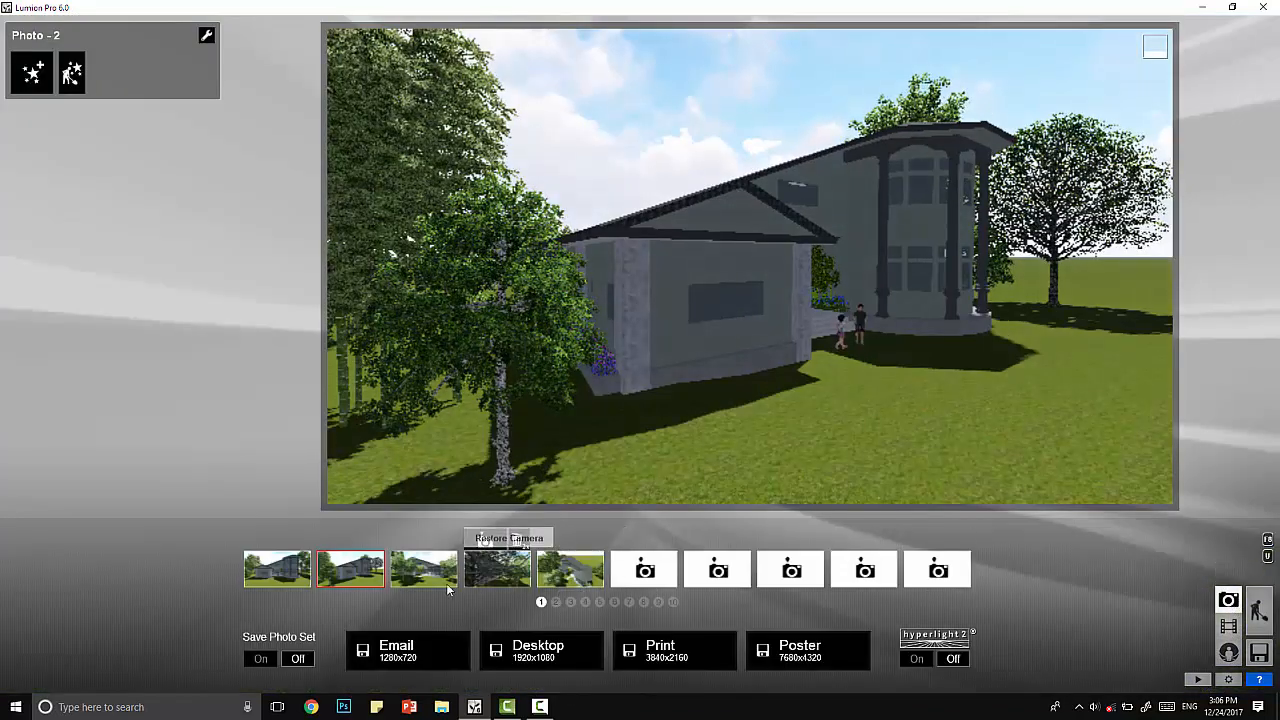
left_click(426, 576)
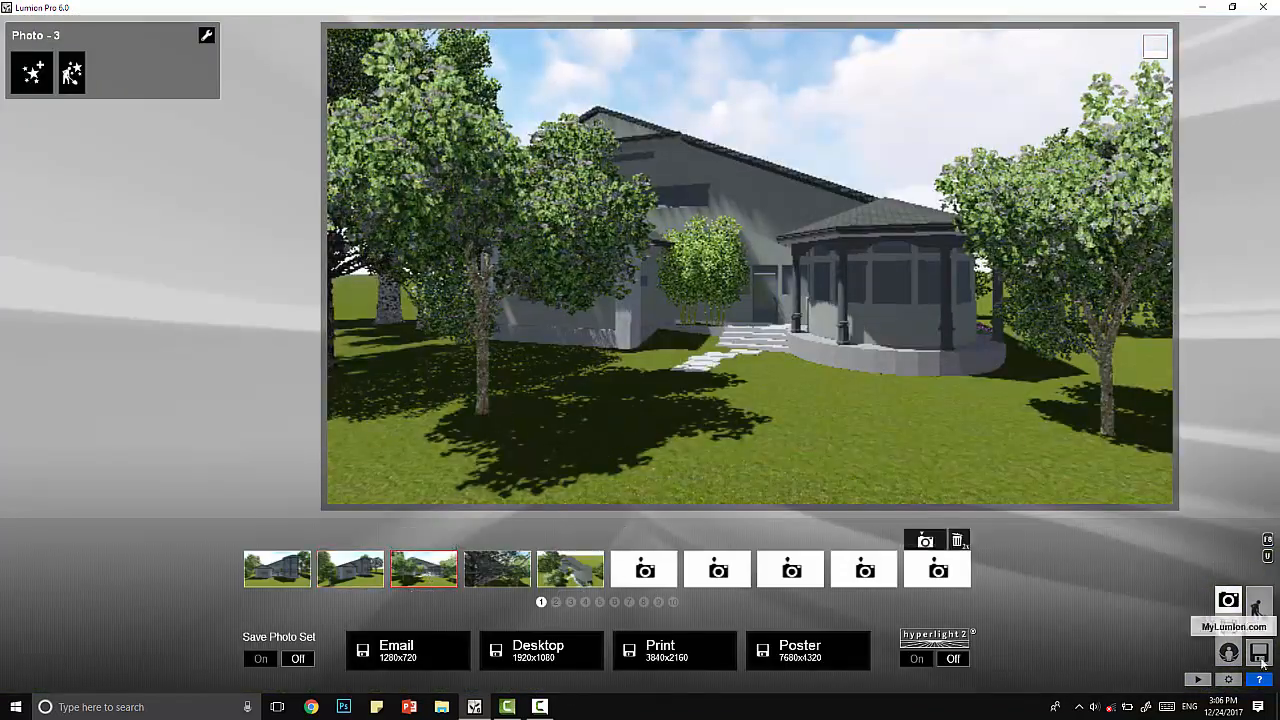
- Move the front tree away from the house toward the large side trees, and check the third stored photo view
left_click(1259, 610)
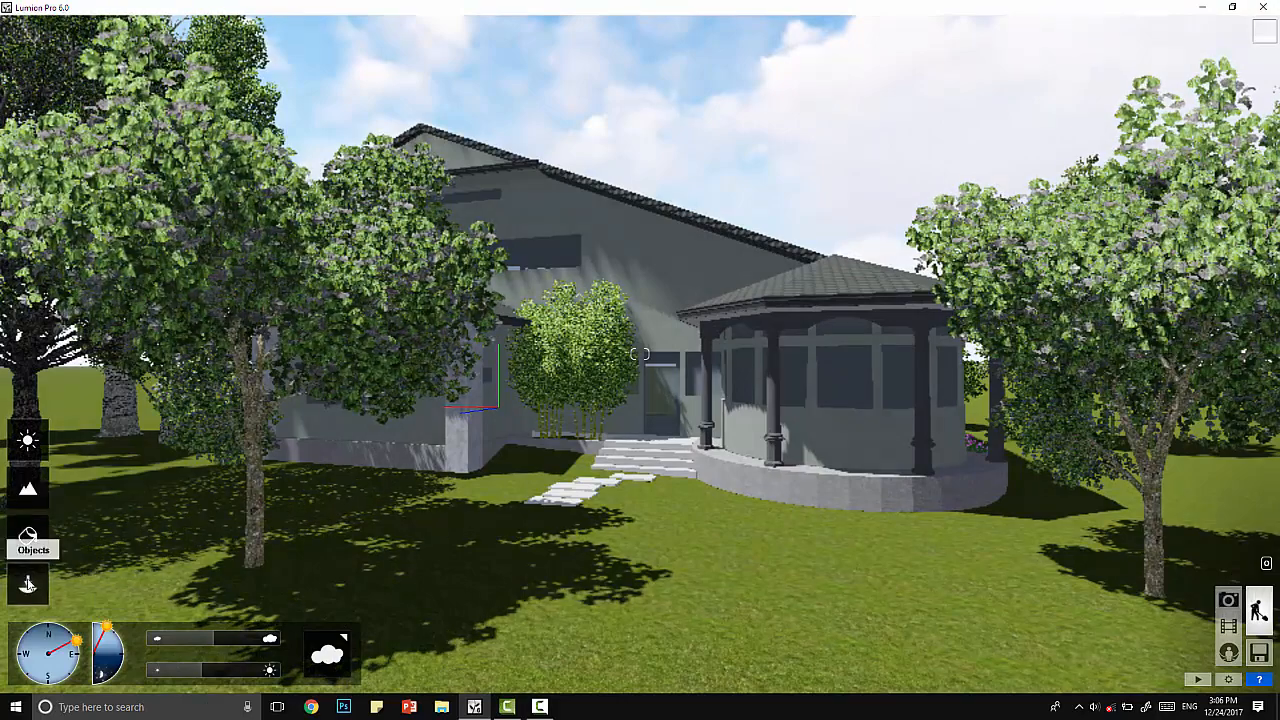
left_click(28, 585)
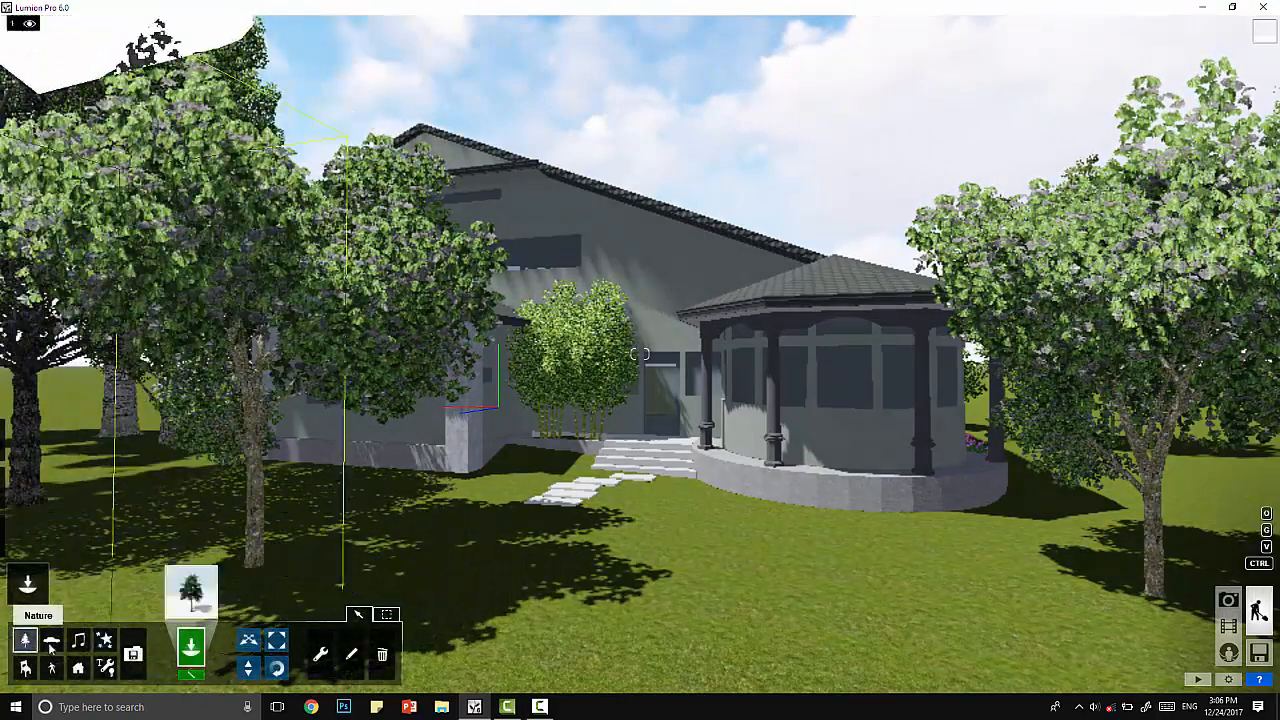
left_click(250, 642)
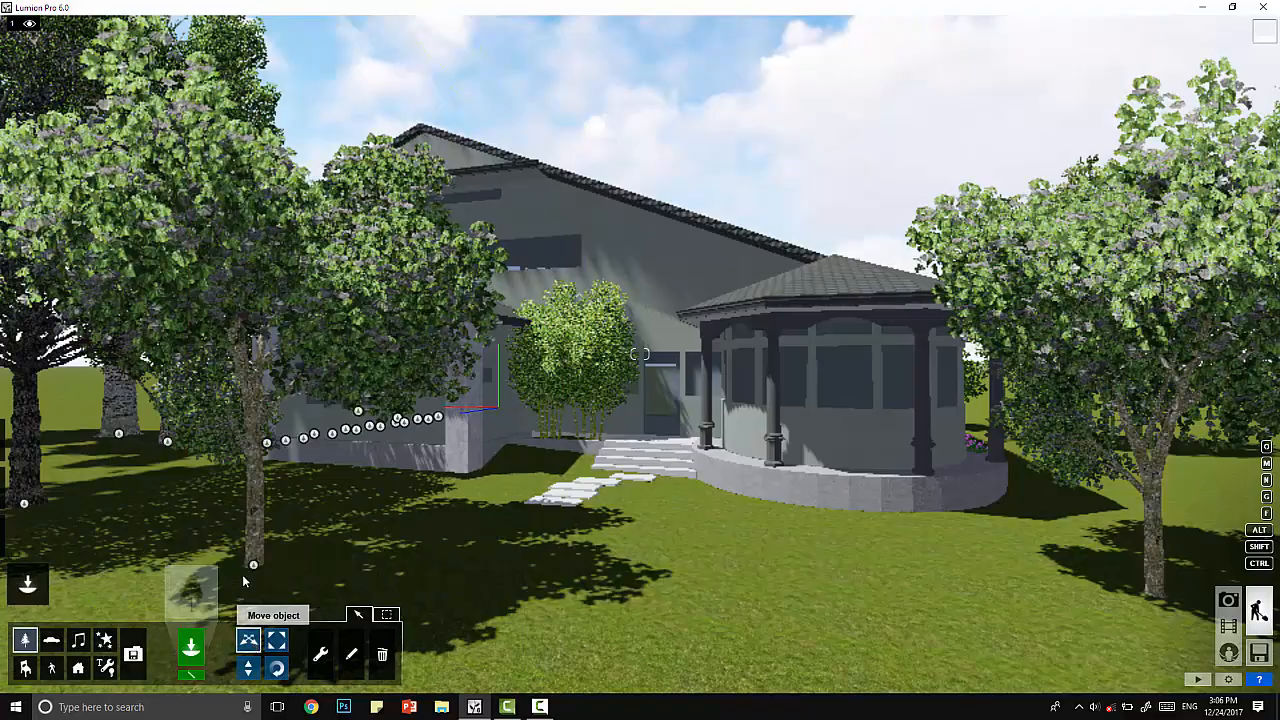
left_click_drag(255, 567, 53, 584)
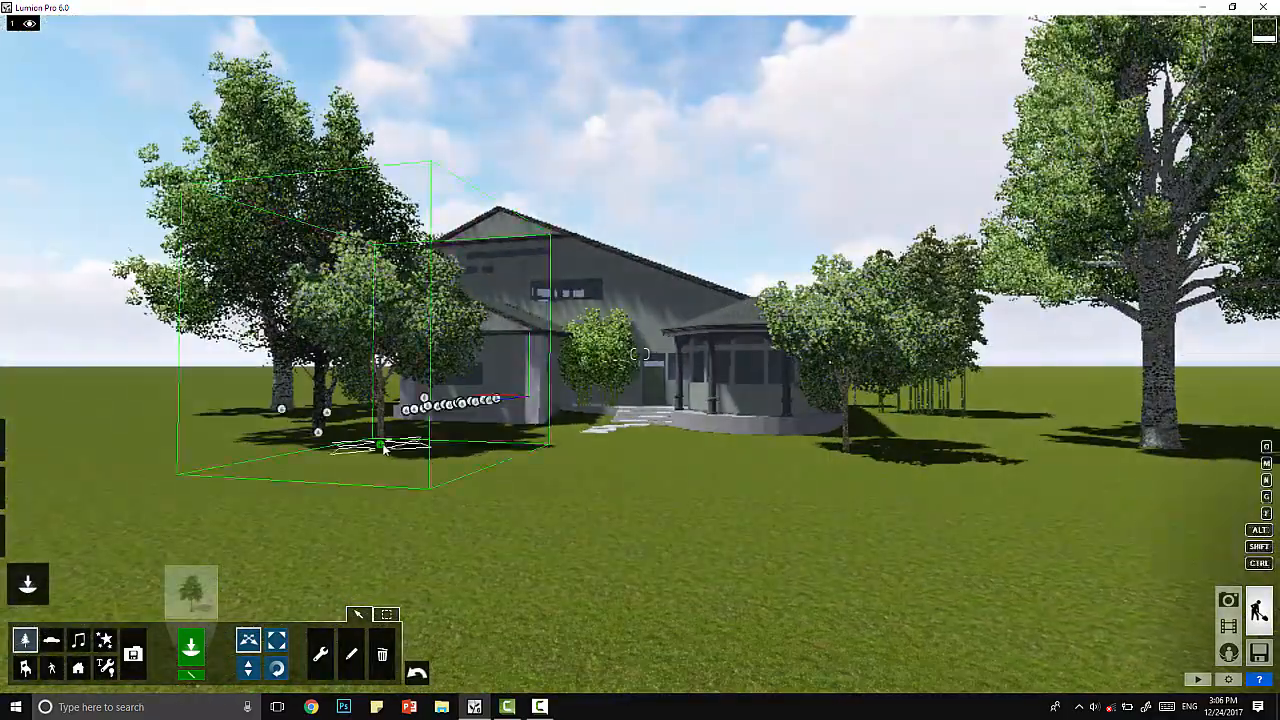
left_click_drag(363, 449, 325, 452)
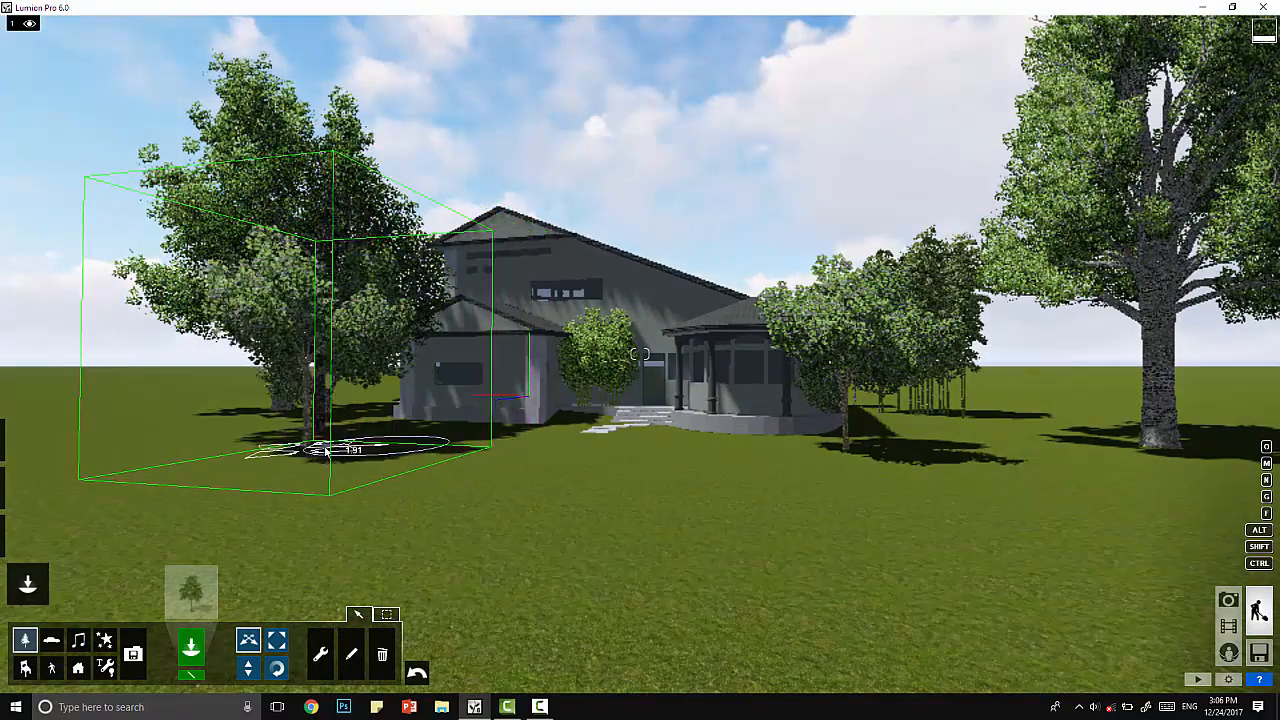
left_click(1228, 599)
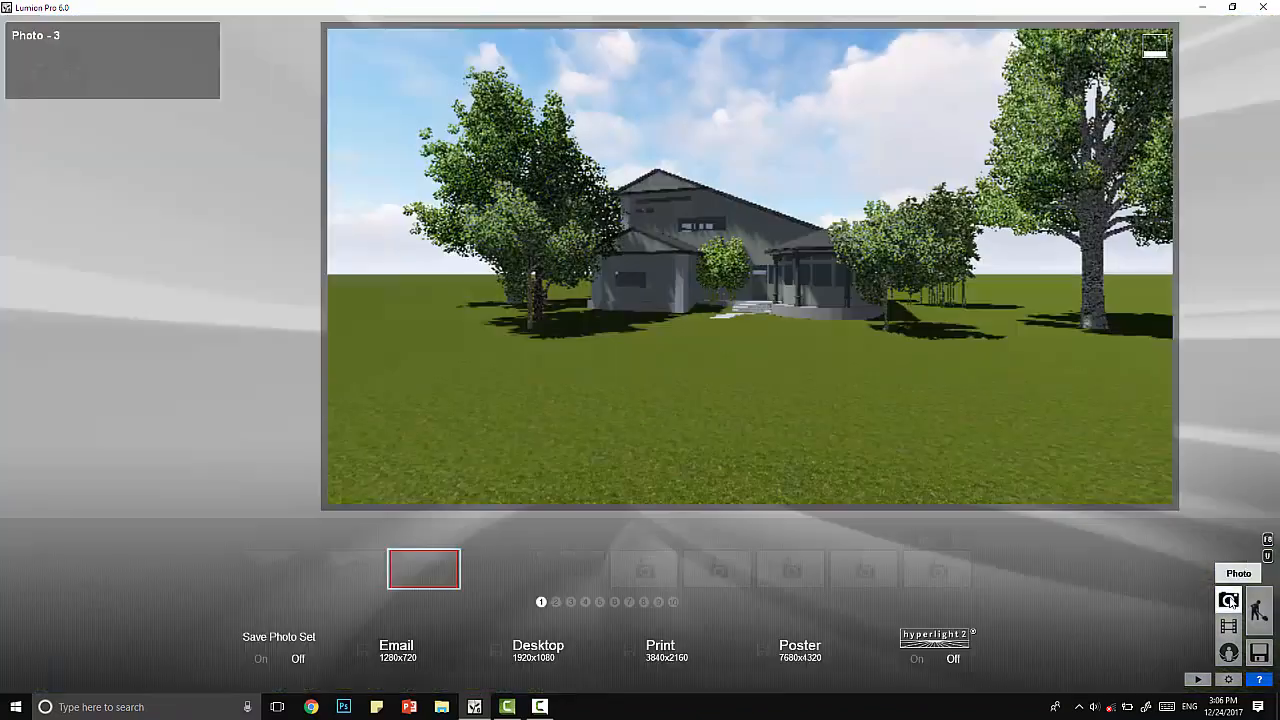
left_click(426, 568)
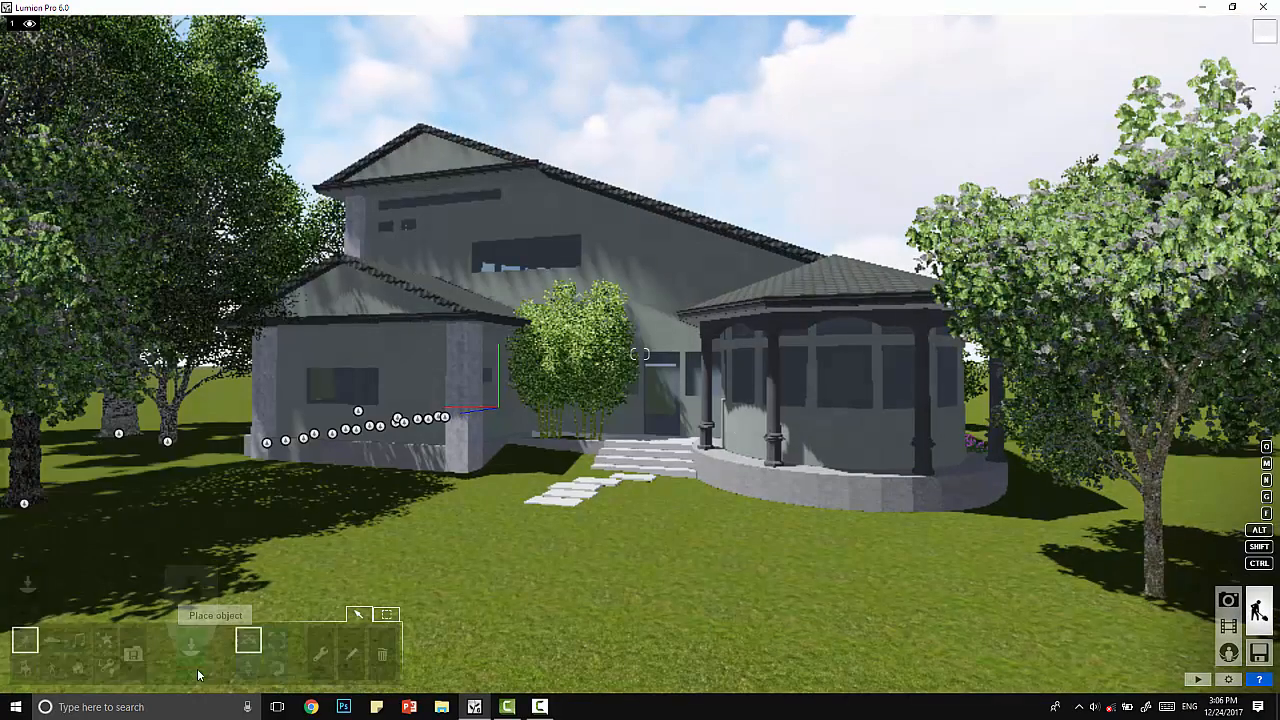
- Choose a seated woman in black from the Character Library and place her on the low ledge in front of the gazebo
mouse_move(19, 570)
left_click(25, 668)
left_click(191, 590)
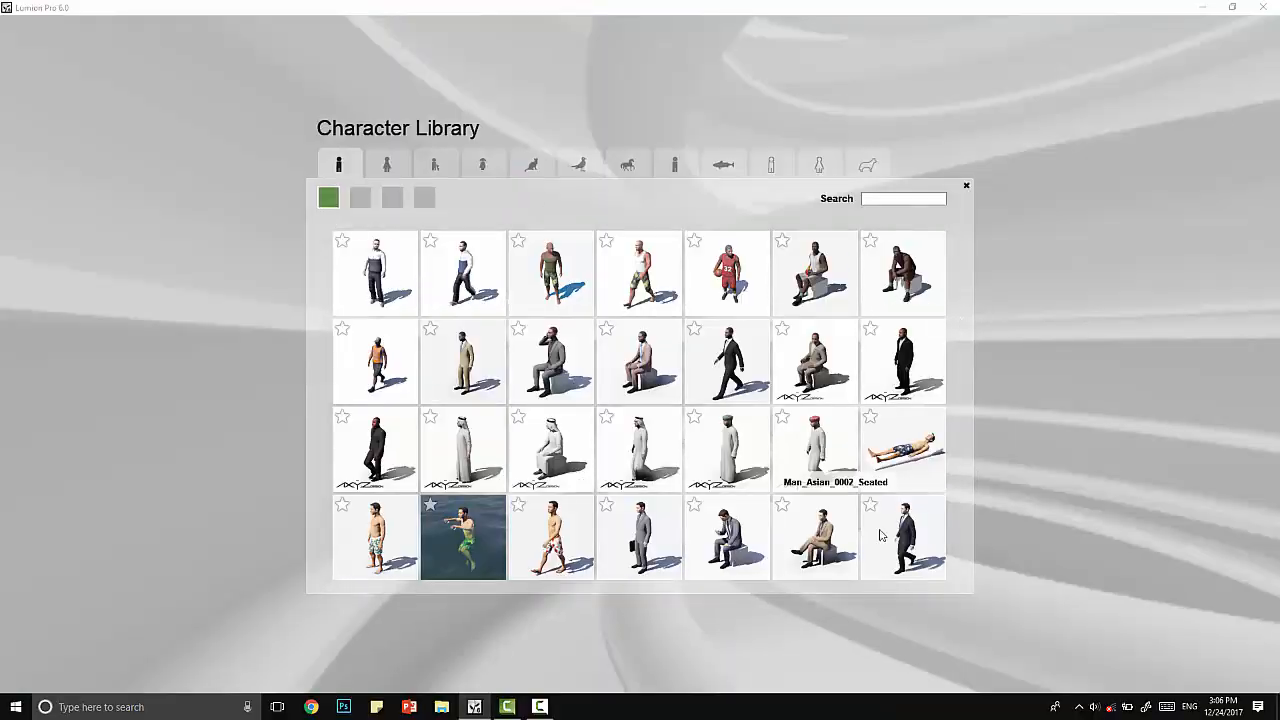
left_click(360, 198)
left_click(424, 198)
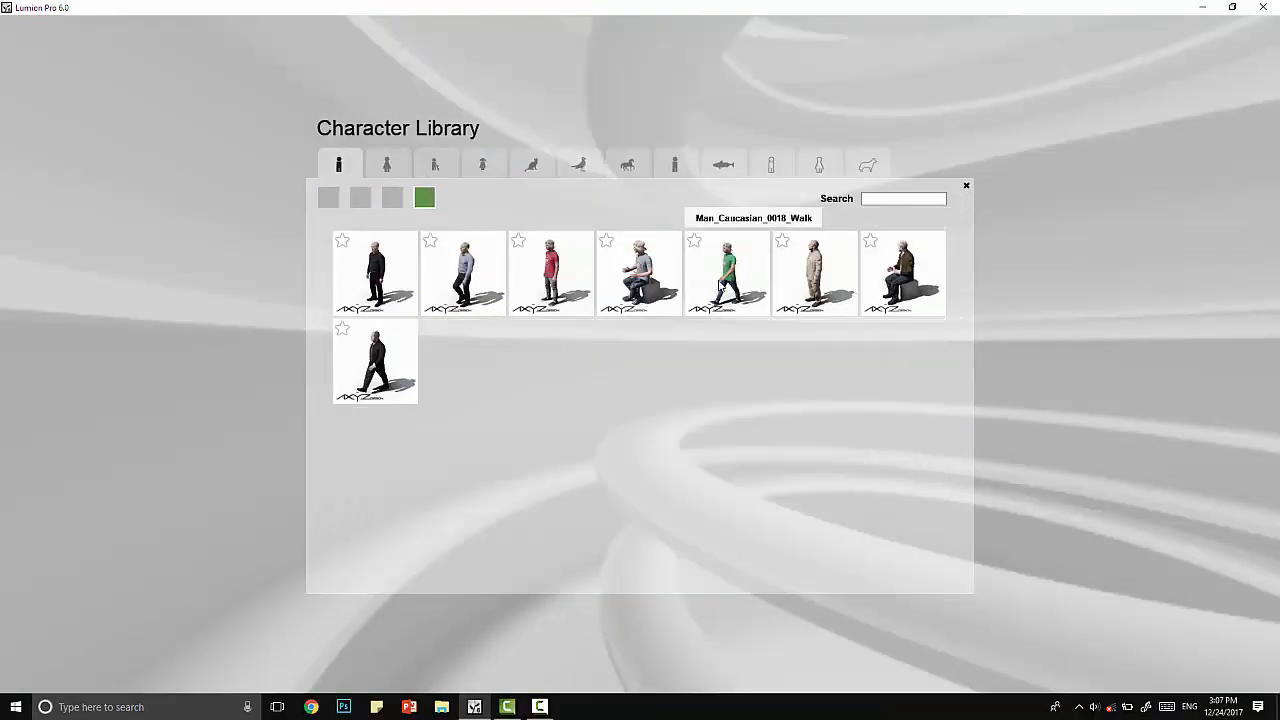
left_click(392, 198)
left_click(387, 164)
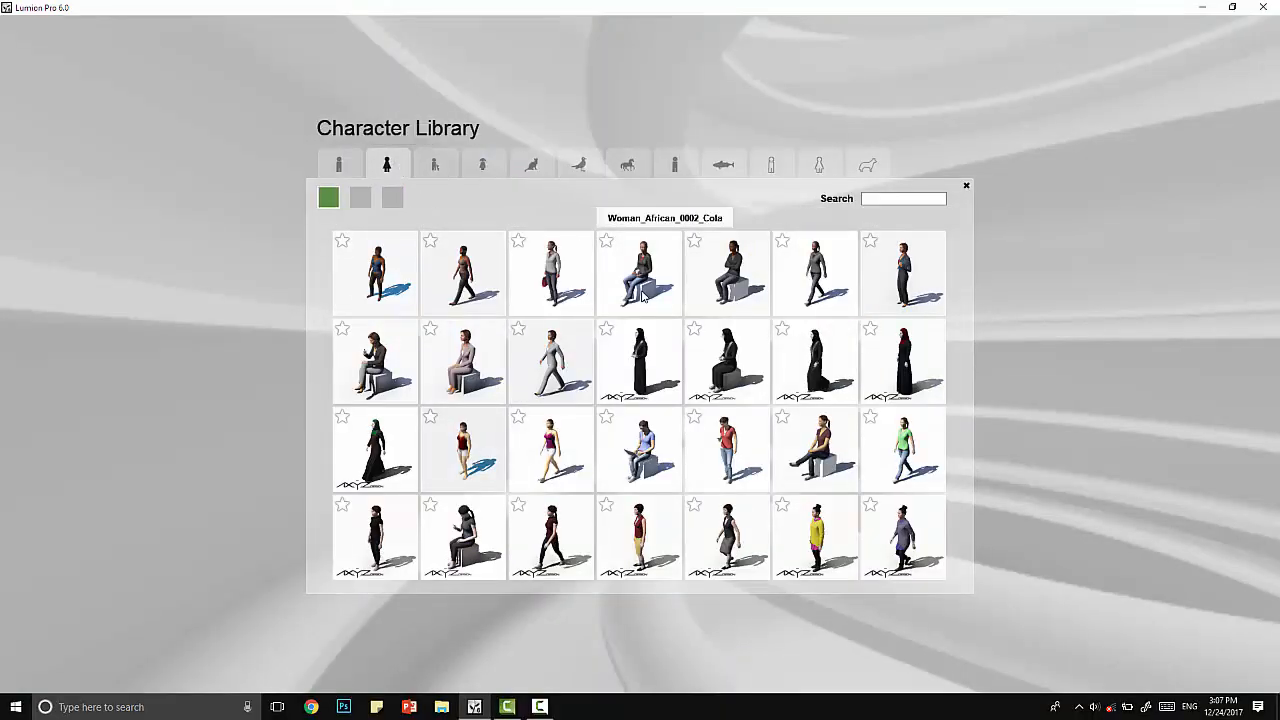
left_click(425, 534)
left_click(826, 465)
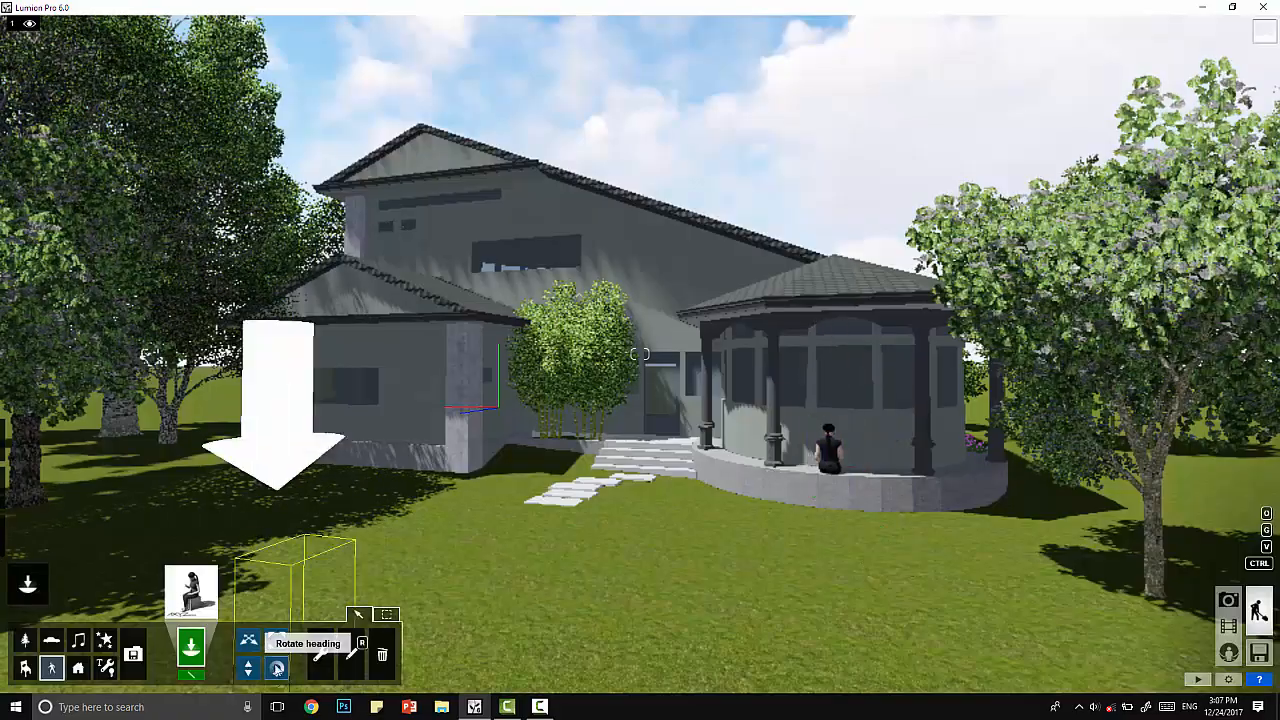
- Choose a standing man from the Character Library and place him on the grass beside the seated woman
left_click(191, 590)
left_click(338, 164)
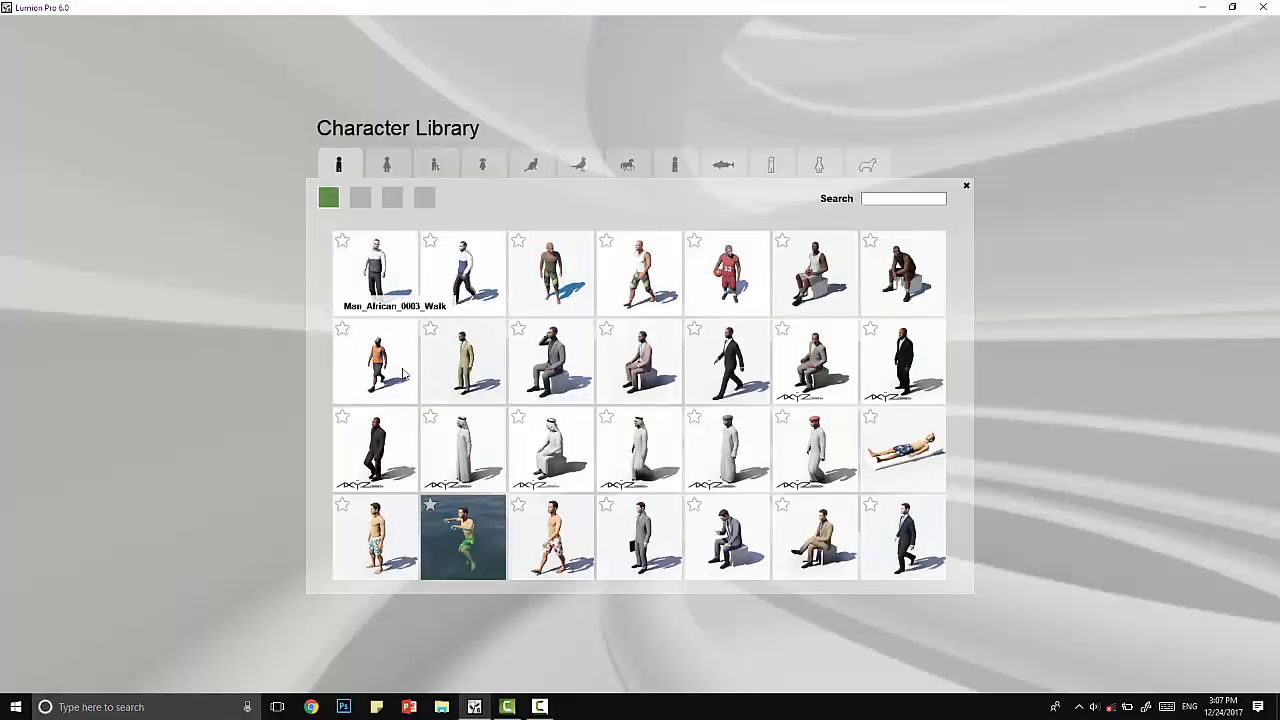
scroll(445, 500, "down", 1)
left_click(648, 569)
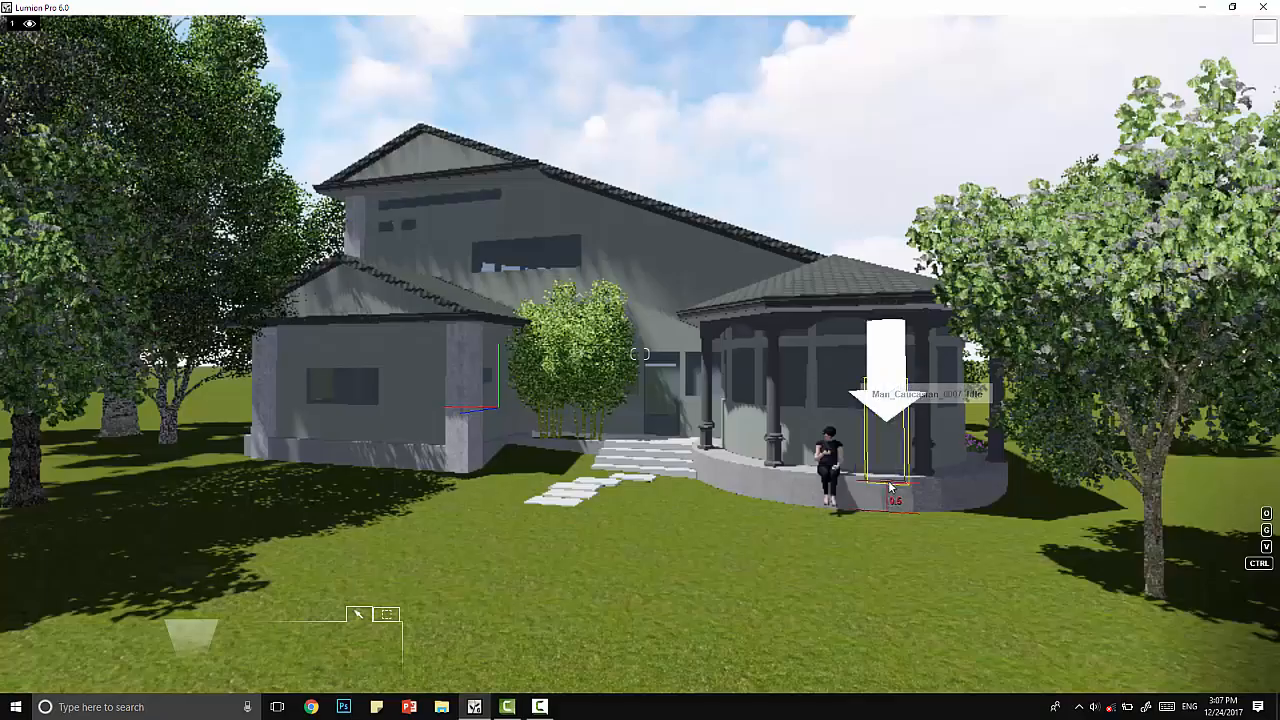
left_click(797, 521)
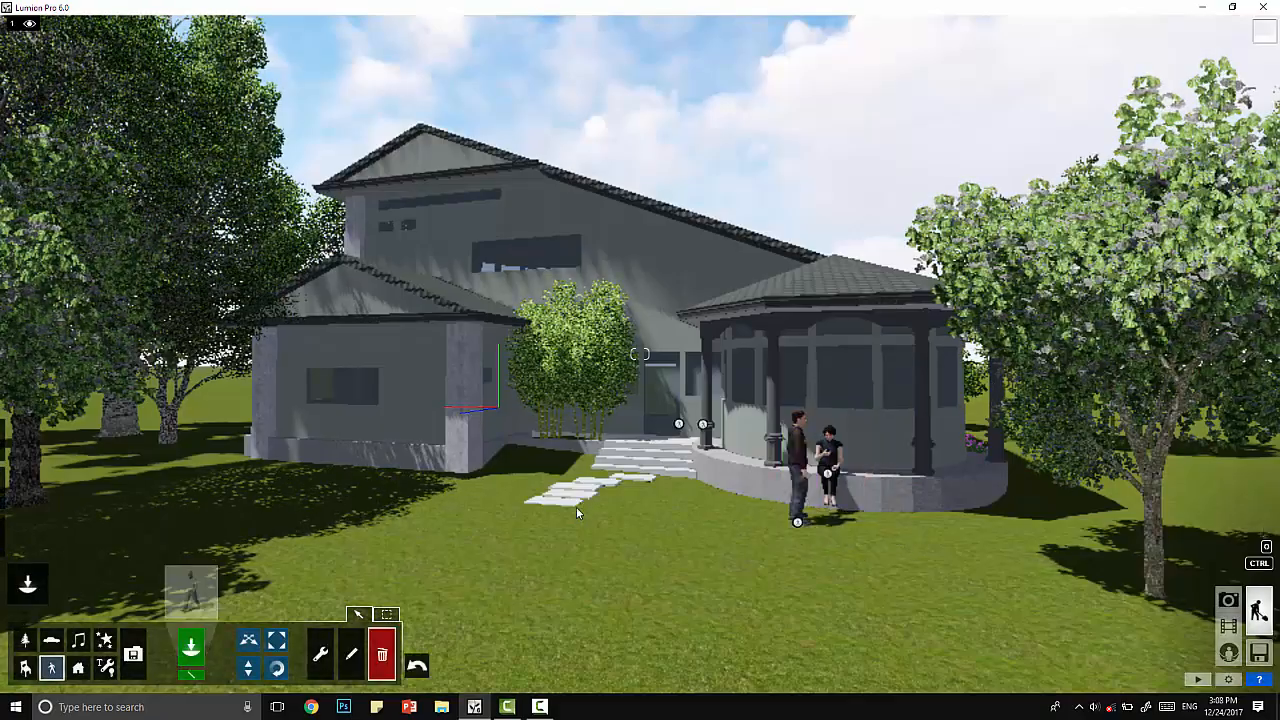
- Plant purple flowering shrubs from the Nature Library beside the entrance steps and at the bases of the front trees
mouse_move(3, 617)
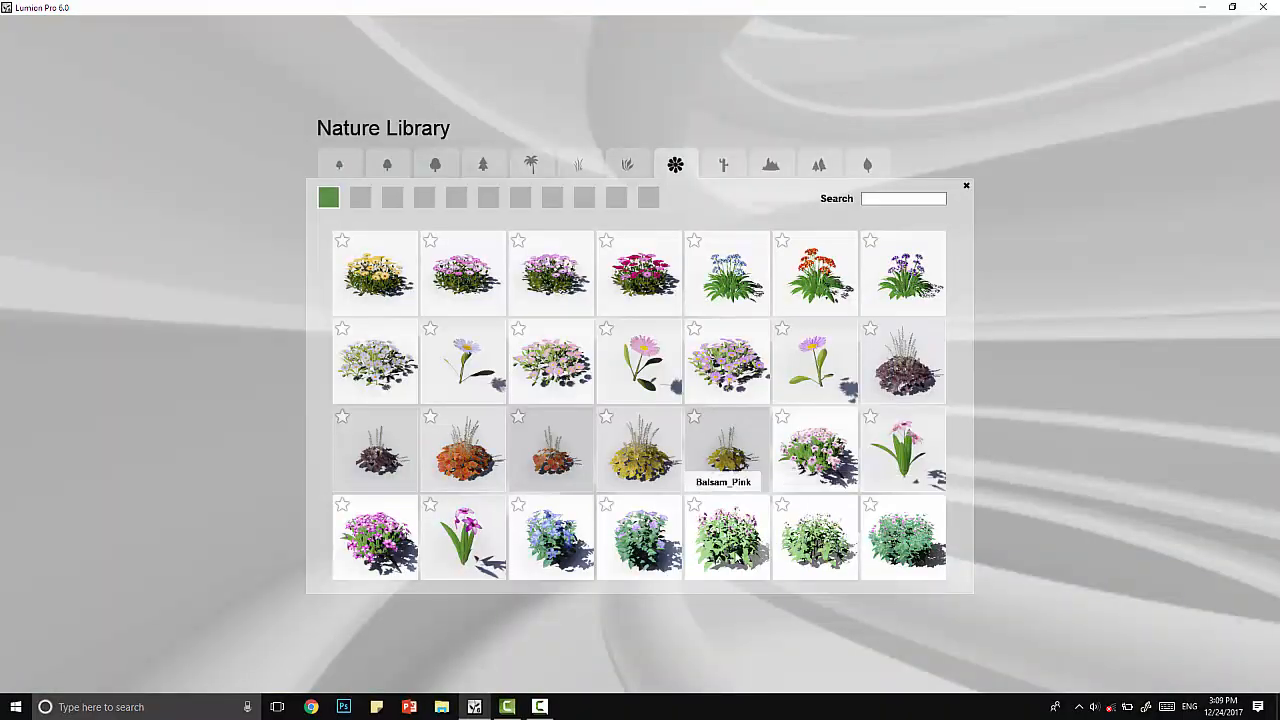
left_click(727, 450)
left_click(518, 466)
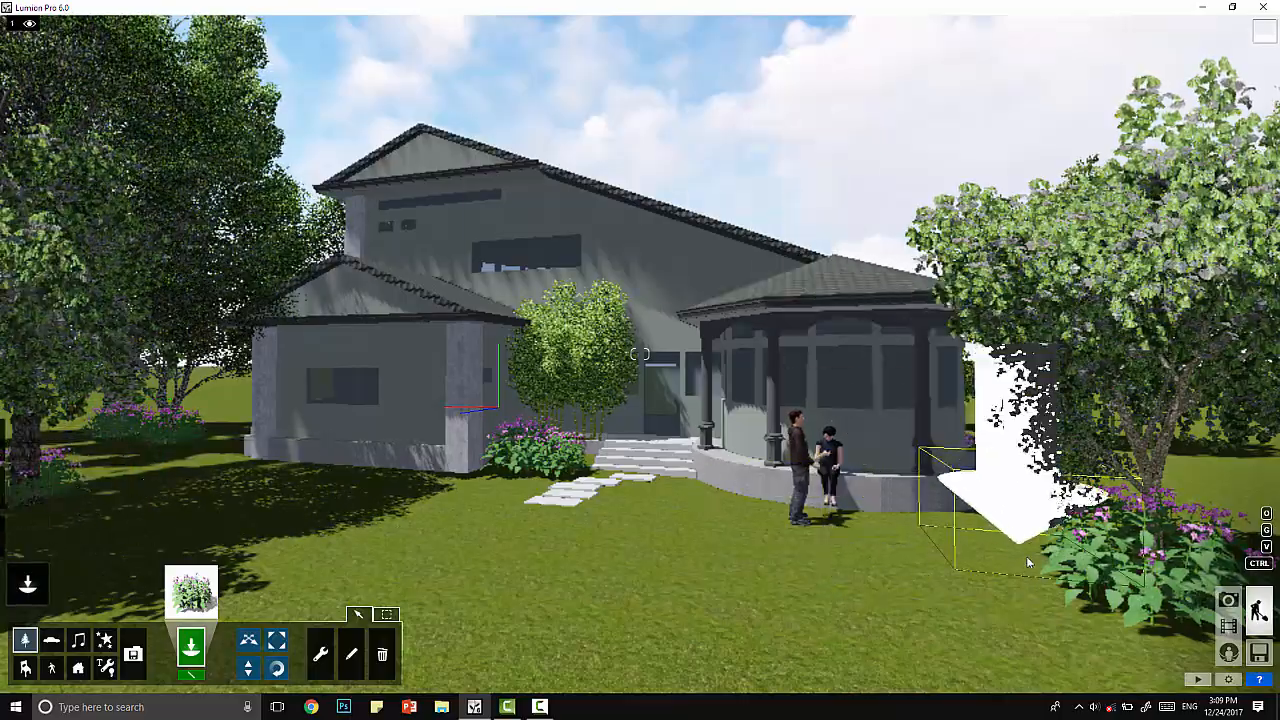
- Place yellow-green grass clumps around the bamboo cluster and at the base of the large tree beside the house
right_click_drag(784, 538, 880, 584)
key("w")
left_click(651, 648)
key("s")
key("s")
key("d")
key("d")
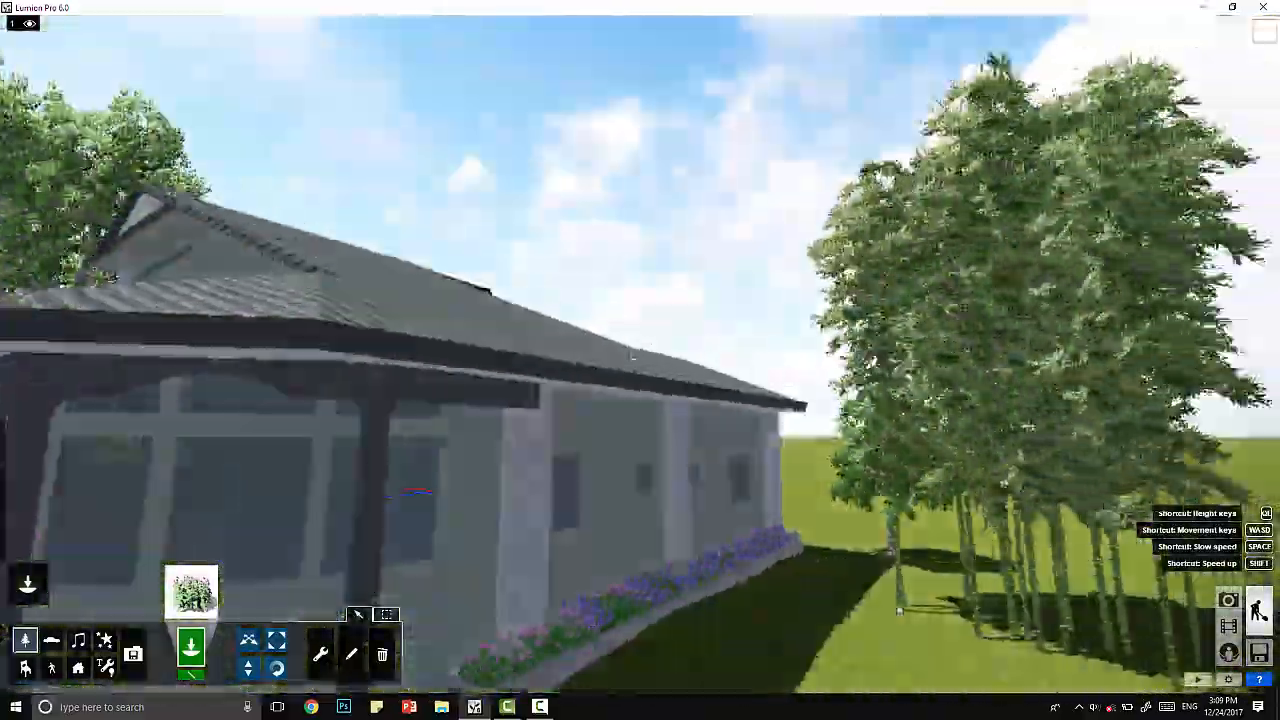
left_click(191, 592)
left_click(627, 164)
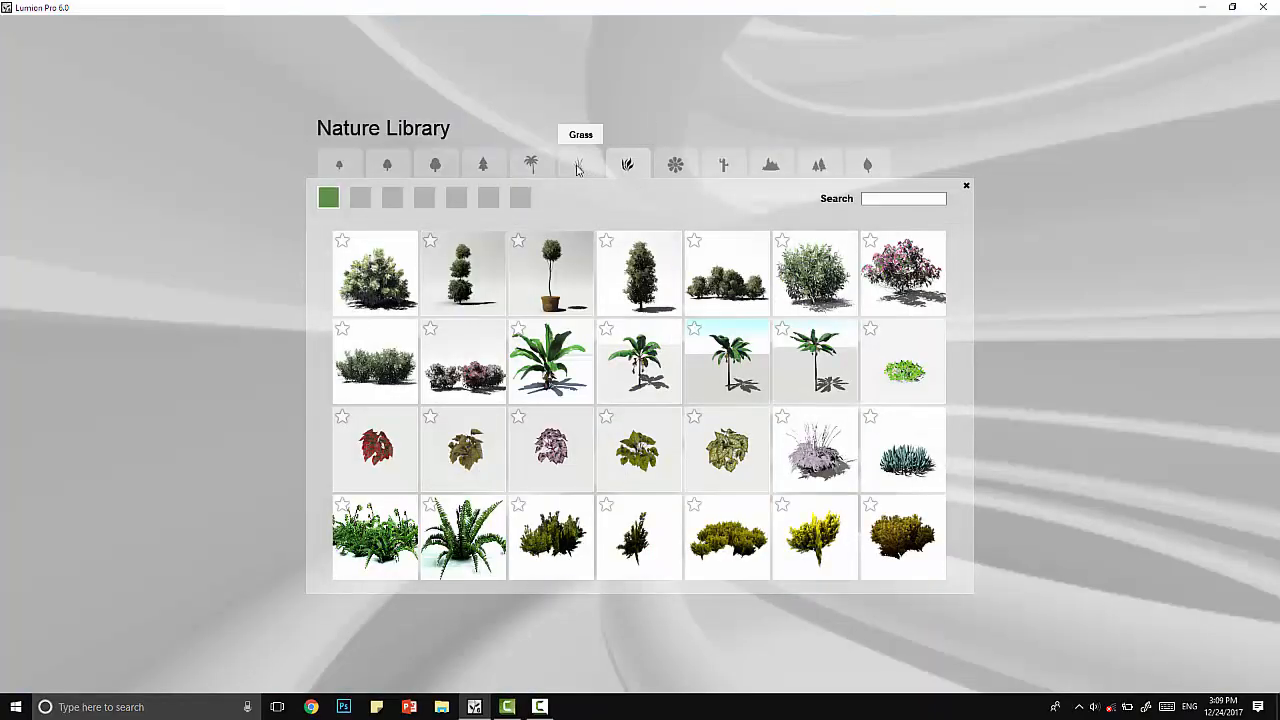
left_click(578, 164)
left_click(788, 547)
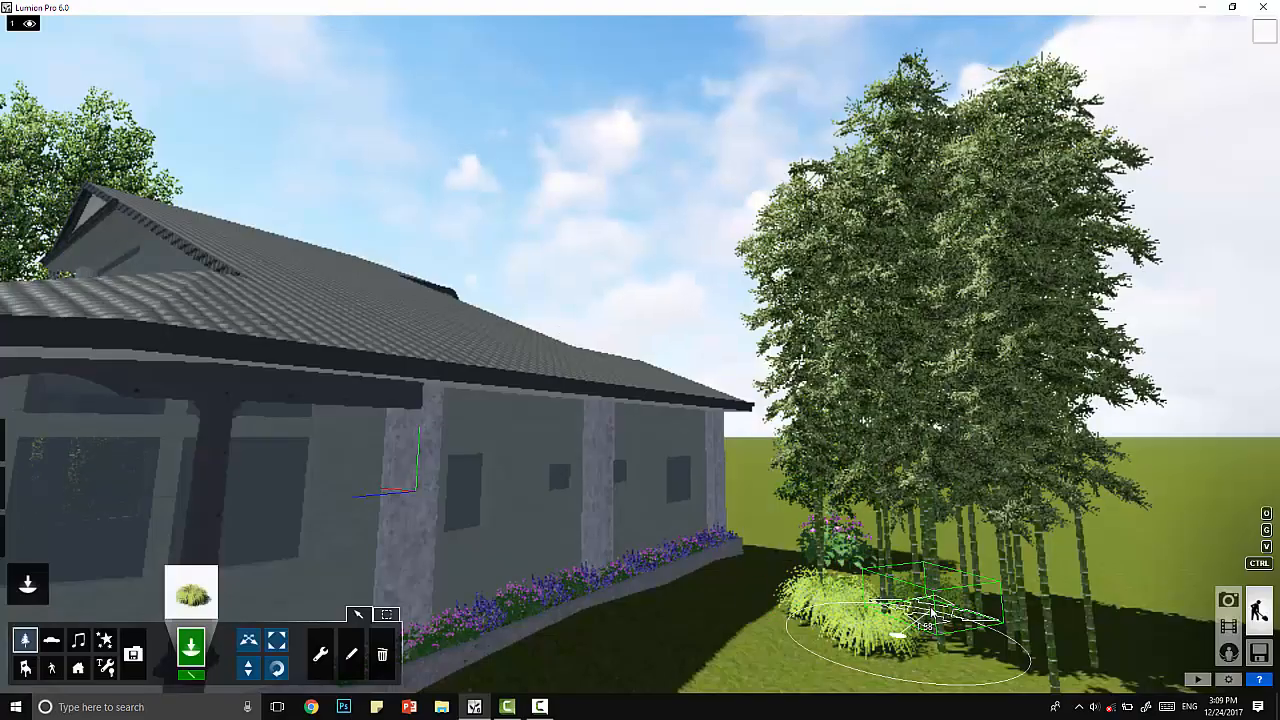
left_click_drag(943, 651, 207, 636)
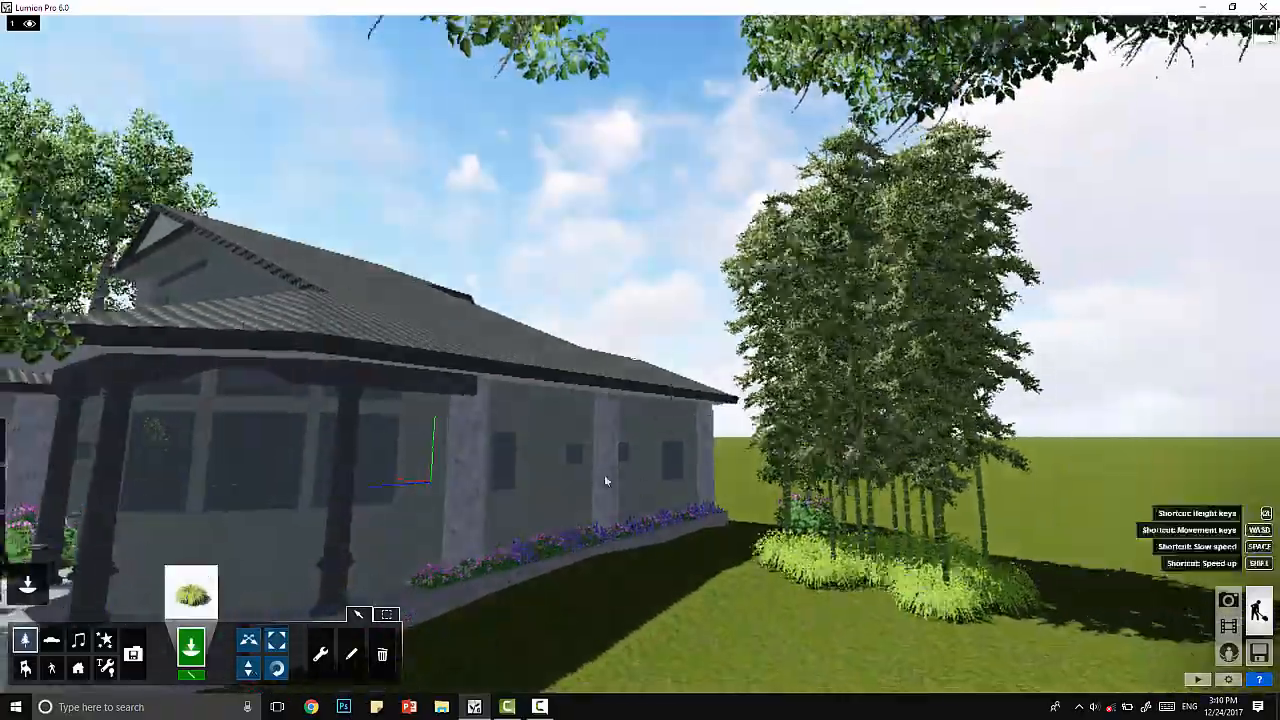
key("s")
left_click(906, 590)
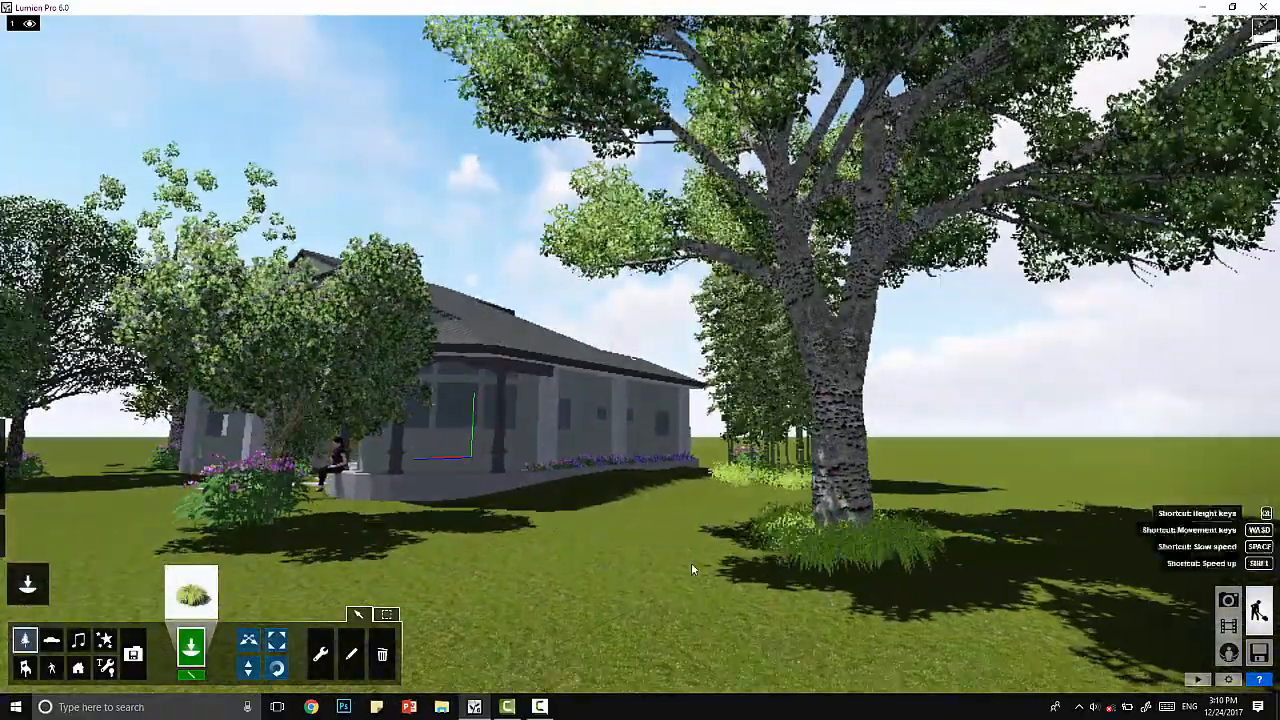
- From the fourth stored view, move the two trees blocking the house and their flowering shrubs aside
left_click(1228, 600)
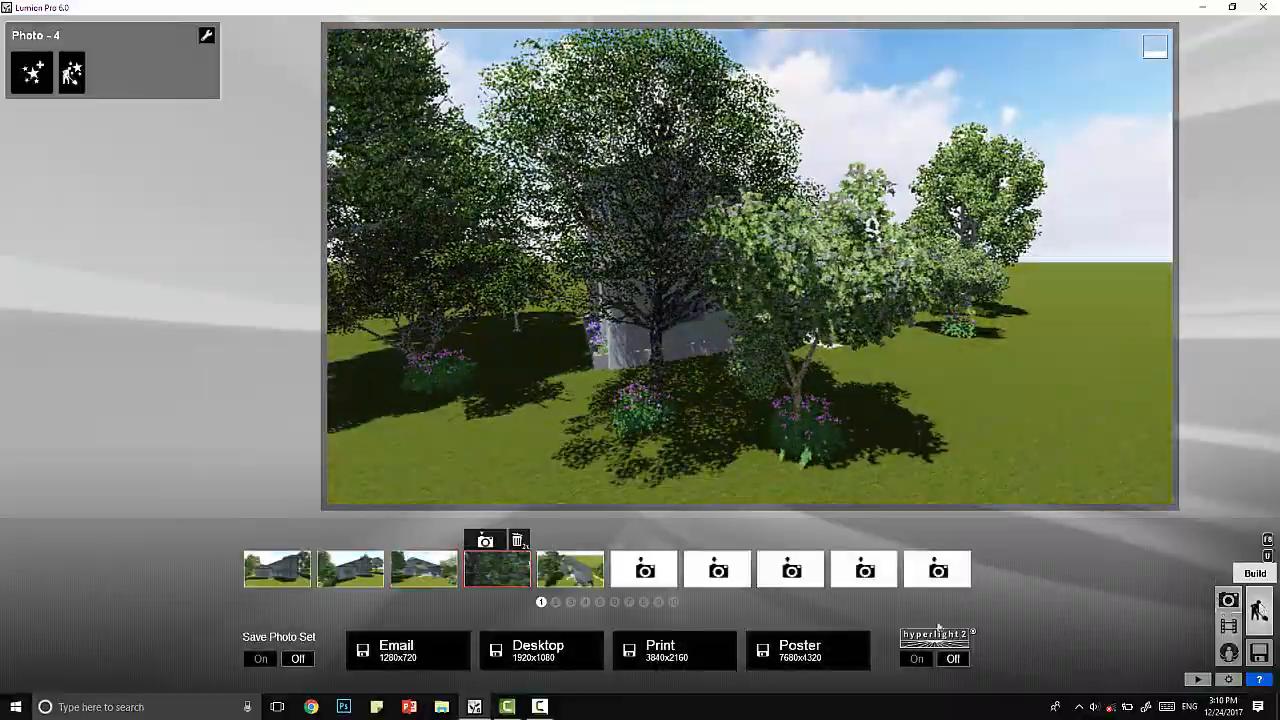
left_click(1259, 610)
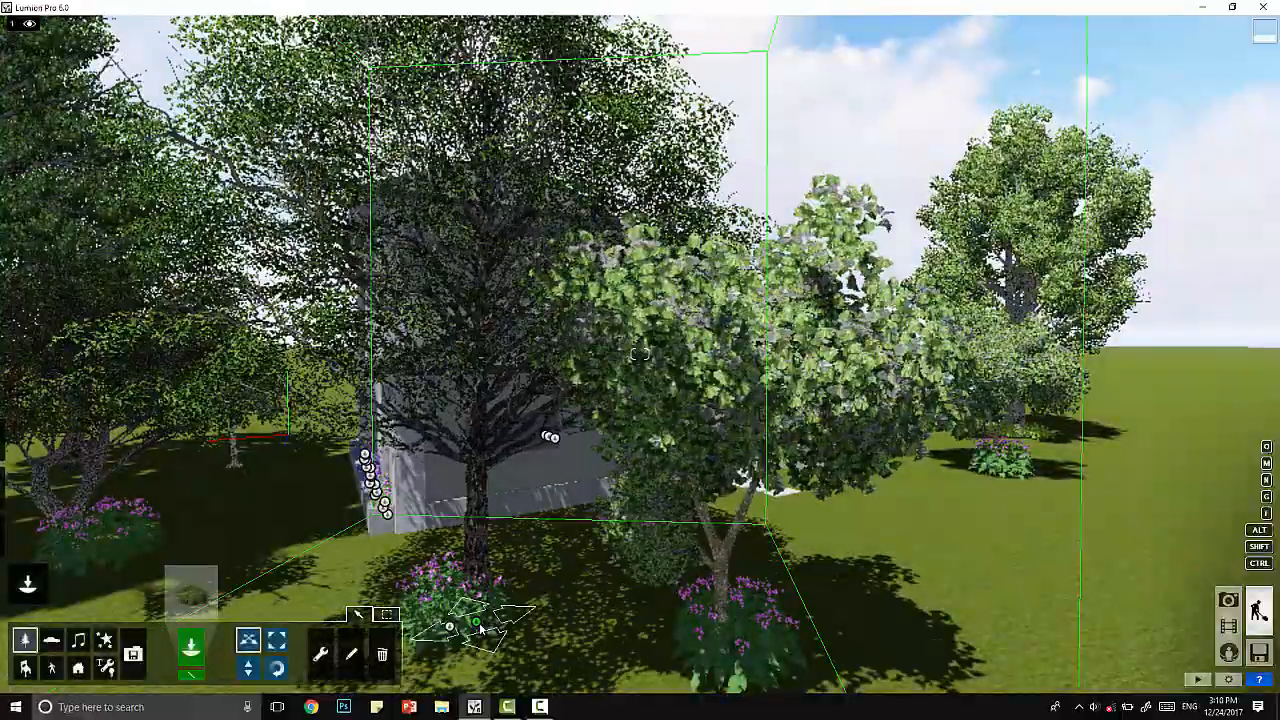
left_click_drag(453, 628, 215, 634)
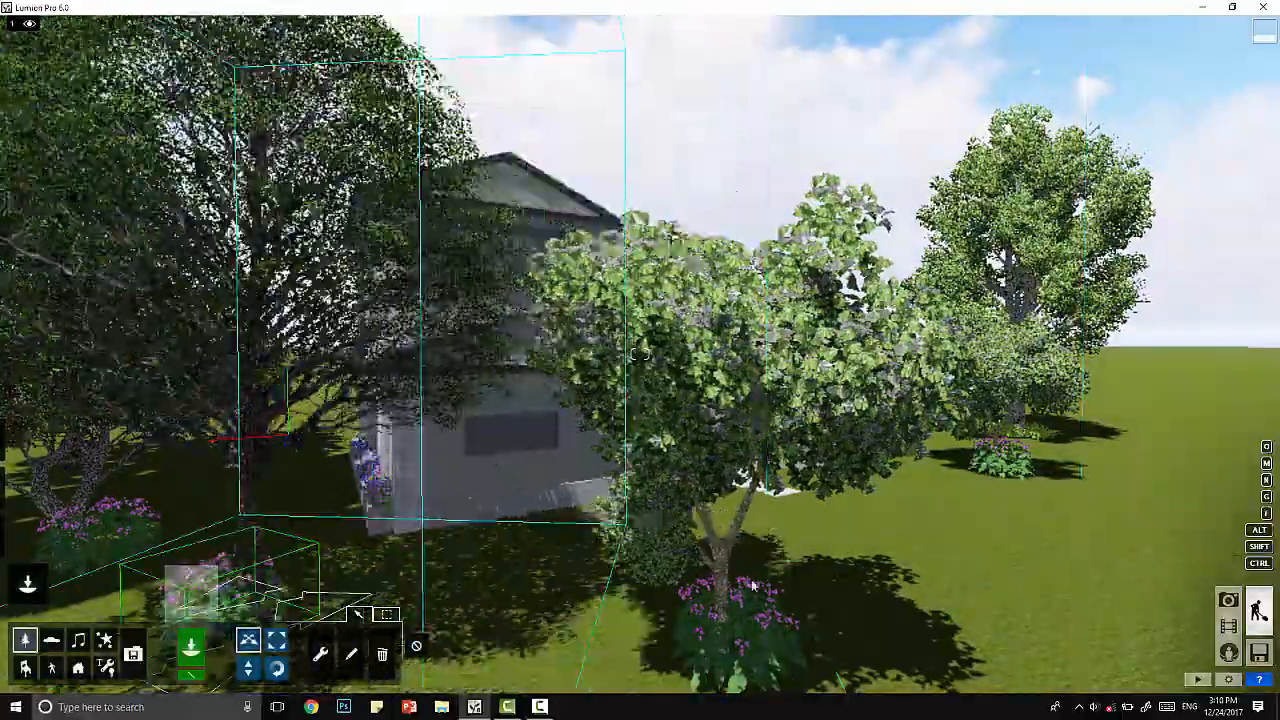
key("s")
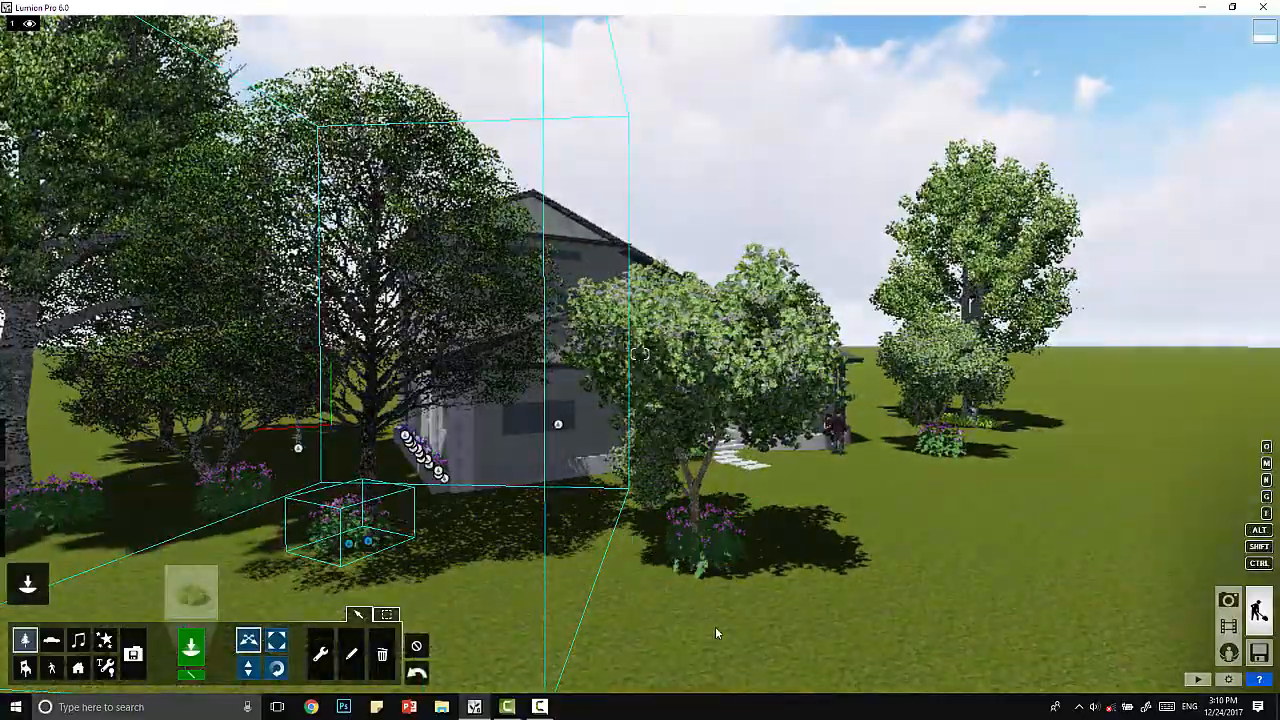
left_click_drag(723, 576, 371, 606)
left_click(1230, 601)
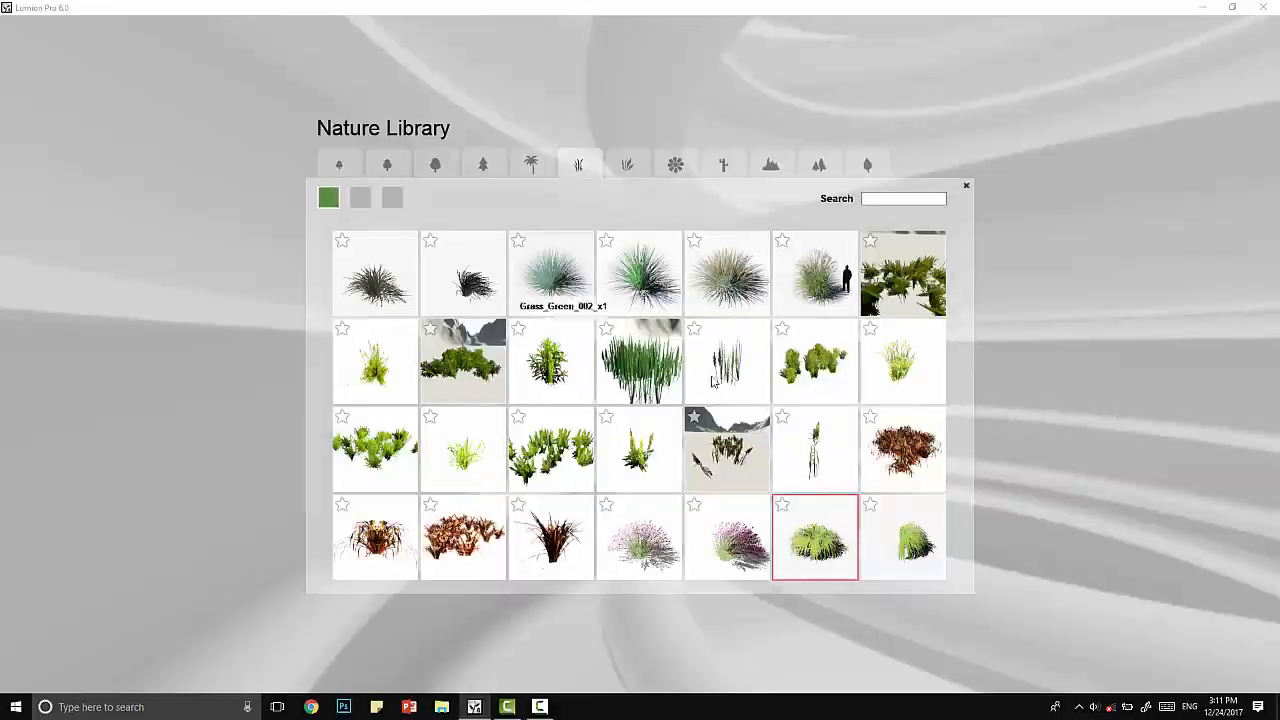
- Plant a row of magenta and pale pink grouped flowers along the base of the front wing's wall
left_click(675, 164)
left_click(645, 290)
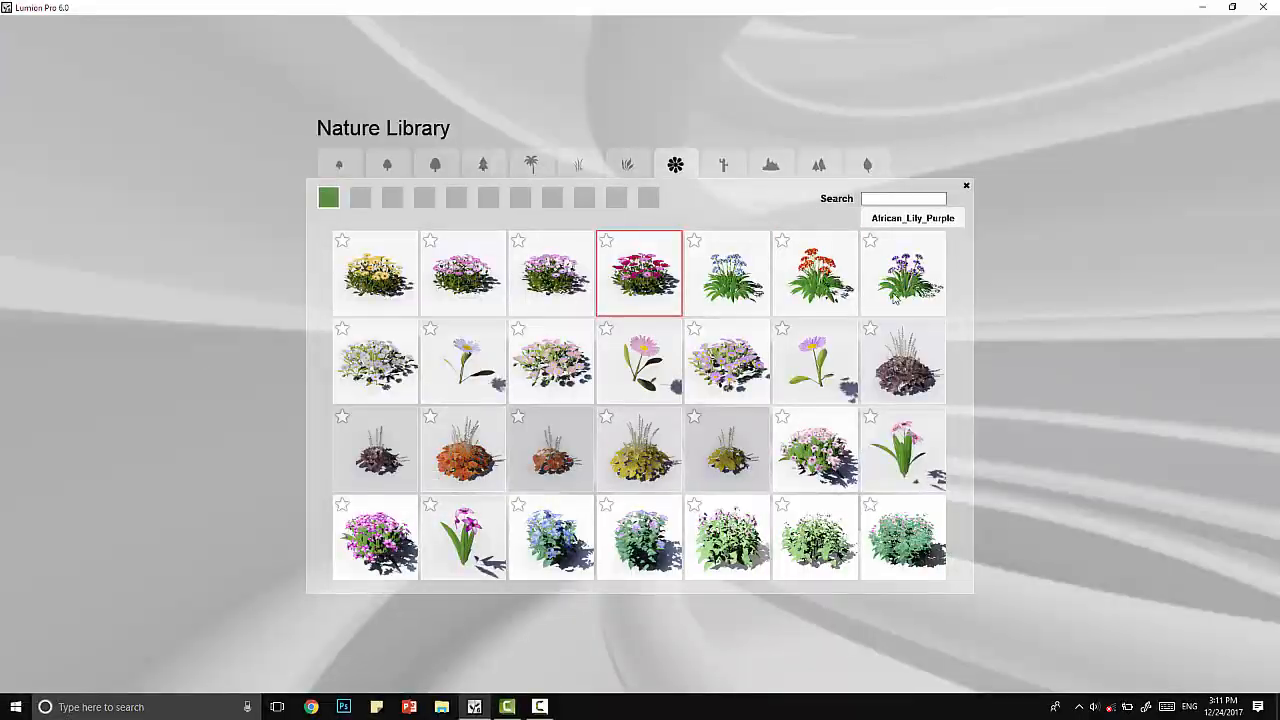
left_click(903, 272)
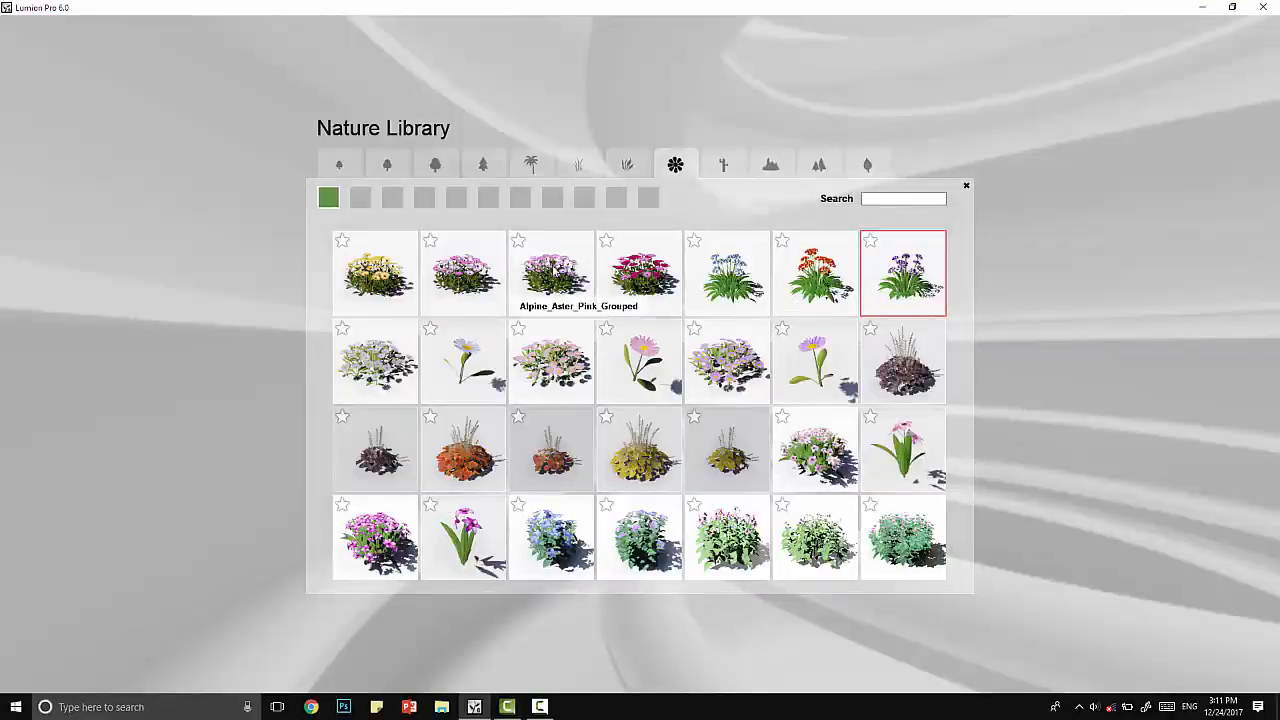
left_click(903, 272)
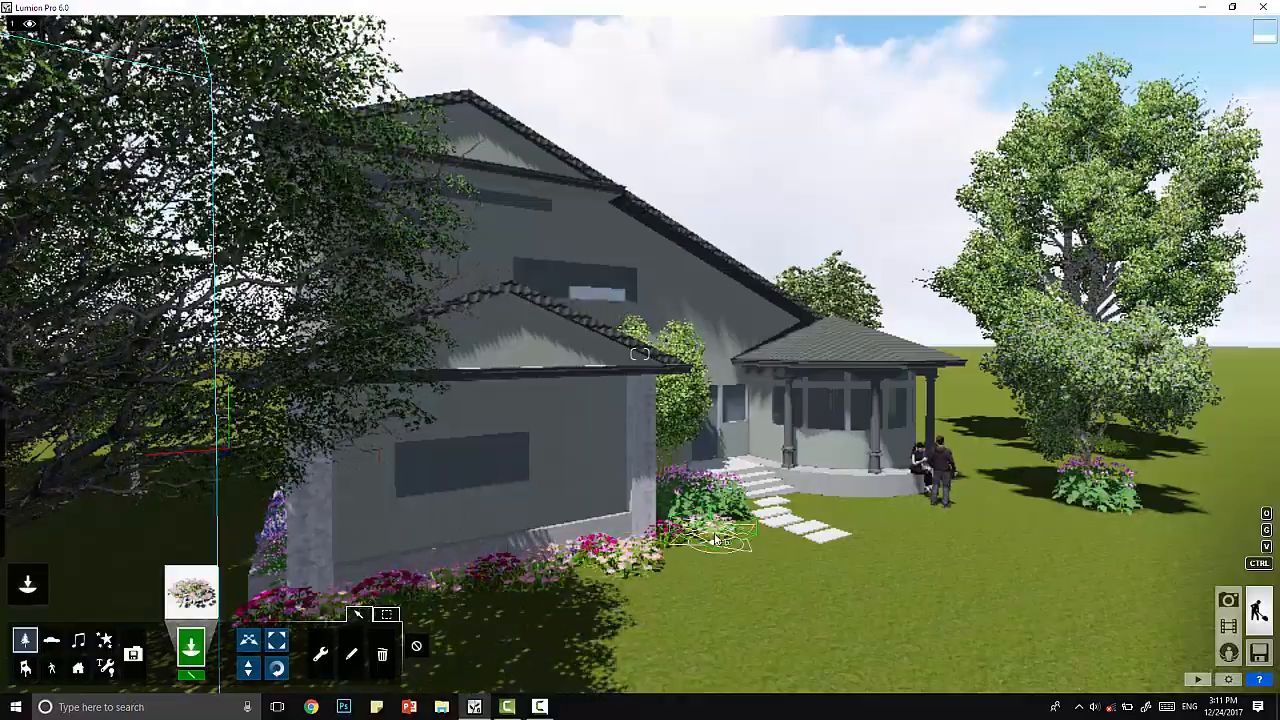
- Add green bushes with yellow flowers among the row along the front wall, and check the fifth stored photo view
left_click(192, 590)
left_click(360, 198)
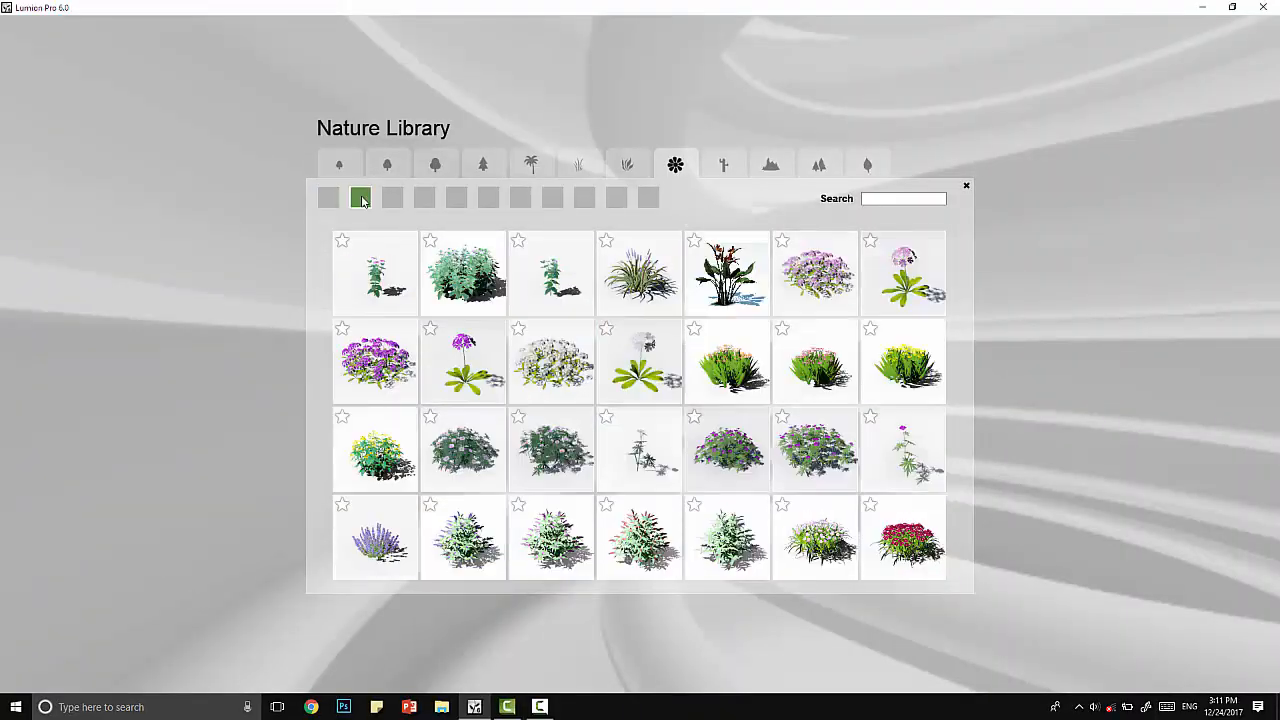
left_click(393, 368)
scroll(470, 610, "down", 2)
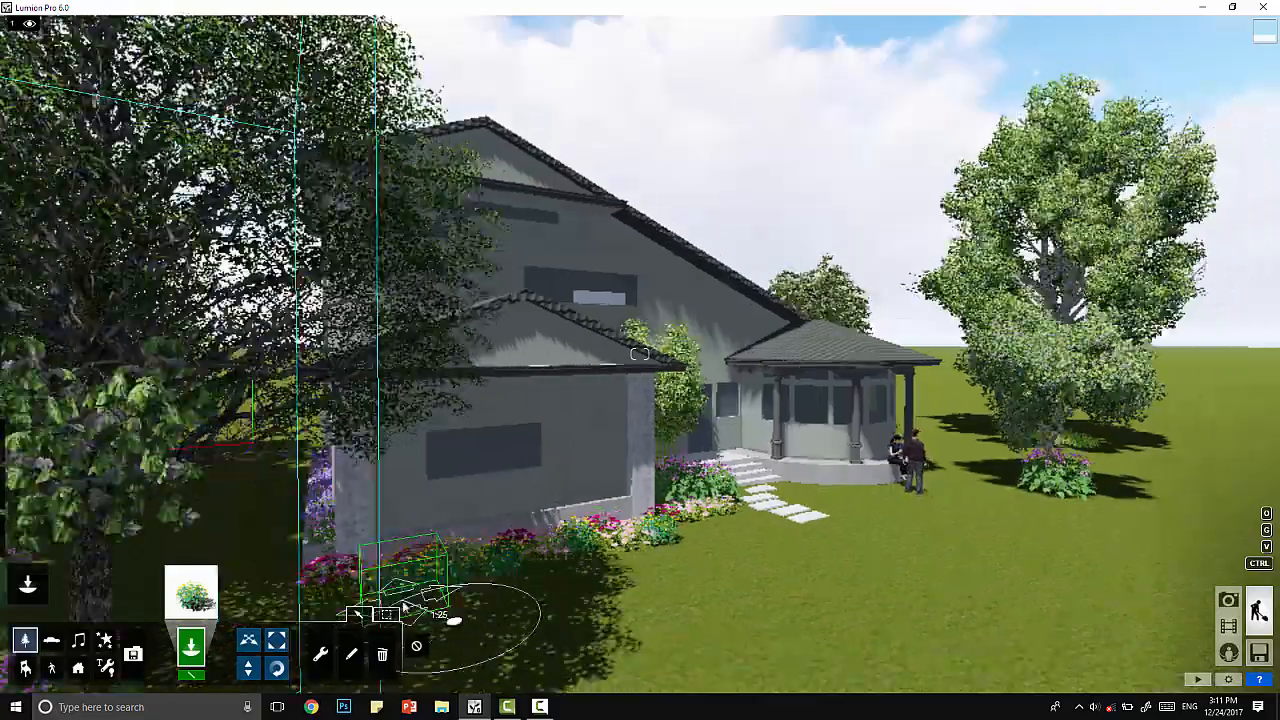
scroll(831, 502, "down", 1)
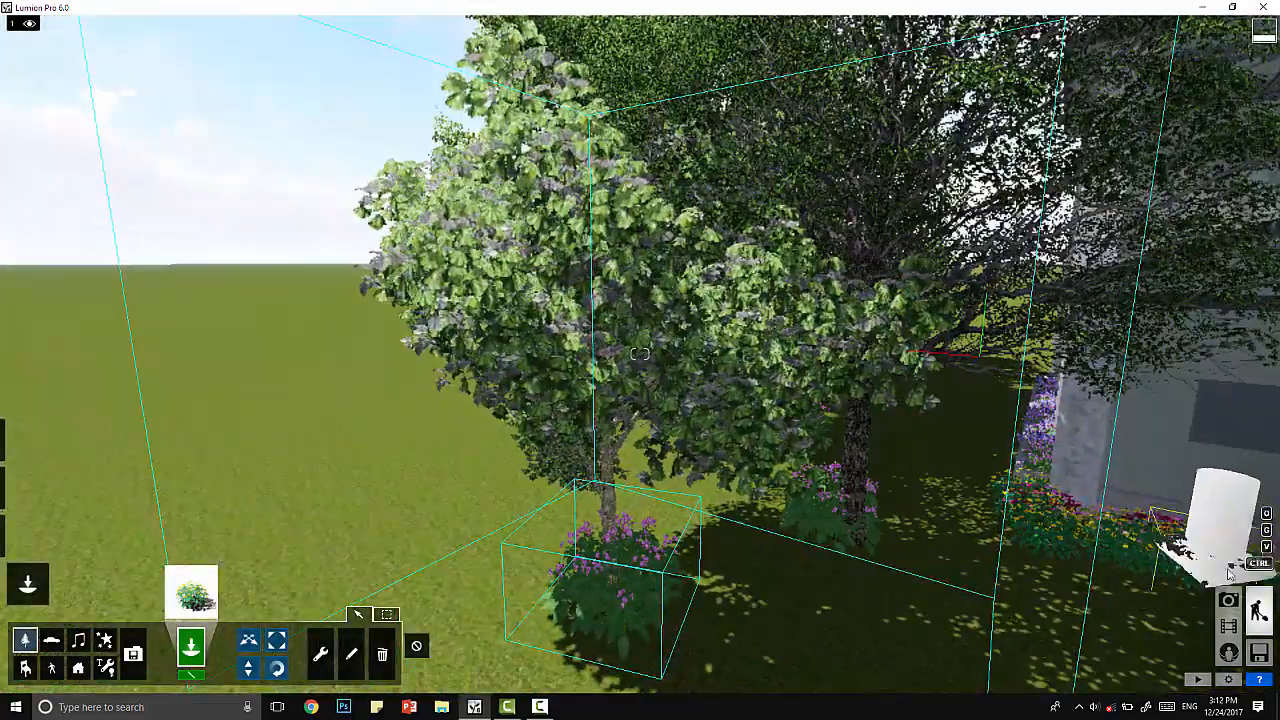
left_click(1228, 600)
left_click(570, 569)
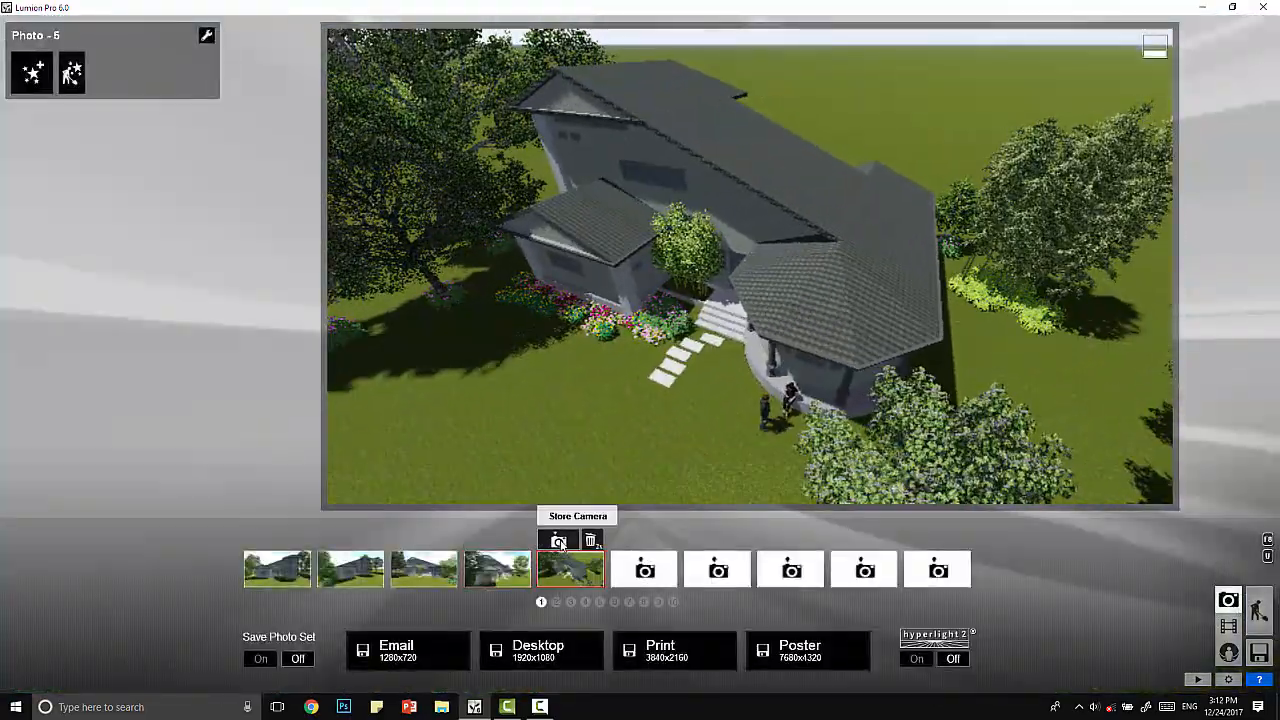
- From the first stored view, plant purple flowers and green flowering clumps along the base of the front wing's wall
left_click(268, 581)
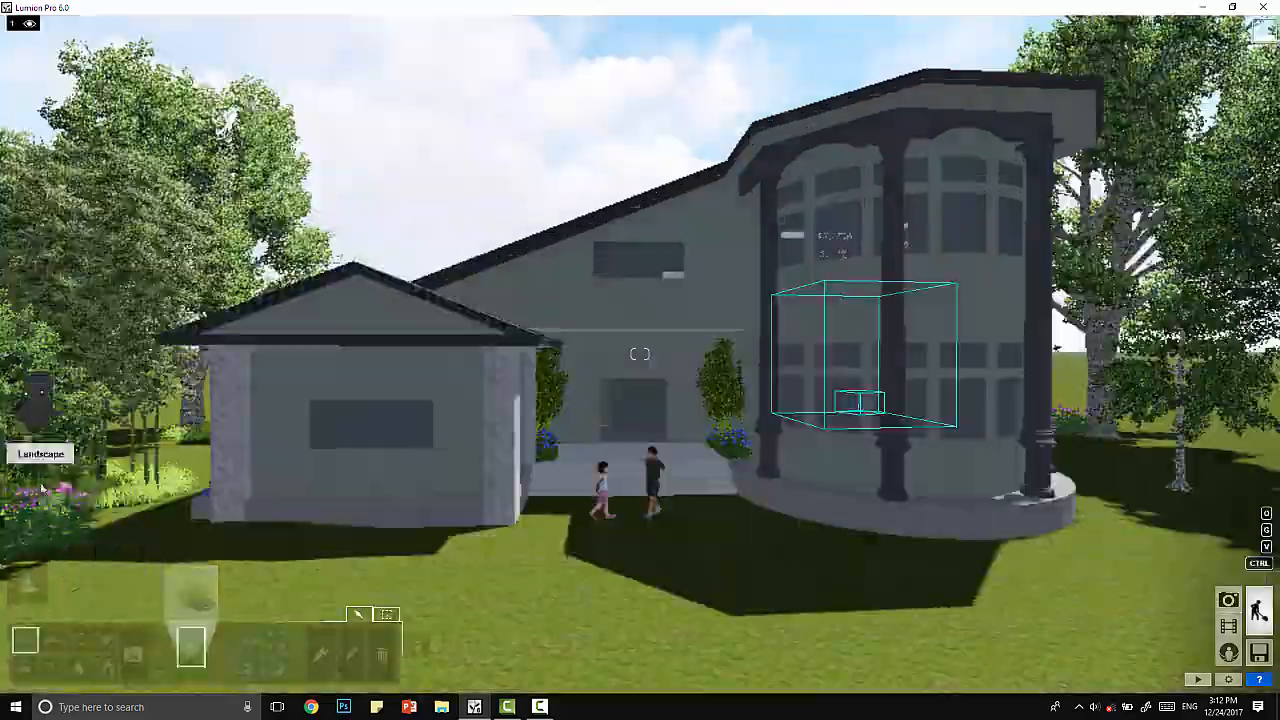
left_click(191, 591)
left_click(377, 362)
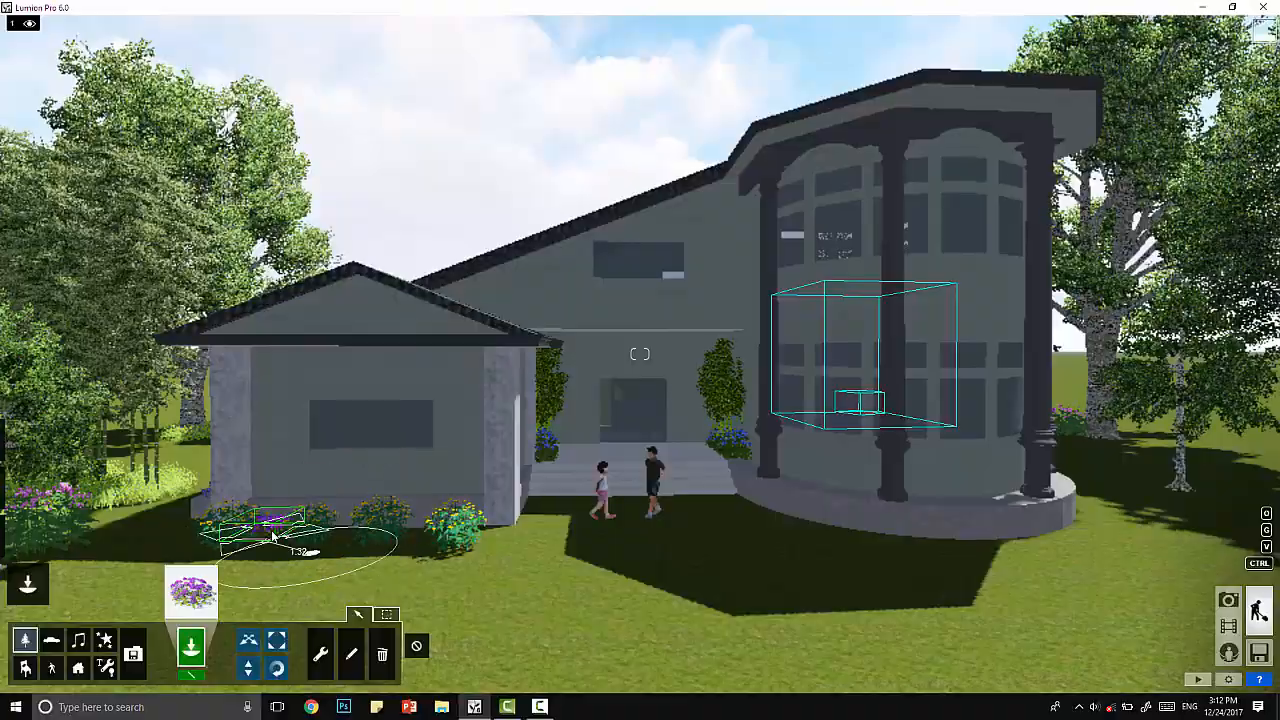
left_click(191, 591)
left_click(826, 378)
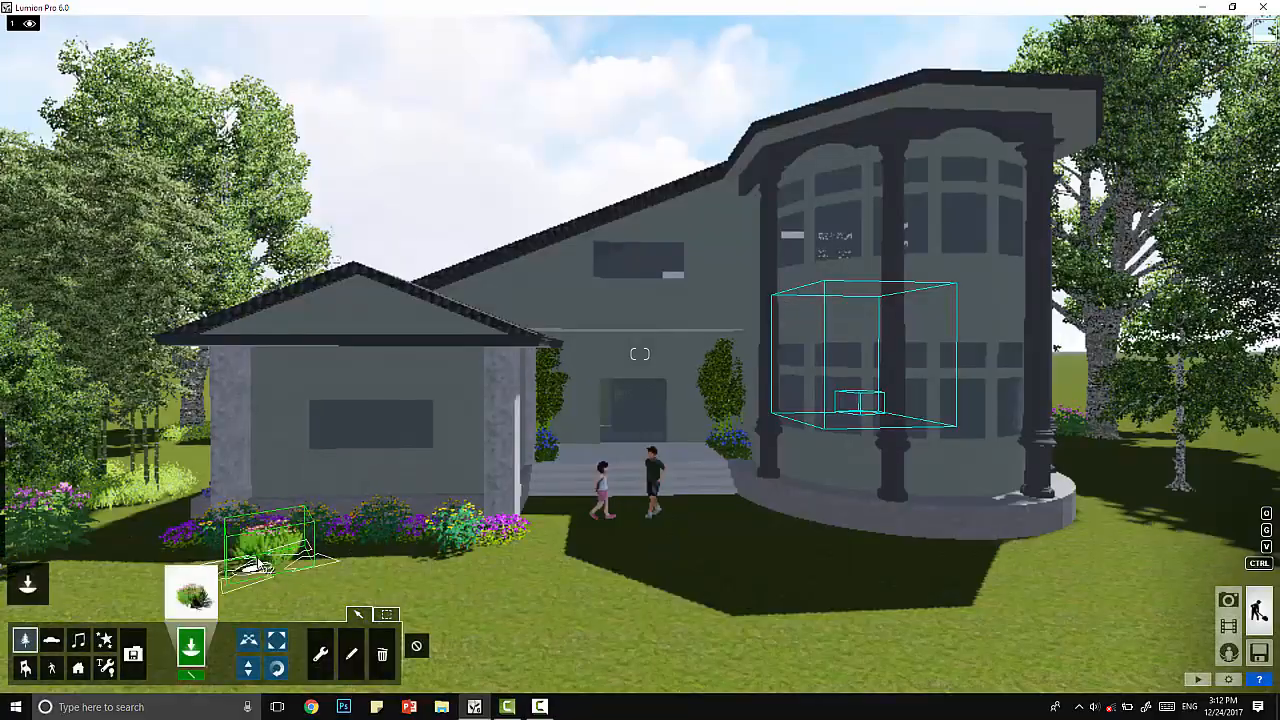
left_click(490, 535)
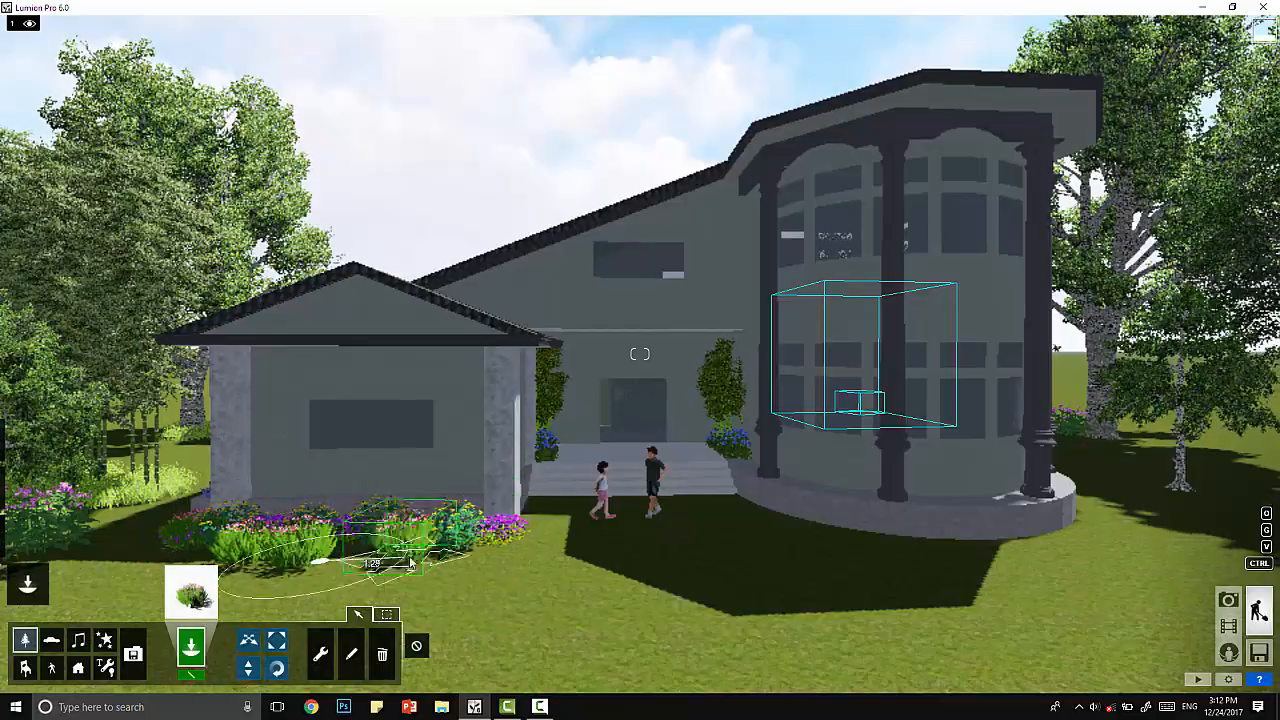
key("l")
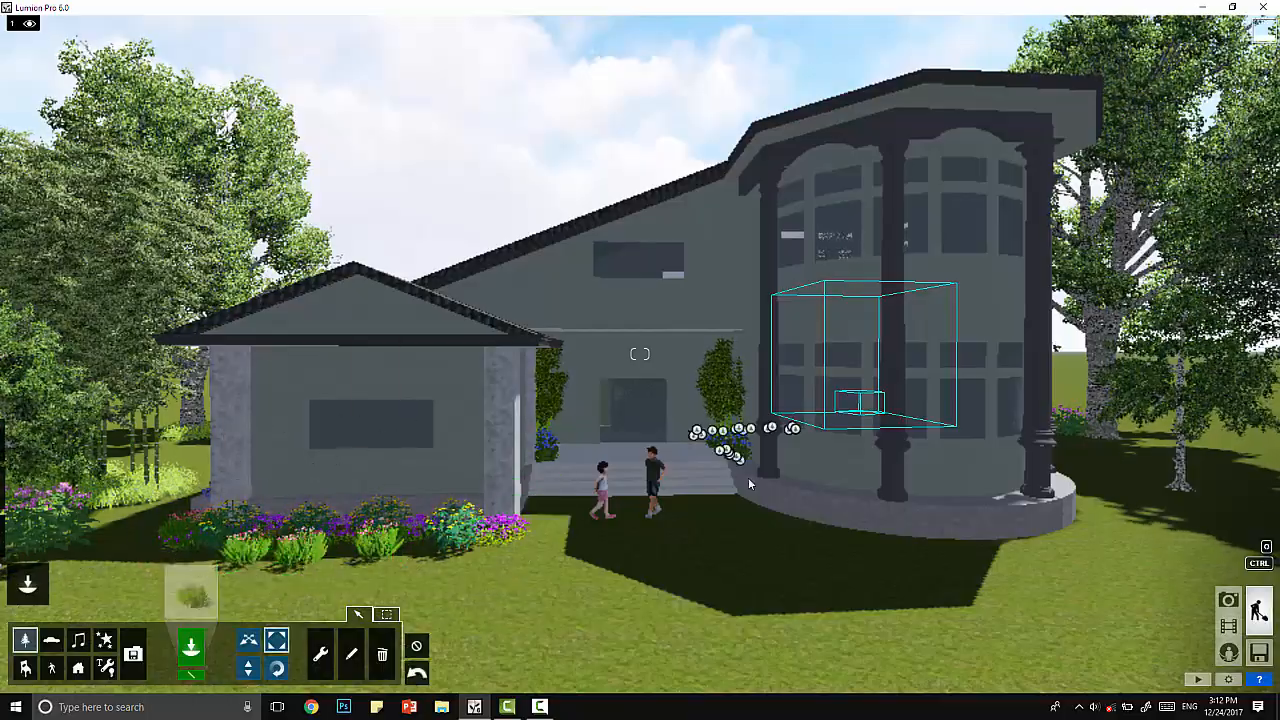
- Choose a wide green bush from the Nature Library and plant it under the trees beside the rounded tower
left_click(193, 597)
left_click(770, 165)
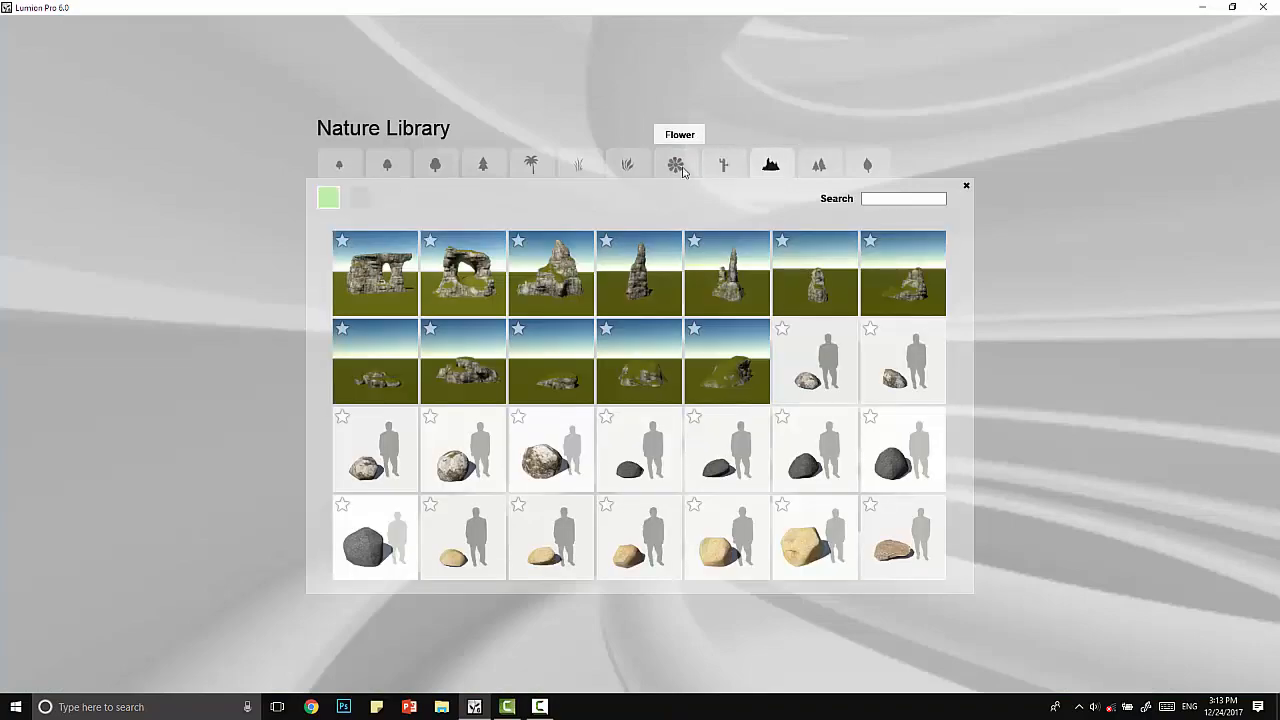
left_click(578, 165)
left_click(627, 165)
left_click(385, 270)
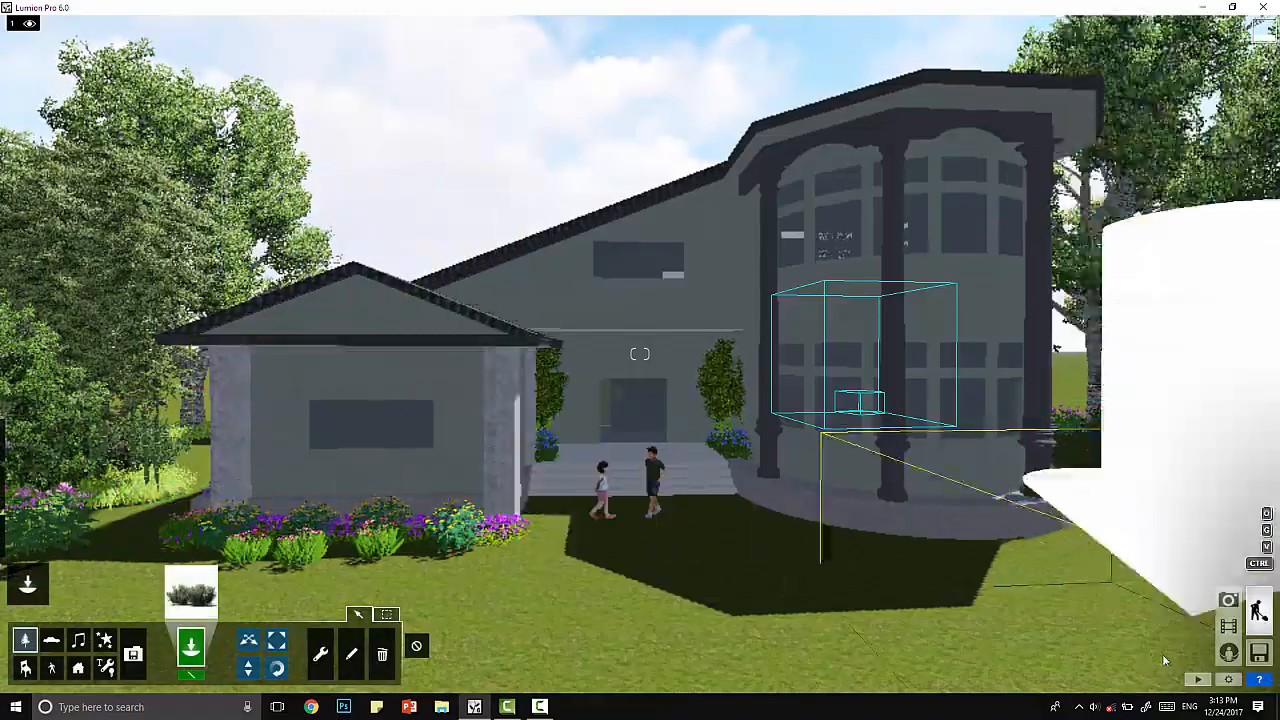
- Reduce the cloud amount and adjust the sun brightness, and open the landscape's grass settings
left_click(27, 439)
left_click_drag(220, 643, 178, 672)
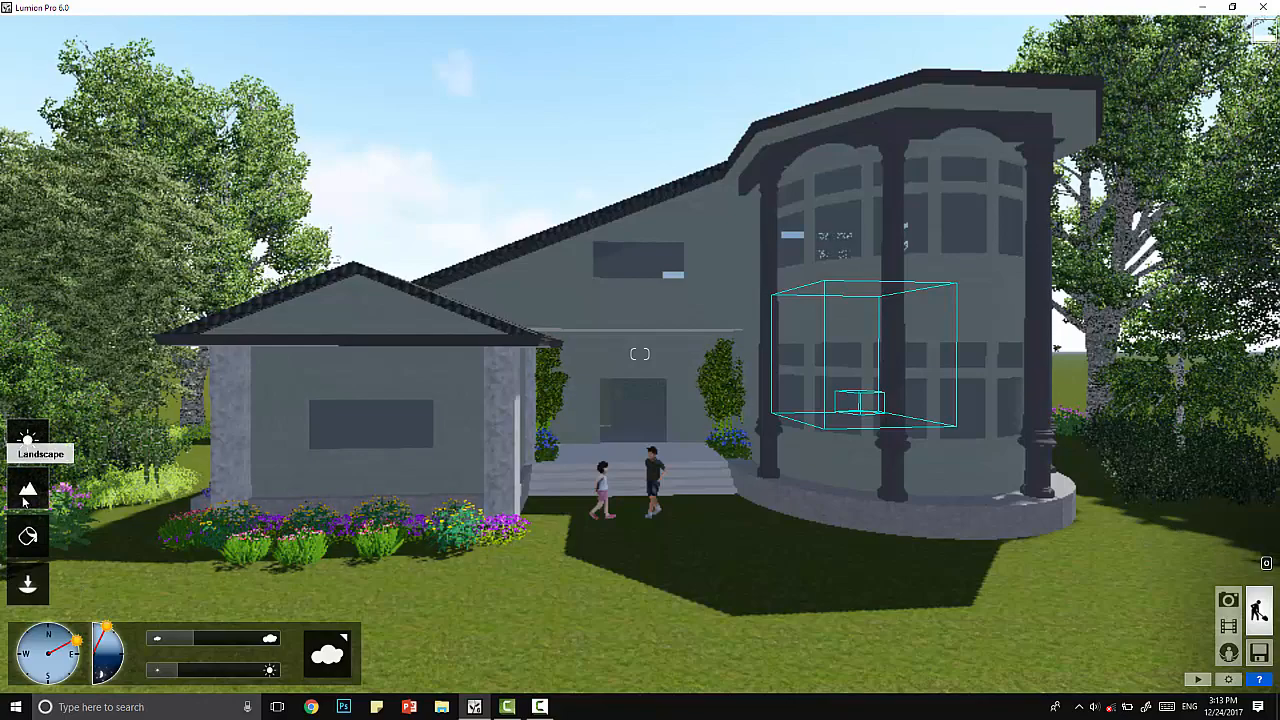
left_click(28, 490)
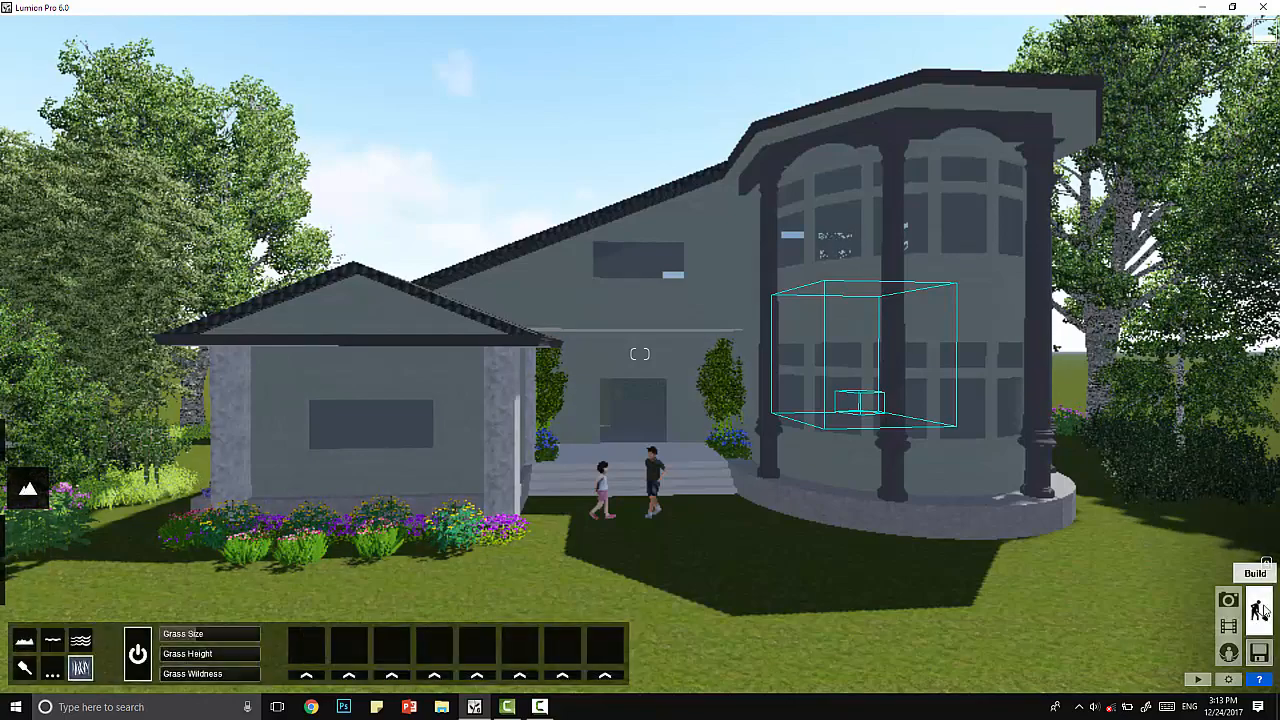
- Start recording a movie clip in the first empty slot and capture the front view of the house as its first keyframe
left_click(1257, 664)
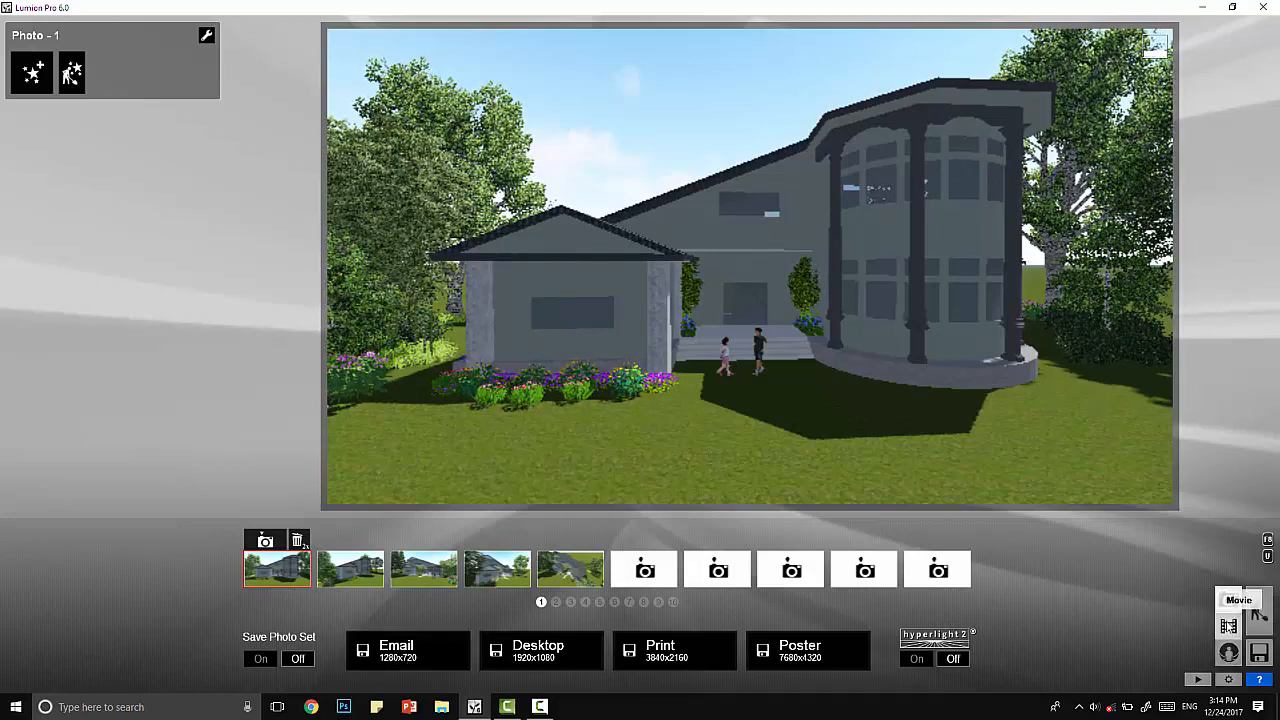
left_click(1228, 625)
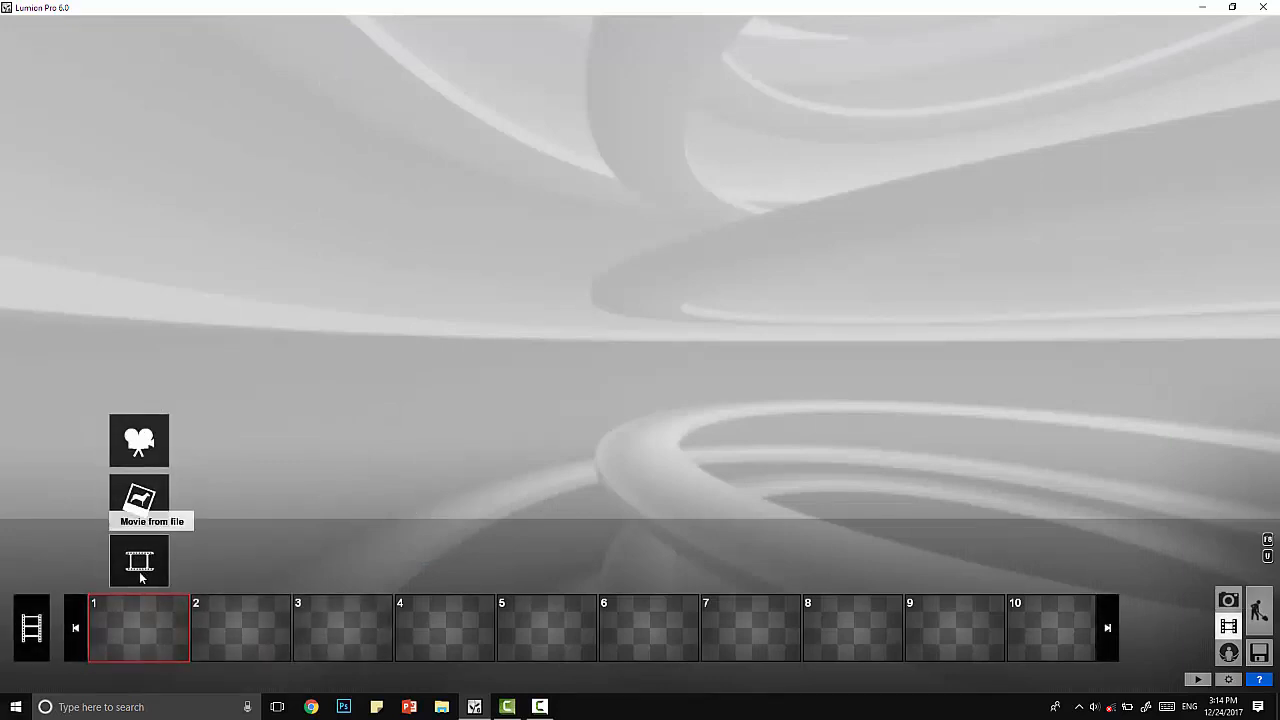
left_click(151, 430)
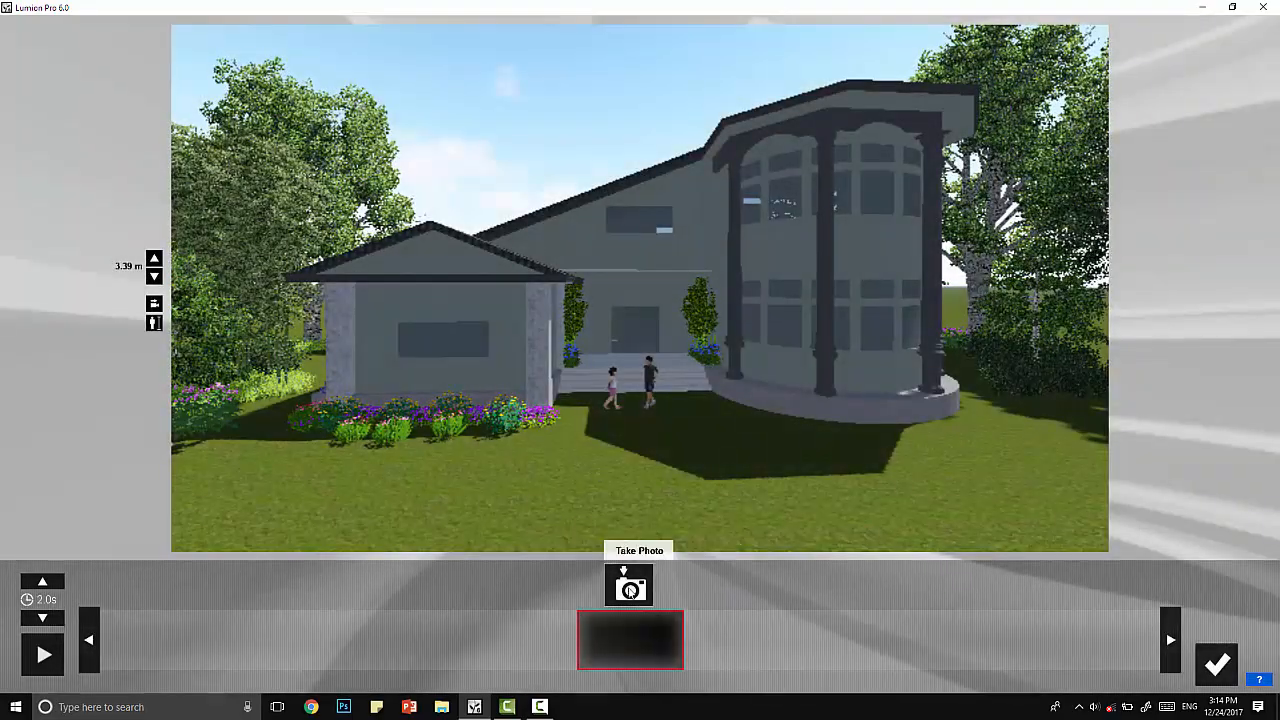
left_click(630, 590)
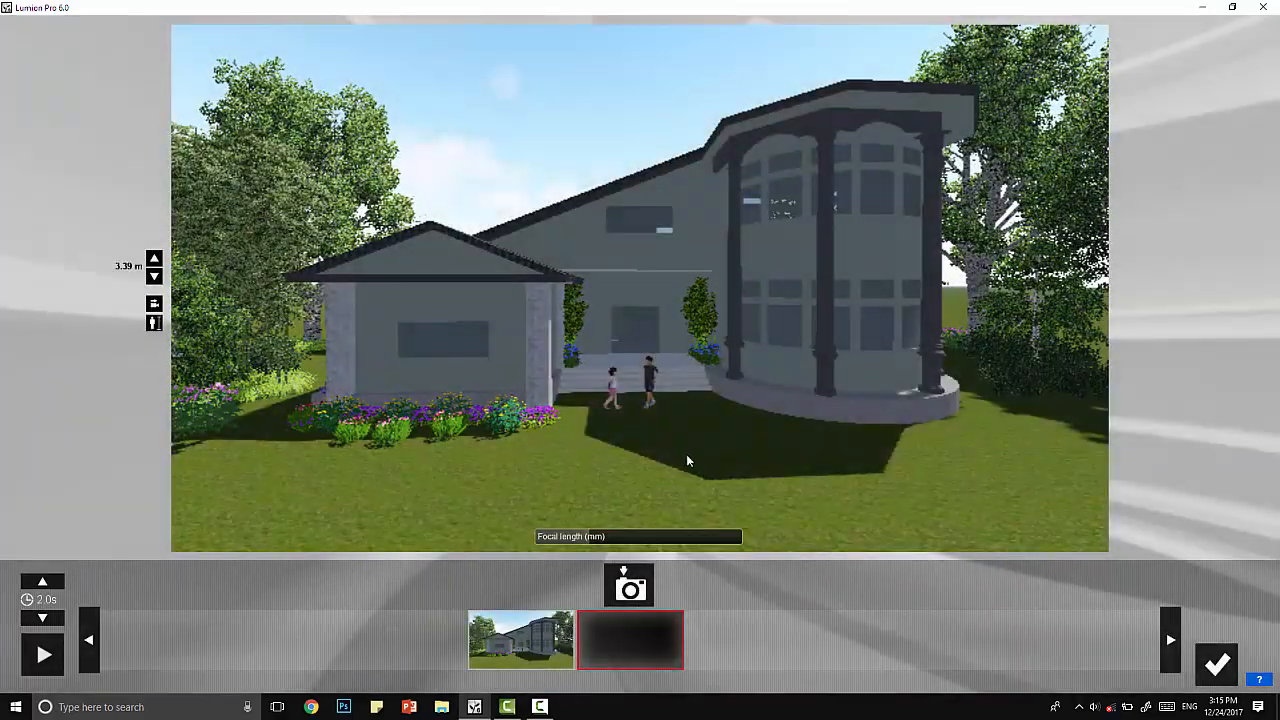
- Capture the second keyframe farther out, with the flower bed wing in front and the rounded tower behind it
key("a")
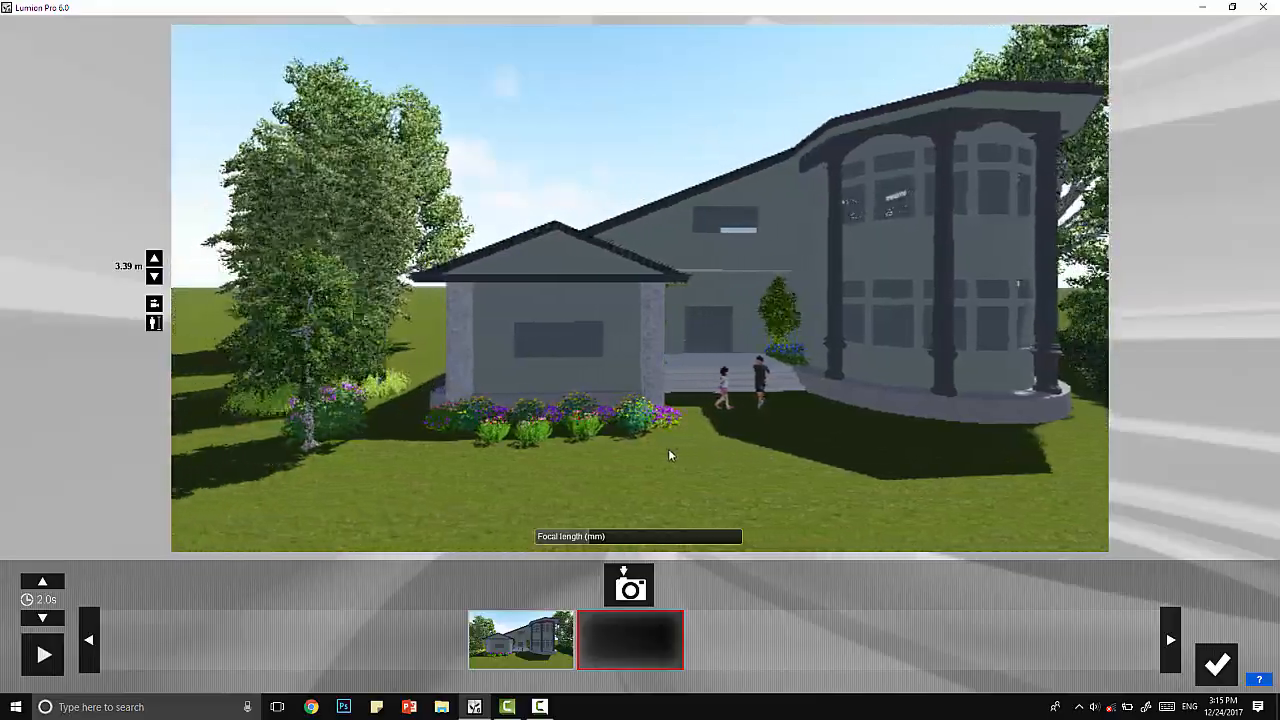
key("a")
right_click_drag(669, 406, 826, 434)
key("w")
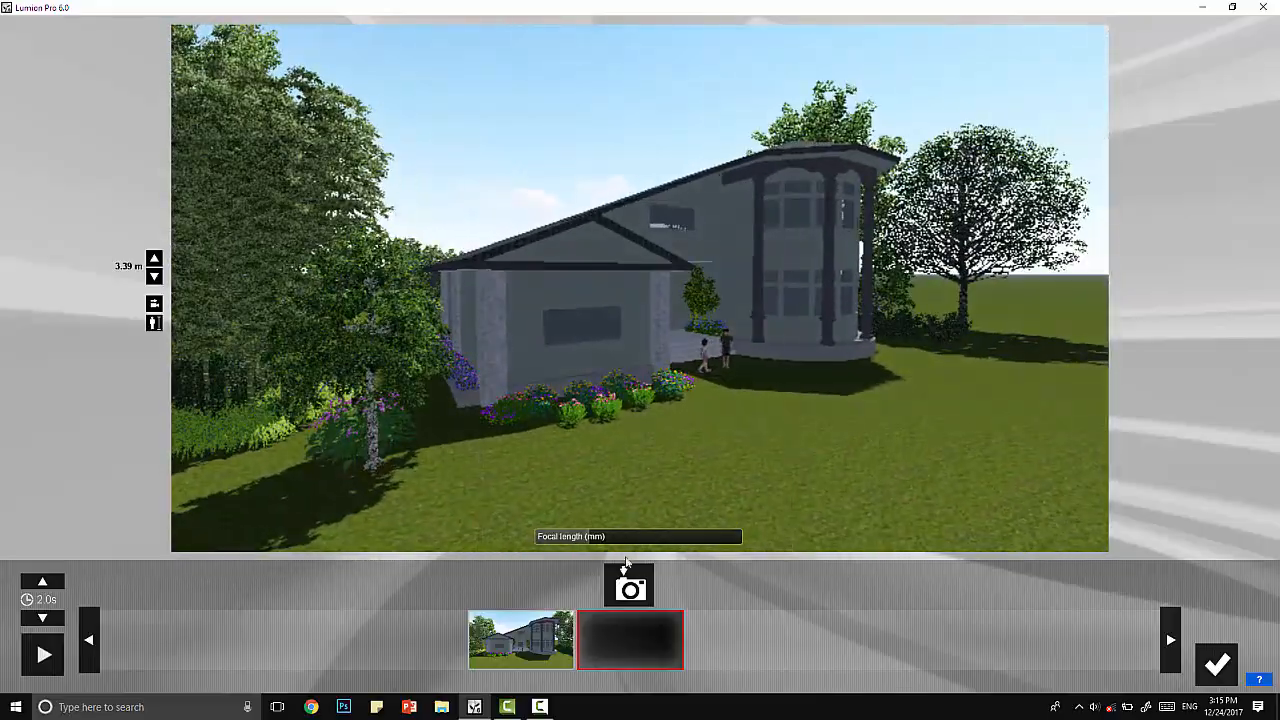
left_click(628, 585)
- Continue circling the house, capturing the long side wall beside the bamboo and the porch with the two people as keyframes
right_click_drag(654, 446, 587, 497)
key("w")
key("a")
left_click(637, 577)
key("a")
key("w")
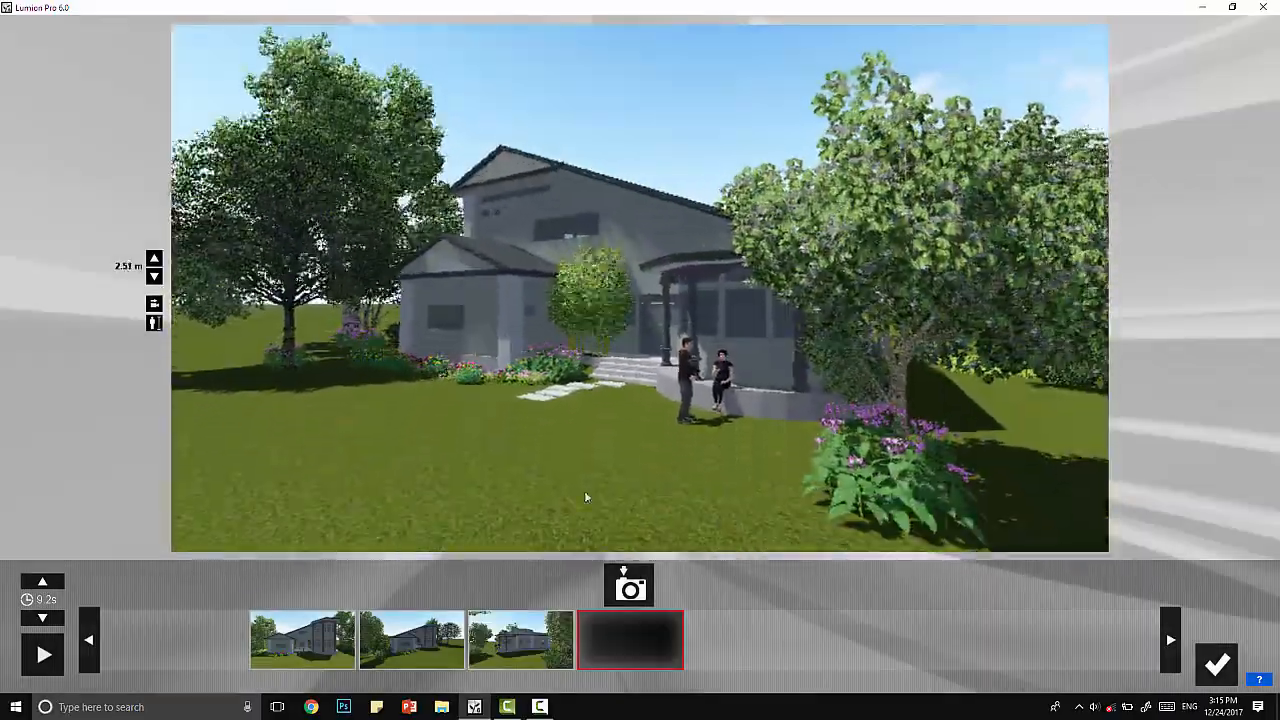
left_click(628, 585)
- Capture two more keyframes: the entrance with the stepping stones, and the side wall seen through the flowering trees
key("a")
right_click_drag(634, 460, 691, 363)
key("w")
left_click(628, 585)
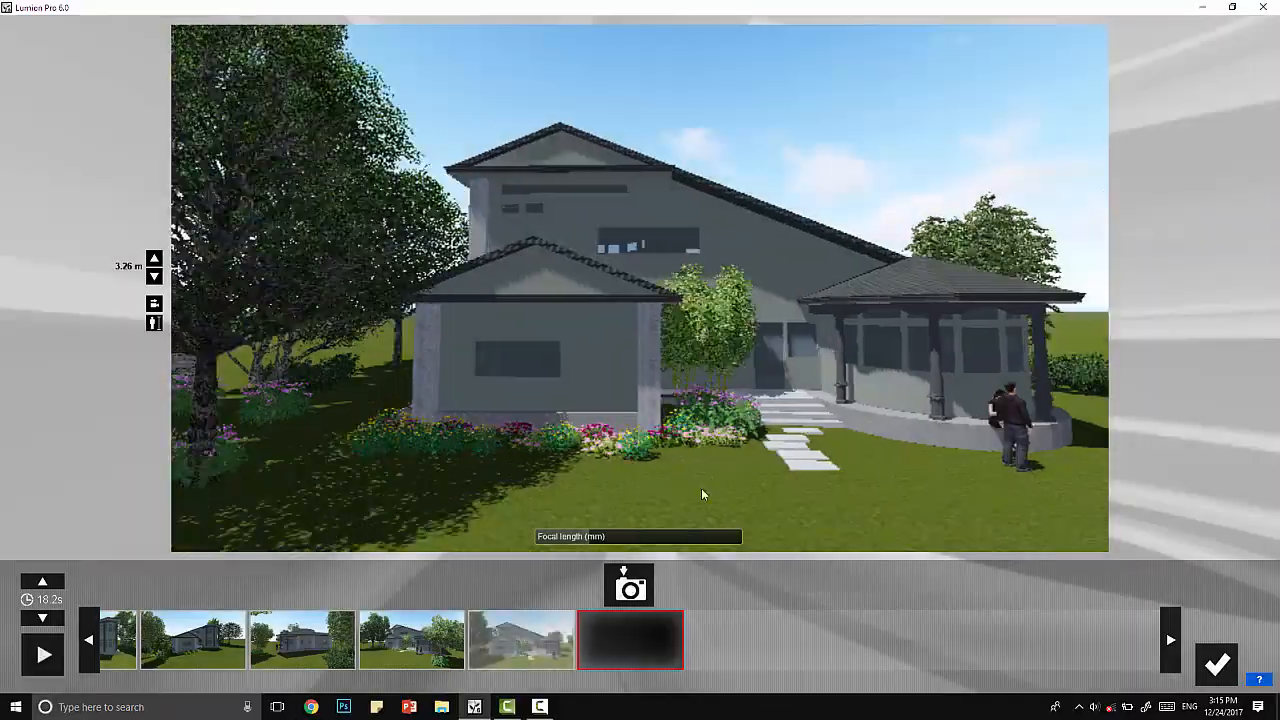
key("a")
right_click_drag(702, 494, 449, 492)
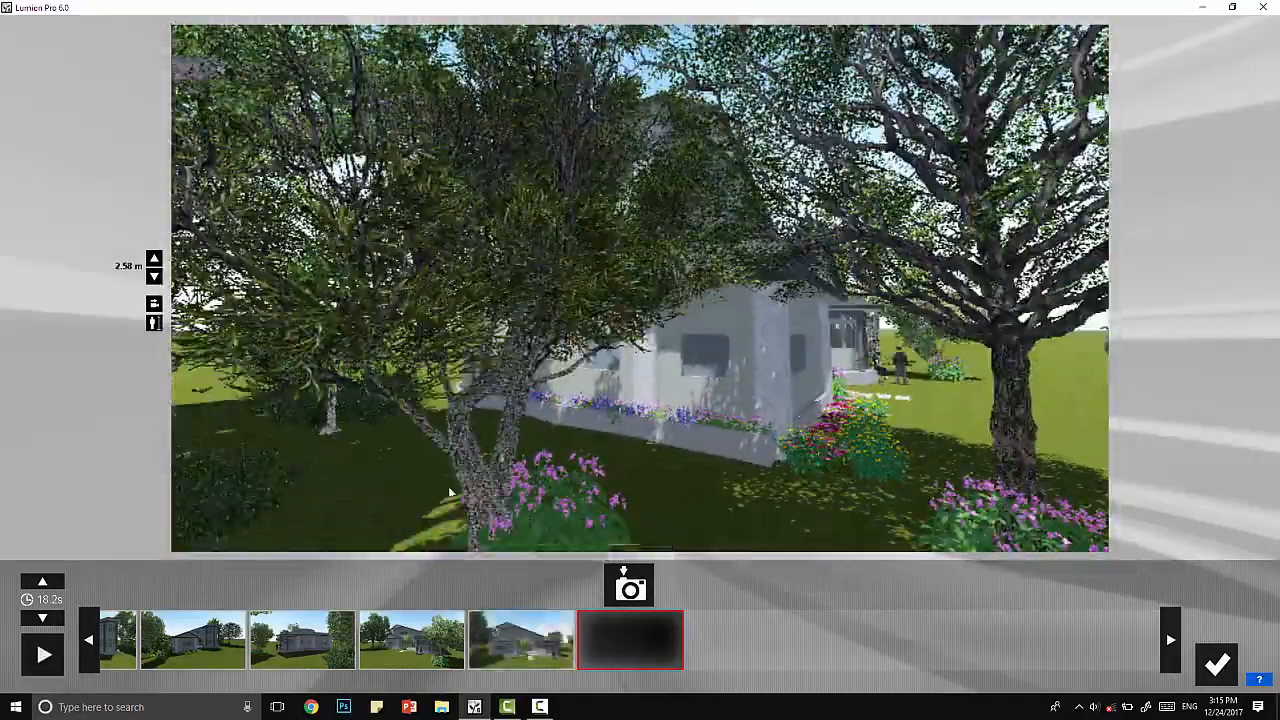
left_click(628, 585)
- Capture the plain wall between the large tree trunks and the view of the rounded tower as the following keyframes
key("a")
right_click_drag(640, 480, 729, 500)
left_click(628, 585)
key("a")
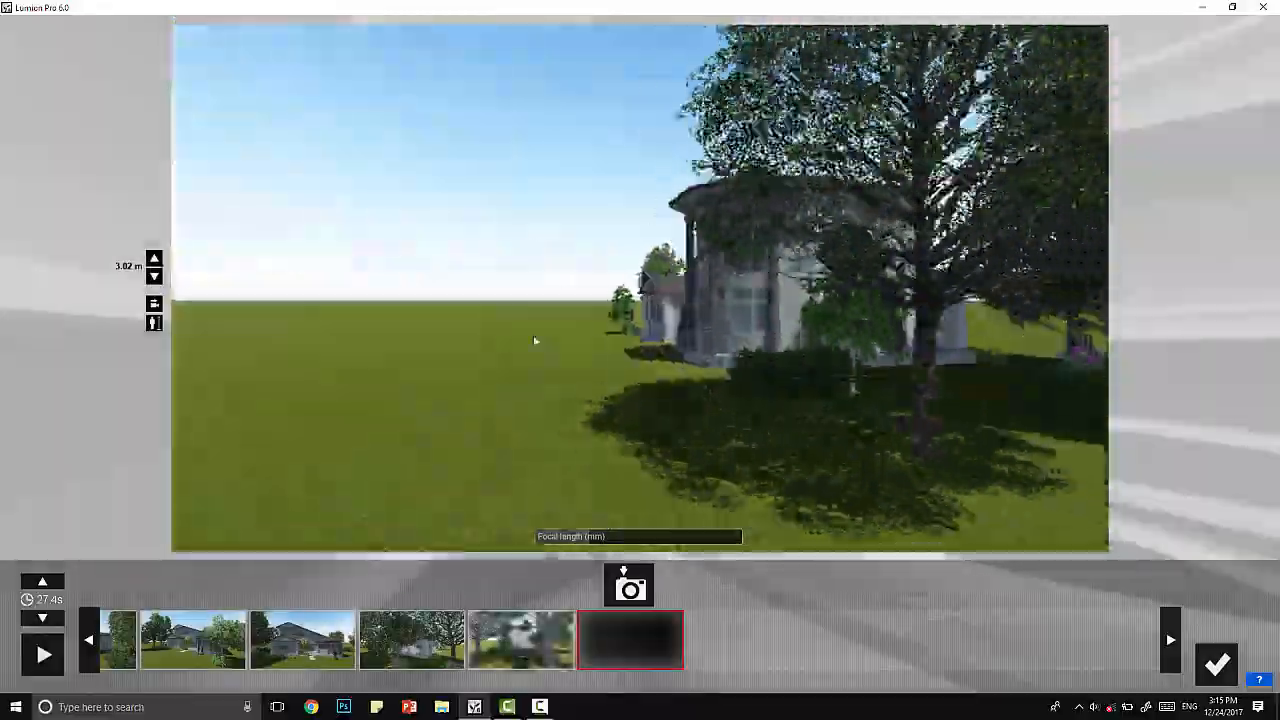
key("a")
right_click_drag(535, 341, 628, 360)
key("w")
left_click(628, 585)
- Bring the camera back around to the front facade, close to the starting view, and capture it as the closing keyframe
key("a")
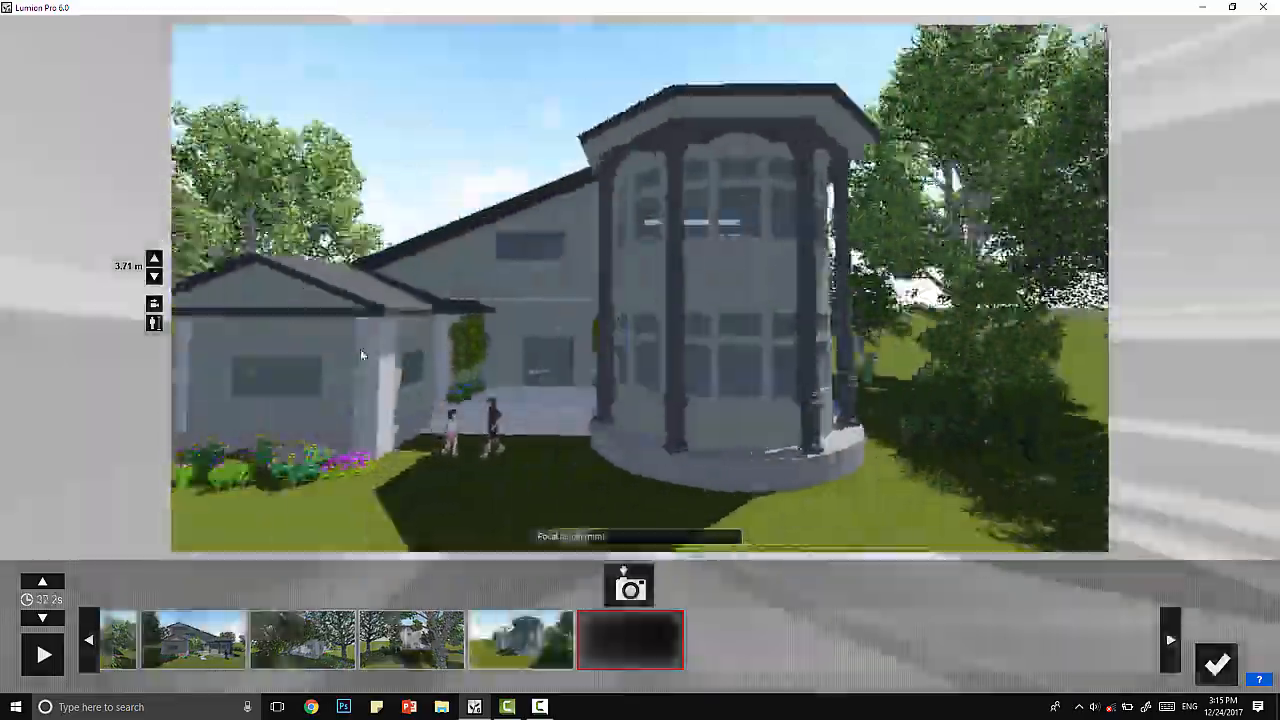
key("a")
right_click_drag(374, 325, 486, 163)
key("s")
key("a")
key("w")
key("w")
key("a")
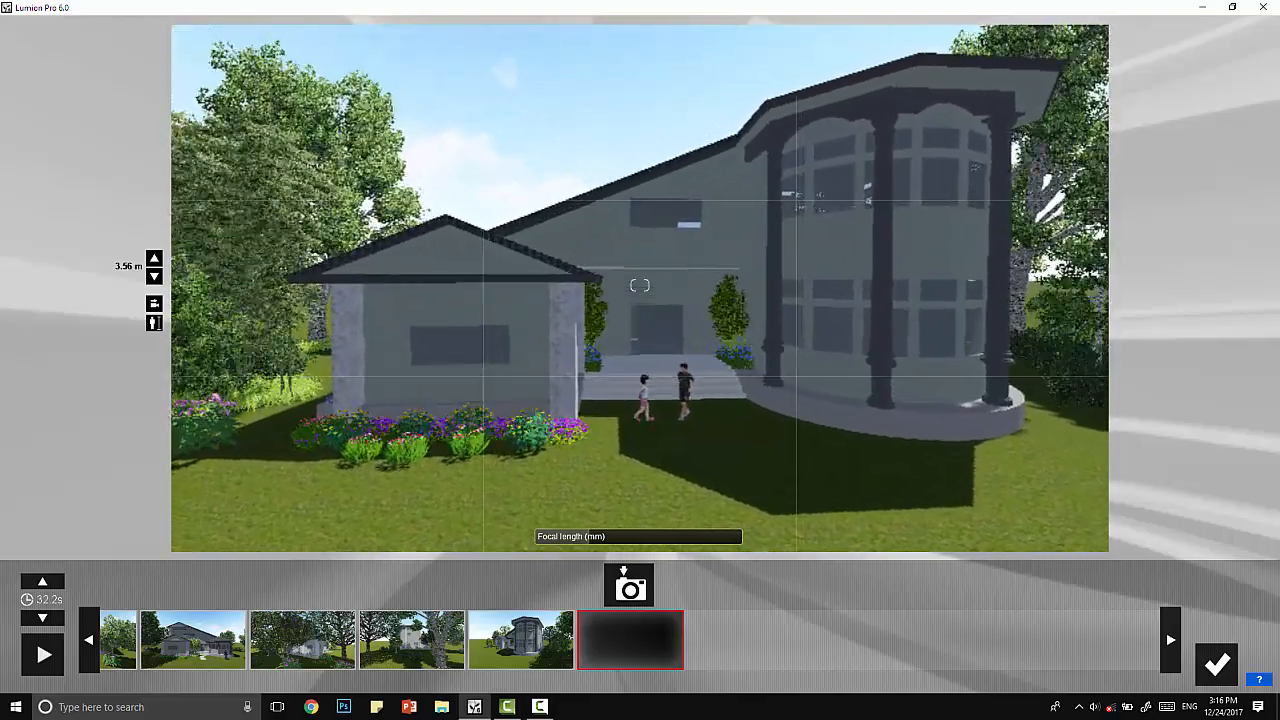
left_click(648, 591)
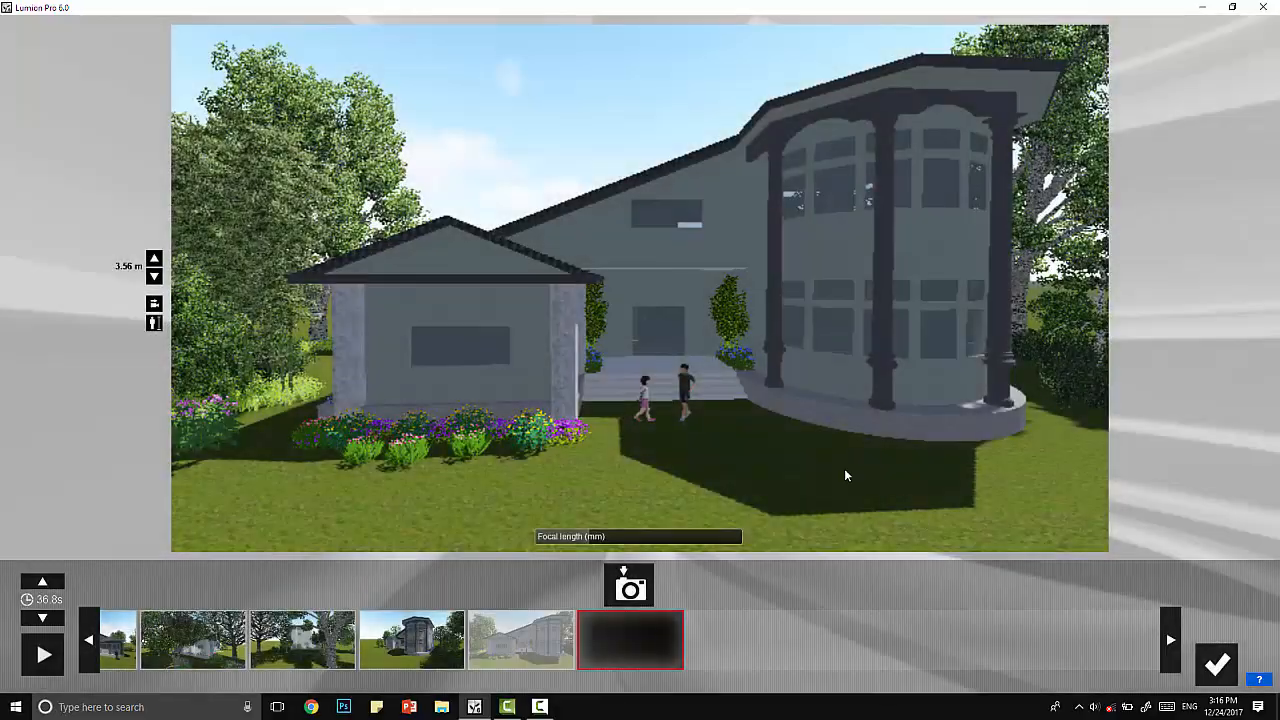
- Return to the clip's first keyframe and play back the recorded camera path
left_click(88, 642)
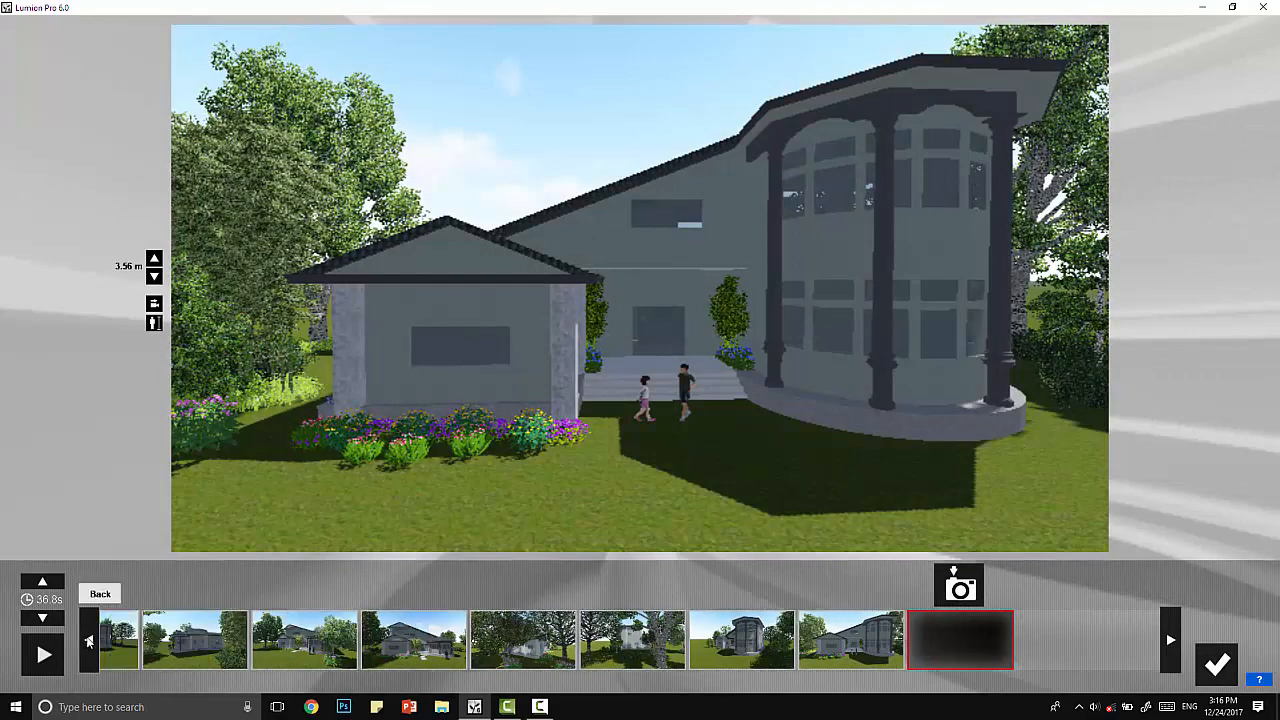
left_click(657, 641)
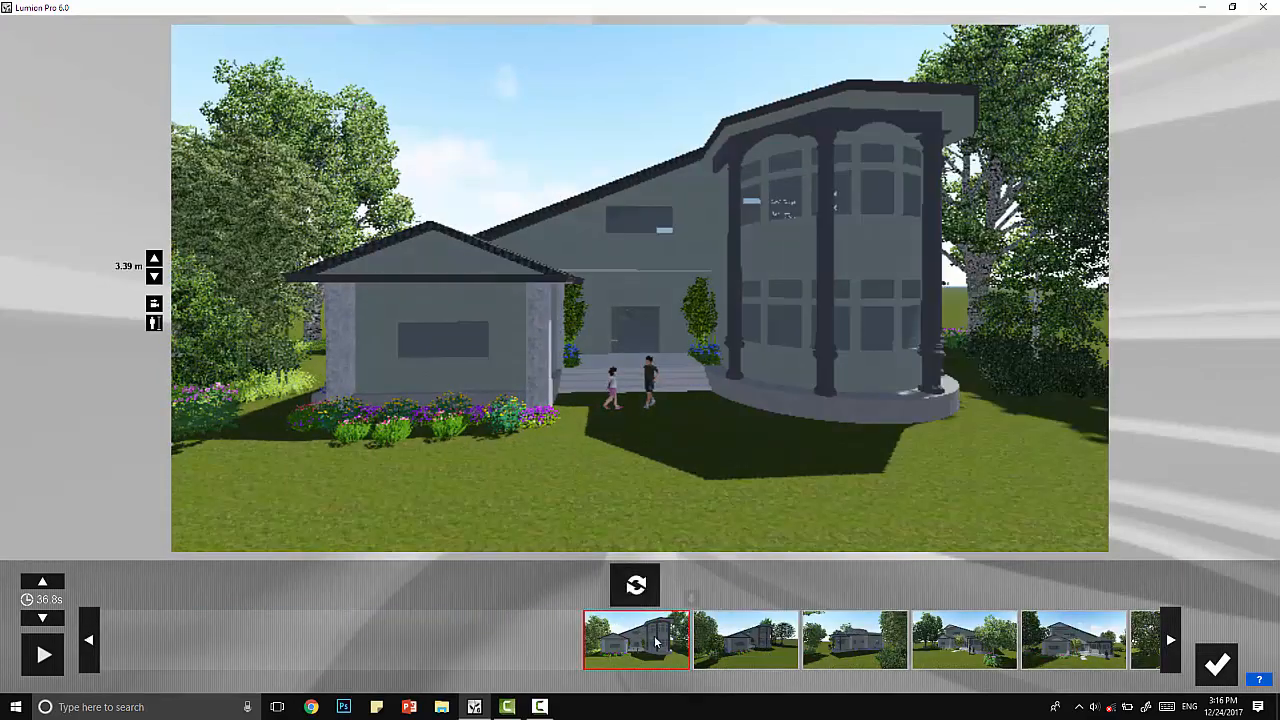
left_click(36, 654)
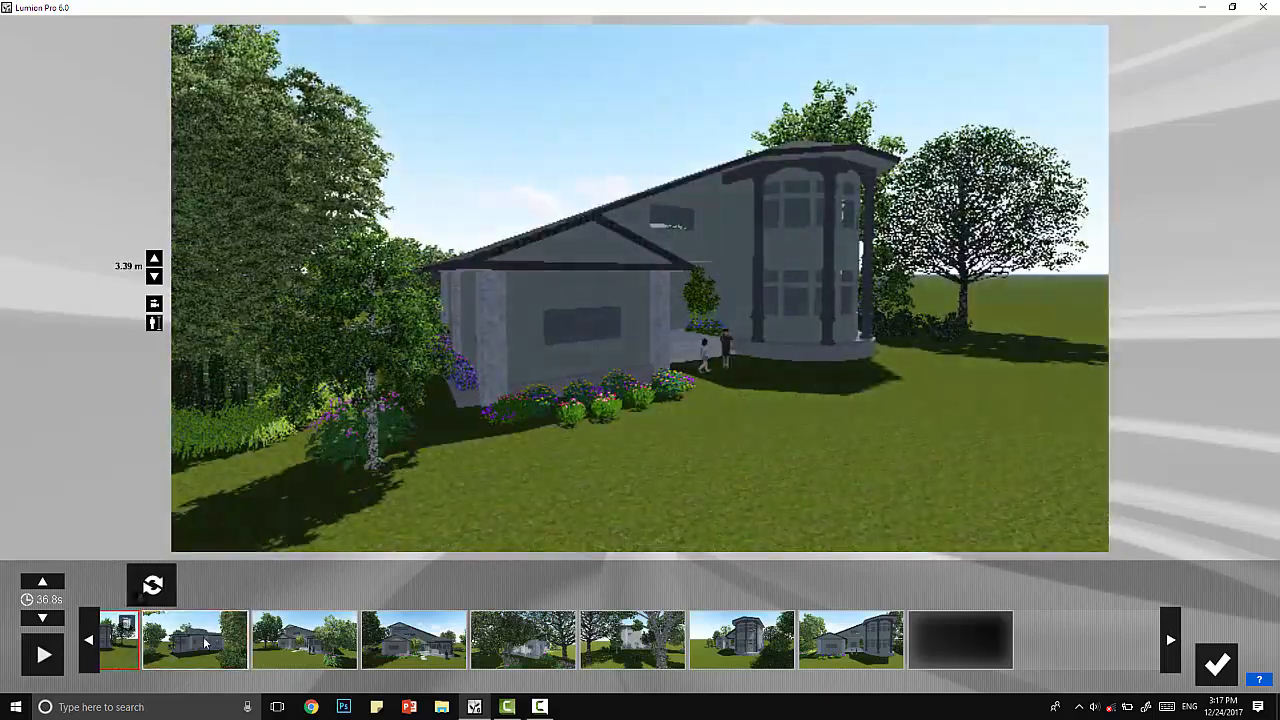
- Review the captured keyframes one by one, comparing their framing and camera heights
left_click(200, 640)
left_click(455, 625)
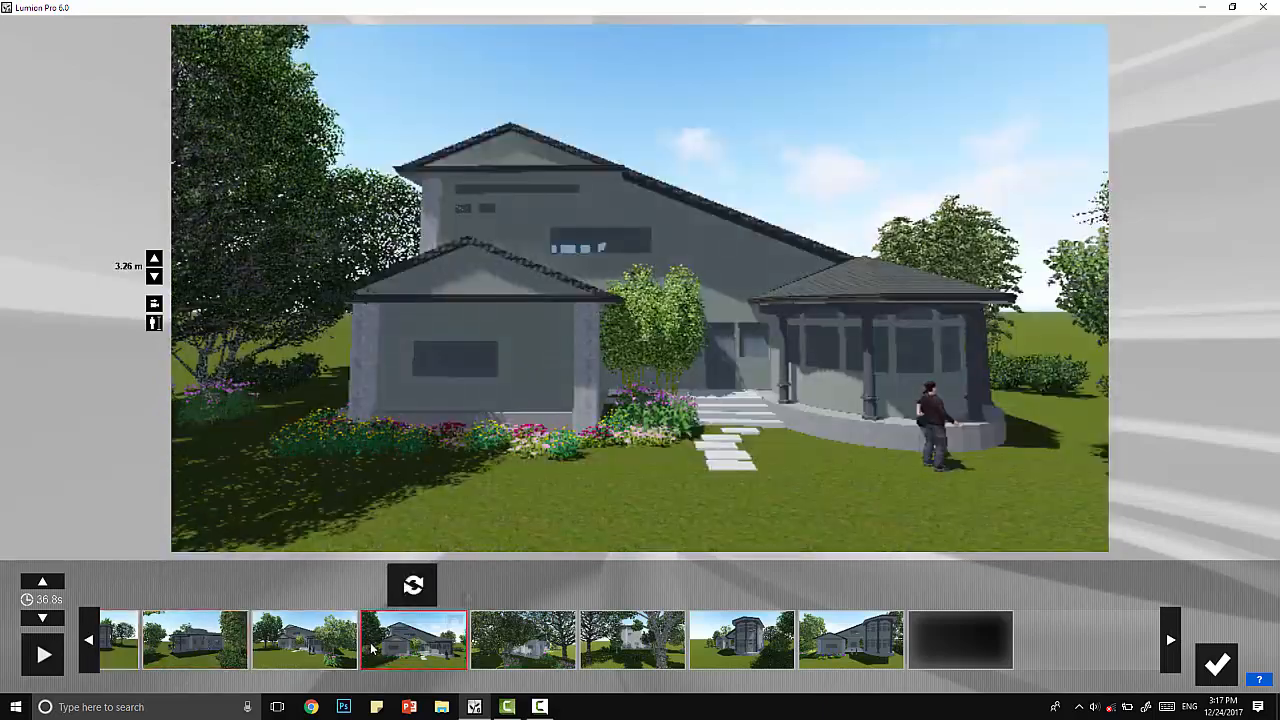
left_click(535, 650)
left_click(650, 651)
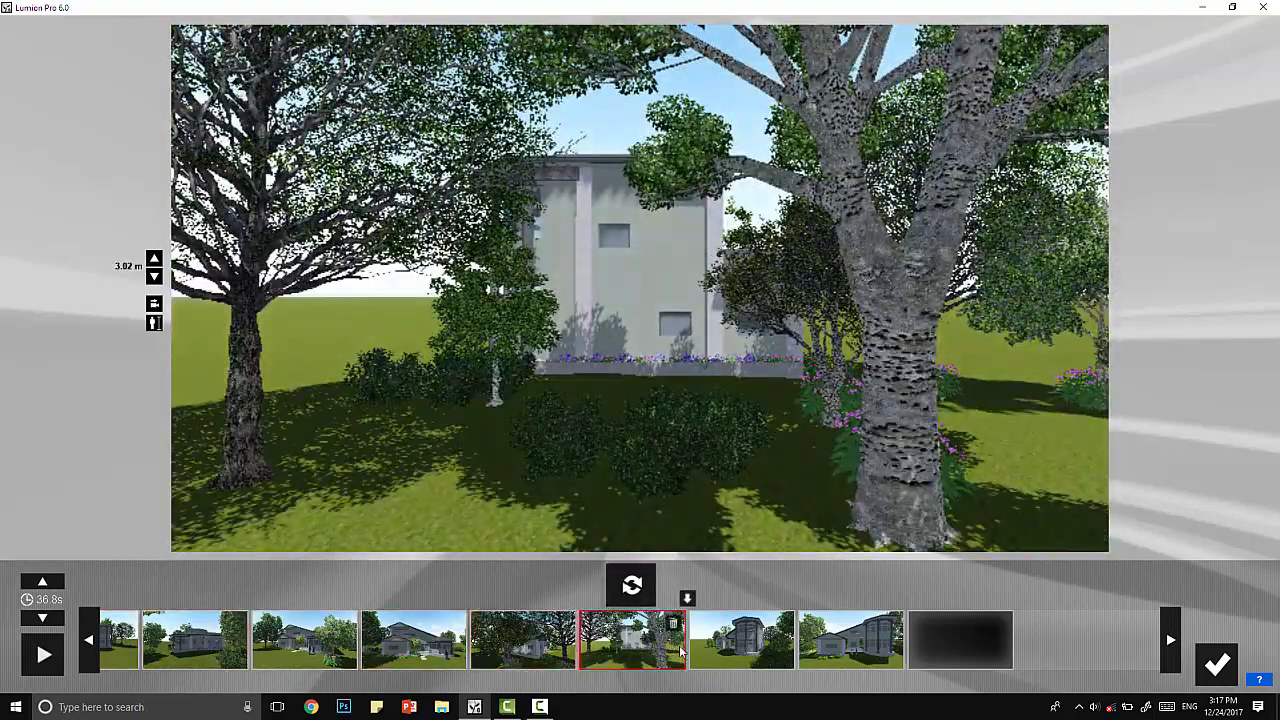
left_click(548, 653)
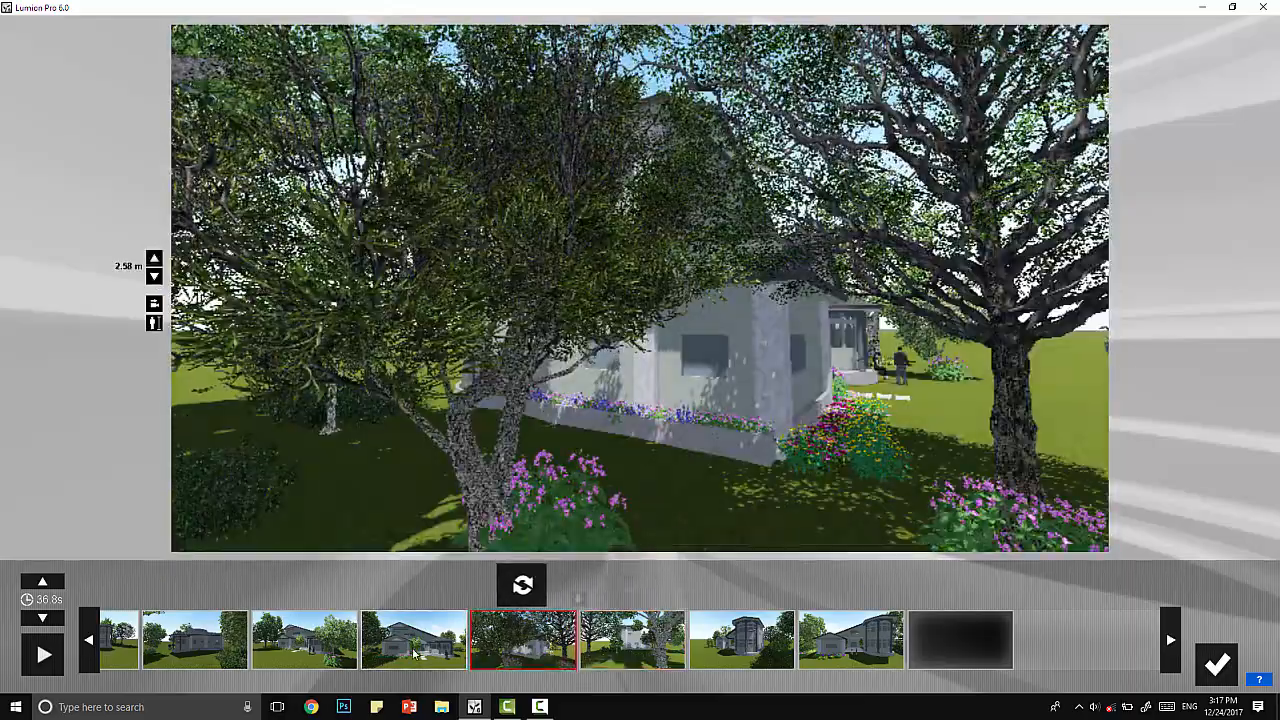
left_click(416, 650)
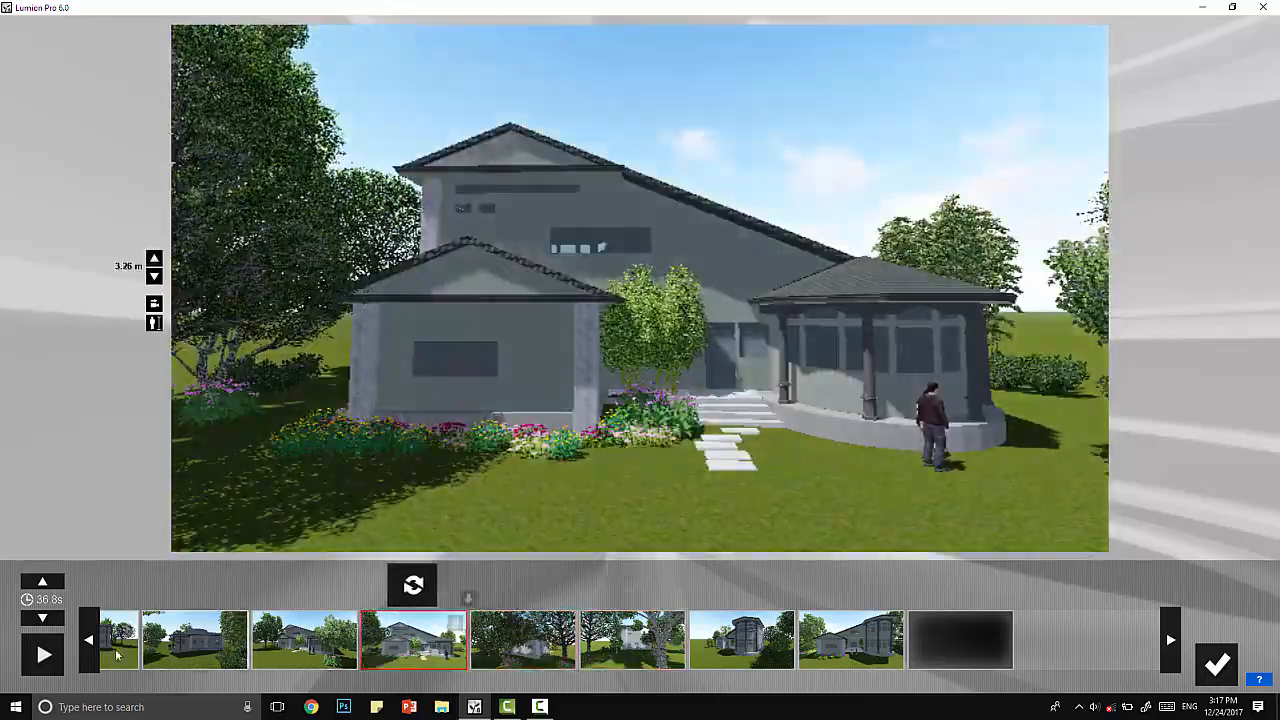
- Adjust the camera height of the first three keyframes to about 3 m and update each one
left_click(416, 647)
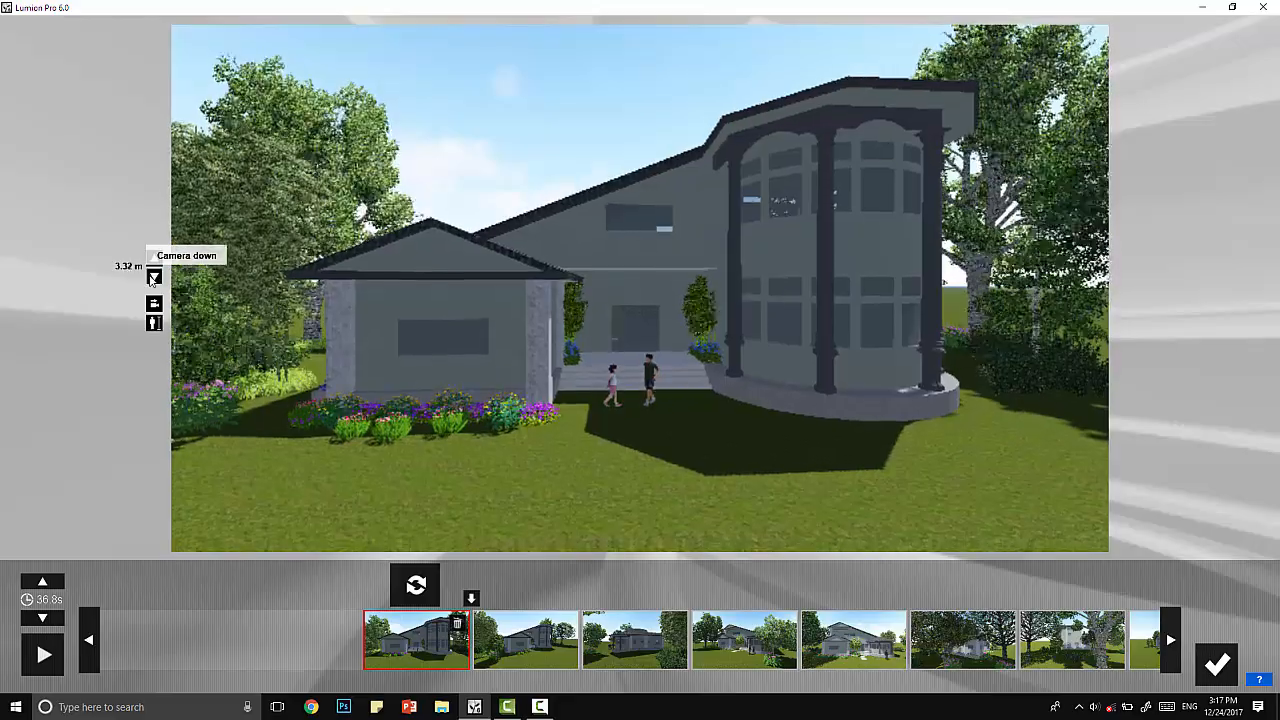
left_click(153, 277)
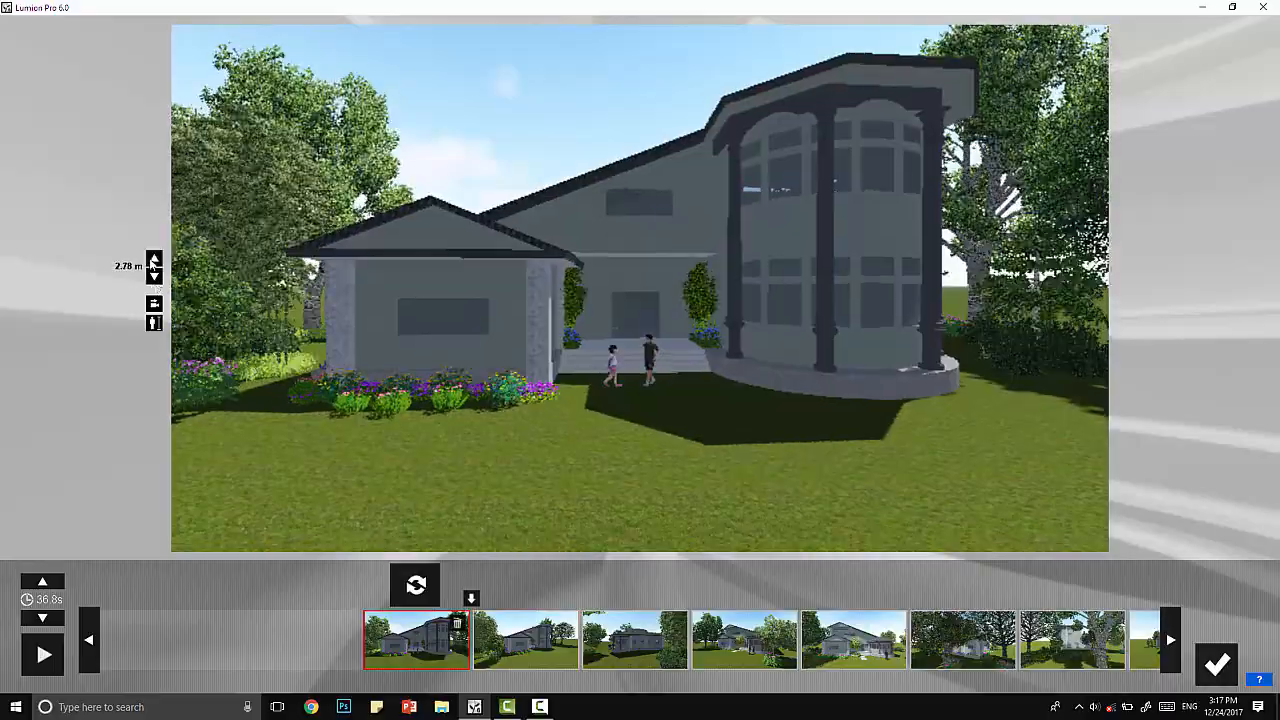
left_click(153, 258)
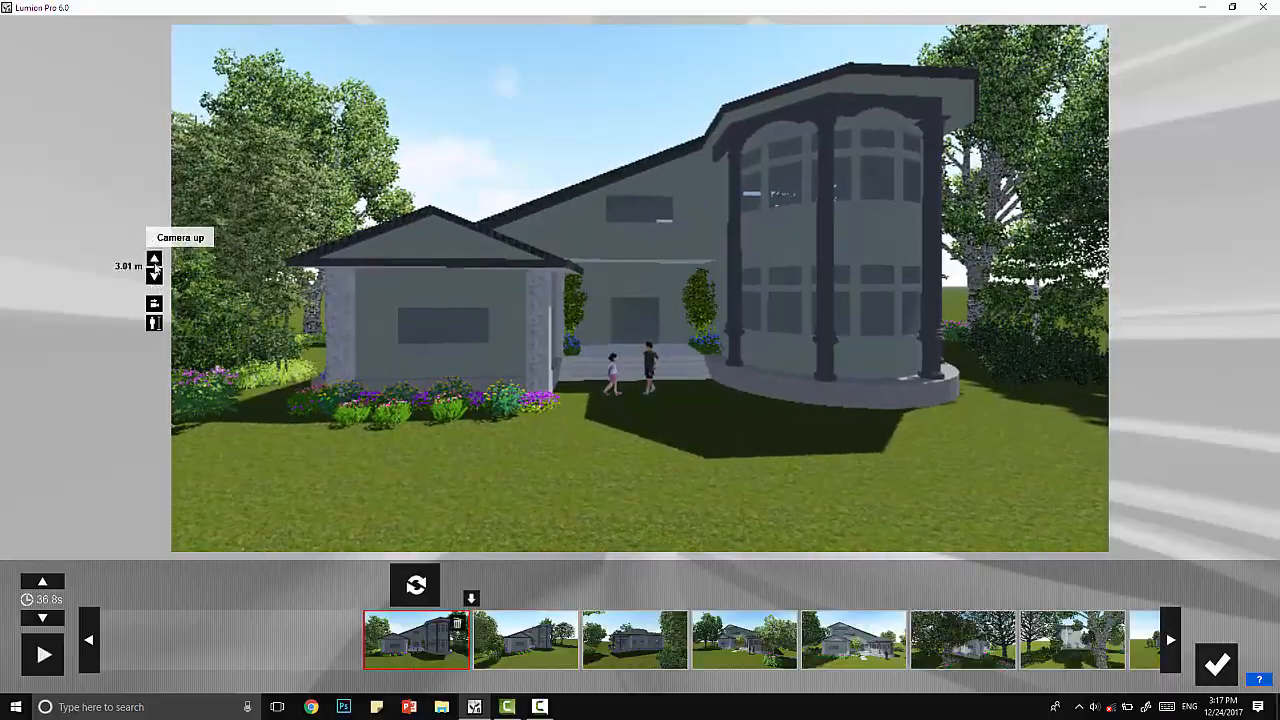
left_click(416, 585)
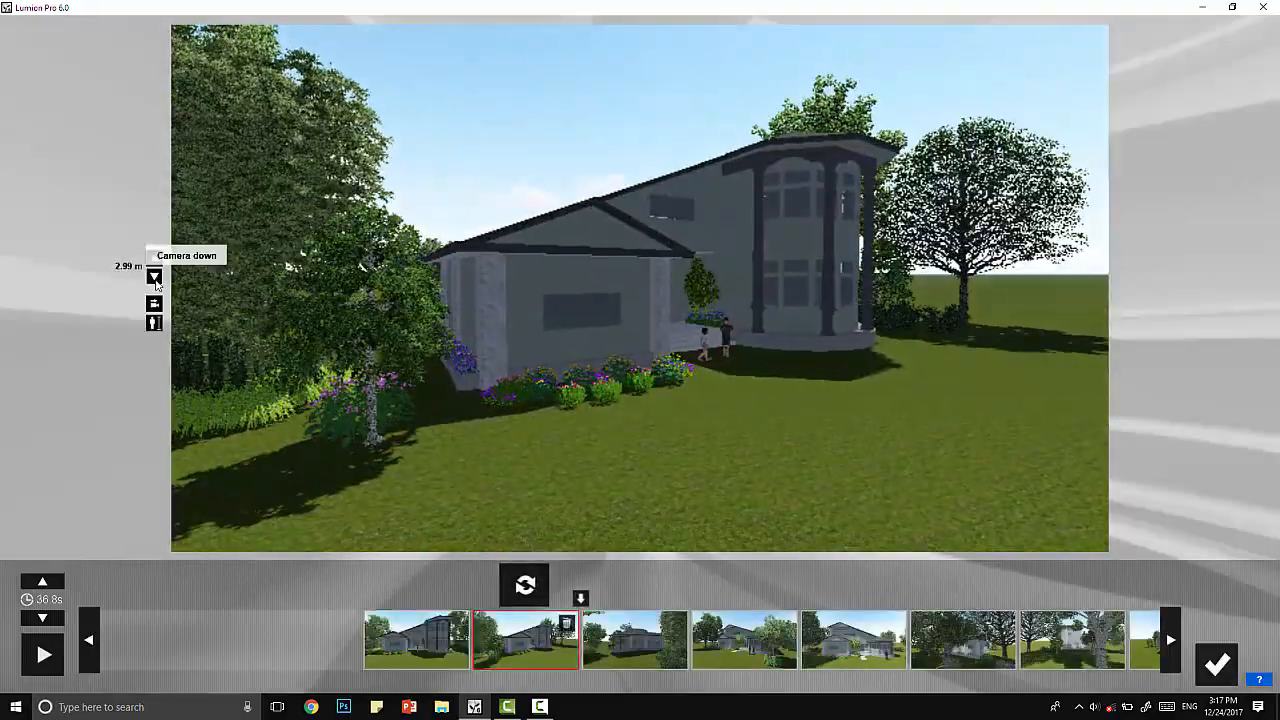
left_click(525, 585)
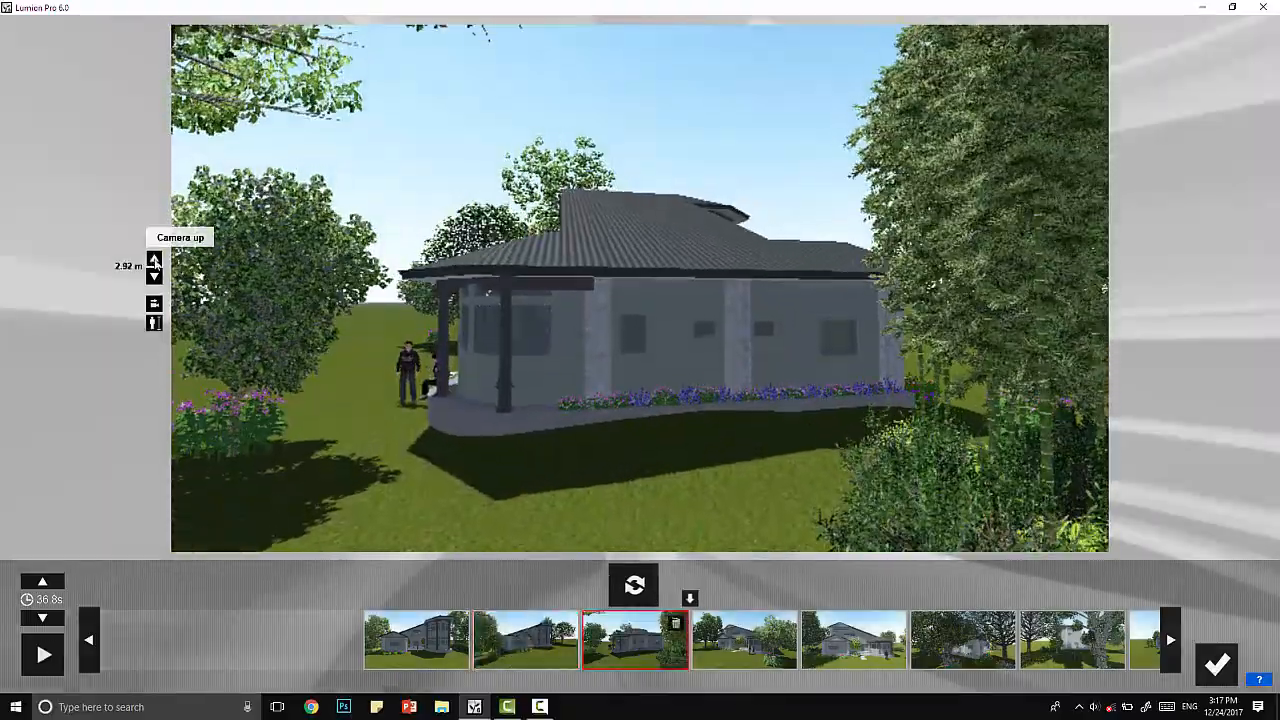
left_click(634, 585)
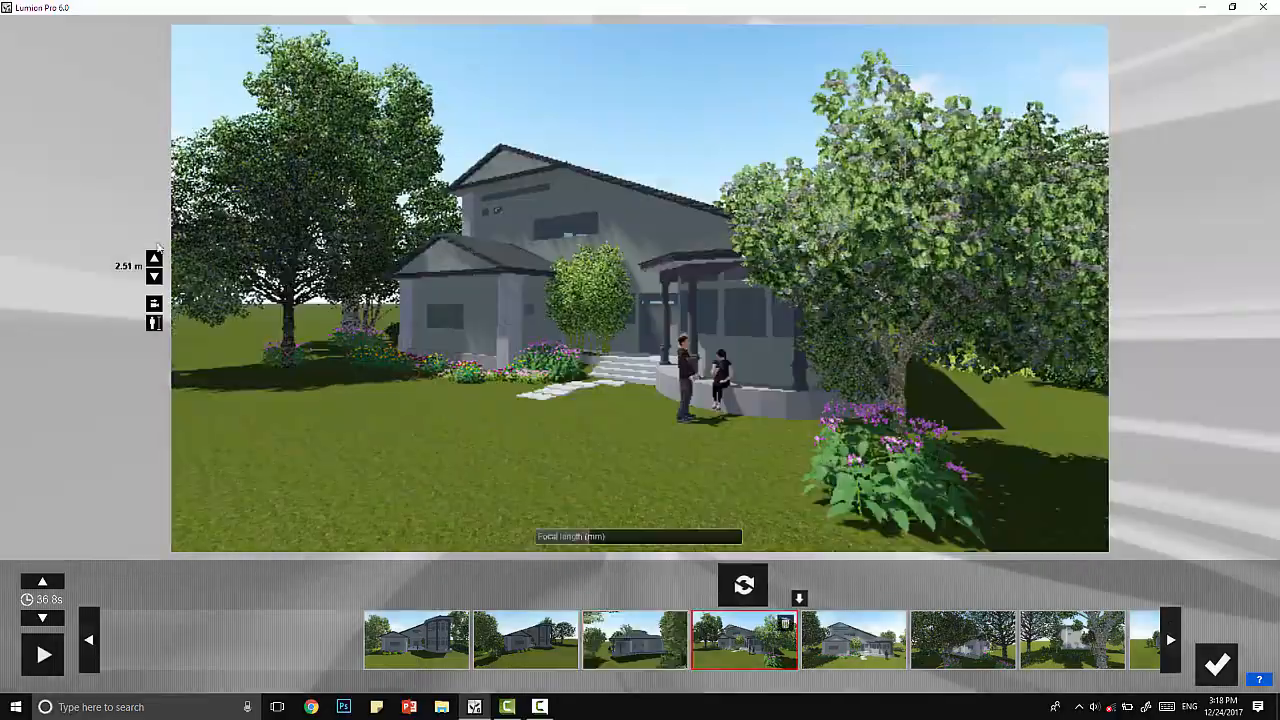
- Level the camera height of the fourth, fifth and sixth keyframes at about 3 m and update each one
left_click(154, 259)
left_click(744, 585)
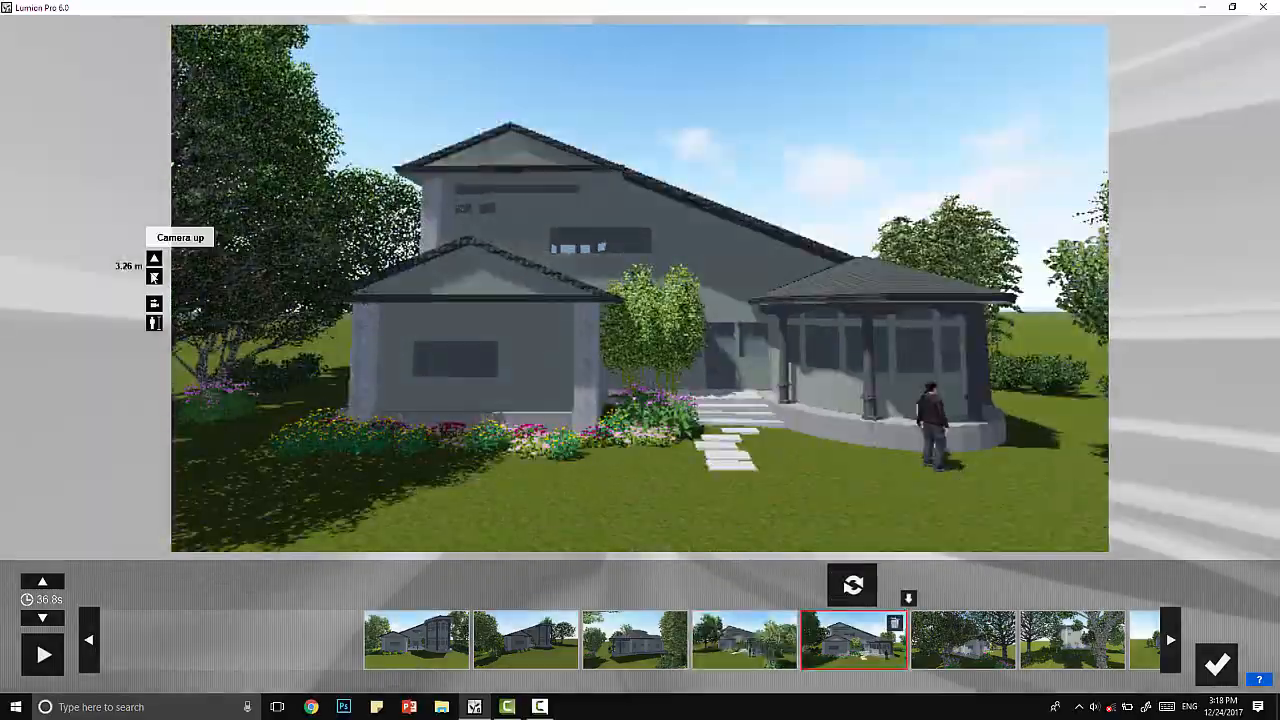
left_click(853, 585)
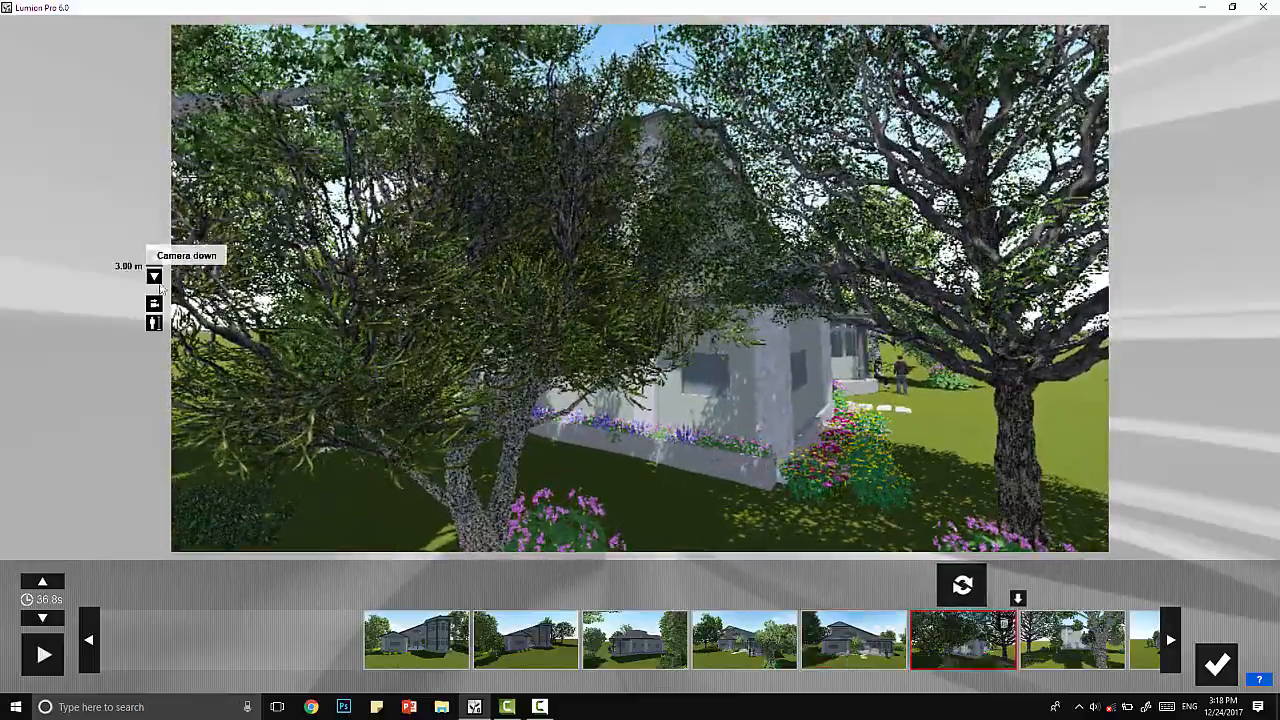
left_click(962, 585)
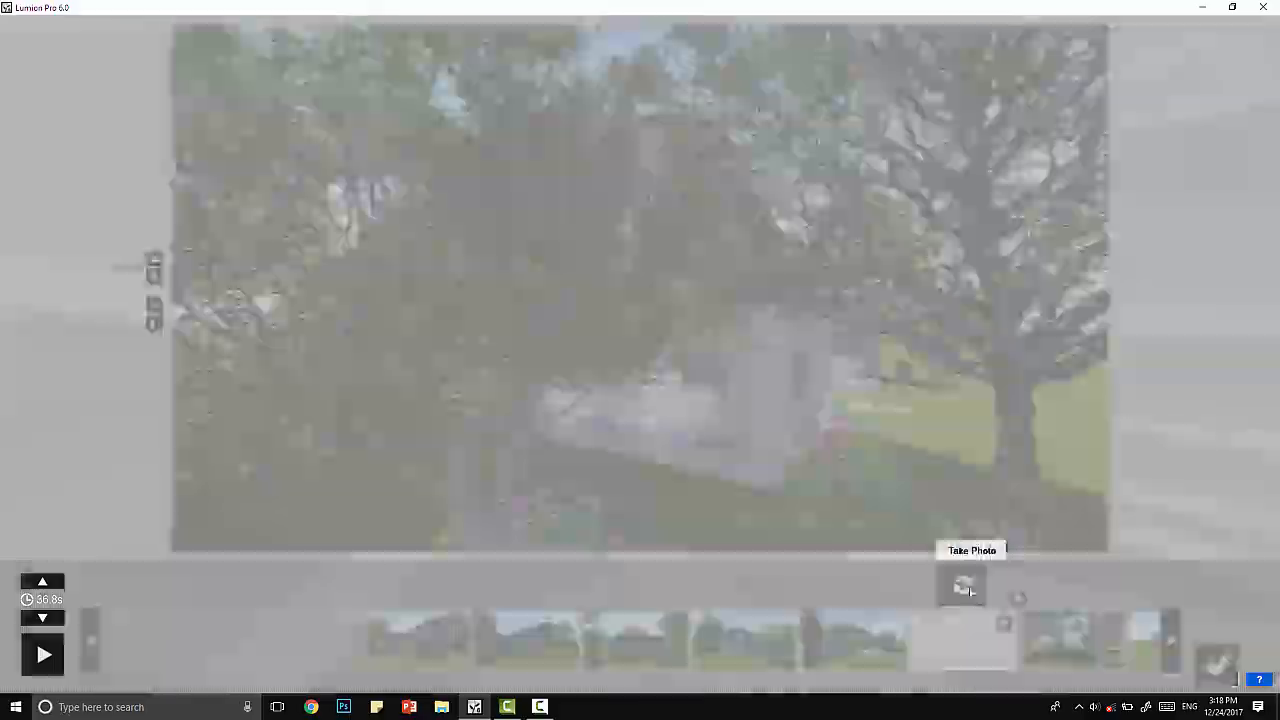
- Bring the camera height of the clip's remaining keyframes to about 3 m, update them and finish editing the clip
left_click(1171, 640)
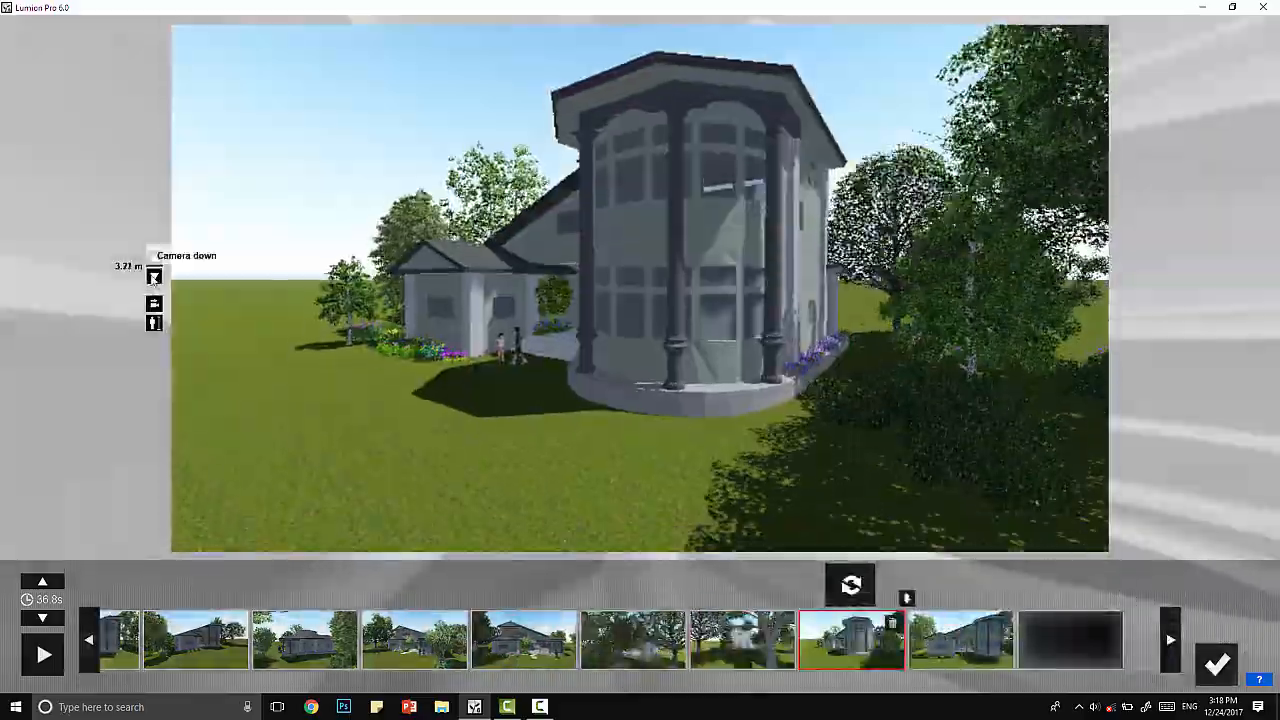
left_click(851, 585)
left_click(154, 276)
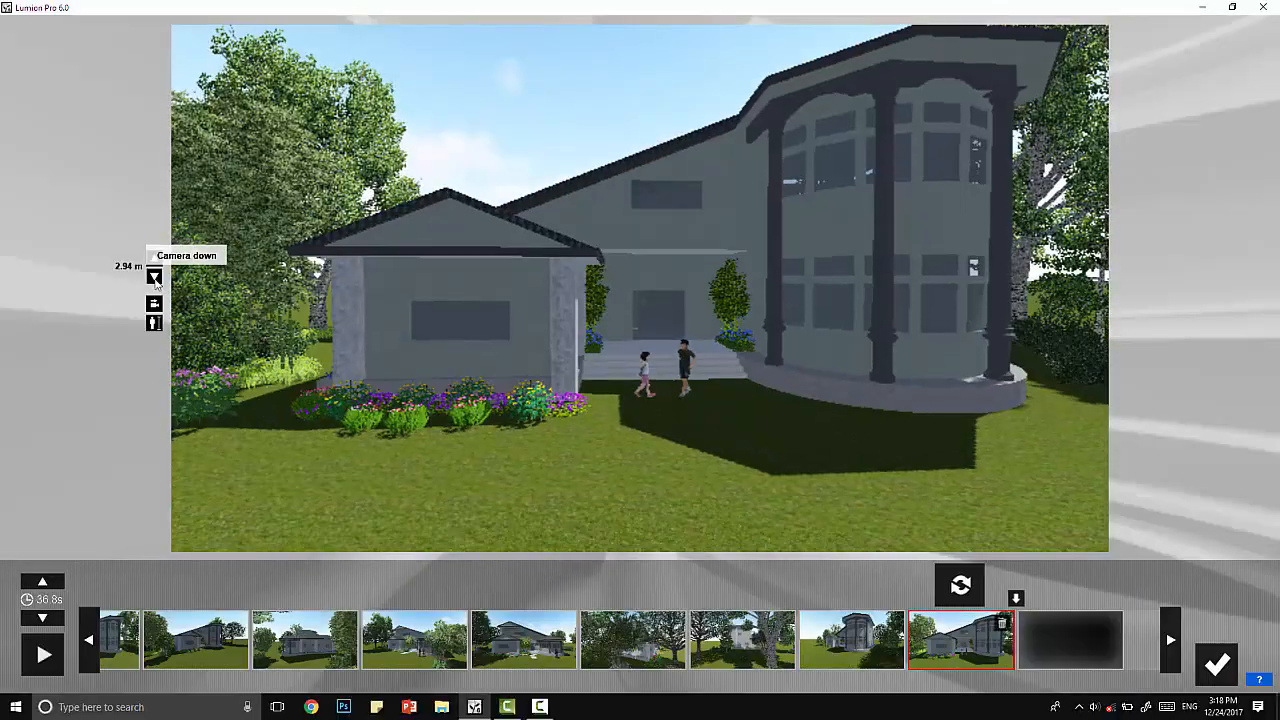
right_click_drag(277, 383, 273, 363)
mouse_move(498, 712)
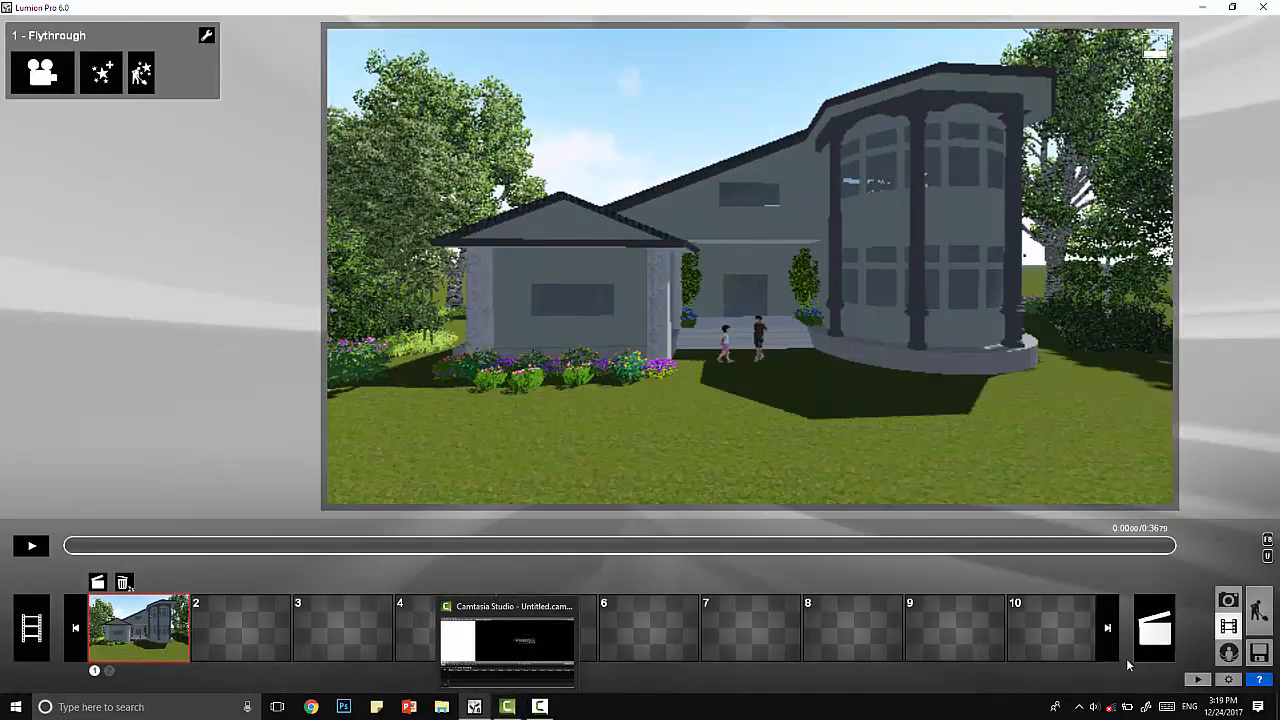
- Export the entire movie as an MP4 named VDO TESTING, using four-star output quality, 30 frames per second and 720p resolution
left_click(1155, 628)
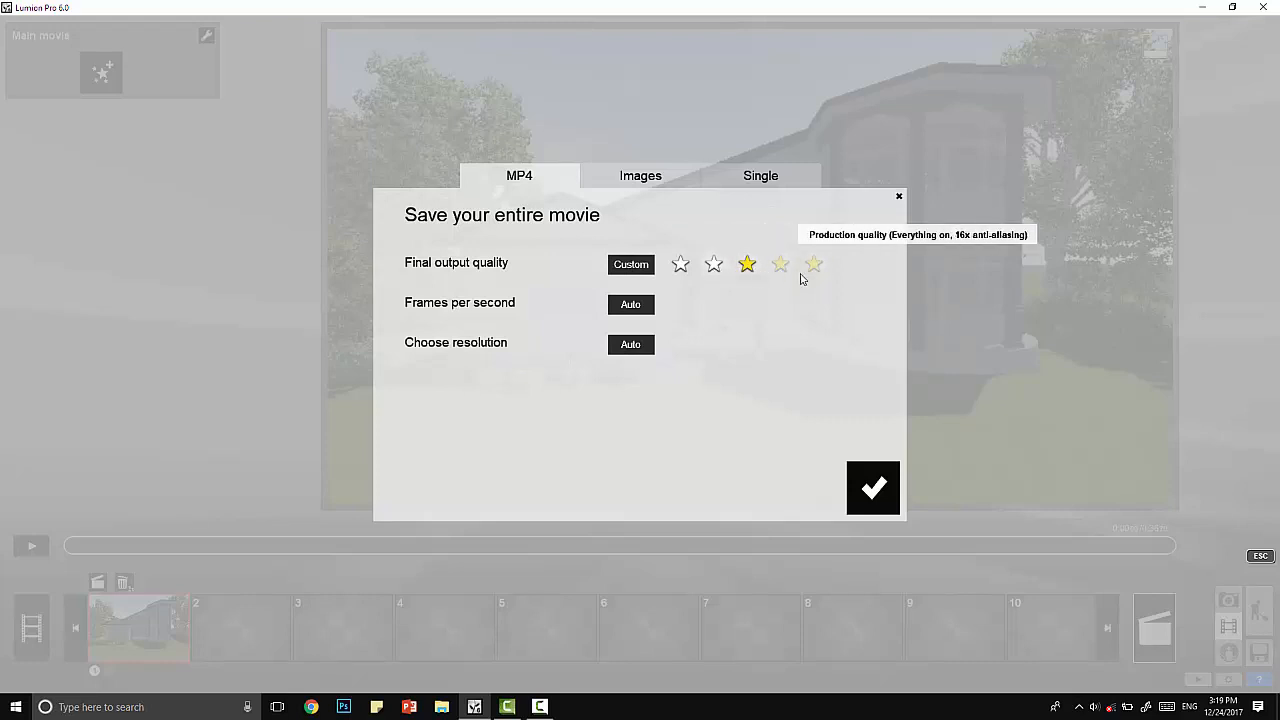
left_click(618, 305)
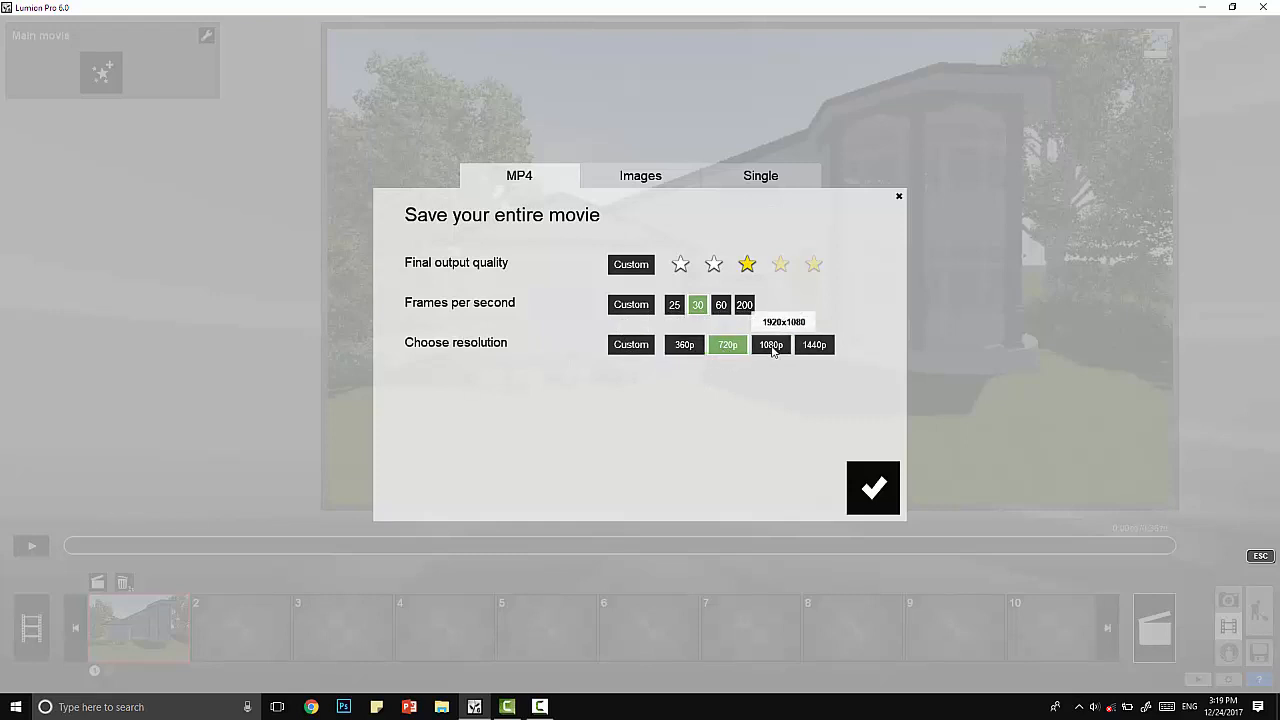
left_click(816, 266)
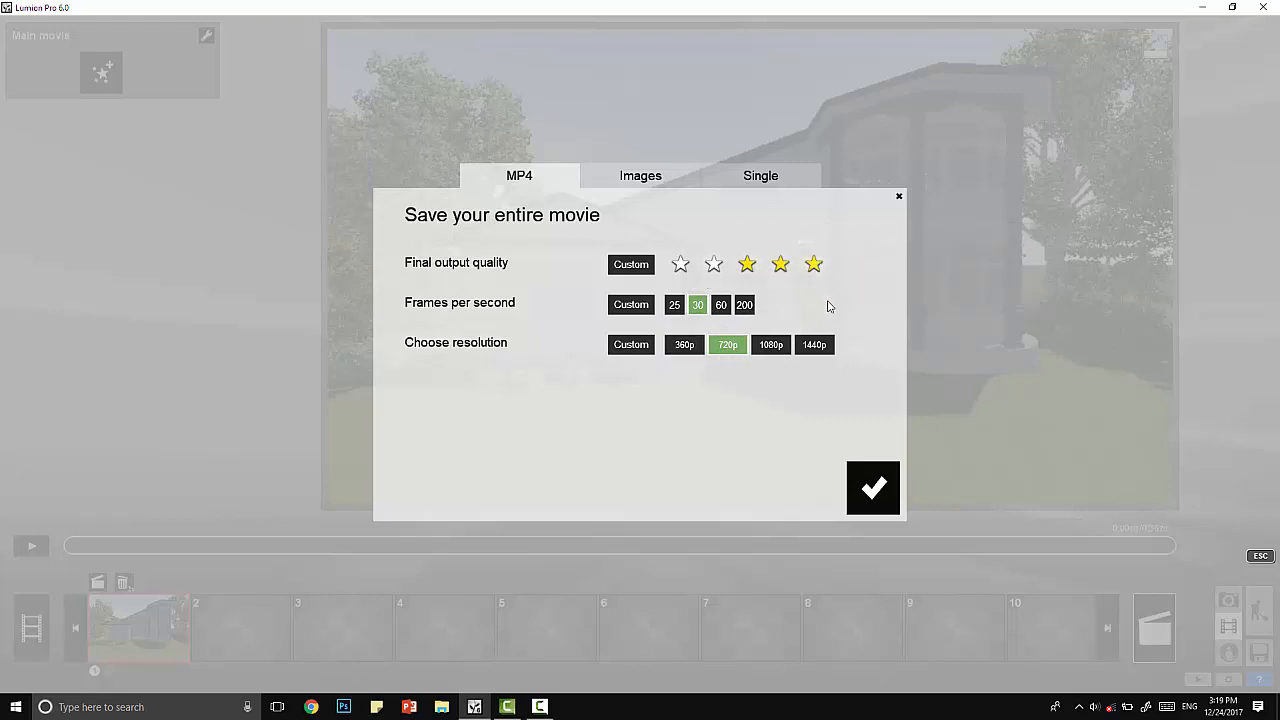
left_click(781, 267)
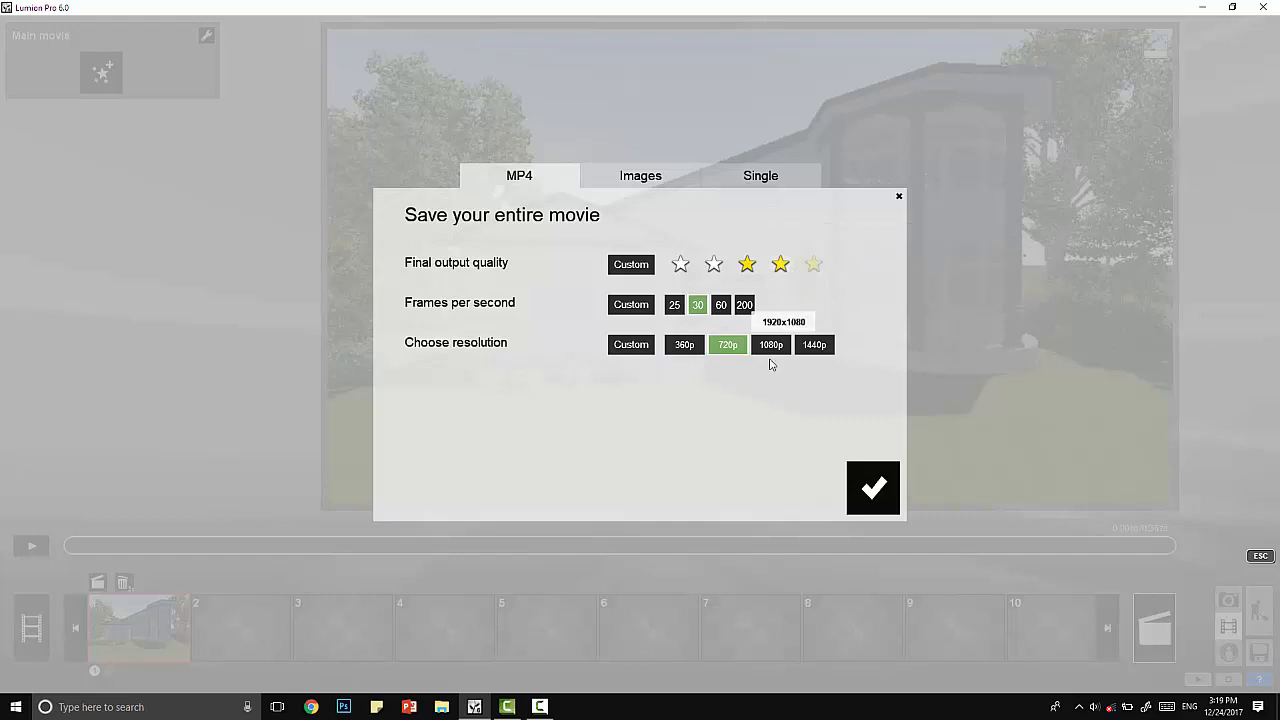
left_click(862, 507)
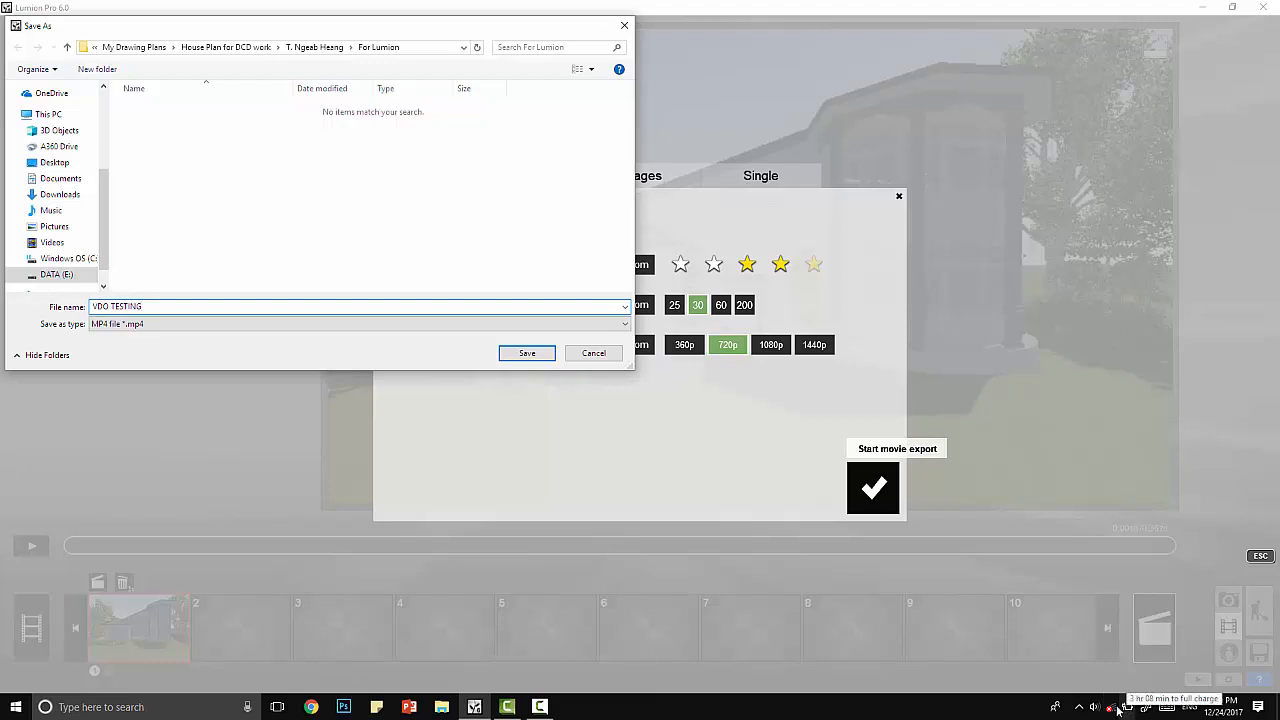
left_click(540, 707)
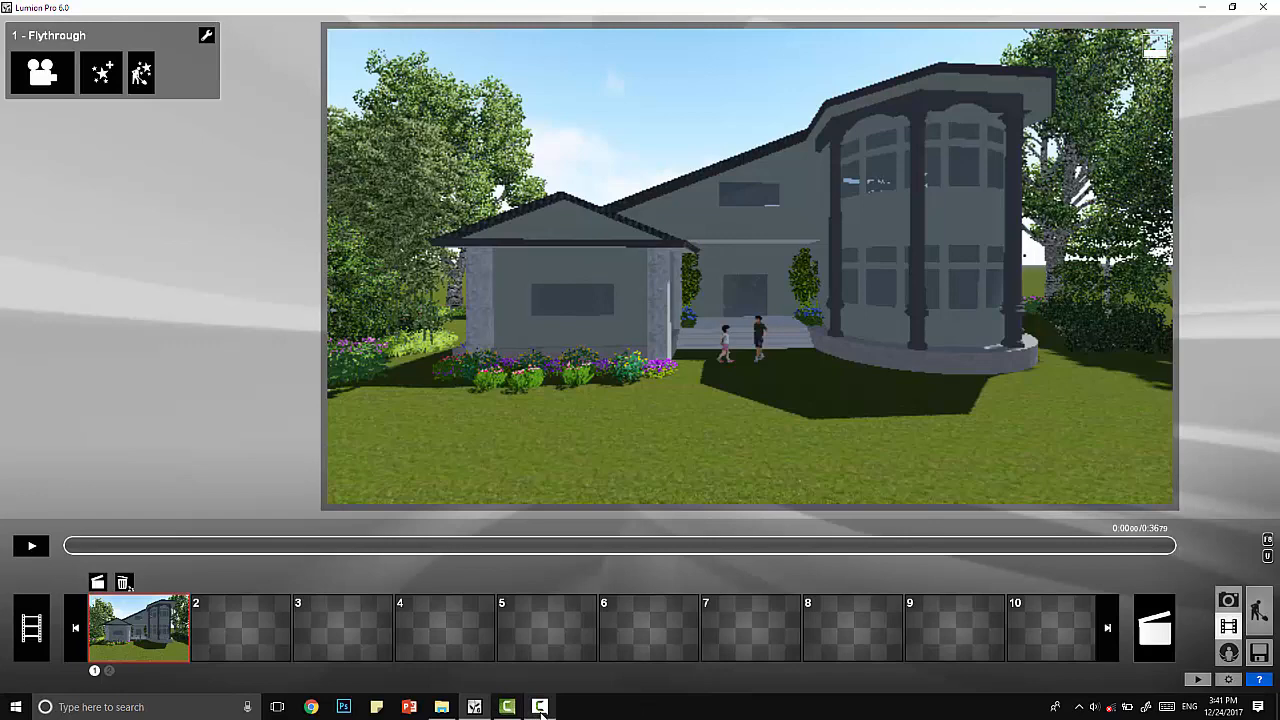
left_click(540, 707)
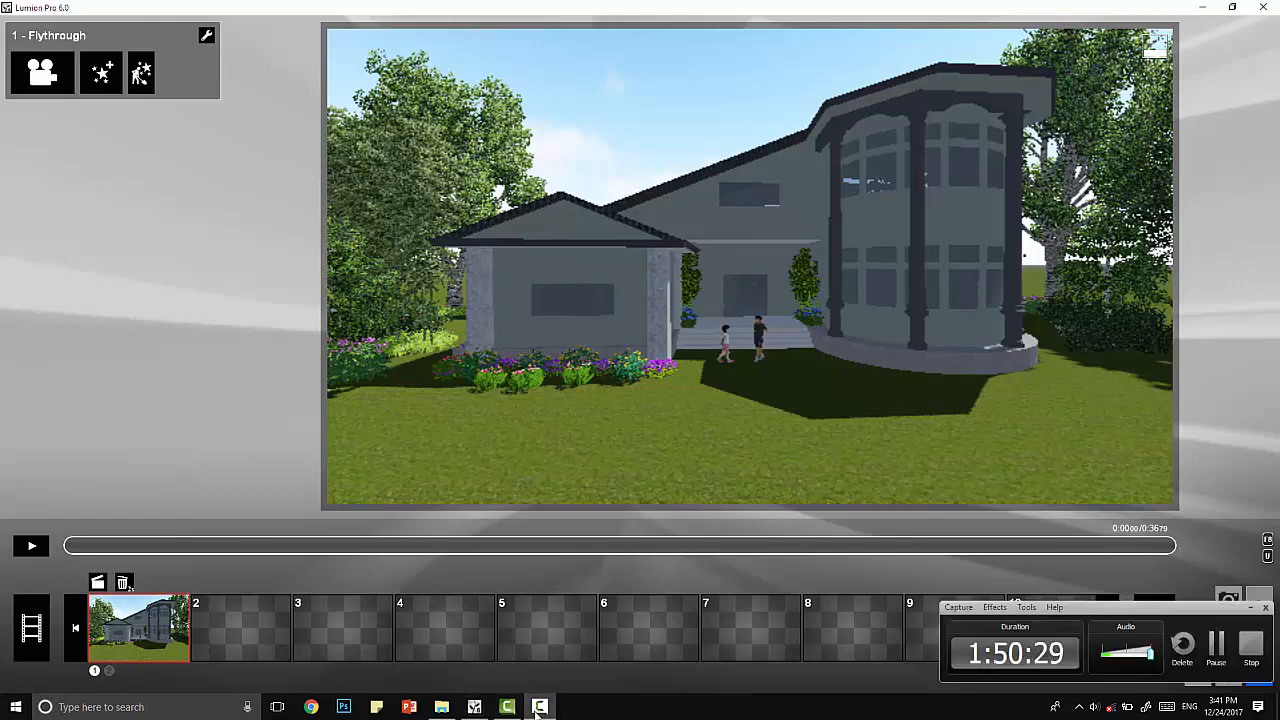
left_click(537, 707)
- Switch to File Explorer, play the exported VDO TESTING.mp4 in VLC, and close the player and put the folder window away
left_click(441, 707)
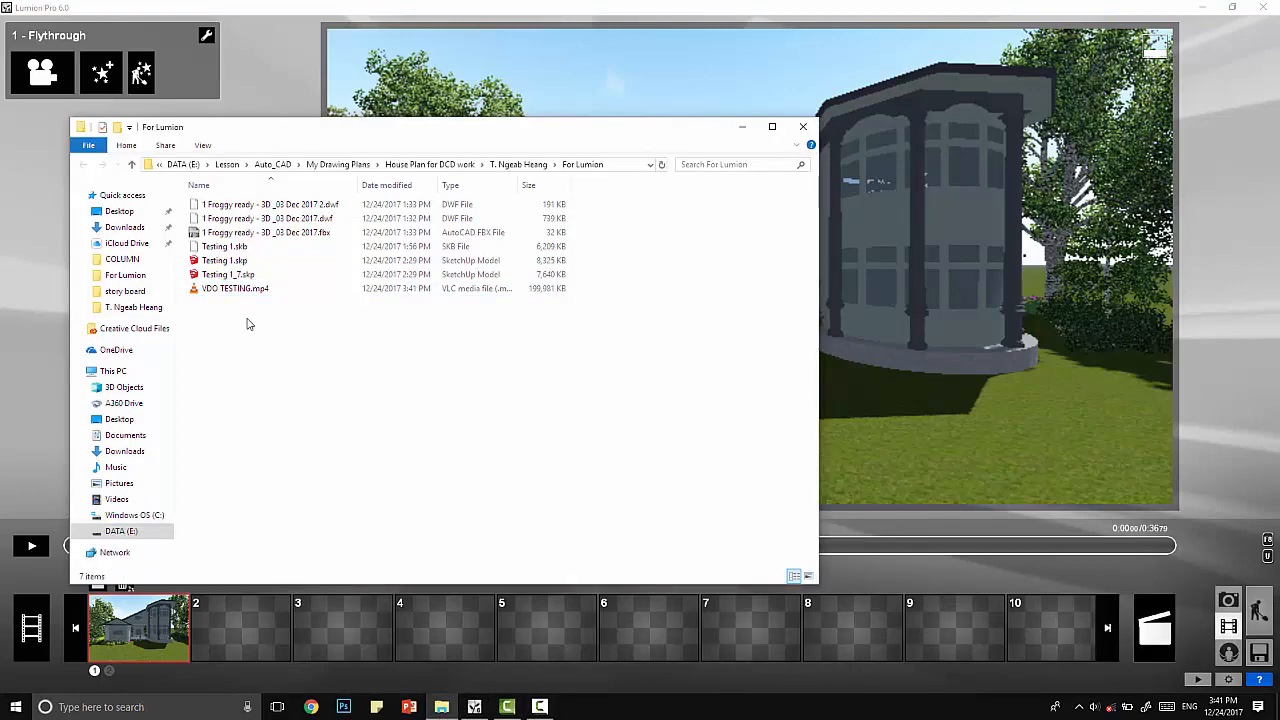
left_click(232, 289)
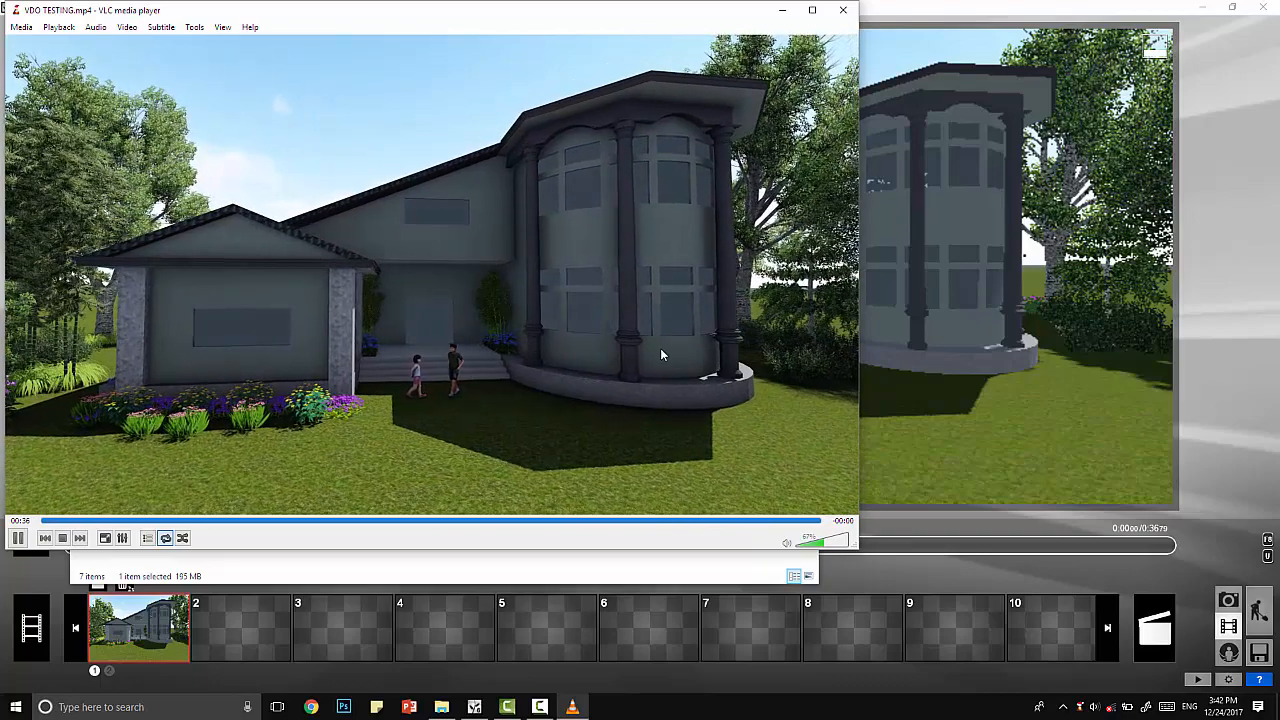
key("space")
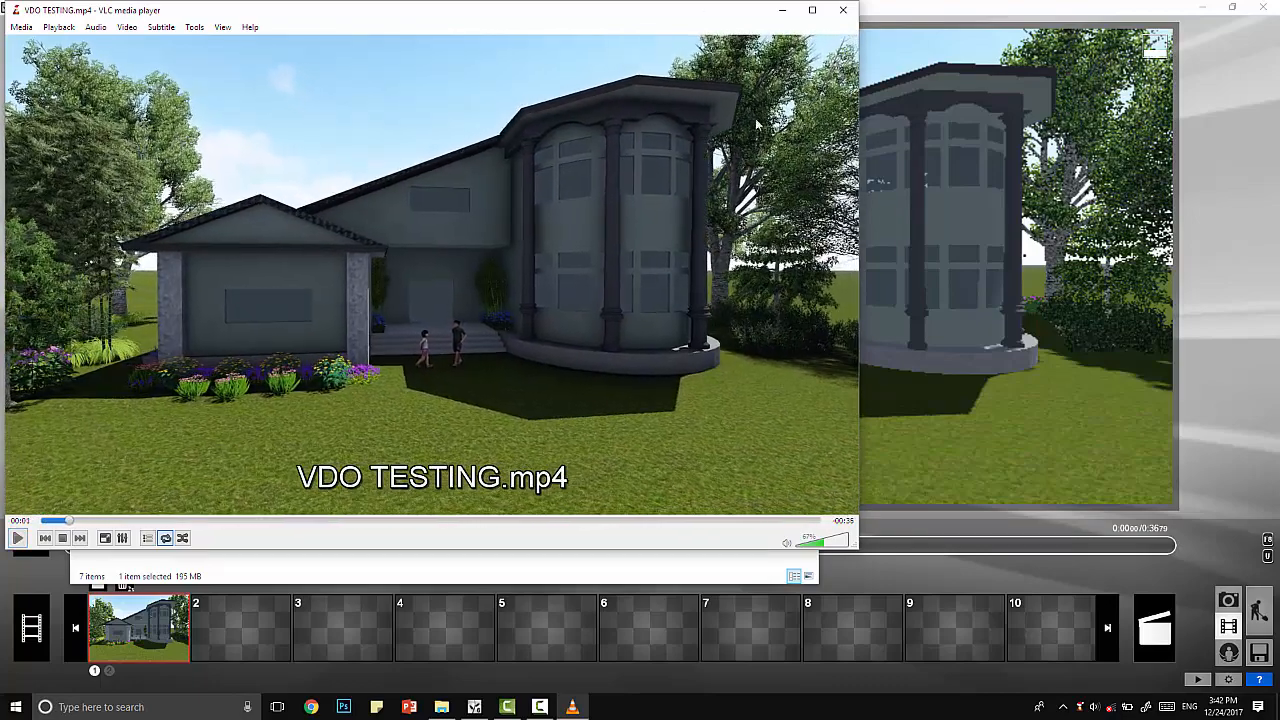
left_click(843, 11)
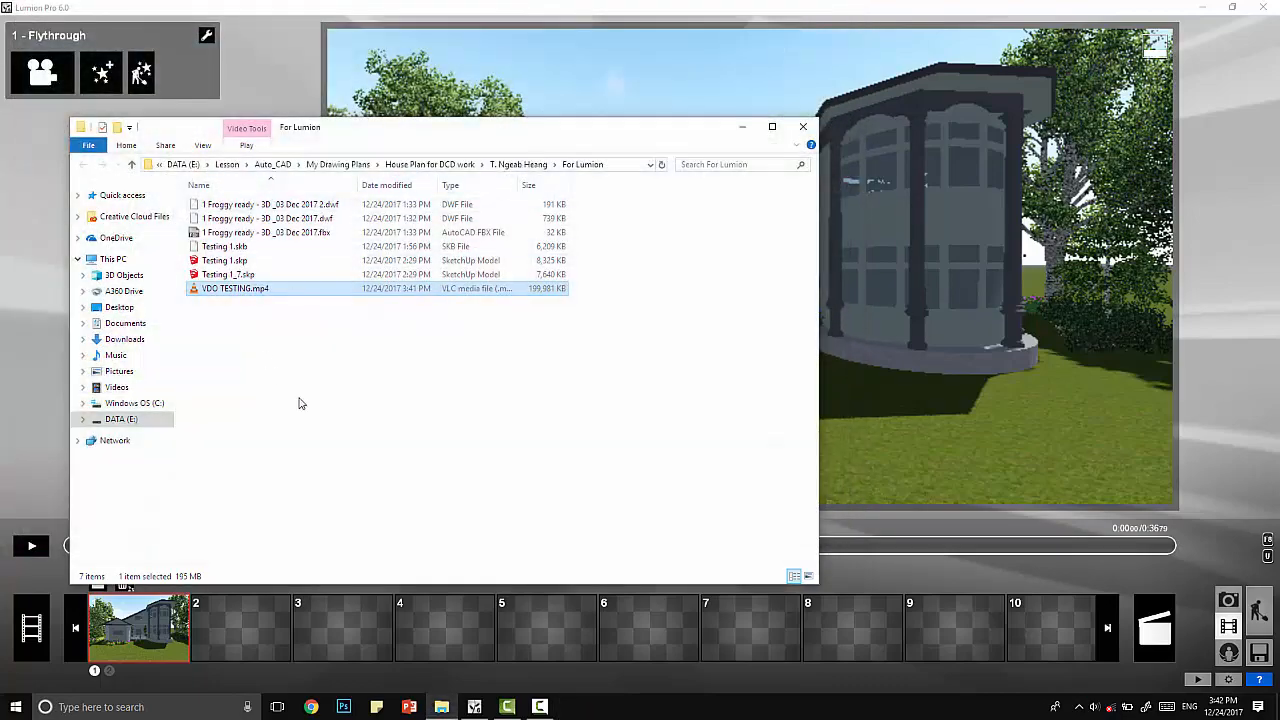
left_click(467, 358)
left_click(742, 128)
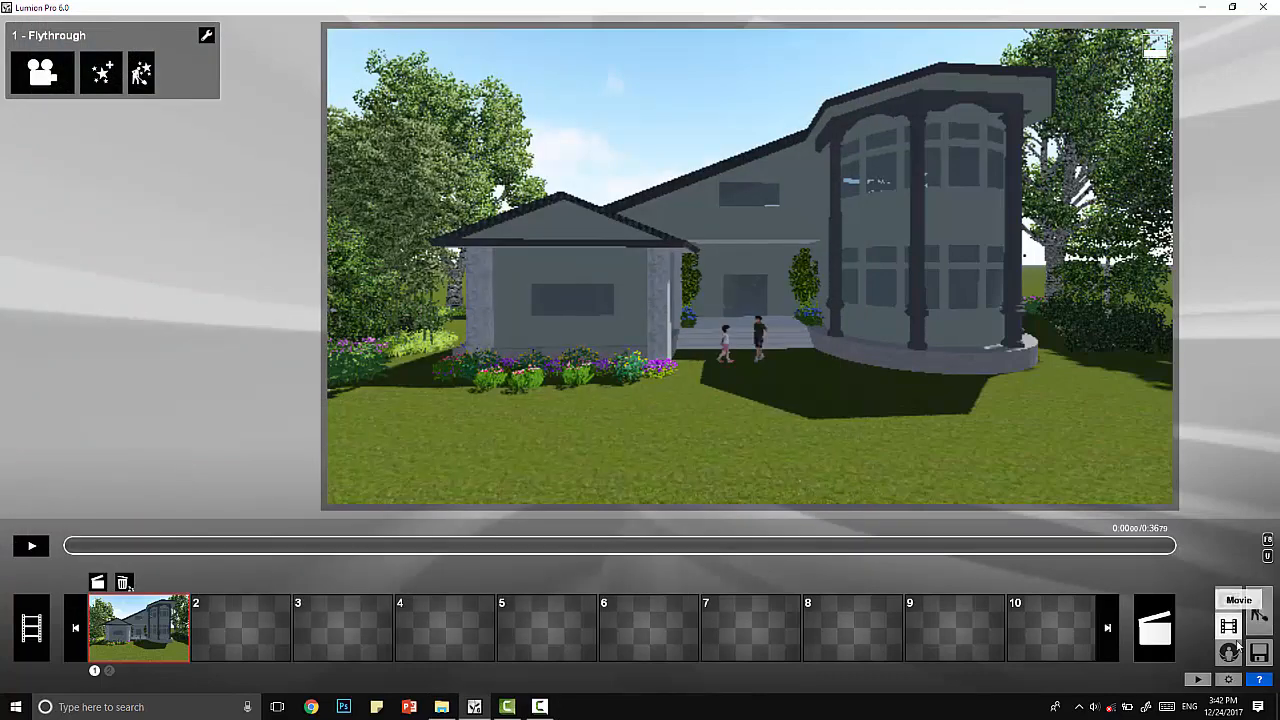
- Switch to Photo mode and browse the saved camera views to compare which one to render
left_click(1228, 600)
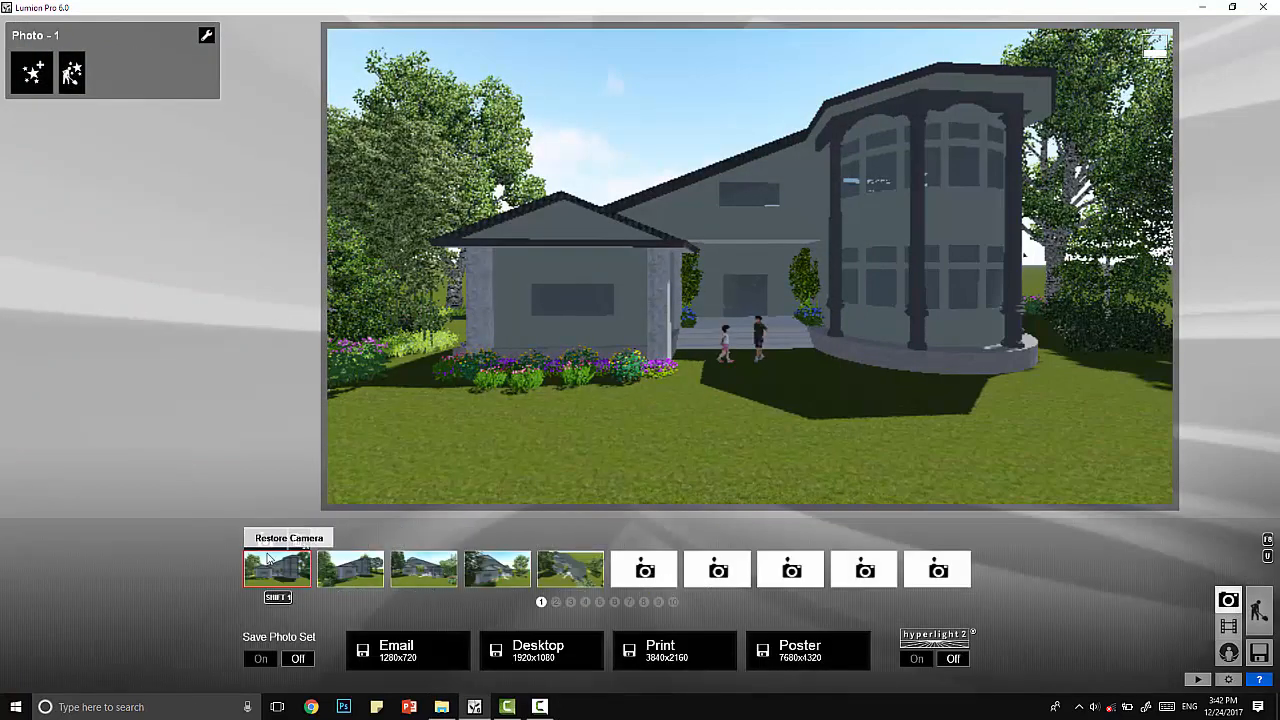
left_click(423, 568)
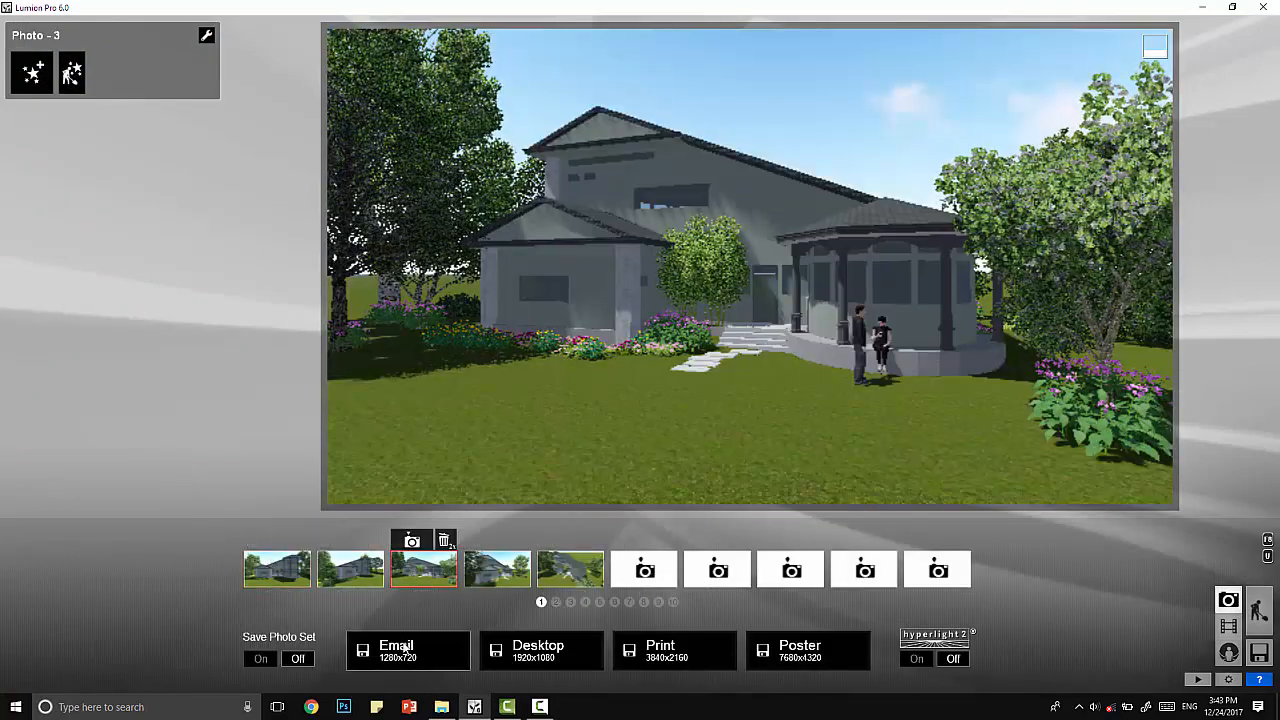
left_click(1228, 626)
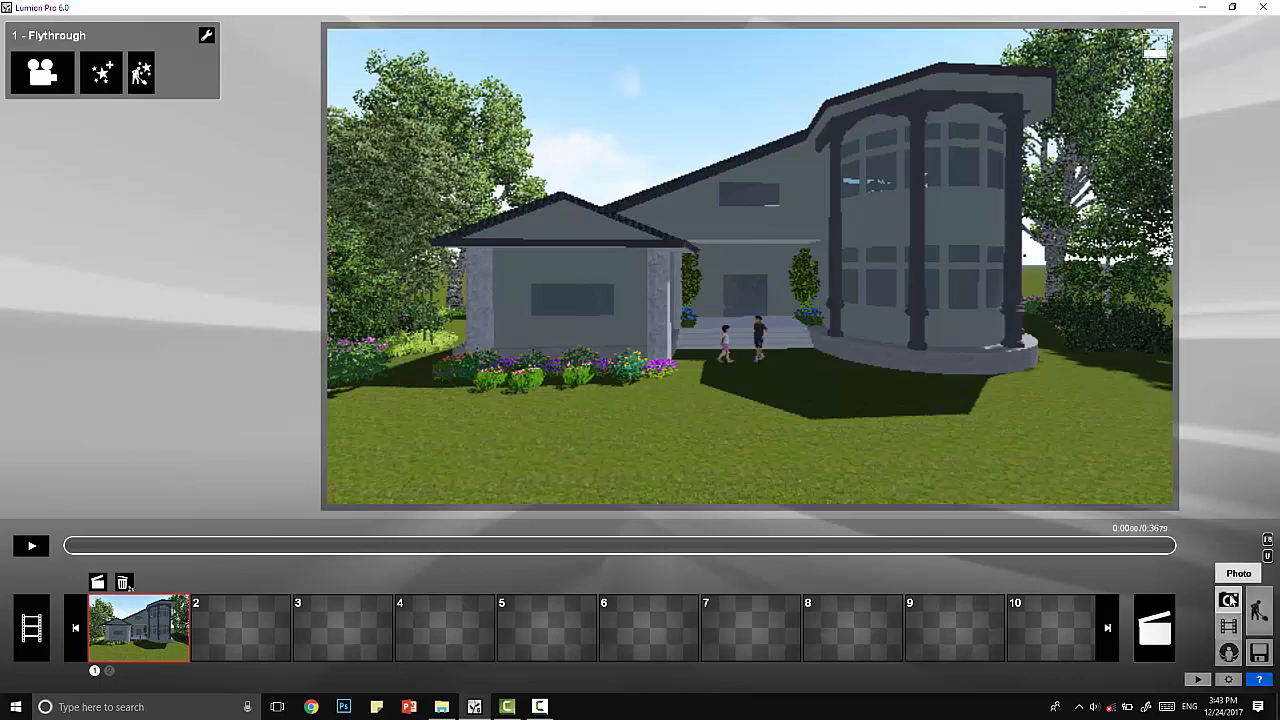
left_click(1228, 600)
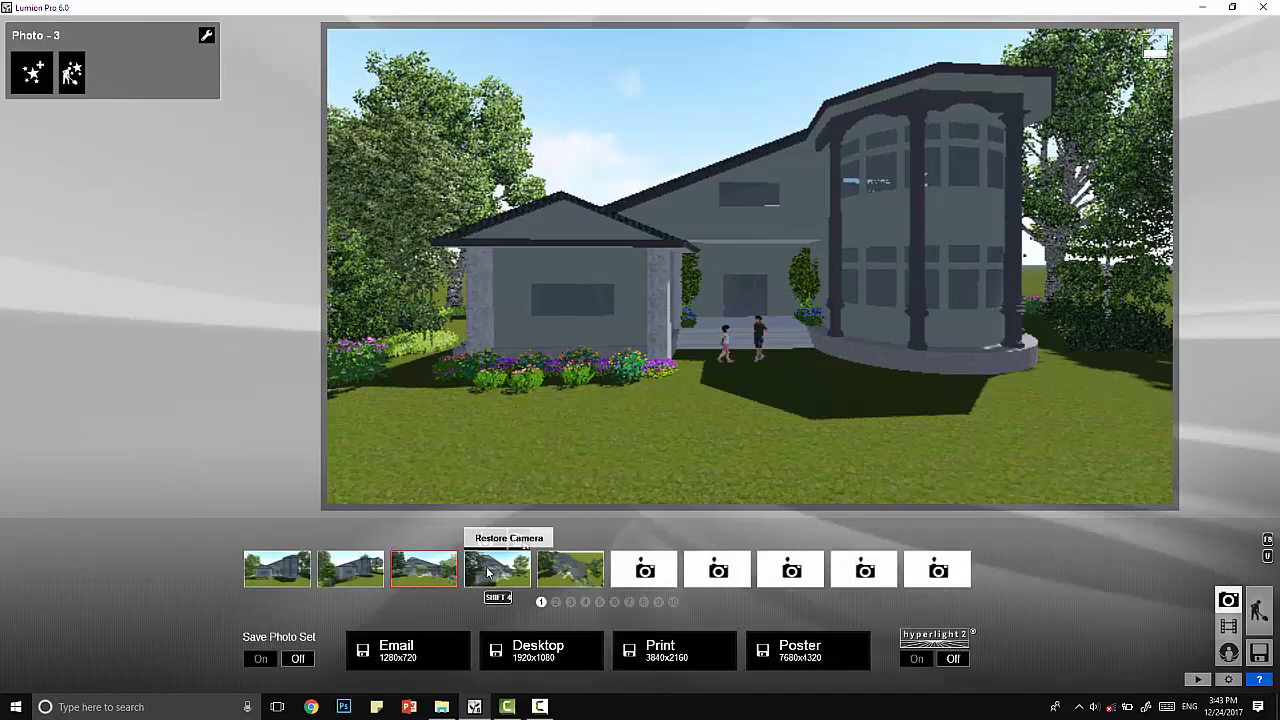
left_click(495, 568)
left_click(571, 577)
left_click(497, 572)
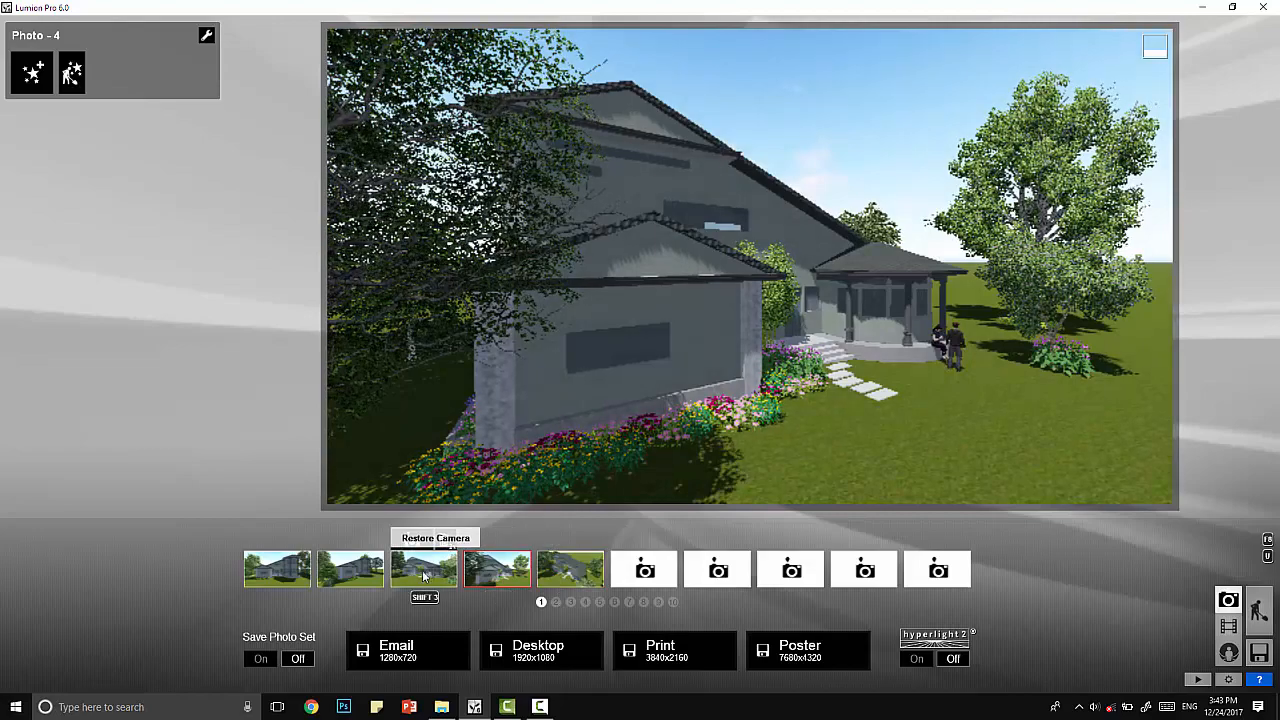
left_click(403, 577)
left_click(345, 570)
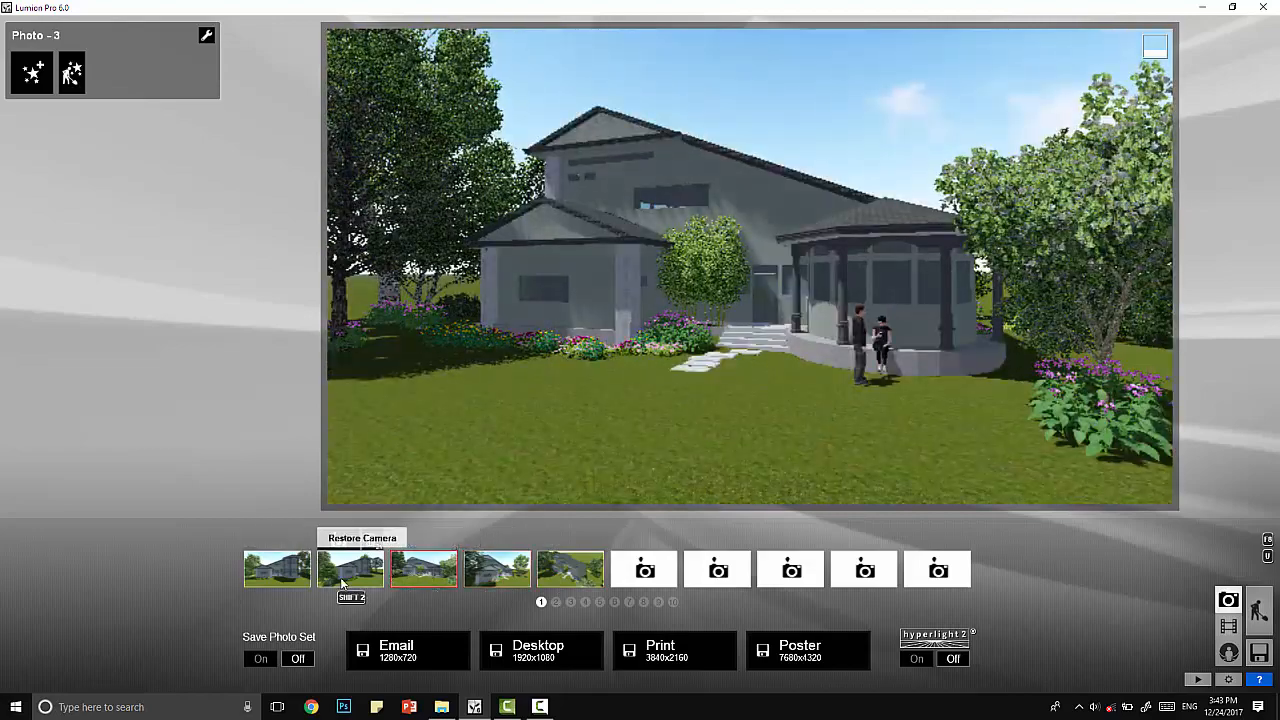
left_click(281, 575)
left_click(349, 572)
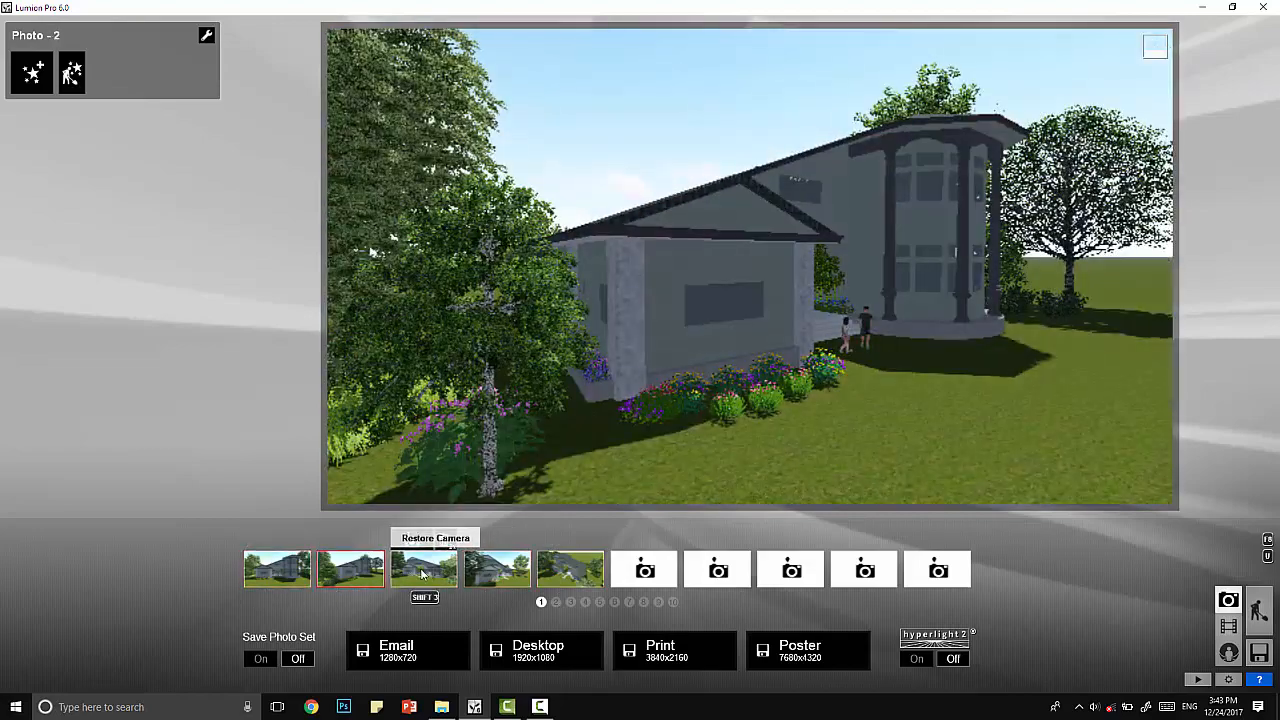
- Render the third saved photo view at the Email size of 1280x720 and save it as a JPG named 01
left_click(427, 573)
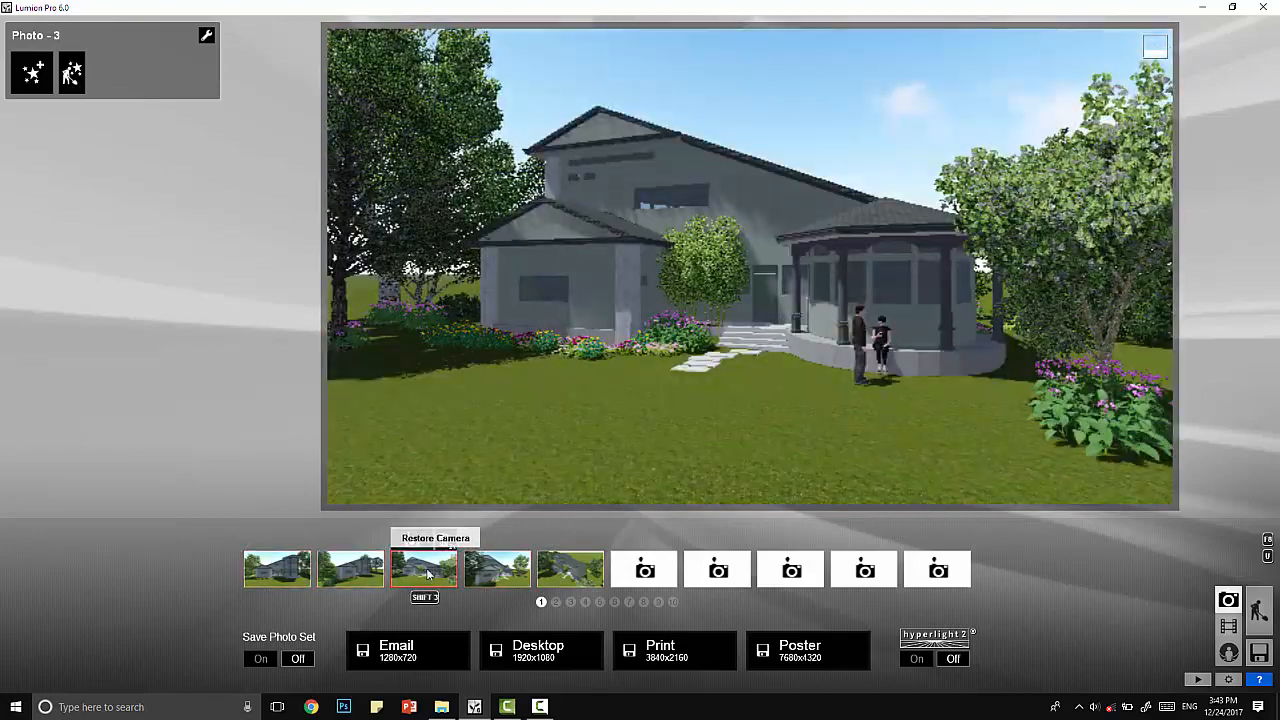
left_click(383, 655)
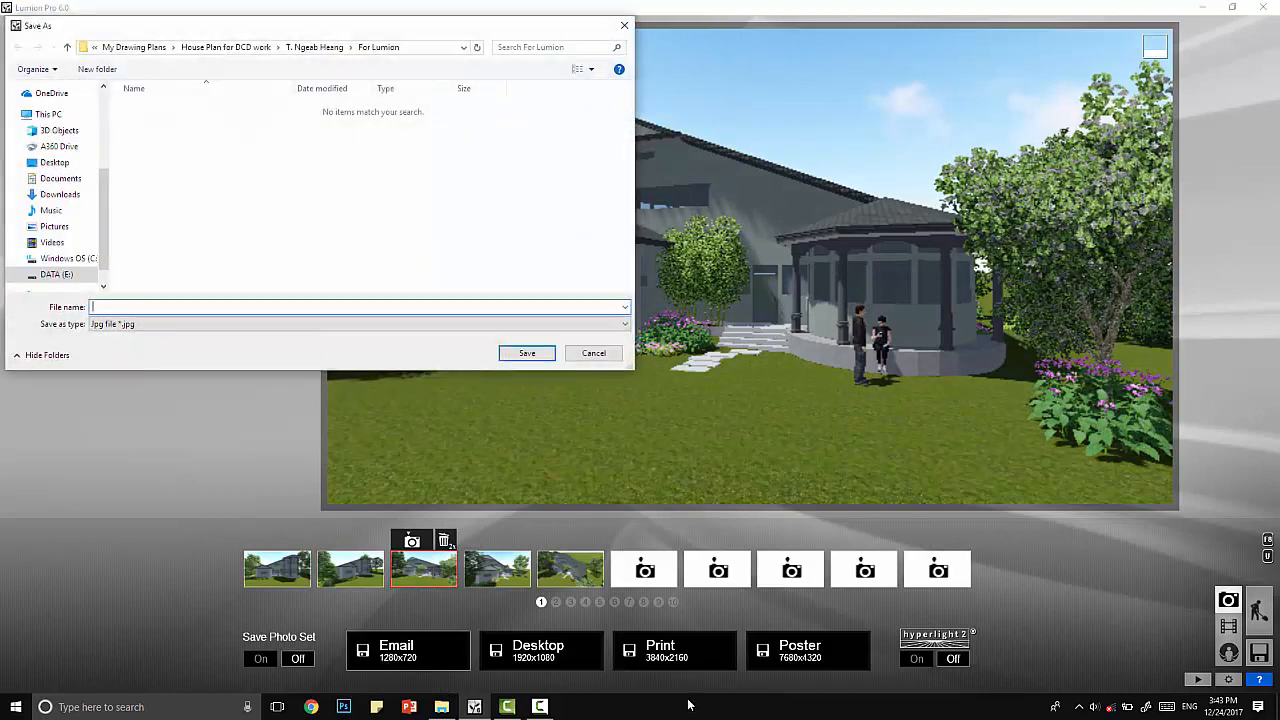
left_click(198, 324)
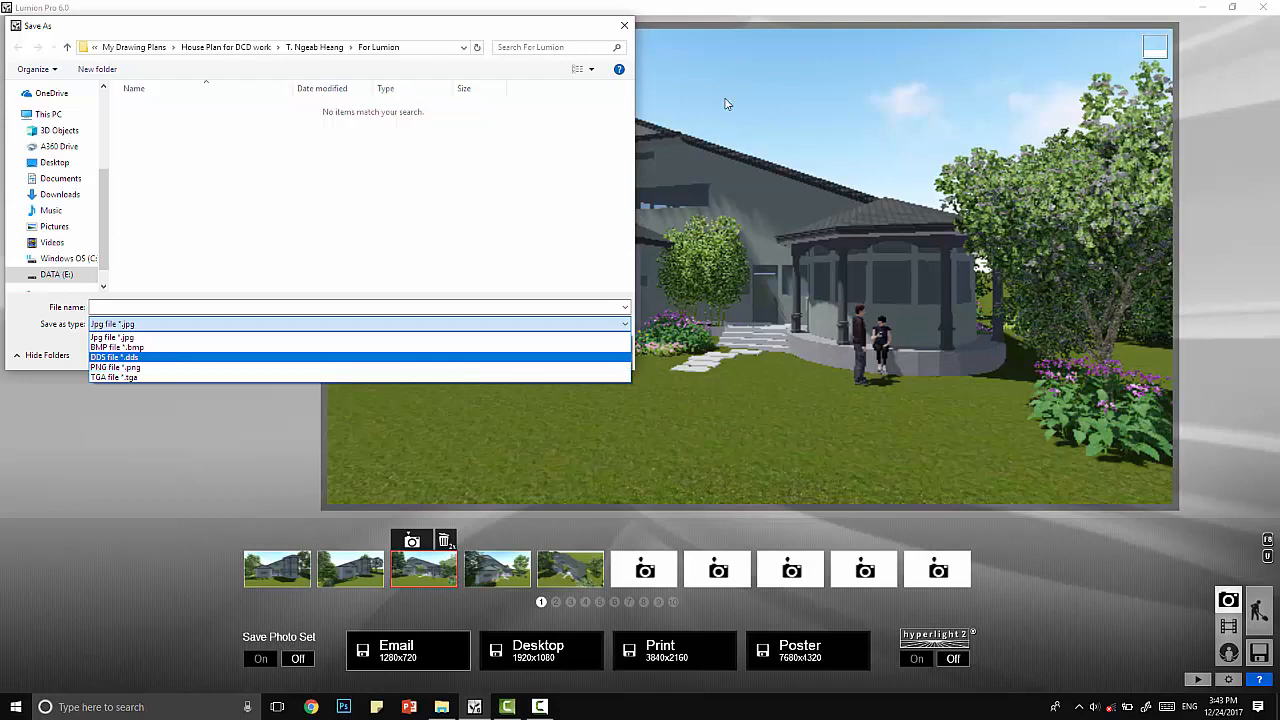
left_click(111, 313)
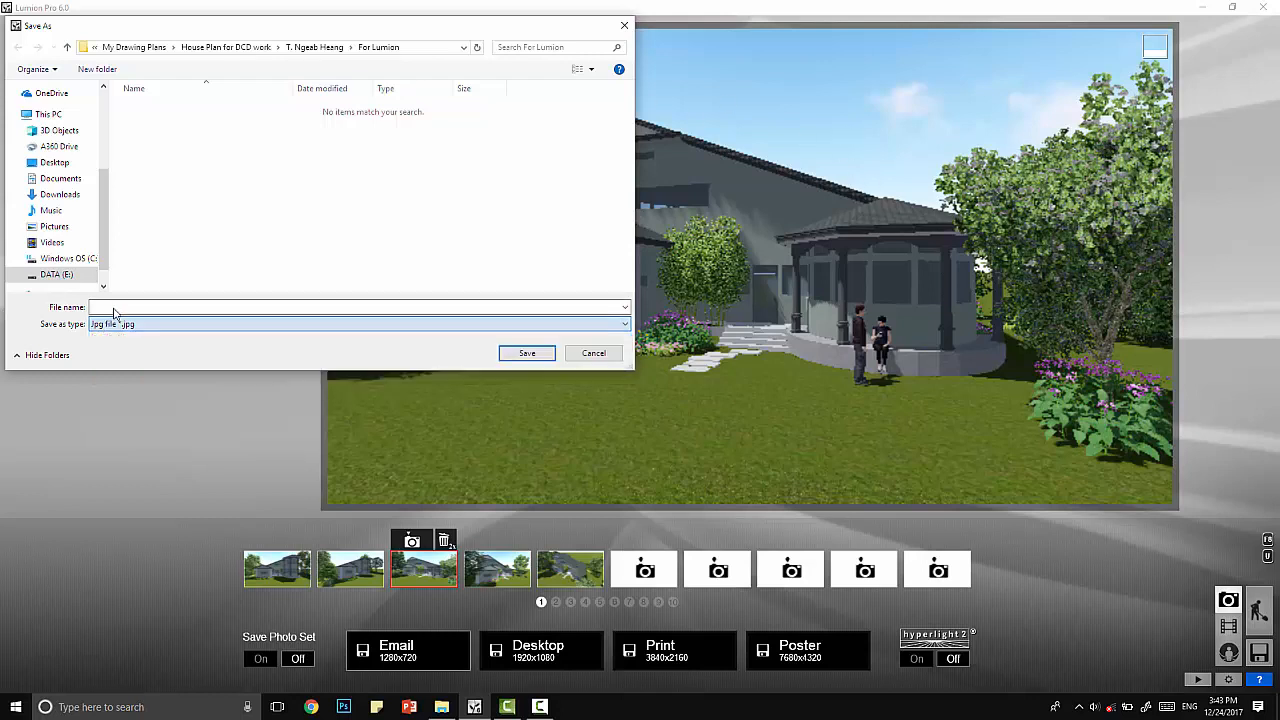
left_click(146, 305)
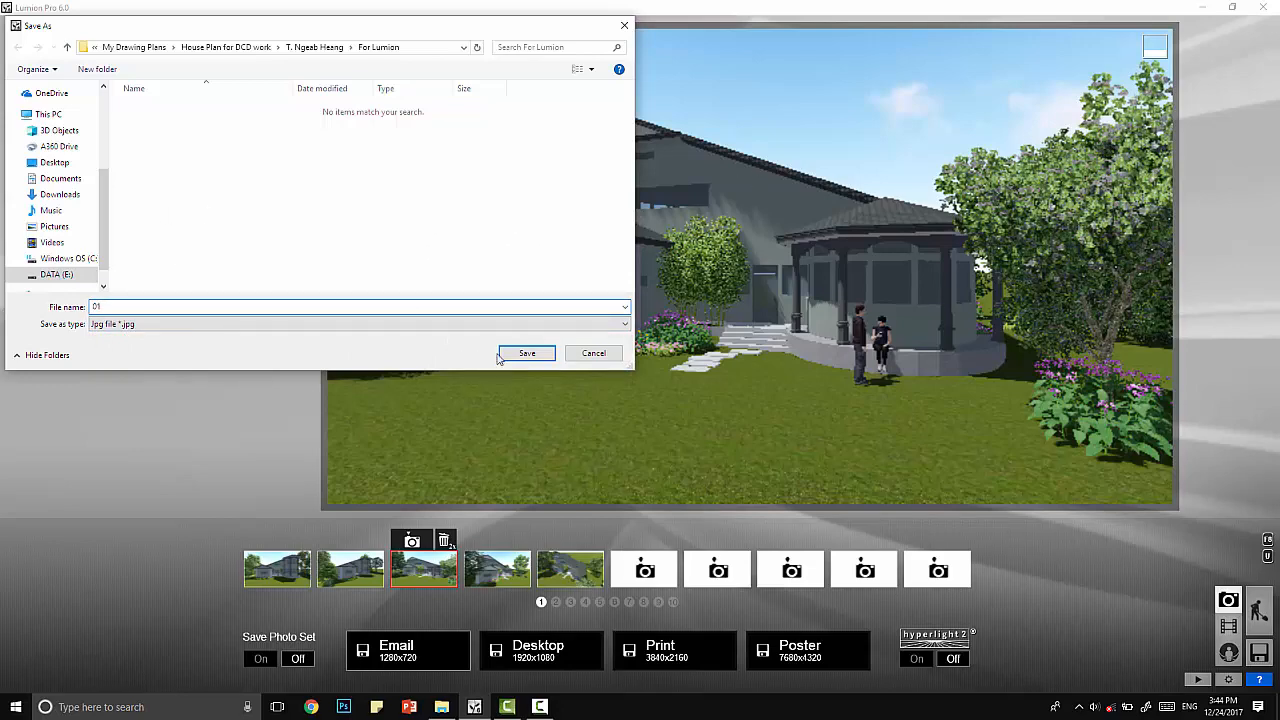
left_click(527, 354)
left_click(600, 377)
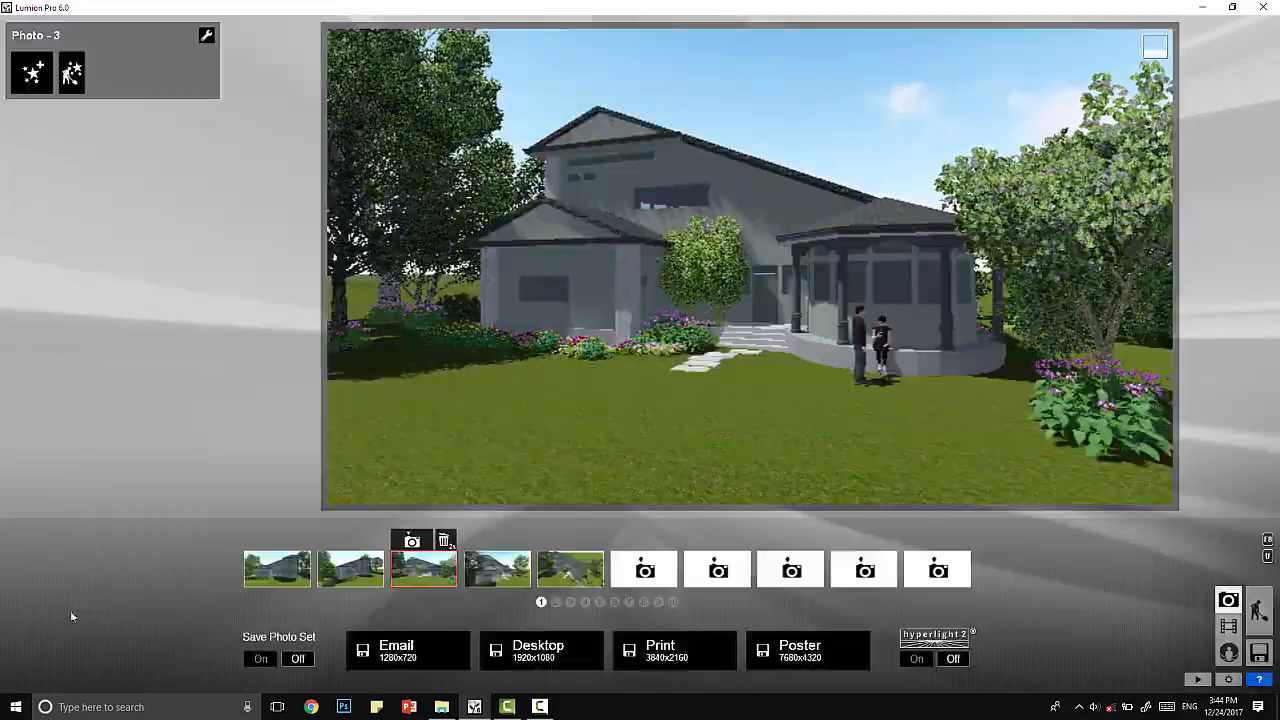
- Switch to File Explorer, open the rendered 01.jpg to inspect it, and close the viewer and put the folder window away
left_click(441, 706)
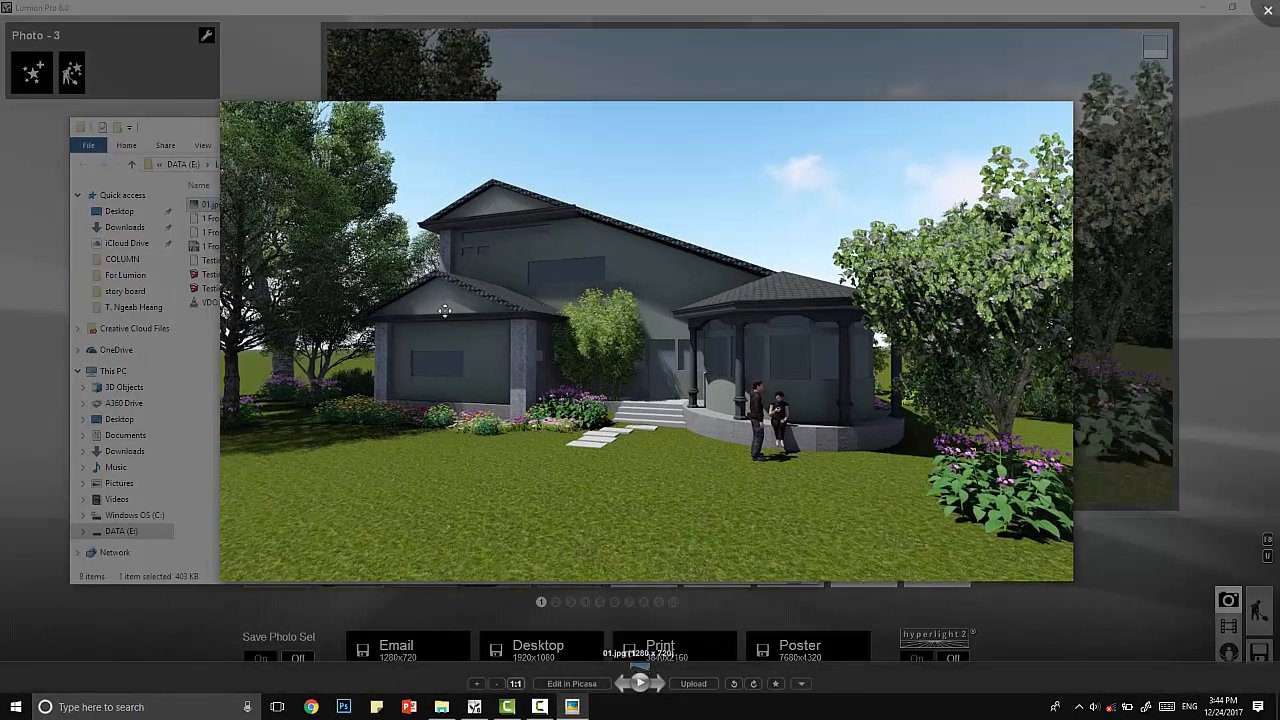
left_click_drag(683, 427, 707, 424)
right_click(506, 357)
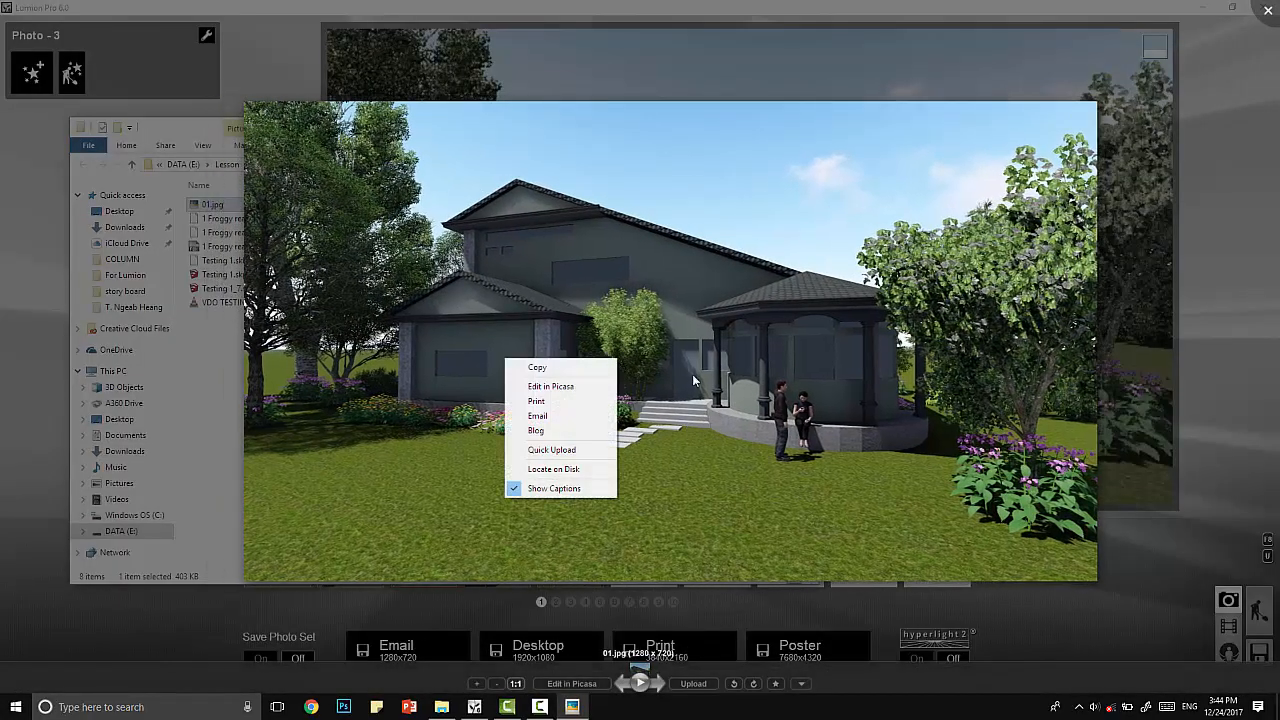
left_click(716, 378)
key("Escape")
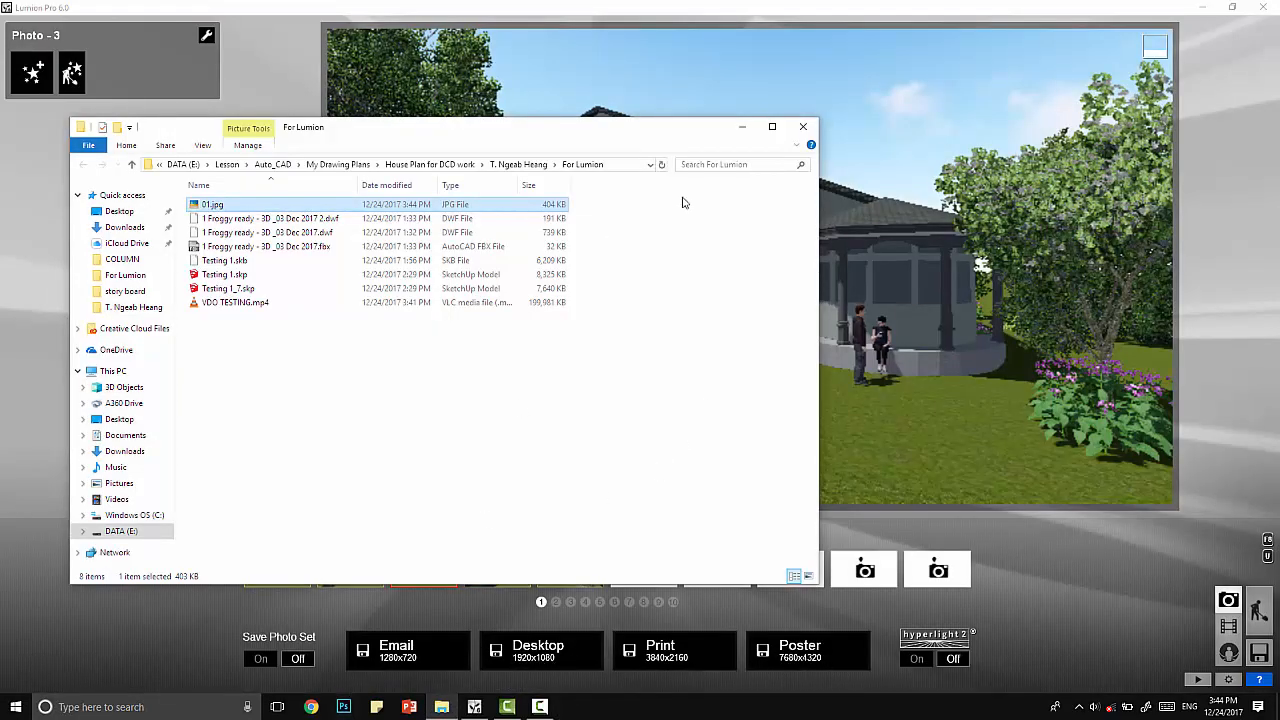
left_click(743, 128)
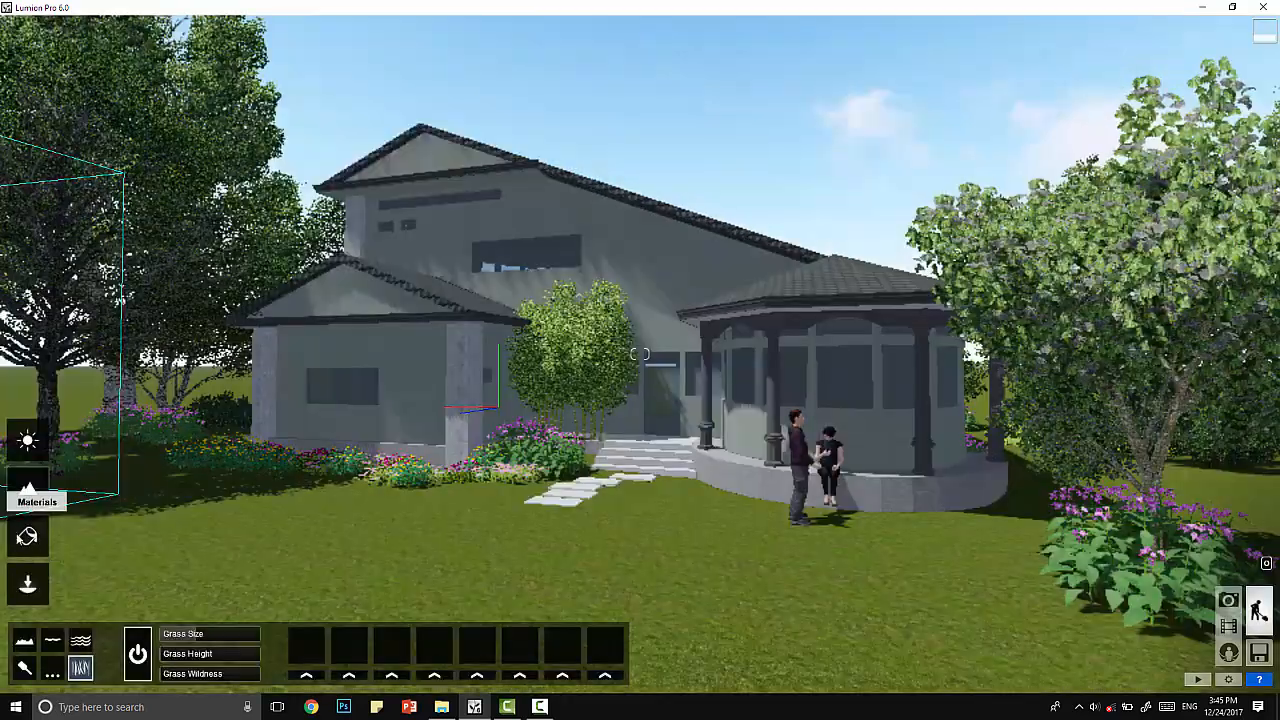
- Return to Build mode and choose a vending machine from the Indoor object library
left_click(1259, 610)
left_click(25, 668)
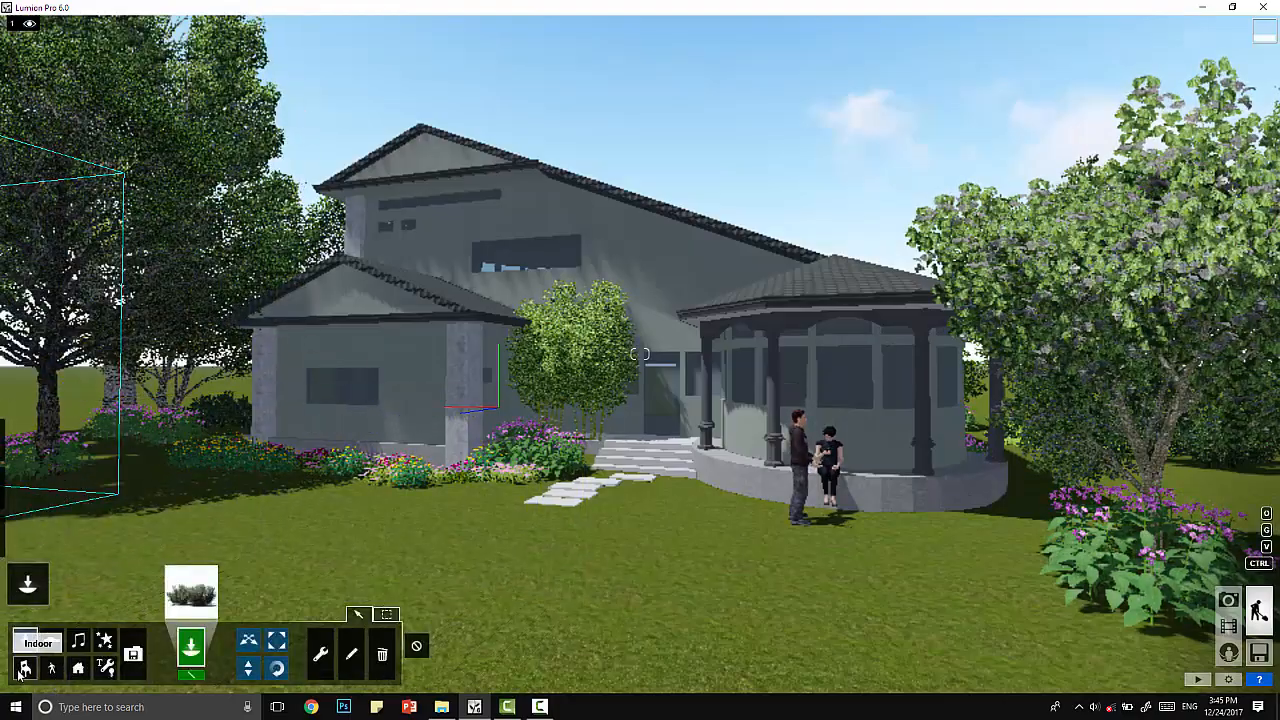
left_click(191, 596)
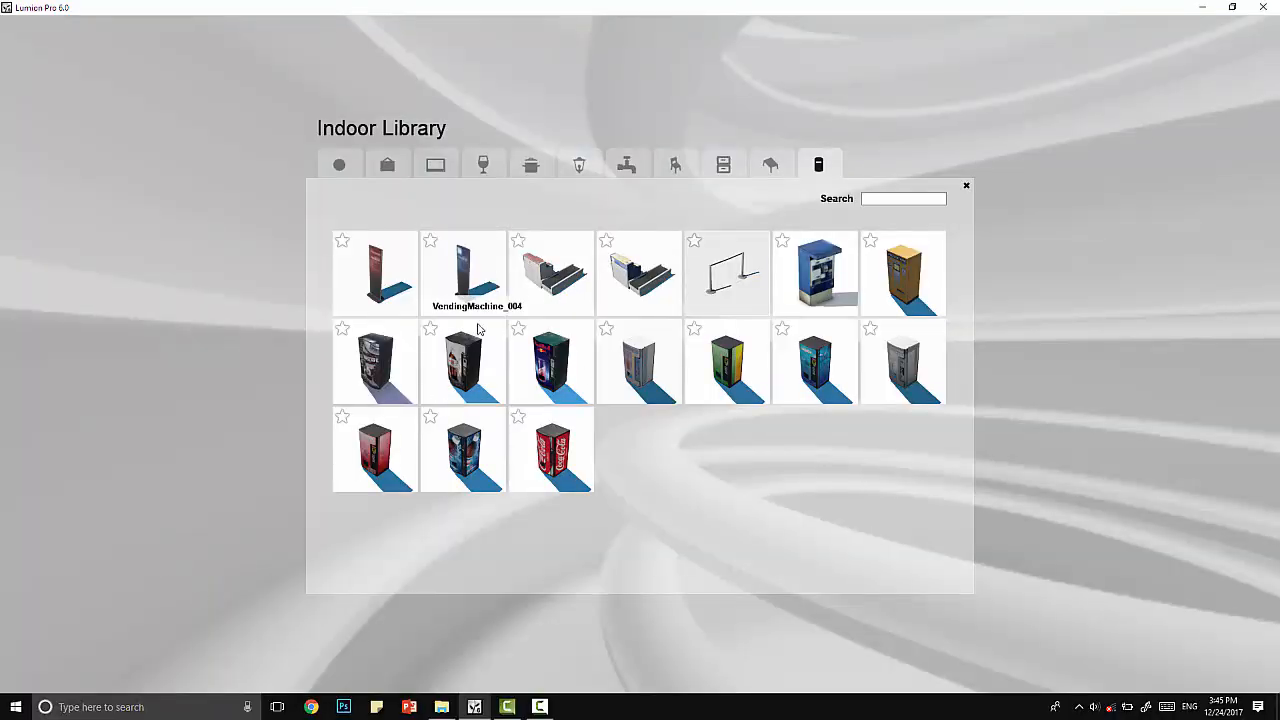
left_click(478, 330)
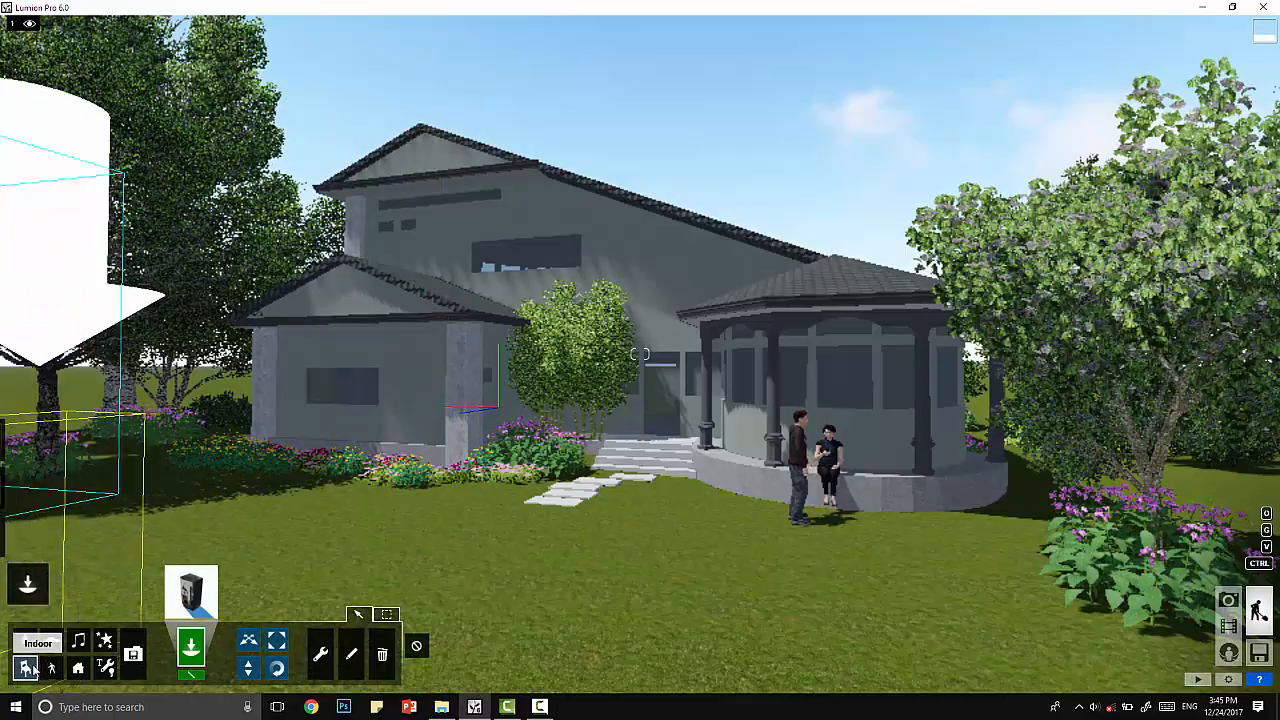
- Browse the Indoor Library categories, from decoration and kitchen items to all chair pages, storage, tables and utilities
left_click(191, 592)
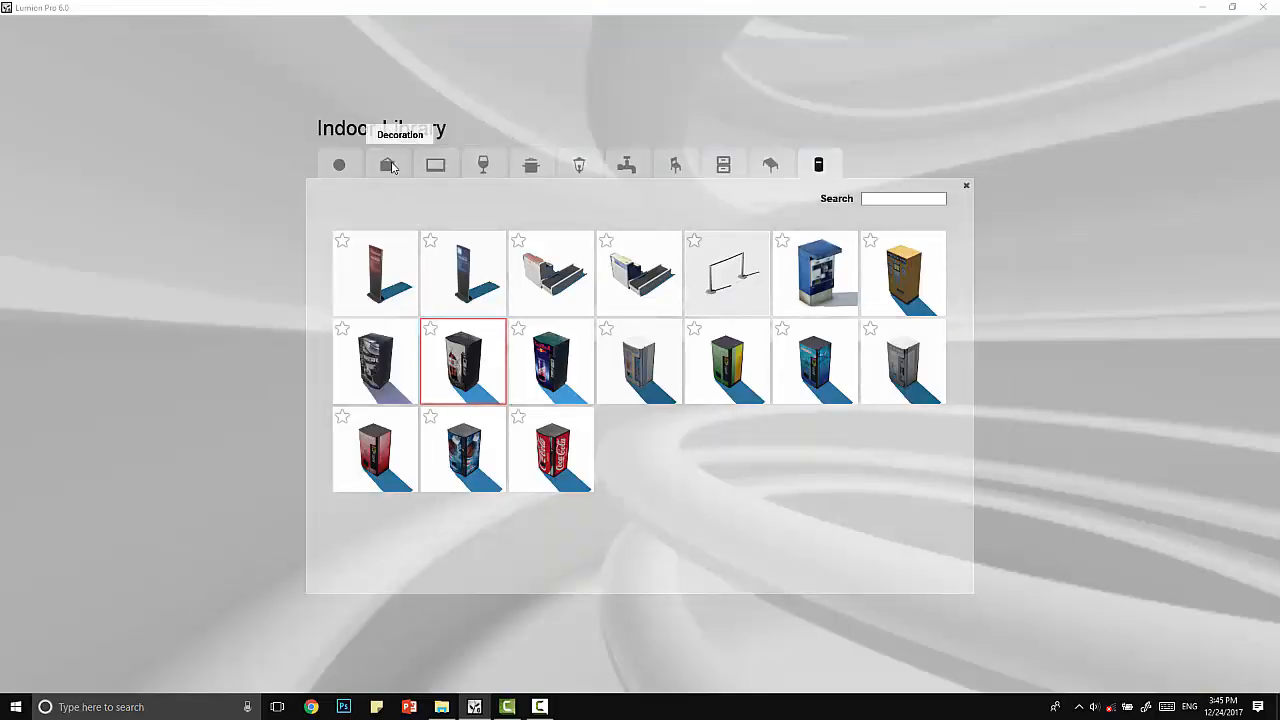
left_click(390, 166)
left_click(341, 165)
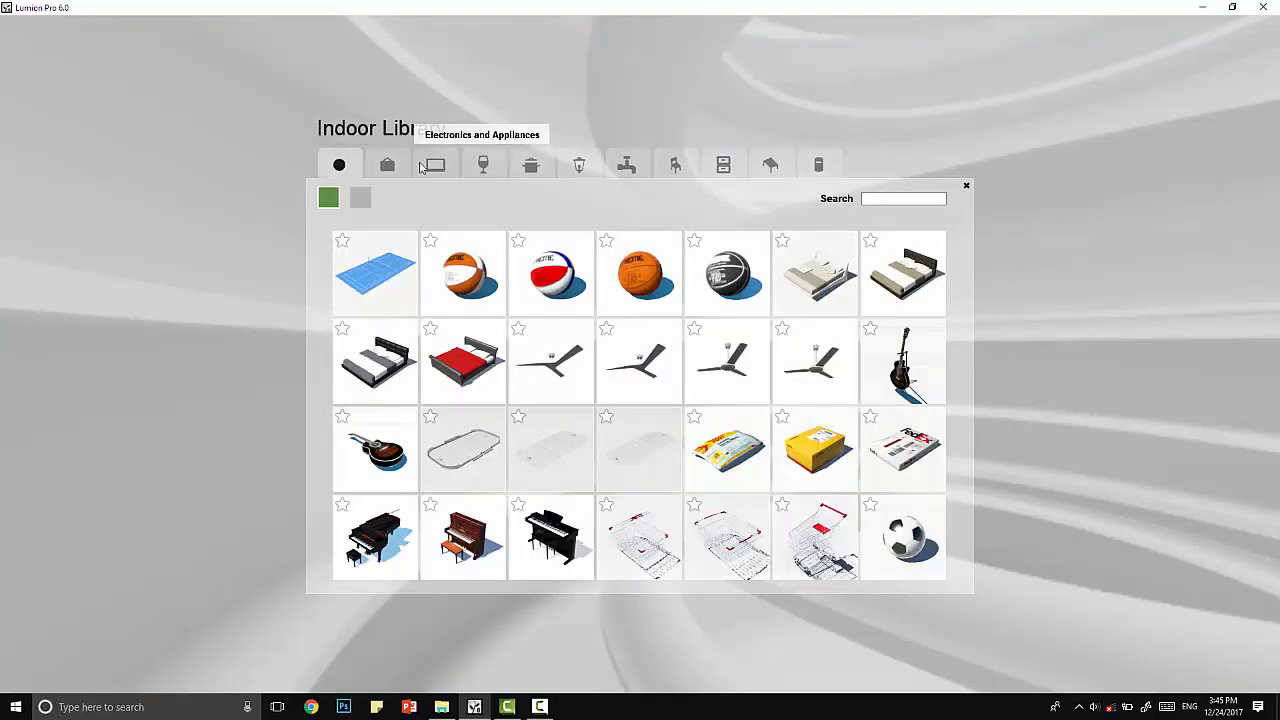
left_click(435, 165)
left_click(484, 165)
left_click(531, 165)
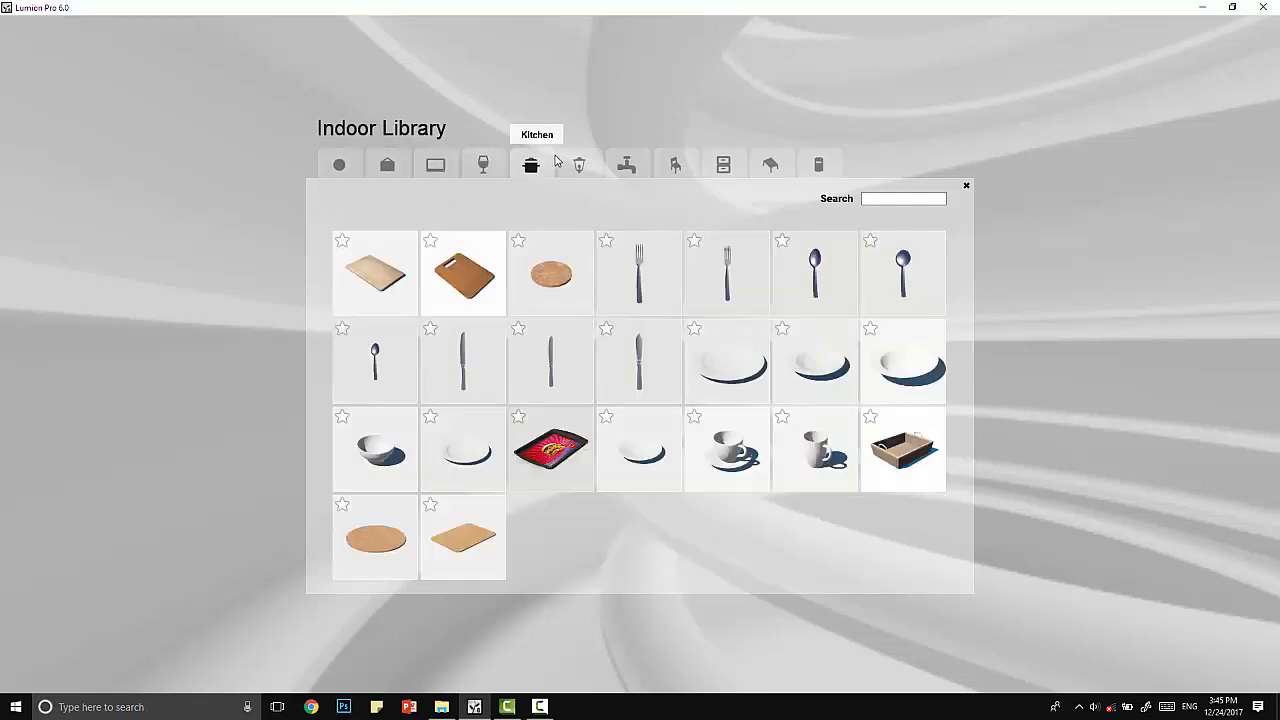
left_click(579, 165)
left_click(626, 165)
left_click(672, 166)
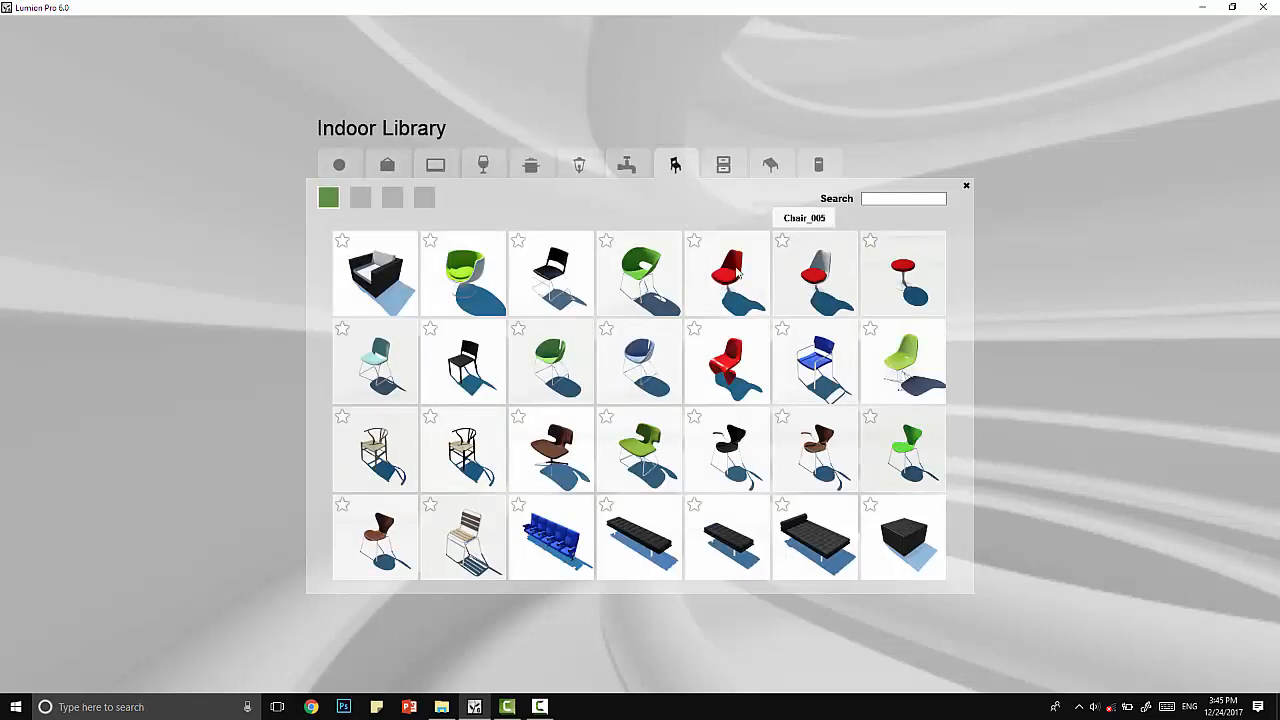
left_click(358, 202)
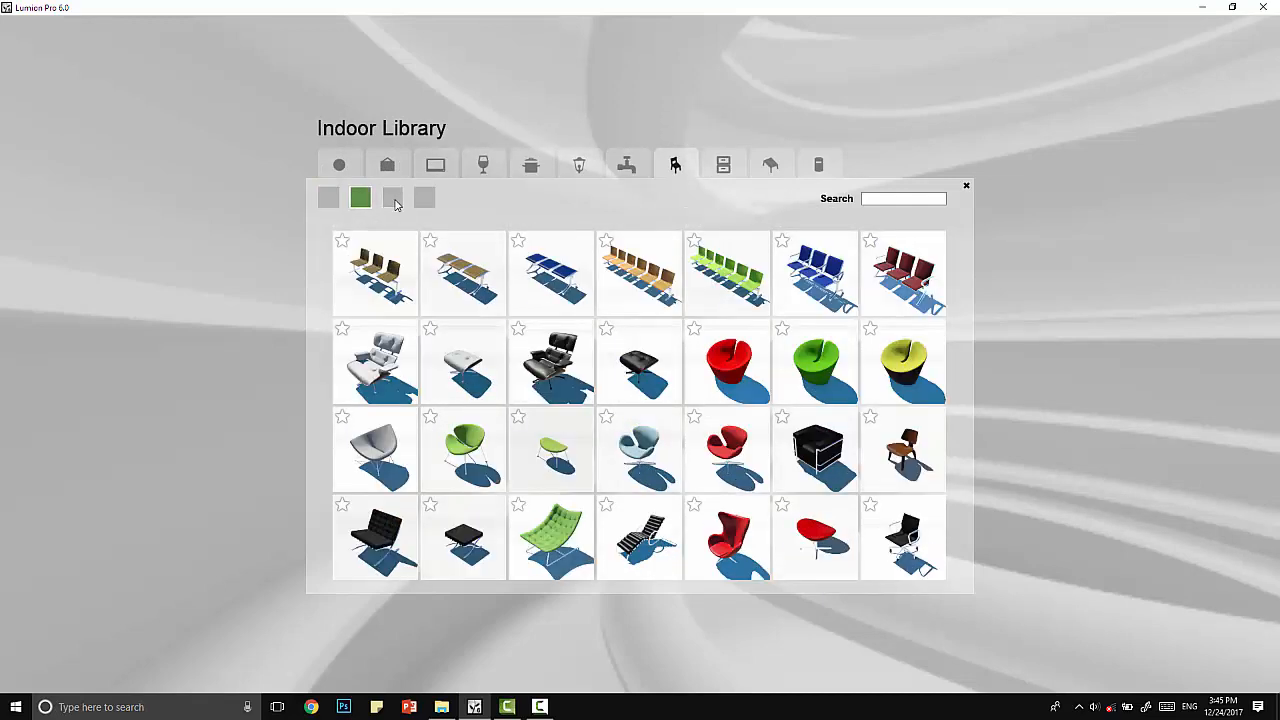
left_click(392, 200)
left_click(427, 197)
left_click(725, 168)
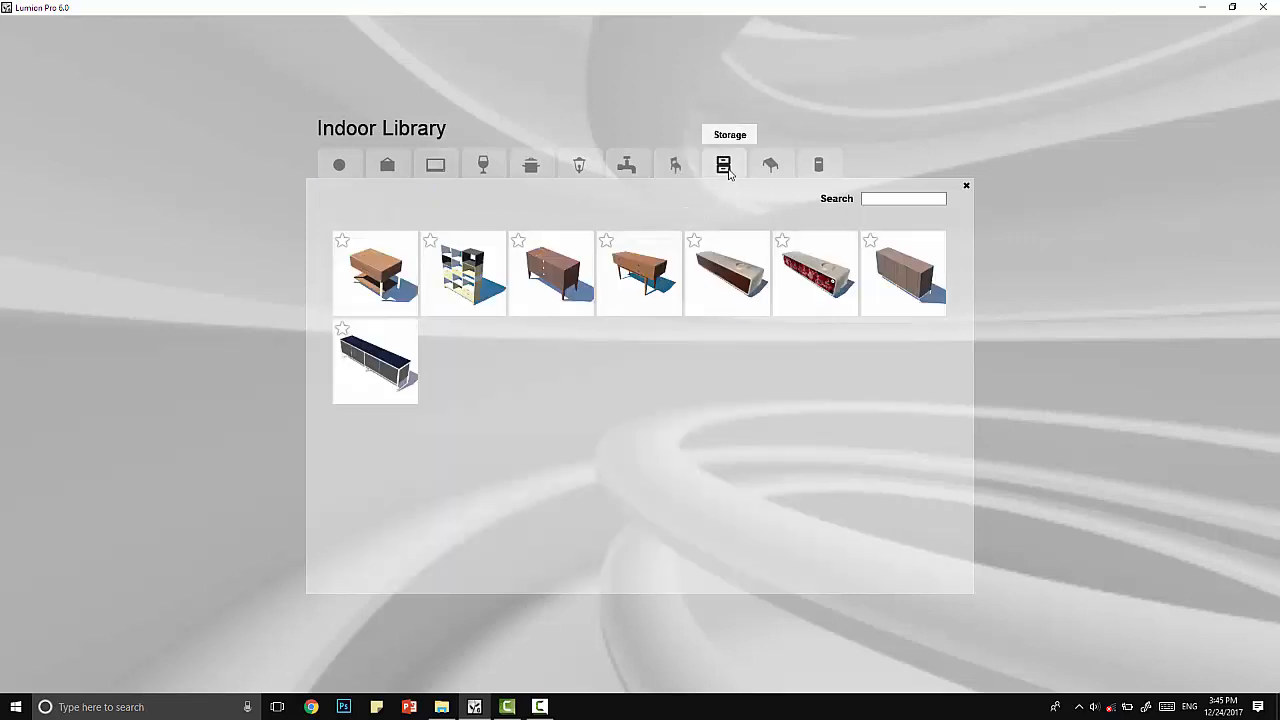
left_click(781, 166)
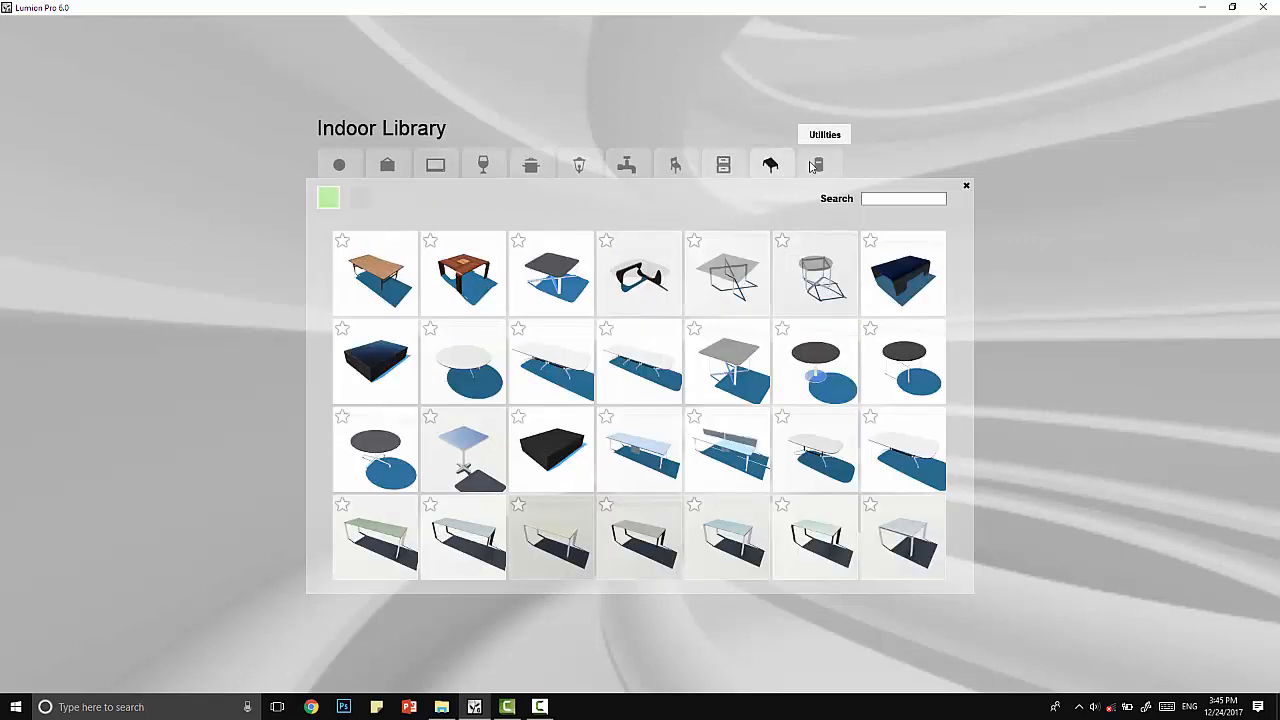
left_click(818, 165)
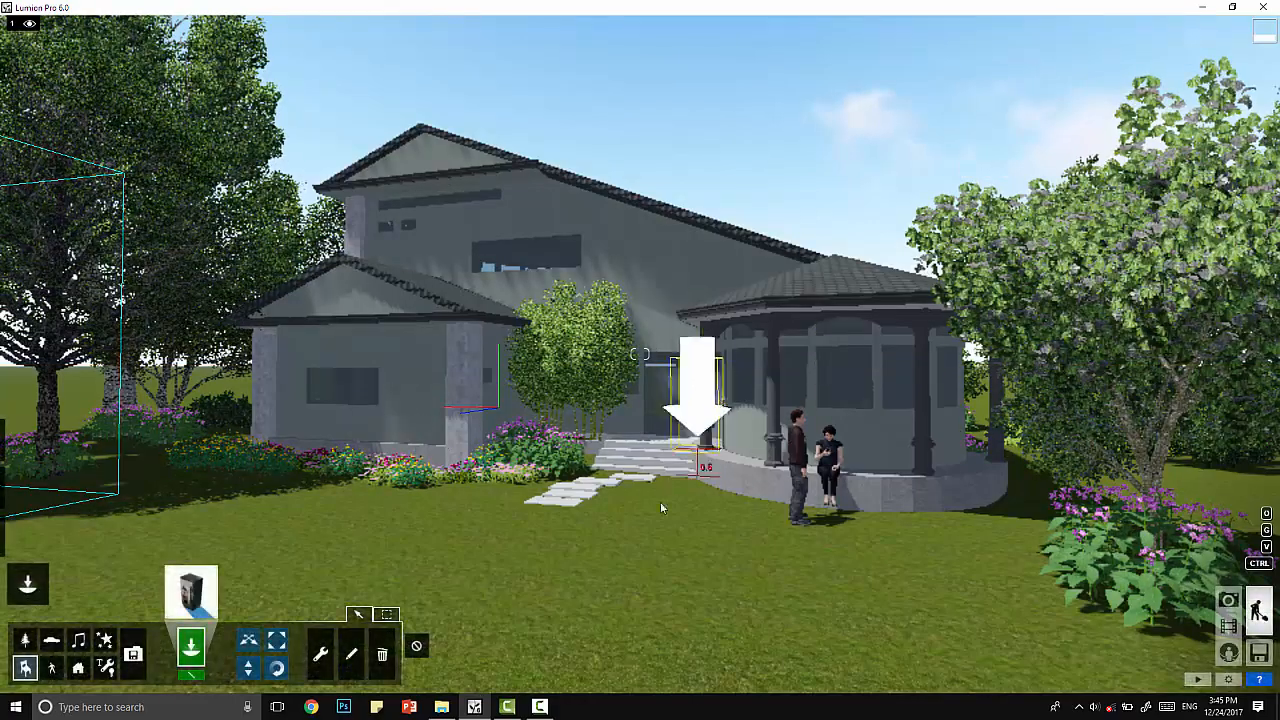
- Cancel the object selection and open the Material Editor for the imported house model
left_click(416, 646)
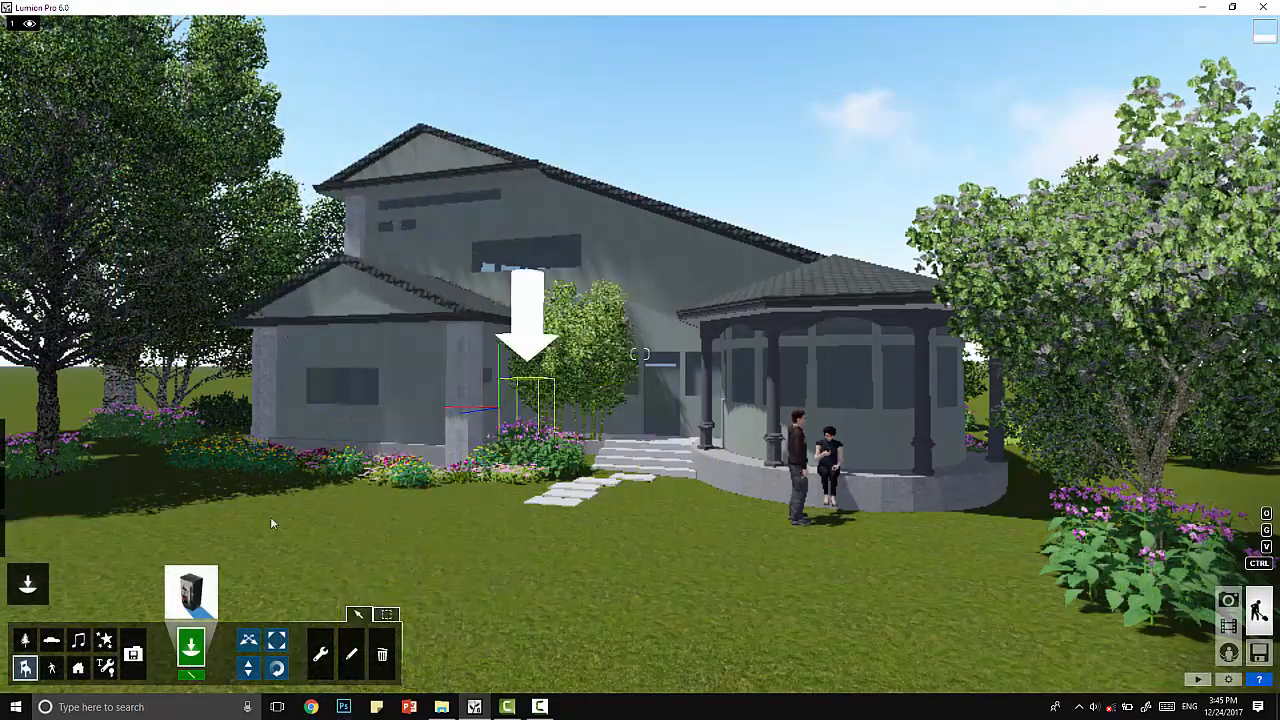
mouse_move(21, 577)
left_click(28, 484)
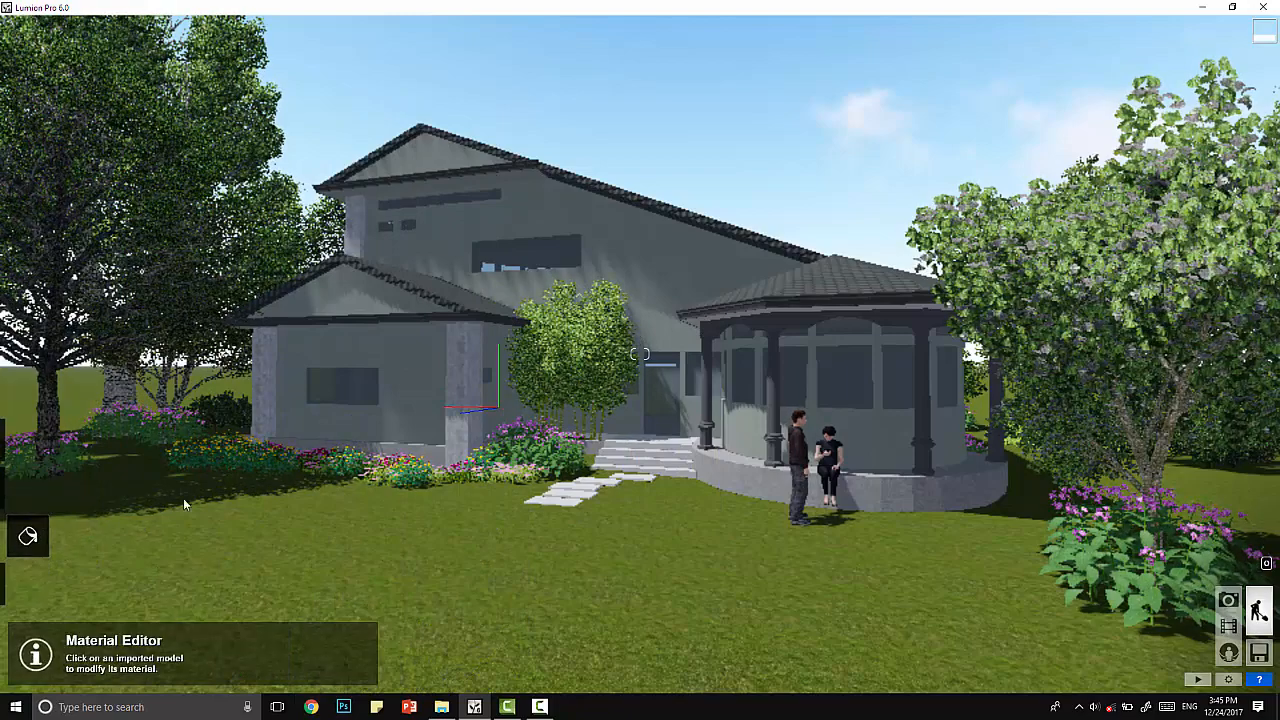